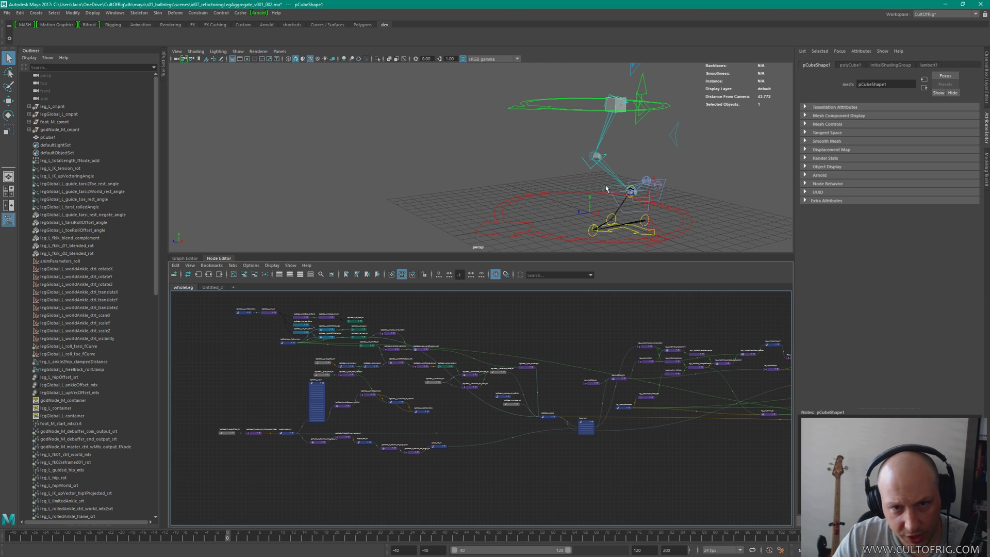
Step: Expand the leg_L_cmpnt, legGlobal_L_cmpnt and foot_M_cpmnt groups in the Outliner to show their contents
{"action": "left_click_drag", "start_coordinate": [607, 189], "coordinate": [653, 147], "text": "alt"}
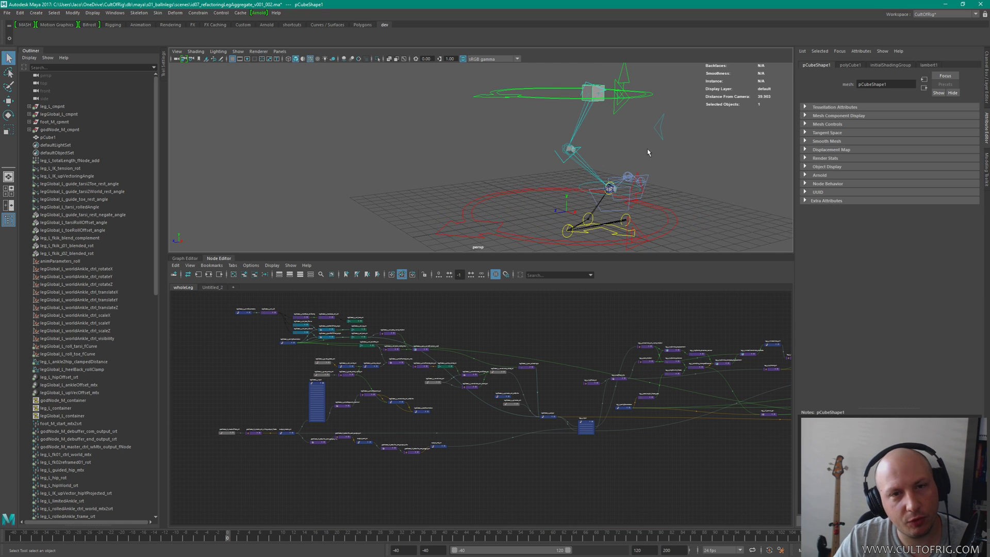
{"action": "left_click", "coordinate": [30, 107]}
{"action": "left_click", "coordinate": [29, 152]}
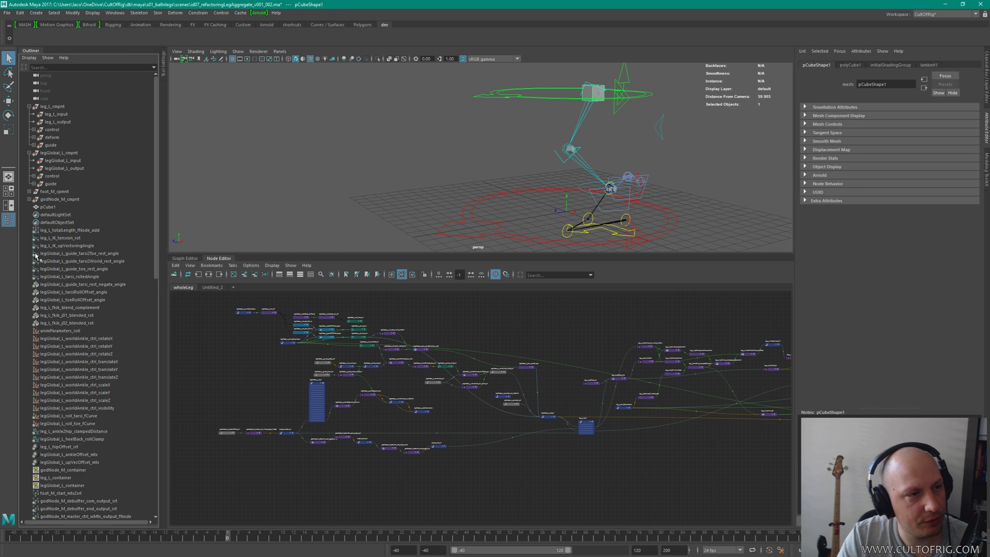
{"action": "left_click", "coordinate": [29, 191]}
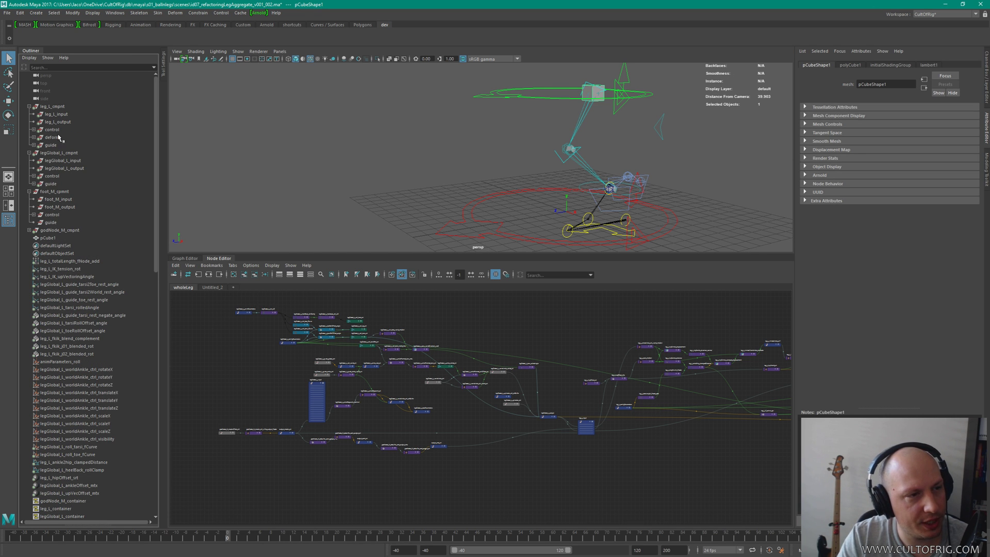
Step: Scrub the animation with foot_M_tarsii_ctrl selected to examine how the leg follows the foot, and return to the starting frame
{"action": "middle_click_drag", "start_coordinate": [649, 365], "coordinate": [557, 342]}
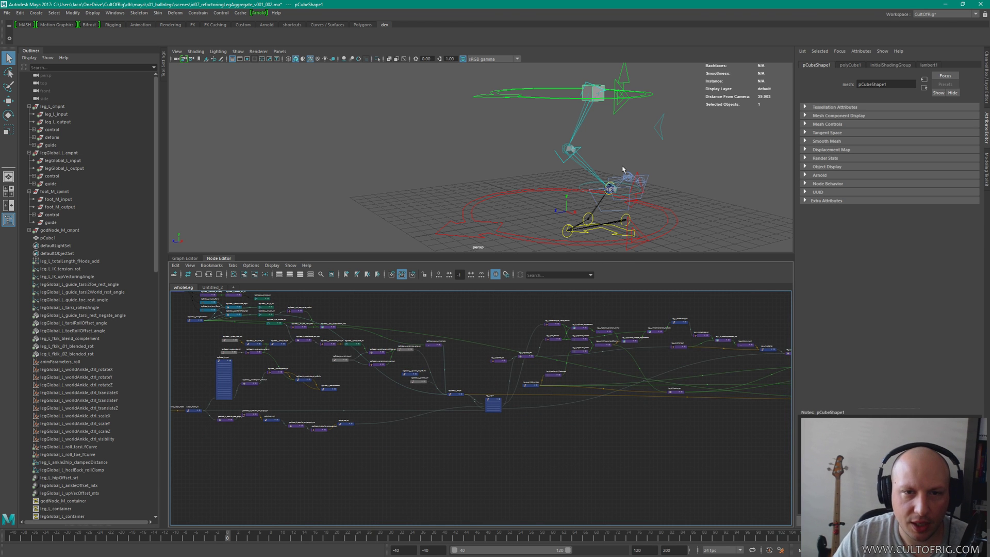
{"action": "right_click_drag", "start_coordinate": [623, 169], "coordinate": [681, 138], "text": "alt"}
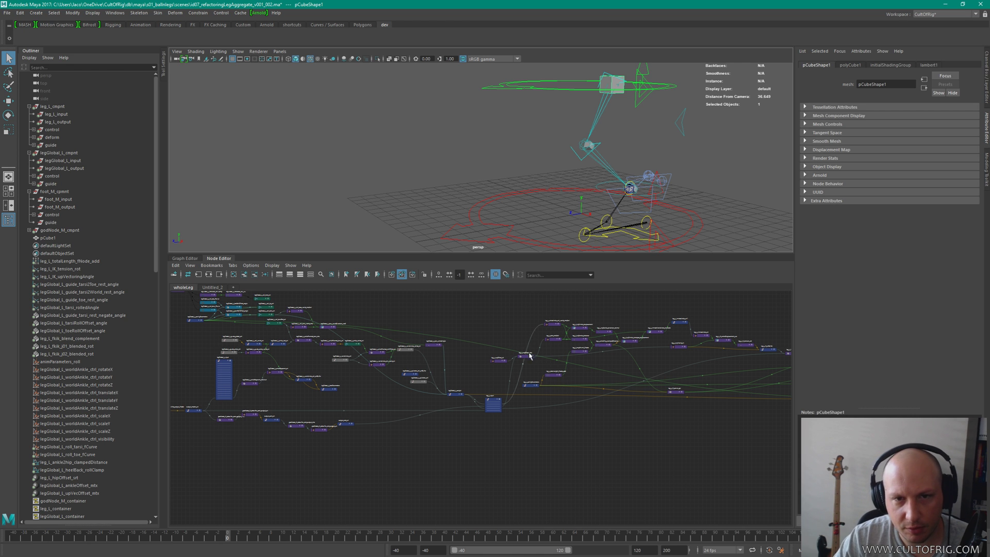
{"action": "left_click_drag", "start_coordinate": [616, 187], "coordinate": [588, 165], "text": "alt"}
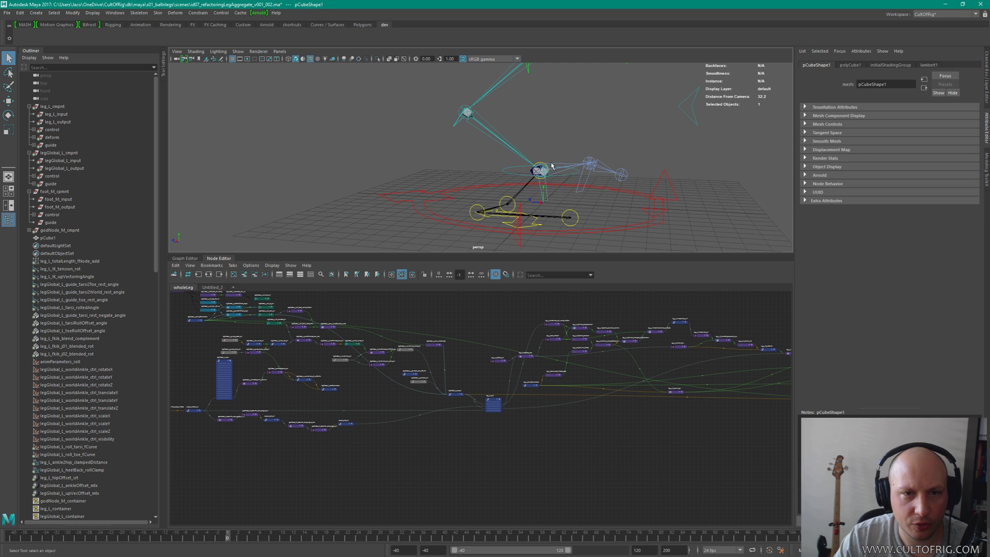
{"action": "left_click_drag", "start_coordinate": [551, 165], "coordinate": [597, 181], "text": "alt"}
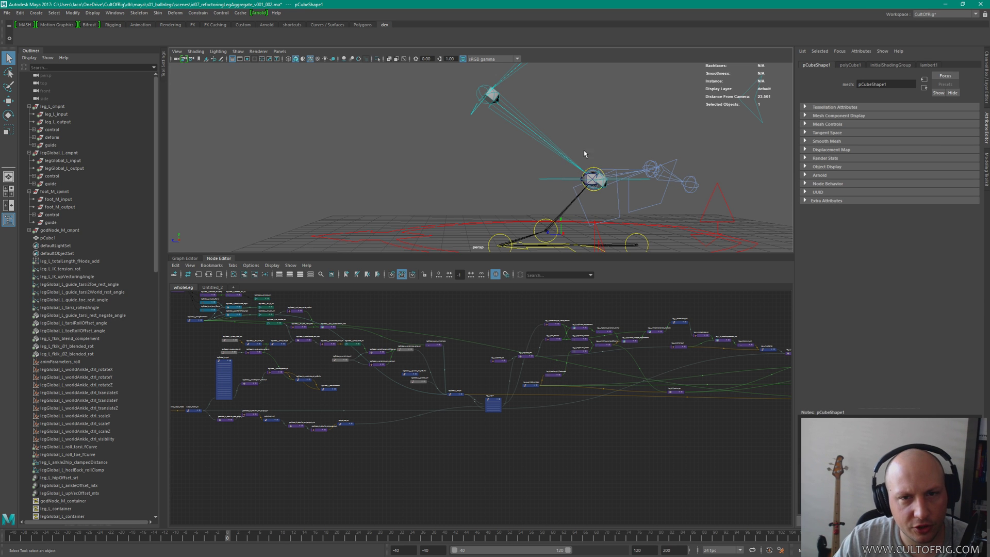
{"action": "middle_click_drag", "start_coordinate": [585, 154], "coordinate": [518, 104], "text": "alt"}
{"action": "left_click_drag", "start_coordinate": [229, 537], "coordinate": [260, 483]}
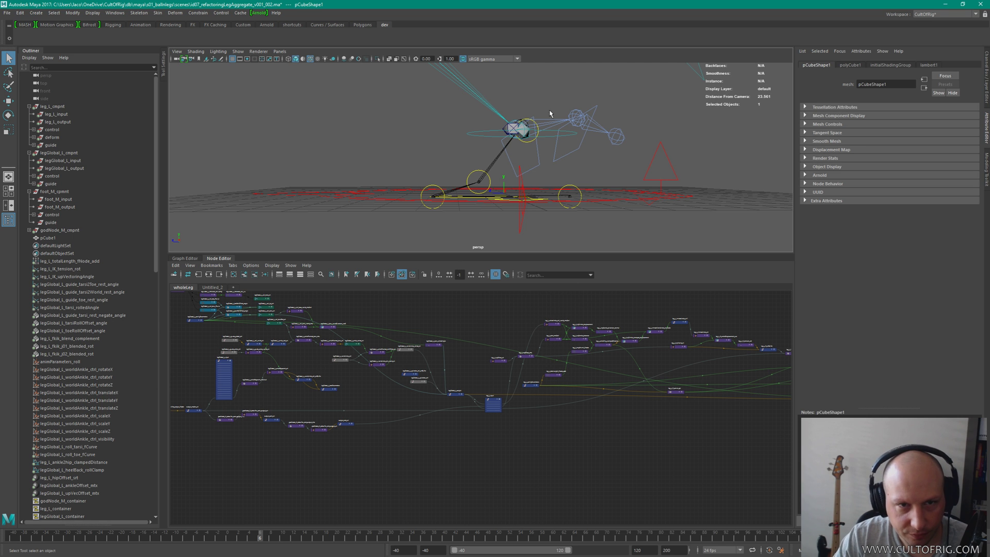
{"action": "left_click", "coordinate": [540, 142]}
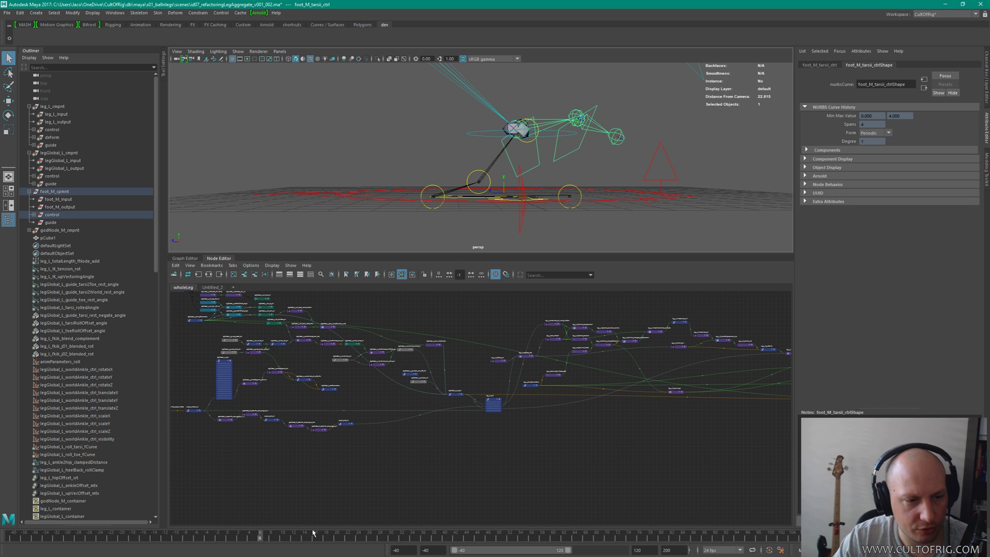
{"action": "left_click_drag", "start_coordinate": [263, 538], "coordinate": [460, 538]}
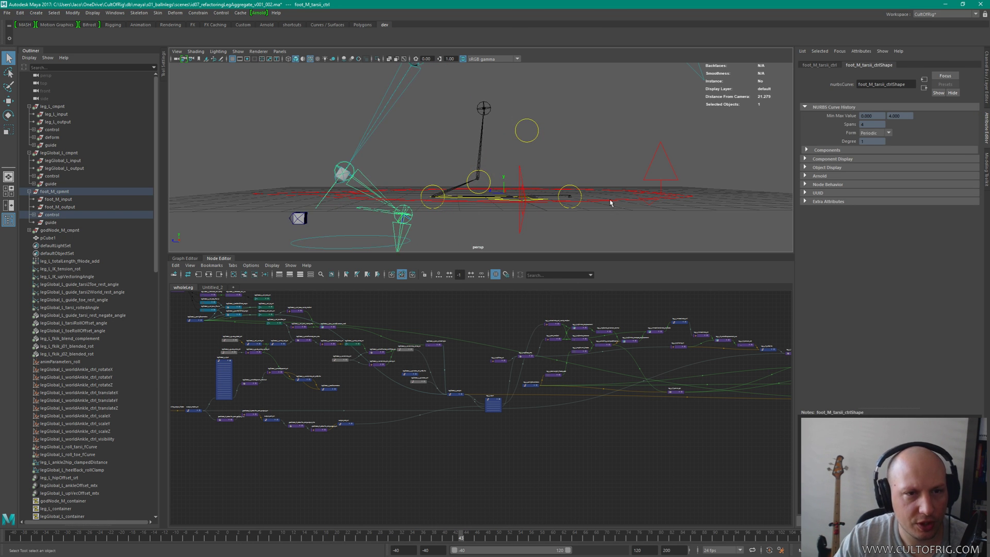
{"action": "left_click_drag", "start_coordinate": [610, 203], "coordinate": [567, 168], "text": "alt"}
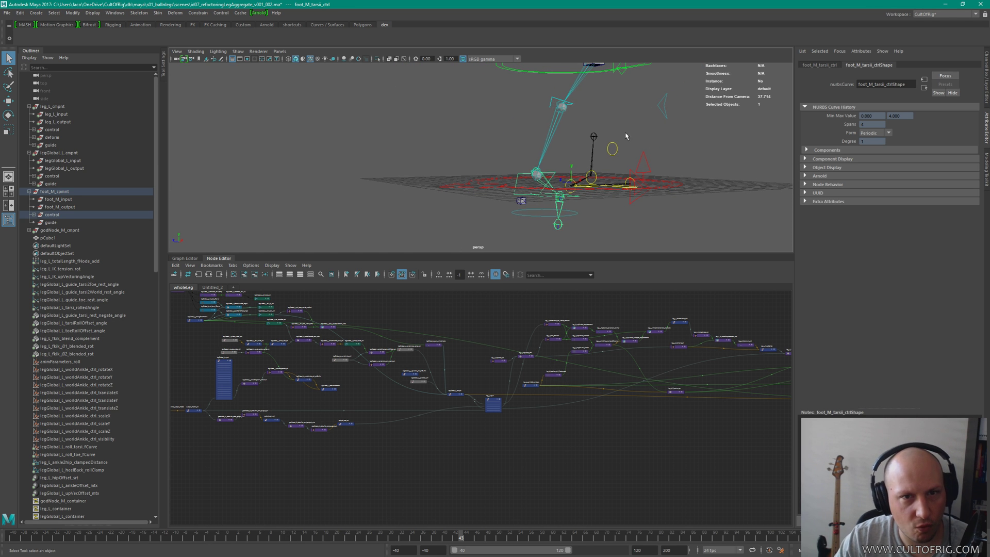
{"action": "left_click_drag", "start_coordinate": [614, 104], "coordinate": [594, 133], "text": "alt"}
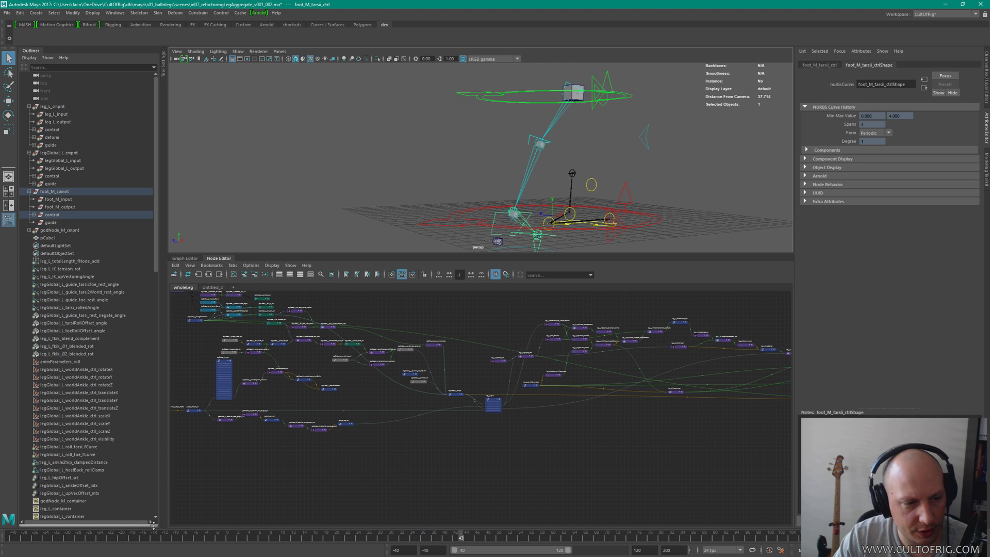
{"action": "left_click", "coordinate": [227, 538]}
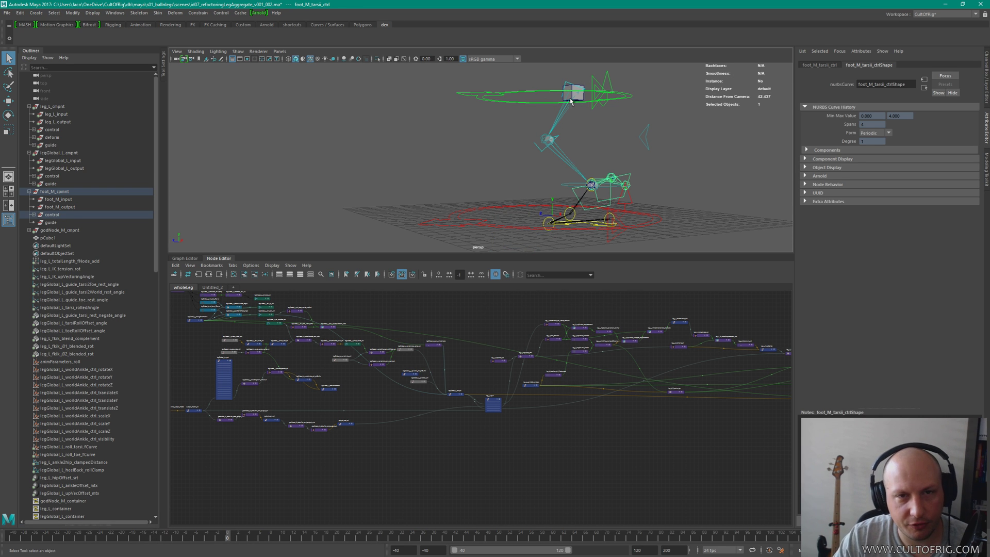
Step: Select the leg's up-vector control in the viewport and expand the legGlobal_L_output node in the graph to show its attributes
{"action": "left_click", "coordinate": [686, 141]}
{"action": "left_click", "coordinate": [650, 137]}
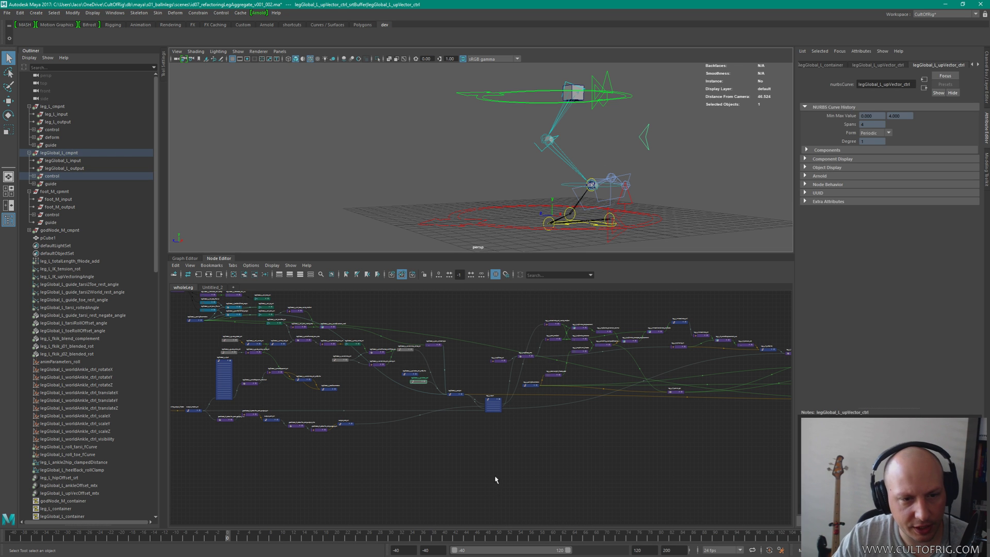
{"action": "scroll", "coordinate": [429, 399], "scroll_direction": "up", "scroll_amount": 5}
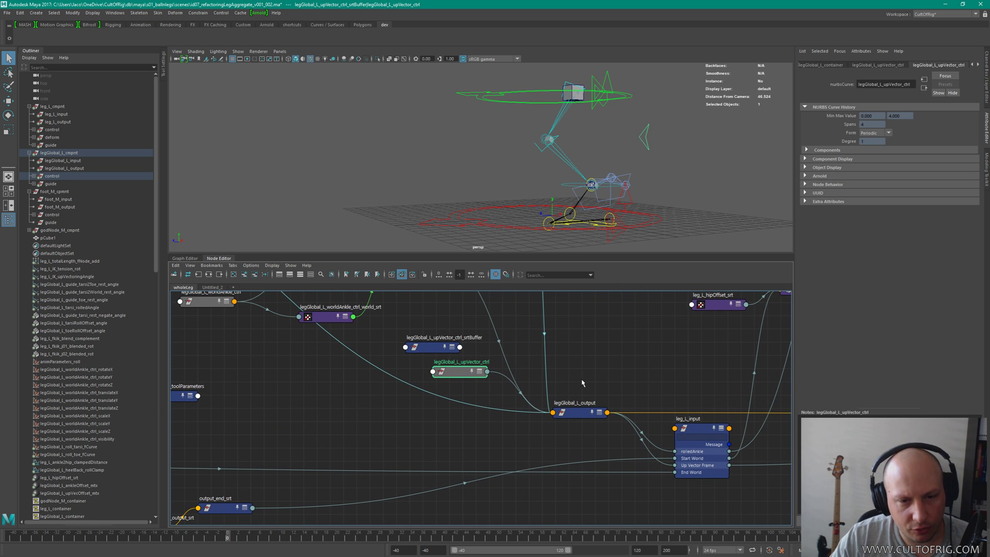
{"action": "left_click", "coordinate": [577, 413]}
{"action": "key", "text": "3"}
{"action": "left_click_drag", "start_coordinate": [577, 414], "coordinate": [577, 382]}
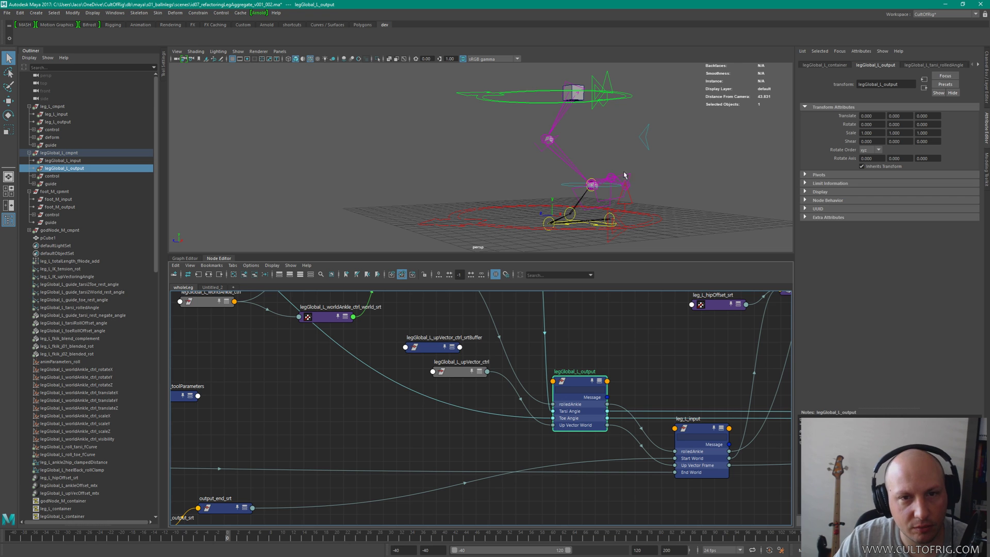
Step: Select leg_L_configParameters and leg_L_toolParameters inside the guide group of leg_L_cmpnt
{"action": "middle_click_drag", "start_coordinate": [624, 175], "coordinate": [624, 156], "text": "alt"}
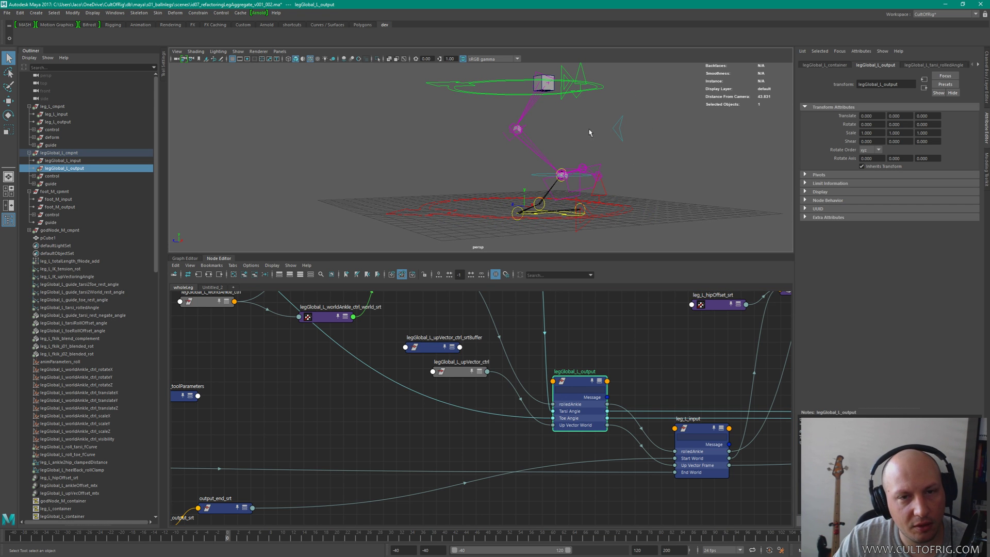
{"action": "middle_click_drag", "start_coordinate": [631, 325], "coordinate": [485, 357], "text": "alt"}
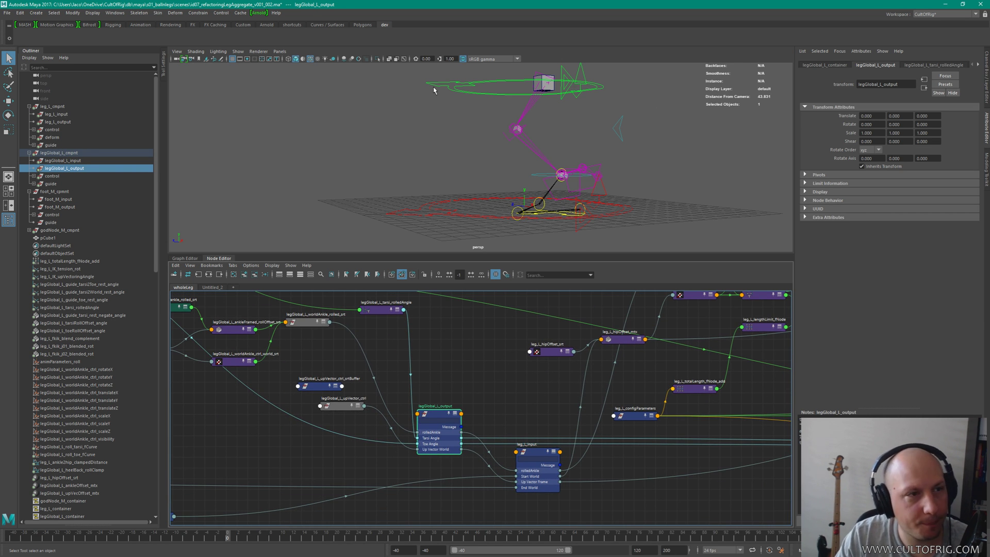
{"action": "left_click", "coordinate": [33, 145]}
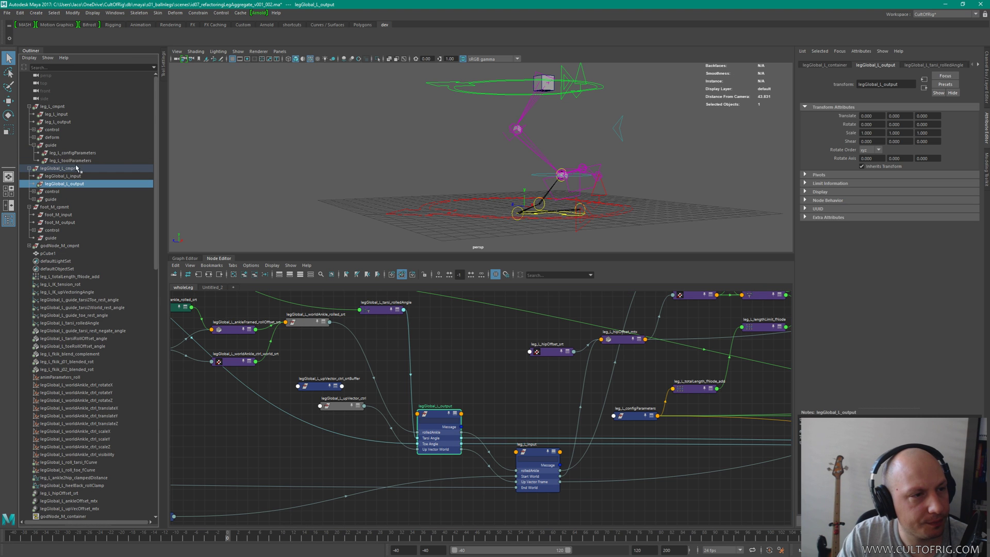
{"action": "left_click", "coordinate": [72, 153]}
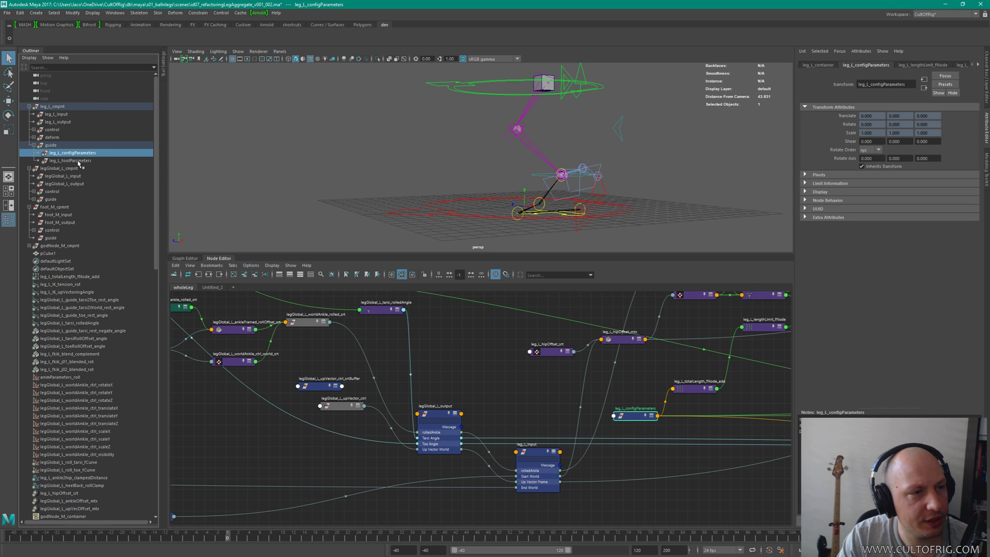
{"action": "left_click", "coordinate": [70, 161], "text": "ctrl"}
Step: Graph the input and output connections of both parameter nodes in the Untitled_2 tab, with the traversal depth limited to 1
{"action": "left_click", "coordinate": [212, 287]}
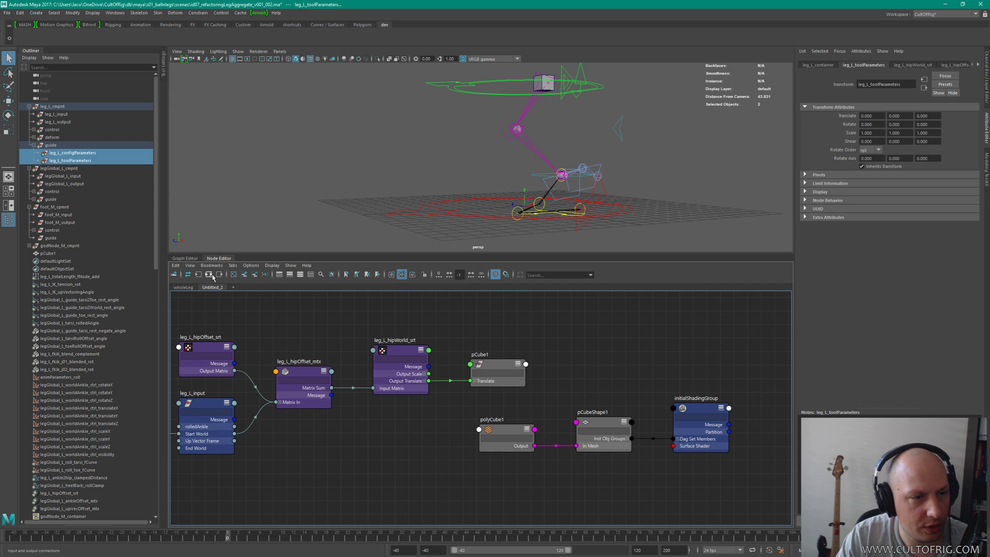
{"action": "left_click", "coordinate": [209, 275]}
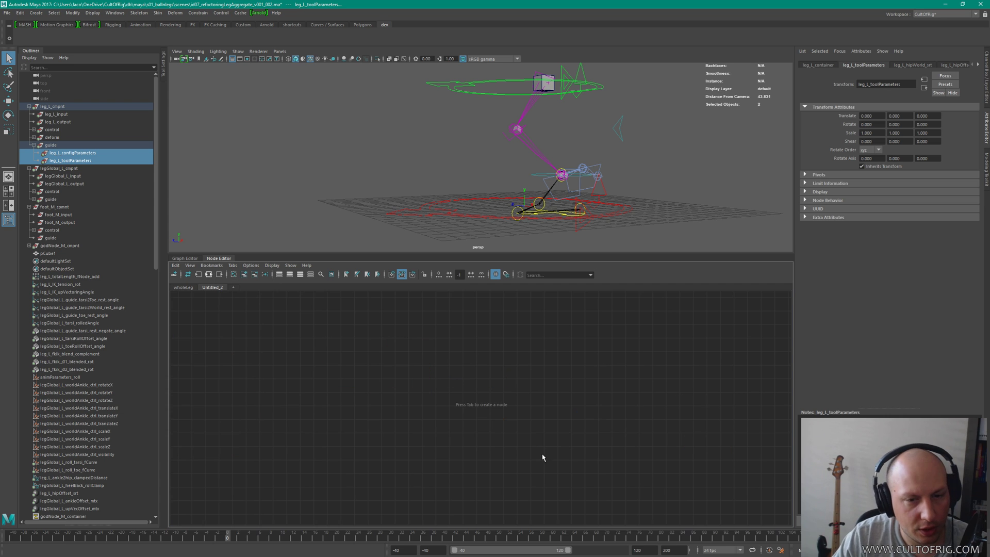
{"action": "left_click", "coordinate": [235, 275]}
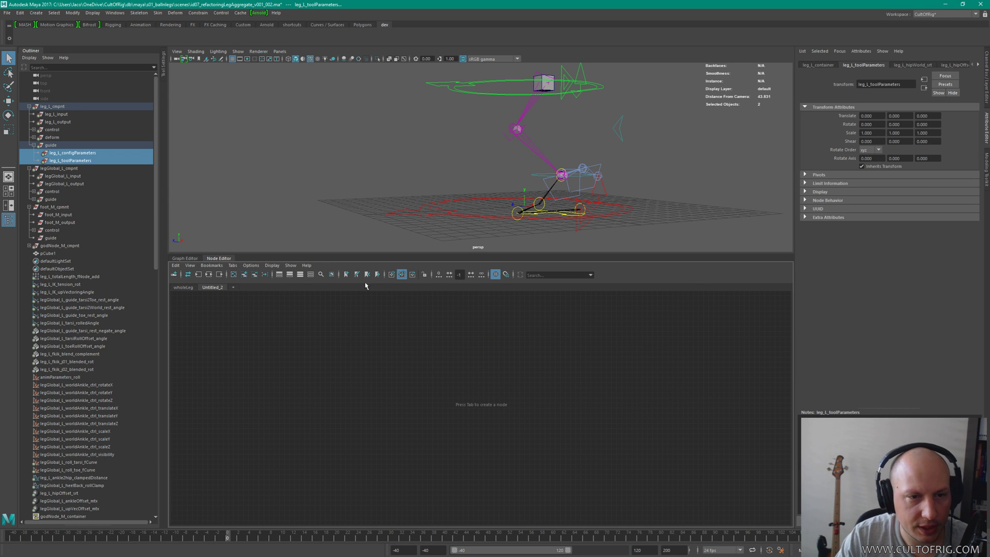
{"action": "double_click", "coordinate": [458, 275]}
{"action": "type", "text": "0"}
{"action": "key", "text": "Return"}
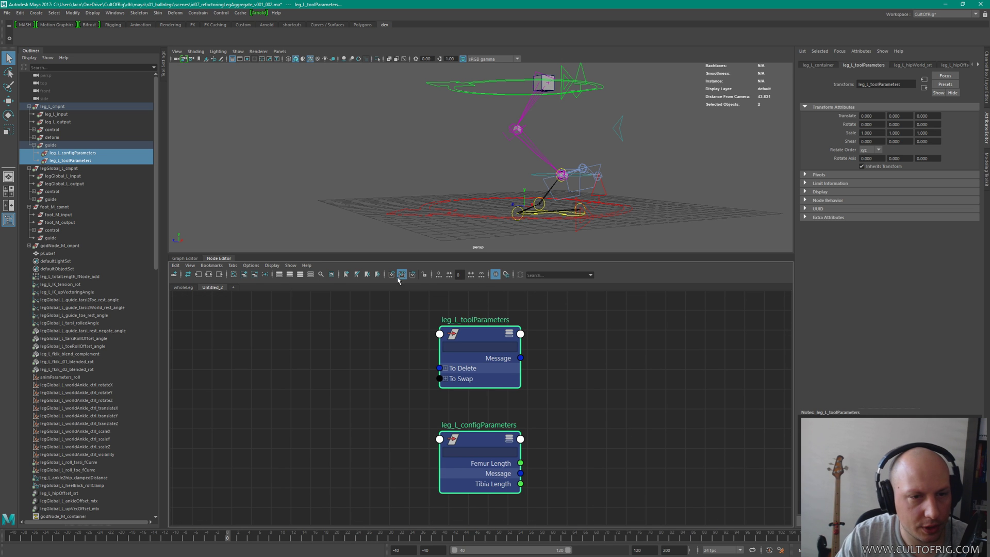
{"action": "left_click", "coordinate": [470, 273]}
Step: Move the leg_L_toolParameters node away from its connected nodes so its incoming connections can be read
{"action": "right_click_drag", "start_coordinate": [513, 391], "coordinate": [625, 343], "text": "alt"}
{"action": "middle_click_drag", "start_coordinate": [624, 343], "coordinate": [682, 439], "text": "alt"}
{"action": "left_click_drag", "start_coordinate": [591, 399], "coordinate": [650, 382]}
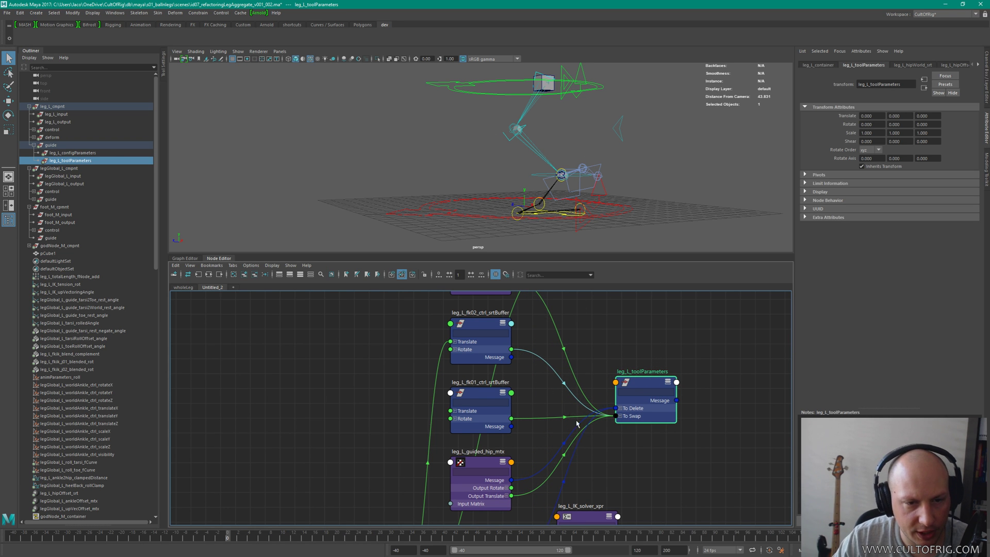
Step: Move the leg_L_configParameters node further away from the nodes it drives to spread out its connections
{"action": "middle_click_drag", "start_coordinate": [558, 462], "coordinate": [665, 386], "text": "alt"}
{"action": "right_click_drag", "start_coordinate": [669, 383], "coordinate": [641, 341], "text": "alt"}
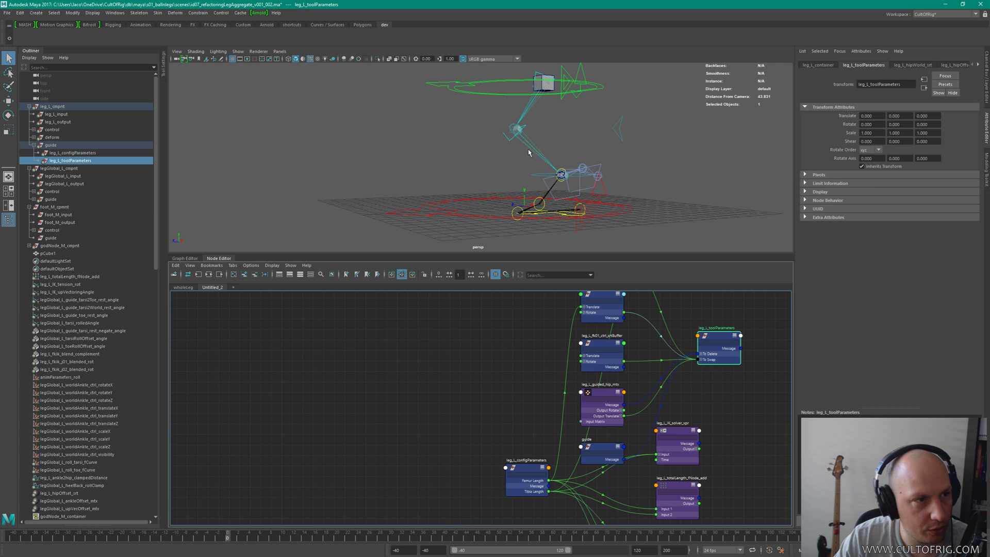
{"action": "middle_click_drag", "start_coordinate": [627, 442], "coordinate": [595, 356], "text": "alt"}
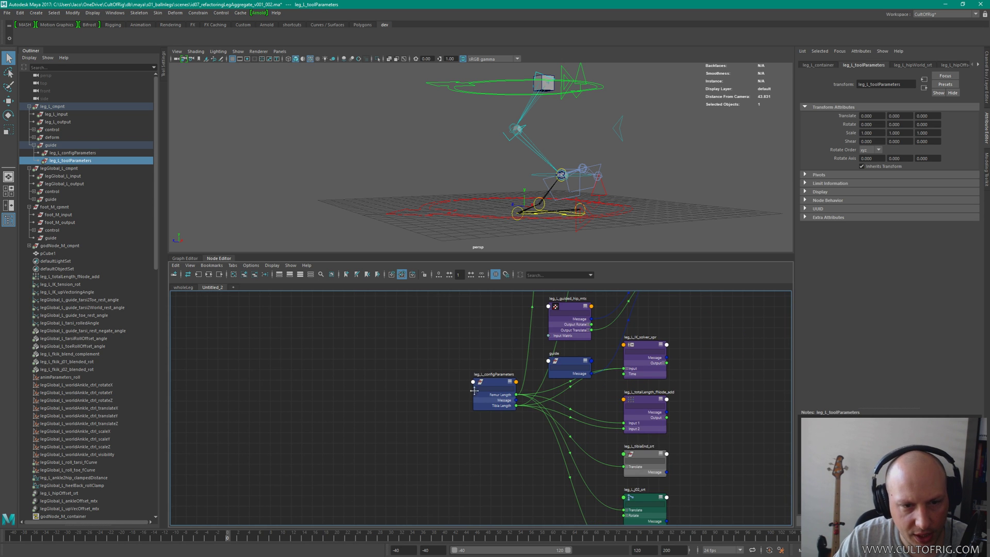
{"action": "middle_click_drag", "start_coordinate": [497, 379], "coordinate": [481, 429], "text": "alt"}
{"action": "left_click", "coordinate": [481, 429]}
{"action": "left_click_drag", "start_coordinate": [481, 429], "coordinate": [411, 426]}
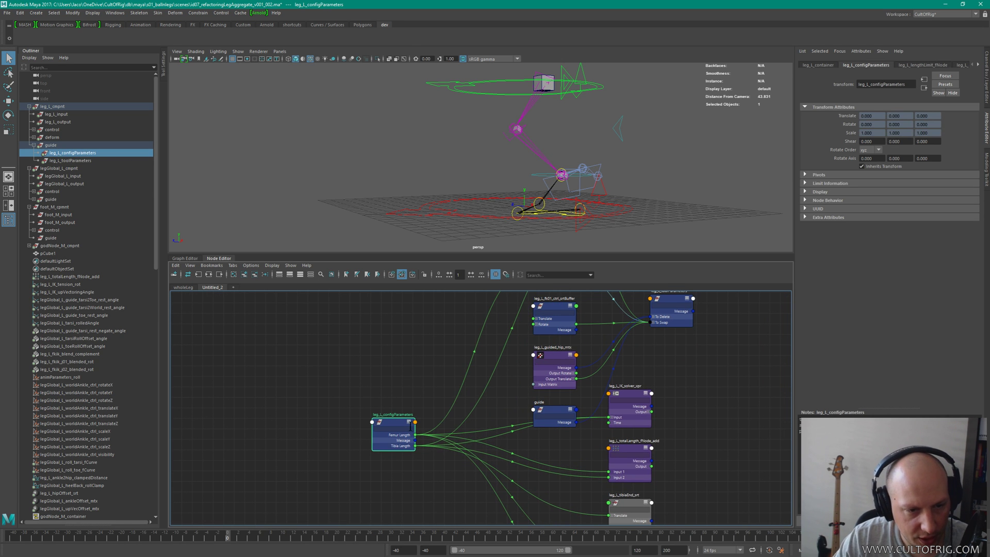
Step: Inspect the full attribute list of the leg_L_configParameters node and collapse the node
{"action": "key", "text": "3"}
{"action": "middle_click_drag", "start_coordinate": [412, 382], "coordinate": [414, 274], "text": "alt"}
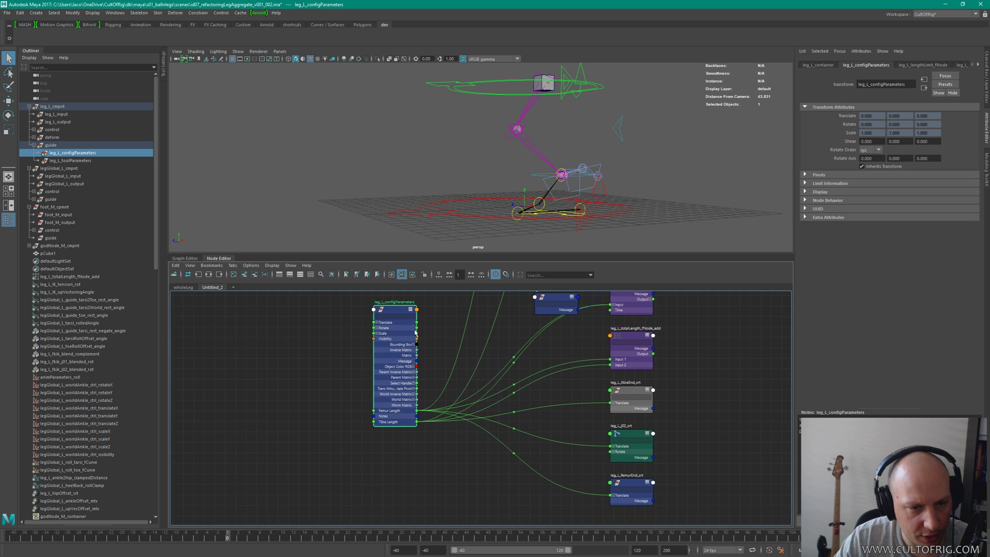
{"action": "right_click_drag", "start_coordinate": [405, 457], "coordinate": [479, 471], "text": "alt"}
{"action": "middle_click_drag", "start_coordinate": [420, 370], "coordinate": [459, 518], "text": "alt"}
{"action": "middle_click_drag", "start_coordinate": [444, 300], "coordinate": [447, 379], "text": "alt"}
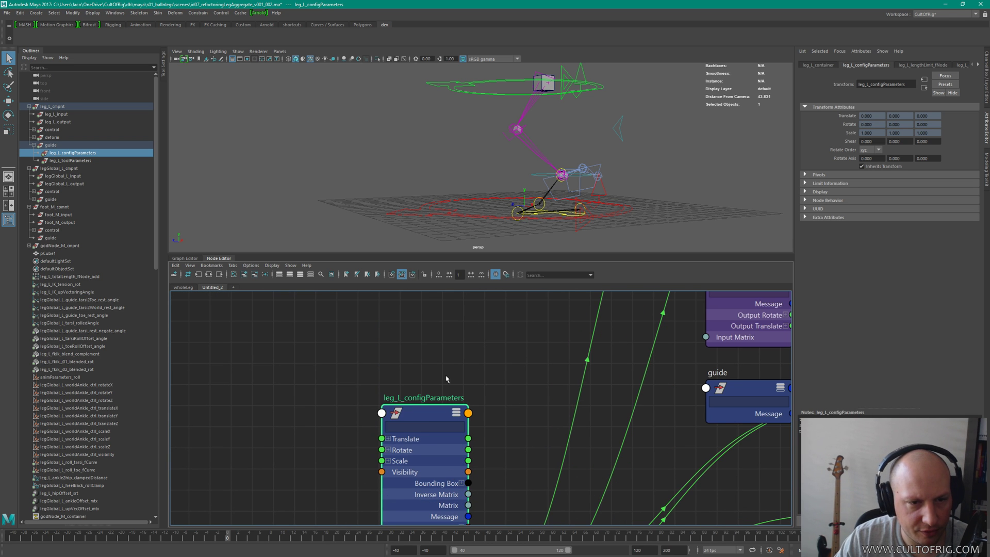
{"action": "left_click", "coordinate": [446, 378]}
{"action": "left_click", "coordinate": [432, 414]}
{"action": "key", "text": "1"}
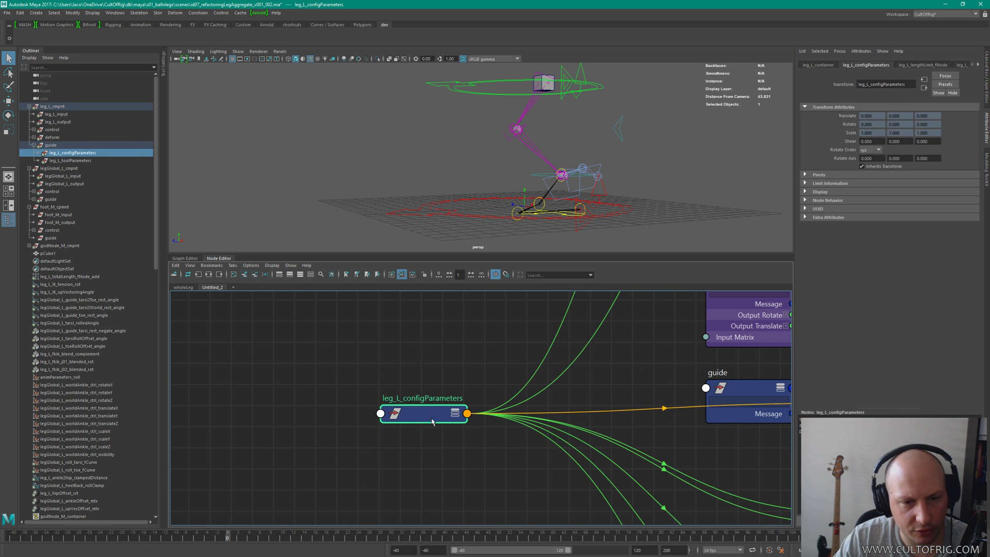
Step: Show only the connected attributes of leg_L_configParameters and place the node slightly lower in the graph
{"action": "left_click_drag", "start_coordinate": [432, 420], "coordinate": [436, 438]}
{"action": "key", "text": "2"}
{"action": "right_click_drag", "start_coordinate": [451, 409], "coordinate": [440, 317], "text": "alt"}
{"action": "middle_click_drag", "start_coordinate": [439, 317], "coordinate": [347, 307], "text": "alt"}
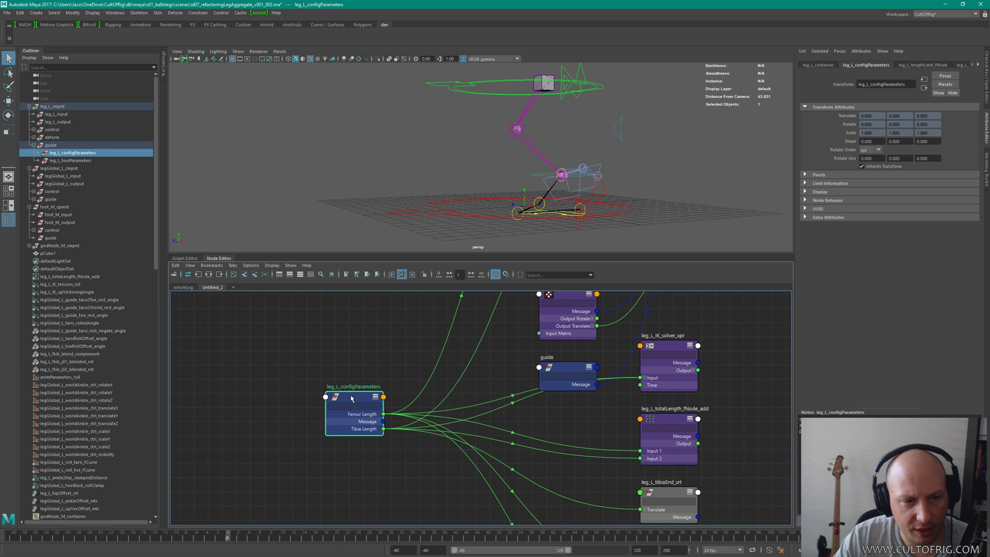
{"action": "left_click_drag", "start_coordinate": [351, 398], "coordinate": [361, 426]}
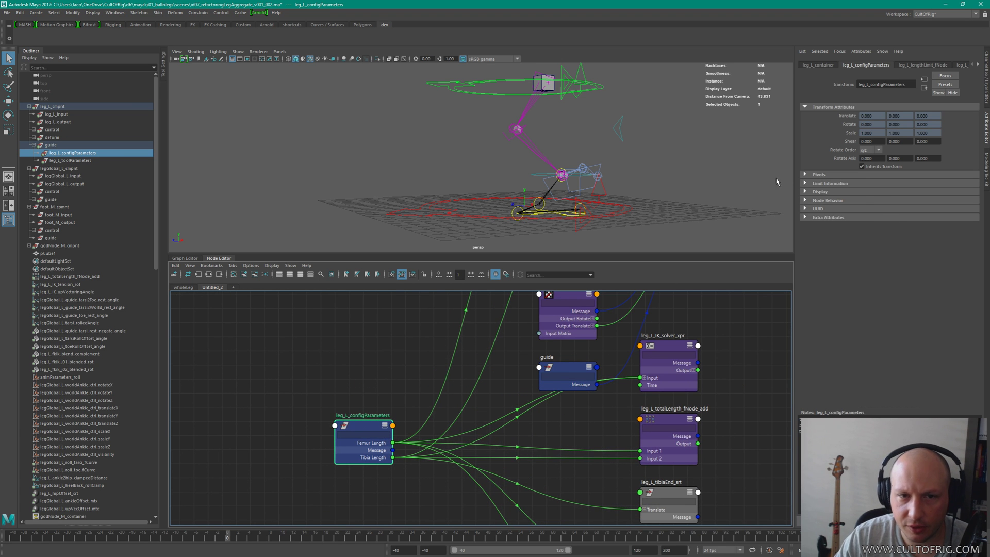
Step: Expand the extra attributes of leg_L_configParameters to examine its Femur Length and Tibia Length parameters
{"action": "left_click", "coordinate": [819, 176]}
{"action": "left_click", "coordinate": [830, 175]}
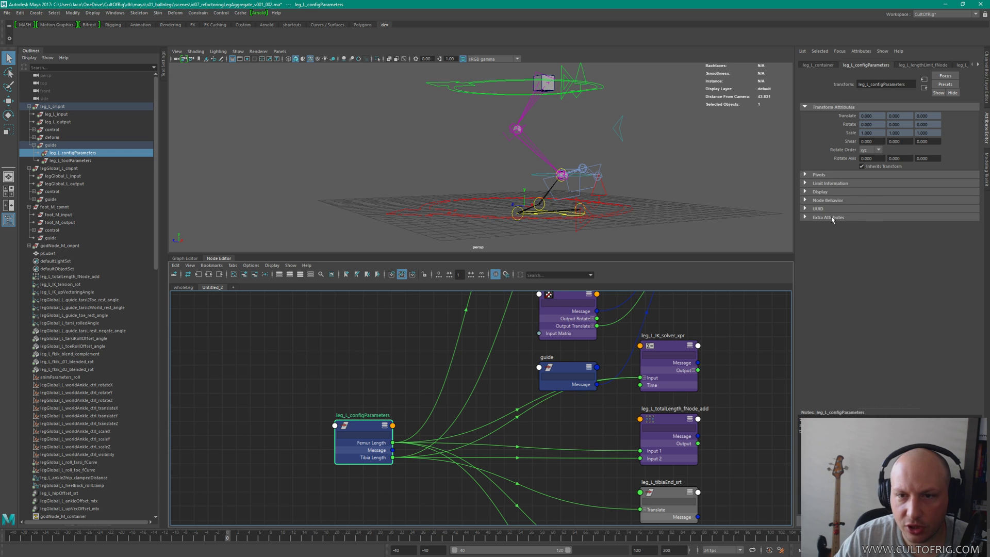
{"action": "left_click", "coordinate": [833, 218]}
{"action": "mouse_move", "coordinate": [974, 227]}
{"action": "left_mouse_down"}
{"action": "mouse_move", "coordinate": [908, 235]}
{"action": "mouse_move", "coordinate": [980, 236]}
{"action": "left_mouse_up"}
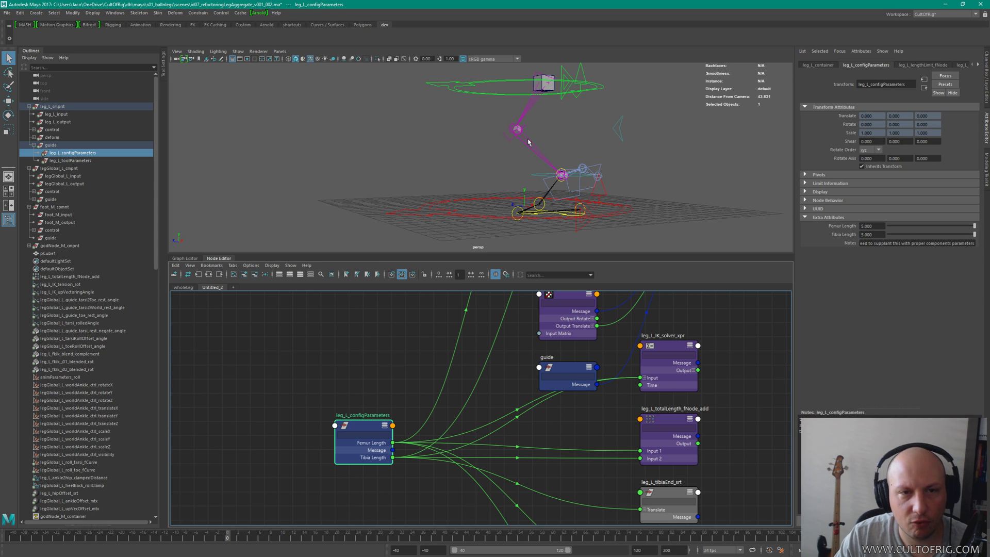
Step: Select the leg's uppermost joint at the hip in the viewport to check its attributes
{"action": "left_click_drag", "start_coordinate": [566, 130], "coordinate": [562, 70], "text": "alt"}
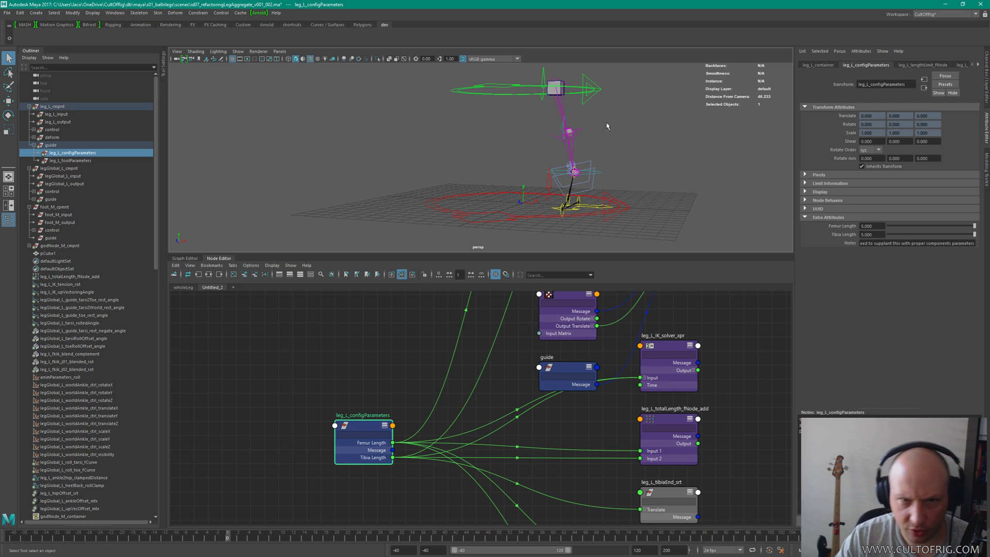
{"action": "middle_click_drag", "start_coordinate": [577, 104], "coordinate": [554, 162], "text": "alt"}
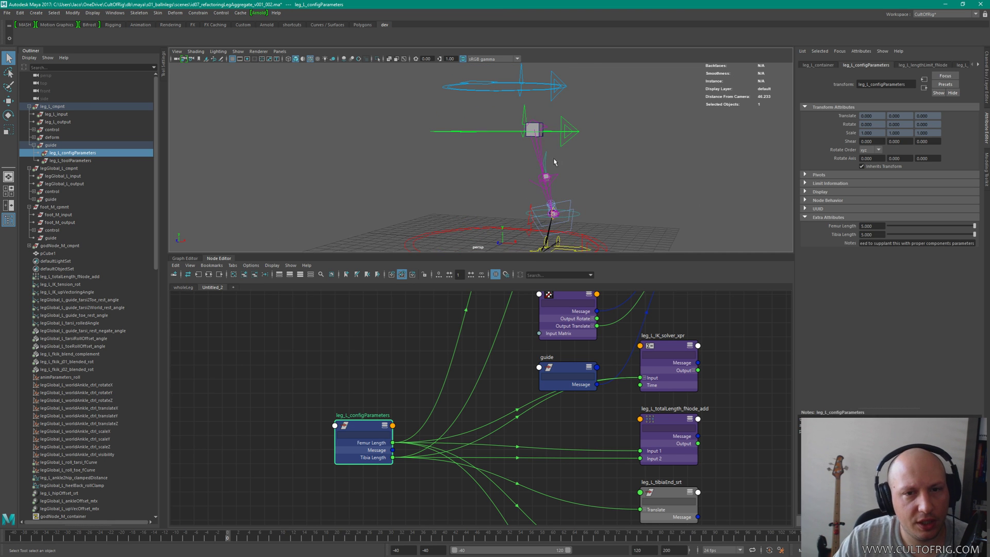
{"action": "left_click", "coordinate": [535, 130]}
{"action": "middle_click_drag", "start_coordinate": [734, 414], "coordinate": [642, 396], "text": "alt"}
{"action": "scroll", "coordinate": [645, 396], "scroll_direction": "down", "scroll_amount": 2}
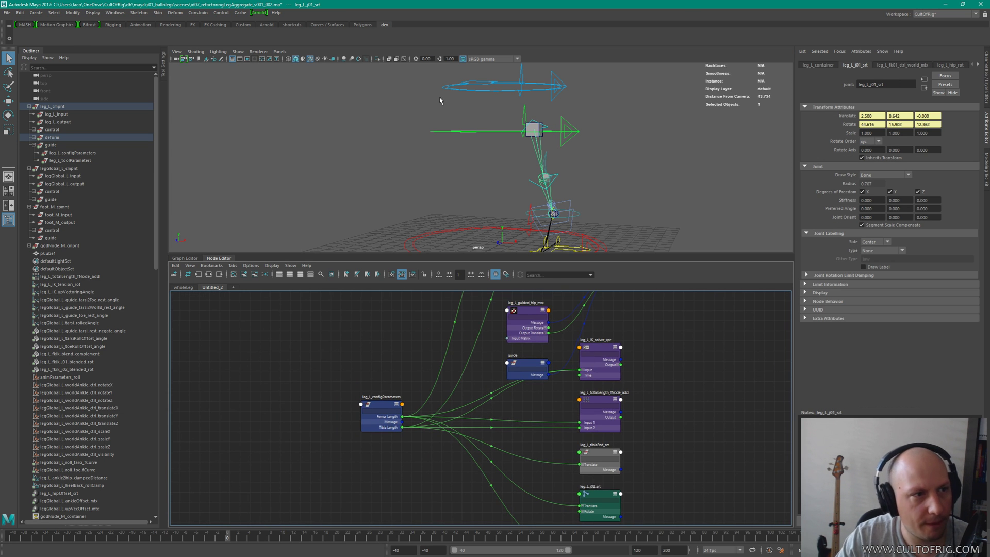
Step: Select pCube1 and graph its input connections in the Node Editor
{"action": "left_click", "coordinate": [48, 254]}
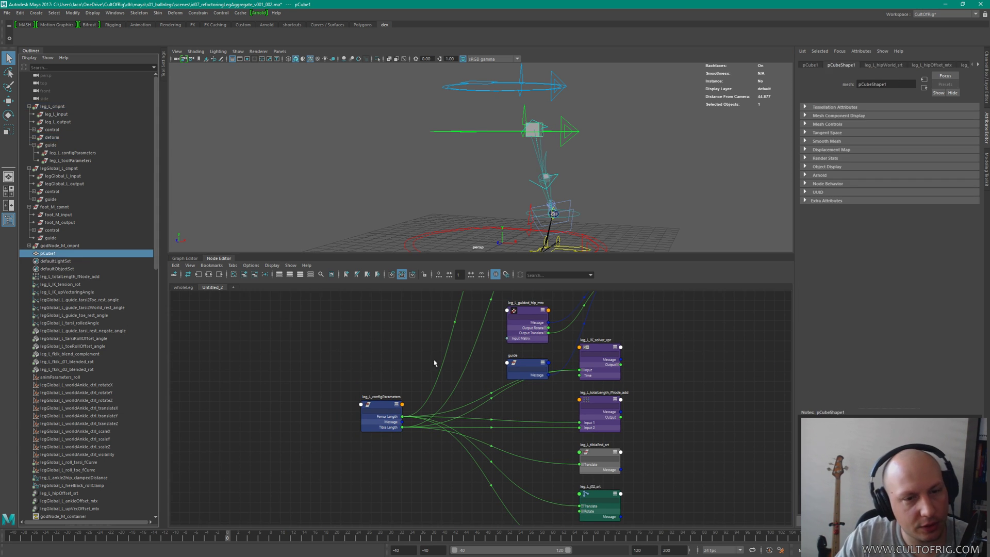
{"action": "middle_click_drag", "start_coordinate": [661, 378], "coordinate": [593, 367], "text": "alt"}
{"action": "scroll", "coordinate": [561, 373], "scroll_direction": "down", "scroll_amount": 4}
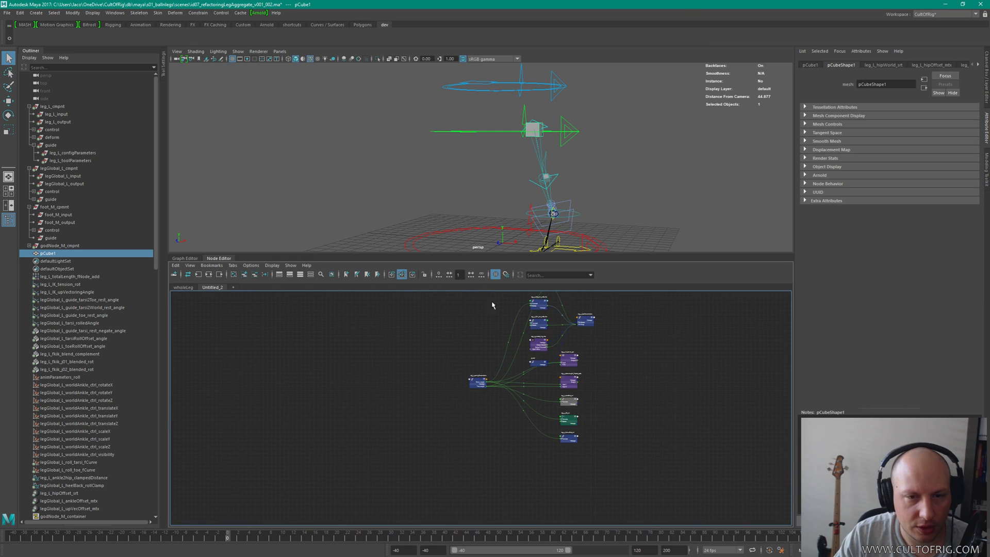
{"action": "left_click", "coordinate": [199, 275]}
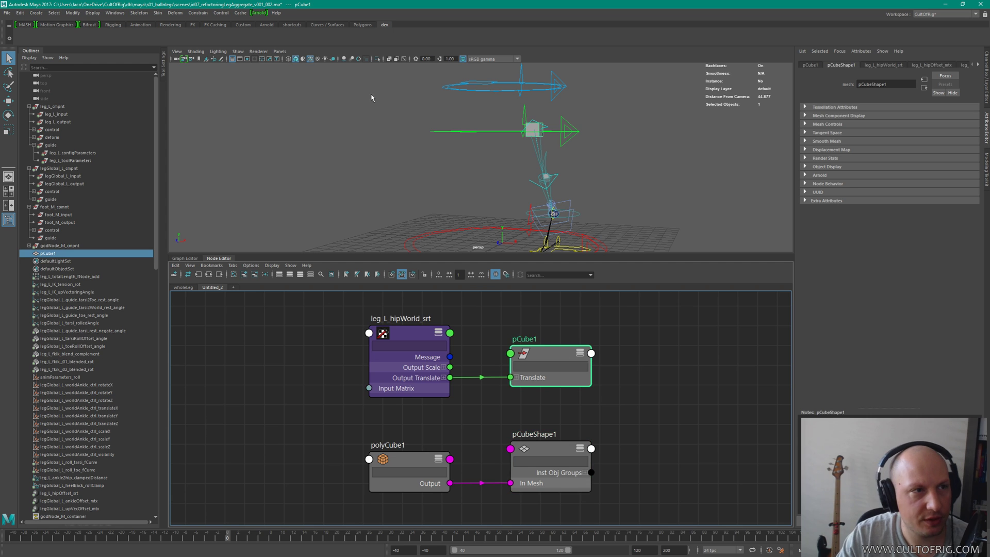
Step: Delete the construction history of pCube1
{"action": "left_click", "coordinate": [34, 13]}
{"action": "mouse_move", "coordinate": [21, 13]}
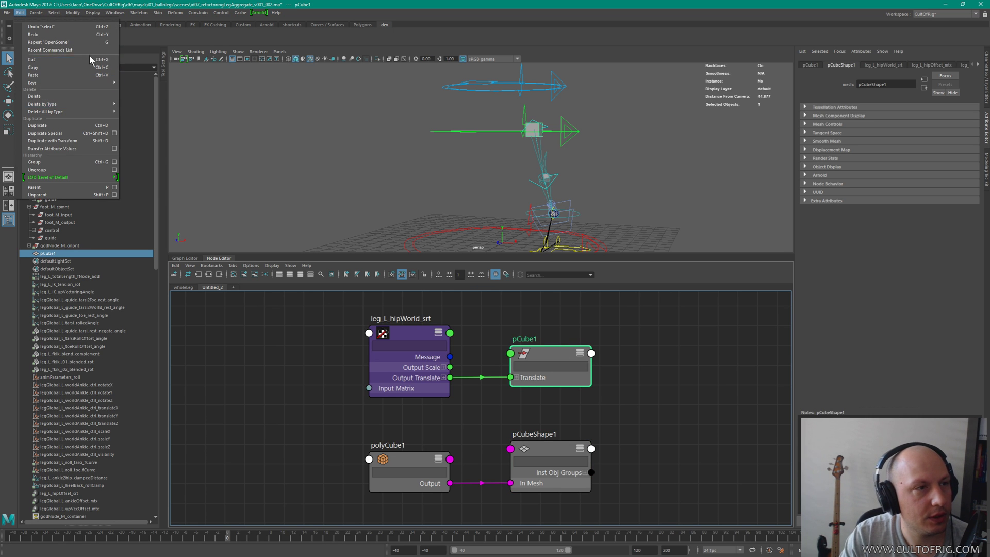
{"action": "mouse_move", "coordinate": [106, 112]}
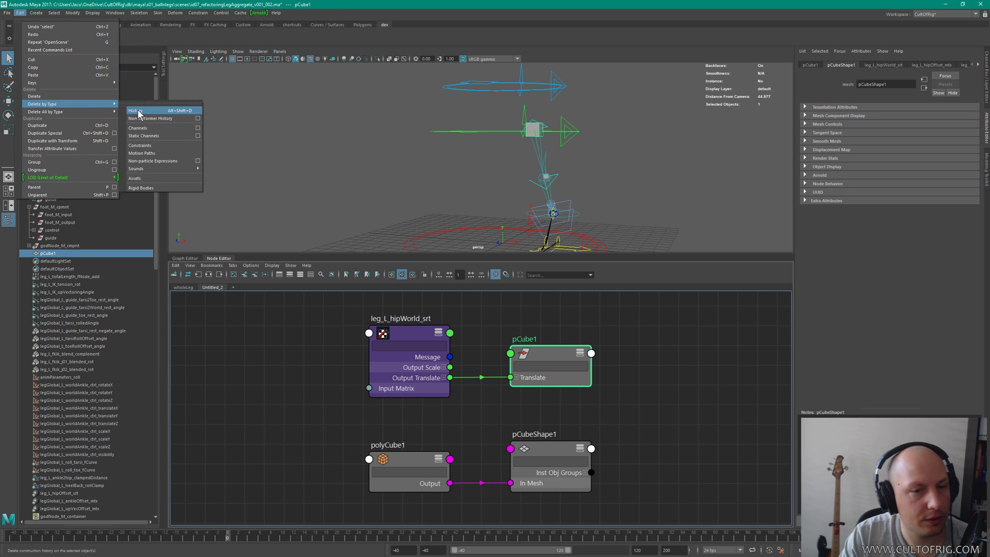
{"action": "left_click", "coordinate": [136, 119]}
Step: Hide shape nodes in the node graph so that pCubeShape1 is left out
{"action": "left_click", "coordinate": [513, 456]}
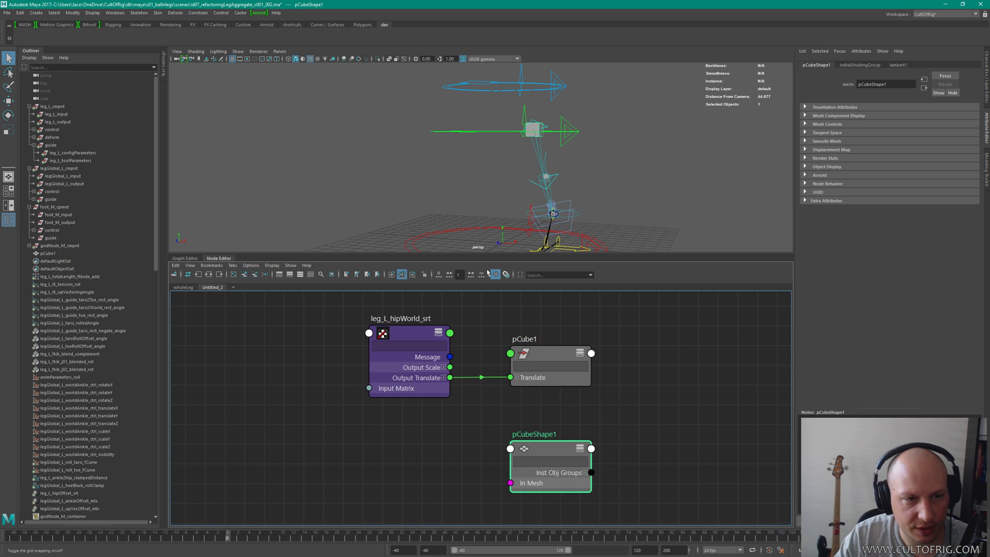
{"action": "left_click", "coordinate": [271, 265]}
{"action": "left_click", "coordinate": [286, 304]}
Step: Select the leg_L_hipWorld_srt node feeding pCube1, reveal it in the Outliner and graph its input connections
{"action": "left_click", "coordinate": [528, 384]}
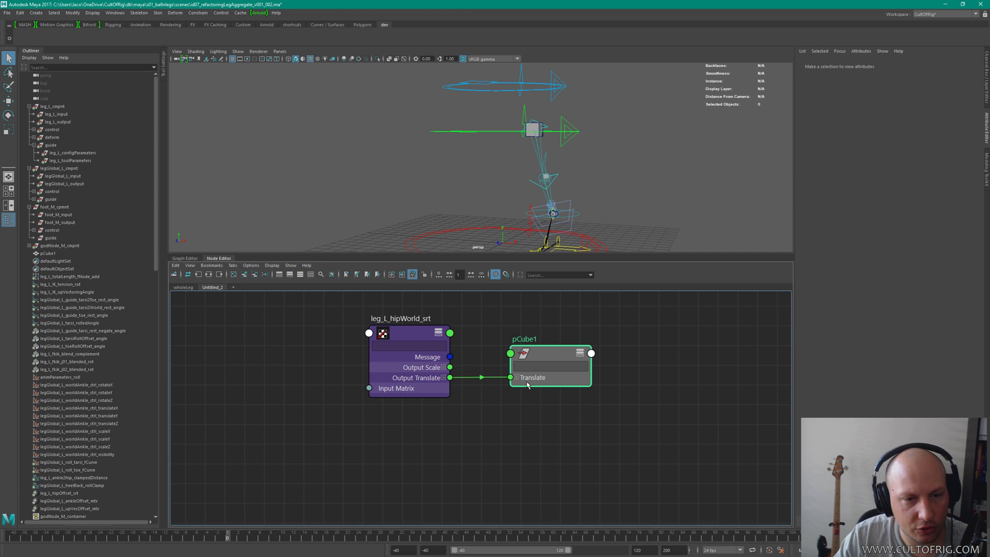
{"action": "key", "text": "Left"}
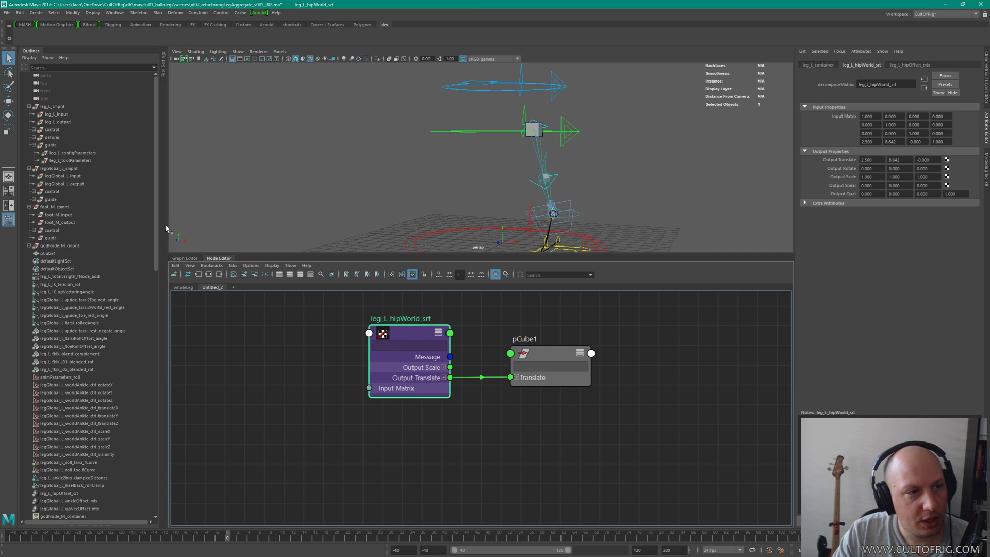
{"action": "key", "text": "f"}
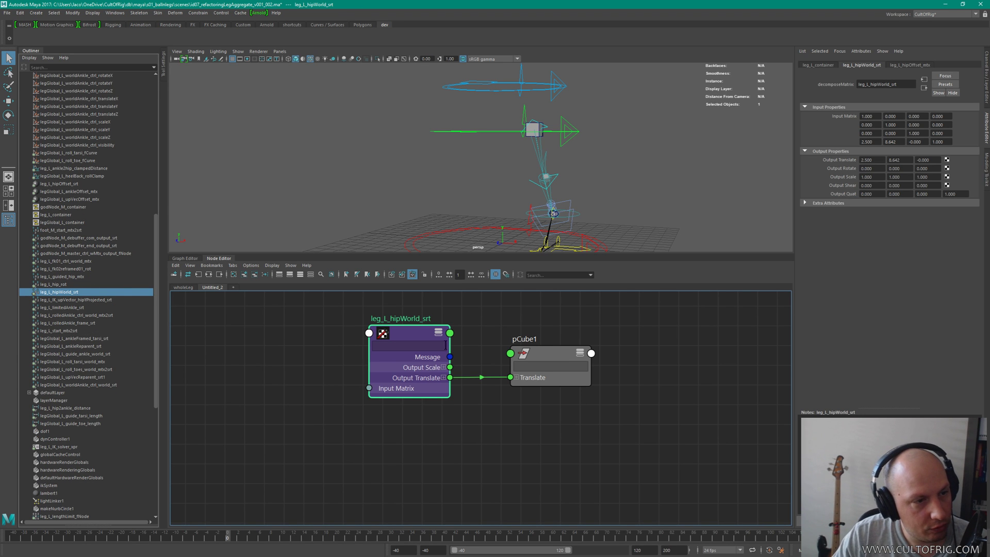
{"action": "left_click", "coordinate": [198, 275]}
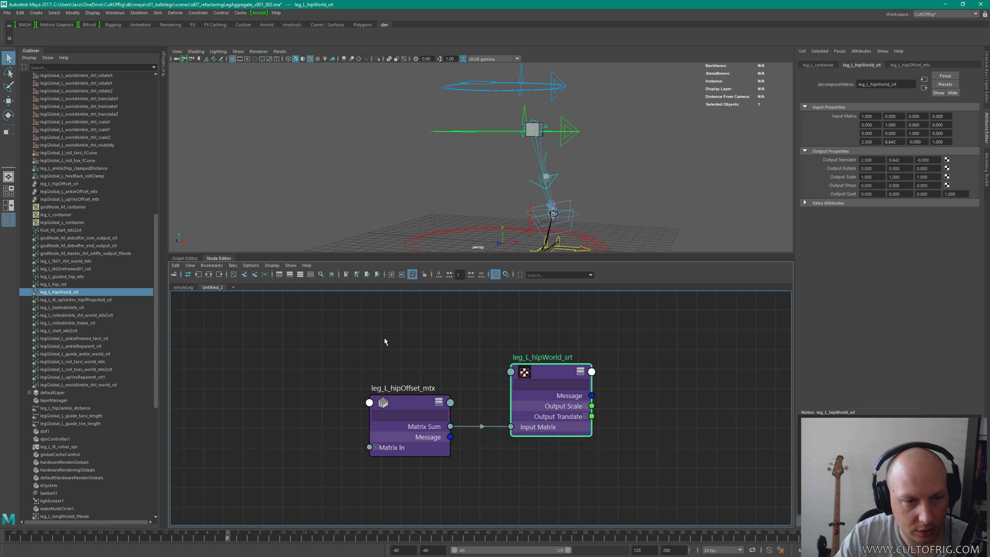
Step: Graph the input and output connections of leg_L_hipOffset_mtx and leg_L_hipWorld_srt with a traversal depth of 2
{"action": "left_click_drag", "start_coordinate": [385, 342], "coordinate": [519, 409]}
{"action": "left_click", "coordinate": [209, 275]}
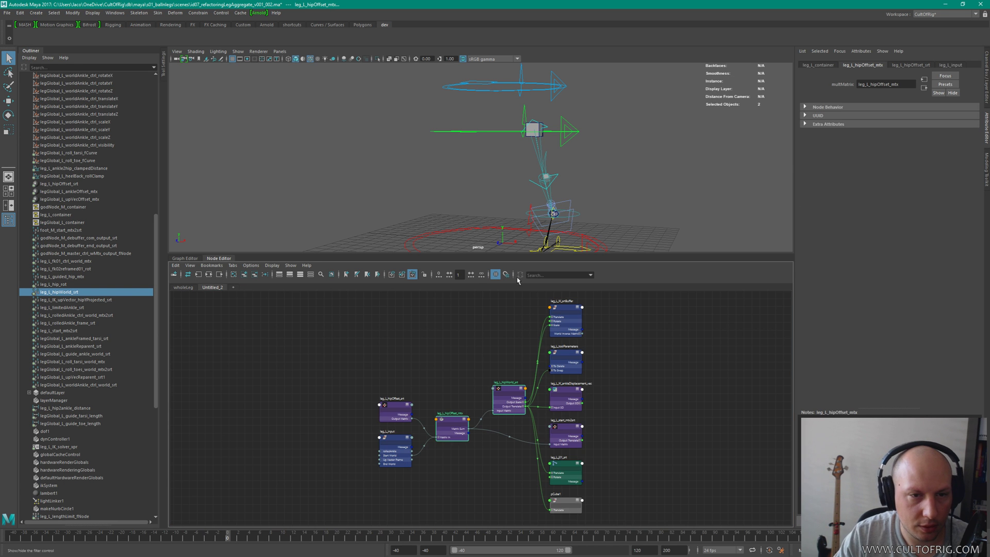
{"action": "left_click", "coordinate": [471, 275]}
{"action": "right_click_drag", "start_coordinate": [470, 328], "coordinate": [581, 360], "text": "alt"}
{"action": "middle_click_drag", "start_coordinate": [535, 376], "coordinate": [603, 360], "text": "alt"}
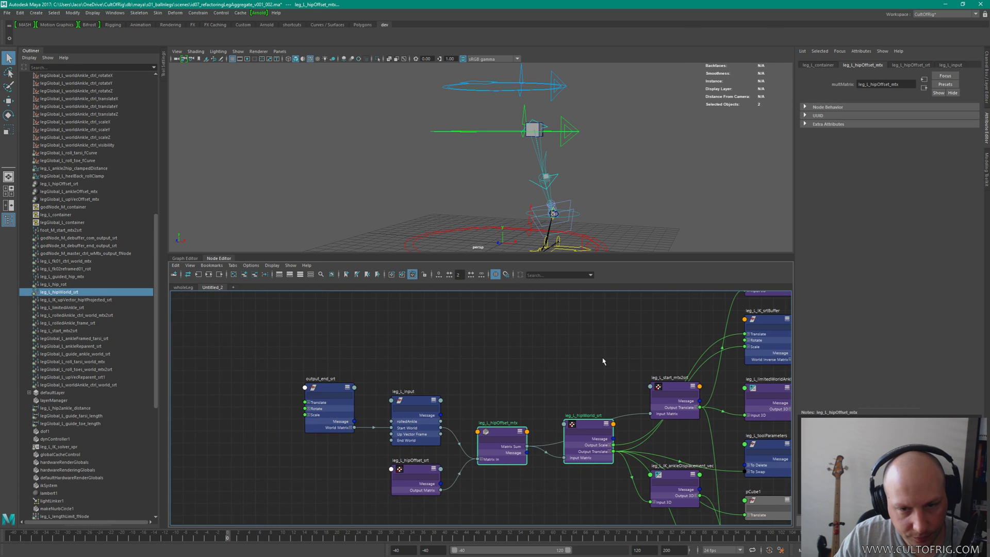
{"action": "right_click_drag", "start_coordinate": [603, 360], "coordinate": [586, 343], "text": "alt"}
{"action": "middle_click_drag", "start_coordinate": [655, 388], "coordinate": [645, 358], "text": "alt"}
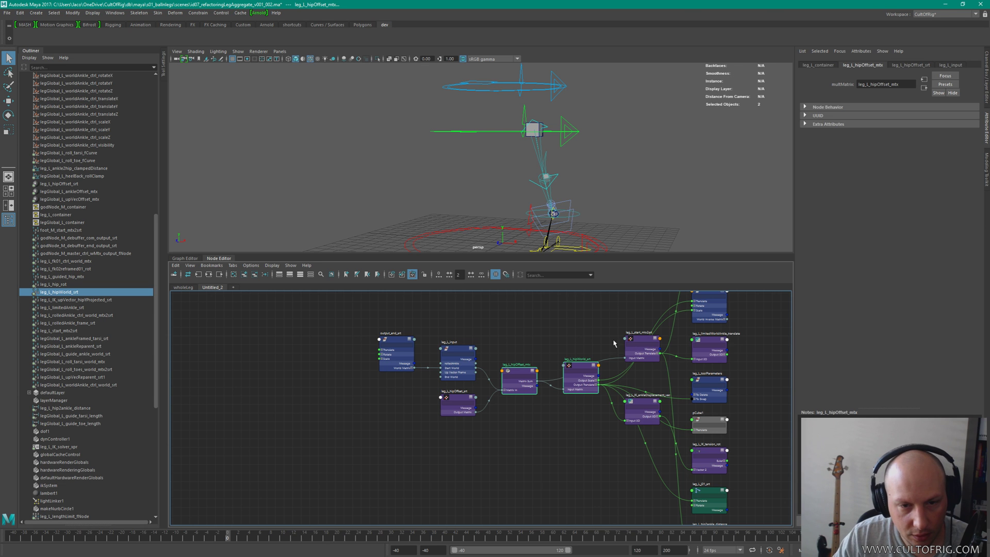
{"action": "middle_click_drag", "start_coordinate": [560, 341], "coordinate": [508, 323], "text": "alt"}
{"action": "right_click_drag", "start_coordinate": [508, 323], "coordinate": [568, 340], "text": "alt"}
Step: Examine the node chain from output_end_srt and leg_L_input through leg_L_hipOffset_mtx to leg_L_hipWorld_srt, including the nodes' attributes
{"action": "left_click", "coordinate": [549, 374]}
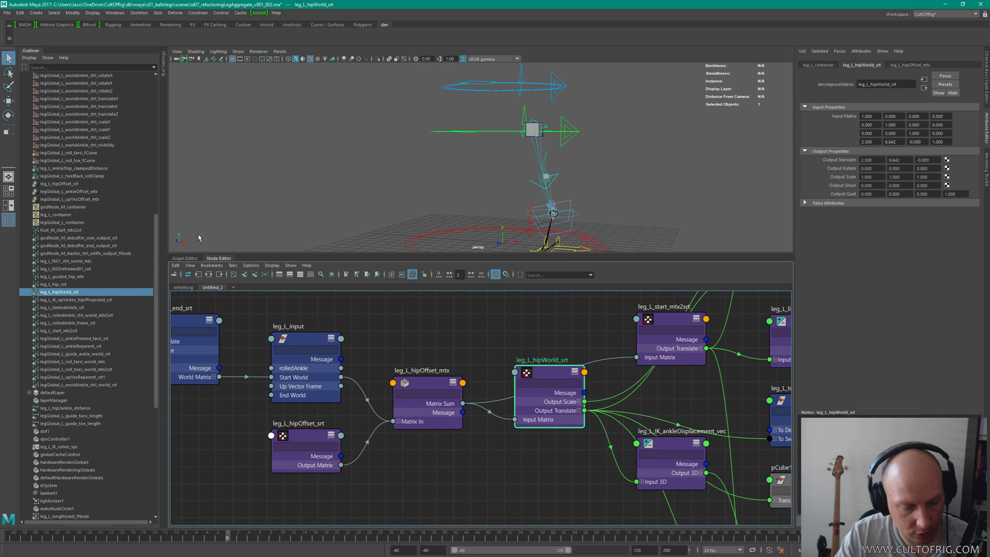
{"action": "left_click", "coordinate": [438, 380]}
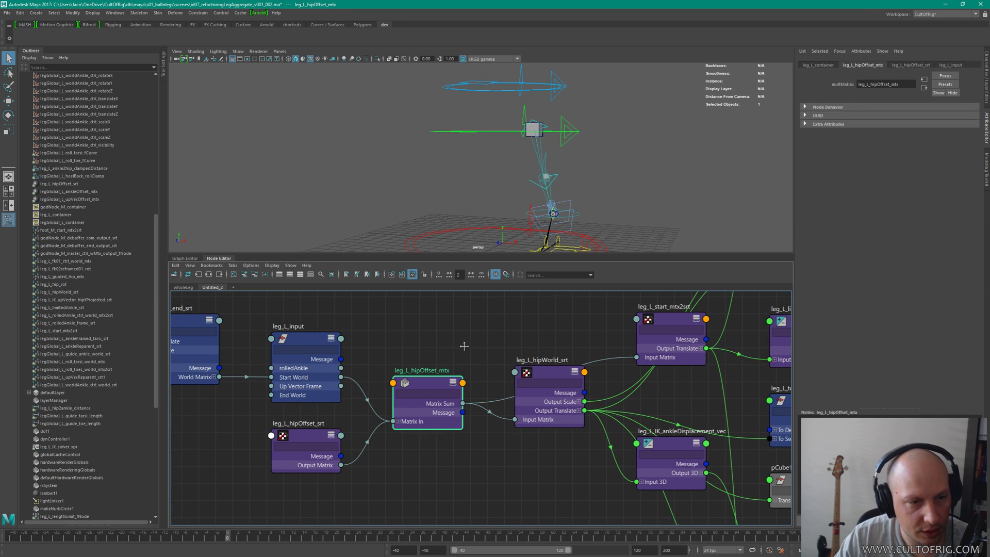
{"action": "middle_click_drag", "start_coordinate": [466, 344], "coordinate": [604, 355], "text": "alt"}
{"action": "left_click", "coordinate": [456, 350]}
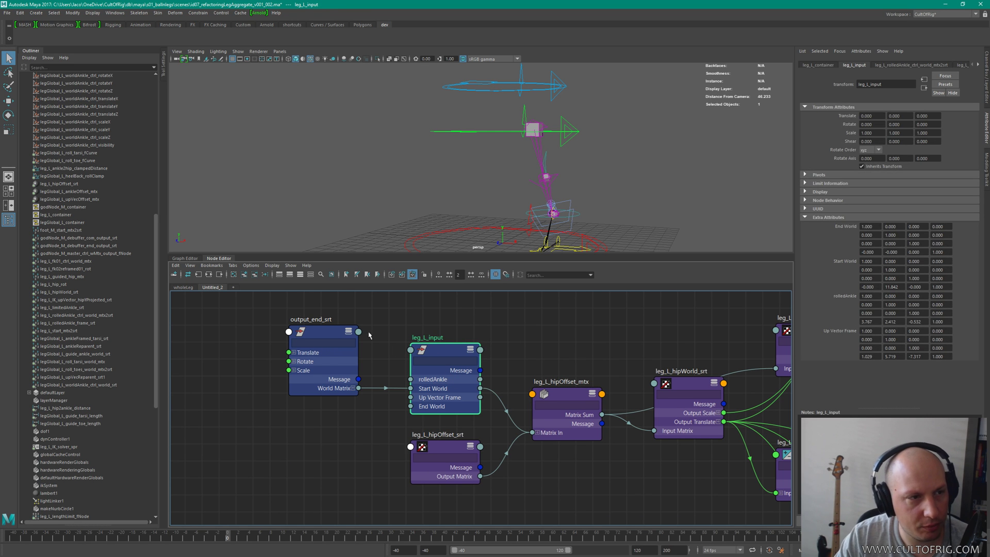
{"action": "key", "text": "f"}
{"action": "left_click", "coordinate": [564, 391]}
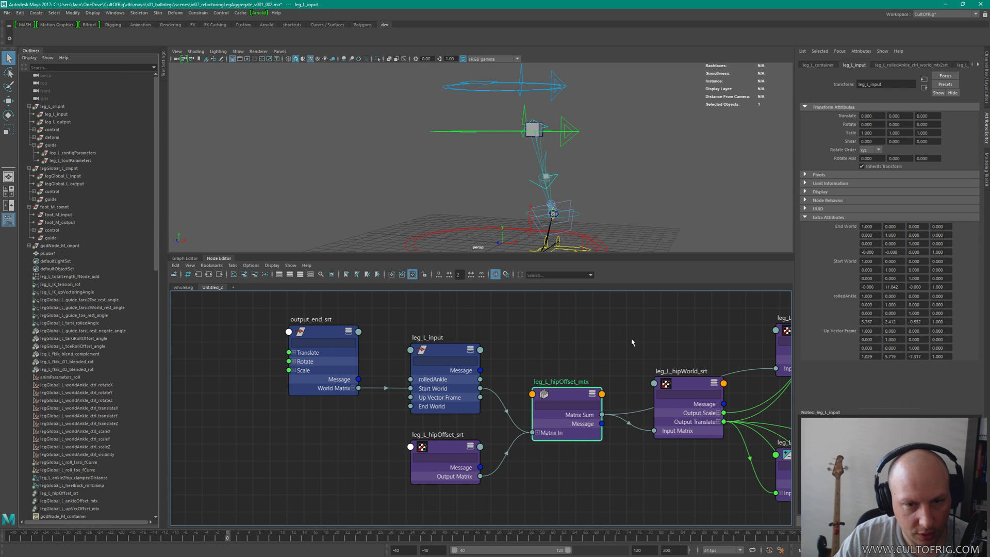
{"action": "middle_click_drag", "start_coordinate": [705, 352], "coordinate": [593, 321], "text": "alt"}
{"action": "left_click", "coordinate": [558, 420]}
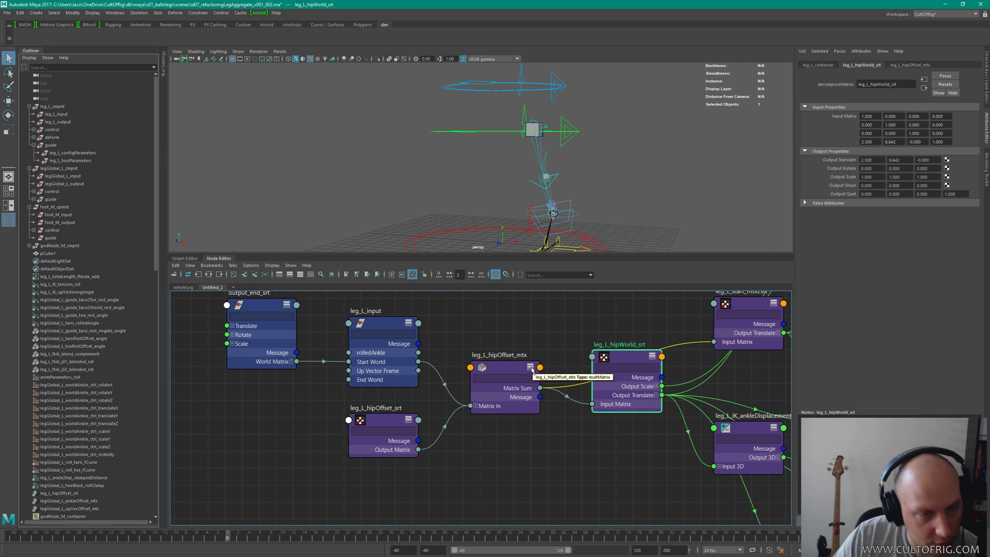
{"action": "middle_click_drag", "start_coordinate": [625, 328], "coordinate": [699, 313], "text": "alt"}
{"action": "middle_click_drag", "start_coordinate": [633, 429], "coordinate": [566, 476], "text": "alt"}
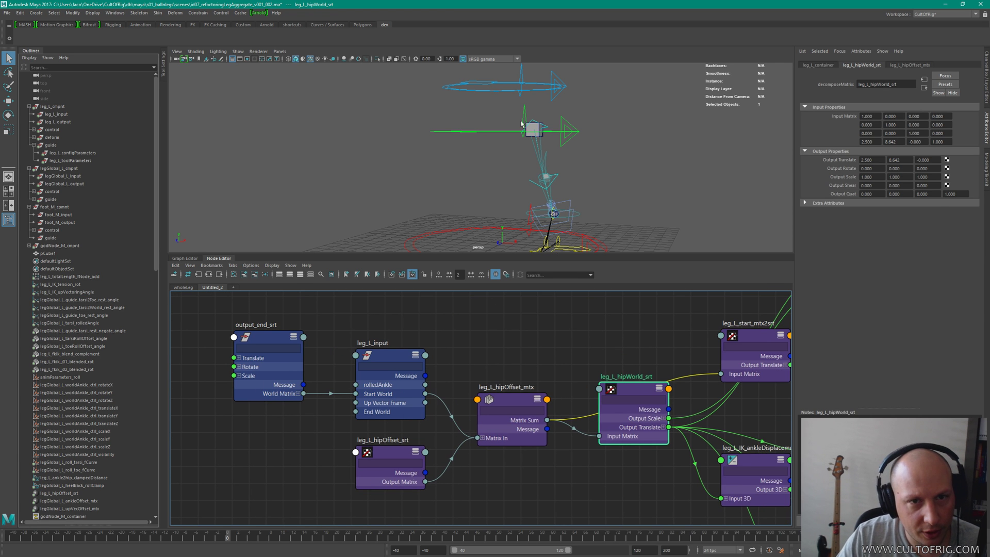
{"action": "left_click_drag", "start_coordinate": [547, 136], "coordinate": [565, 167], "text": "alt"}
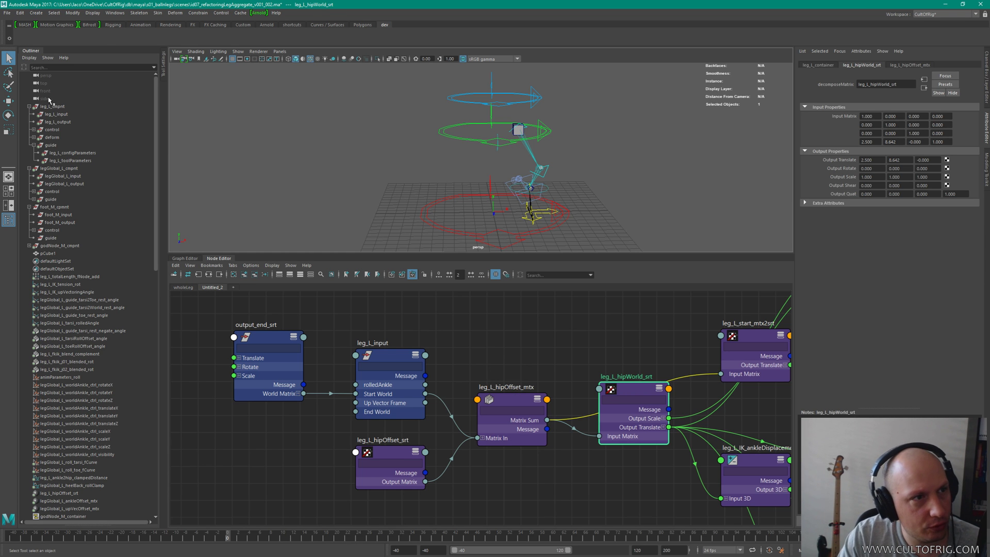
{"action": "left_click_drag", "start_coordinate": [515, 155], "coordinate": [563, 200], "text": "alt"}
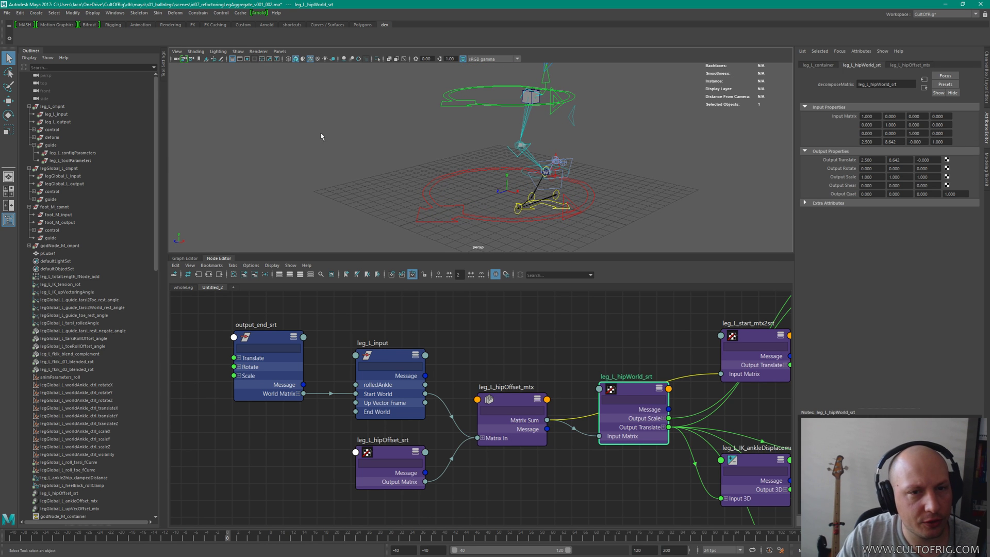
{"action": "left_click", "coordinate": [72, 13]}
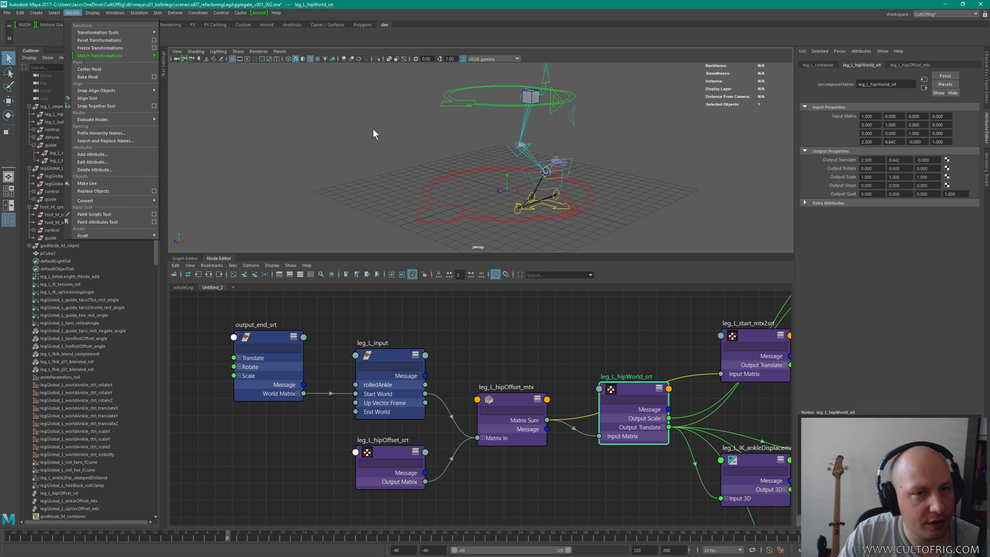
{"action": "left_click", "coordinate": [373, 134]}
{"action": "left_click_drag", "start_coordinate": [373, 134], "coordinate": [319, 143], "text": "alt"}
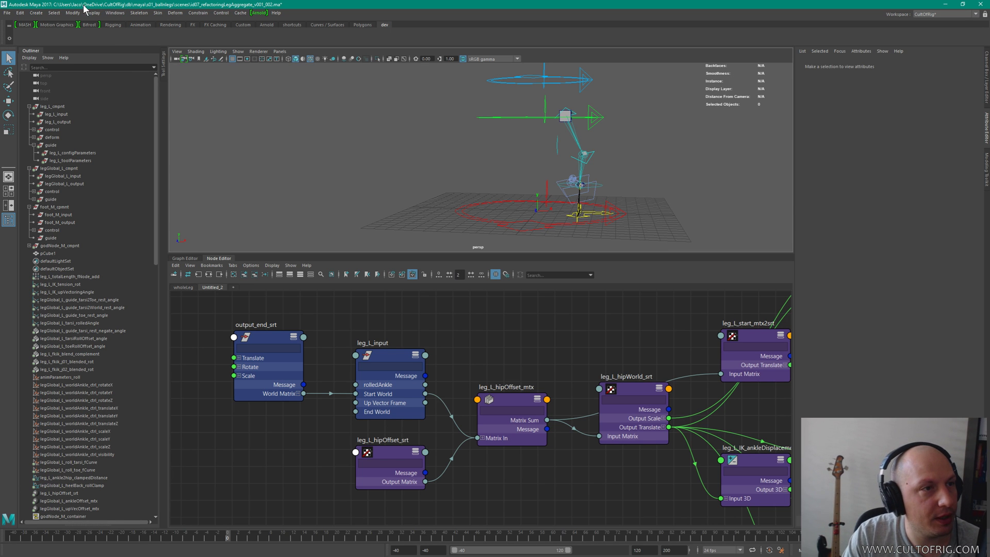
Step: Create a NURBS circle and parent it under the guide group of leg_L_cmpnt
{"action": "left_click", "coordinate": [36, 12]}
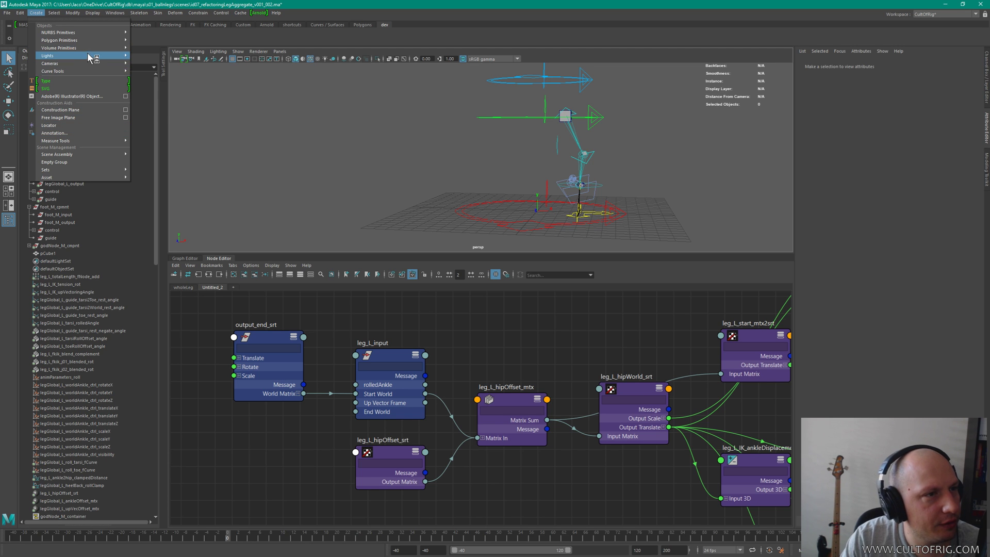
{"action": "mouse_move", "coordinate": [87, 30]}
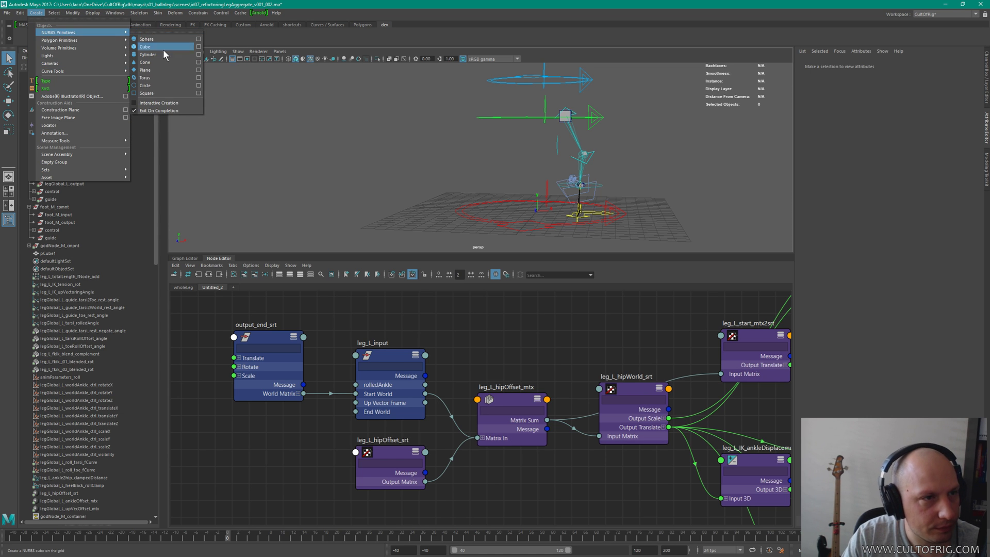
{"action": "left_click", "coordinate": [156, 84]}
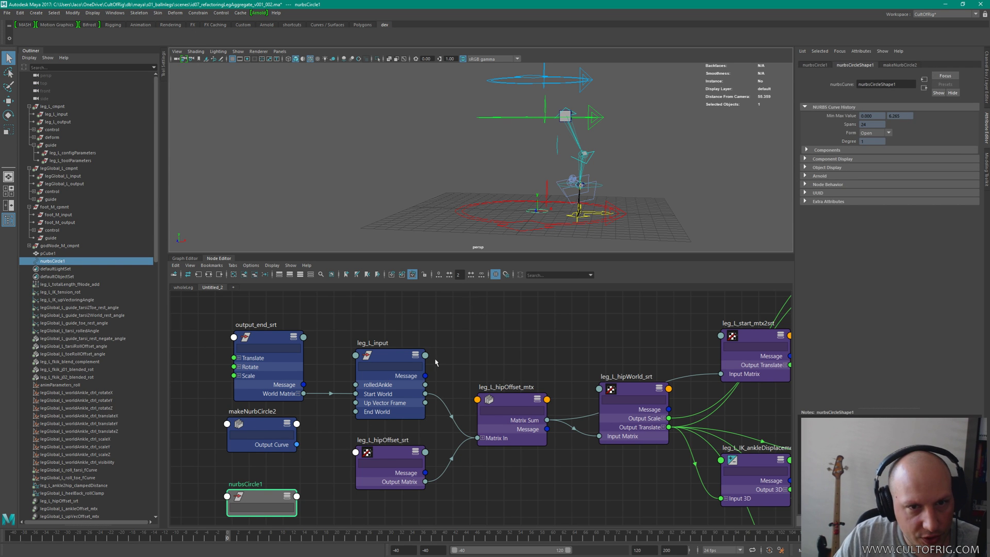
{"action": "scroll", "coordinate": [387, 446], "scroll_direction": "down", "scroll_amount": 3}
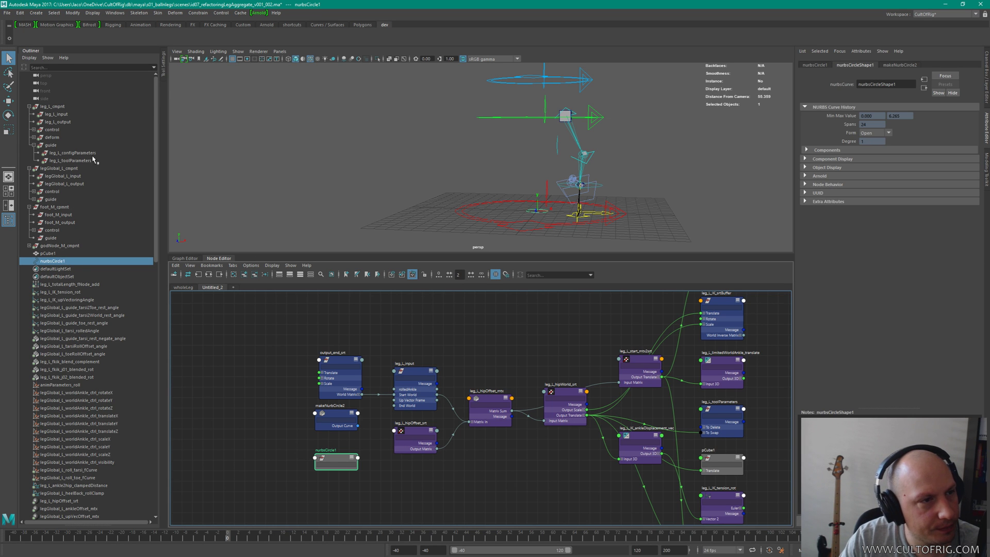
{"action": "left_click", "coordinate": [51, 146], "text": "ctrl"}
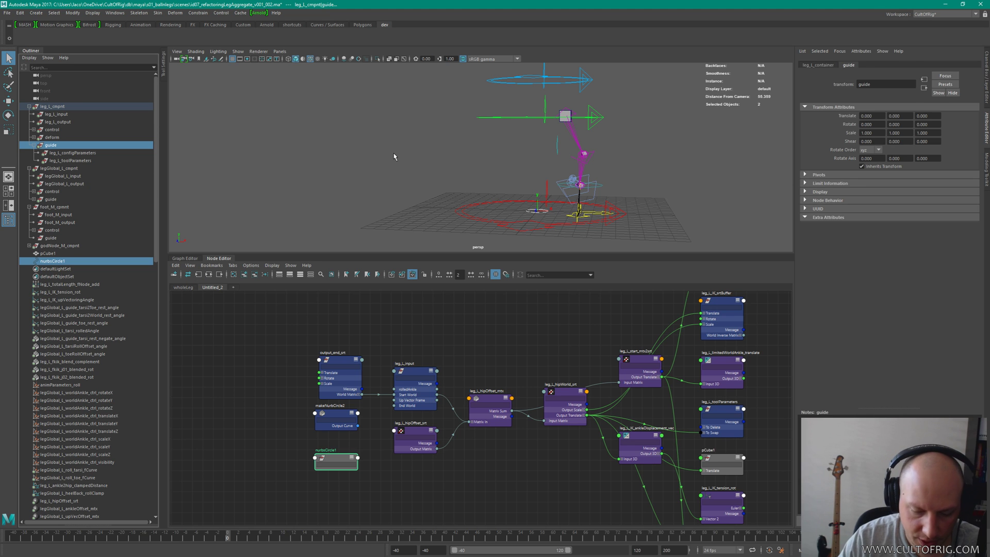
{"action": "key", "text": "p"}
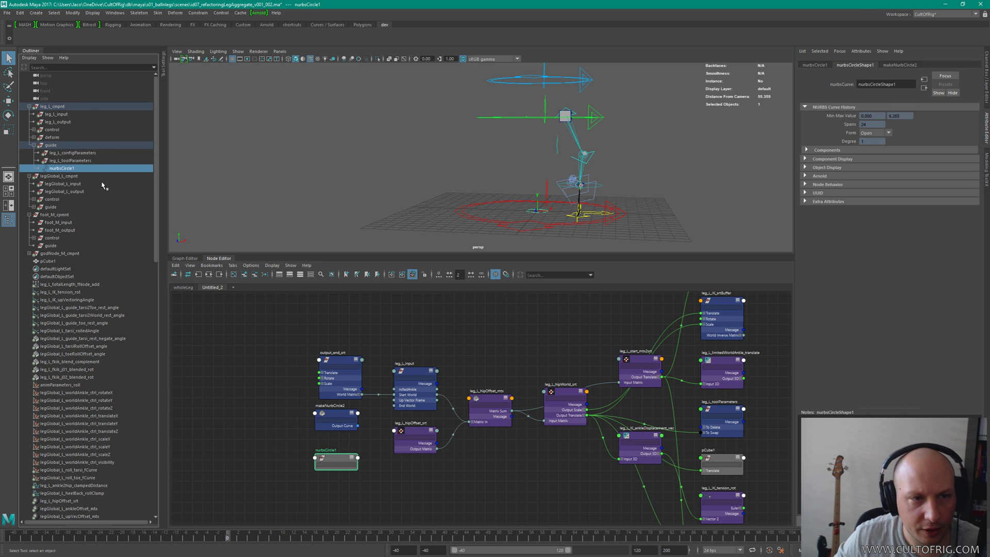
Step: Rename the circle under the guide group as leg_L_guide_hipPos_ctrl
{"action": "key", "text": "Return"}
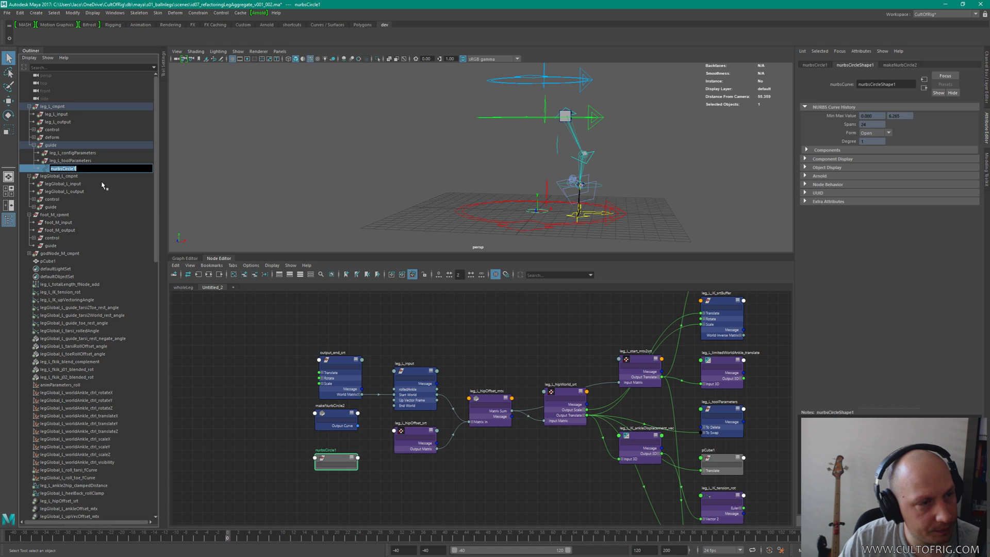
{"action": "type", "text": "leg_L_"}
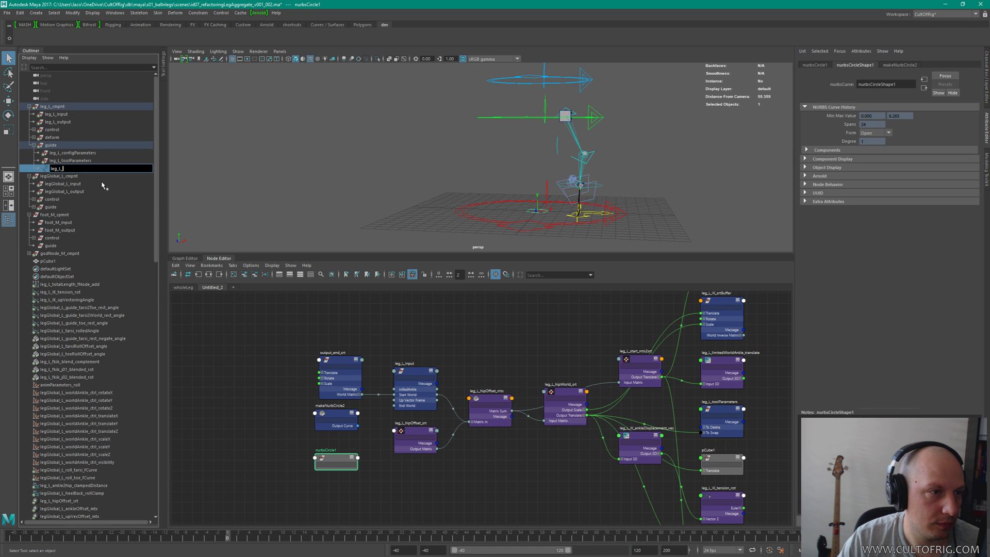
{"action": "type", "text": "guide_"}
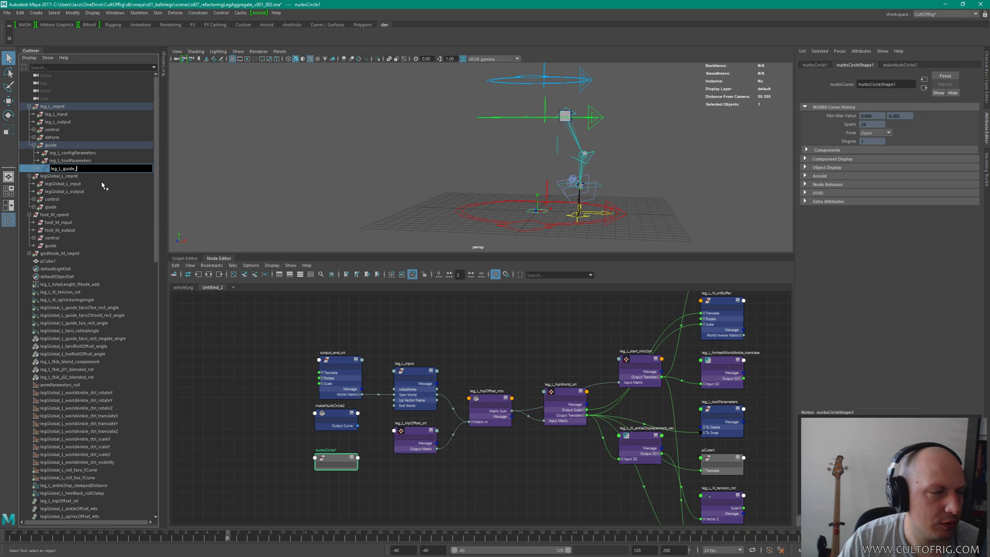
{"action": "type", "text": "hip"}
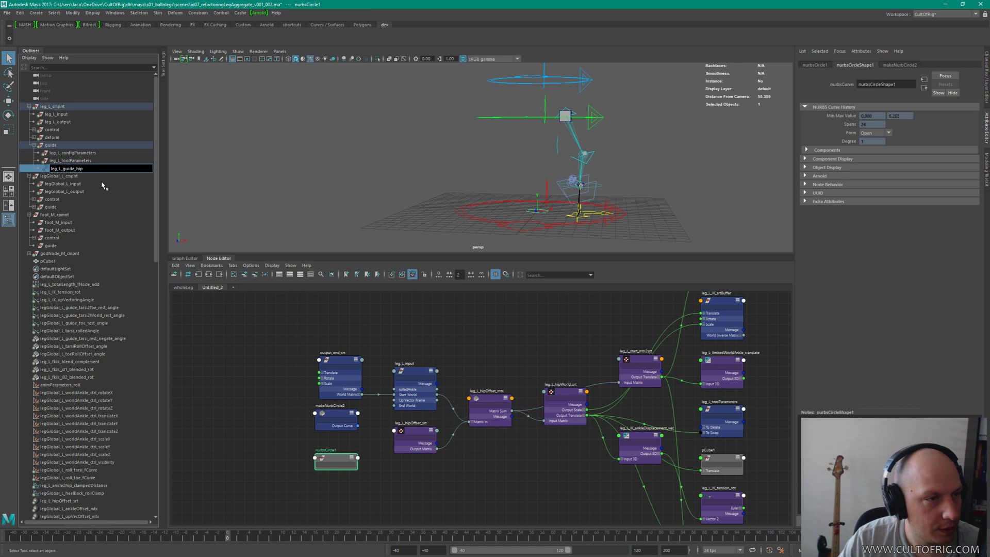
{"action": "type", "text": "Pos"}
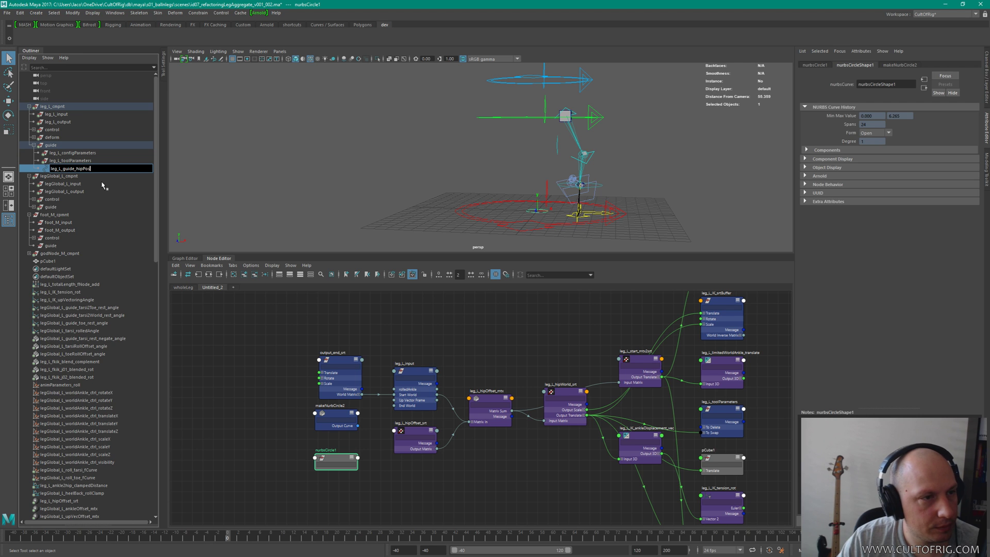
{"action": "key", "text": "Return"}
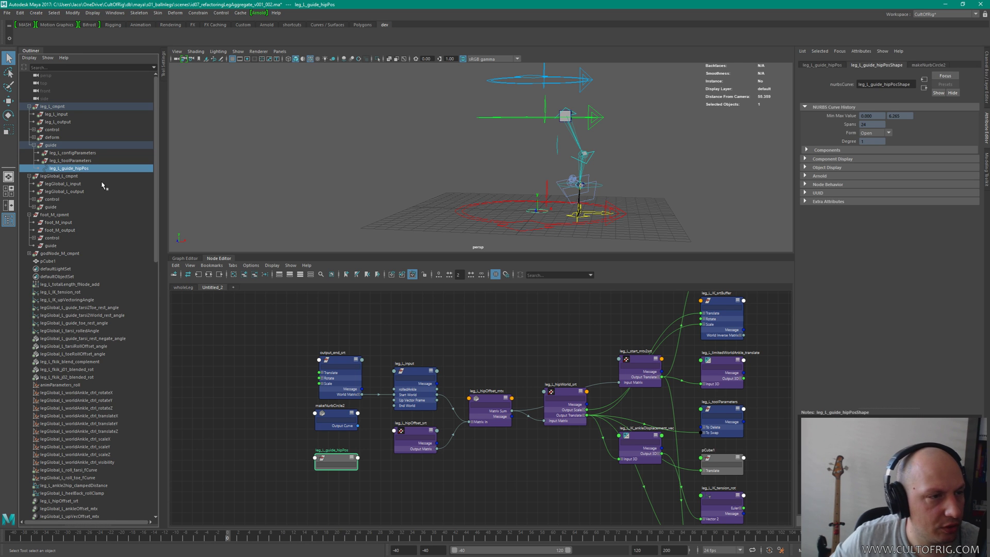
{"action": "double_click", "coordinate": [62, 169]}
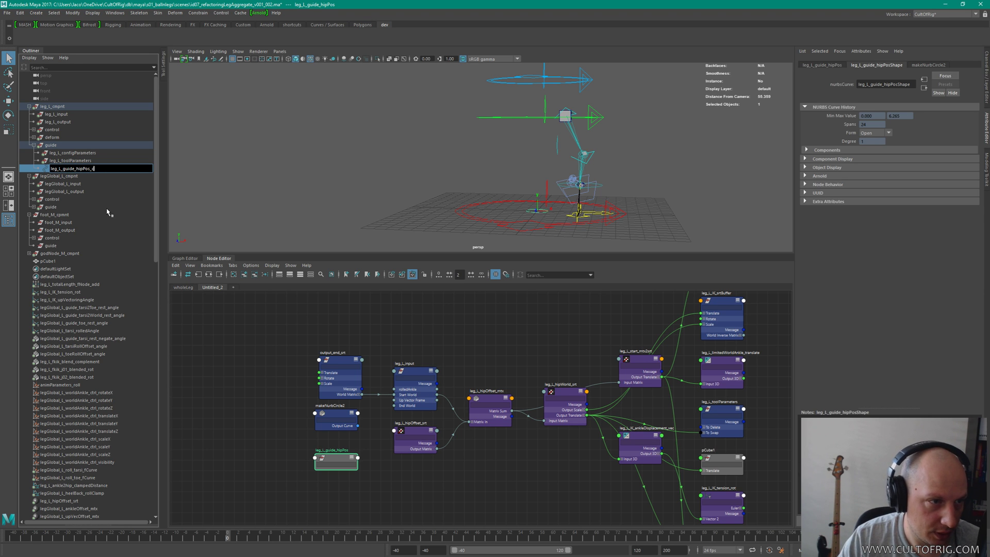
{"action": "type", "text": "_ctrl"}
{"action": "key", "text": "Return"}
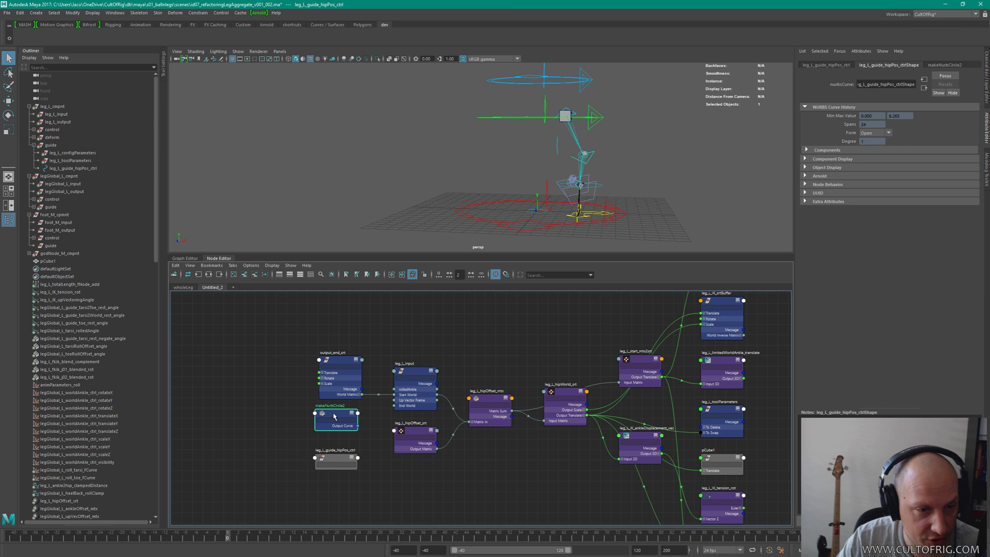
Step: Try moving leg_L_guide_hipPos_ctrl freely upward, away from the origin, in the perspective view
{"action": "left_click_drag", "start_coordinate": [330, 412], "coordinate": [327, 415]}
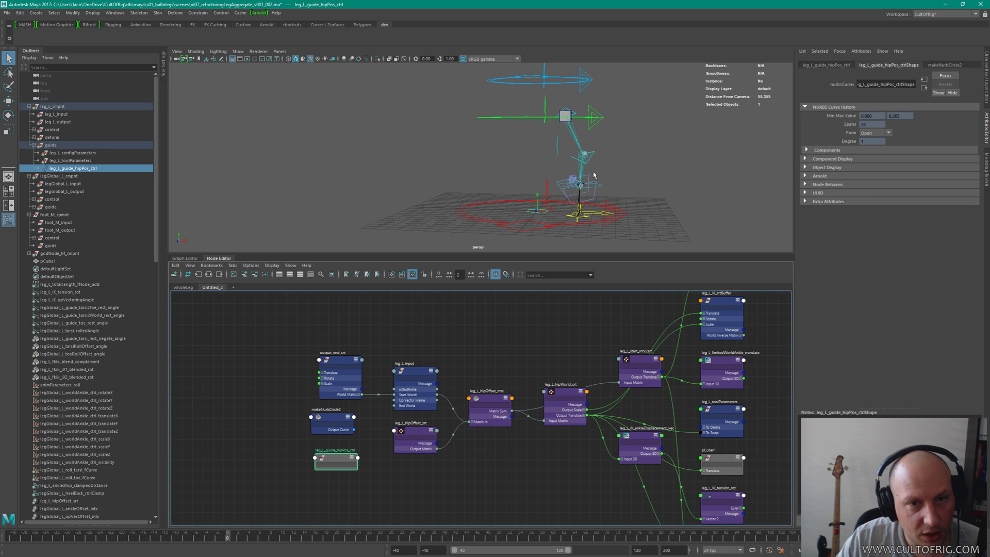
{"action": "left_click_drag", "start_coordinate": [526, 175], "coordinate": [555, 172], "text": "alt"}
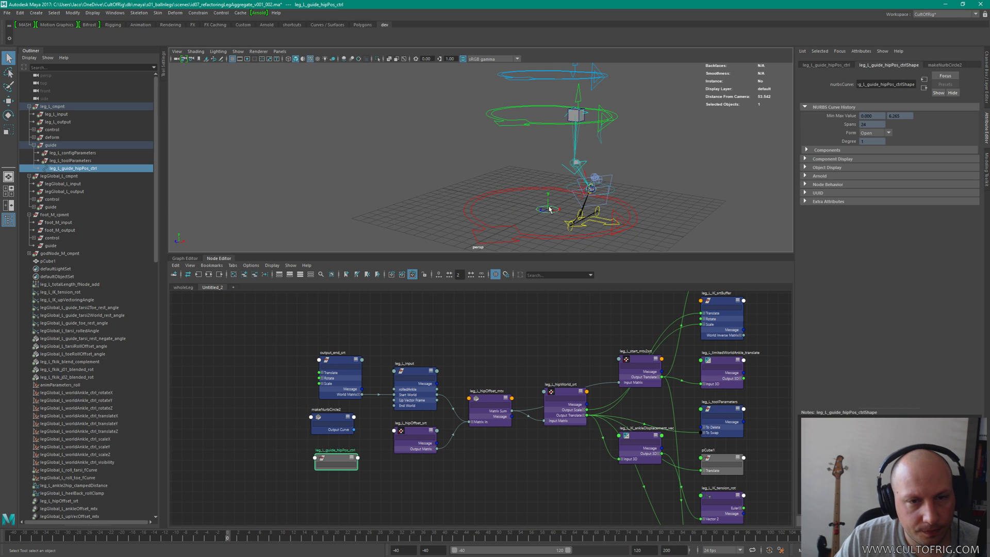
{"action": "key", "text": "w"}
{"action": "left_click_drag", "start_coordinate": [550, 211], "coordinate": [566, 170]}
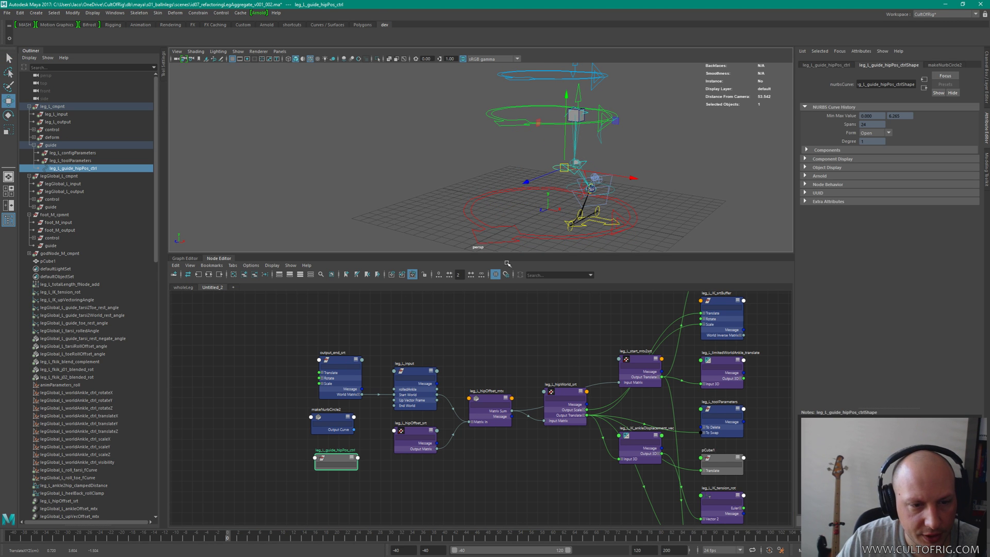
Step: Place the leg_L_guide_hipPos_ctrl node above leg_L_hipOffset_mtx in the node graph and check the attributes of leg_L_hipOffset_srt
{"action": "scroll", "coordinate": [462, 349], "scroll_direction": "up", "scroll_amount": 3}
{"action": "left_click", "coordinate": [407, 380]}
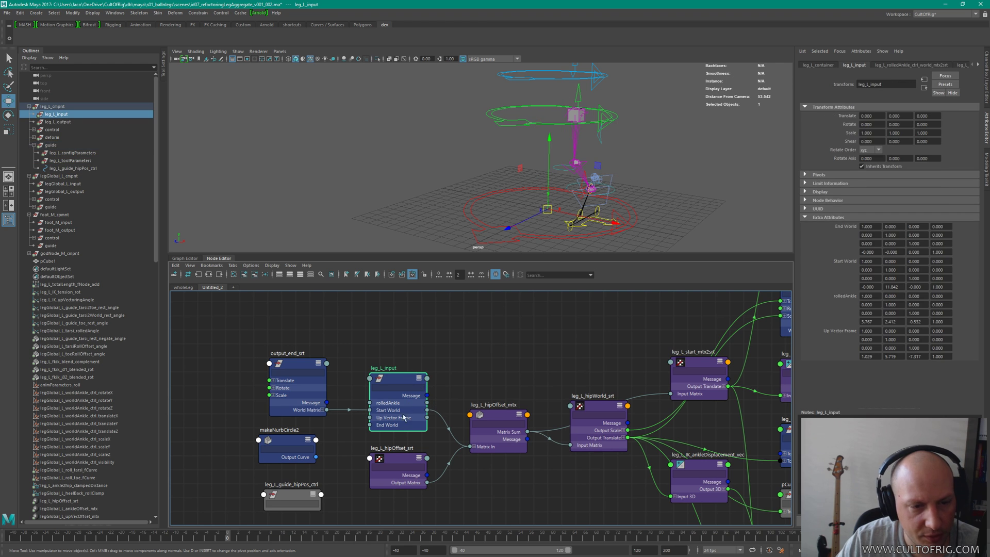
{"action": "left_click_drag", "start_coordinate": [292, 495], "coordinate": [495, 353]}
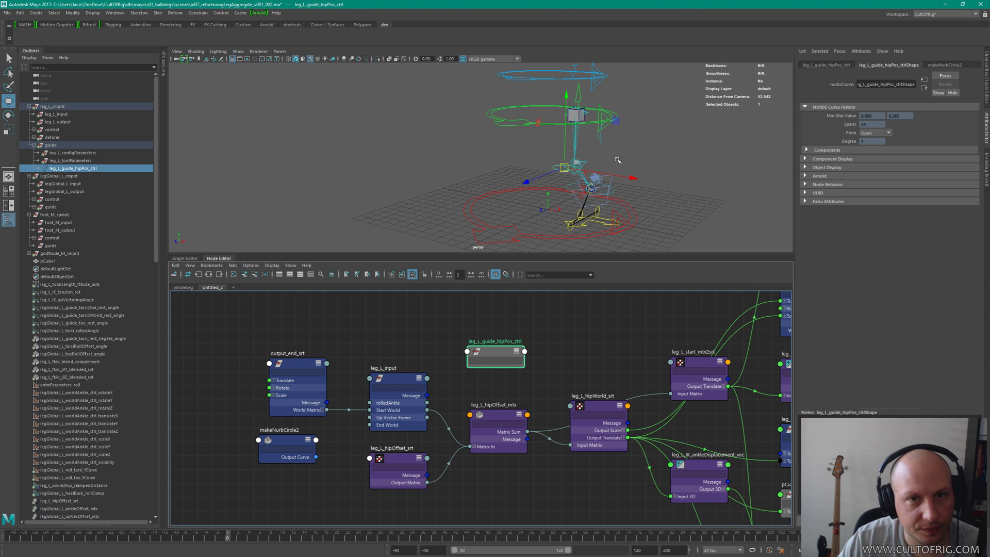
{"action": "left_click_drag", "start_coordinate": [615, 158], "coordinate": [637, 145], "text": "alt"}
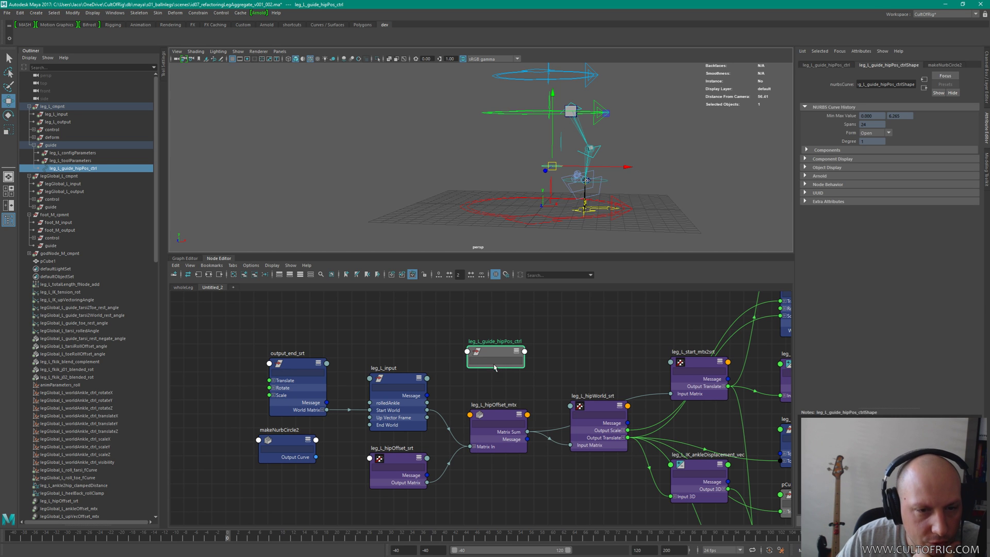
{"action": "left_click_drag", "start_coordinate": [493, 352], "coordinate": [508, 347]}
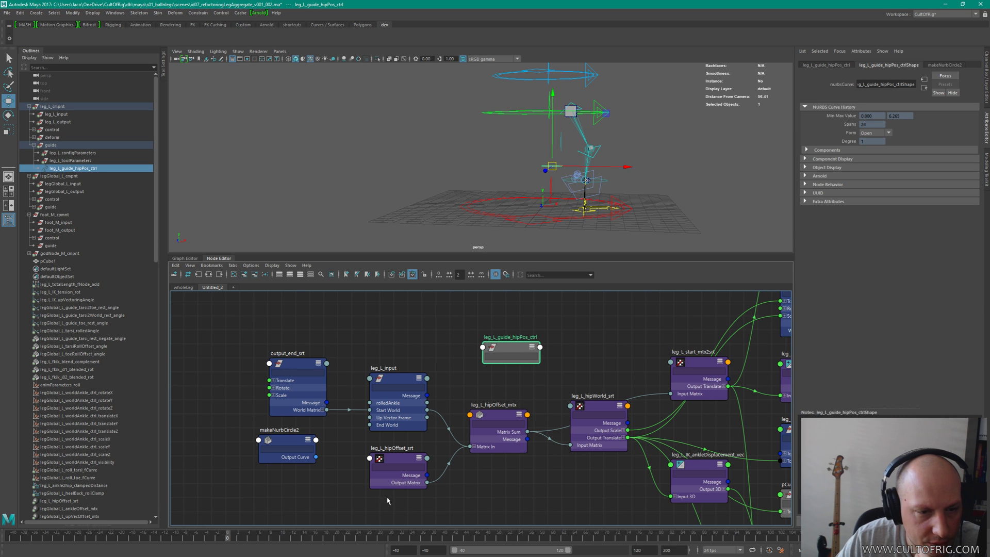
{"action": "left_click", "coordinate": [395, 475]}
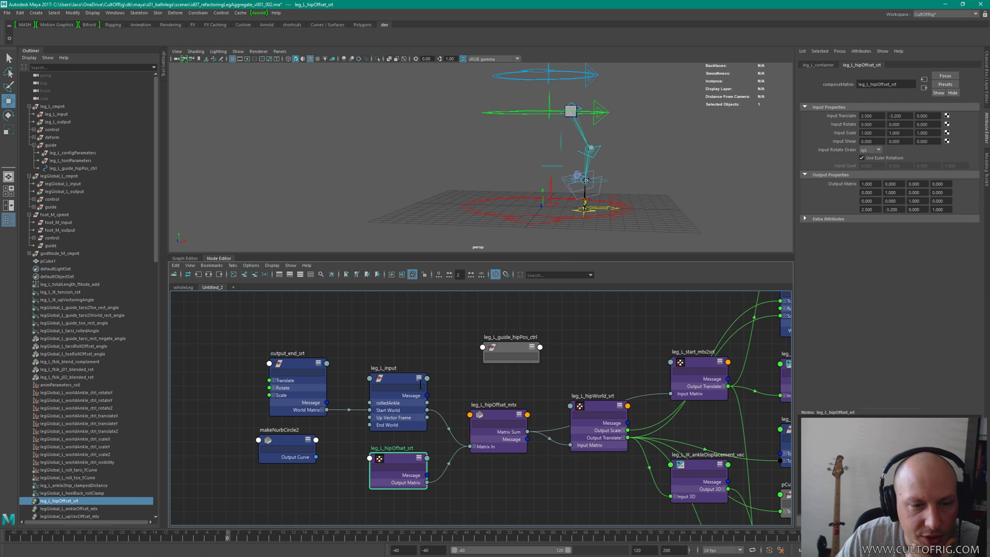
{"action": "mouse_move", "coordinate": [515, 347]}
{"action": "left_mouse_down"}
{"action": "mouse_move", "coordinate": [428, 494]}
{"action": "mouse_move", "coordinate": [403, 507]}
{"action": "mouse_move", "coordinate": [498, 348]}
{"action": "left_mouse_up"}
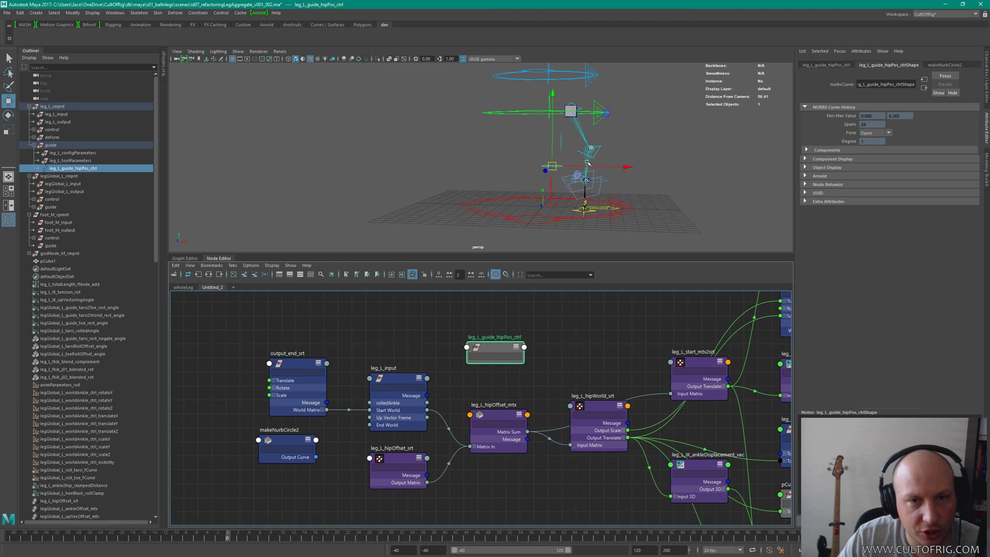
{"action": "left_click_drag", "start_coordinate": [545, 158], "coordinate": [537, 193], "text": "alt"}
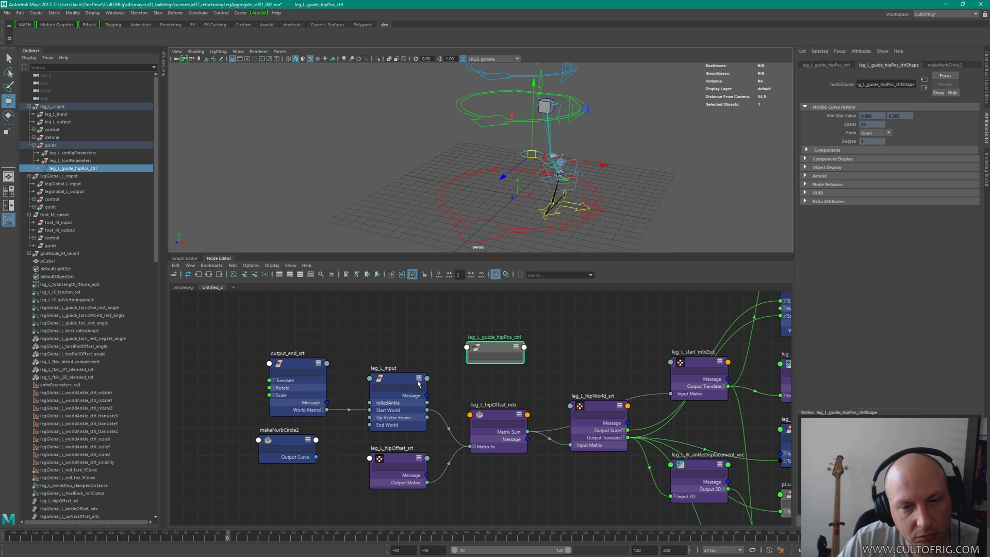
{"action": "middle_click_drag", "start_coordinate": [519, 324], "coordinate": [451, 320], "text": "alt"}
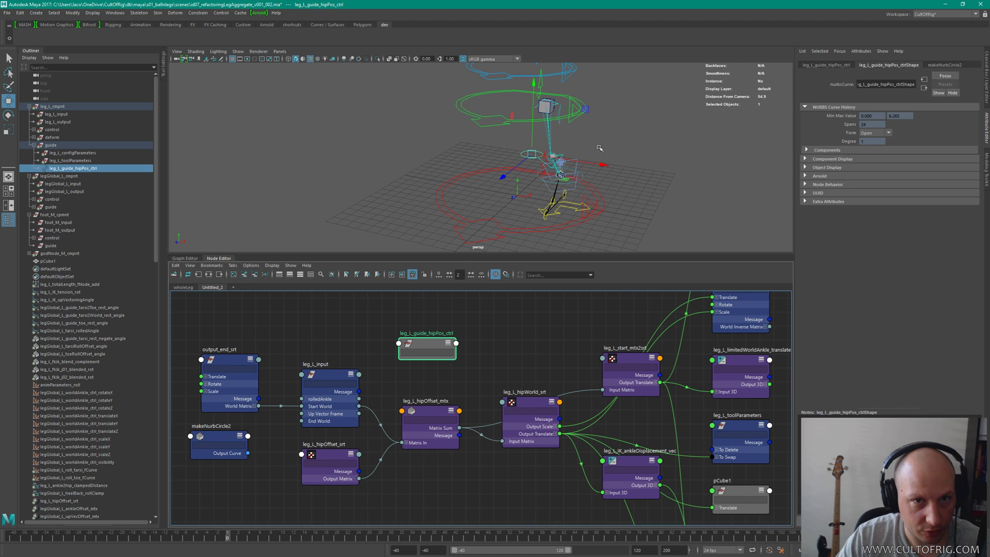
Step: Set Translate X, Y and Z of leg_L_guide_hipPos_ctrl to 0
{"action": "key", "text": "ctrl+a"}
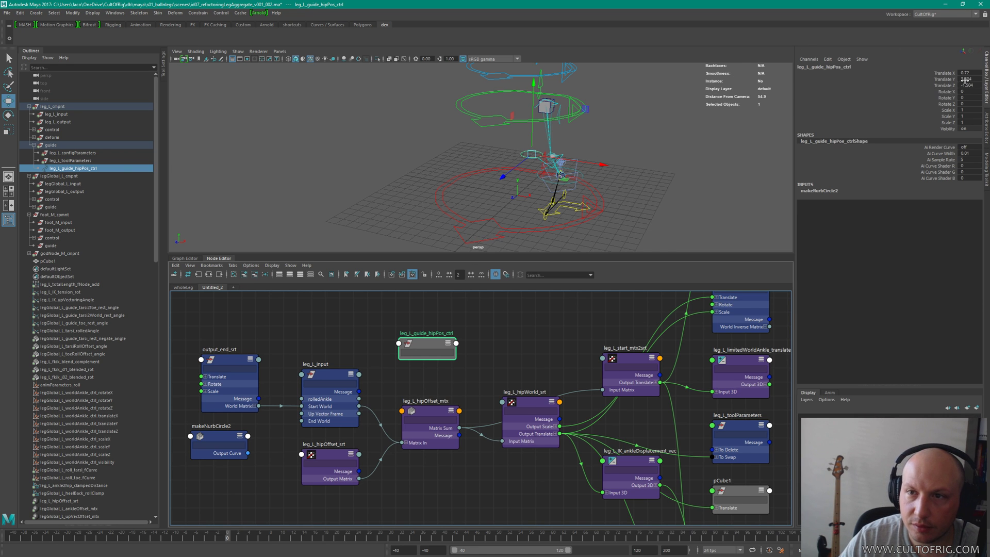
{"action": "left_click_drag", "start_coordinate": [968, 73], "coordinate": [969, 85]}
{"action": "type", "text": "0"}
{"action": "key", "text": "Return"}
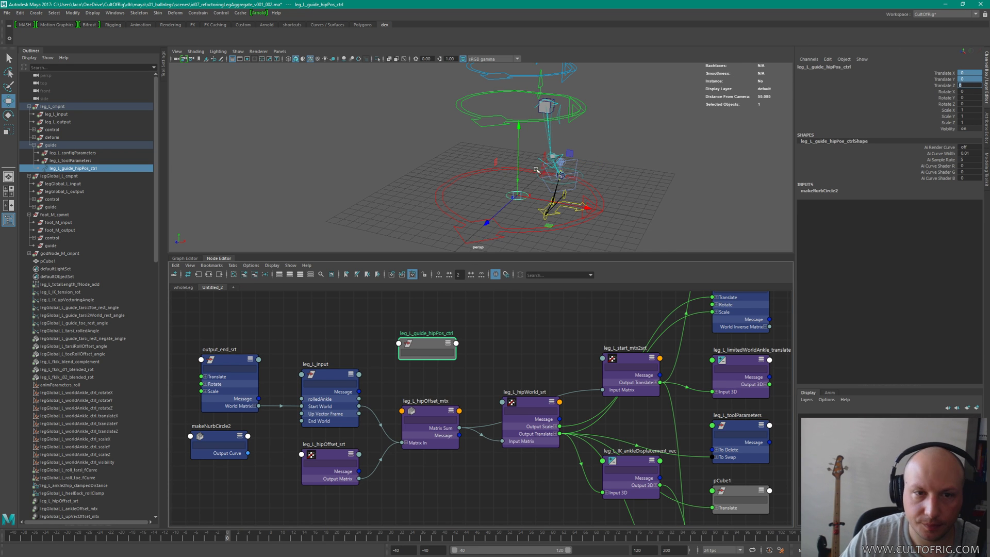
Step: Group leg_L_guide_hipPos_ctrl on its own inside the guide group and expand the new group in the Outliner
{"action": "left_click", "coordinate": [485, 354]}
{"action": "left_click", "coordinate": [415, 353]}
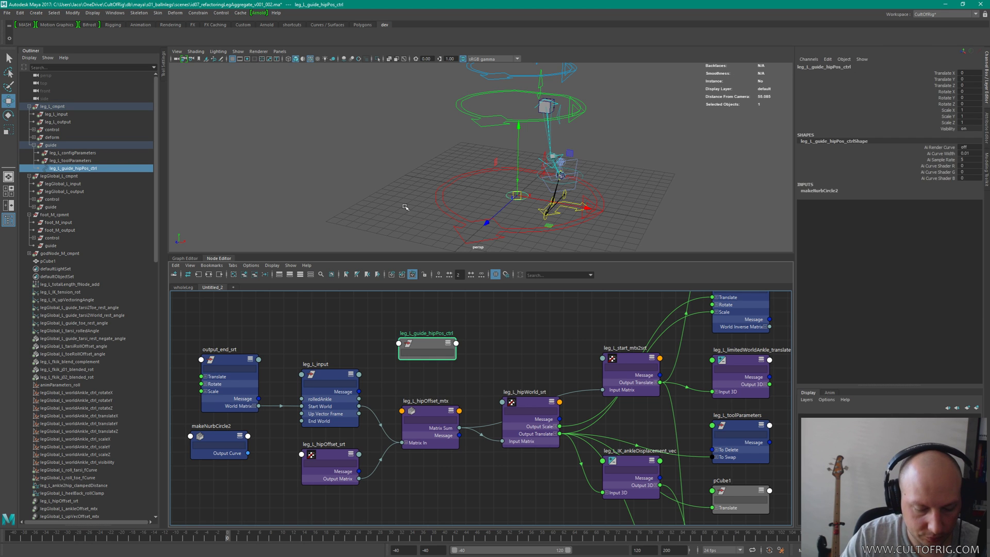
{"action": "key", "text": "ctrl+g"}
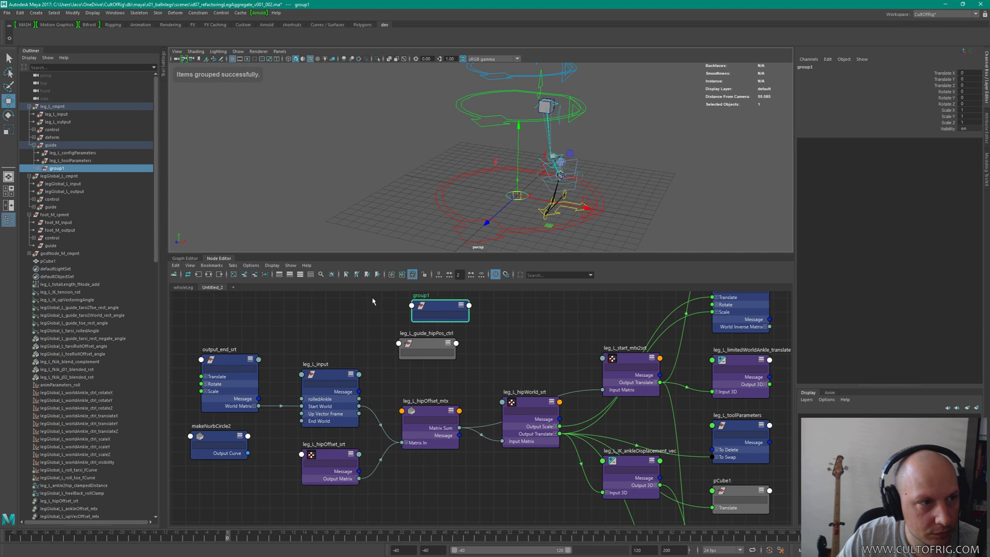
{"action": "key", "text": "Right"}
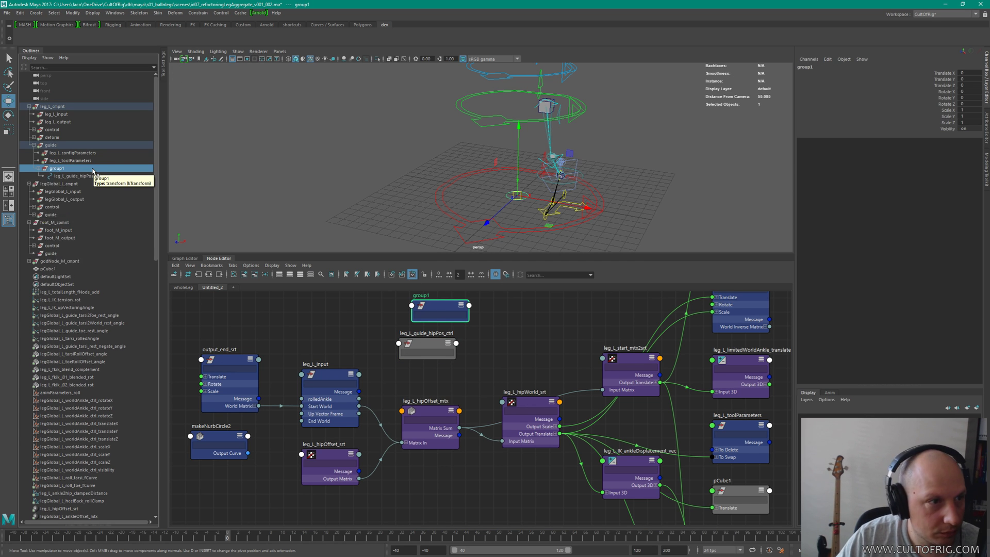
Step: Rename the control's new parent group as leg_L_guide_hipPos_ctrl_srtBuffer, reusing the control's name with an _srtBuffer suffix
{"action": "double_click", "coordinate": [87, 175]}
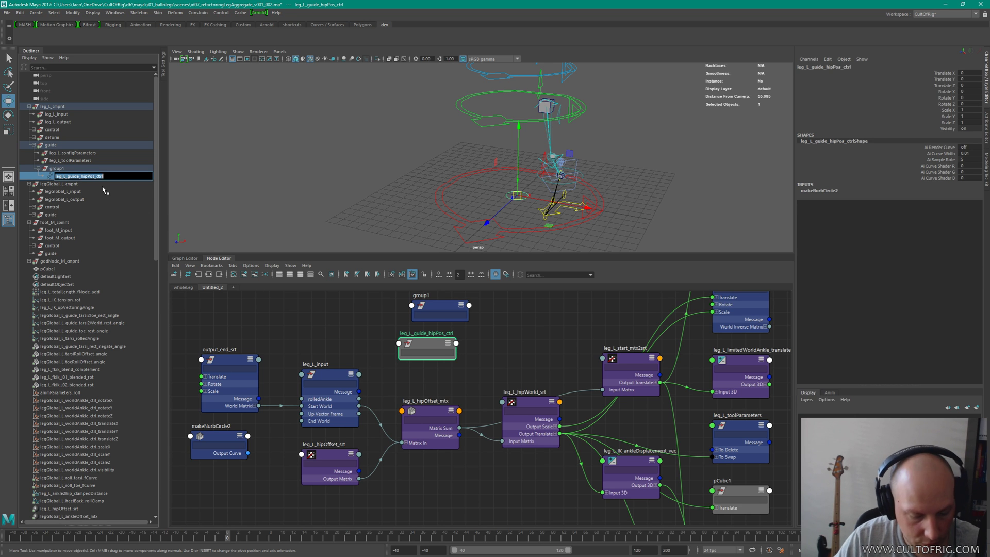
{"action": "key", "text": "ctrl+c"}
{"action": "key", "text": "Return"}
{"action": "key", "text": "Up"}
{"action": "key", "text": "Return"}
{"action": "key", "text": "ctrl+v"}
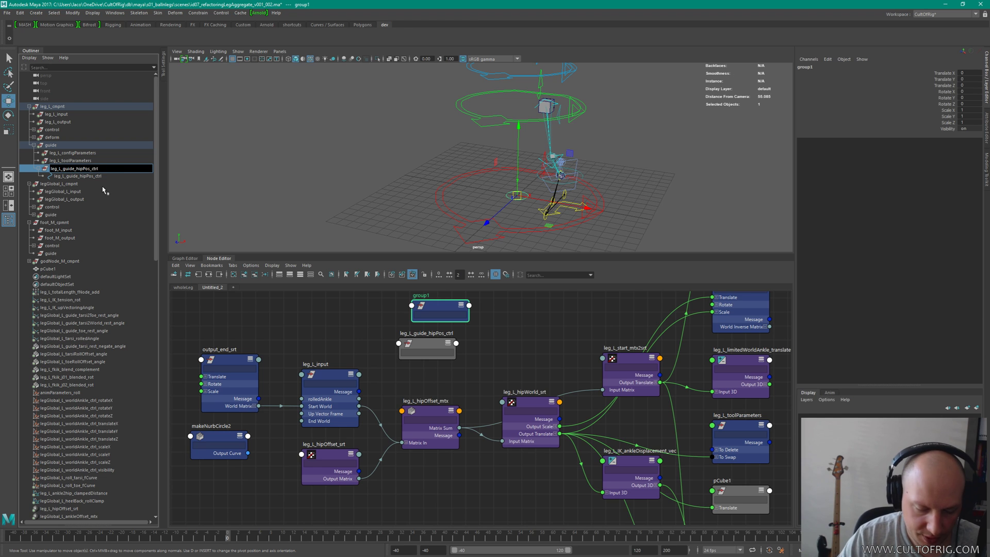
{"action": "type", "text": "_srtBuffer"}
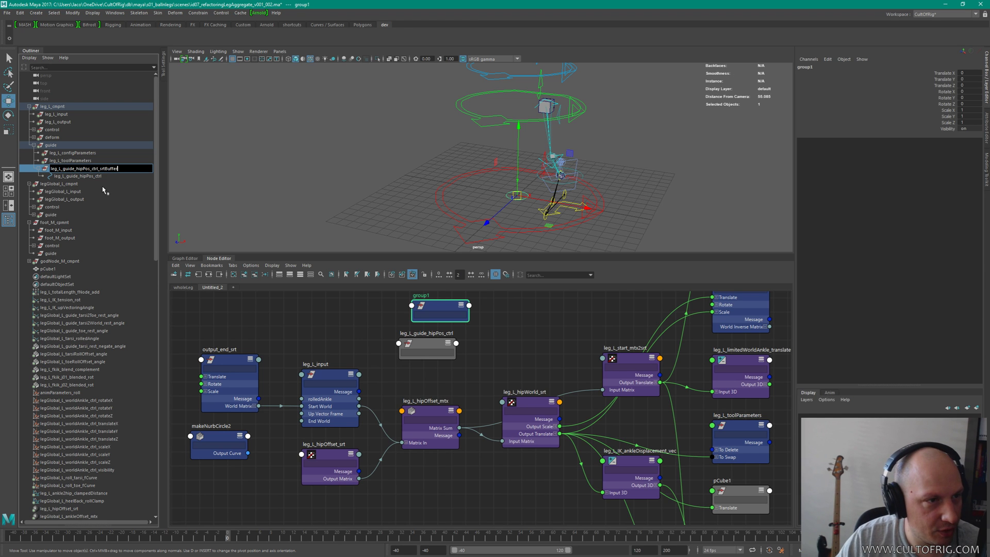
{"action": "key", "text": "Return"}
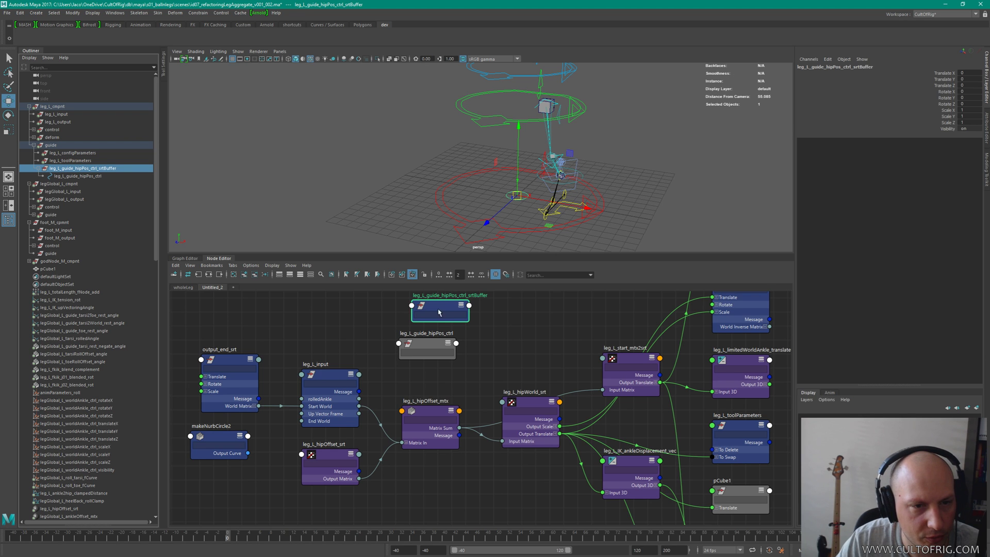
Step: Stack the srtBuffer and leg_L_guide_hipPos_ctrl nodes above leg_L_hipOffset_mtx in the graph and delete the makeNurbCircle2 node
{"action": "left_click_drag", "start_coordinate": [438, 309], "coordinate": [427, 351]}
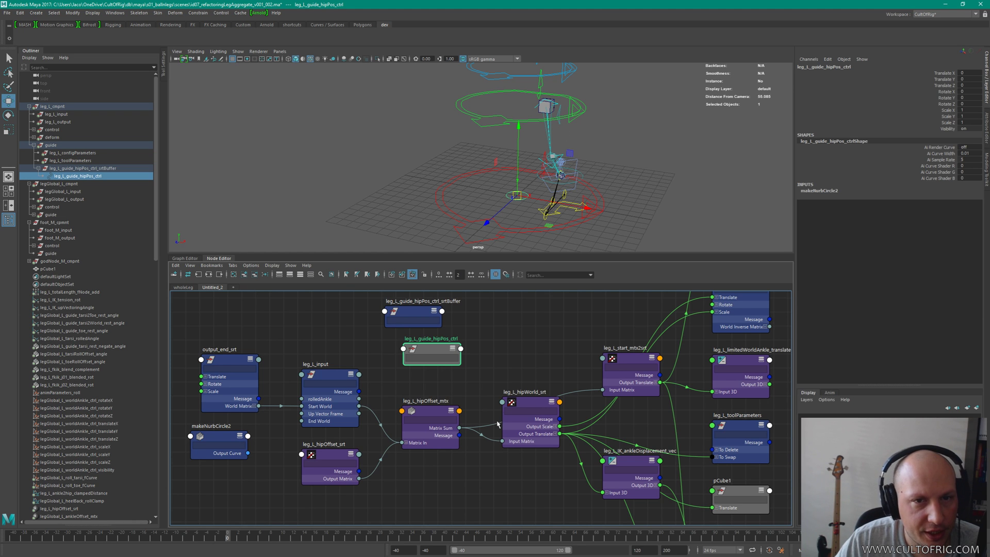
{"action": "middle_click_drag", "start_coordinate": [419, 341], "coordinate": [462, 360]}
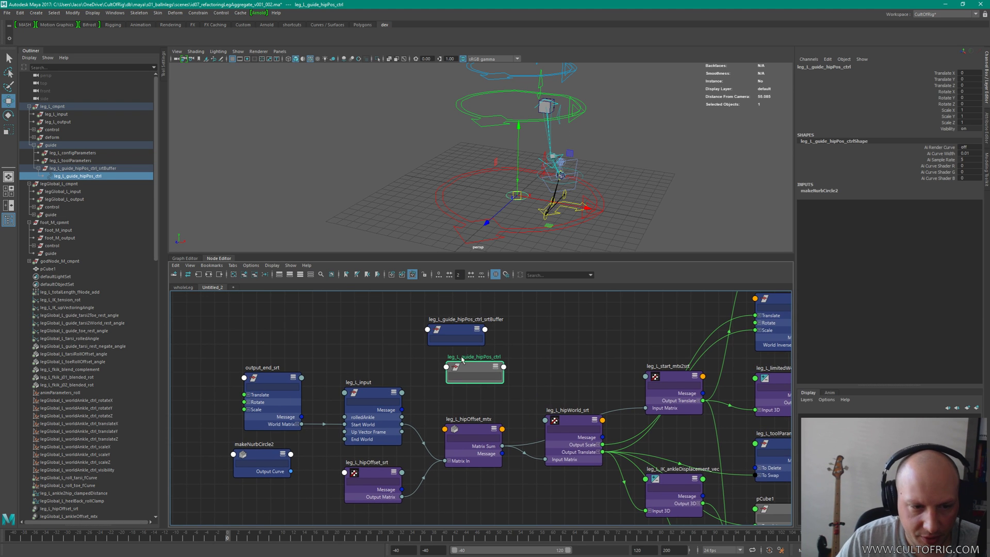
{"action": "left_click", "coordinate": [269, 464]}
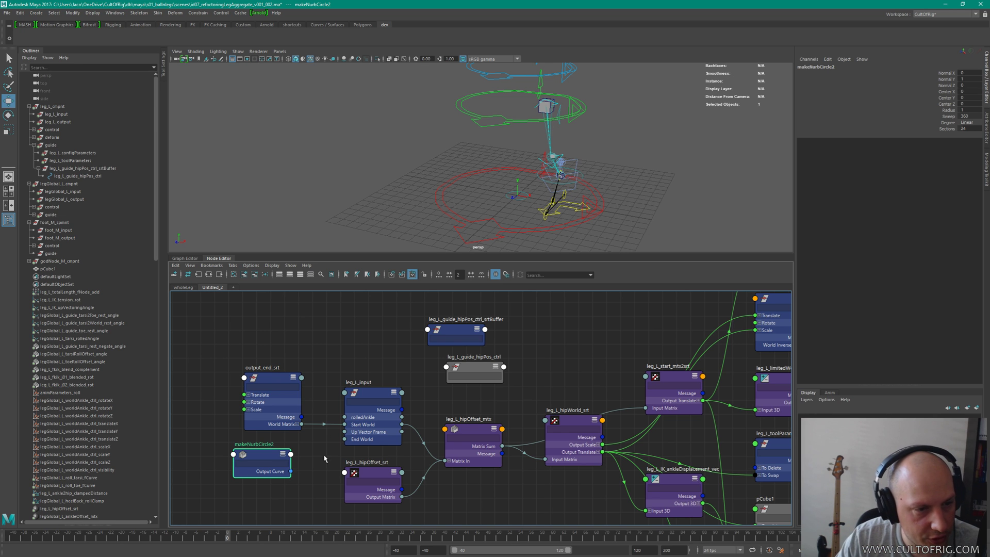
{"action": "left_click_drag", "start_coordinate": [279, 471], "coordinate": [375, 341]}
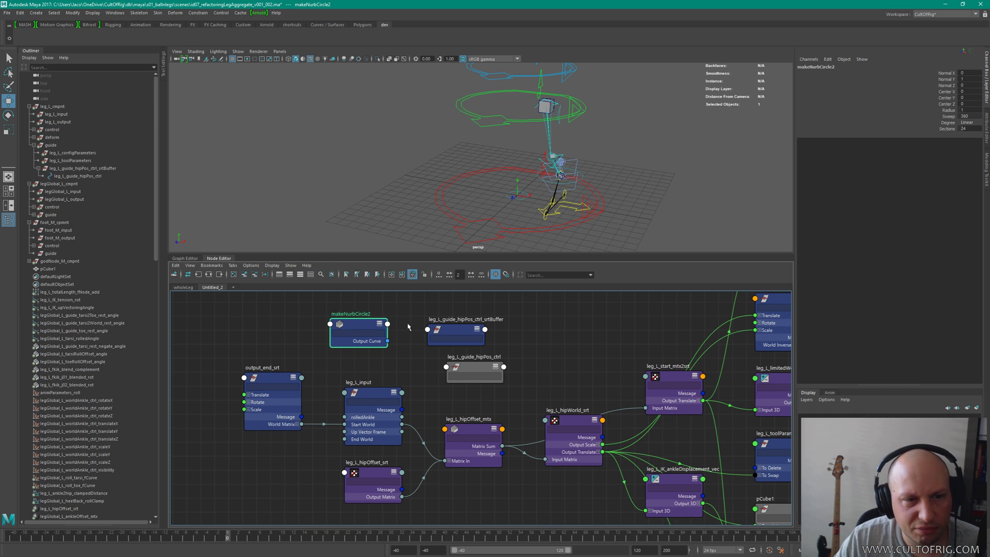
{"action": "left_click_drag", "start_coordinate": [532, 250], "coordinate": [508, 258], "text": "alt"}
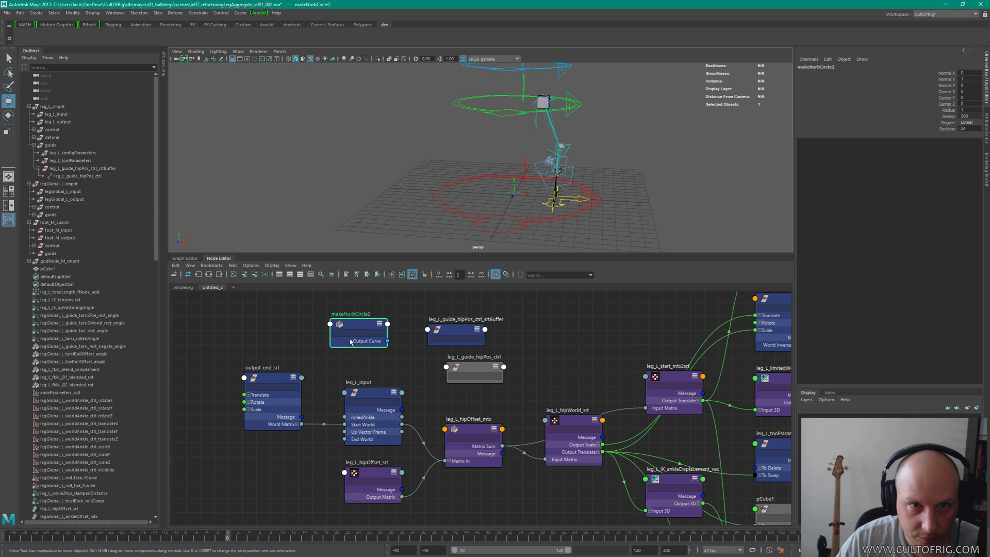
{"action": "key", "text": "Delete"}
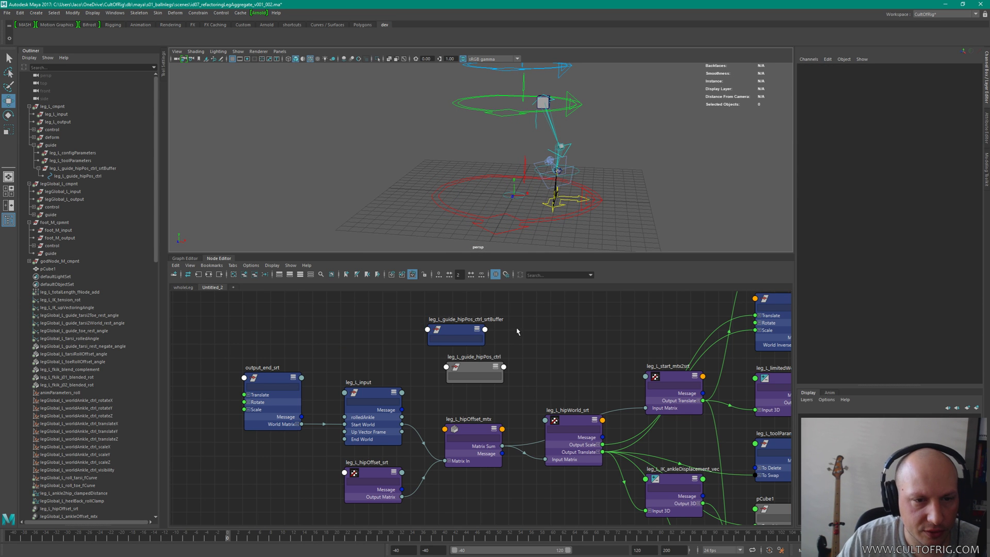
Step: Move the leg_L_guide_hipPos_ctrl_srtBuffer and leg_L_guide_hipPos_ctrl nodes together so they sit above leg_L_hipWorld_srt in the graph
{"action": "left_click", "coordinate": [451, 330]}
{"action": "left_click_drag", "start_coordinate": [562, 155], "coordinate": [603, 166], "text": "alt"}
{"action": "left_click_drag", "start_coordinate": [534, 182], "coordinate": [566, 169], "text": "alt"}
{"action": "left_click", "coordinate": [474, 374], "text": "shift"}
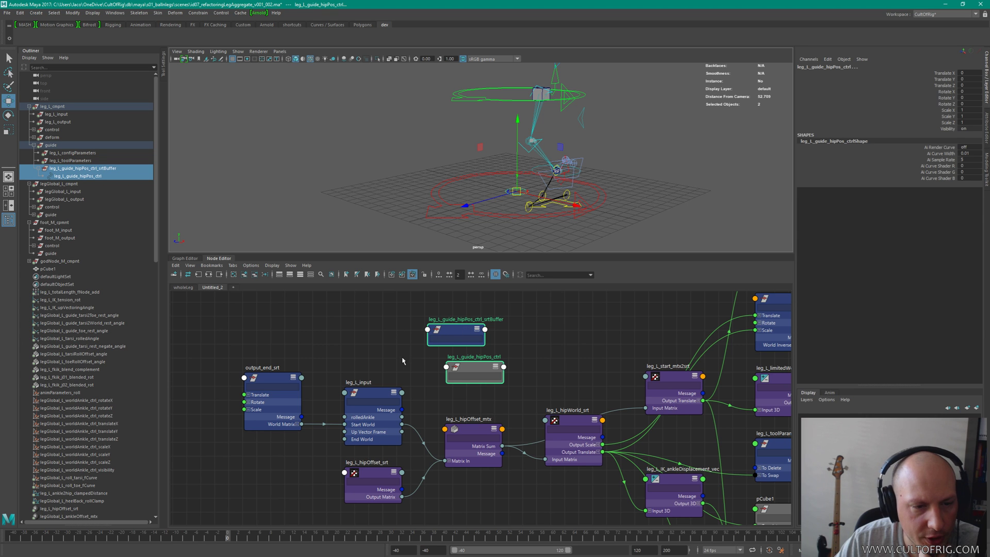
{"action": "left_click_drag", "start_coordinate": [442, 333], "coordinate": [526, 324]}
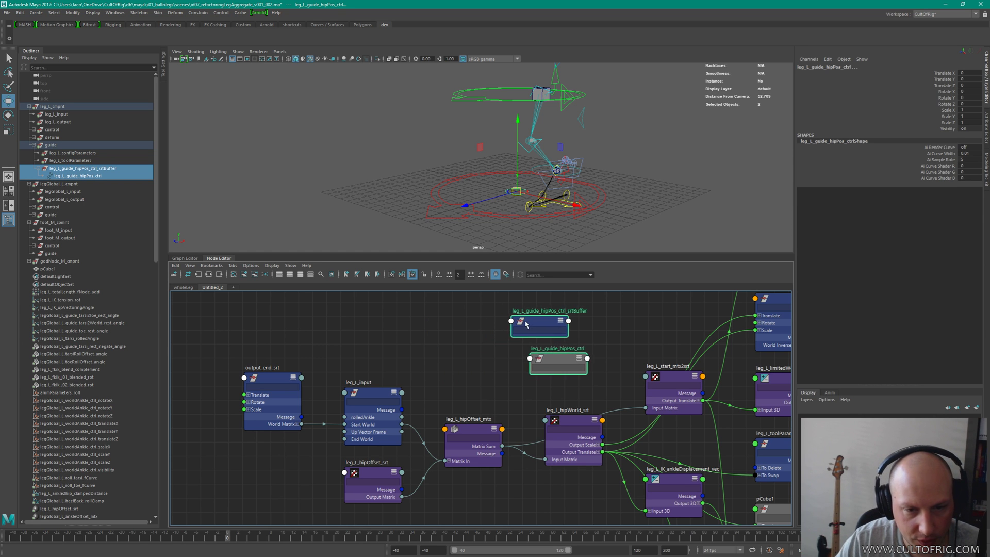
{"action": "middle_click_drag", "start_coordinate": [526, 324], "coordinate": [363, 302], "text": "alt"}
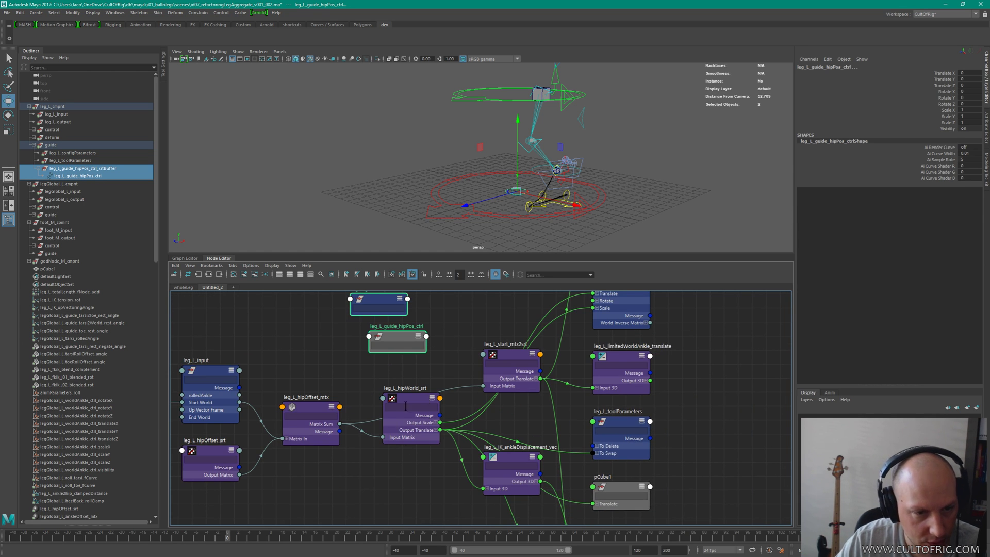
{"action": "left_click_drag", "start_coordinate": [403, 401], "coordinate": [405, 396]}
{"action": "left_click", "coordinate": [320, 408]}
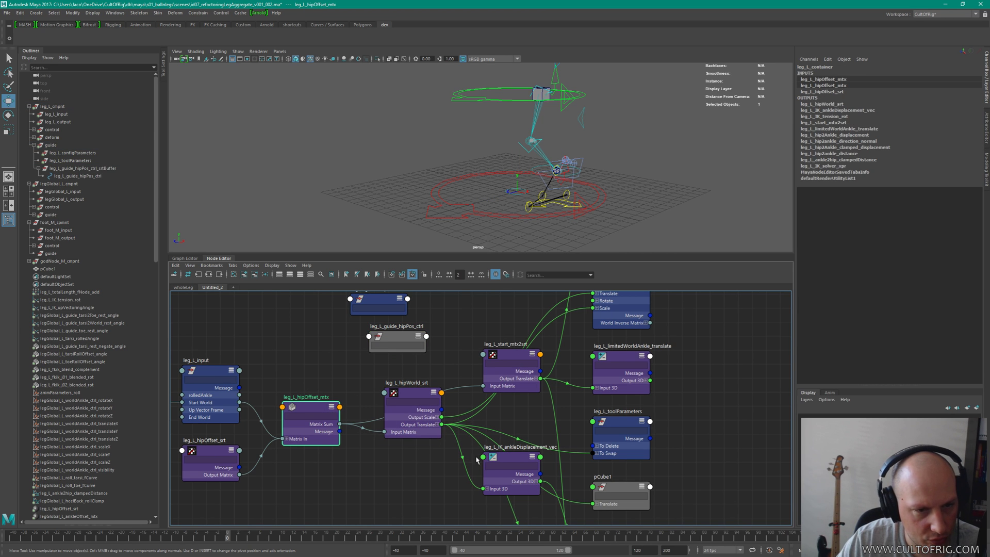
{"action": "middle_click_drag", "start_coordinate": [477, 461], "coordinate": [629, 399], "text": "alt"}
{"action": "middle_click_drag", "start_coordinate": [685, 369], "coordinate": [598, 344], "text": "alt"}
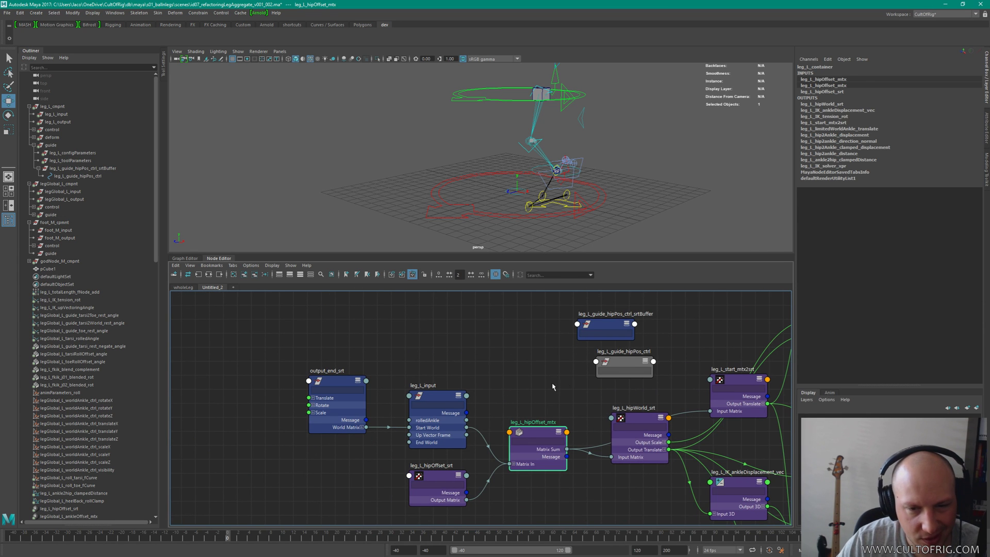
Step: Create a decomposeMatrix node and place it beside the hipPos guide nodes, above leg_L_hipOffset_mtx
{"action": "left_click_drag", "start_coordinate": [623, 385], "coordinate": [562, 379]}
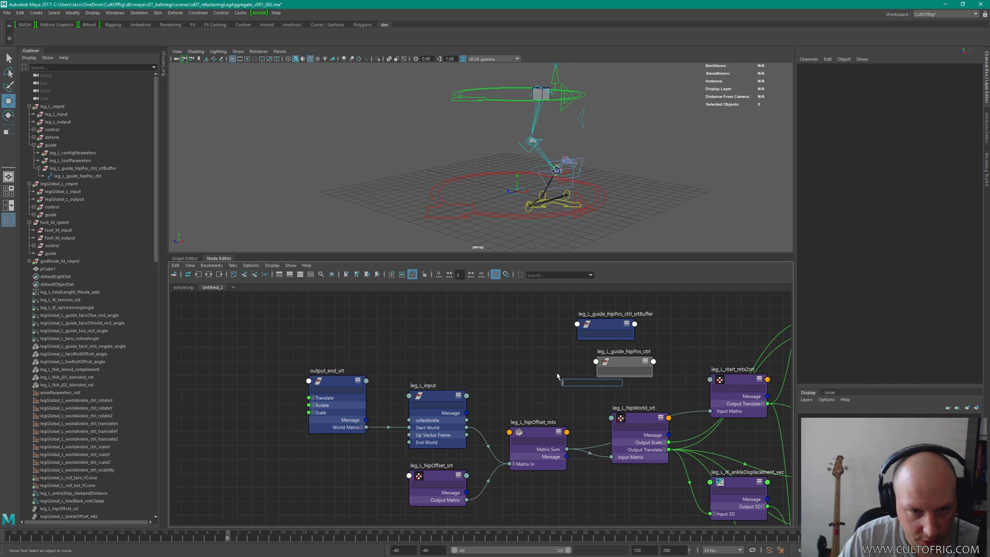
{"action": "type", "text": "decompose"}
{"action": "key", "text": "Return"}
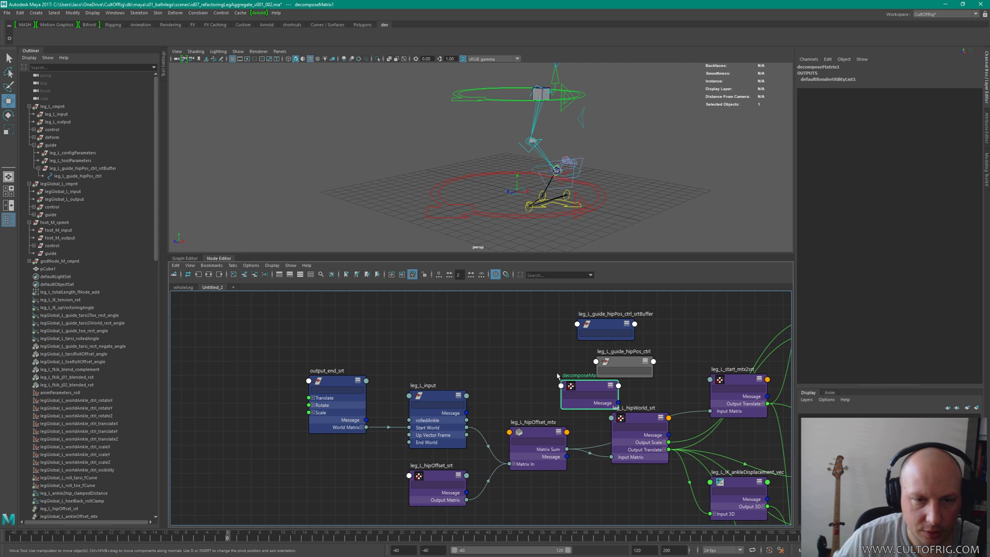
{"action": "left_click_drag", "start_coordinate": [592, 388], "coordinate": [529, 366]}
{"action": "left_click", "coordinate": [606, 330]}
{"action": "left_click_drag", "start_coordinate": [646, 362], "coordinate": [654, 367]}
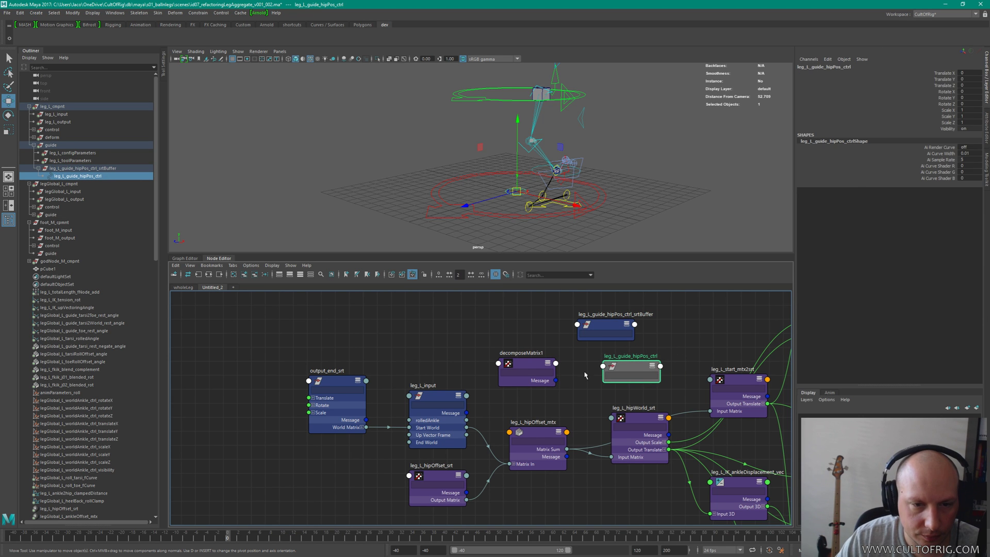
Step: Expose the decomposeMatrix1 attributes, connect leg_L_input's Start World to its Input Matrix, and move the node clear of leg_L_hipOffset_mtx
{"action": "left_click", "coordinate": [506, 359]}
{"action": "left_click", "coordinate": [547, 363]}
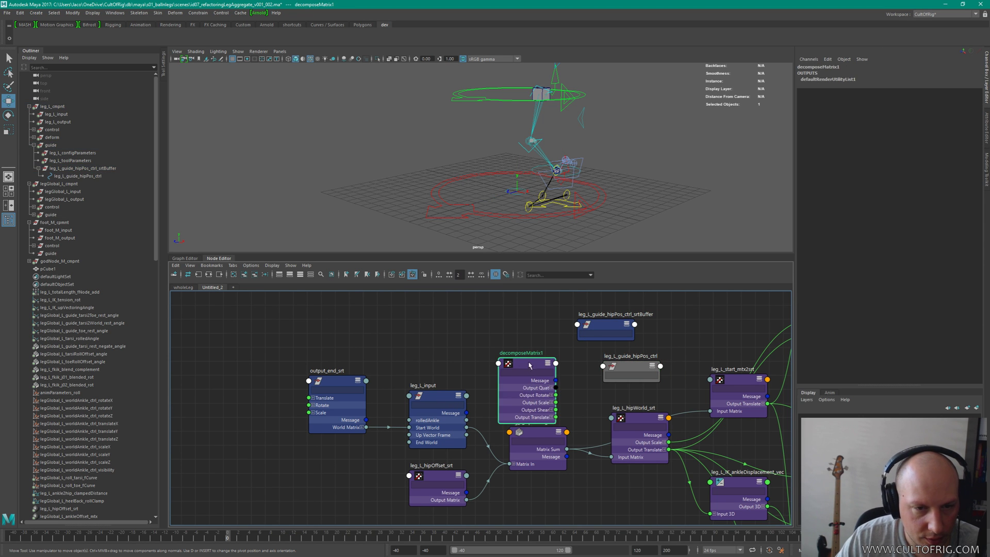
{"action": "left_click_drag", "start_coordinate": [528, 362], "coordinate": [530, 343]}
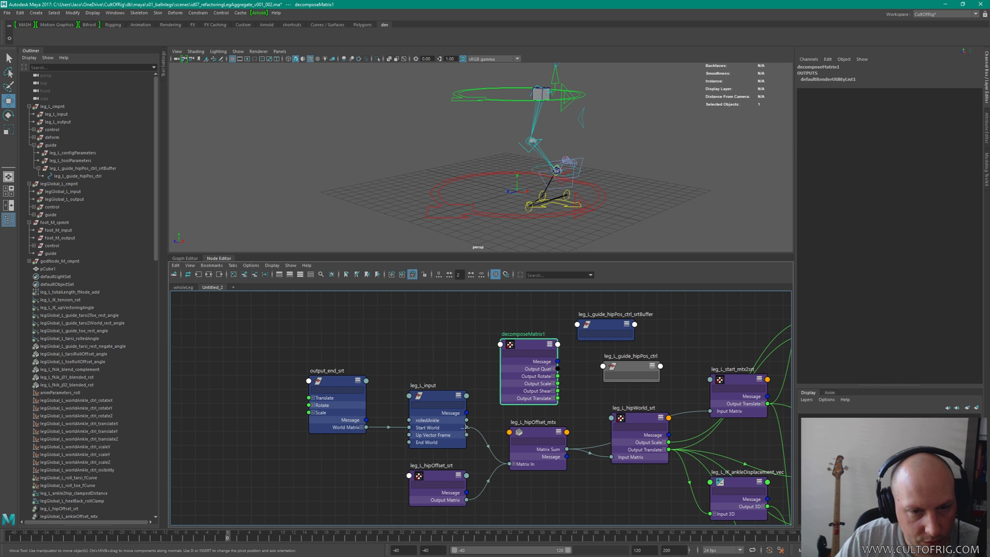
{"action": "left_click_drag", "start_coordinate": [466, 427], "coordinate": [534, 338]}
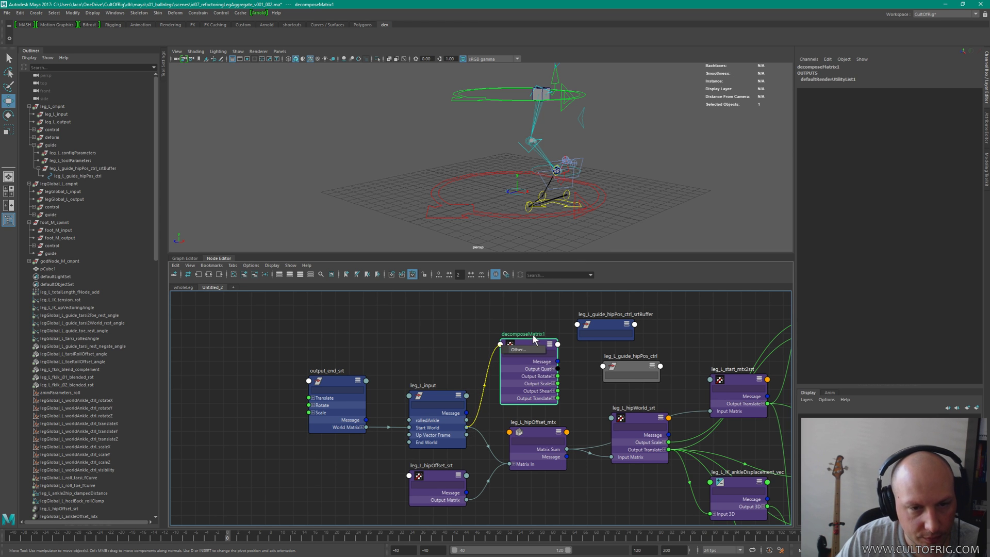
{"action": "left_click", "coordinate": [521, 349]}
{"action": "left_click", "coordinate": [369, 250]}
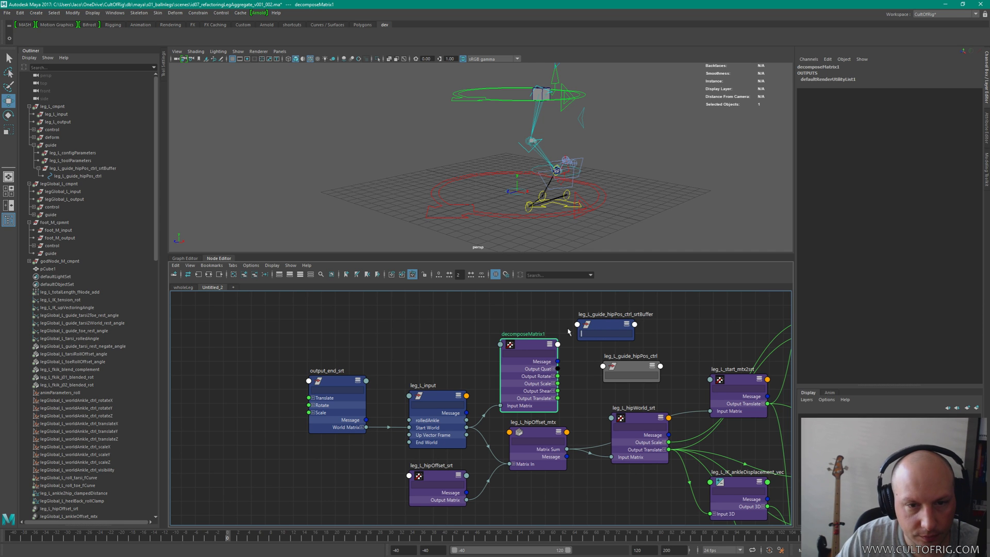
{"action": "left_click", "coordinate": [527, 351]}
{"action": "left_click_drag", "start_coordinate": [527, 348], "coordinate": [536, 328]}
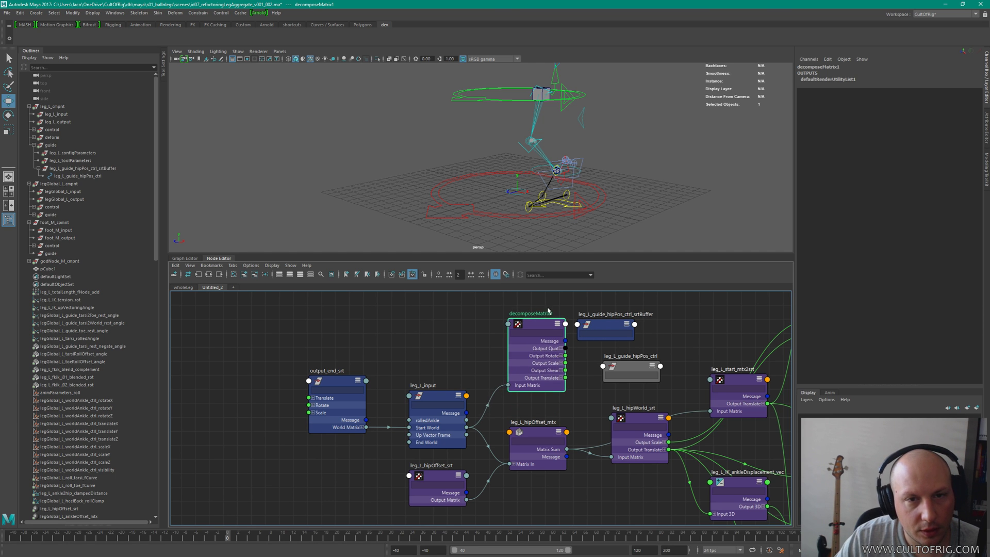
Step: Connect decomposeMatrix1's Output Rotate, Output Scale and Output Translate to the matching channels of leg_L_guide_hipPos_ctrl_srtBuffer, and collapse the buffer node
{"action": "left_click_drag", "start_coordinate": [516, 165], "coordinate": [521, 144], "text": "alt"}
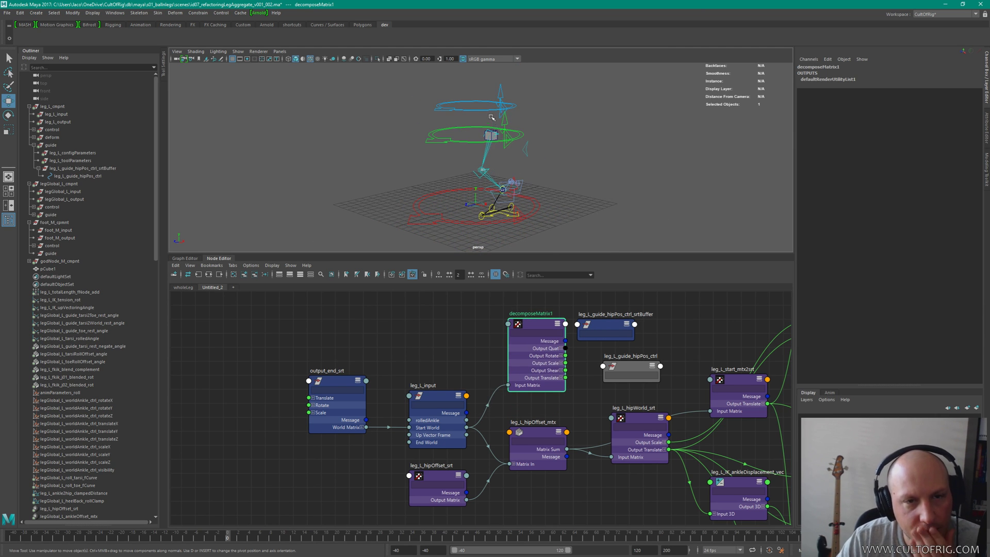
{"action": "left_click", "coordinate": [614, 329]}
{"action": "key", "text": "3"}
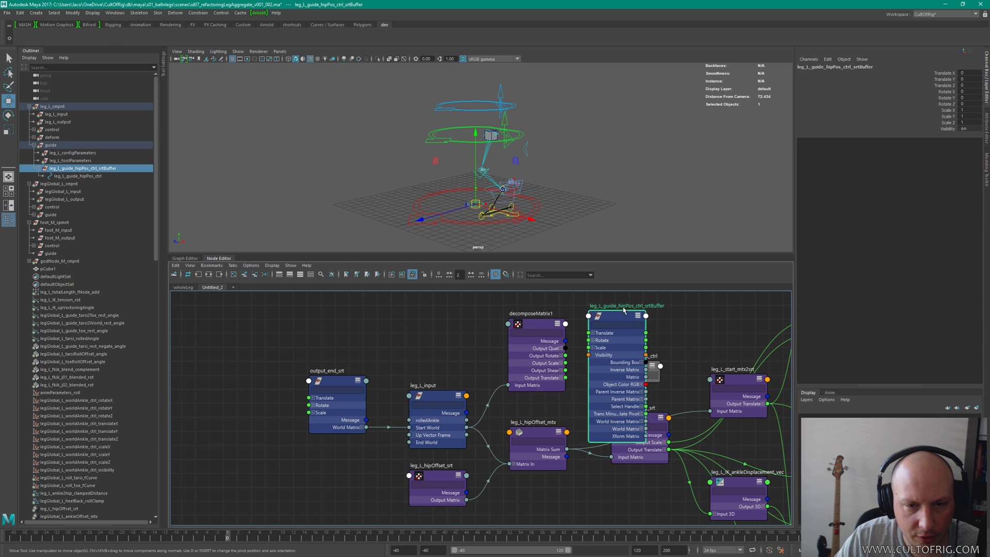
{"action": "scroll", "coordinate": [653, 302], "scroll_direction": "up", "scroll_amount": 2}
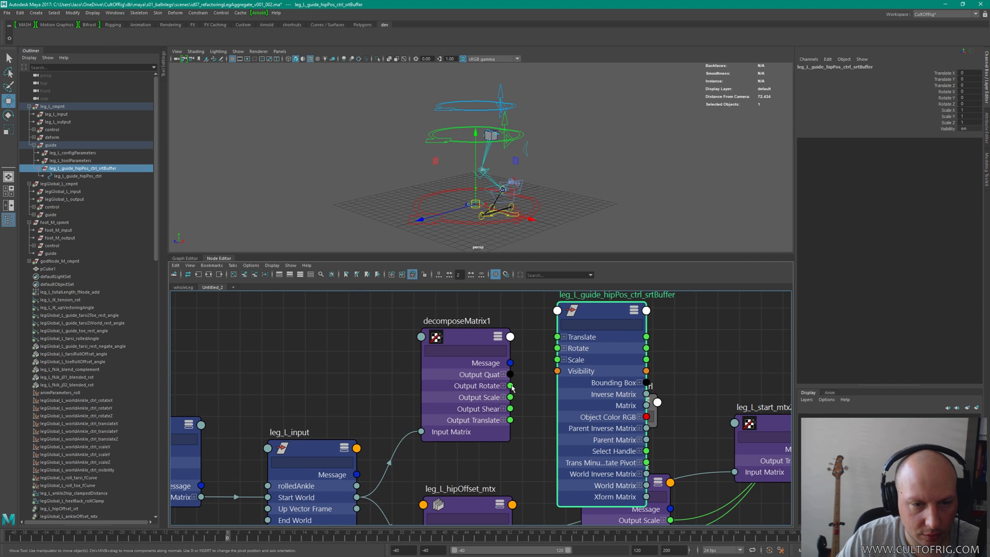
{"action": "left_click_drag", "start_coordinate": [510, 386], "coordinate": [557, 360]}
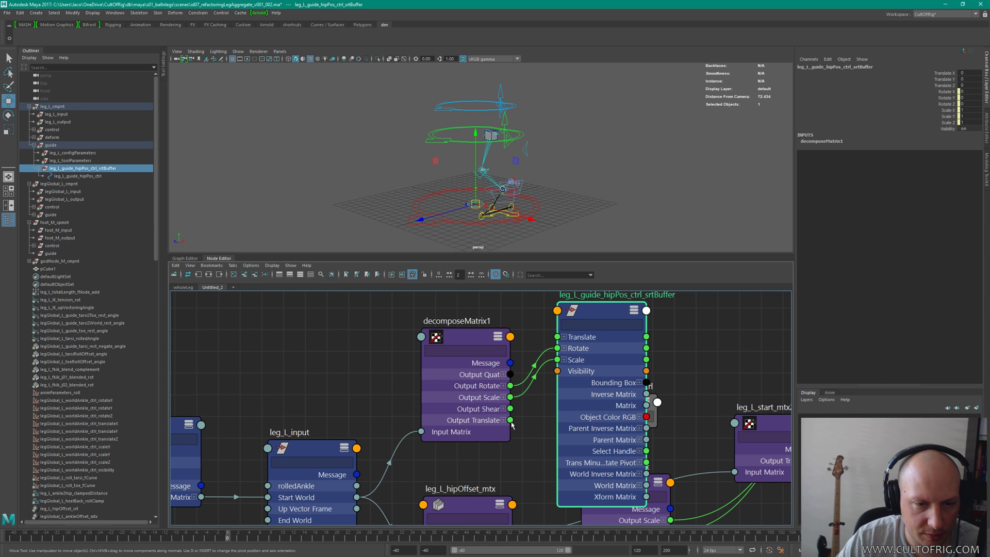
{"action": "left_click_drag", "start_coordinate": [510, 420], "coordinate": [557, 337]}
{"action": "key", "text": "1"}
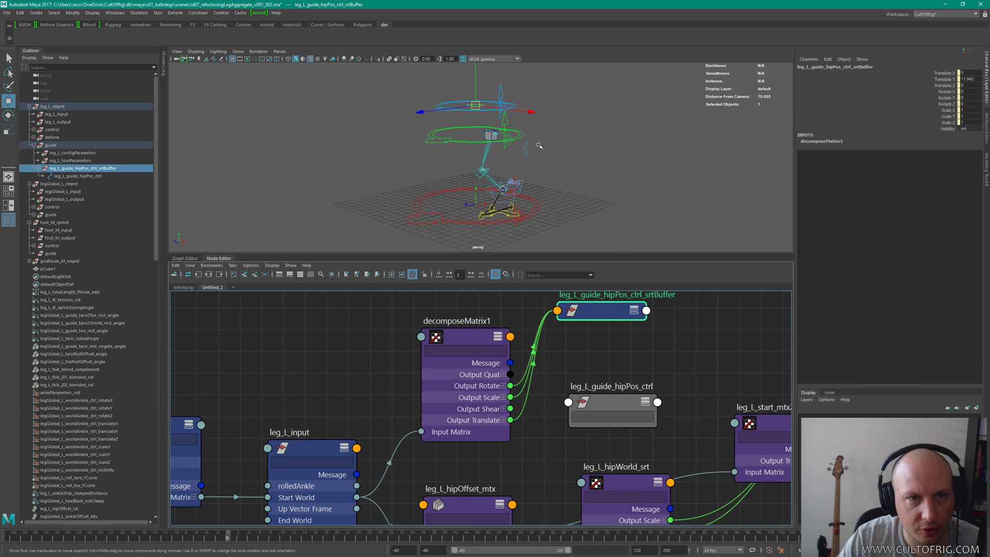
Step: Try rotating godNode_M_end_ctrl to test how the hip position guide follows it
{"action": "scroll", "coordinate": [504, 344], "scroll_direction": "down", "scroll_amount": 5}
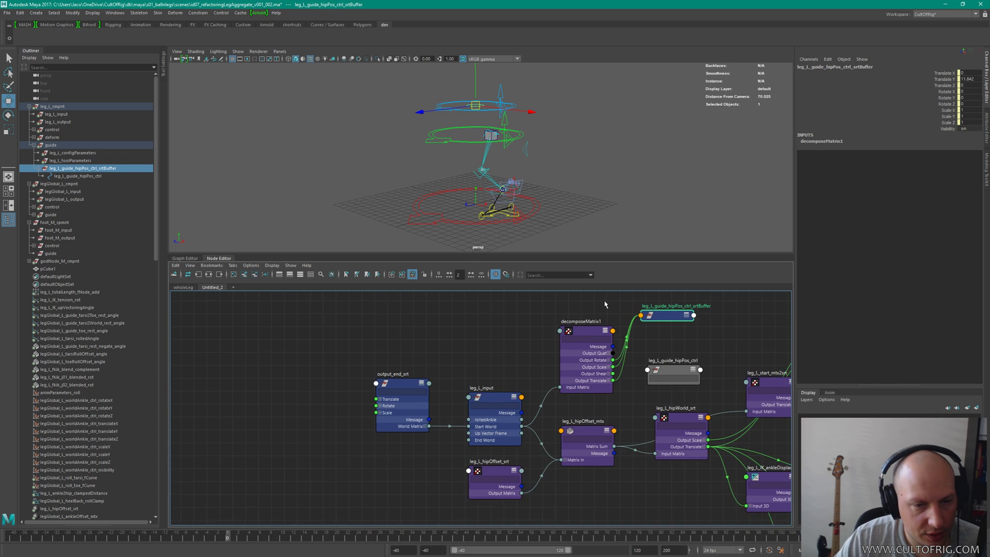
{"action": "scroll", "coordinate": [541, 185], "scroll_direction": "up", "scroll_amount": 5}
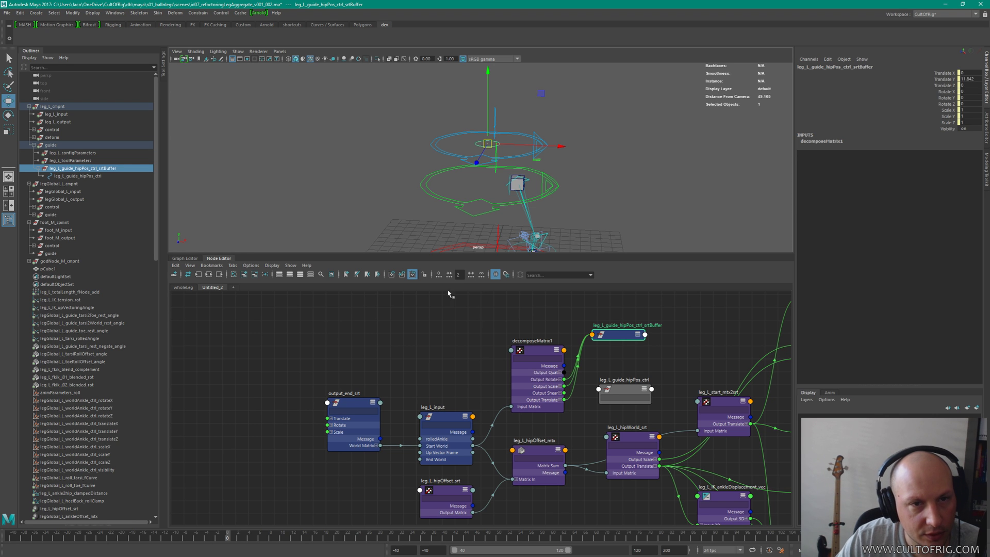
{"action": "left_click", "coordinate": [539, 130]}
{"action": "left_click", "coordinate": [535, 135]}
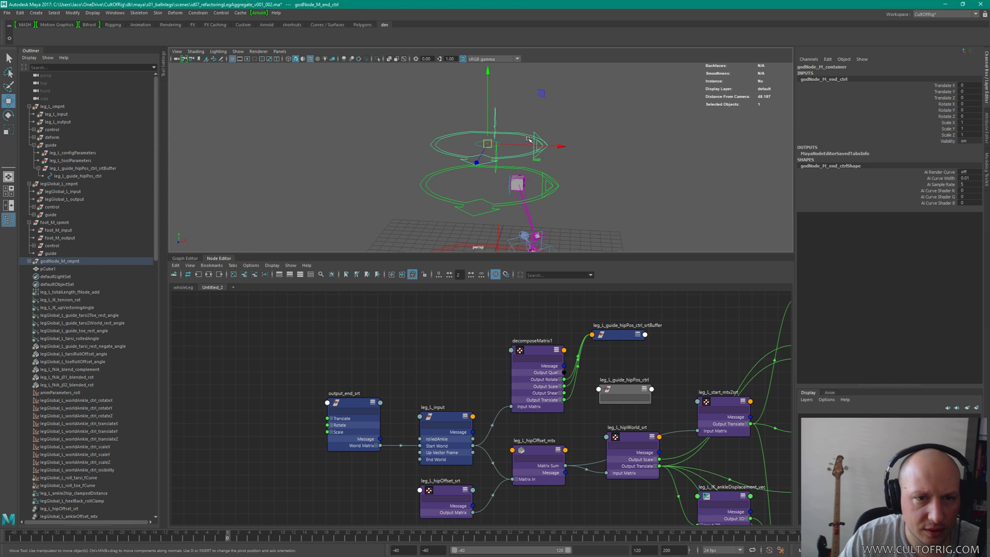
{"action": "key", "text": "e"}
{"action": "left_click_drag", "start_coordinate": [543, 106], "coordinate": [619, 148]}
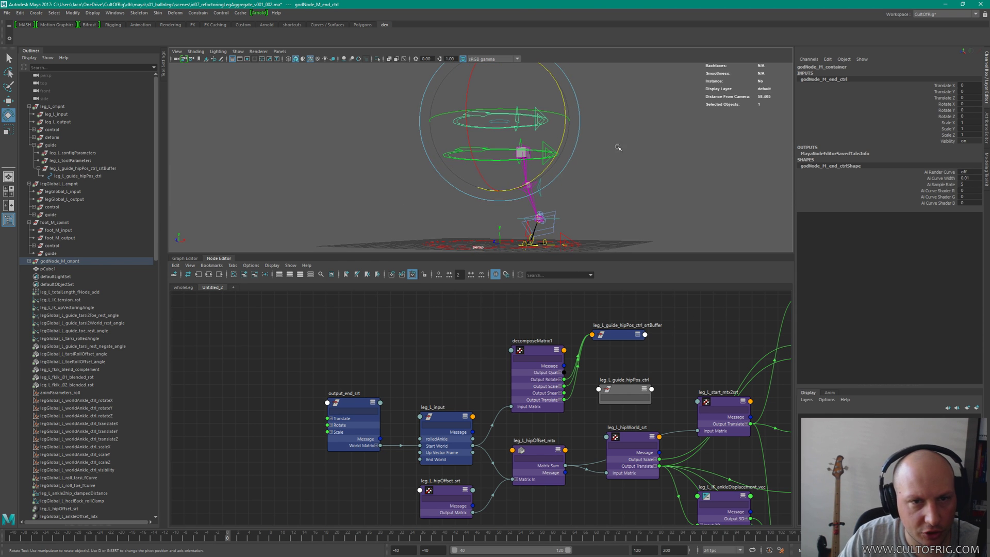
Step: Move leg_L_guide_hipPos_ctrl just below its srtBuffer, collapse decomposeMatrix1, and line it up in a row with the srtBuffer node
{"action": "left_click_drag", "start_coordinate": [625, 392], "coordinate": [636, 361]}
{"action": "scroll", "coordinate": [671, 363], "scroll_direction": "up", "scroll_amount": 2}
{"action": "middle_click_drag", "start_coordinate": [704, 365], "coordinate": [621, 338], "text": "alt"}
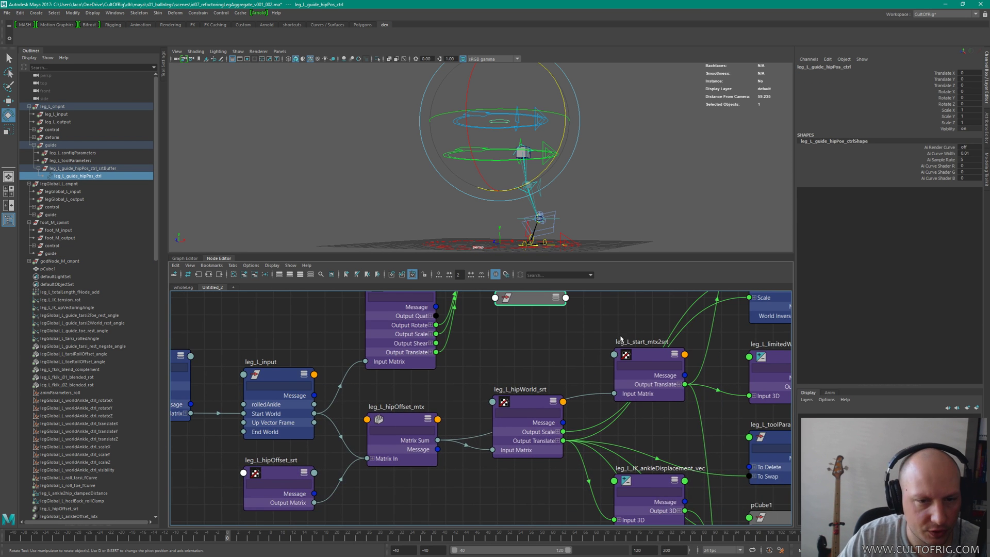
{"action": "middle_click_drag", "start_coordinate": [546, 338], "coordinate": [563, 346], "text": "alt"}
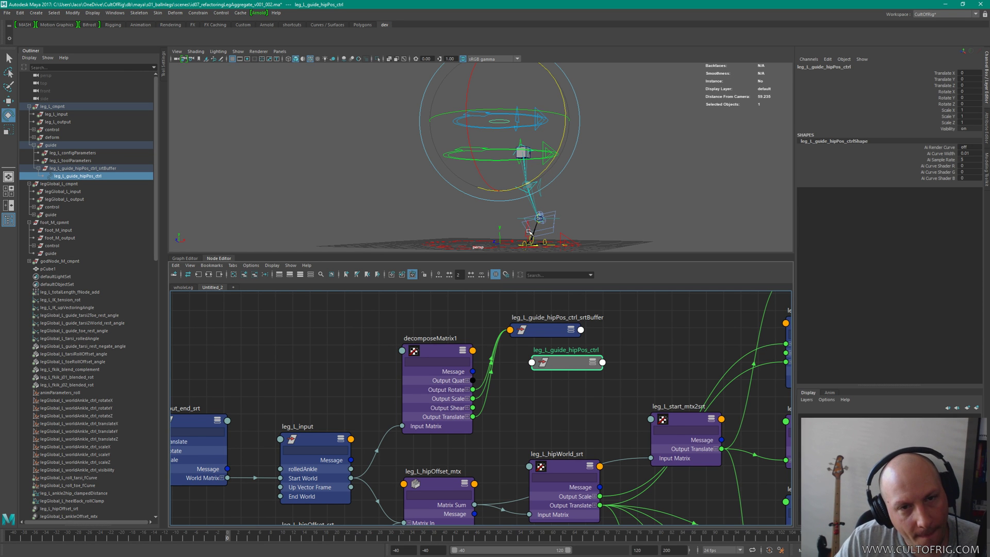
{"action": "scroll", "coordinate": [487, 383], "scroll_direction": "down", "scroll_amount": 3}
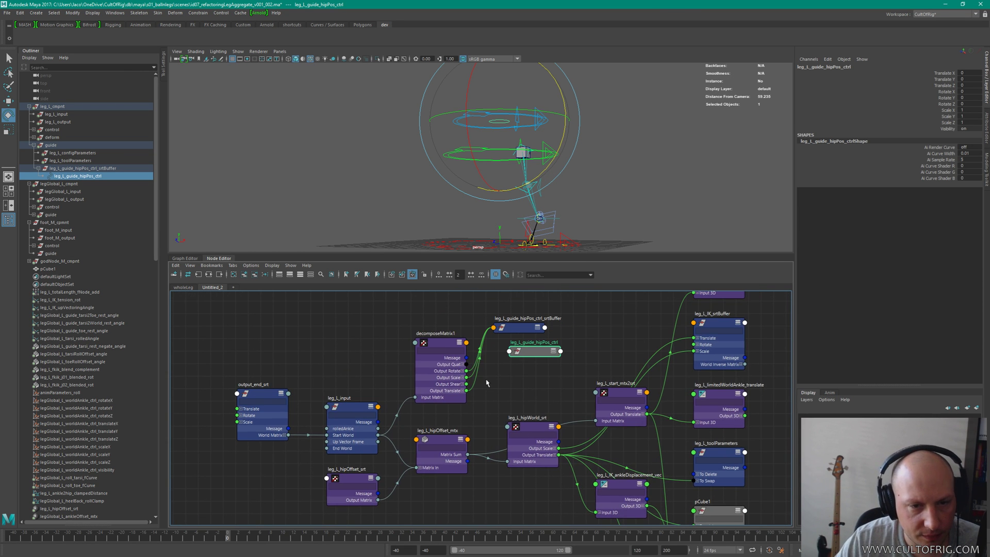
{"action": "left_click", "coordinate": [436, 341]}
{"action": "key", "text": "1"}
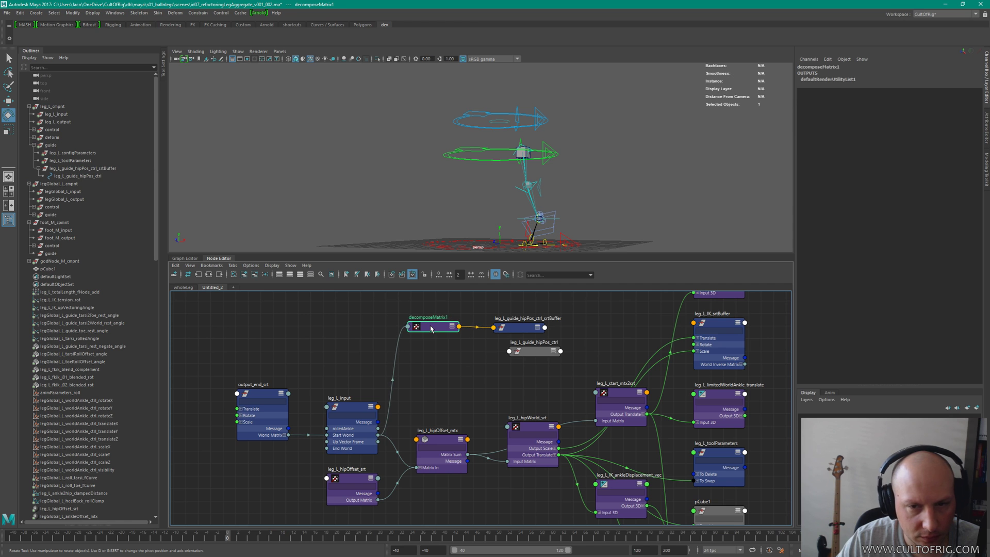
{"action": "left_click_drag", "start_coordinate": [436, 321], "coordinate": [430, 330]}
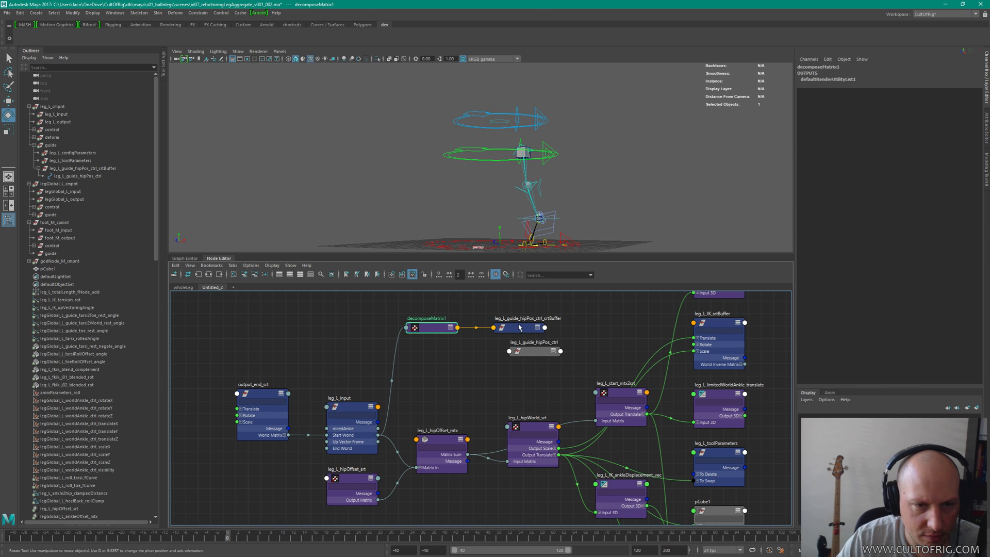
{"action": "left_click_drag", "start_coordinate": [520, 327], "coordinate": [502, 328]}
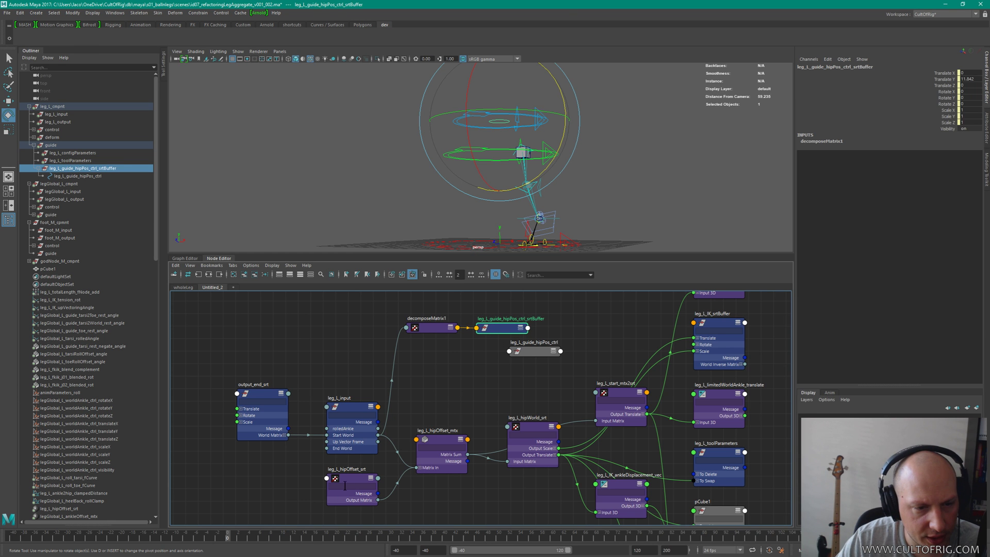
Step: Shift leg_L_hipOffset_mtx and all nodes downstream of it away from leg_L_input to open space in the graph
{"action": "left_click_drag", "start_coordinate": [345, 486], "coordinate": [355, 483]}
{"action": "scroll", "coordinate": [538, 383], "scroll_direction": "down", "scroll_amount": 3}
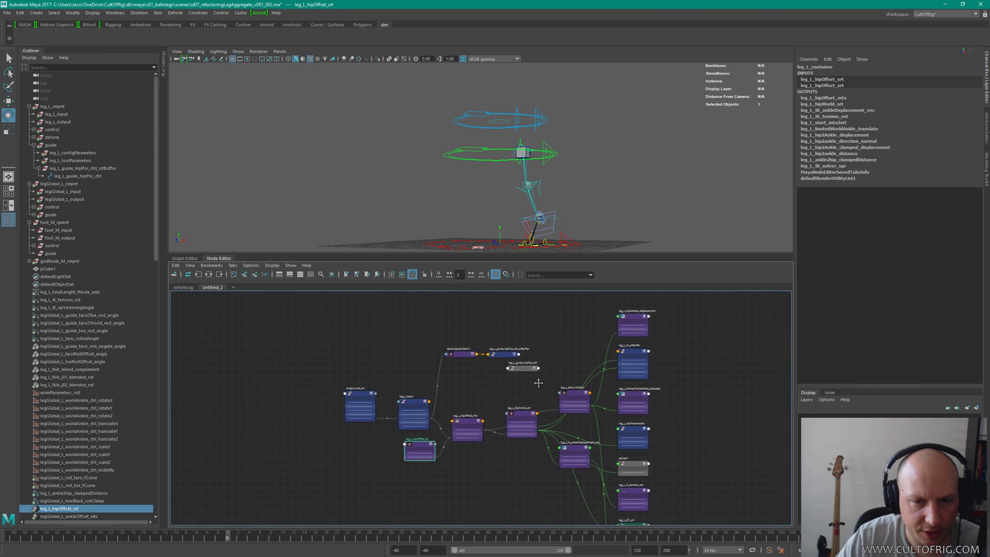
{"action": "scroll", "coordinate": [538, 383], "scroll_direction": "down", "scroll_amount": 4}
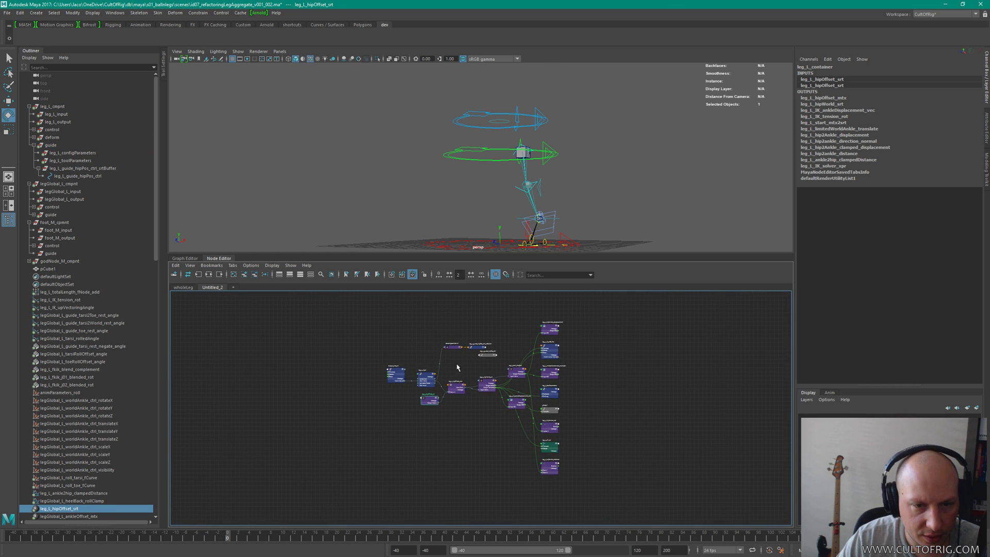
{"action": "left_click_drag", "start_coordinate": [457, 367], "coordinate": [588, 475]}
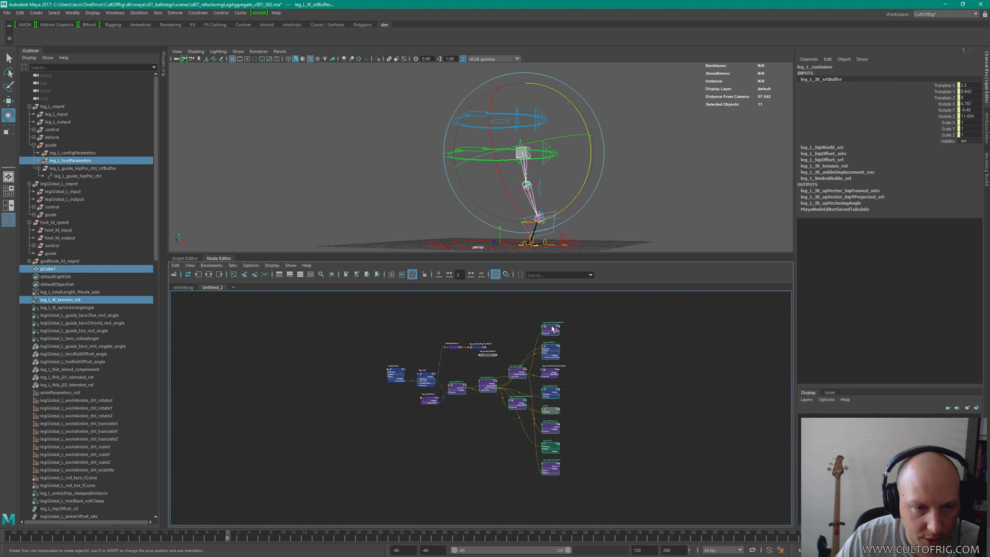
{"action": "left_click_drag", "start_coordinate": [551, 329], "coordinate": [613, 324]}
{"action": "left_click", "coordinate": [471, 389]}
Step: Move leg_L_hipOffset_srt into the opened space, just before and slightly below leg_L_hipOffset_mtx
{"action": "left_click_drag", "start_coordinate": [430, 400], "coordinate": [491, 398]}
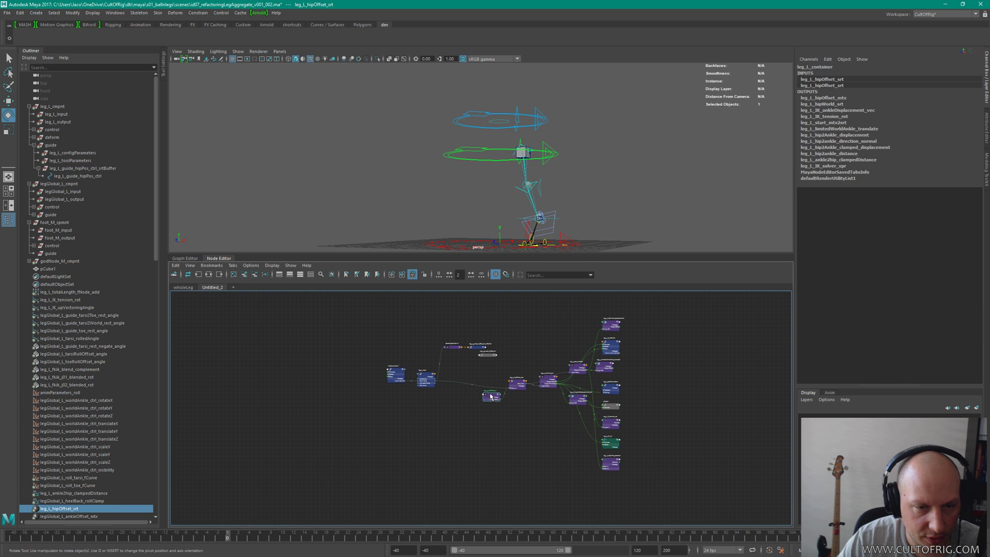
{"action": "scroll", "coordinate": [586, 468], "scroll_direction": "up", "scroll_amount": 8}
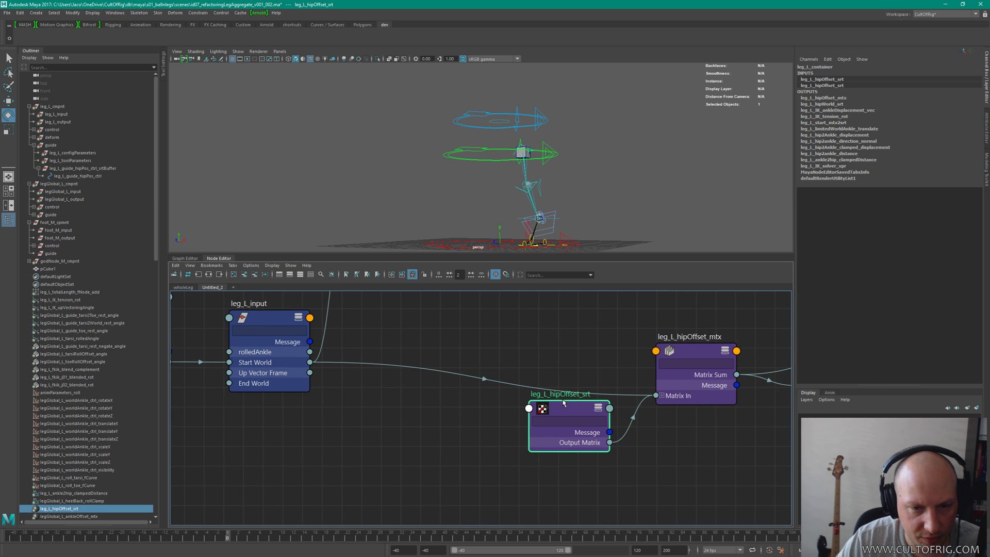
{"action": "left_click_drag", "start_coordinate": [564, 403], "coordinate": [564, 415]}
{"action": "scroll", "coordinate": [583, 365], "scroll_direction": "down", "scroll_amount": 3}
{"action": "middle_click_drag", "start_coordinate": [546, 352], "coordinate": [535, 387], "text": "alt"}
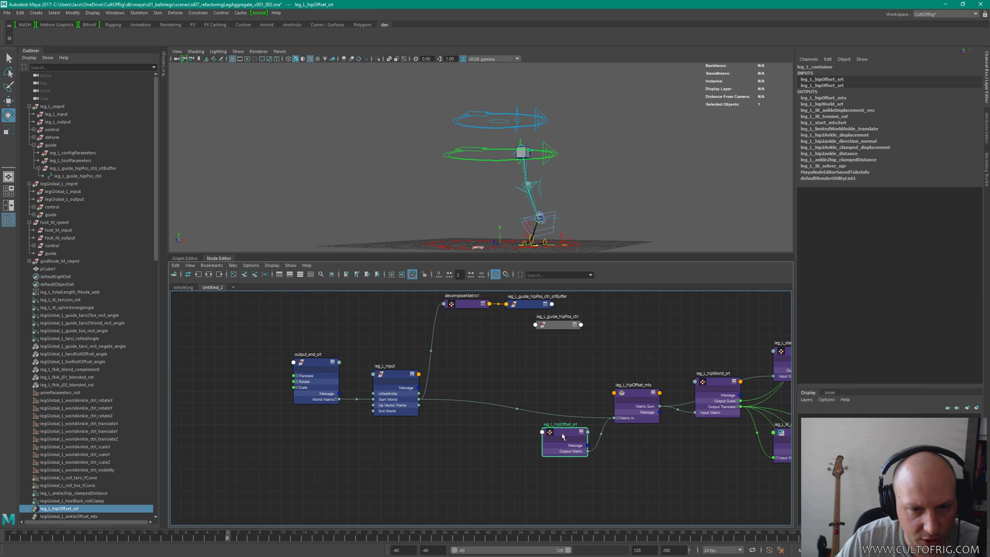
{"action": "left_click_drag", "start_coordinate": [562, 436], "coordinate": [562, 438]}
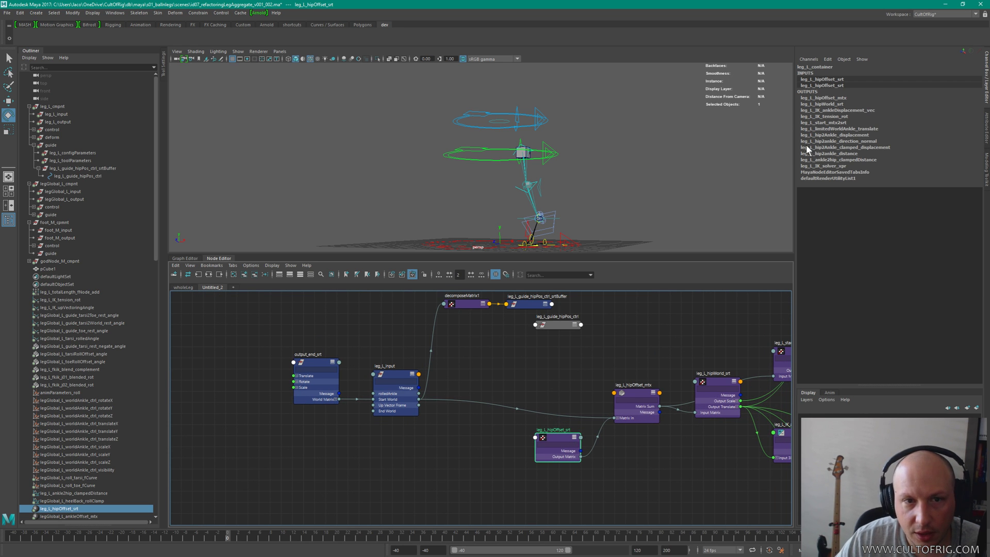
Step: Examine the input translate values of leg_L_hipOffset_srt, and select decomposeMatrix1, the hipPos srtBuffer and leg_L_guide_hipPos_ctrl
{"action": "key", "text": "ctrl+a"}
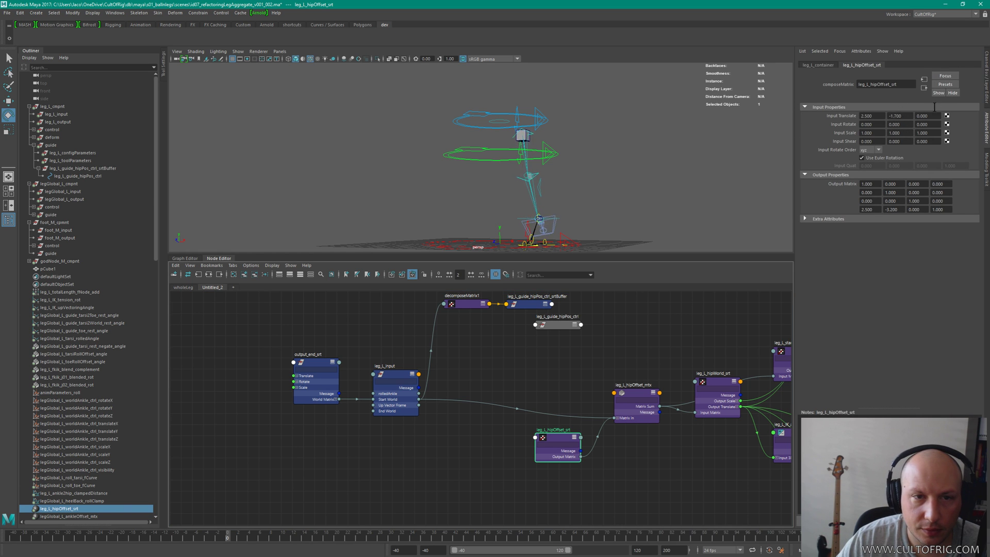
{"action": "left_click", "coordinate": [607, 357]}
{"action": "left_click_drag", "start_coordinate": [411, 313], "coordinate": [576, 395]}
{"action": "middle_click_drag", "start_coordinate": [642, 358], "coordinate": [636, 344], "text": "alt"}
{"action": "scroll", "coordinate": [648, 353], "scroll_direction": "up", "scroll_amount": 2}
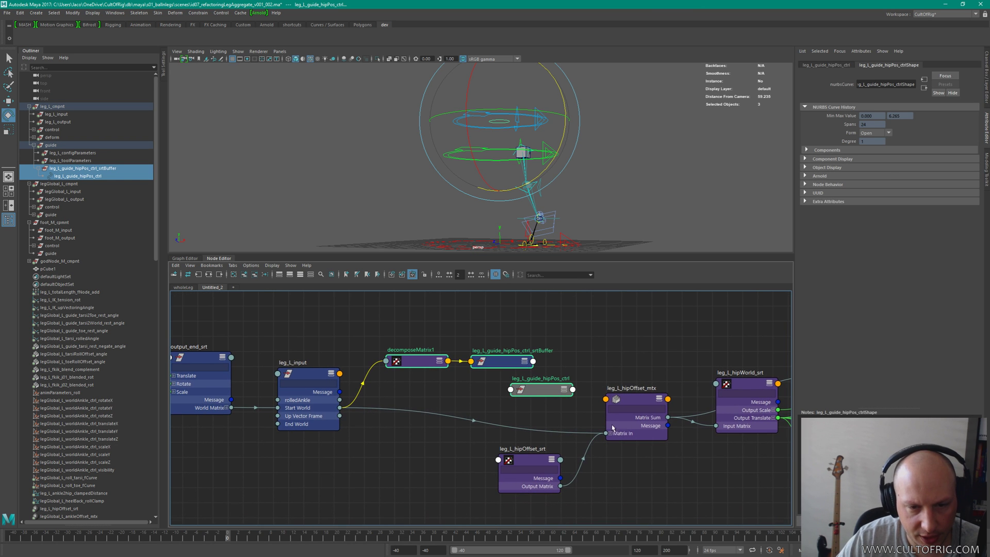
Step: Expand the Matrix In entries of leg_L_hipOffset_mtx and delete the leg_L_hipOffset_srt node
{"action": "left_click", "coordinate": [611, 434]}
{"action": "double_click", "coordinate": [537, 448]}
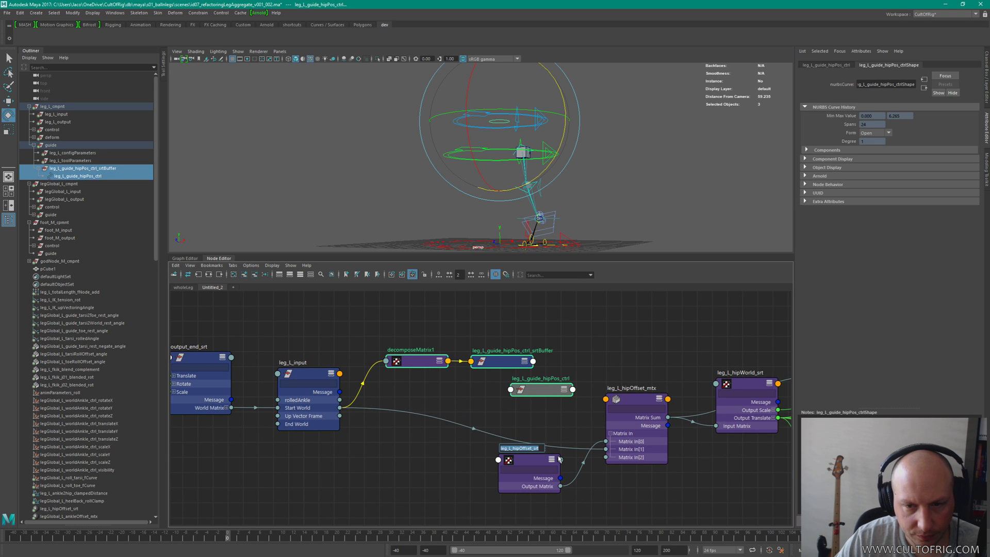
{"action": "key", "text": "Escape"}
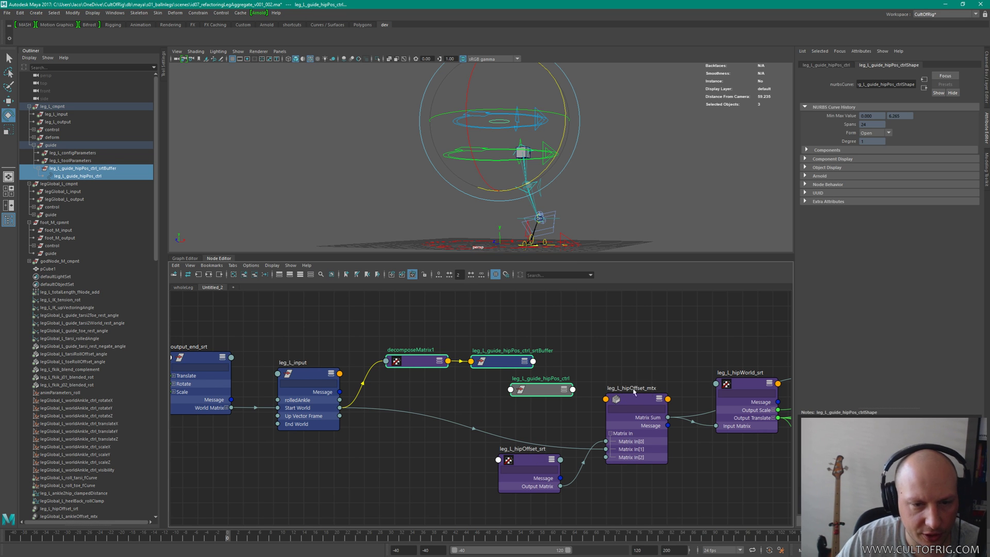
{"action": "left_click_drag", "start_coordinate": [506, 481], "coordinate": [479, 483]}
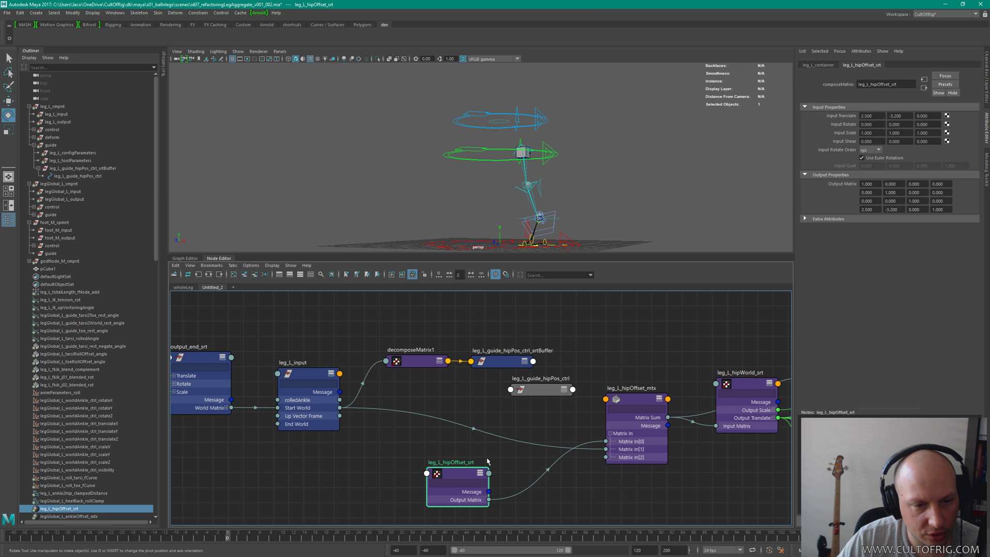
{"action": "key", "text": "Delete"}
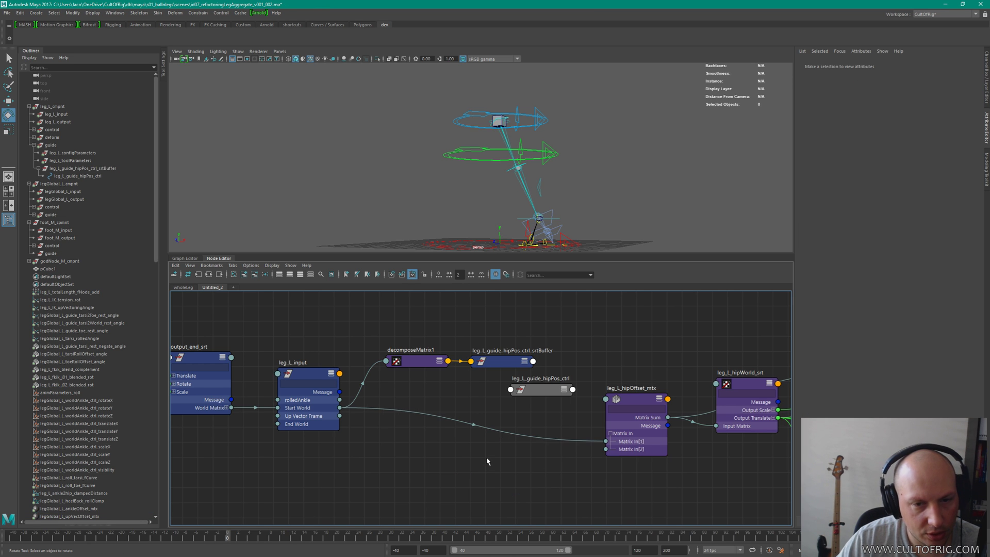
Step: Filter the attributes of leg_L_guide_hipPos_ctrl by "xfo" and connect its Xform Matrix to Matrix In[2] of leg_L_hipOffset_mtx
{"action": "left_click", "coordinate": [526, 385]}
{"action": "left_click", "coordinate": [564, 389]}
{"action": "left_click", "coordinate": [539, 399]}
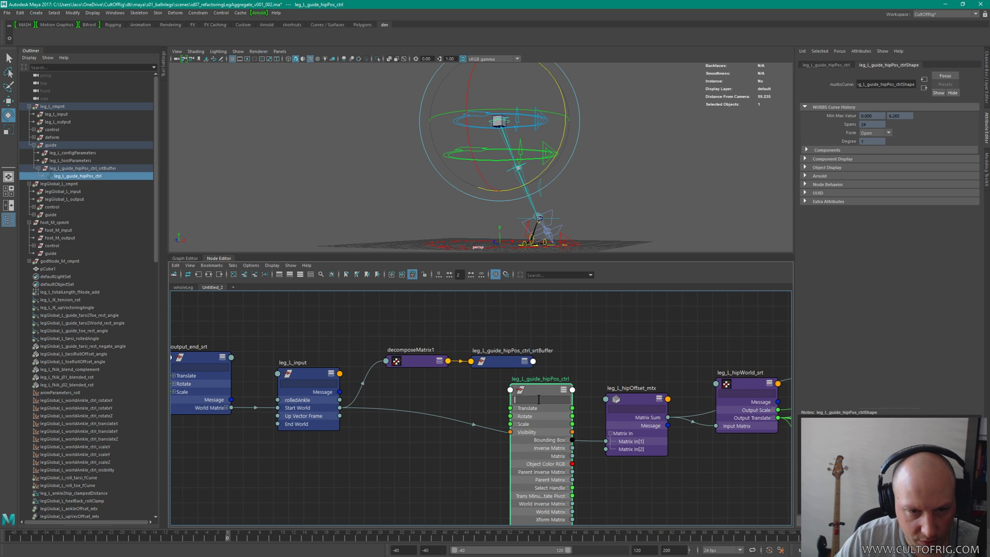
{"action": "type", "text": "xfo"}
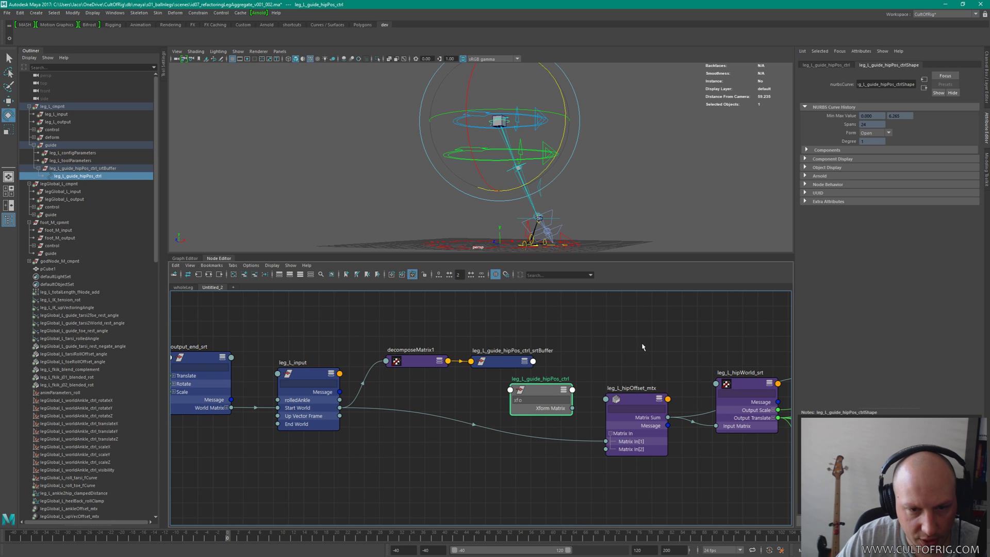
{"action": "left_click_drag", "start_coordinate": [572, 408], "coordinate": [607, 450]}
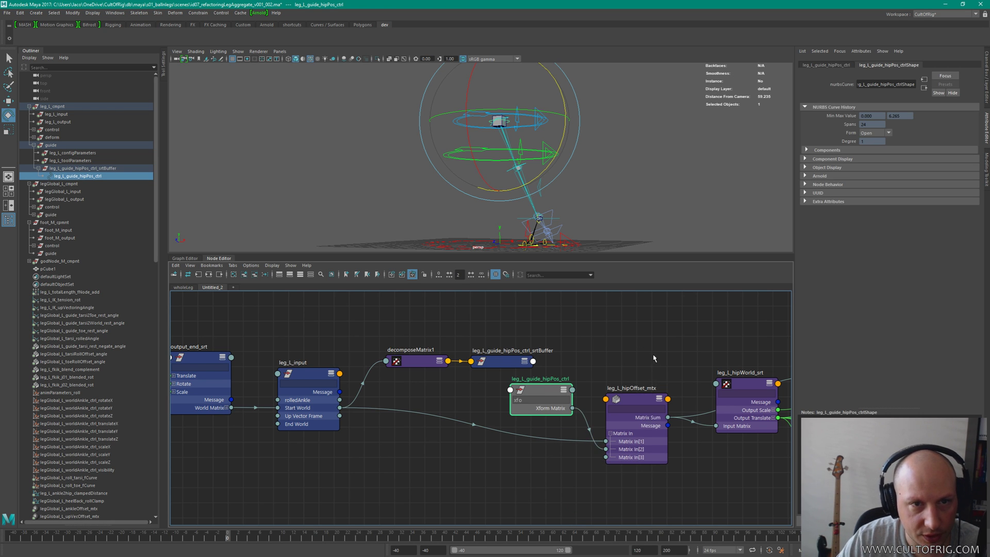
Step: Rename the leg_L_hipOffset_mtx node as leg_L_hipOffset_srt
{"action": "double_click", "coordinate": [637, 387]}
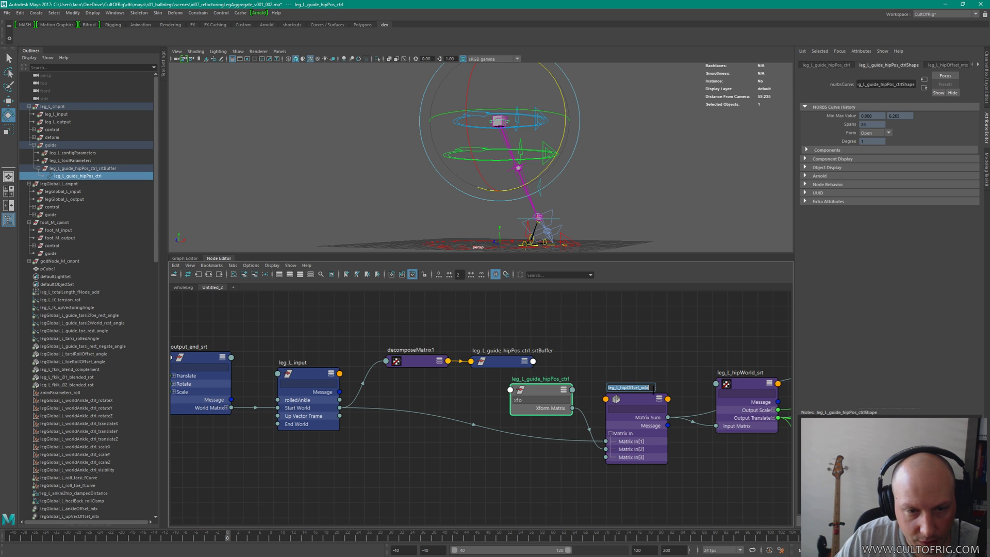
{"action": "key", "text": "End"}
{"action": "key", "text": "BackSpace"}
{"action": "key", "text": "BackSpace"}
{"action": "key", "text": "BackSpace"}
{"action": "type", "text": "srt"}
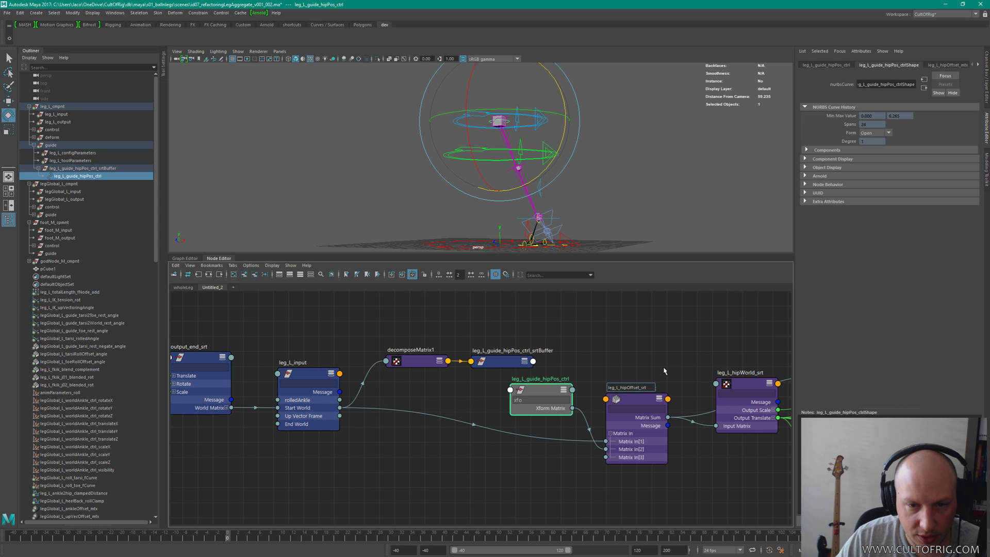
{"action": "key", "text": "Return"}
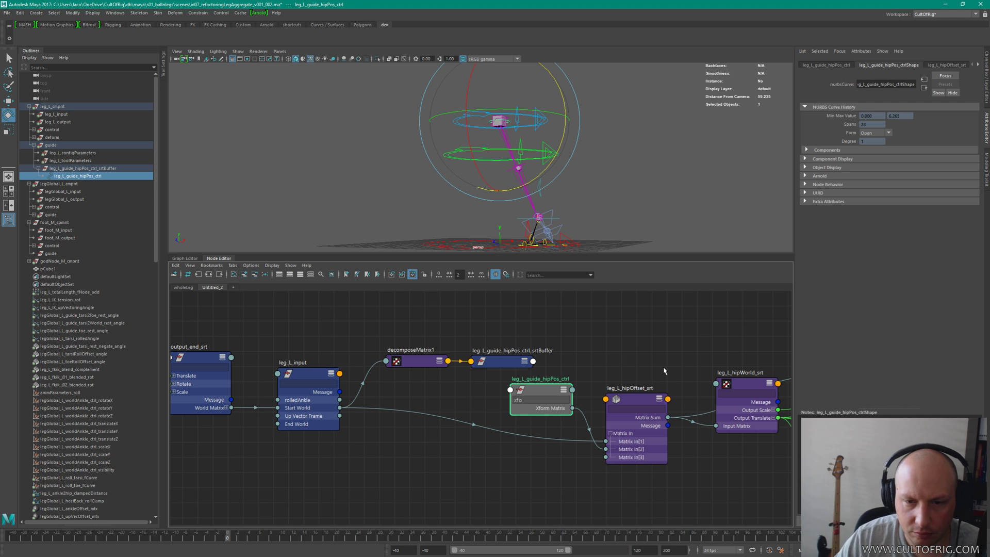
Step: Rename the multMatrix node back to leg_L_hipOffset_mtx
{"action": "left_click", "coordinate": [640, 391]}
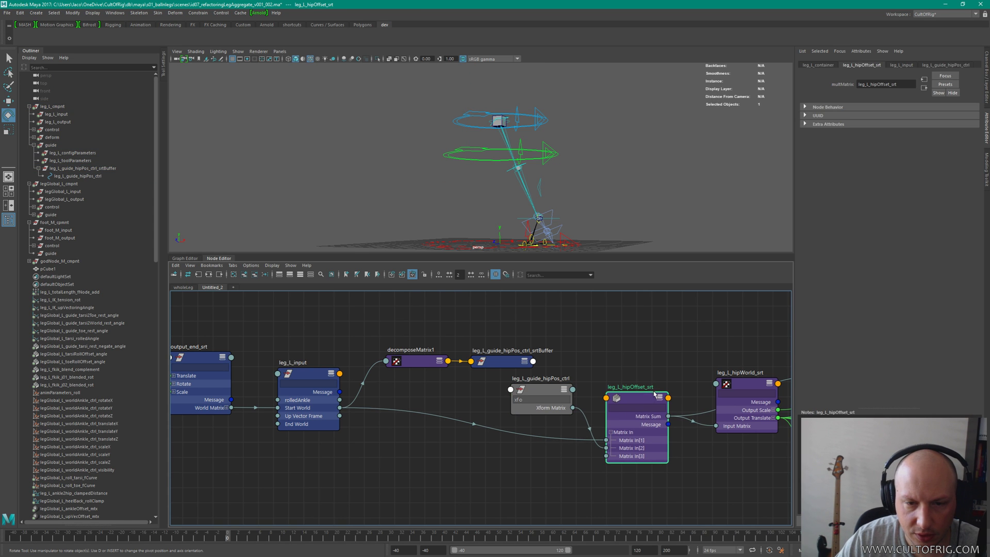
{"action": "double_click", "coordinate": [640, 390]}
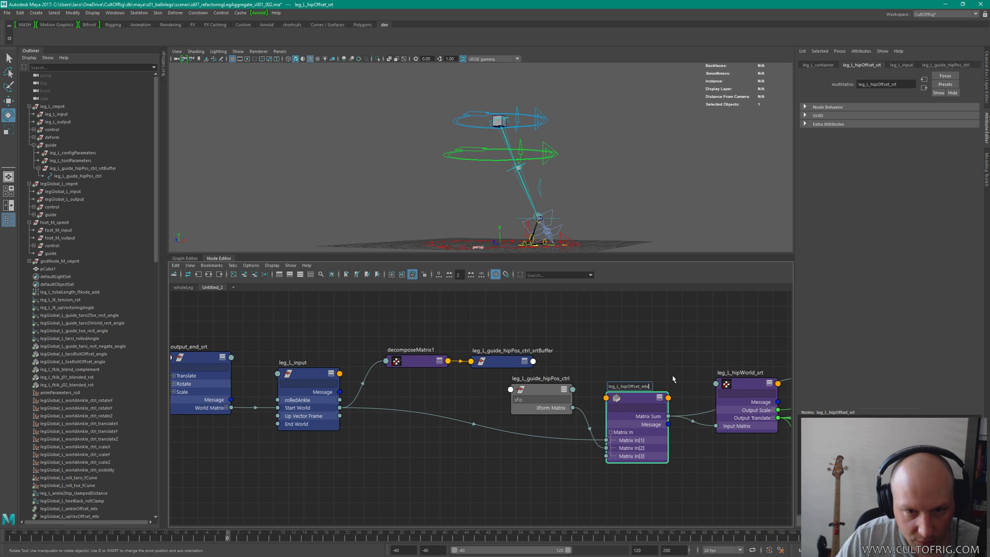
{"action": "type", "text": "mtx"}
{"action": "key", "text": "Return"}
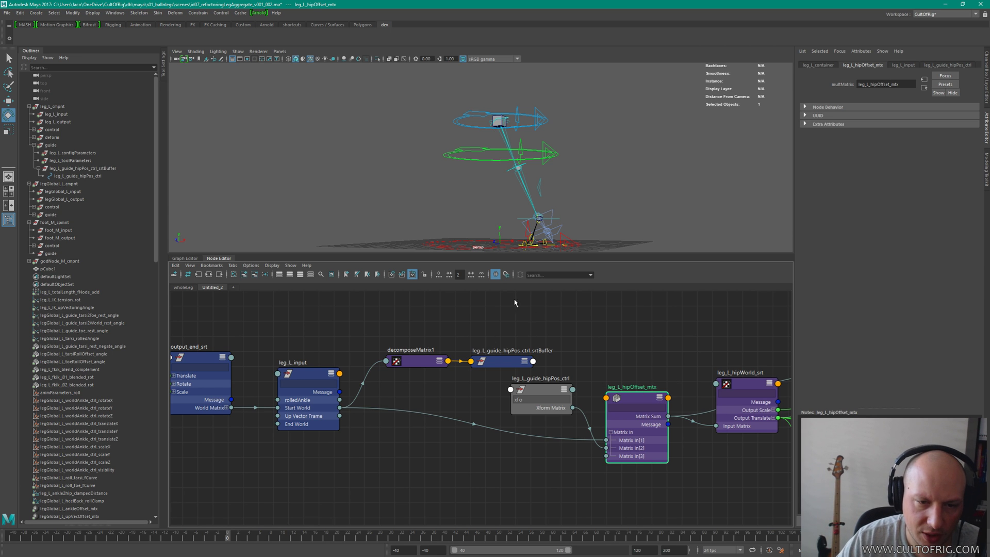
Step: Clear the attribute filter on leg_L_guide_hipPos_ctrl and nudge leg_L_hipOffset_mtx slightly in the graph
{"action": "key", "text": "BackSpace"}
{"action": "key", "text": "BackSpace"}
{"action": "key", "text": "BackSpace"}
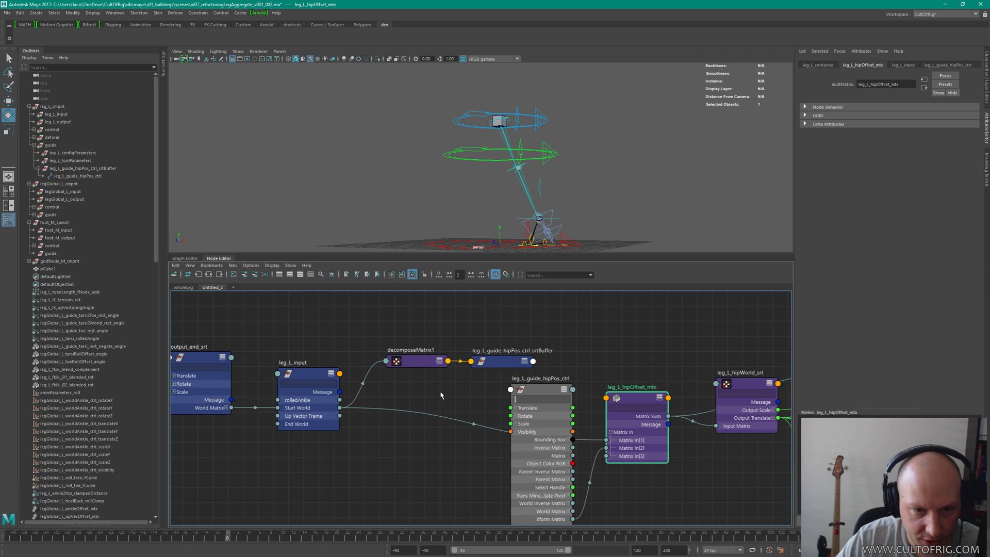
{"action": "left_click", "coordinate": [621, 341]}
{"action": "left_click", "coordinate": [543, 393]}
{"action": "type", "text": "1"}
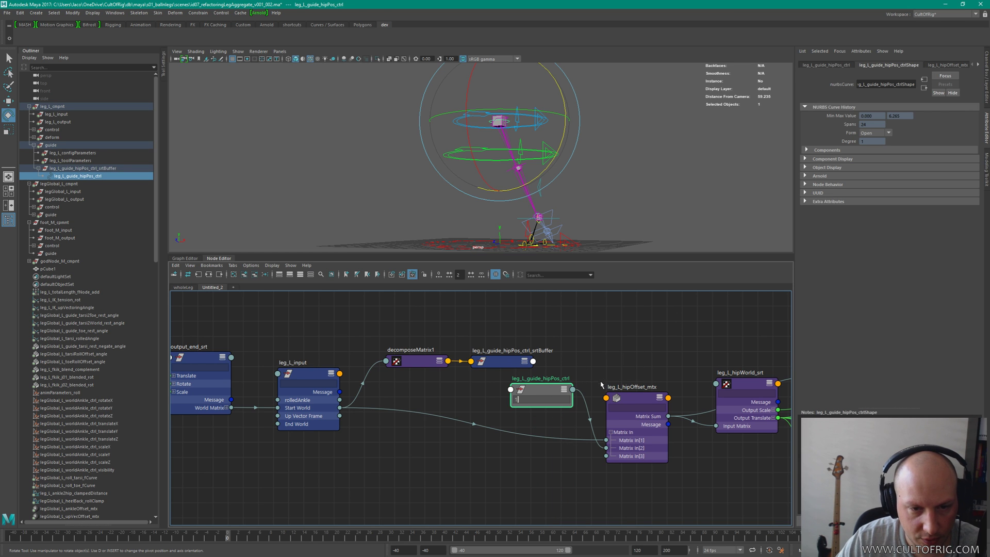
{"action": "key", "text": "BackSpace"}
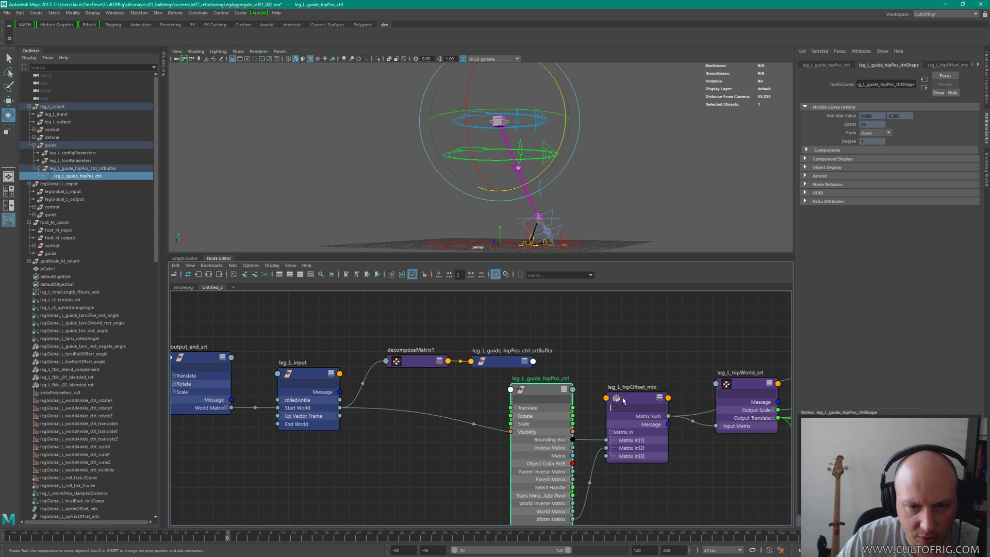
{"action": "left_click", "coordinate": [624, 400]}
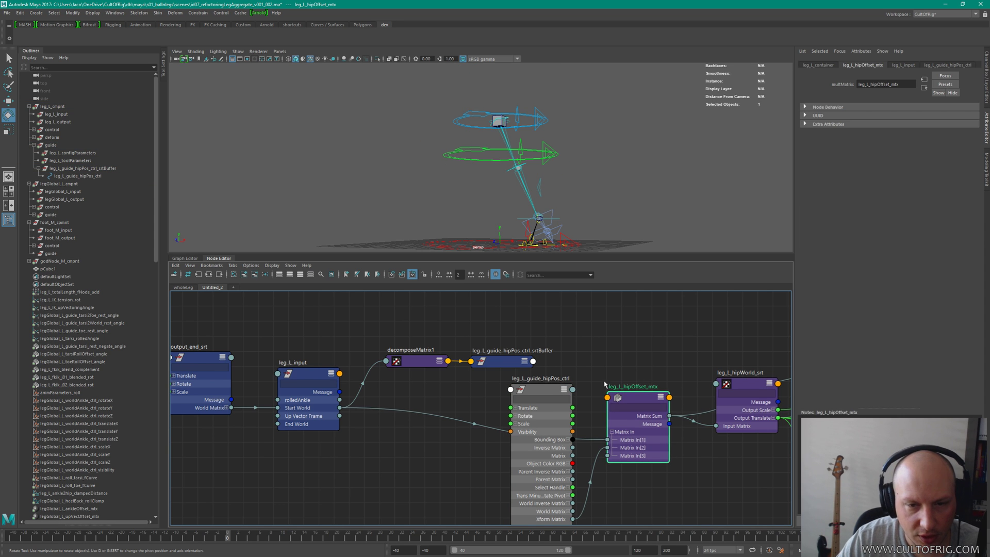
{"action": "left_click_drag", "start_coordinate": [634, 399], "coordinate": [631, 399]}
Step: Rename leg_L_hipOffset_mtx as leg_L_hipWorld_mtx
{"action": "middle_click_drag", "start_coordinate": [740, 373], "coordinate": [651, 376], "text": "alt"}
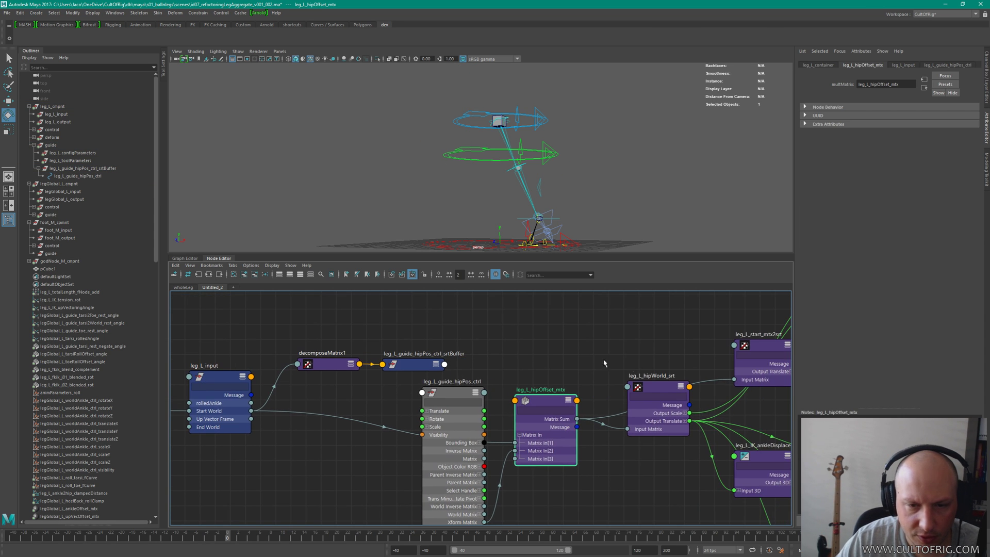
{"action": "left_click", "coordinate": [567, 367]}
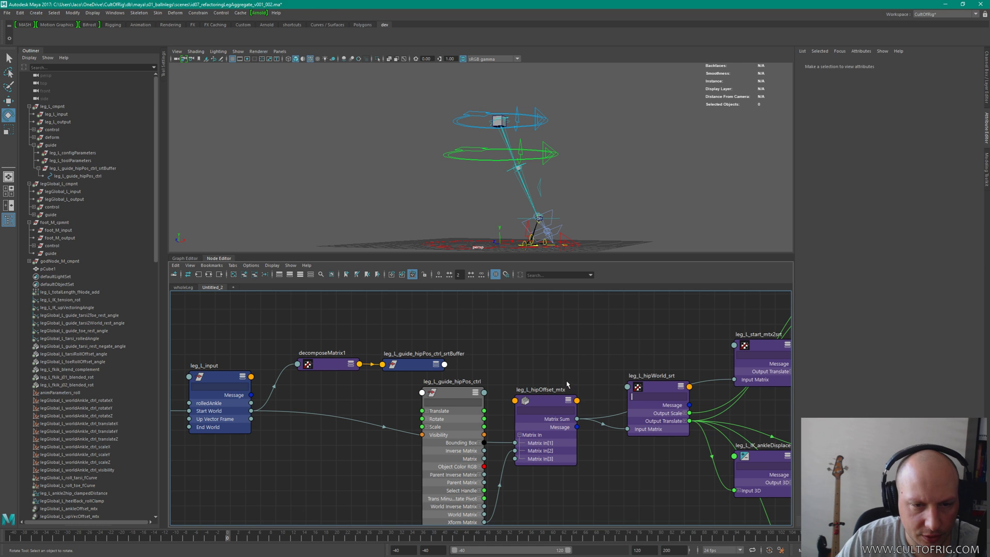
{"action": "left_click", "coordinate": [547, 393]}
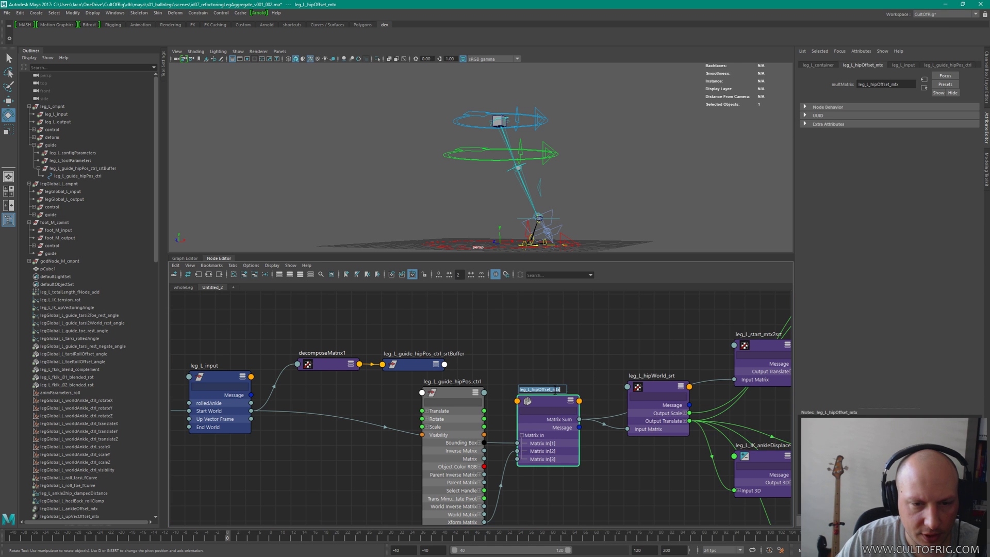
{"action": "double_click", "coordinate": [559, 389]}
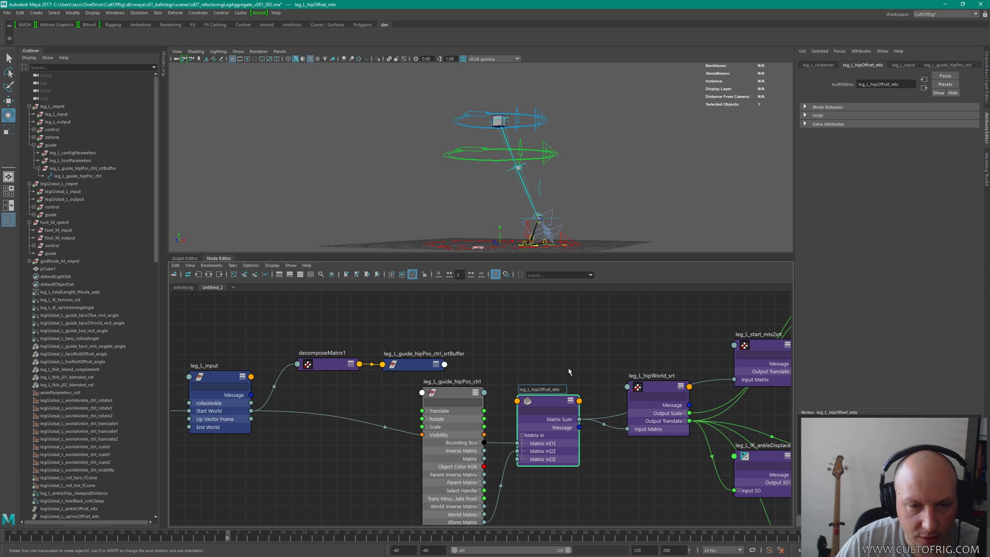
{"action": "key", "text": "Left"}
{"action": "key", "text": "BackSpace"}
{"action": "key", "text": "BackSpace"}
{"action": "key", "text": "BackSpace"}
{"action": "type", "text": "World"}
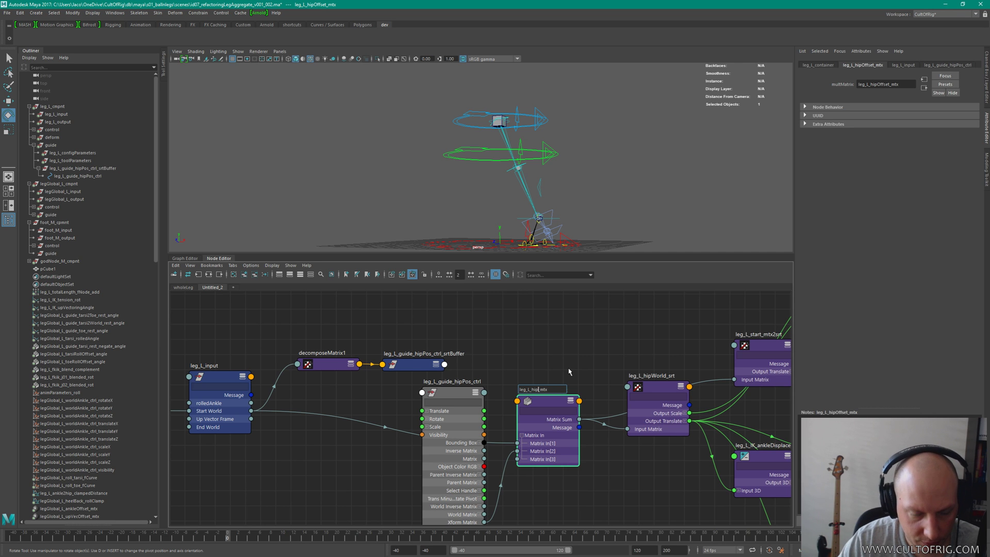
{"action": "key", "text": "Return"}
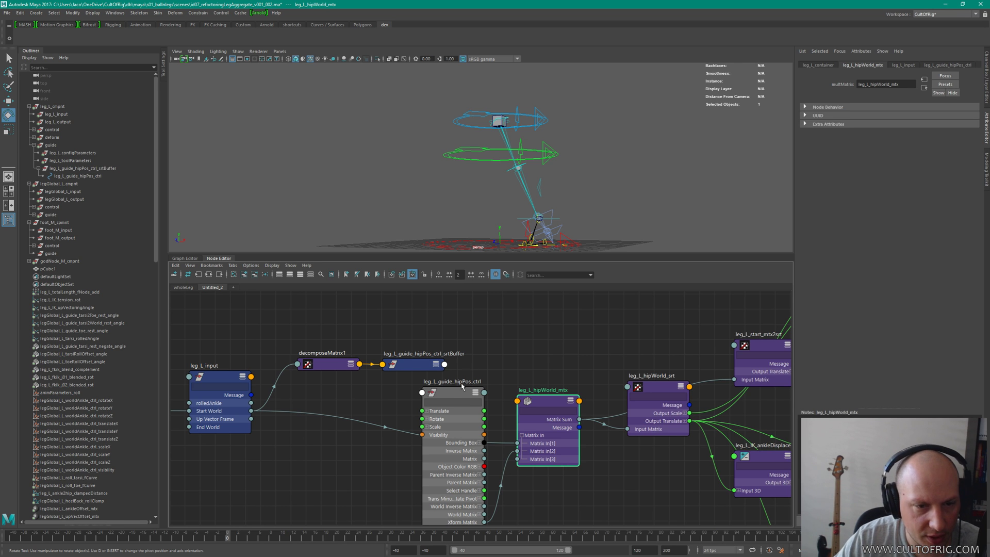
Step: Activate the Move tool on leg_L_guide_hipPos_ctrl and display the node's full, unfiltered attribute list in the graph
{"action": "left_click", "coordinate": [475, 393]}
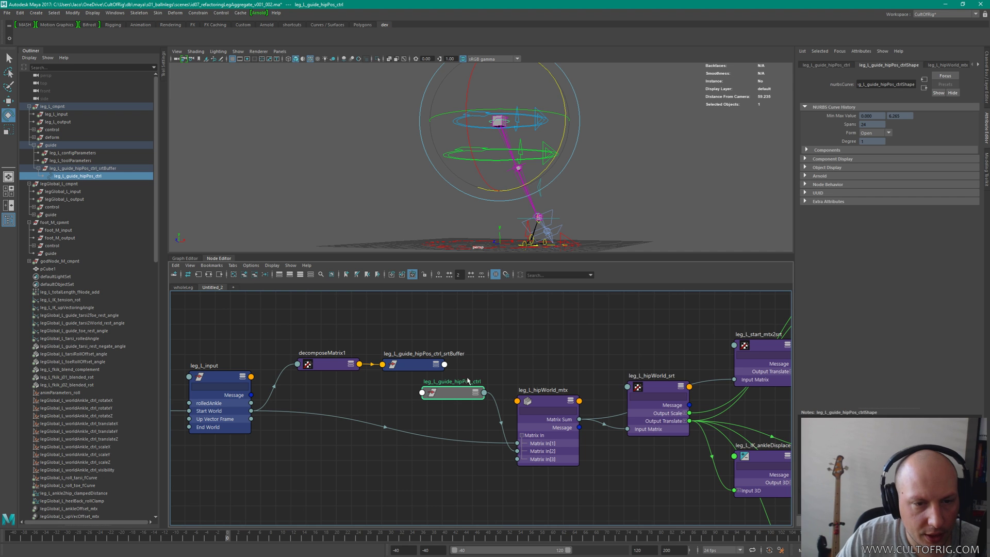
{"action": "key", "text": "w"}
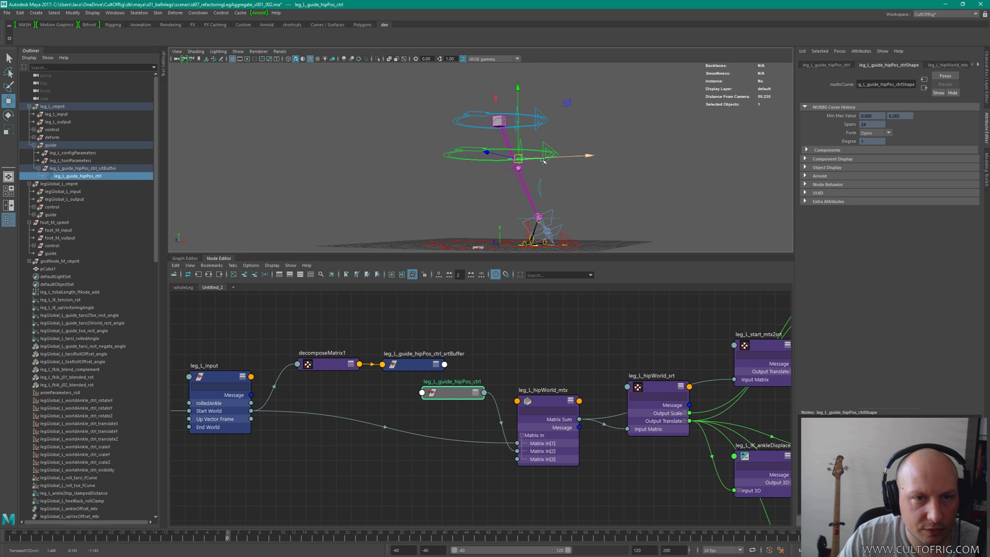
{"action": "middle_click_drag", "start_coordinate": [493, 368], "coordinate": [548, 379], "text": "alt"}
{"action": "left_click_drag", "start_coordinate": [570, 207], "coordinate": [586, 207], "text": "alt"}
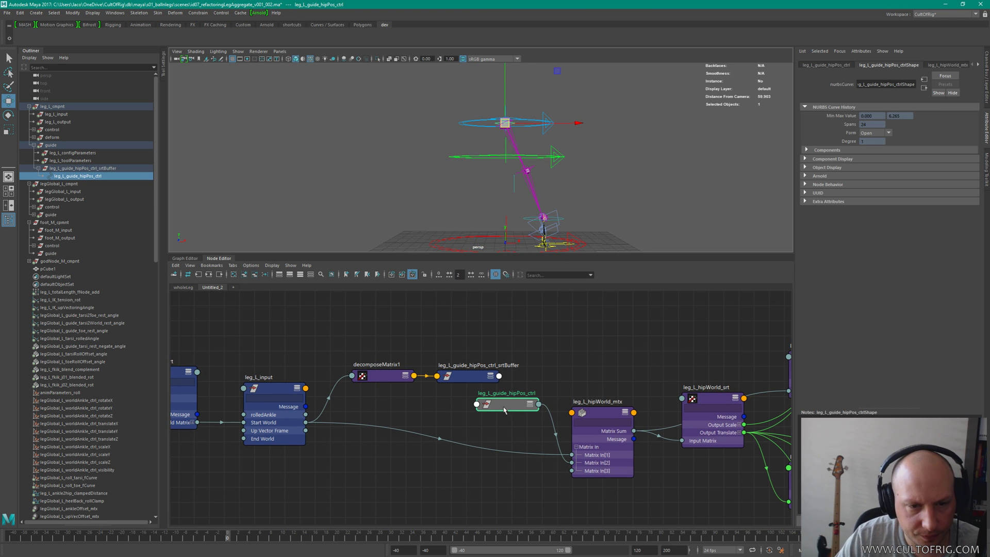
{"action": "key", "text": "3"}
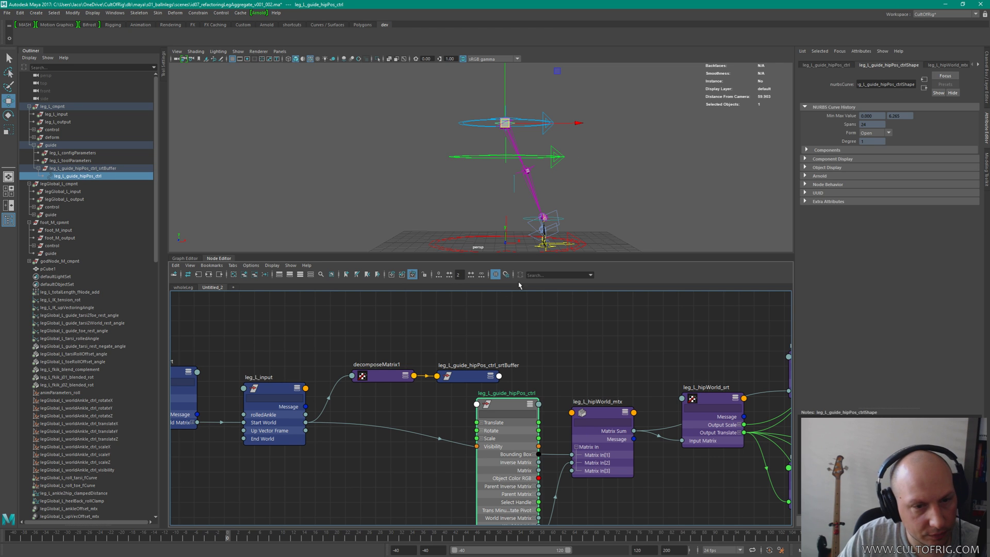
{"action": "middle_click_drag", "start_coordinate": [573, 386], "coordinate": [544, 336], "text": "alt"}
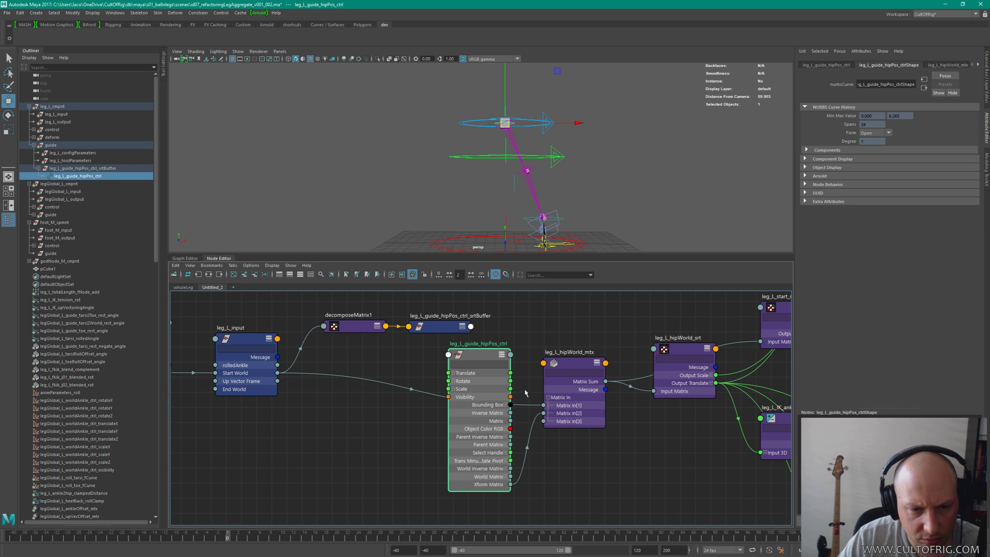
{"action": "type", "text": "r"}
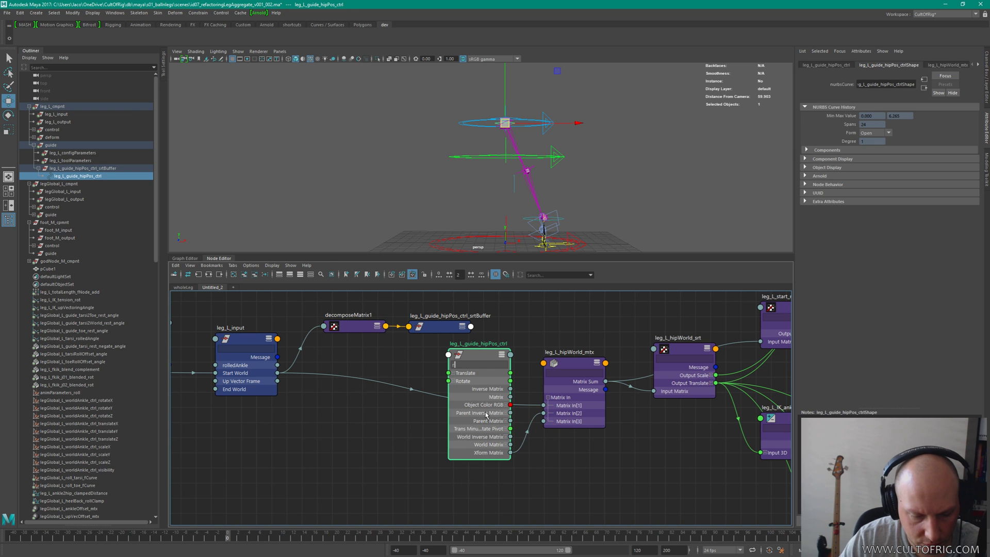
{"action": "key", "text": "BackSpace"}
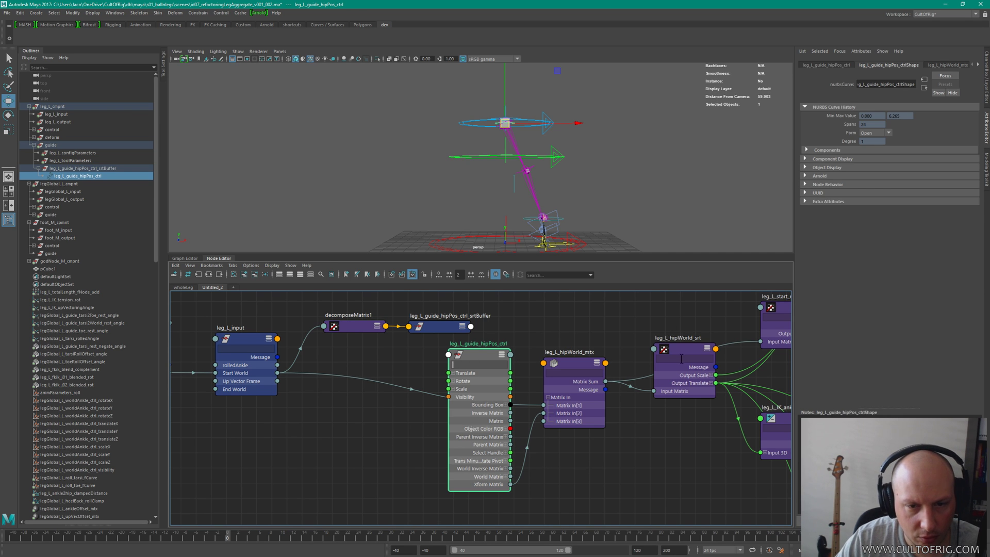
Step: Shift the leg_L_guide_hipPos_ctrl node slightly down and away from leg_L_hipWorld_mtx in the graph
{"action": "left_click", "coordinate": [518, 327]}
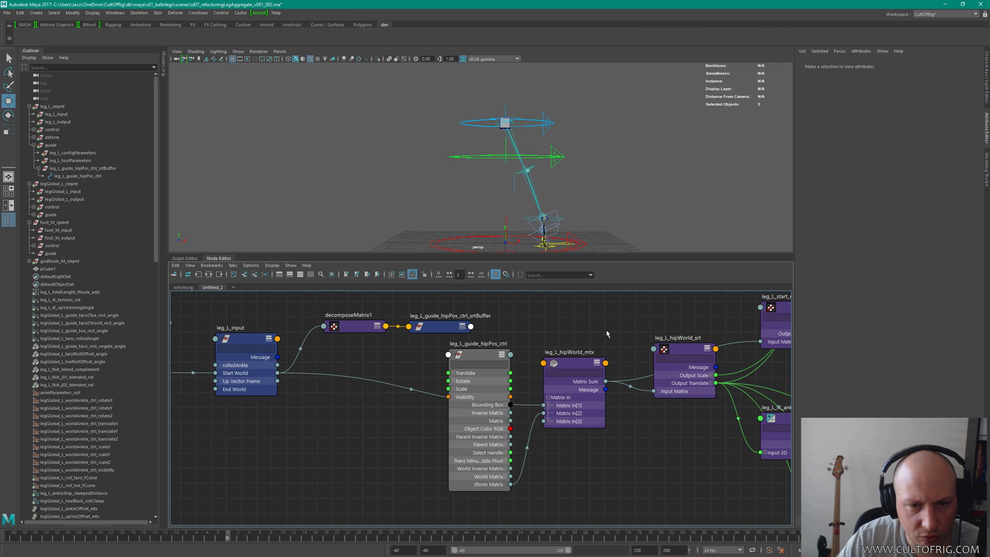
{"action": "middle_click_drag", "start_coordinate": [607, 334], "coordinate": [478, 339]}
{"action": "left_click", "coordinate": [424, 371]}
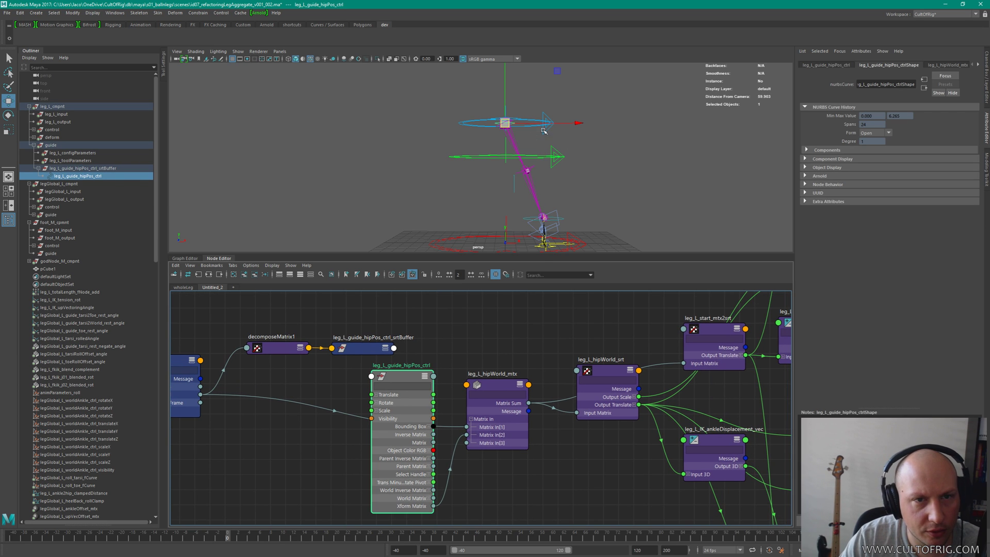
{"action": "left_click_drag", "start_coordinate": [424, 372], "coordinate": [413, 392]}
Step: Try moving the hip position guide in the viewport to test how the leg follows, and undo the move
{"action": "middle_click_drag", "start_coordinate": [539, 129], "coordinate": [587, 164]}
{"action": "key", "text": "ctrl+z"}
{"action": "middle_click_drag", "start_coordinate": [662, 294], "coordinate": [570, 332]}
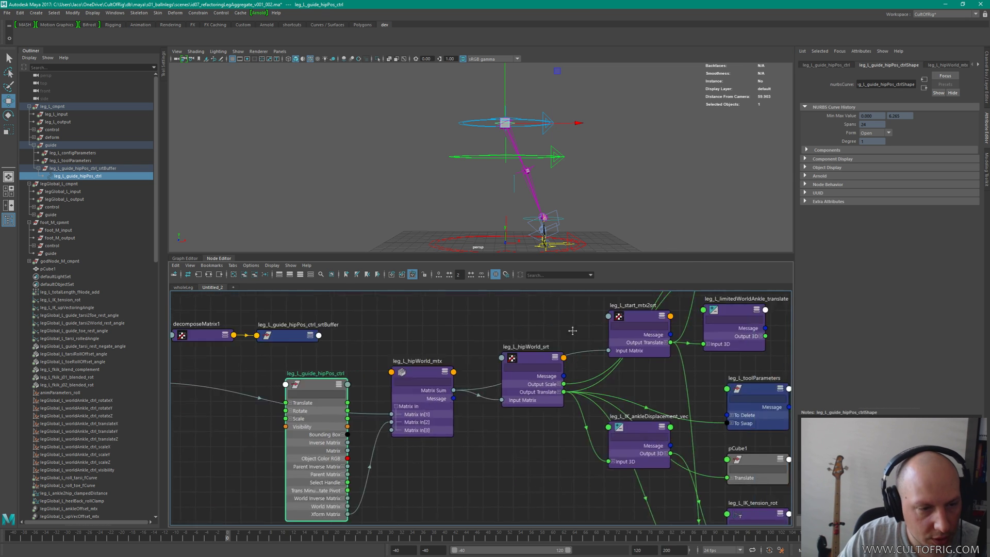
Step: Disconnect leg_L_input's Start World from leg_L_hipWorld_mtx and reconnect it to Matrix In[2], after the hip guide's matrix in Matrix In[1]
{"action": "middle_click_drag", "start_coordinate": [350, 410], "coordinate": [448, 348]}
{"action": "left_click_drag", "start_coordinate": [413, 370], "coordinate": [412, 348]}
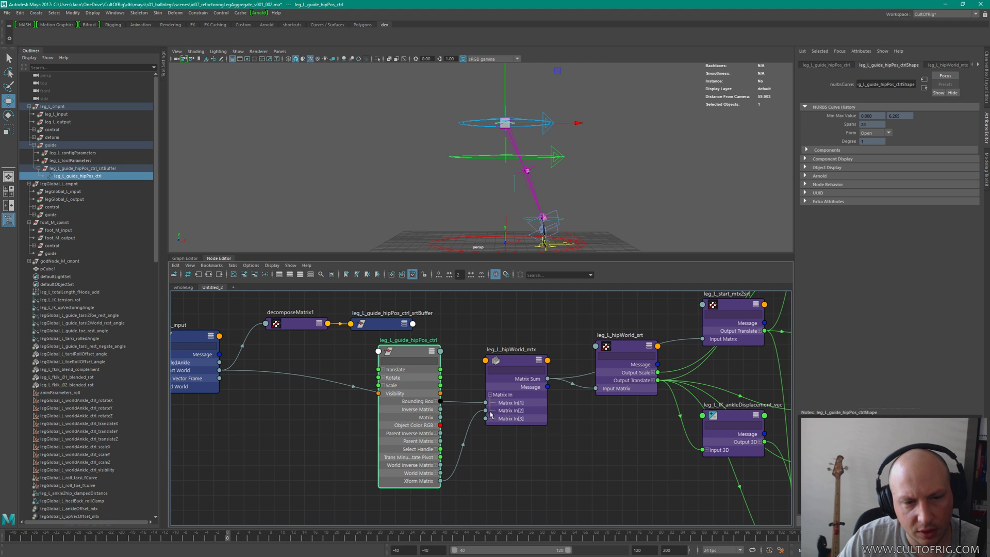
{"action": "left_click", "coordinate": [483, 365]}
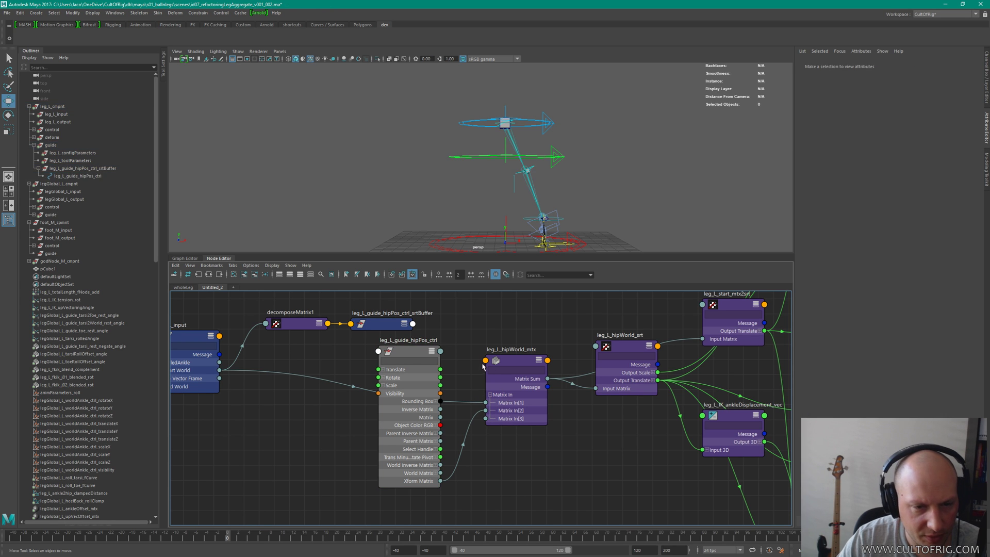
{"action": "key", "text": "ctrl+z"}
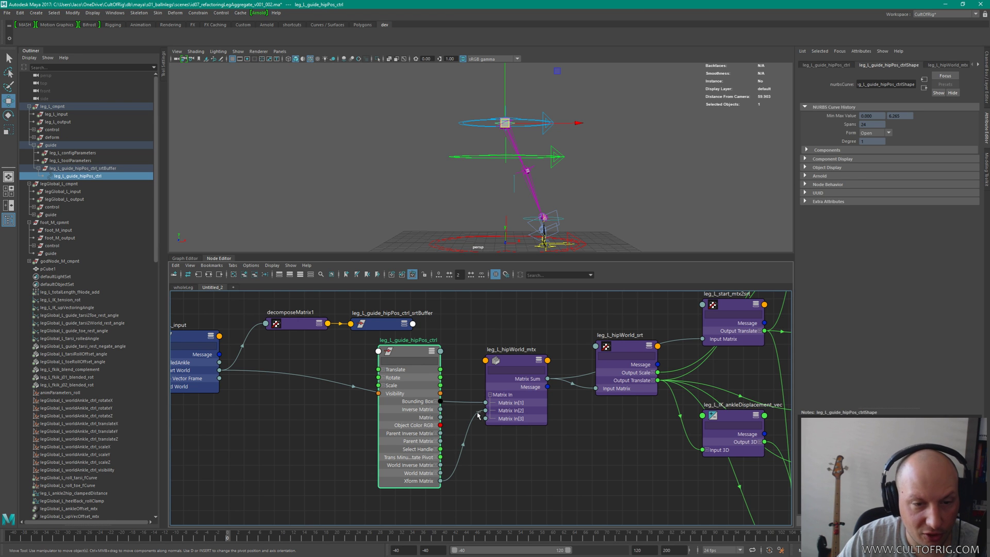
{"action": "left_click", "coordinate": [482, 414]}
{"action": "key", "text": "Delete"}
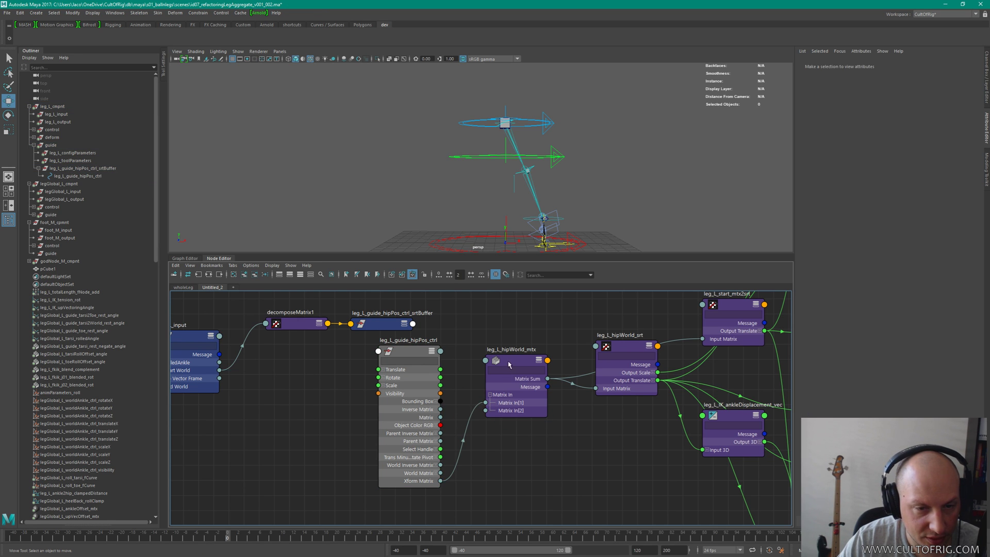
{"action": "left_click_drag", "start_coordinate": [220, 371], "coordinate": [486, 410]}
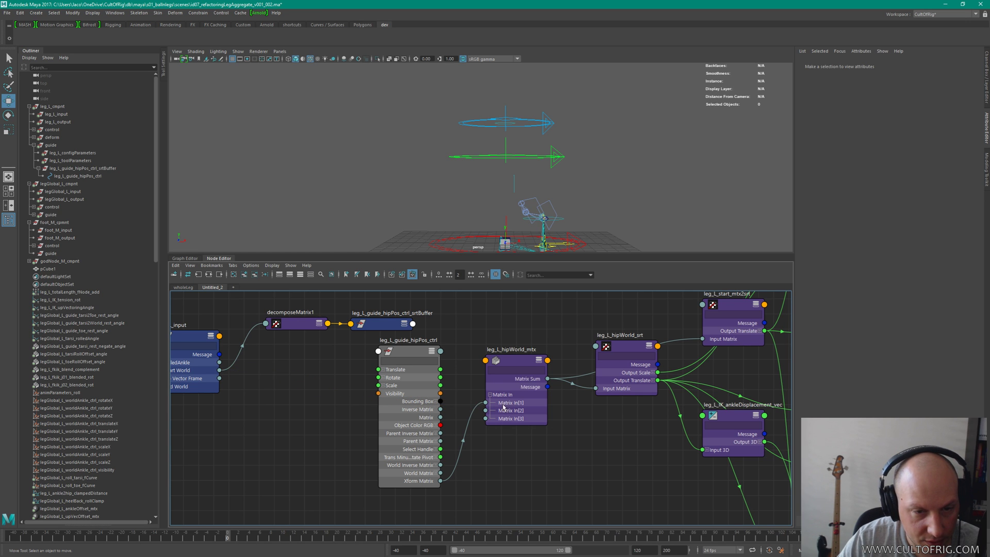
Step: Inspect the Node Behavior, UUID and Extra Attributes sections of leg_L_hipWorld_mtx
{"action": "left_click", "coordinate": [503, 407]}
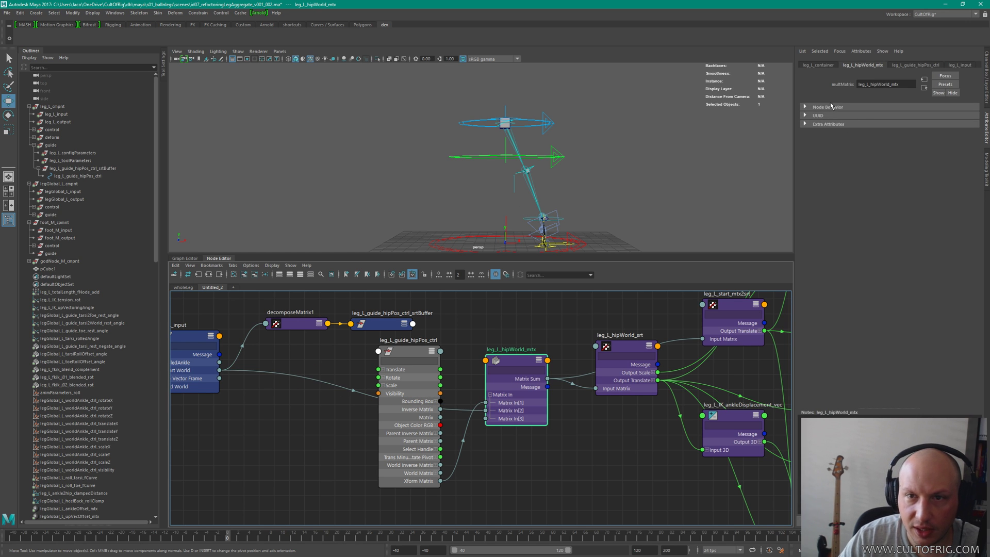
{"action": "left_click", "coordinate": [832, 107]}
{"action": "left_click", "coordinate": [841, 141]}
{"action": "left_click", "coordinate": [835, 133]}
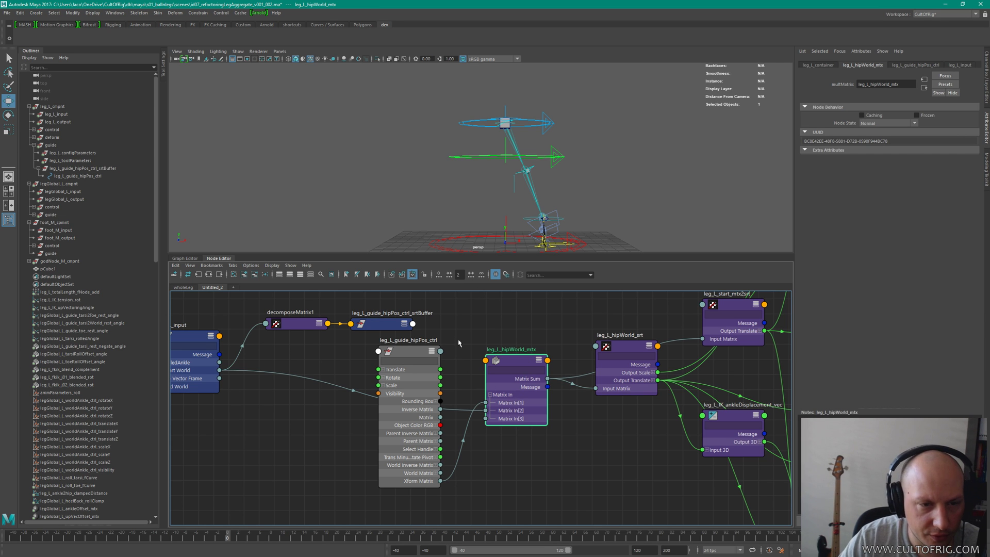
Step: Filter leg_L_guide_hipPos_ctrl's attributes by "matri" and connect its Matrix output to Matrix In[1] of leg_L_hipWorld_mtx
{"action": "left_click_drag", "start_coordinate": [459, 343], "coordinate": [436, 359]}
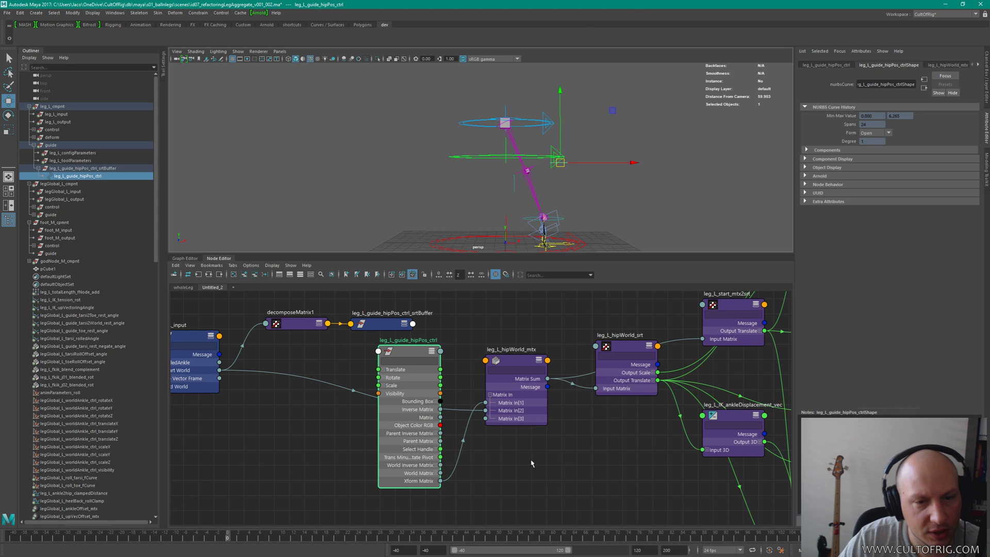
{"action": "left_click_drag", "start_coordinate": [411, 355], "coordinate": [418, 354]}
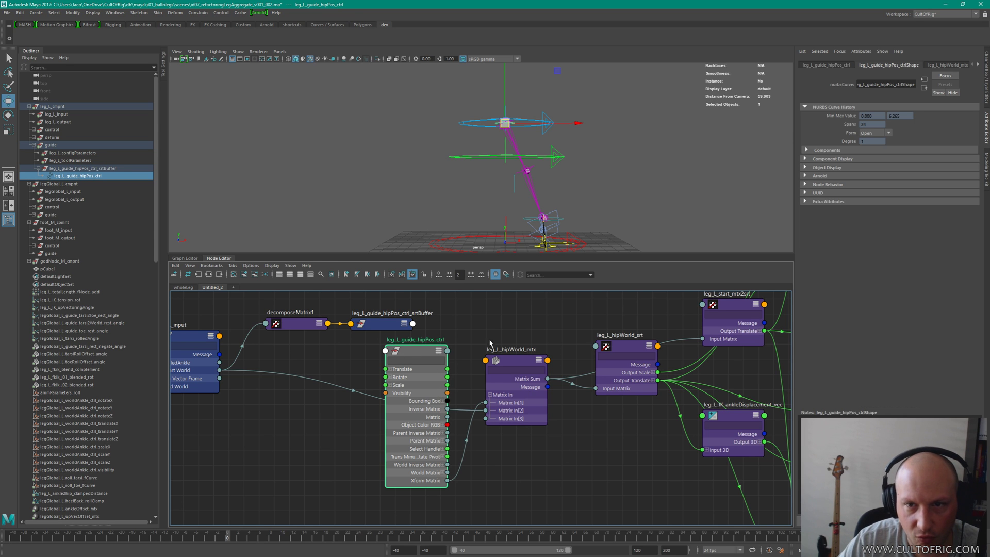
{"action": "left_click", "coordinate": [508, 381]}
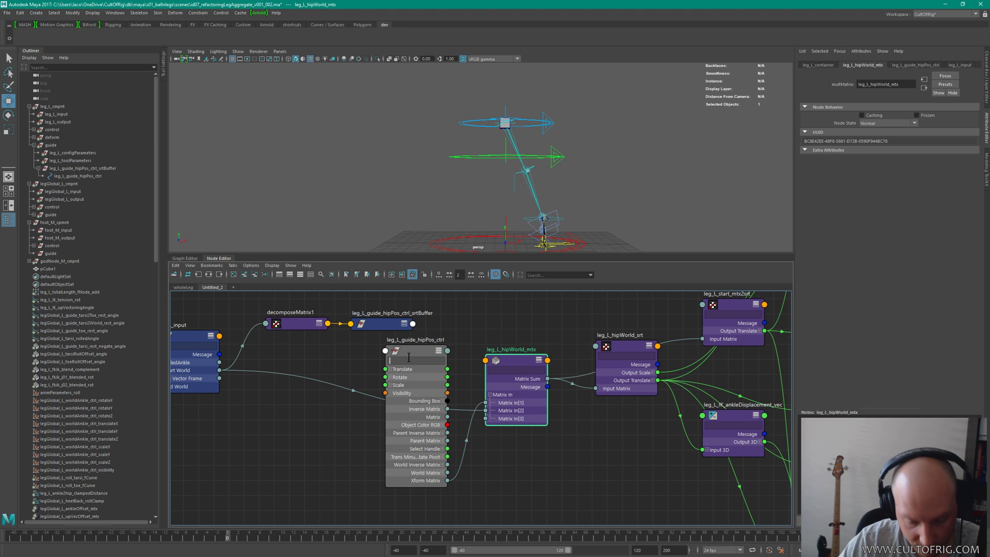
{"action": "type", "text": "matri"}
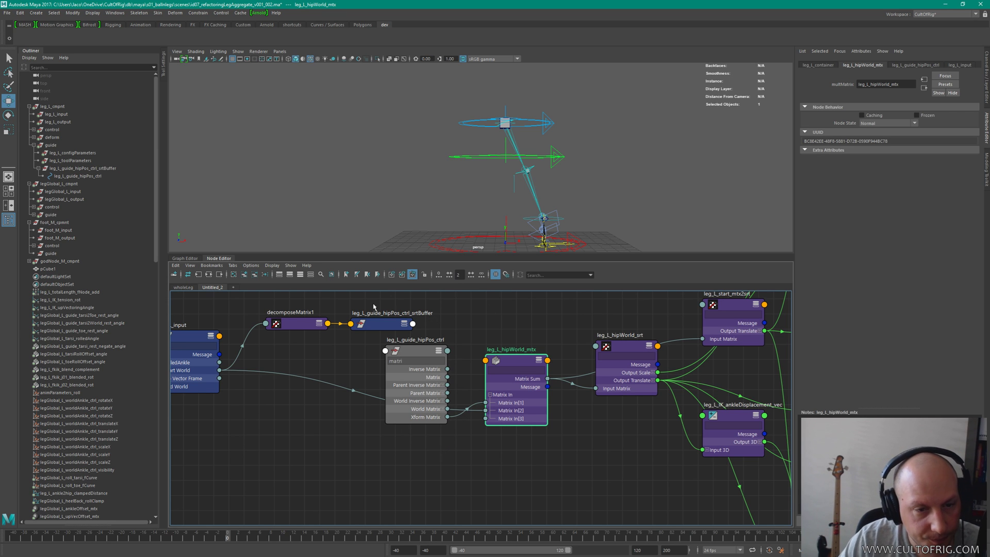
{"action": "left_click_drag", "start_coordinate": [448, 377], "coordinate": [543, 401]}
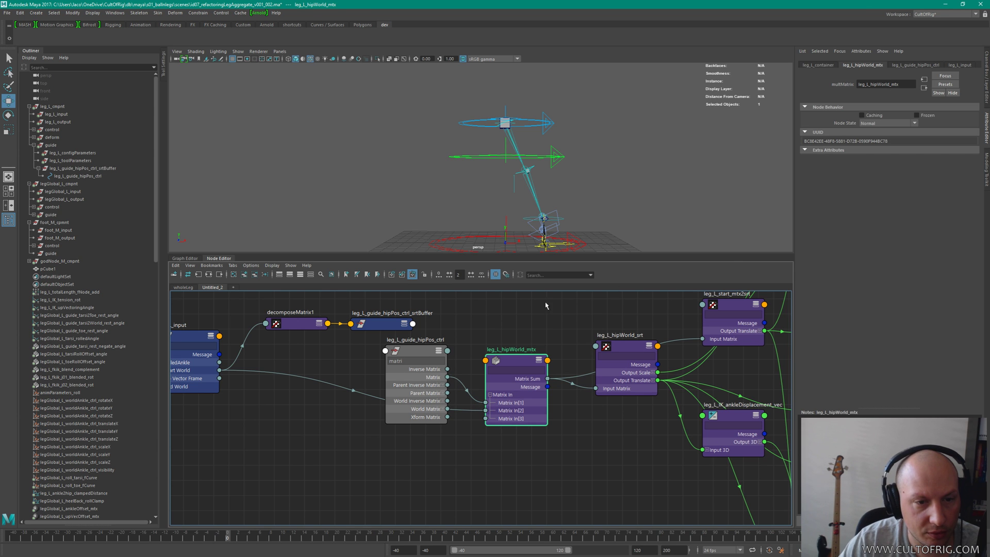
Step: Test the new Matrix connection by moving the hip position guide sideways and down in the viewport, and undo the move
{"action": "left_click", "coordinate": [415, 340]}
{"action": "left_click_drag", "start_coordinate": [505, 123], "coordinate": [577, 166]}
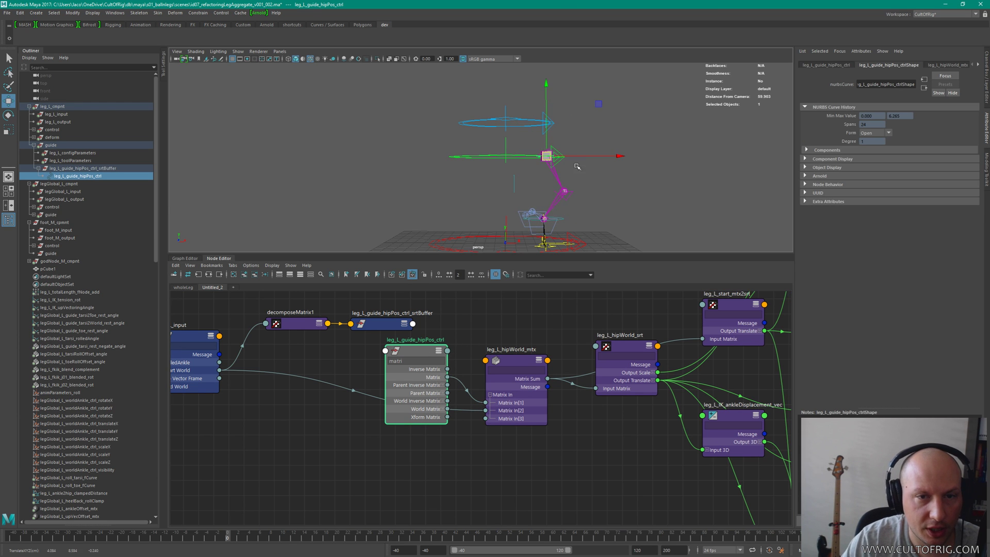
{"action": "key", "text": "ctrl+z"}
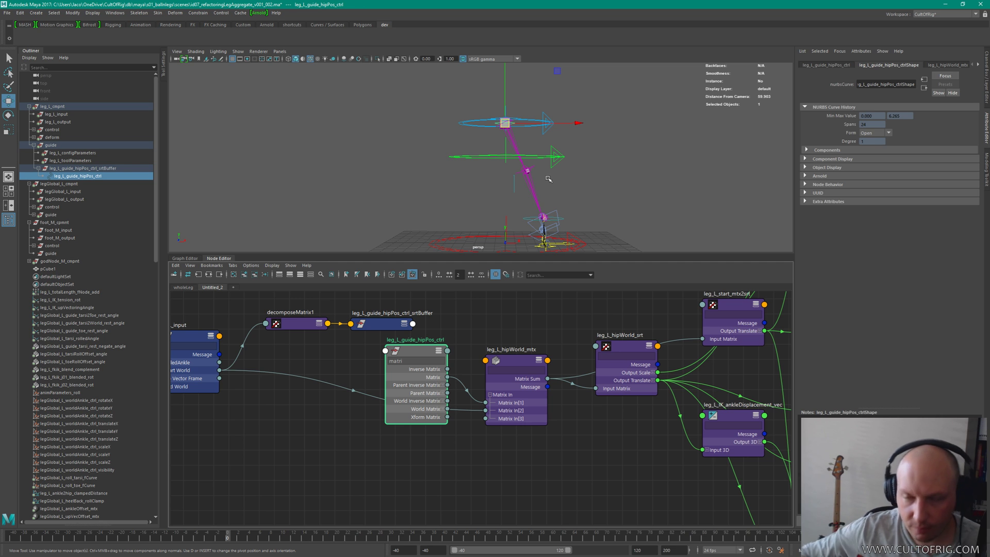
Step: Reposition the hip position guide in the viewport to a translate of about 3.1, -5.2, 0.7
{"action": "left_click_drag", "start_coordinate": [505, 123], "coordinate": [536, 155]}
{"action": "left_click_drag", "start_coordinate": [607, 174], "coordinate": [503, 155], "text": "alt"}
{"action": "left_click_drag", "start_coordinate": [428, 152], "coordinate": [441, 163]}
{"action": "left_click_drag", "start_coordinate": [555, 181], "coordinate": [562, 216], "text": "alt"}
{"action": "key", "text": "a"}
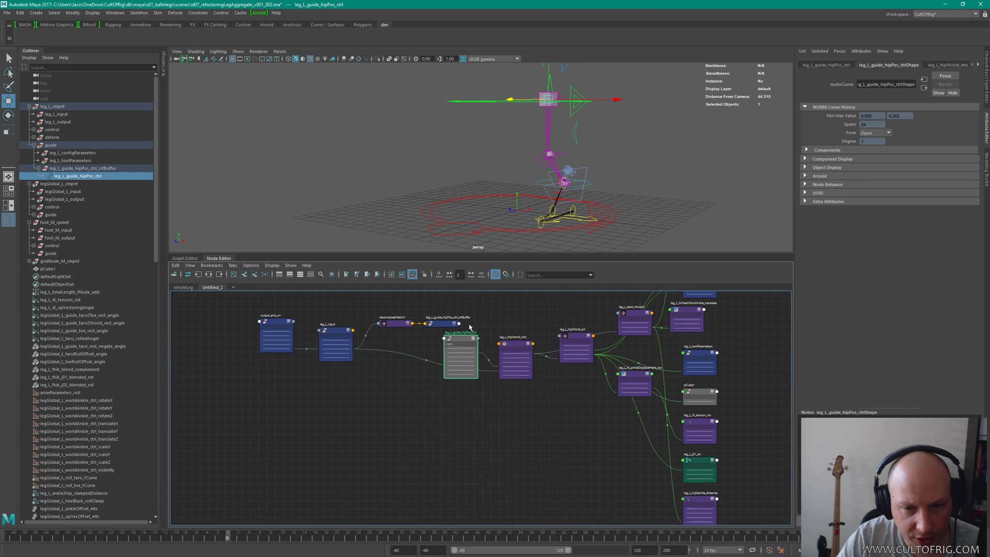
Step: Locate the leg_L_toolParameters node in the graph and expand its To Delete entries
{"action": "left_click", "coordinate": [72, 161]}
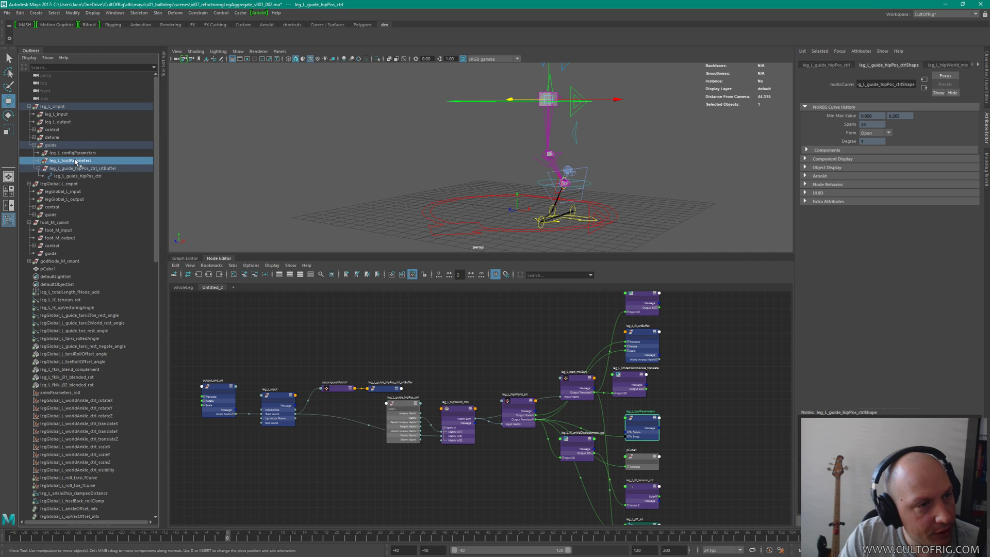
{"action": "left_click", "coordinate": [72, 152]}
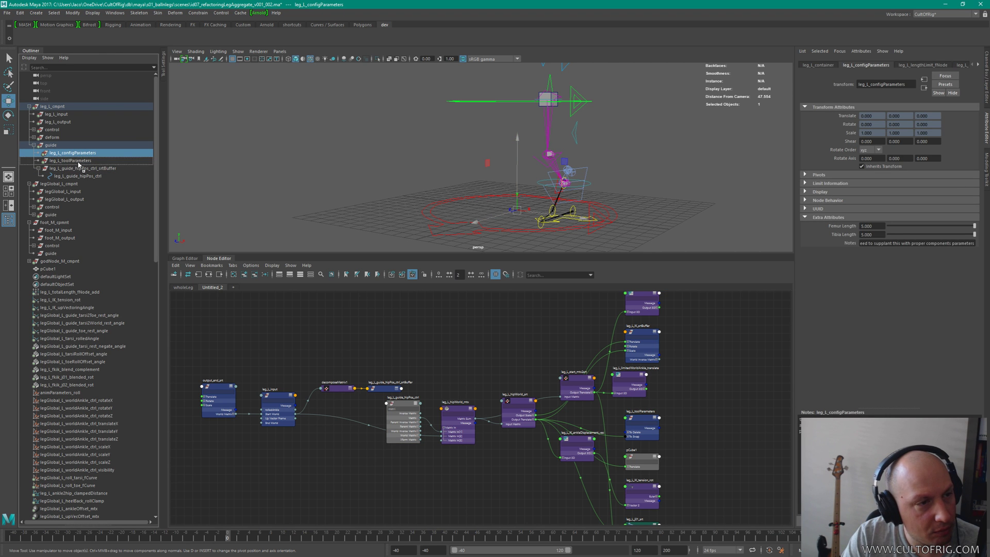
{"action": "scroll", "coordinate": [485, 351], "scroll_direction": "down", "scroll_amount": 5}
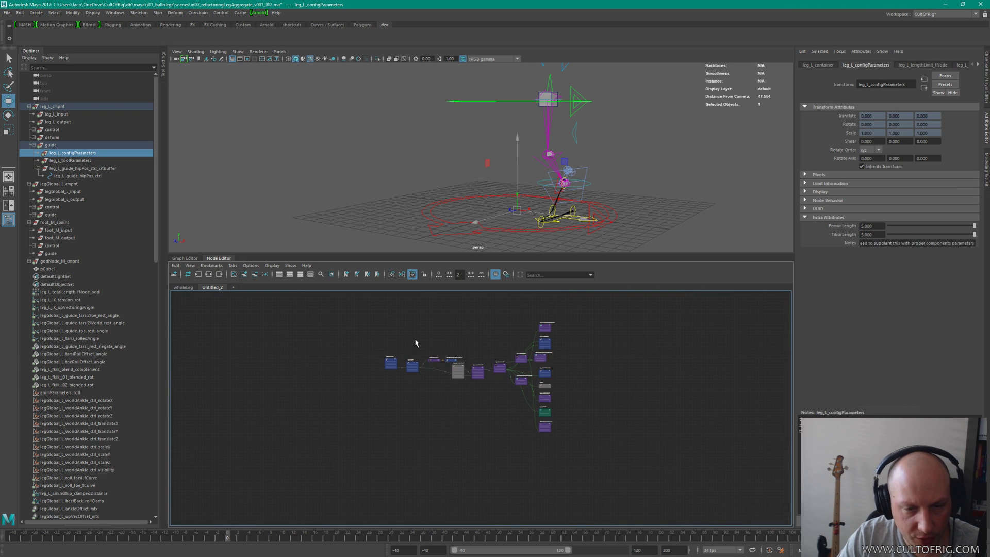
{"action": "left_click", "coordinate": [85, 160]}
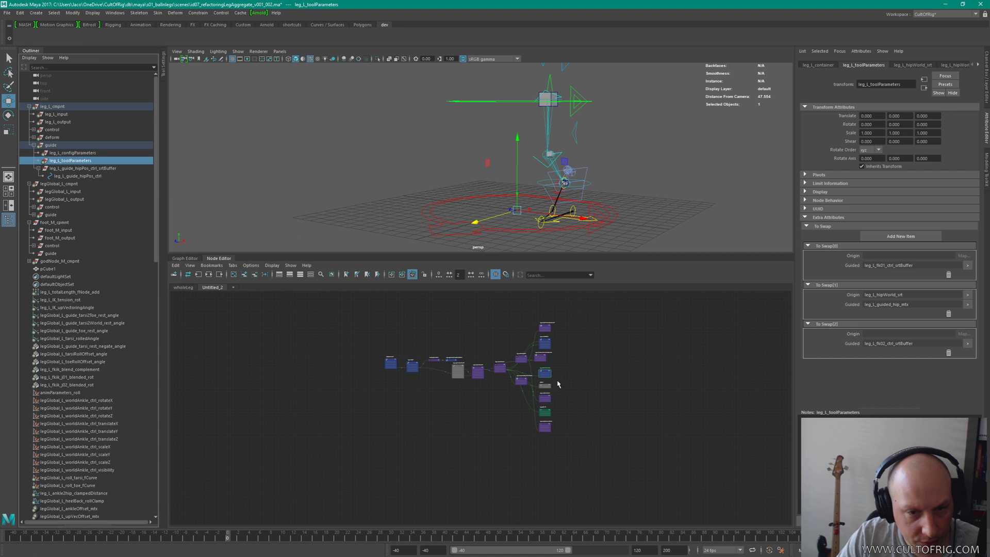
{"action": "left_click", "coordinate": [636, 367]}
{"action": "scroll", "coordinate": [506, 330], "scroll_direction": "up", "scroll_amount": 5}
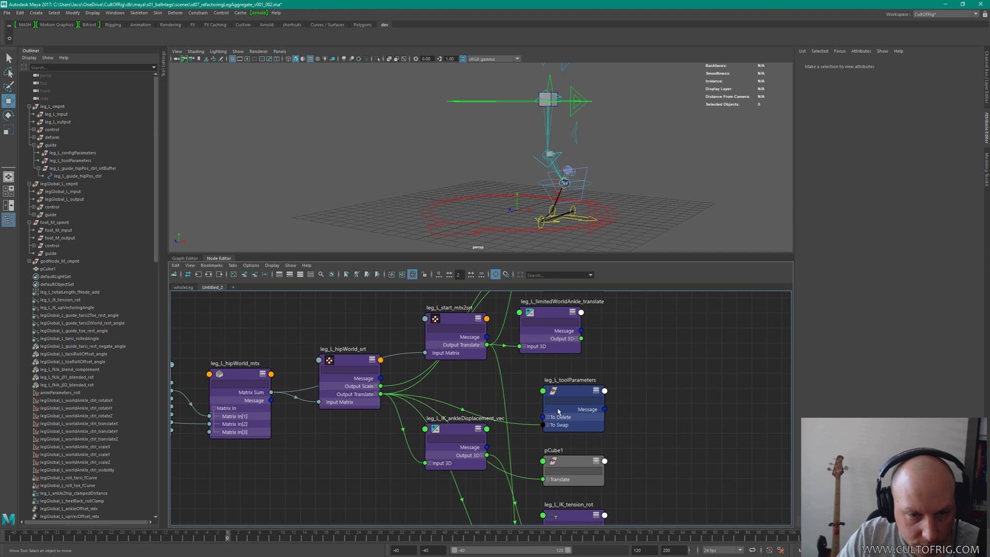
{"action": "left_click", "coordinate": [548, 417]}
Step: Place the leg_L_toolParameters node in the empty graph area above leg_L_hipWorld_mtx and leg_L_hipWorld_srt
{"action": "left_click_drag", "start_coordinate": [574, 393], "coordinate": [231, 298]}
{"action": "middle_click_drag", "start_coordinate": [231, 297], "coordinate": [682, 345], "text": "alt"}
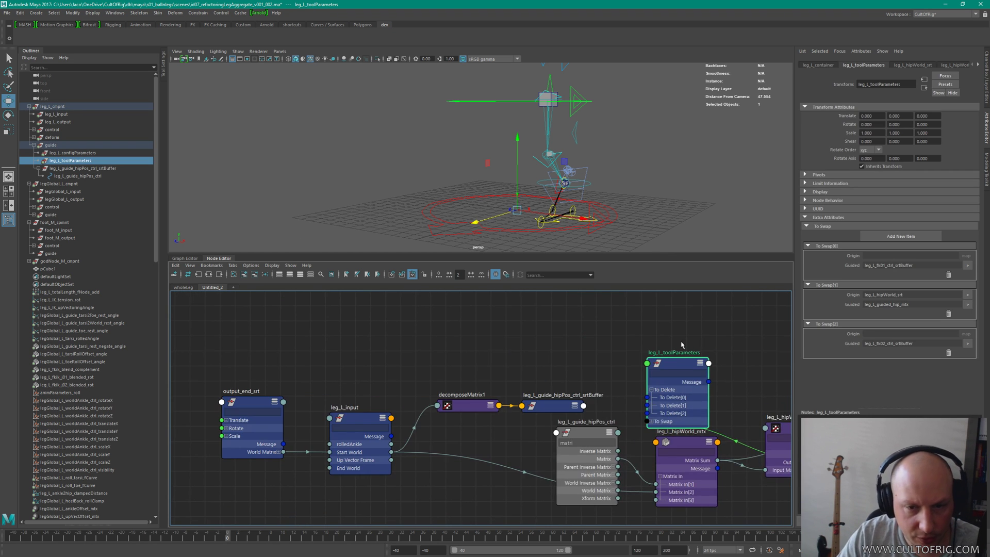
{"action": "left_click_drag", "start_coordinate": [675, 362], "coordinate": [686, 316]}
{"action": "scroll", "coordinate": [476, 359], "scroll_direction": "down", "scroll_amount": 3}
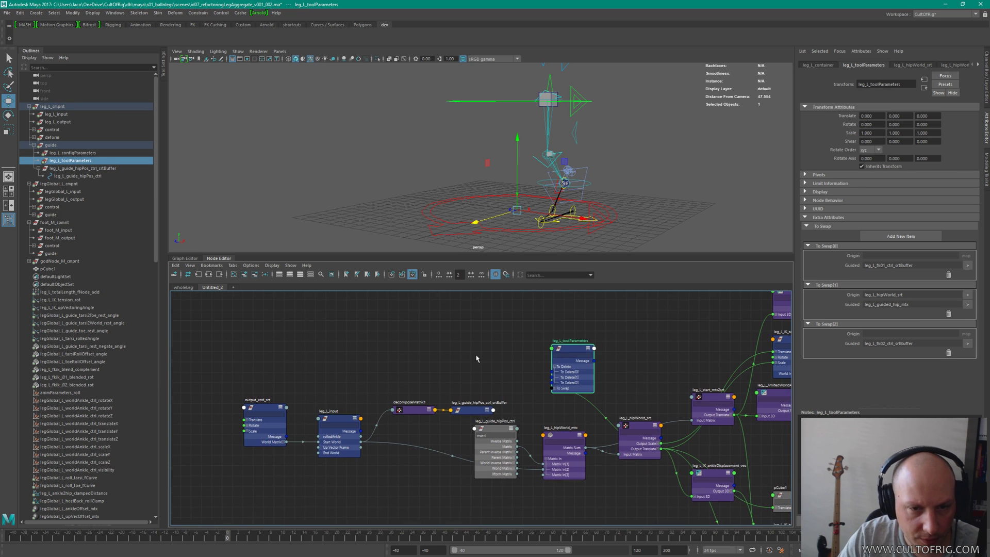
{"action": "left_click_drag", "start_coordinate": [578, 352], "coordinate": [608, 321]}
{"action": "scroll", "coordinate": [561, 361], "scroll_direction": "up", "scroll_amount": 3}
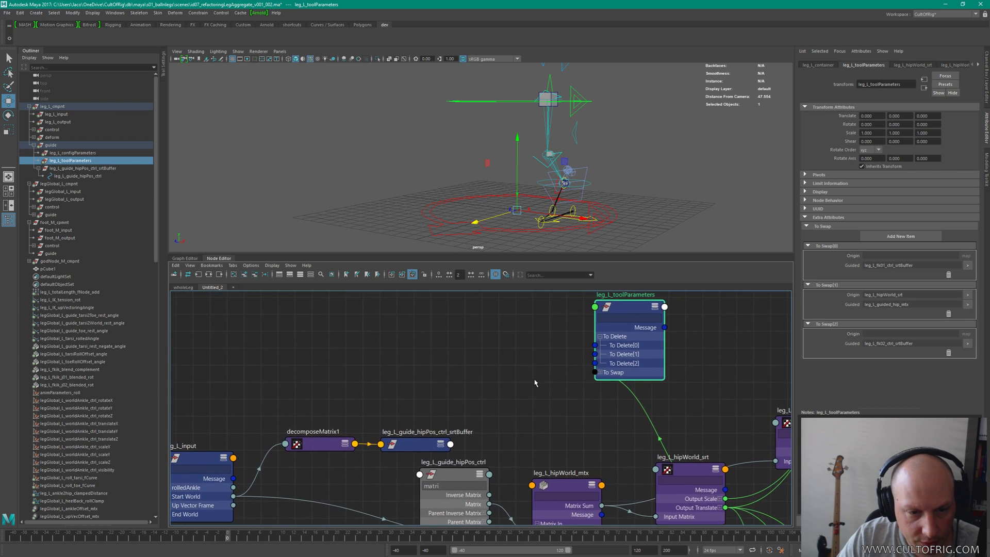
{"action": "scroll", "coordinate": [535, 383], "scroll_direction": "down", "scroll_amount": 2}
Step: Rearrange the graph, raising leg_L_hipWorld_mtx slightly and grouping decomposeMatrix1, the hip guide's srtBuffer and its control higher up, clear of the Start World connection
{"action": "left_click_drag", "start_coordinate": [380, 427], "coordinate": [380, 399]}
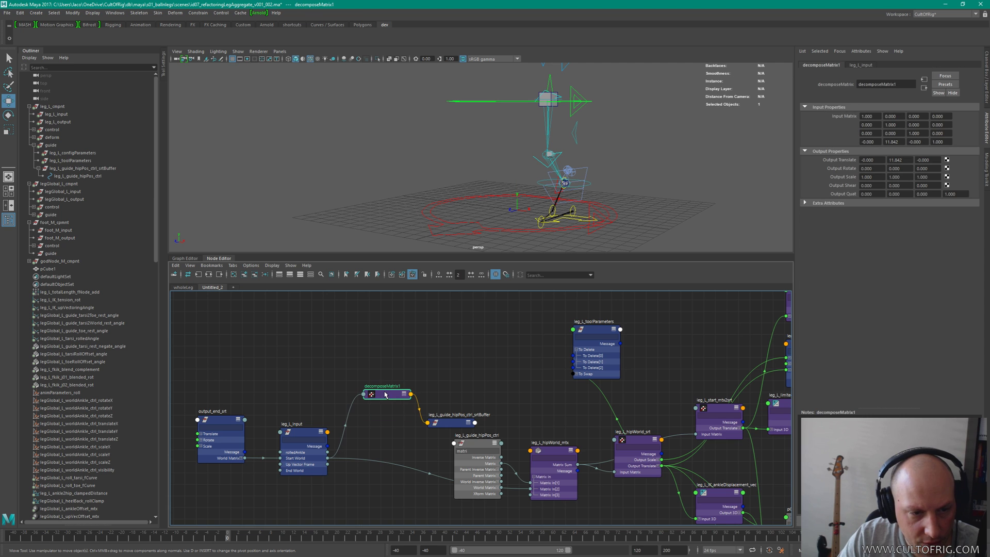
{"action": "left_click_drag", "start_coordinate": [474, 443], "coordinate": [450, 452], "text": "shift"}
{"action": "left_click", "coordinate": [488, 395]}
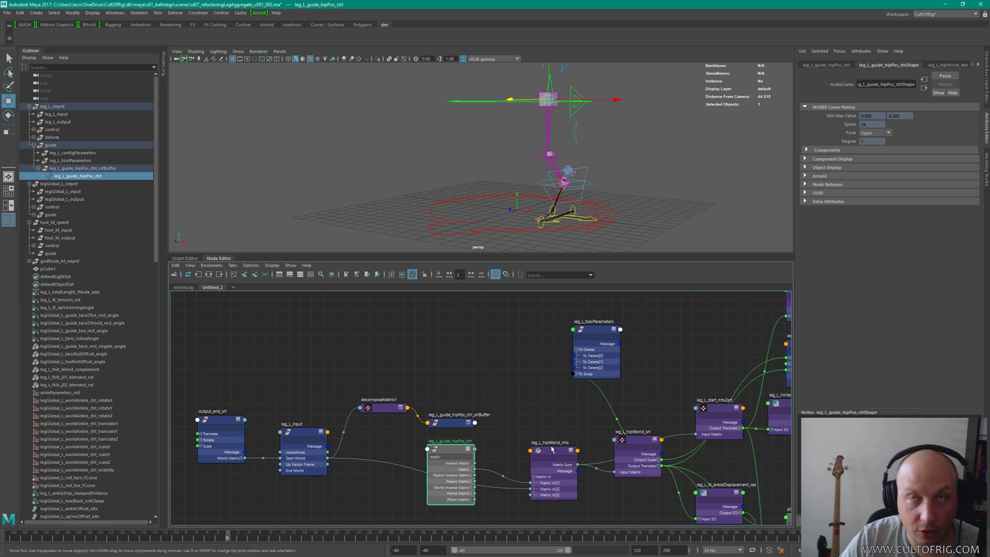
{"action": "left_click_drag", "start_coordinate": [552, 450], "coordinate": [539, 421]}
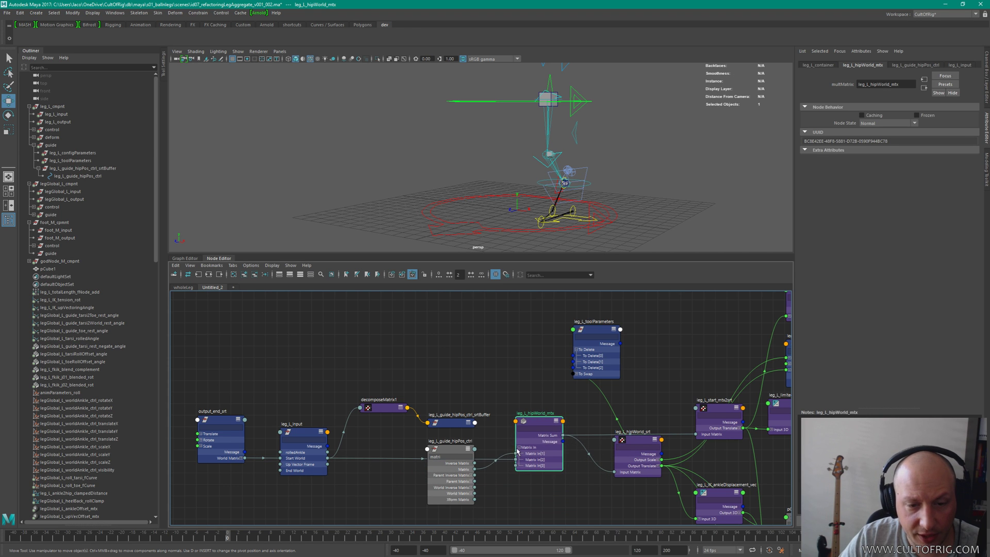
{"action": "left_click_drag", "start_coordinate": [452, 450], "coordinate": [454, 442]}
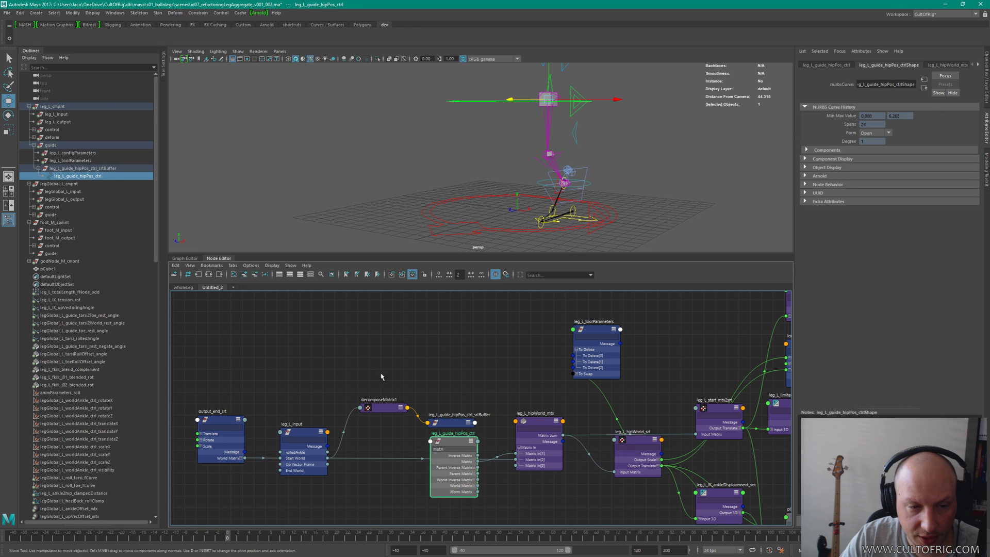
{"action": "mouse_move", "coordinate": [386, 382]}
{"action": "left_mouse_down"}
{"action": "mouse_move", "coordinate": [447, 443]}
{"action": "mouse_move", "coordinate": [452, 392]}
{"action": "mouse_move", "coordinate": [461, 395]}
{"action": "left_mouse_up"}
{"action": "left_click", "coordinate": [501, 348]}
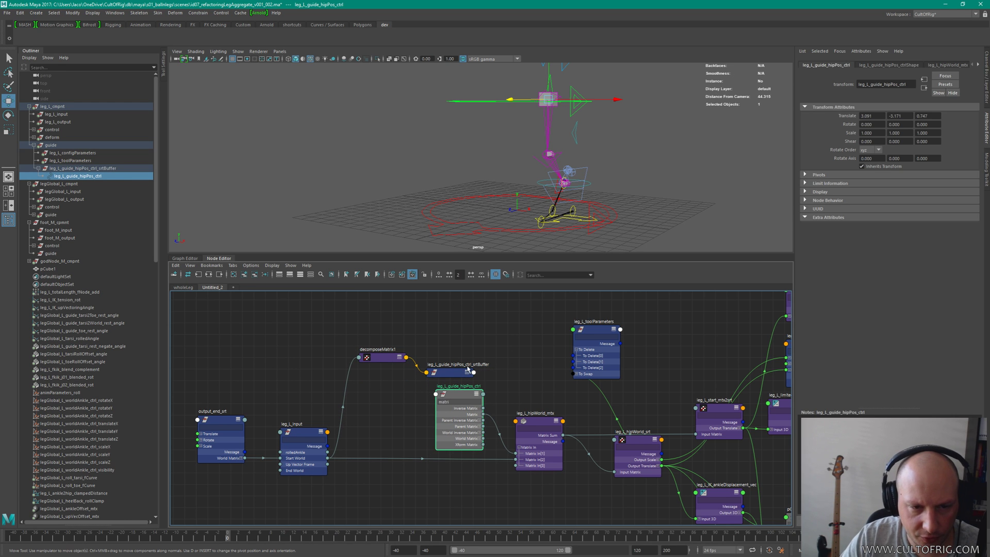
Step: Expand decomposeMatrix1 and connect its Message output to To Delete[0] of leg_L_toolParameters
{"action": "scroll", "coordinate": [493, 379], "scroll_direction": "up", "scroll_amount": 2}
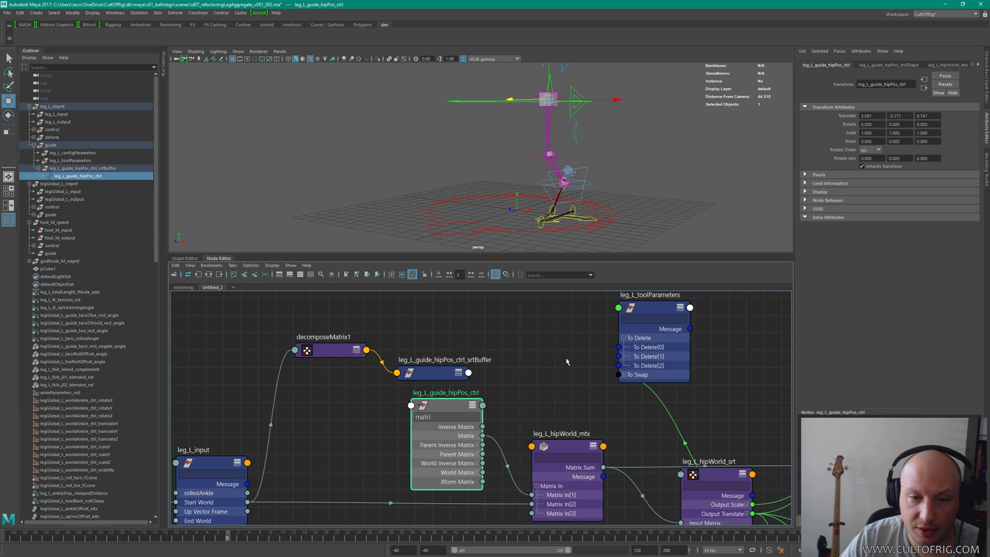
{"action": "left_click", "coordinate": [330, 350]}
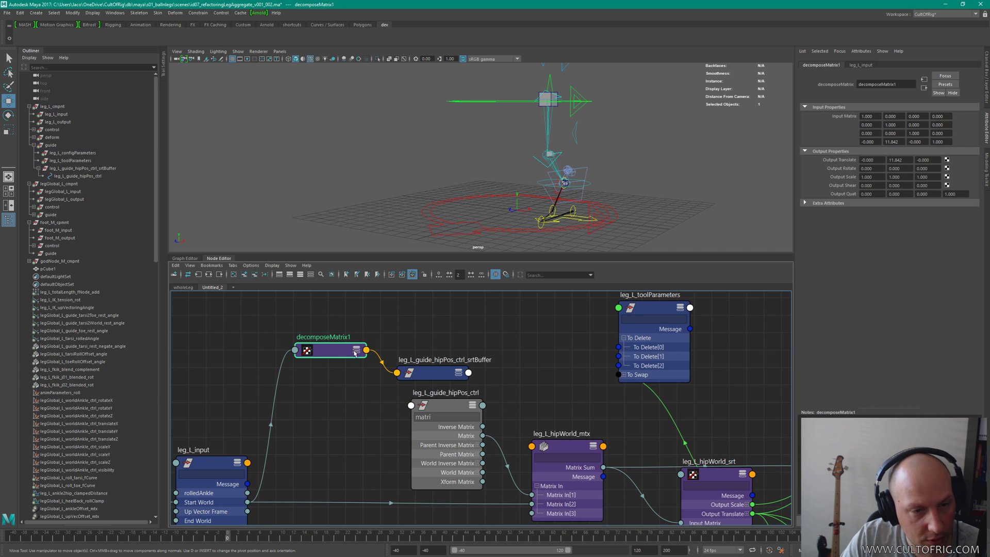
{"action": "left_click", "coordinate": [356, 350]}
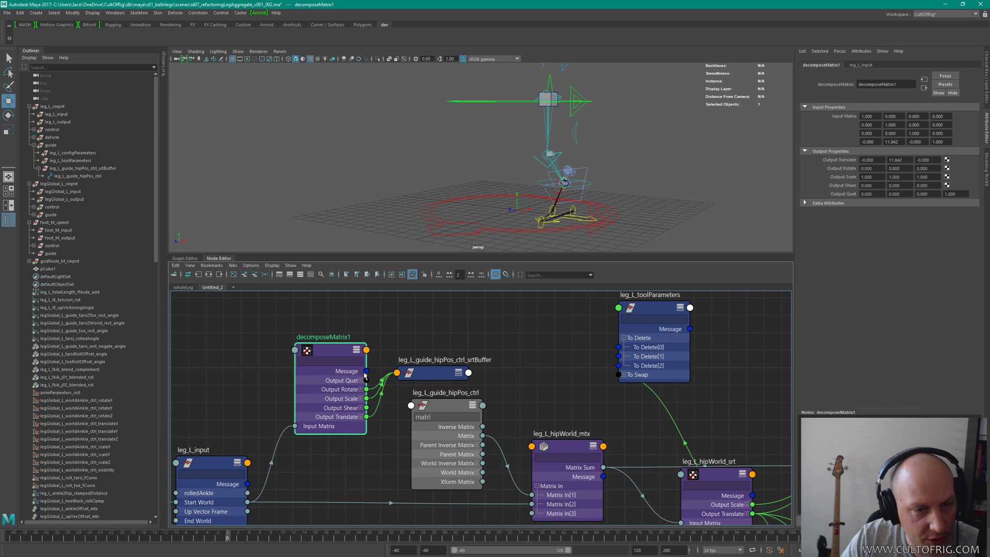
{"action": "left_click_drag", "start_coordinate": [366, 371], "coordinate": [677, 342]}
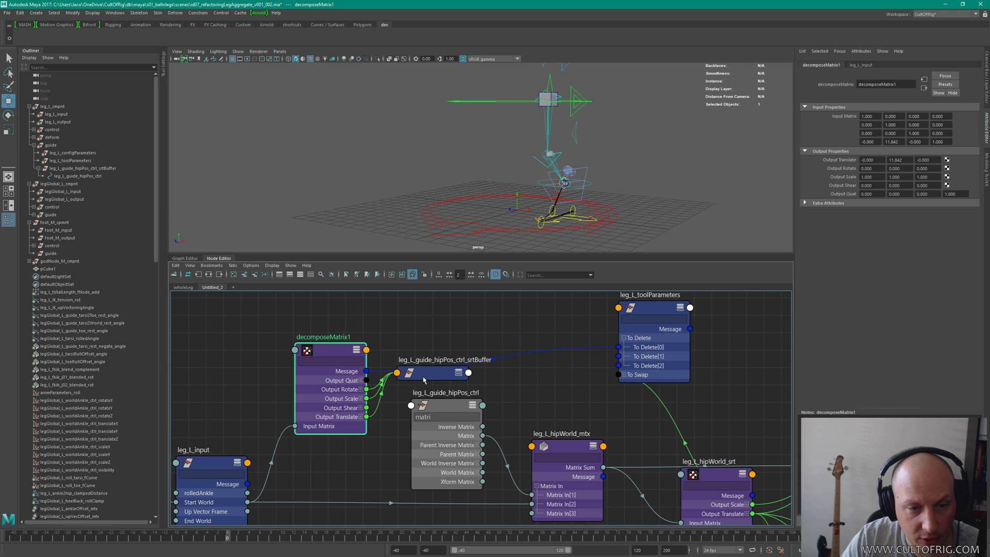
Step: Shift leg_L_guide_hipPos_ctrl_srtBuffer upward in the graph and show all of its attributes, including Message
{"action": "left_click_drag", "start_coordinate": [436, 377], "coordinate": [437, 314]}
{"action": "left_click", "coordinate": [468, 338]}
{"action": "key", "text": "3"}
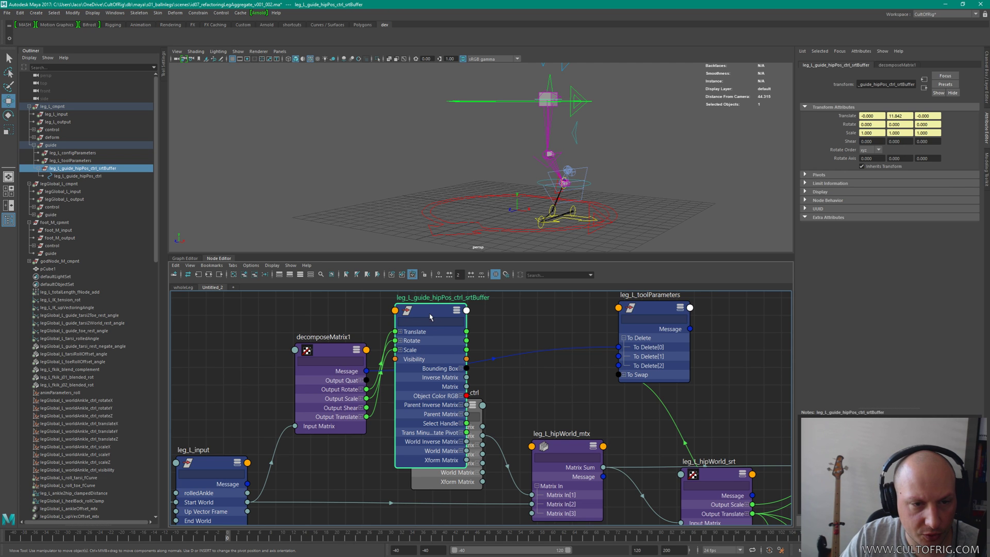
{"action": "right_click", "coordinate": [430, 315]}
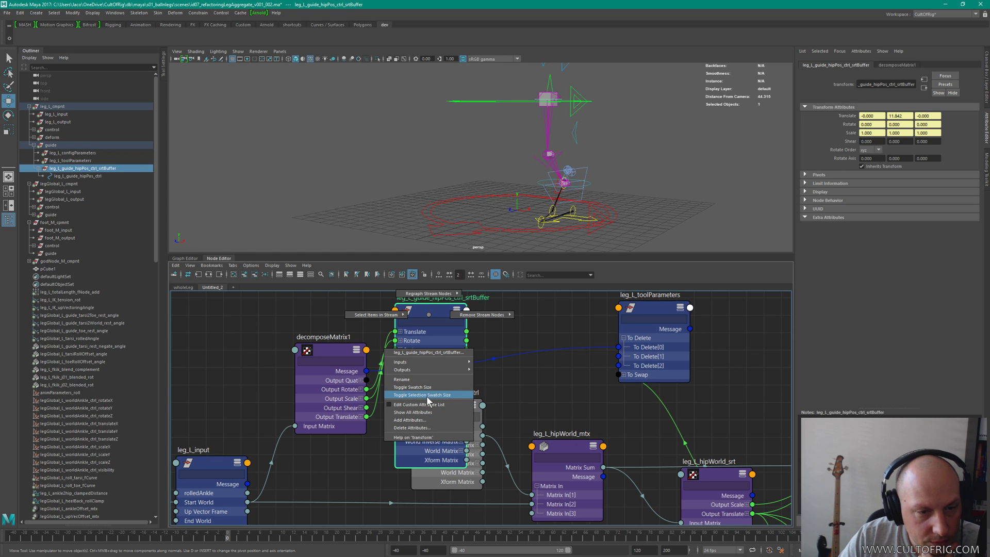
{"action": "left_click", "coordinate": [431, 412]}
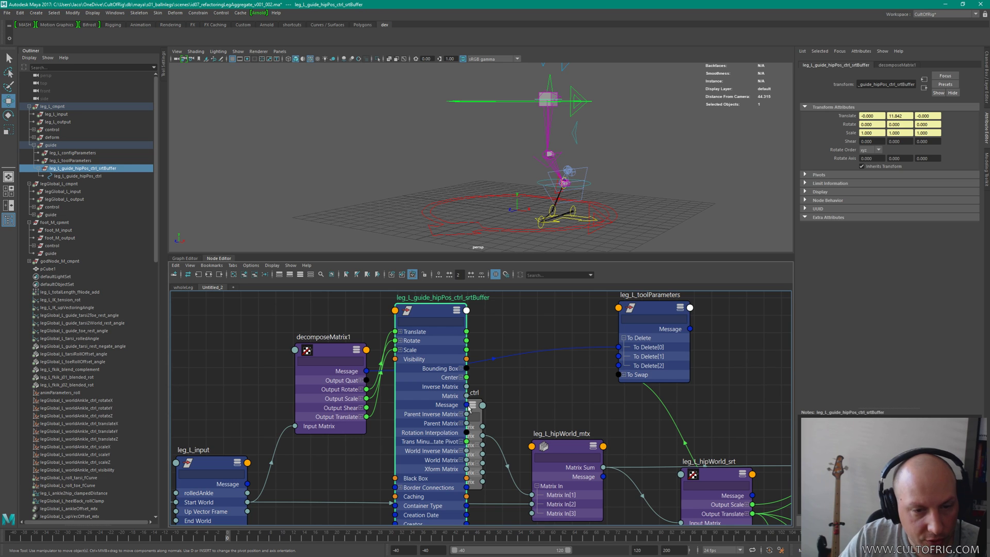
Step: Connect the Message outputs of leg_L_guide_hipPos_ctrl_srtBuffer and leg_L_guide_hipPos_ctrl to To Delete[1] and To Delete[2] of leg_L_toolParameters, respectively
{"action": "left_click_drag", "start_coordinate": [467, 406], "coordinate": [618, 356]}
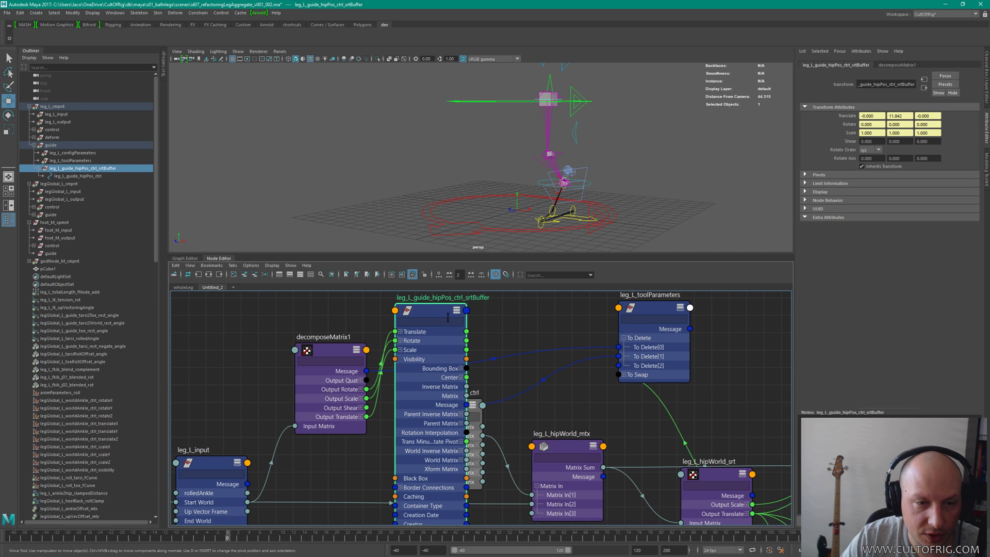
{"action": "key", "text": "1"}
{"action": "left_click", "coordinate": [453, 403]}
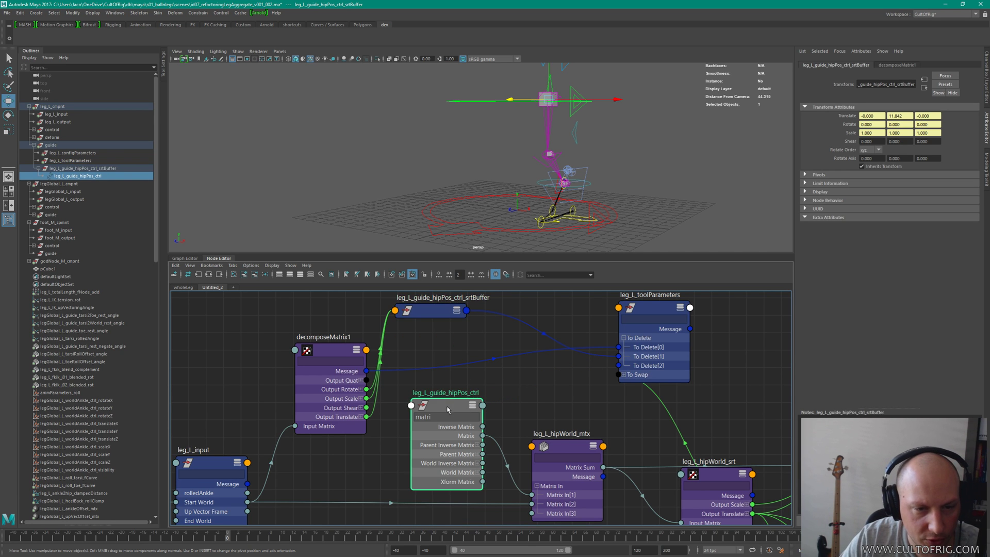
{"action": "key", "text": "BackSpace"}
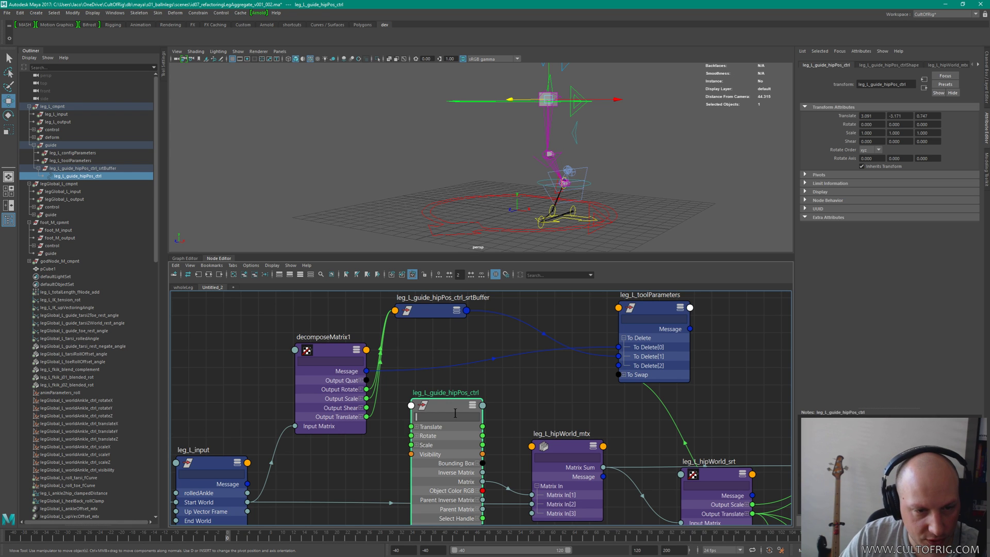
{"action": "left_click", "coordinate": [530, 380]}
{"action": "left_click", "coordinate": [444, 412]}
{"action": "mouse_move", "coordinate": [444, 412]}
{"action": "left_mouse_down"}
{"action": "mouse_move", "coordinate": [456, 323]}
{"action": "mouse_move", "coordinate": [431, 355]}
{"action": "mouse_move", "coordinate": [438, 402]}
{"action": "left_mouse_up"}
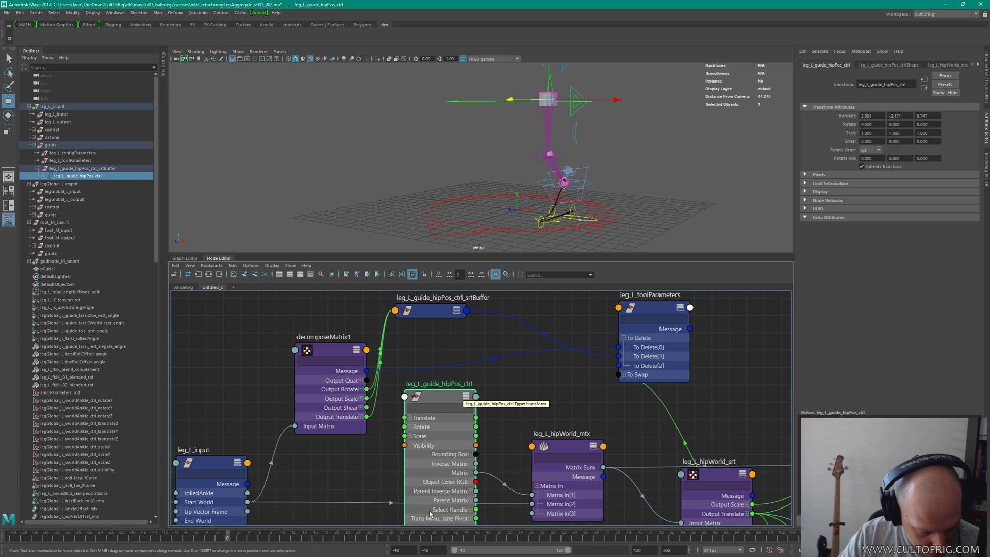
{"action": "right_click", "coordinate": [439, 395]}
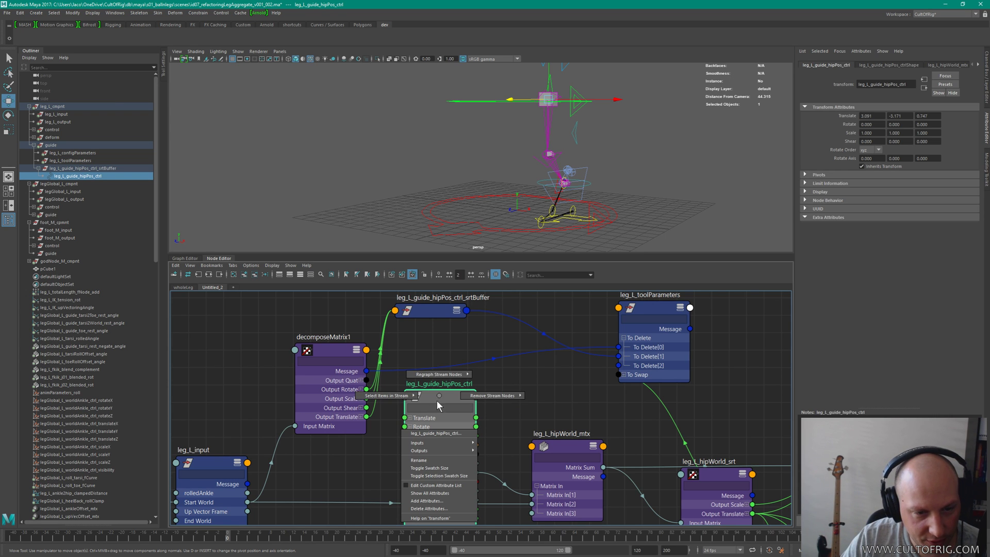
{"action": "left_click", "coordinate": [440, 495]}
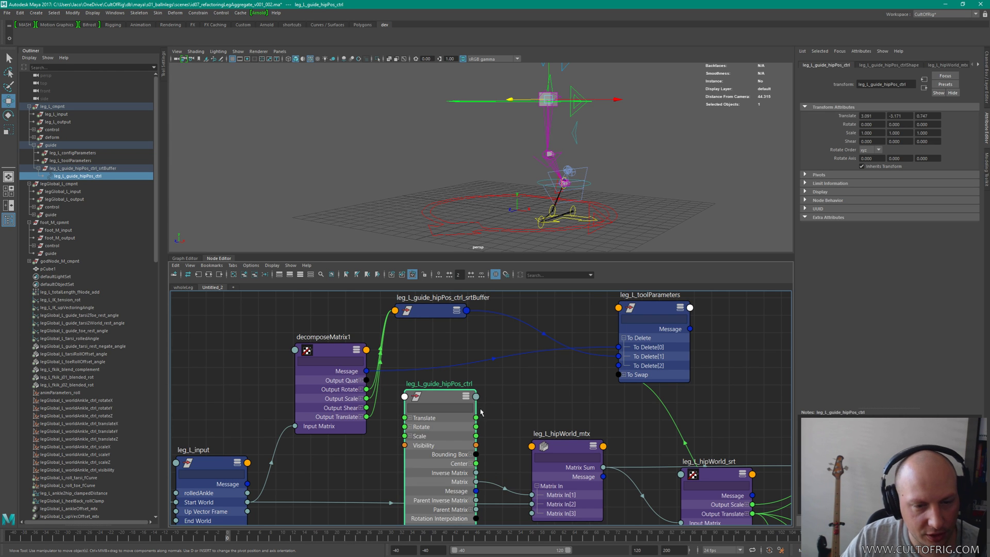
{"action": "left_click_drag", "start_coordinate": [477, 490], "coordinate": [619, 365]}
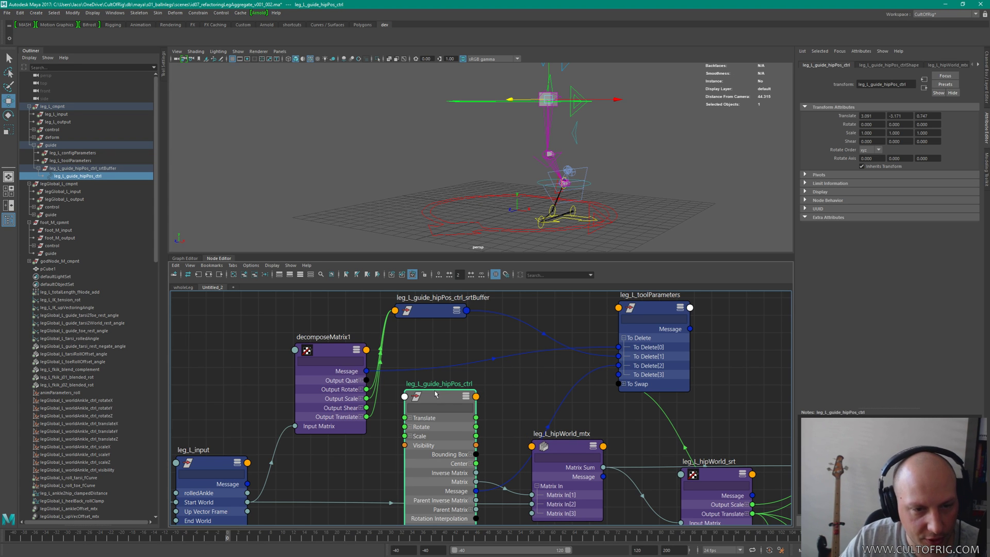
Step: Collapse leg_L_guide_hipPos_ctrl and tidy the graph, placing it just below its srtBuffer with decomposeMatrix1 raised slightly beside them
{"action": "left_click_drag", "start_coordinate": [438, 396], "coordinate": [452, 386]}
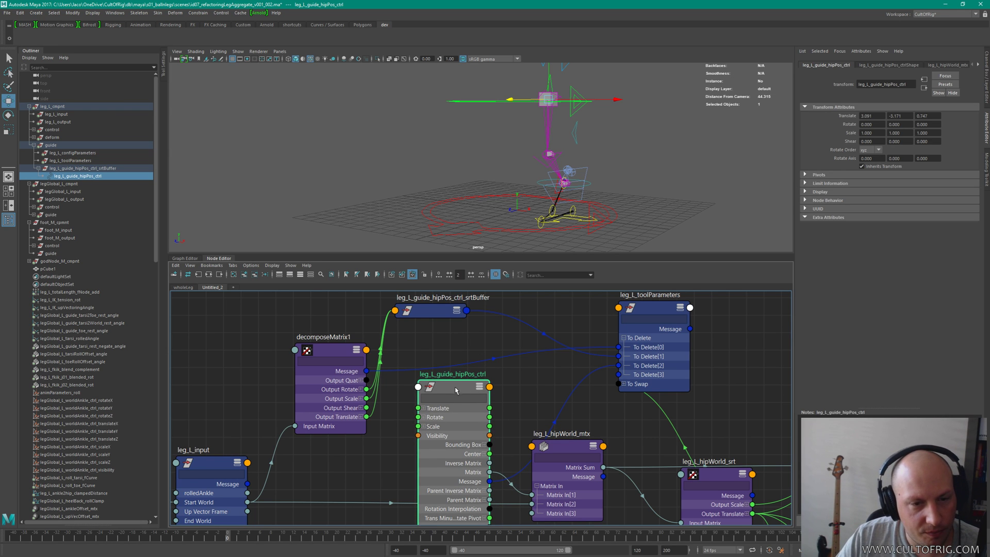
{"action": "key", "text": "1"}
{"action": "left_click_drag", "start_coordinate": [469, 387], "coordinate": [460, 404]}
{"action": "middle_click_drag", "start_coordinate": [421, 318], "coordinate": [392, 355]}
{"action": "left_click_drag", "start_coordinate": [392, 352], "coordinate": [410, 419]}
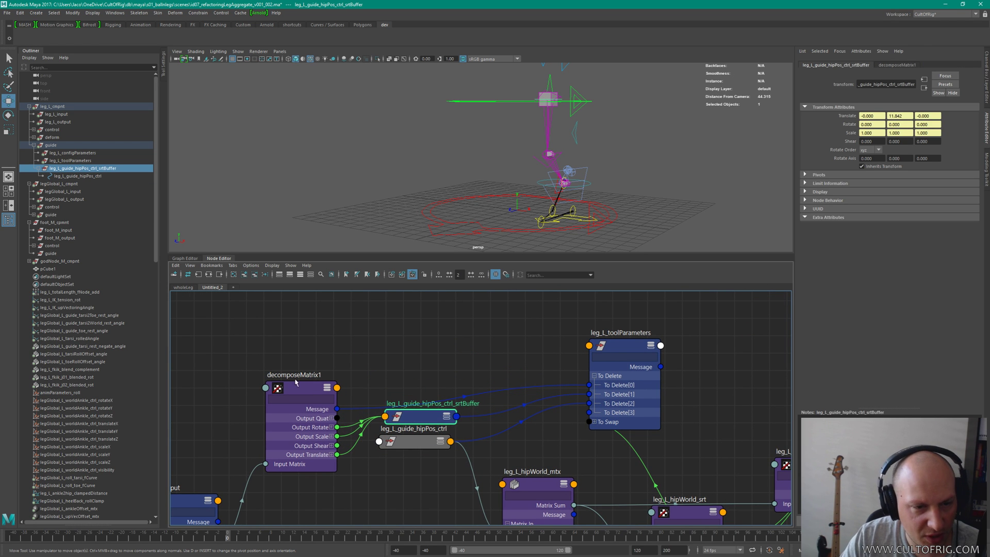
{"action": "left_click_drag", "start_coordinate": [301, 394], "coordinate": [307, 374]}
{"action": "left_click_drag", "start_coordinate": [438, 417], "coordinate": [441, 447]}
Step: Rename the decomposeMatrix1 node as leg_L_guide_hipInput_srt
{"action": "middle_click_drag", "start_coordinate": [440, 423], "coordinate": [682, 304]}
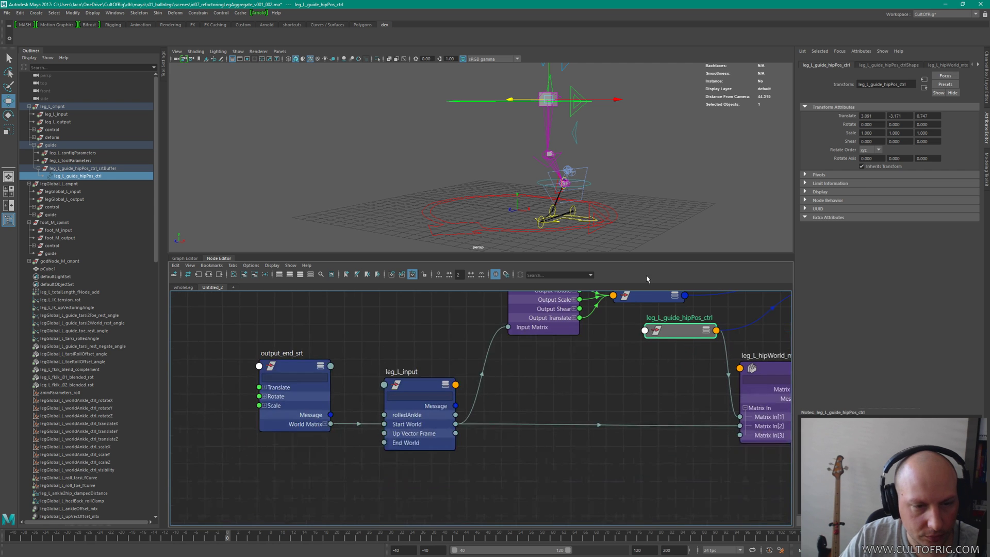
{"action": "middle_click_drag", "start_coordinate": [582, 404], "coordinate": [490, 490]}
{"action": "scroll", "coordinate": [490, 408], "scroll_direction": "down", "scroll_amount": 4}
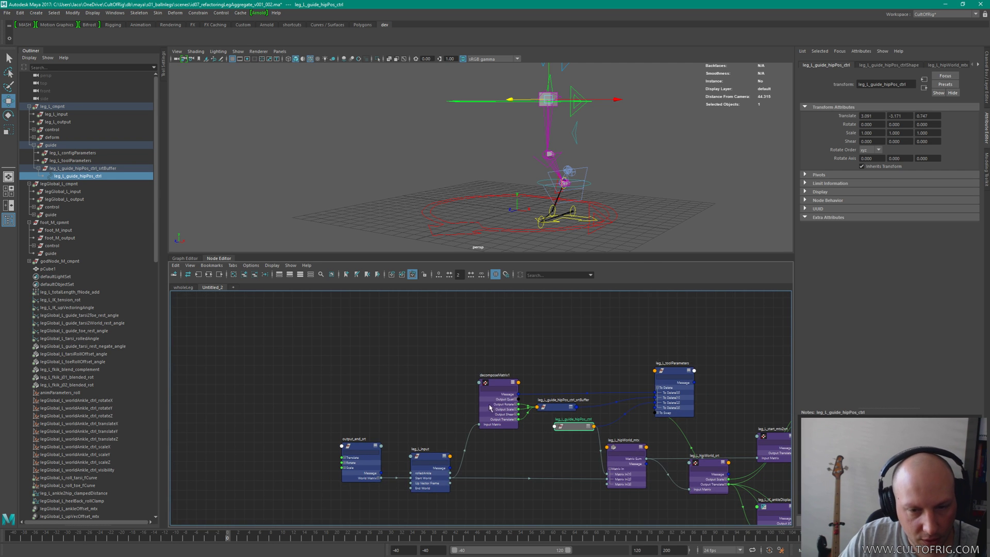
{"action": "middle_click_drag", "start_coordinate": [441, 403], "coordinate": [396, 366]}
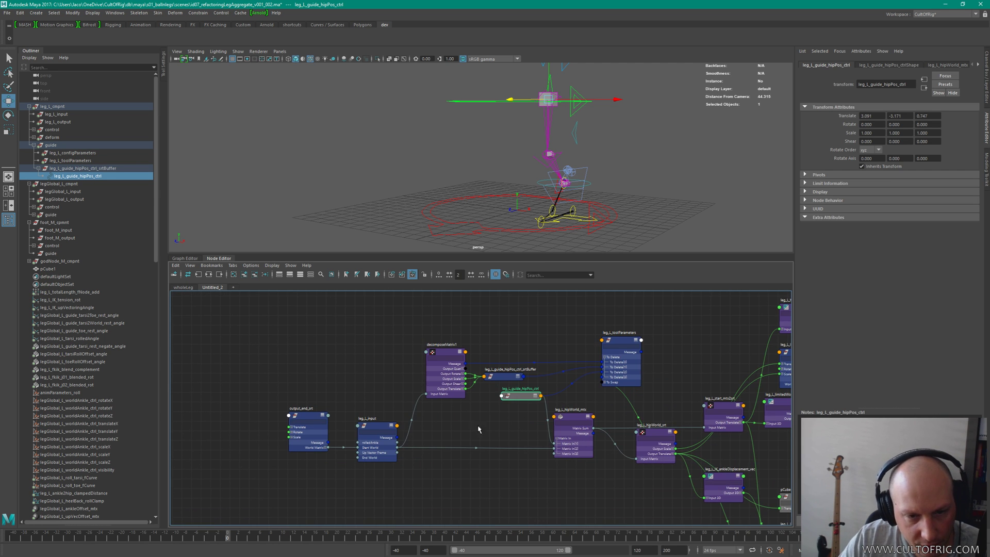
{"action": "left_click", "coordinate": [413, 418]}
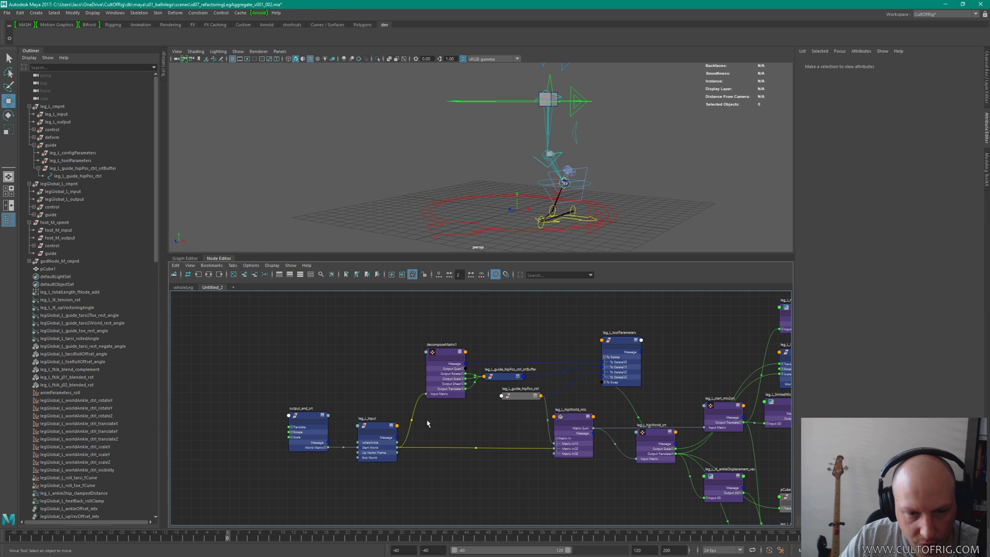
{"action": "left_click", "coordinate": [445, 361]}
{"action": "scroll", "coordinate": [464, 356], "scroll_direction": "up", "scroll_amount": 3}
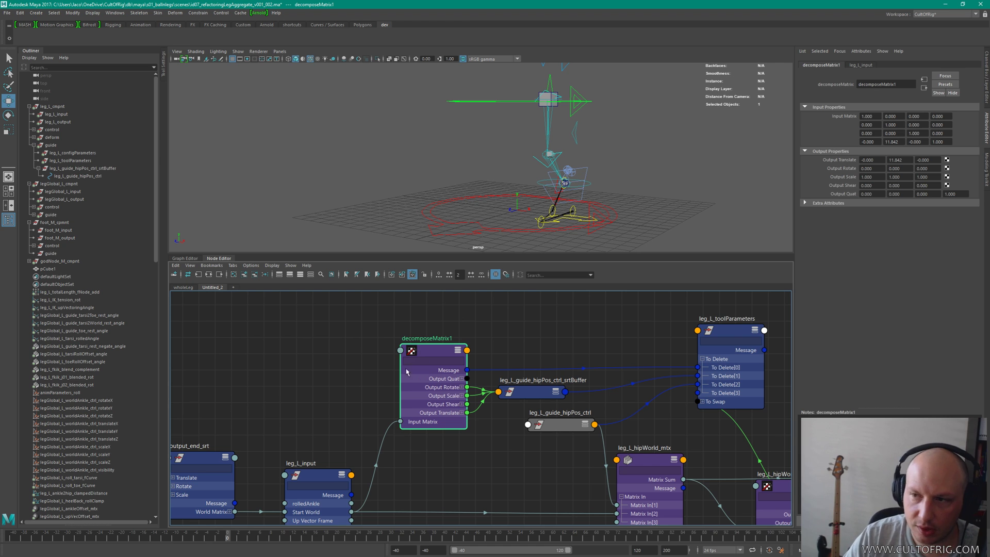
{"action": "left_click", "coordinate": [436, 334]}
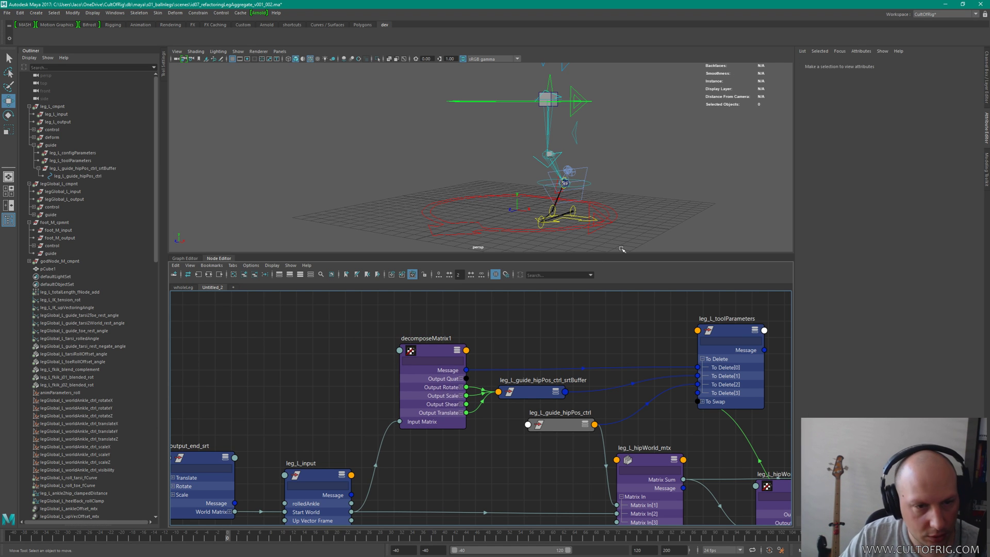
{"action": "double_click", "coordinate": [442, 338]}
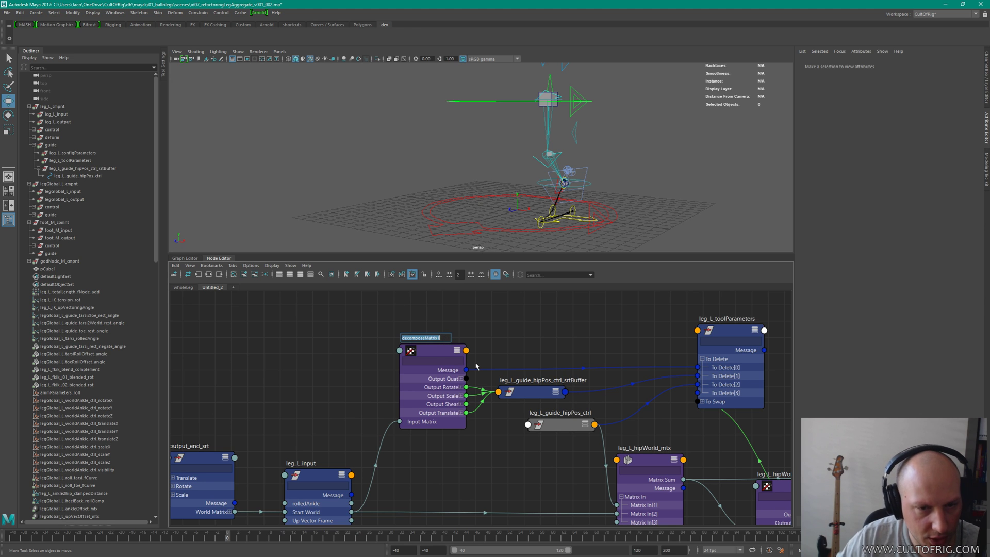
{"action": "type", "text": "leg_L_guide_"}
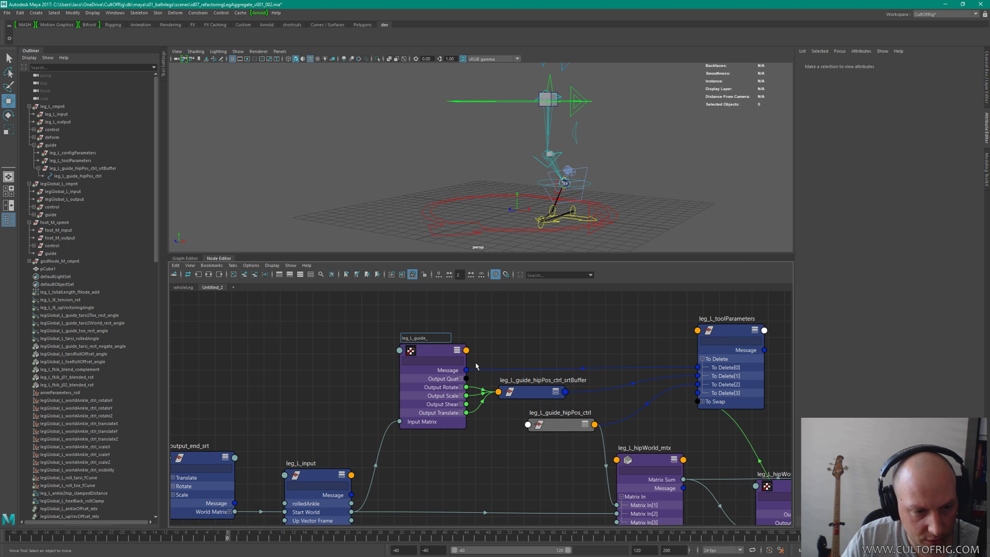
{"action": "type", "text": "hipInput"}
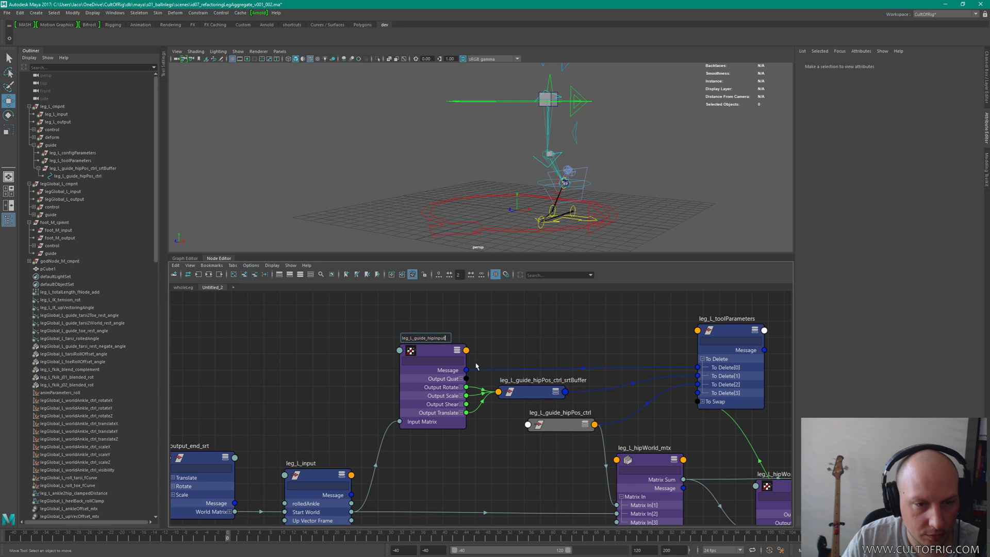
{"action": "type", "text": "_srt"}
{"action": "key", "text": "Return"}
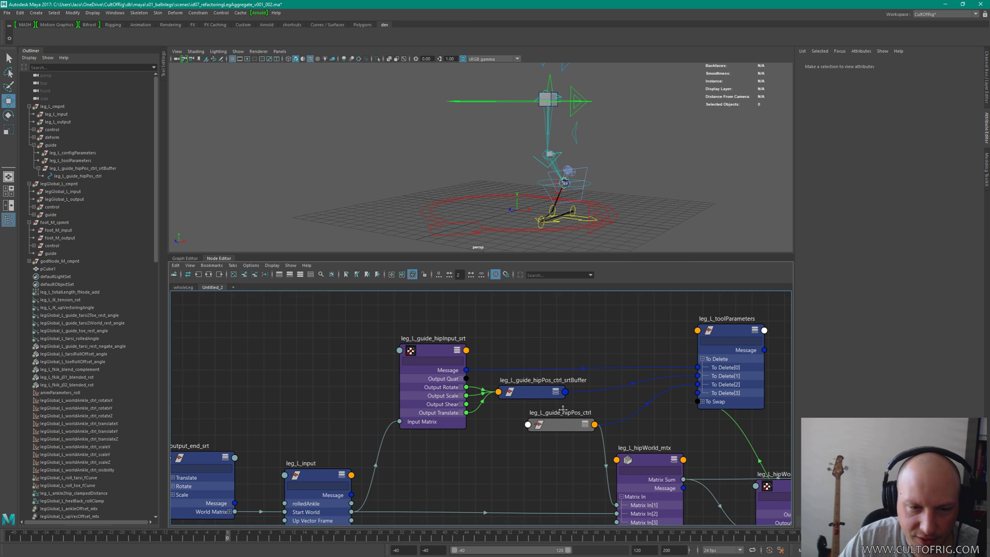
{"action": "middle_click_drag", "start_coordinate": [491, 345], "coordinate": [394, 323], "text": "alt"}
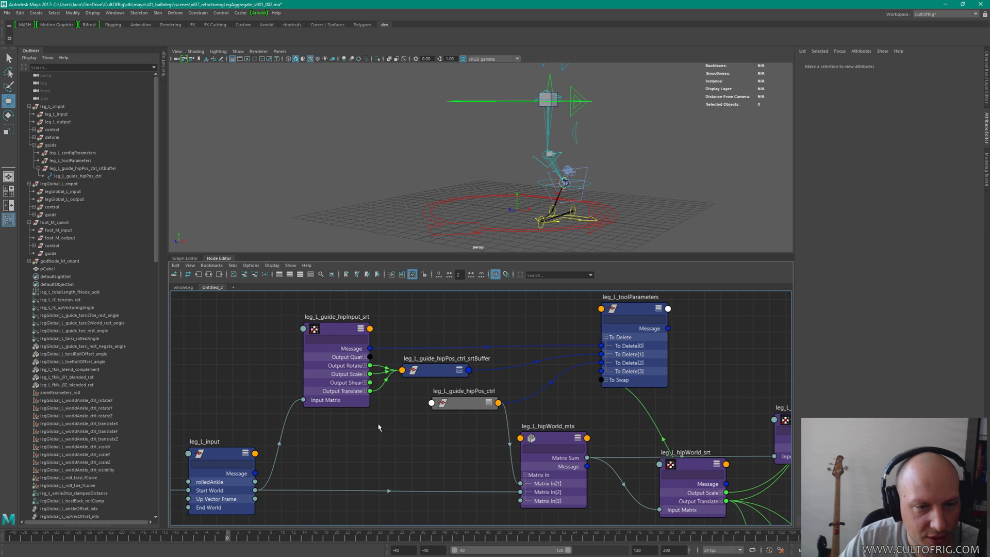
{"action": "scroll", "coordinate": [429, 330], "scroll_direction": "up", "scroll_amount": 3}
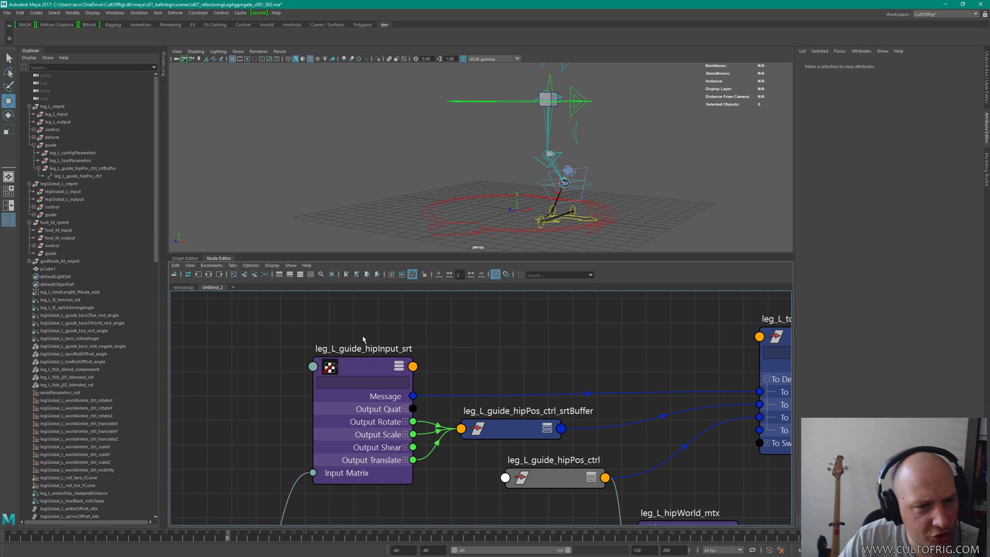
{"action": "scroll", "coordinate": [431, 340], "scroll_direction": "up", "scroll_amount": 2}
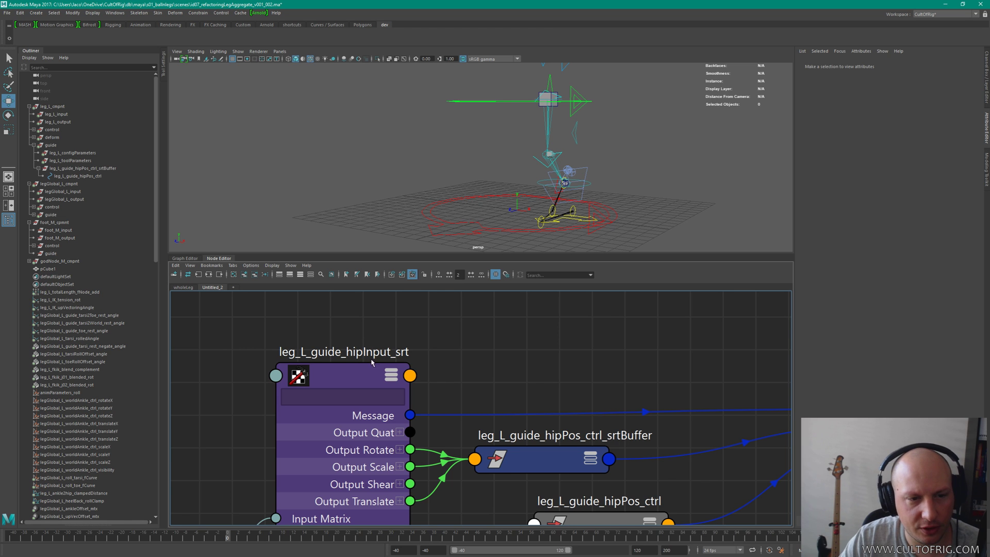
{"action": "middle_click_drag", "start_coordinate": [542, 350], "coordinate": [531, 345], "text": "alt"}
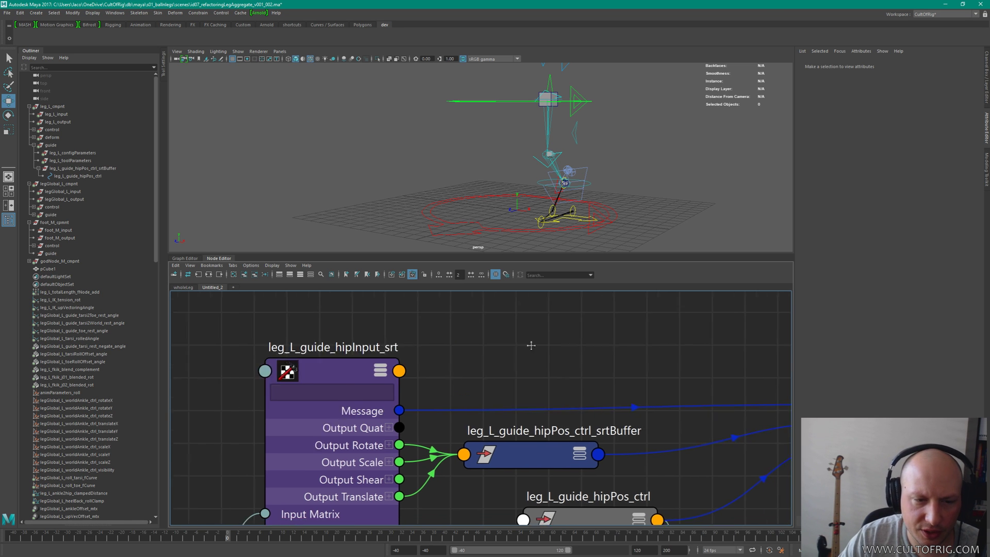
{"action": "scroll", "coordinate": [531, 346], "scroll_direction": "down", "scroll_amount": 5}
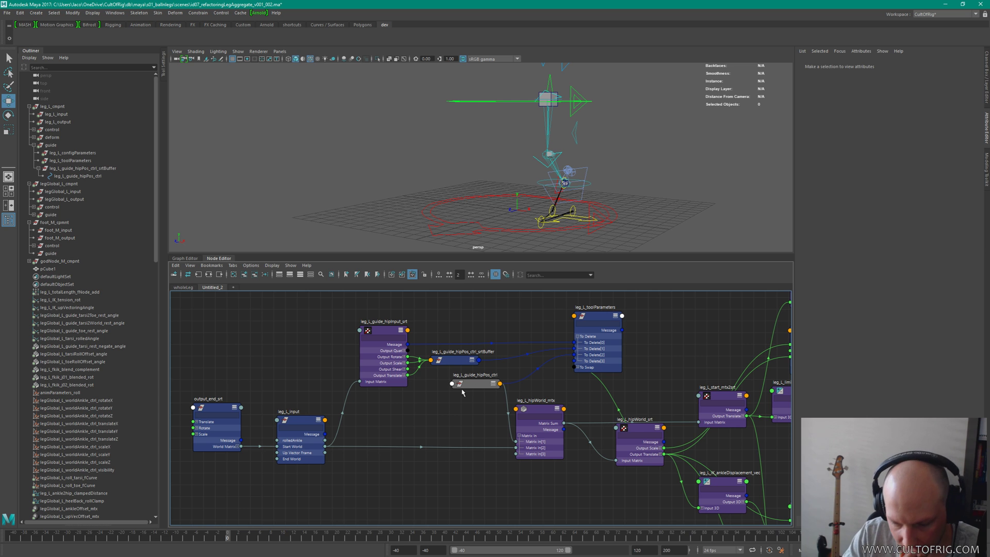
{"action": "middle_click_drag", "start_coordinate": [674, 354], "coordinate": [623, 351], "text": "alt"}
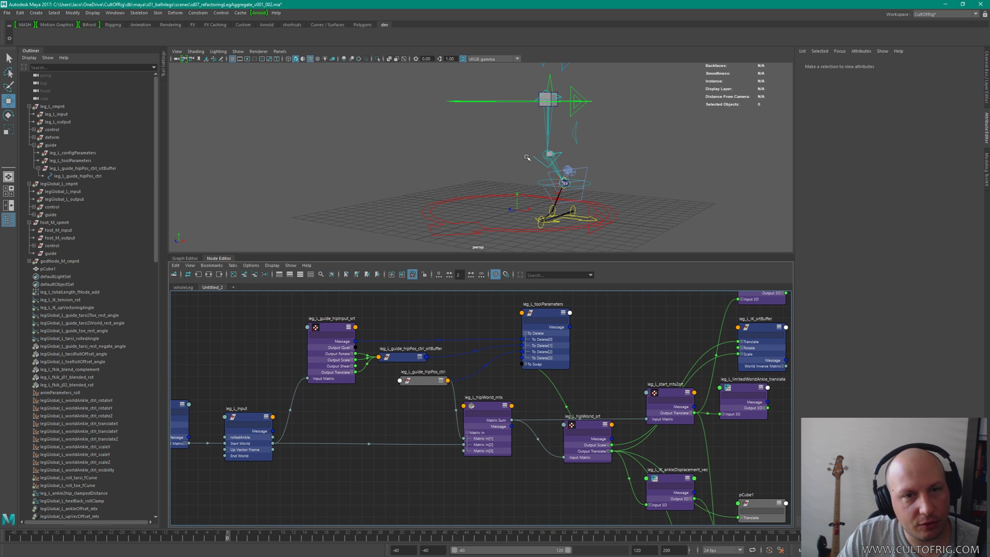
Step: Select the hip position guide's srtBuffer and its control in turn and examine their placement on the leg in the viewport
{"action": "left_click", "coordinate": [73, 169]}
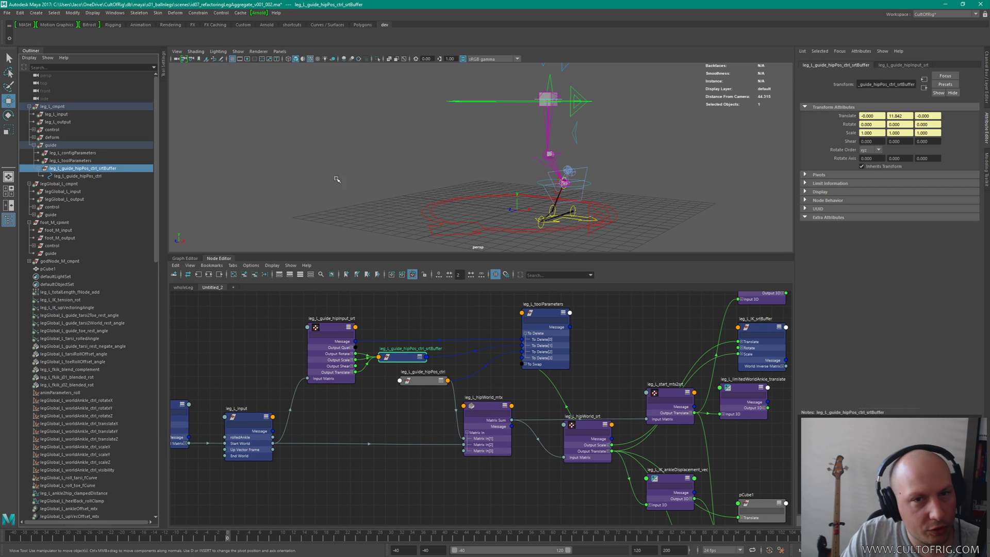
{"action": "left_click_drag", "start_coordinate": [336, 179], "coordinate": [554, 106], "text": "alt"}
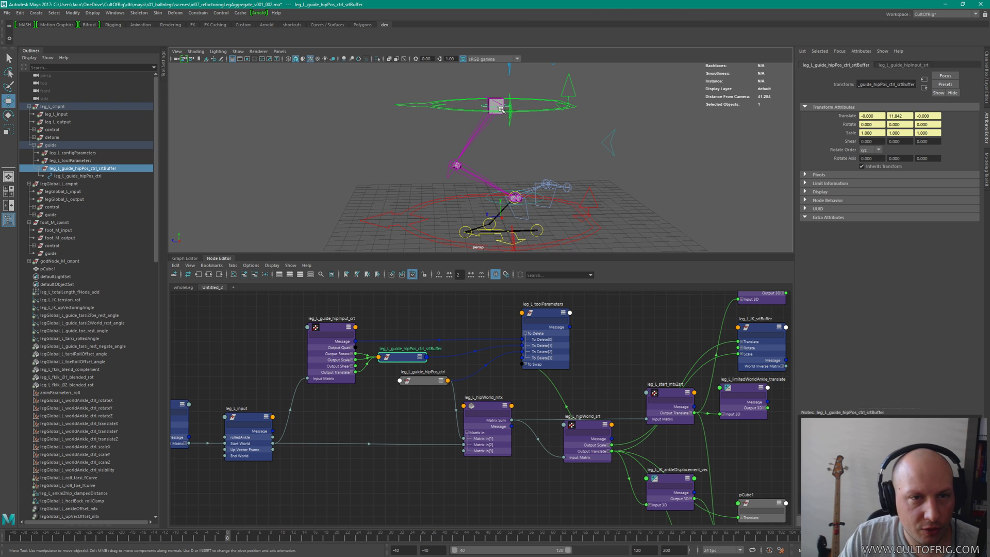
{"action": "left_click", "coordinate": [96, 161]}
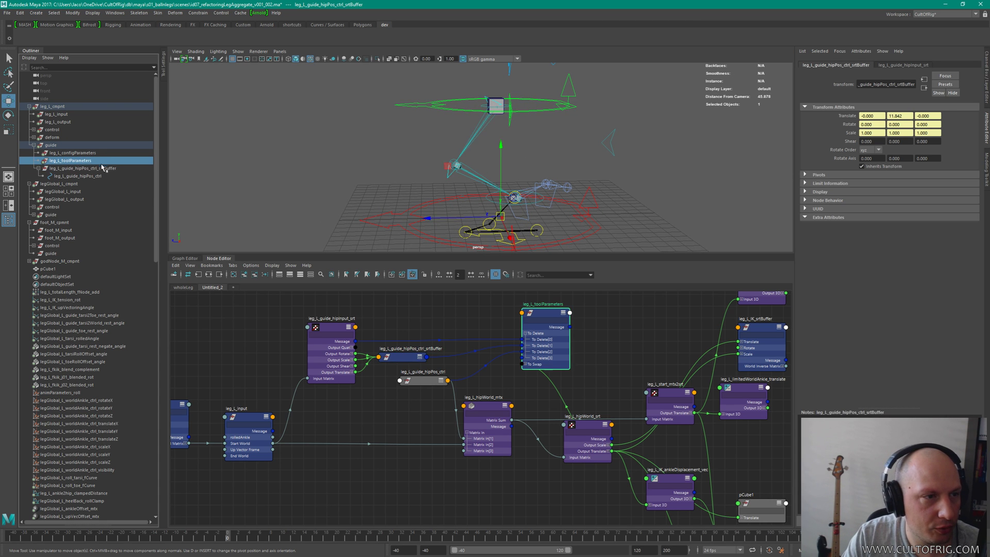
{"action": "left_click", "coordinate": [102, 168]}
{"action": "left_click_drag", "start_coordinate": [503, 108], "coordinate": [461, 101], "text": "alt"}
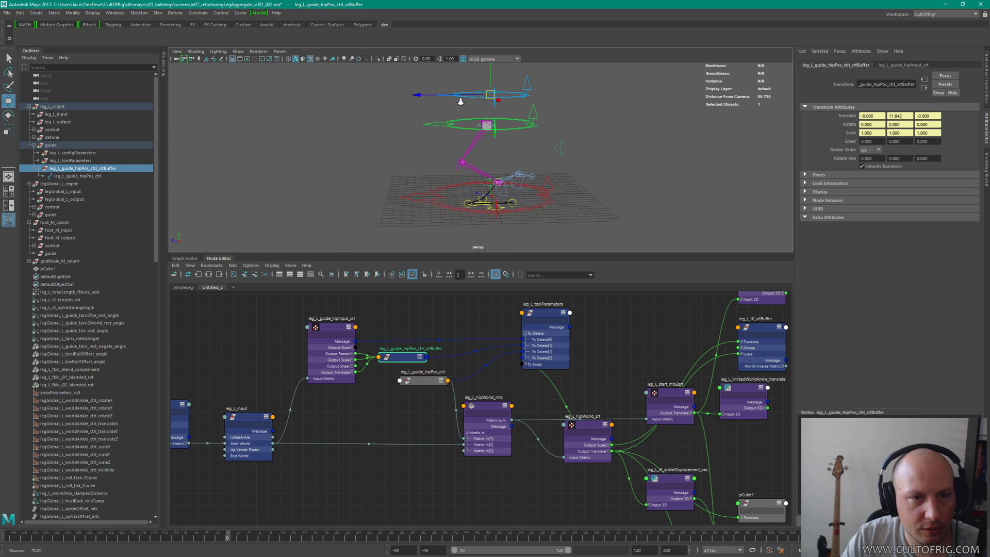
{"action": "right_click_drag", "start_coordinate": [460, 102], "coordinate": [457, 102], "text": "alt"}
{"action": "left_click_drag", "start_coordinate": [633, 319], "coordinate": [611, 356]}
{"action": "left_click", "coordinate": [423, 380]}
{"action": "mouse_move", "coordinate": [490, 128]}
{"action": "left_mouse_down"}
{"action": "mouse_move", "coordinate": [503, 140]}
{"action": "mouse_move", "coordinate": [495, 131]}
{"action": "left_mouse_up"}
{"action": "left_click_drag", "start_coordinate": [493, 169], "coordinate": [492, 135], "text": "alt"}
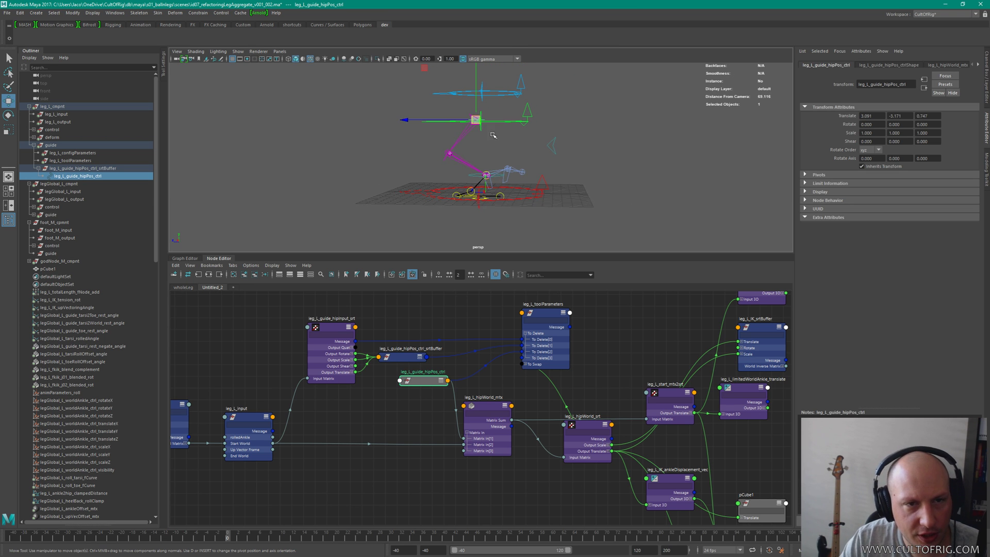
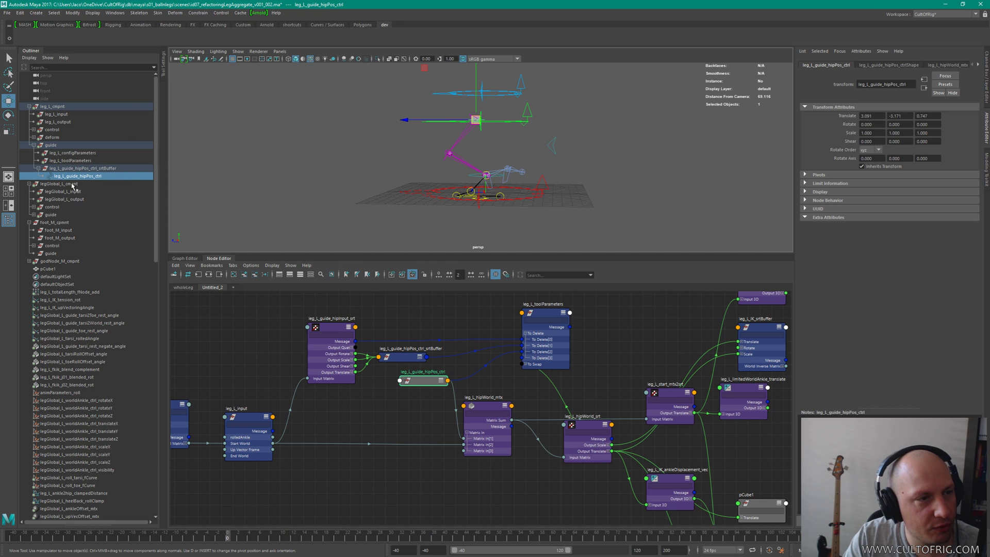
Step: Select legGlobal_L_guide_global_ctrl at the foot, move it slightly to test the rig, and undo the move
{"action": "left_click_drag", "start_coordinate": [528, 168], "coordinate": [569, 165], "text": "alt"}
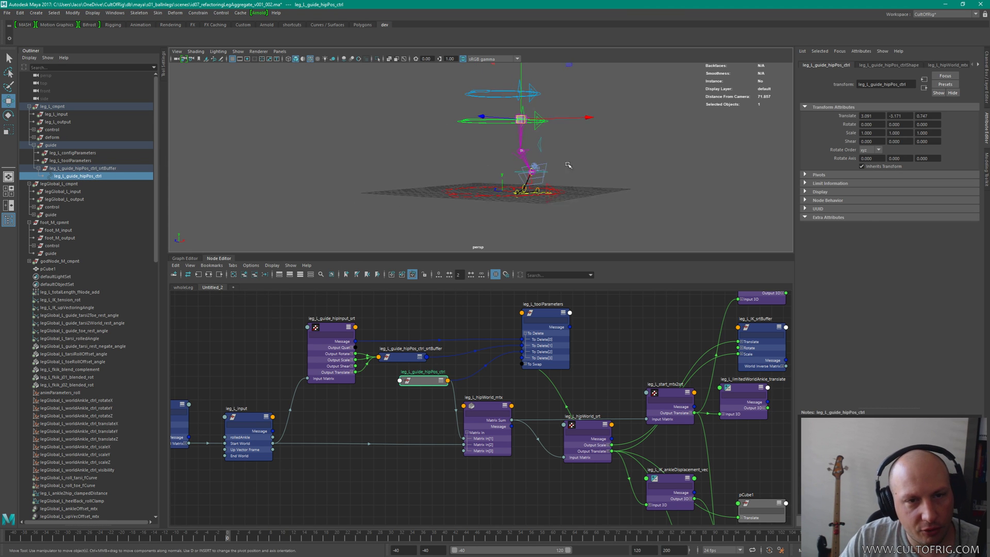
{"action": "right_click_drag", "start_coordinate": [569, 165], "coordinate": [627, 125], "text": "alt"}
{"action": "left_click_drag", "start_coordinate": [592, 151], "coordinate": [601, 170], "text": "alt"}
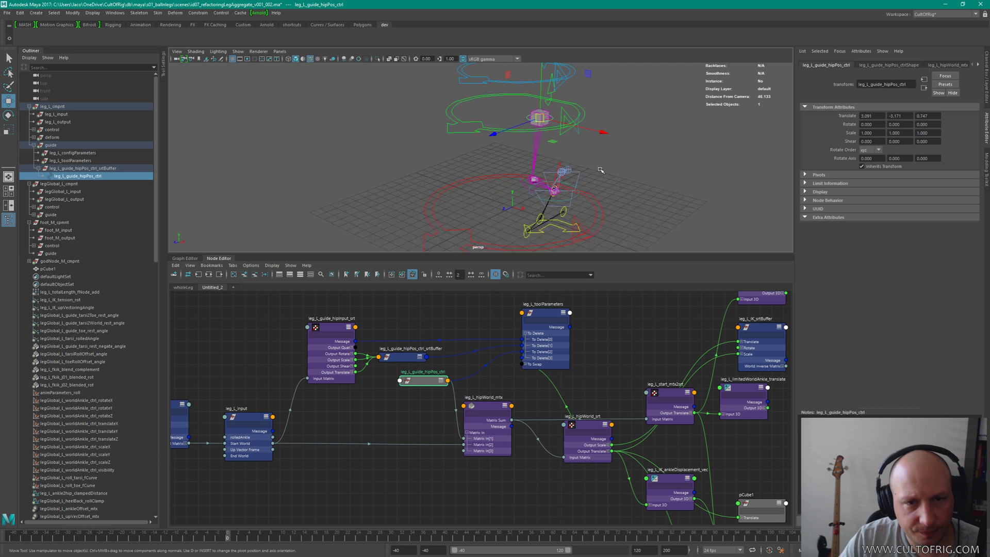
{"action": "right_click_drag", "start_coordinate": [601, 170], "coordinate": [611, 176], "text": "alt"}
{"action": "middle_click_drag", "start_coordinate": [611, 176], "coordinate": [593, 161], "text": "alt"}
{"action": "left_click", "coordinate": [577, 212]}
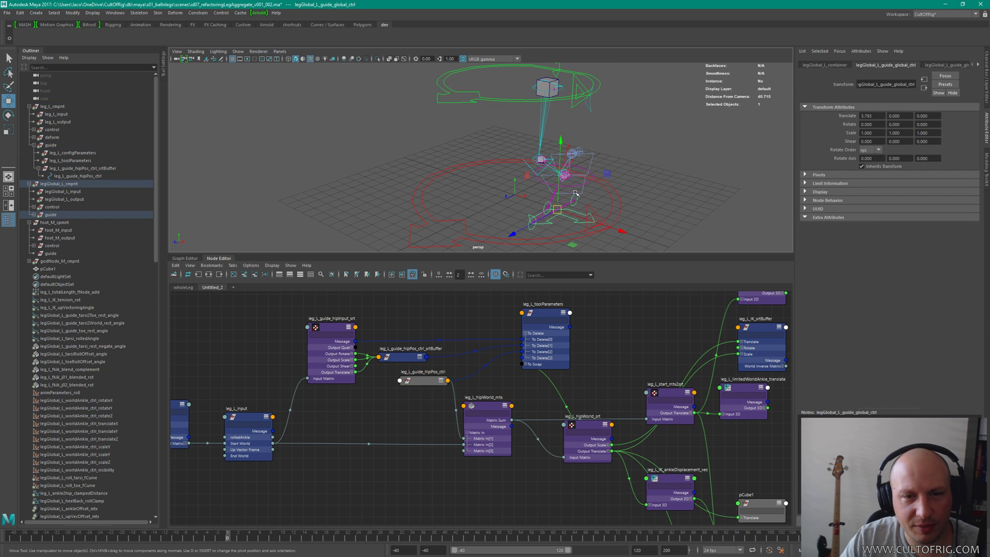
{"action": "mouse_move", "coordinate": [558, 209]}
{"action": "left_mouse_down"}
{"action": "mouse_move", "coordinate": [602, 217]}
{"action": "mouse_move", "coordinate": [561, 208]}
{"action": "left_mouse_up"}
{"action": "key", "text": "ctrl+z"}
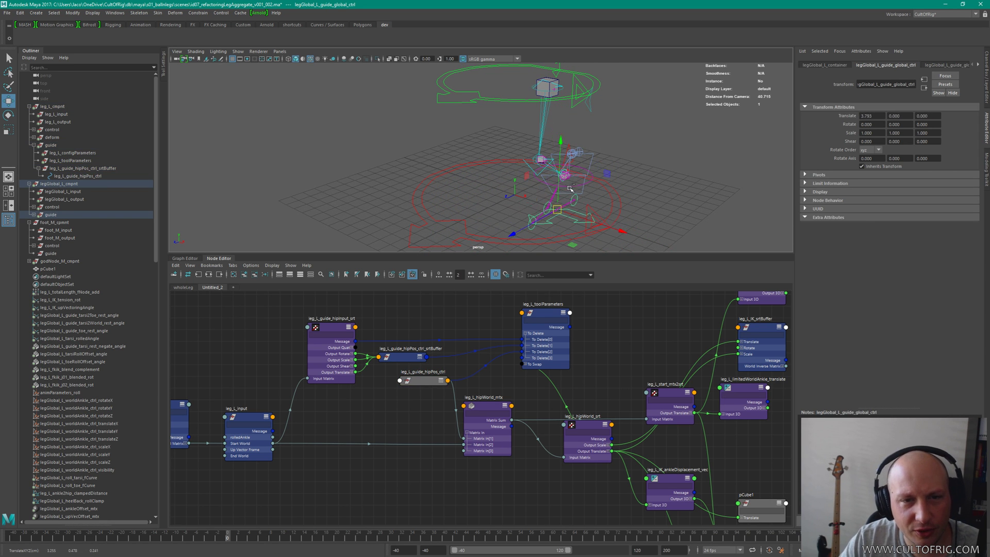
Step: Examine the leg from several angles, trying selections around legGlobal_L_guide_global_ctrl and undoing them
{"action": "left_click_drag", "start_coordinate": [626, 180], "coordinate": [618, 226], "text": "alt"}
{"action": "left_click", "coordinate": [546, 159]}
{"action": "left_click", "coordinate": [673, 202]}
{"action": "left_click", "coordinate": [567, 215]}
{"action": "key", "text": "ctrl+z"}
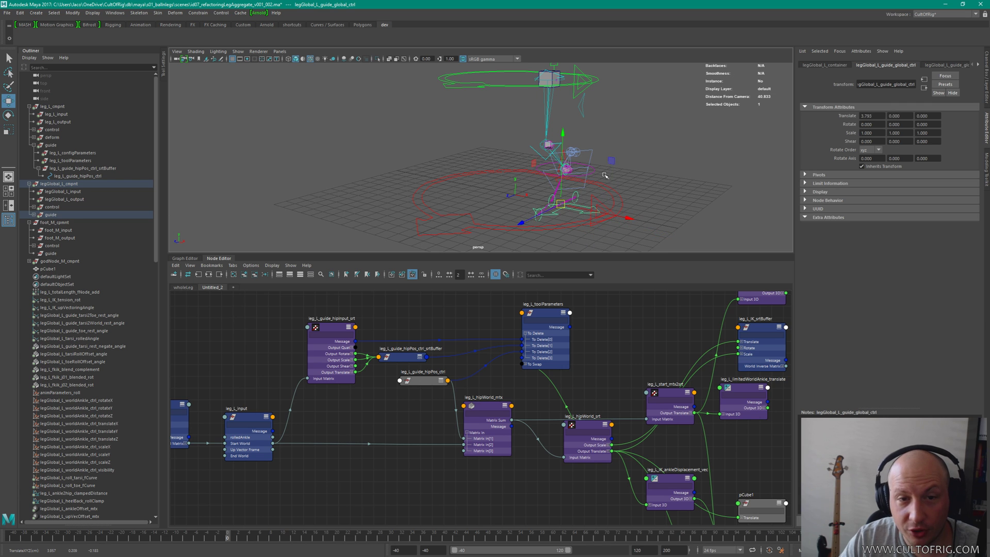
{"action": "left_click_drag", "start_coordinate": [632, 110], "coordinate": [526, 118], "text": "alt"}
{"action": "left_click", "coordinate": [559, 122]}
{"action": "key", "text": "ctrl+z"}
Step: Select godNode_M_master_ctrl, move it to test how the whole rig follows, and undo back to legGlobal_L_guide_global_ctrl
{"action": "left_click", "coordinate": [593, 231]}
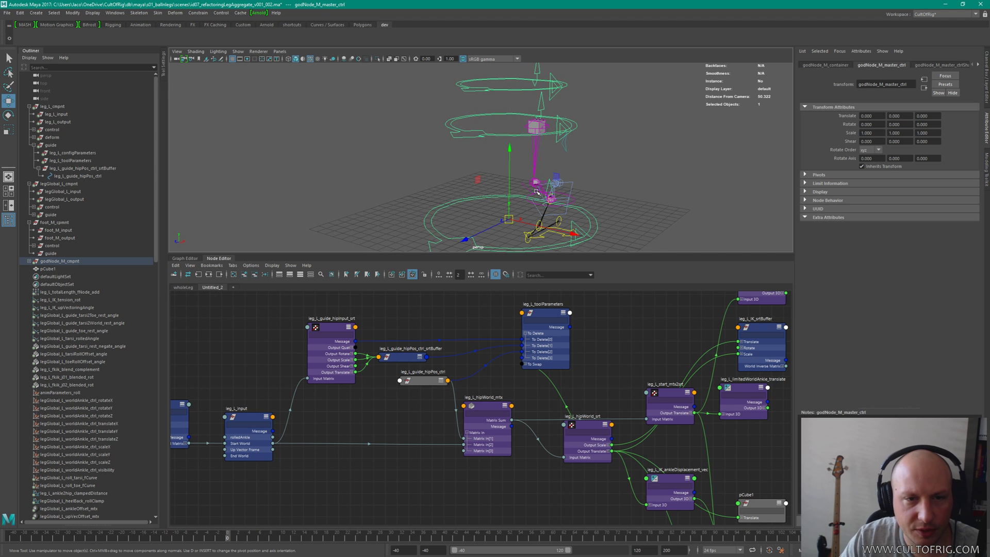
{"action": "left_click_drag", "start_coordinate": [507, 217], "coordinate": [535, 170]}
{"action": "key", "text": "ctrl+z"}
{"action": "left_click", "coordinate": [573, 190]}
{"action": "left_click", "coordinate": [573, 189]}
{"action": "key", "text": "ctrl+z"}
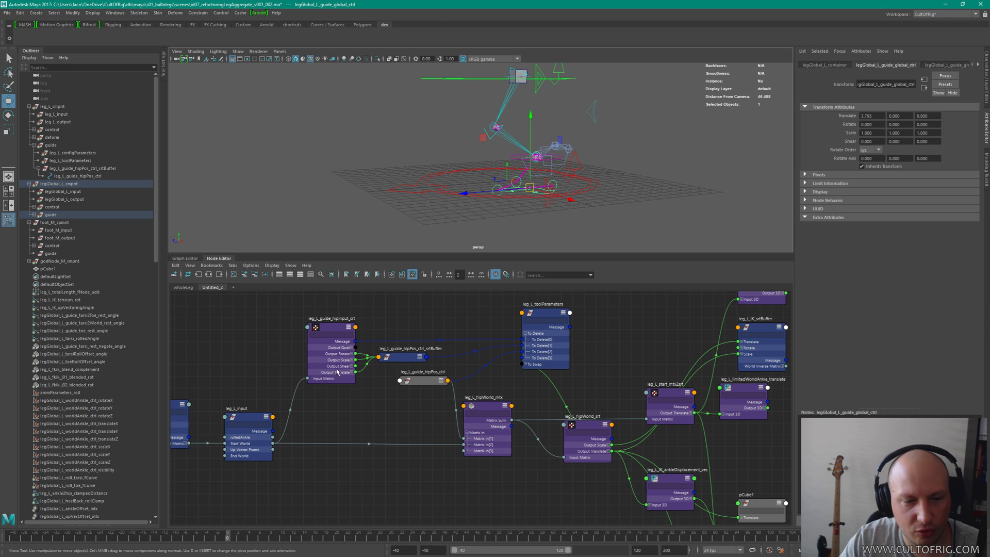
Step: Scrub the timeline forward to another leg pose, move legGlobal_L_guide_toe2Tarsi_ctrl to test its influence, and undo the move
{"action": "mouse_move", "coordinate": [229, 537]}
{"action": "left_mouse_down"}
{"action": "mouse_move", "coordinate": [173, 530]}
{"action": "mouse_move", "coordinate": [552, 536]}
{"action": "mouse_move", "coordinate": [449, 537]}
{"action": "left_mouse_up"}
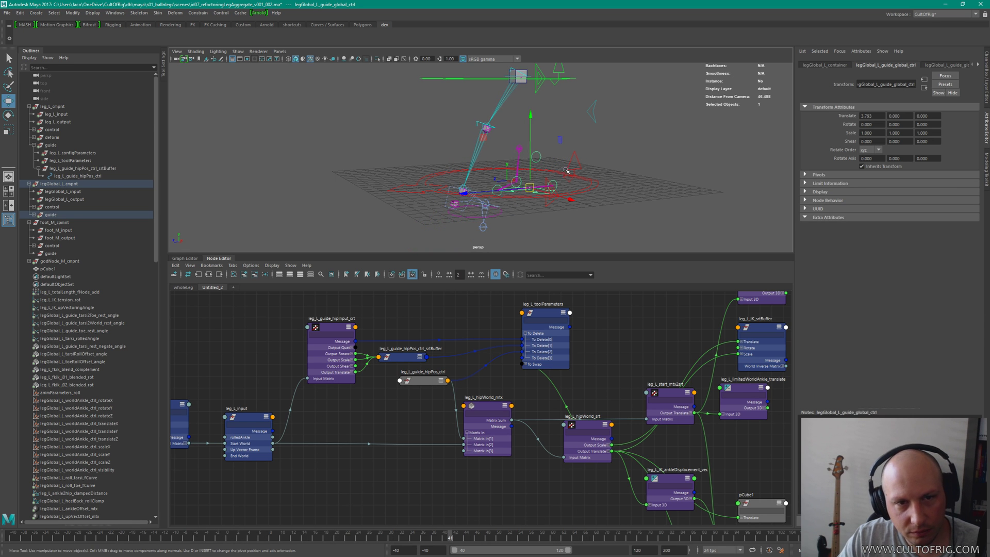
{"action": "left_click_drag", "start_coordinate": [601, 194], "coordinate": [576, 186], "text": "alt"}
{"action": "scroll", "coordinate": [541, 182], "scroll_direction": "up", "scroll_amount": 2}
{"action": "left_click", "coordinate": [536, 149]}
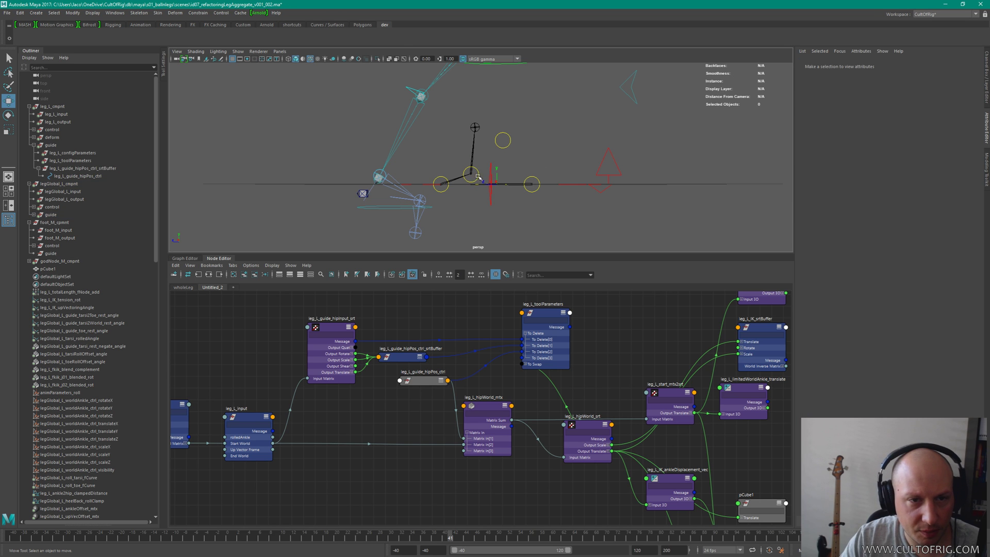
{"action": "left_click", "coordinate": [479, 176]}
{"action": "left_click_drag", "start_coordinate": [471, 174], "coordinate": [407, 227]}
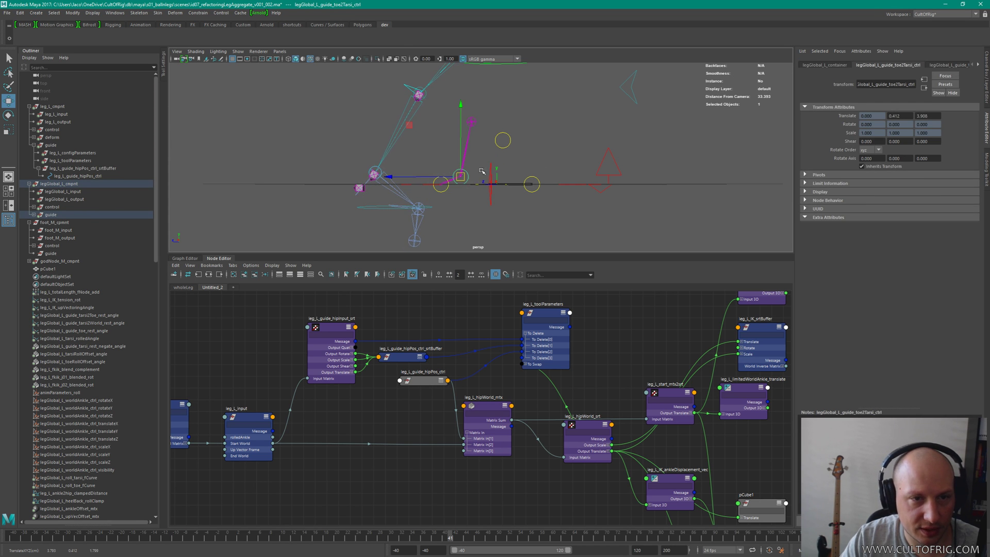
{"action": "key", "text": "ctrl+z"}
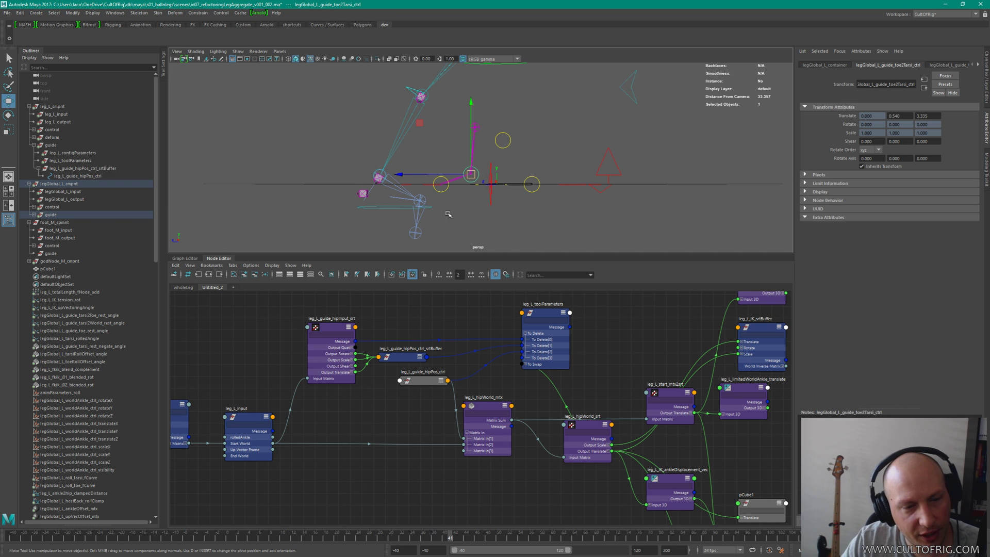
Step: Return the timeline to the earlier frame and set a key on legGlobal_L_worldAnkle_ctrl
{"action": "left_click", "coordinate": [228, 539]}
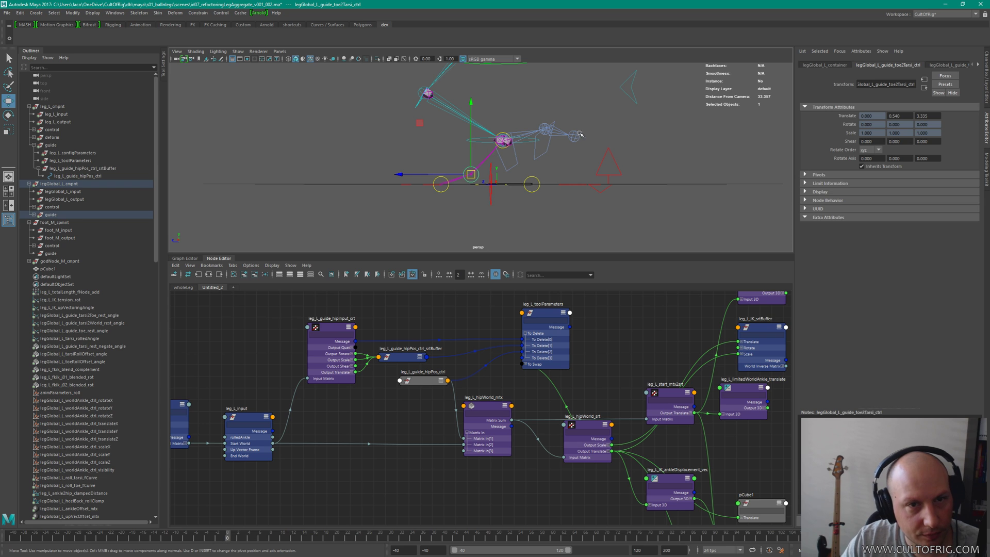
{"action": "left_click", "coordinate": [533, 140]}
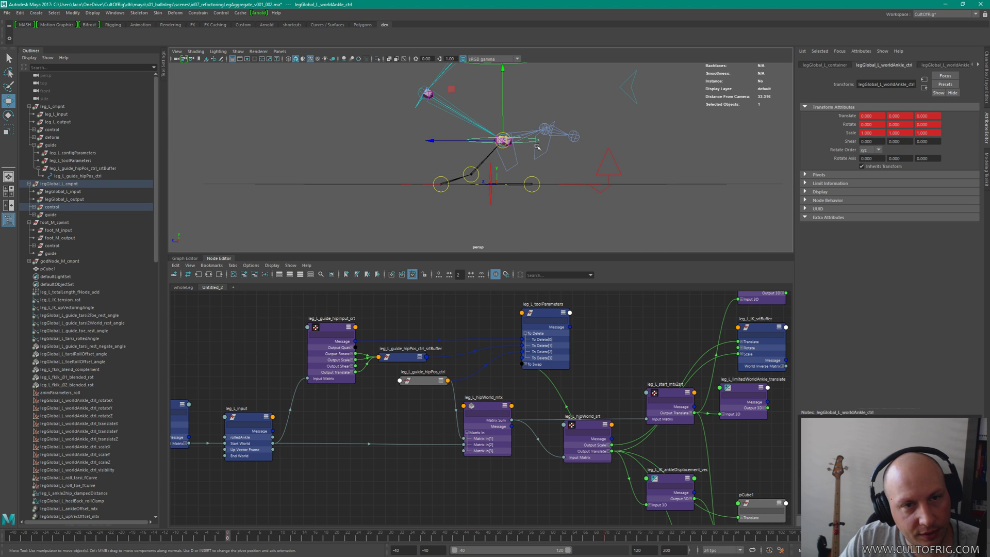
{"action": "key", "text": "s"}
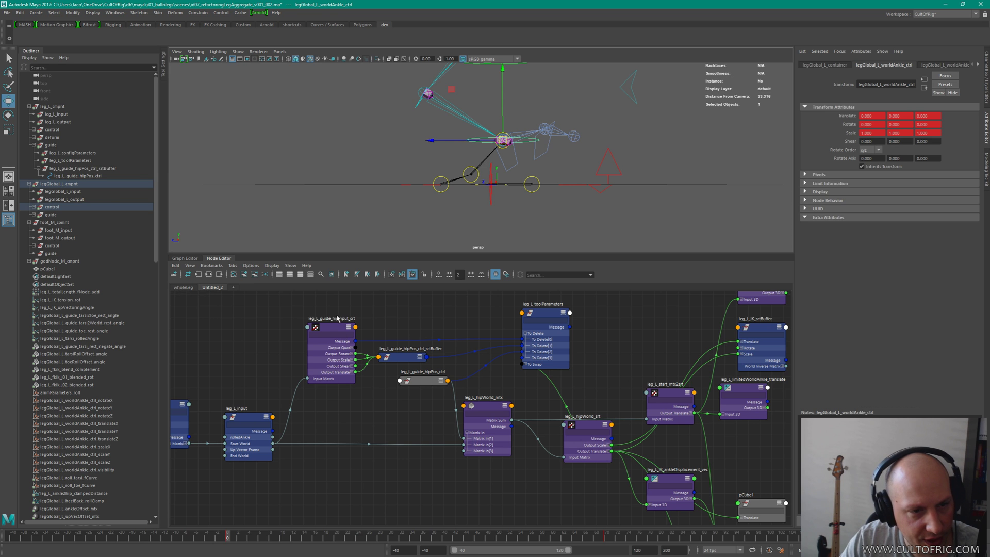
Step: Add leg_L_guide_hipInput_srt, leg_L_guide_hipPos_ctrl_srtBuffer and leg_L_guide_hipPos_ctrl to the wholeLeg graph, placing them above leg_L_input
{"action": "left_click_drag", "start_coordinate": [327, 311], "coordinate": [419, 397]}
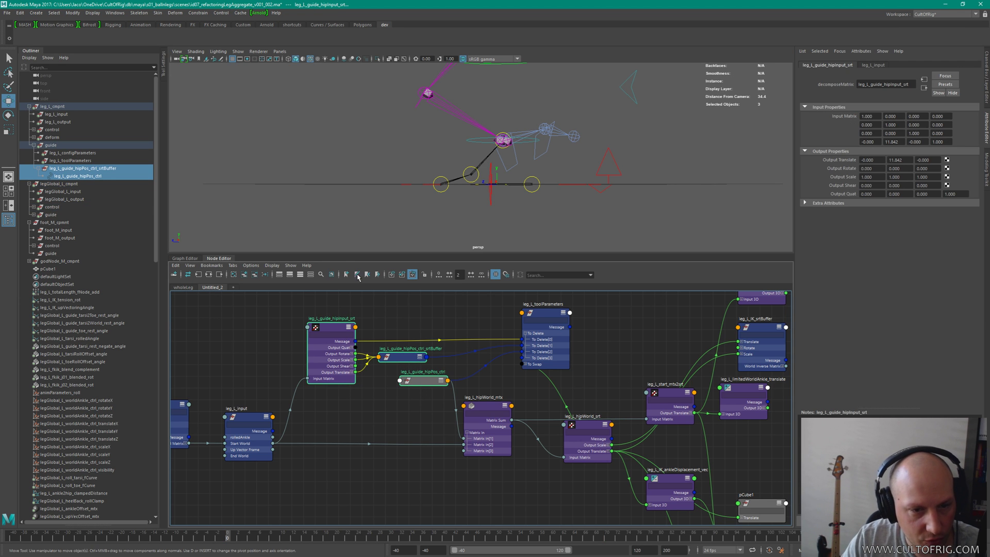
{"action": "left_click", "coordinate": [183, 288]}
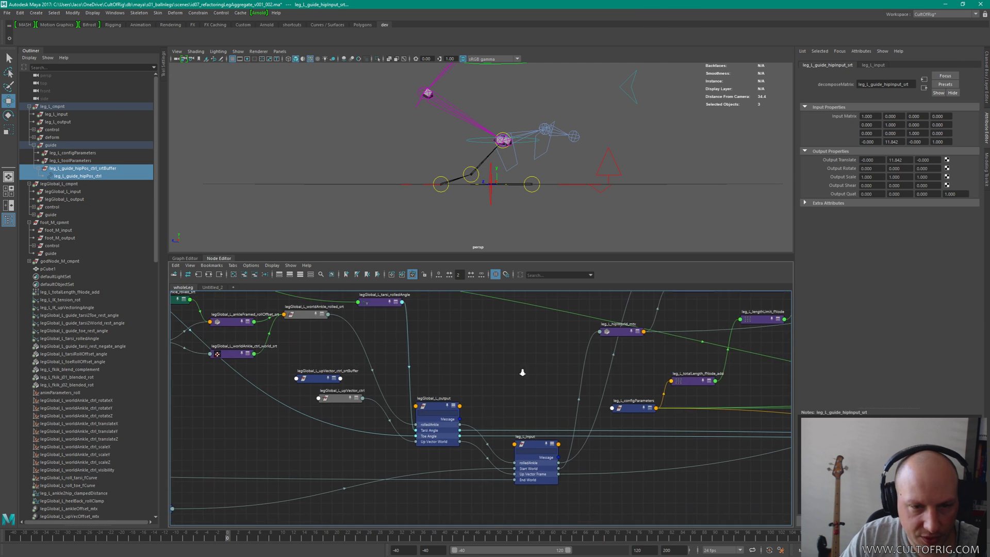
{"action": "scroll", "coordinate": [521, 320], "scroll_direction": "down", "scroll_amount": 5}
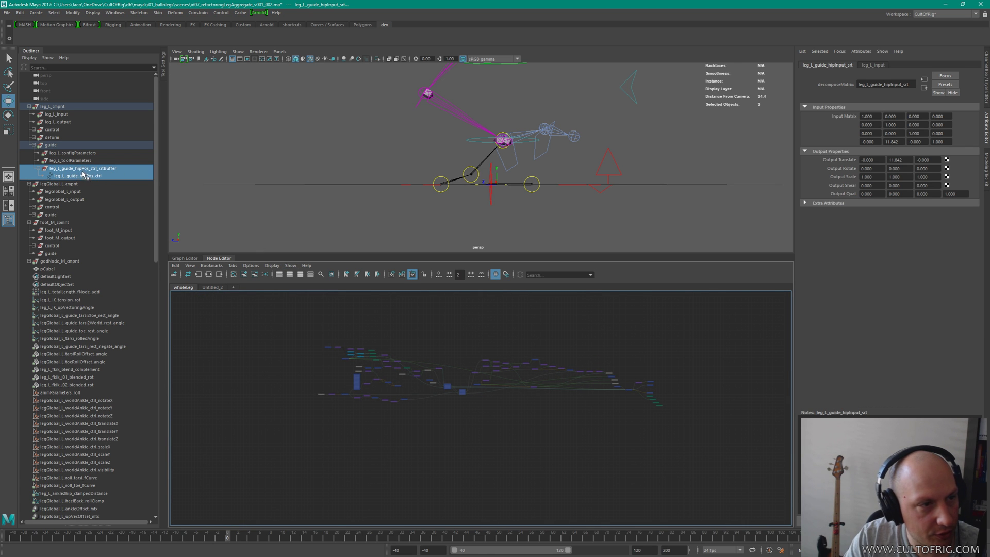
{"action": "scroll", "coordinate": [579, 420], "scroll_direction": "up", "scroll_amount": 6}
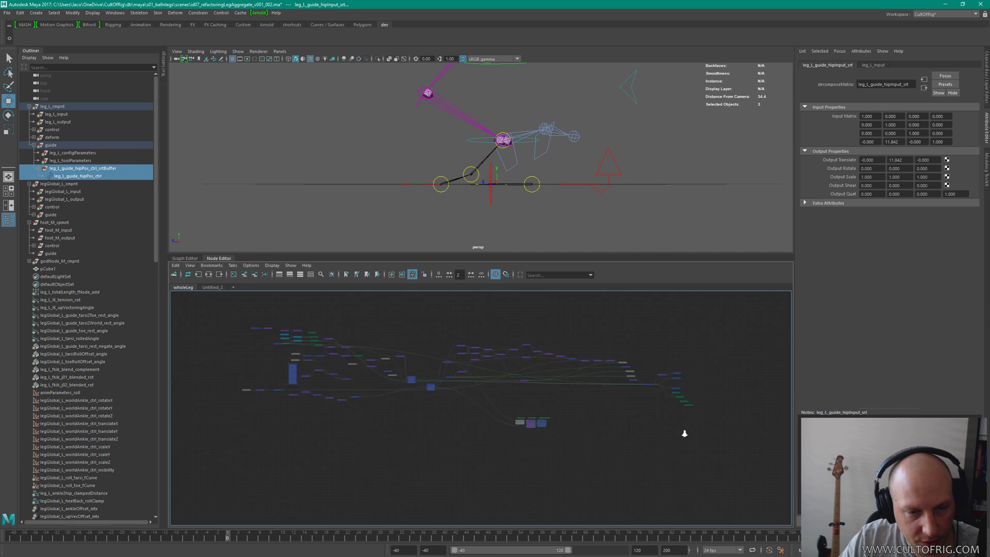
{"action": "middle_click_drag", "start_coordinate": [540, 424], "coordinate": [404, 342], "text": "alt"}
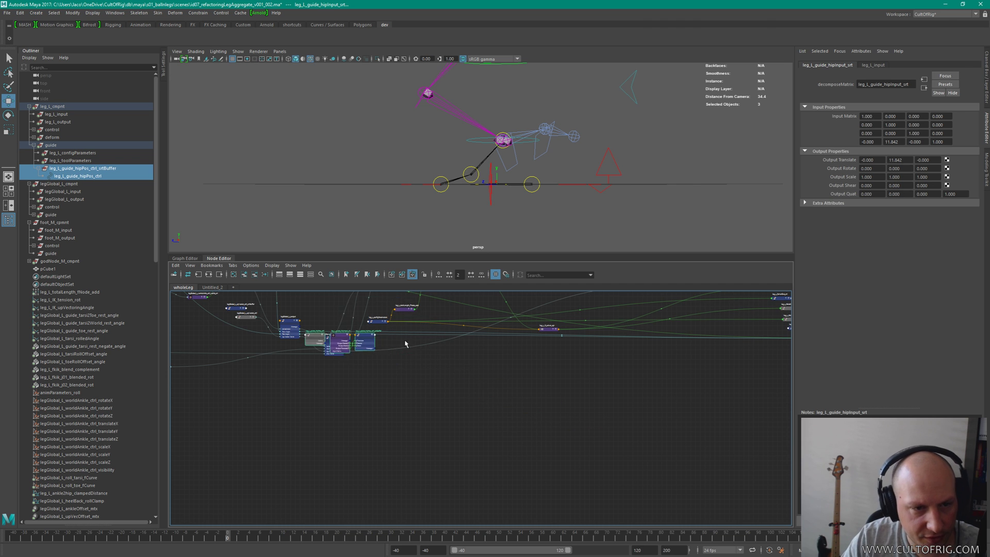
{"action": "scroll", "coordinate": [393, 404], "scroll_direction": "down", "scroll_amount": 3}
{"action": "left_click_drag", "start_coordinate": [434, 443], "coordinate": [440, 350]}
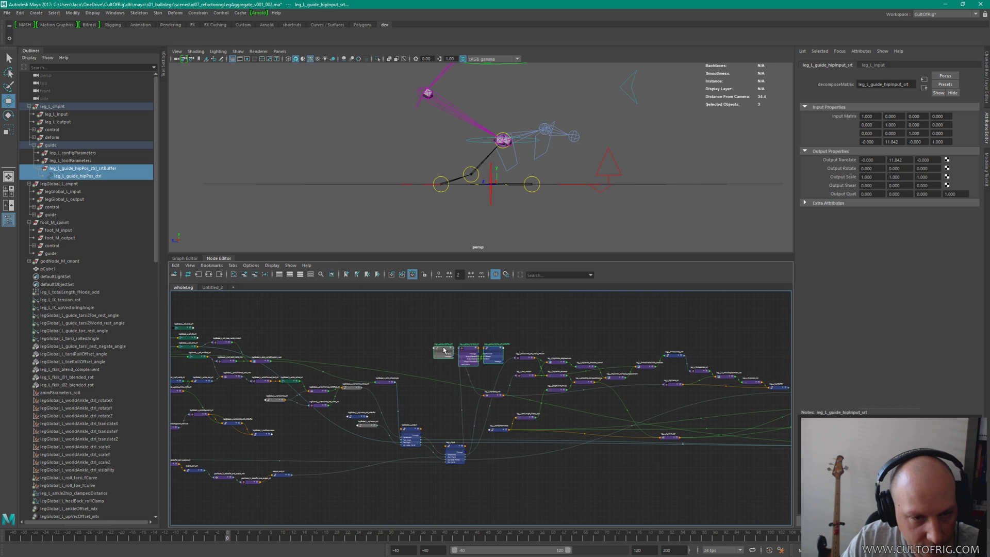
{"action": "scroll", "coordinate": [458, 380], "scroll_direction": "up", "scroll_amount": 2}
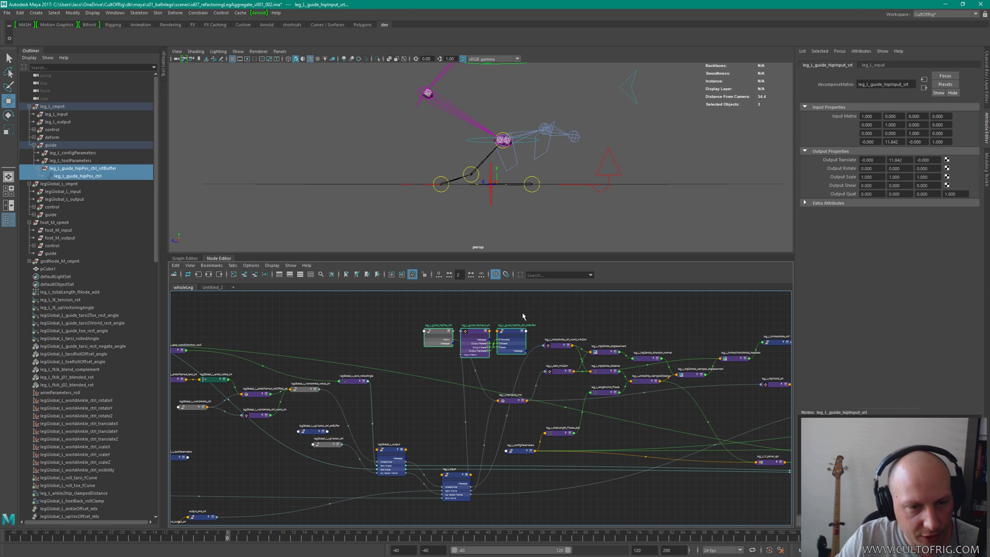
{"action": "middle_click_drag", "start_coordinate": [536, 376], "coordinate": [490, 382]}
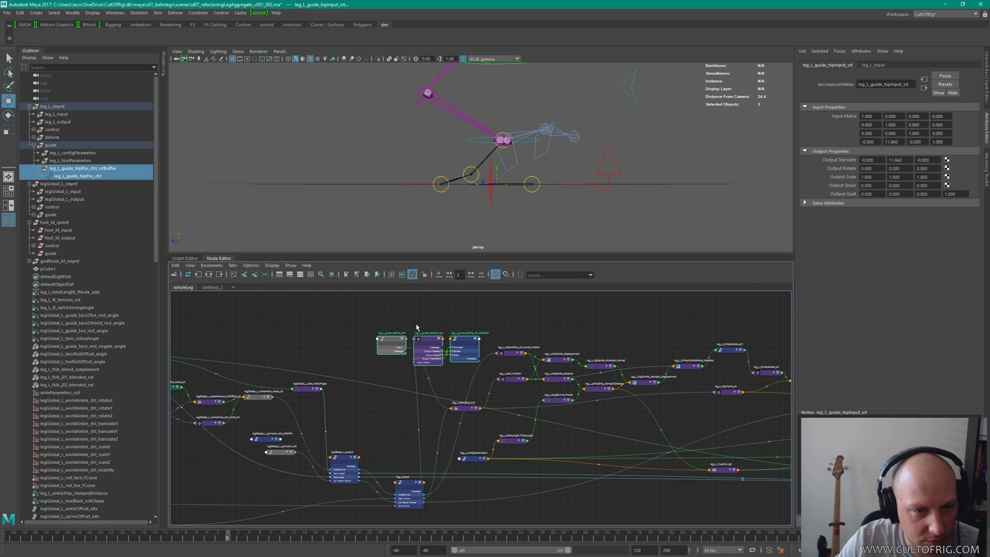
Step: Collapse the three hip guide nodes and arrange leg_L_guide_hipInput_srt beside the srtBuffer, with leg_L_guide_hipPos_ctrl just below
{"action": "left_click_drag", "start_coordinate": [410, 371], "coordinate": [513, 317]}
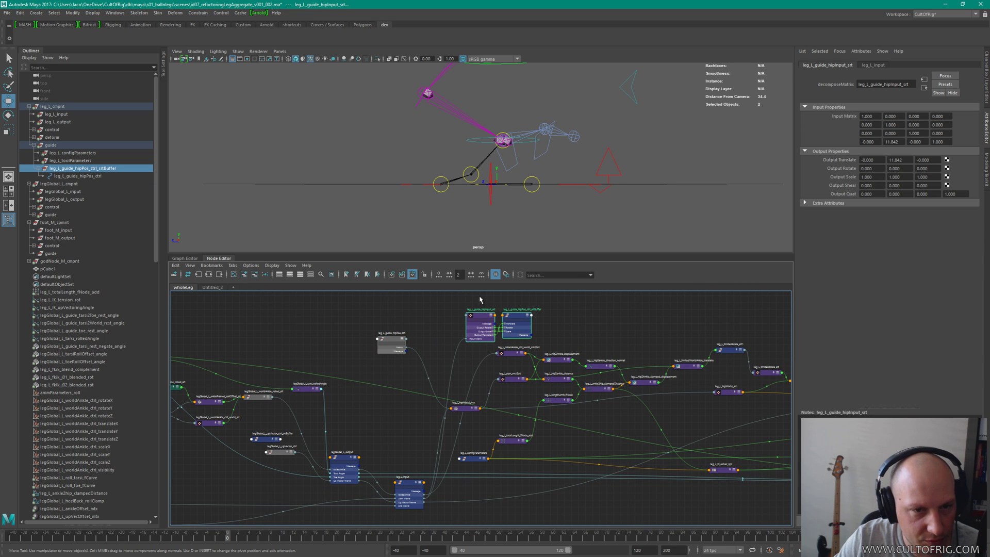
{"action": "left_click_drag", "start_coordinate": [393, 343], "coordinate": [416, 354]}
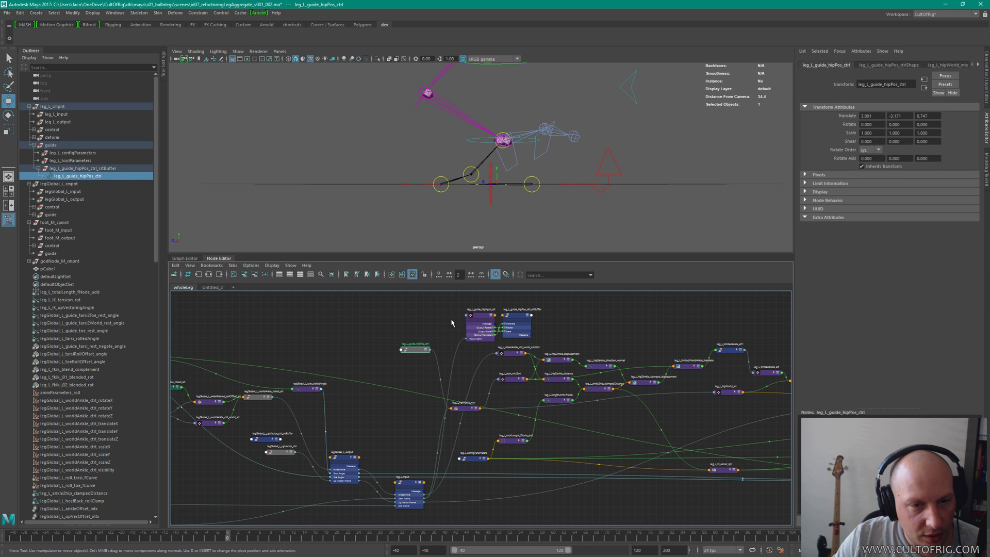
{"action": "left_click_drag", "start_coordinate": [467, 302], "coordinate": [406, 334]}
{"action": "key", "text": "1"}
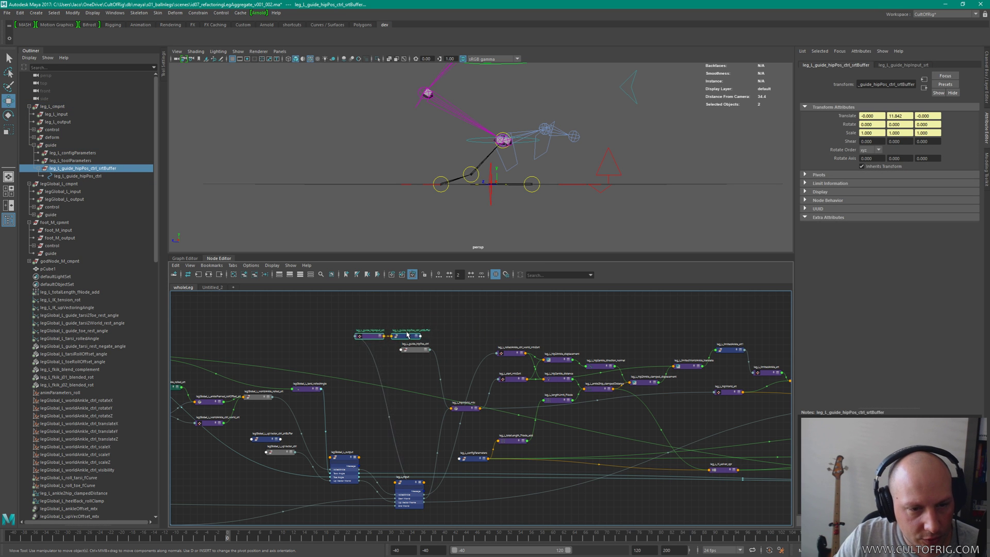
Step: Shift the leg nodes and hip guides further from leg_L_input, leaving legGlobal_L_output and leg_L_input in place
{"action": "scroll", "coordinate": [407, 334], "scroll_direction": "down", "scroll_amount": 10}
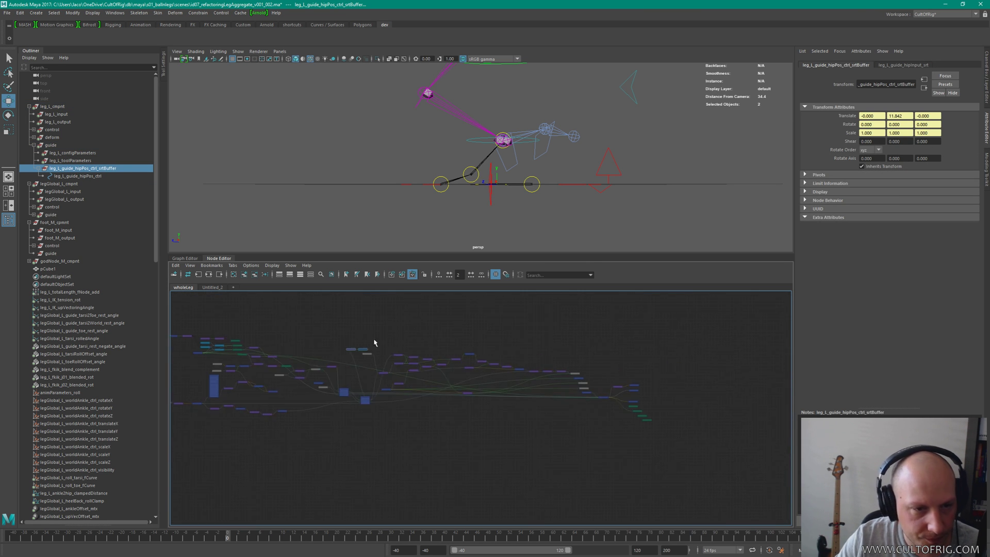
{"action": "left_click_drag", "start_coordinate": [351, 333], "coordinate": [668, 436]}
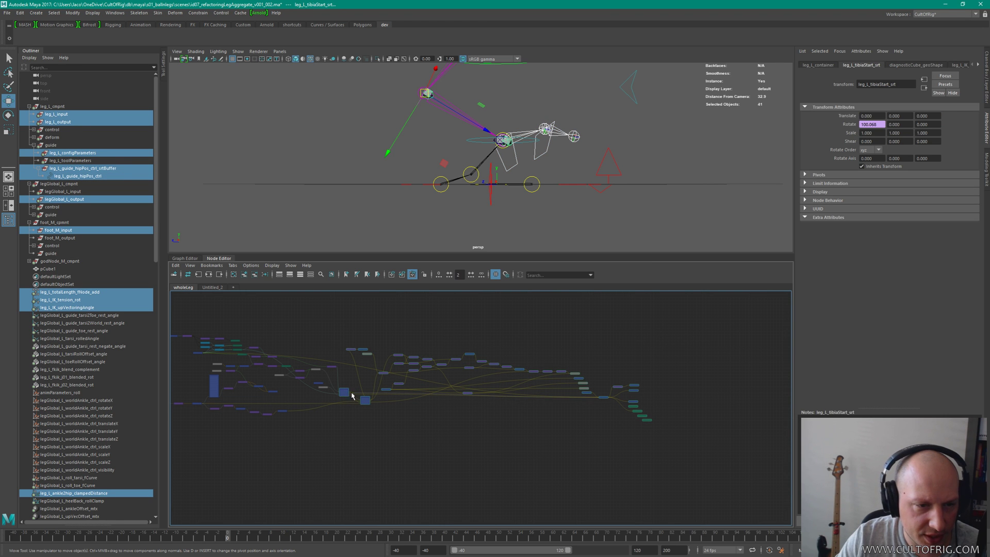
{"action": "left_click", "coordinate": [345, 393], "text": "ctrl"}
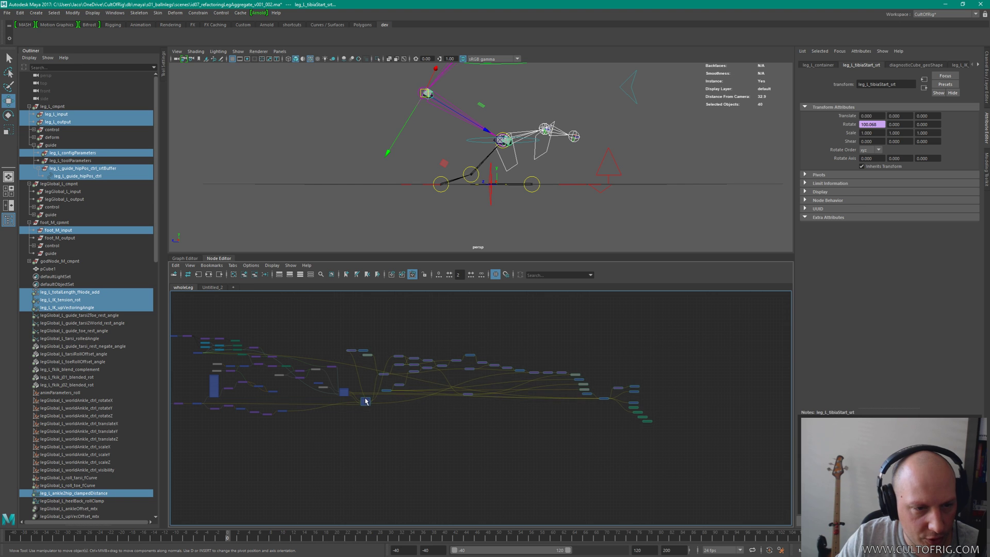
{"action": "mouse_move", "coordinate": [364, 400]}
{"action": "left_mouse_down"}
{"action": "mouse_move", "coordinate": [380, 403]}
{"action": "mouse_move", "coordinate": [367, 400]}
{"action": "left_mouse_up"}
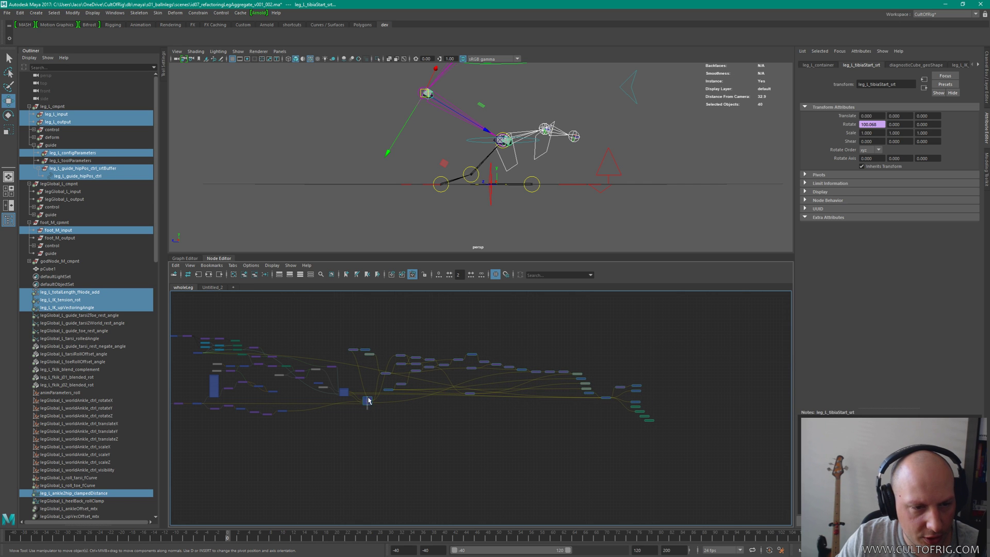
{"action": "left_click", "coordinate": [368, 401], "text": "ctrl"}
{"action": "left_click_drag", "start_coordinate": [359, 353], "coordinate": [388, 356]}
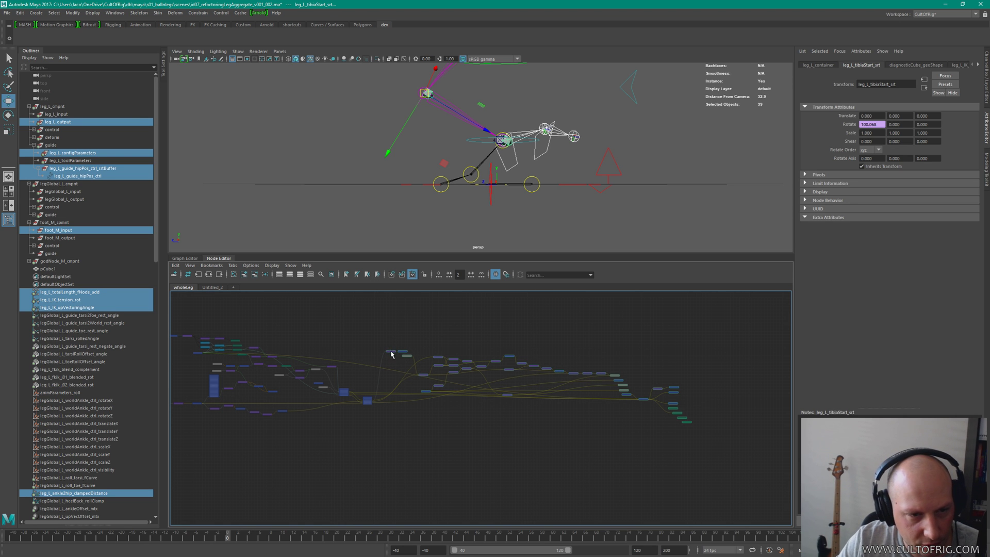
{"action": "left_click_drag", "start_coordinate": [391, 354], "coordinate": [387, 355]}
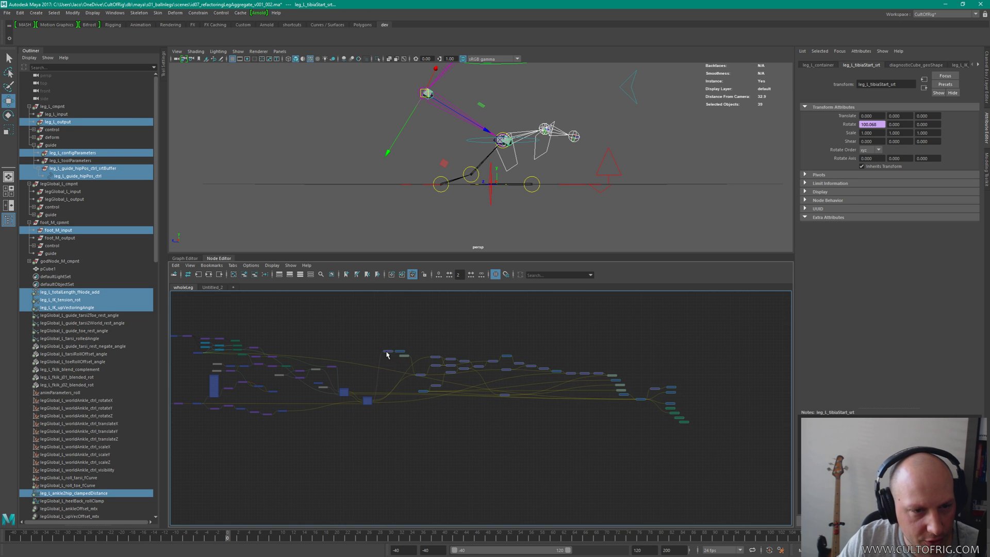
{"action": "left_click", "coordinate": [444, 336]}
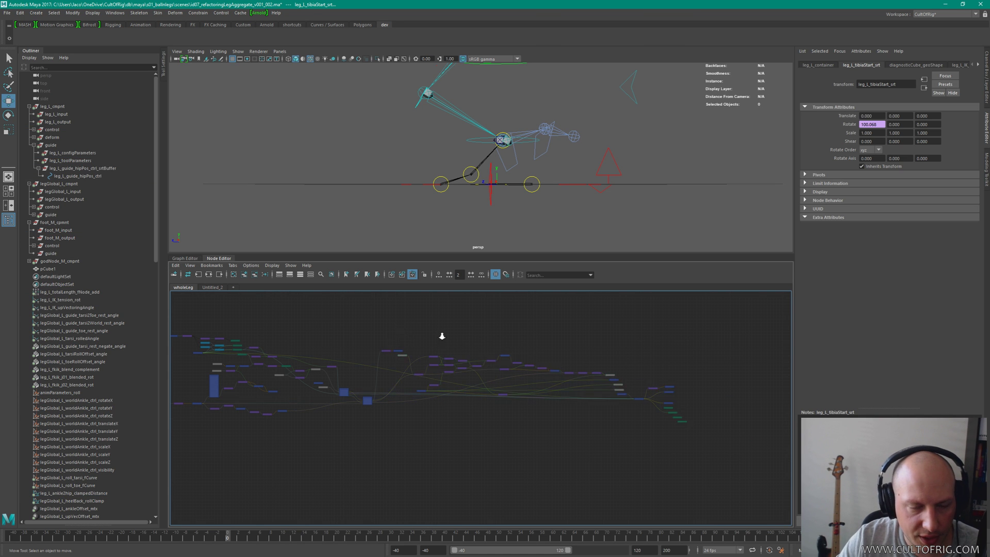
Step: Lower the three hip guide nodes in the graph so they sit beside leg_L_hipWorld_mtx
{"action": "scroll", "coordinate": [484, 361], "scroll_direction": "up", "scroll_amount": 5}
{"action": "left_click", "coordinate": [414, 367]}
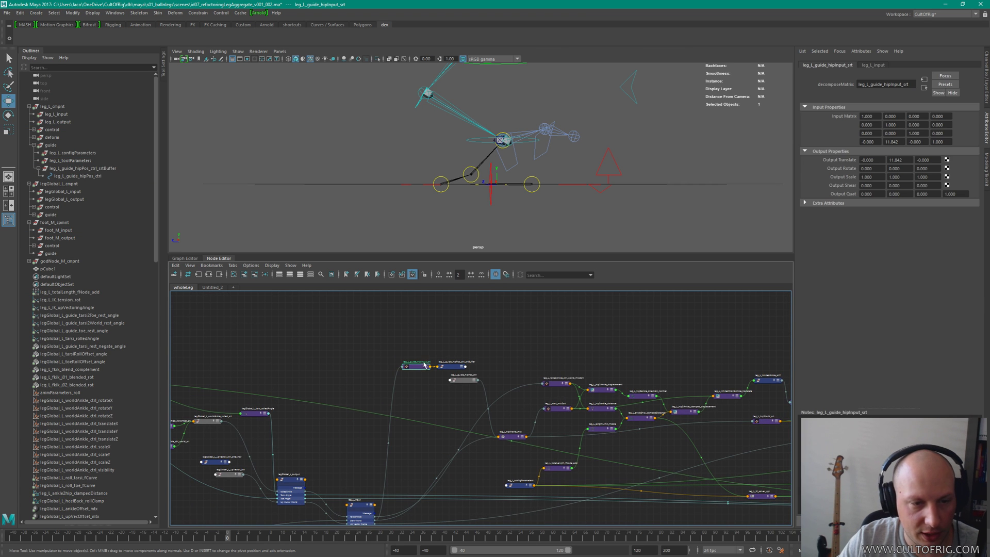
{"action": "left_click_drag", "start_coordinate": [414, 367], "coordinate": [462, 419]}
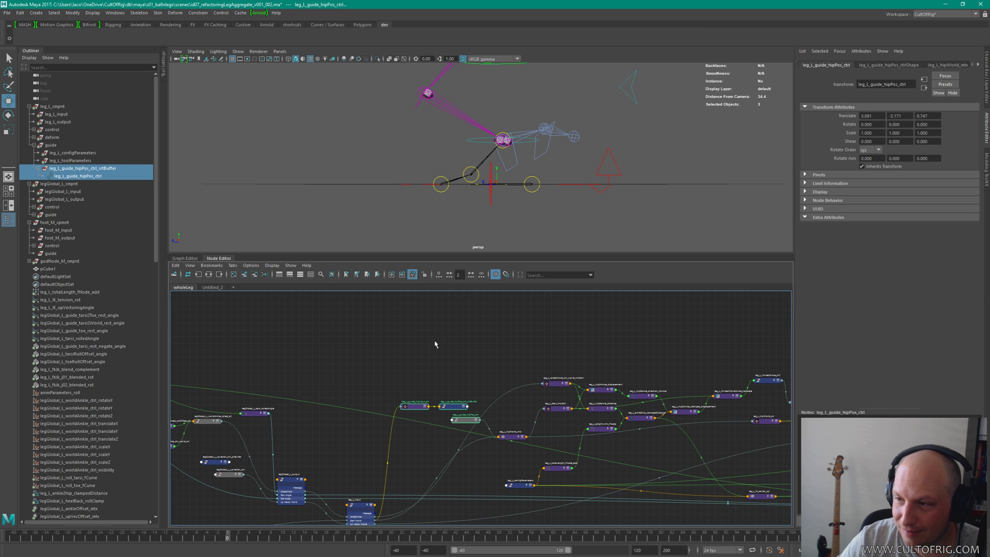
{"action": "scroll", "coordinate": [490, 379], "scroll_direction": "down", "scroll_amount": 2}
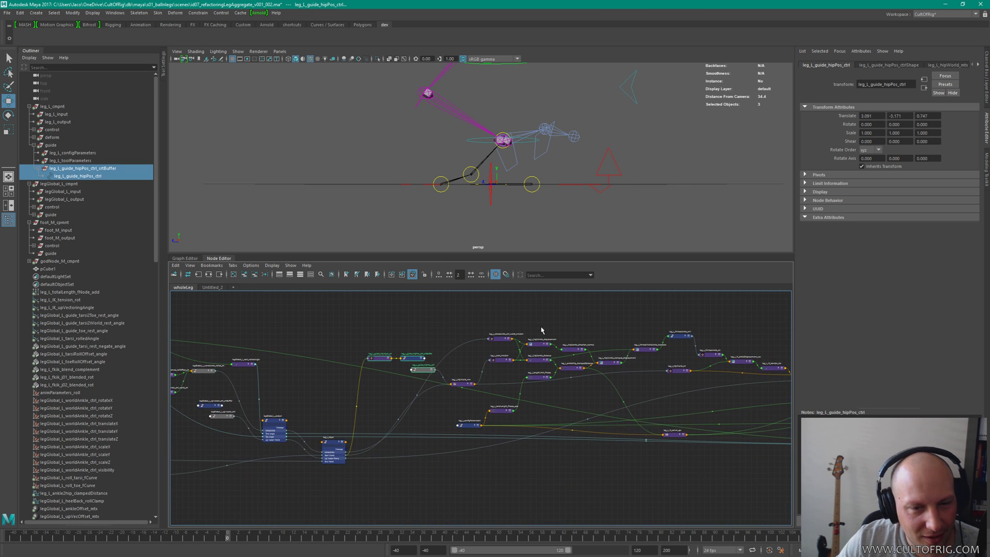
{"action": "scroll", "coordinate": [378, 369], "scroll_direction": "up", "scroll_amount": 3}
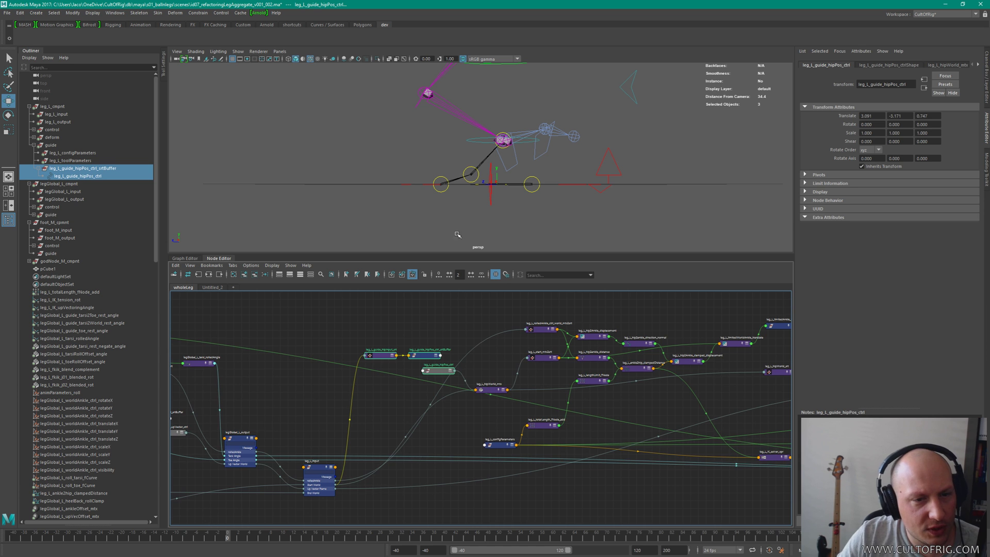
Step: Select legGlobal_L_guide_global_ctrl and examine its connections in the wholeLeg graph, then select legGlobal_L_worldAnkle_ctrl on the leg
{"action": "middle_click_drag", "start_coordinate": [407, 381], "coordinate": [931, 391], "text": "alt"}
{"action": "left_click_drag", "start_coordinate": [490, 189], "coordinate": [576, 197], "text": "alt"}
{"action": "left_click", "coordinate": [558, 88]}
{"action": "scroll", "coordinate": [511, 410], "scroll_direction": "up", "scroll_amount": 4}
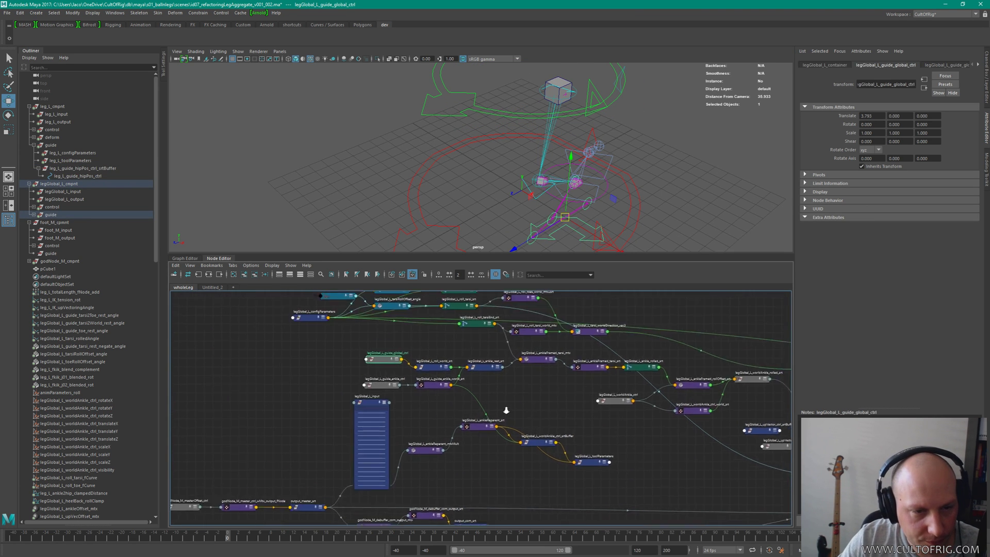
{"action": "left_click_drag", "start_coordinate": [414, 381], "coordinate": [405, 378]}
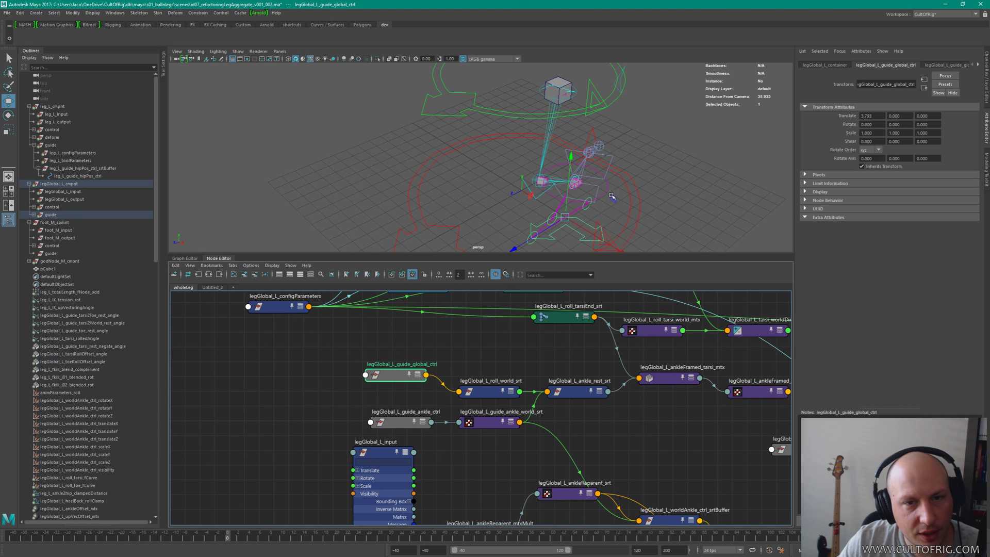
{"action": "left_click_drag", "start_coordinate": [612, 196], "coordinate": [588, 153], "text": "alt"}
{"action": "left_click", "coordinate": [488, 140]}
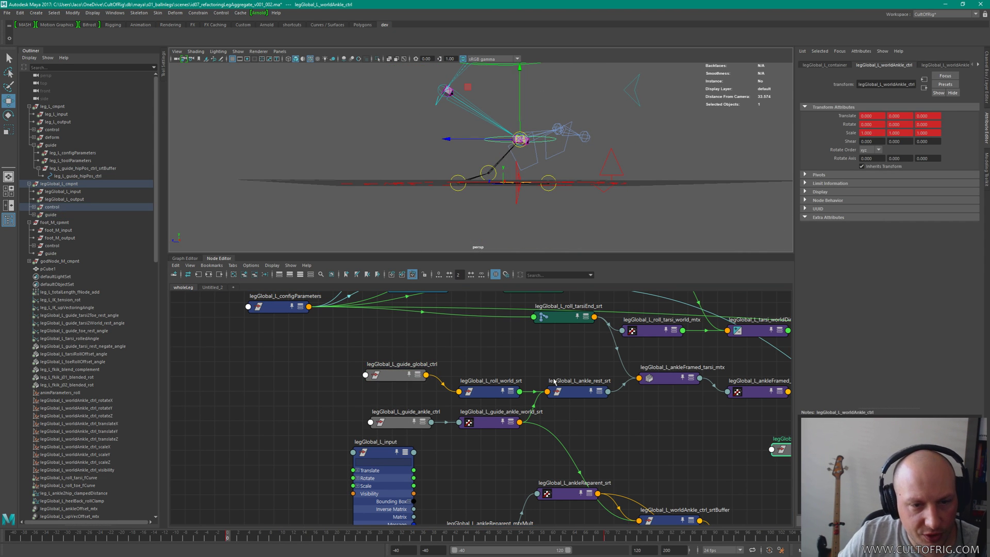
Step: Select legGlobal_L_worldAnkle_ctrl_srtBuffer, the parent of the world ankle control, and locate it in the wholeLeg graph
{"action": "middle_click_drag", "start_coordinate": [585, 372], "coordinate": [498, 385]}
{"action": "key", "text": "a"}
{"action": "key", "text": "Up"}
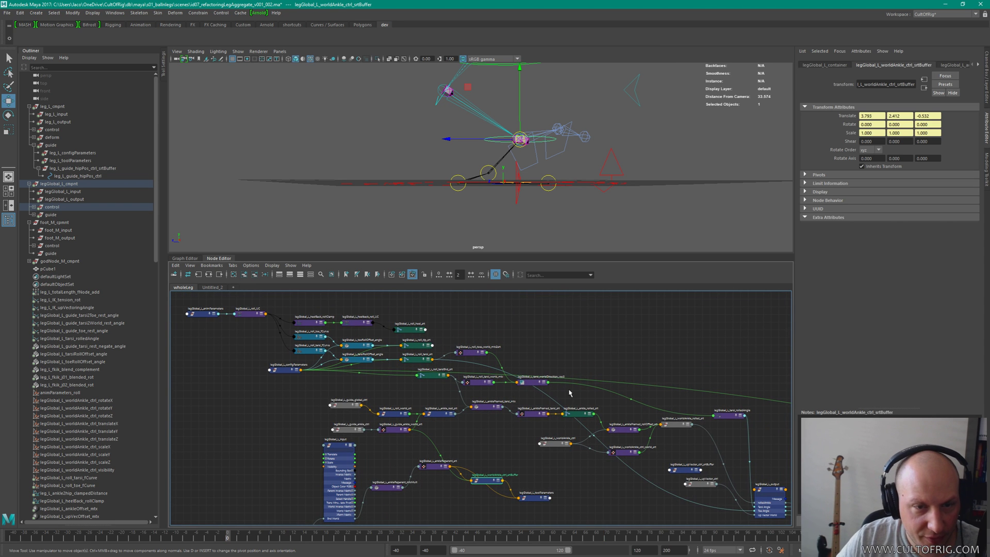
{"action": "scroll", "coordinate": [542, 421], "scroll_direction": "up", "scroll_amount": 5}
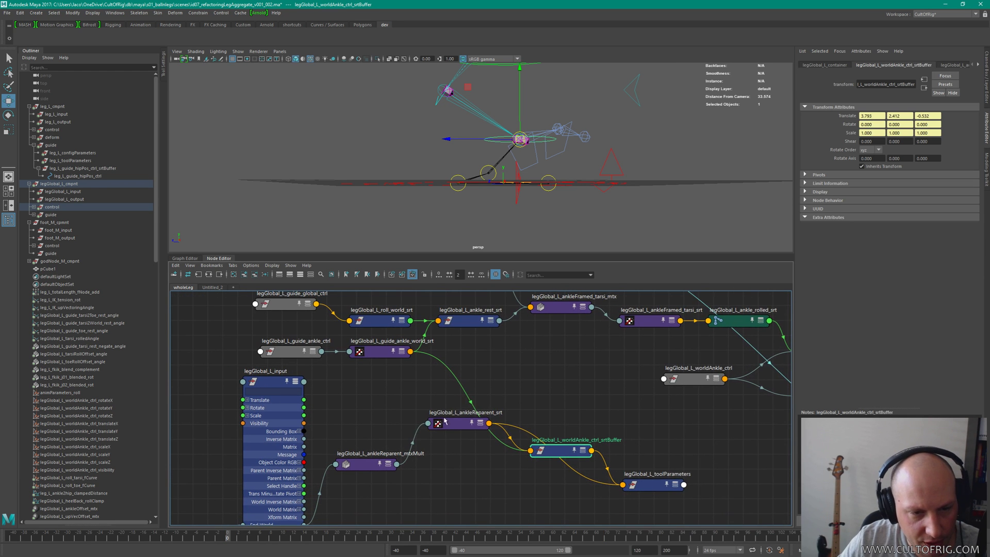
Step: Lower legGlobal_L_ankleReparent_mtxMult, legGlobal_L_ankleReparent_srt and legGlobal_L_toolParameters beside the End World output of legGlobal_L_input, with the last two in one row
{"action": "left_click", "coordinate": [450, 418]}
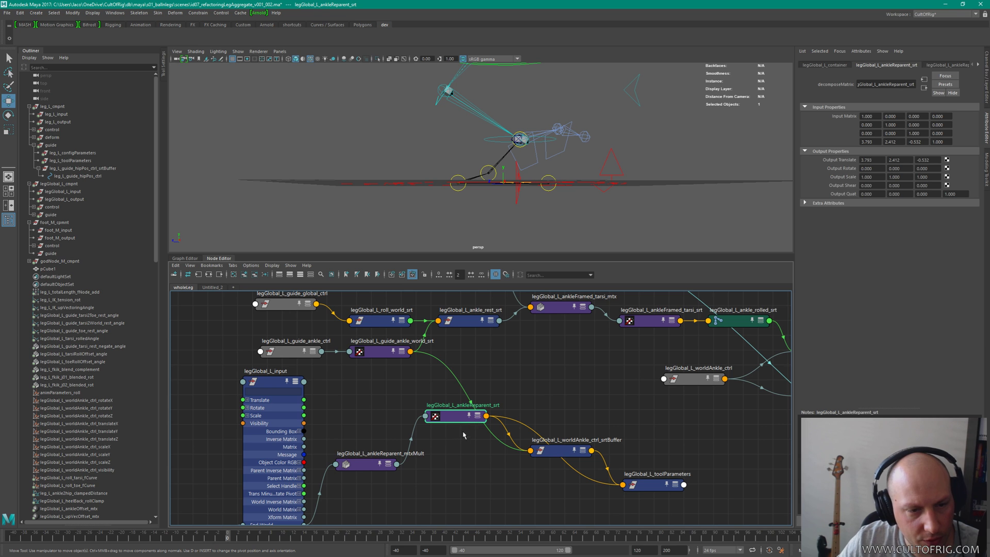
{"action": "left_click_drag", "start_coordinate": [361, 471], "coordinate": [361, 496]}
{"action": "middle_click_drag", "start_coordinate": [481, 394], "coordinate": [466, 330], "text": "alt"}
{"action": "scroll", "coordinate": [466, 330], "scroll_direction": "up", "scroll_amount": 1}
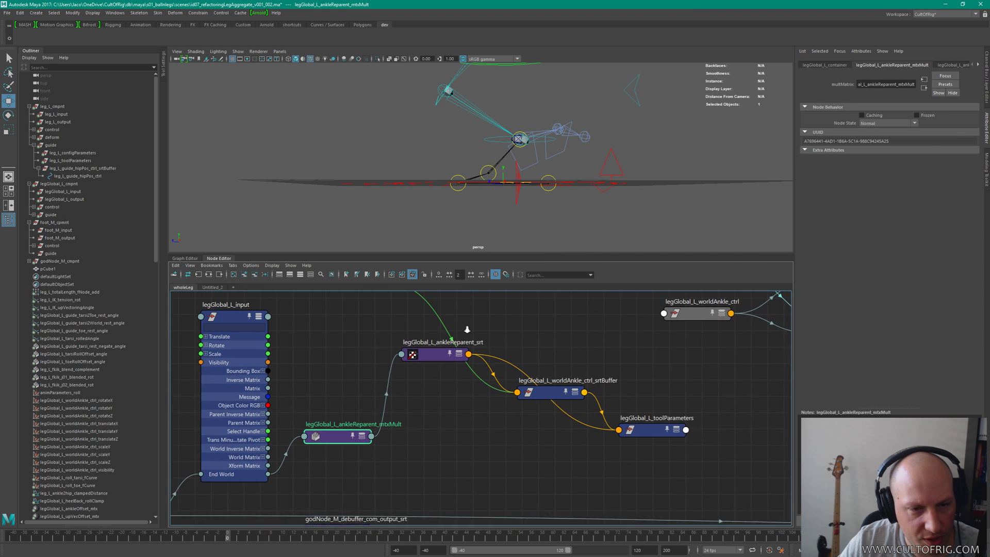
{"action": "left_click_drag", "start_coordinate": [435, 356], "coordinate": [427, 457]}
{"action": "left_click_drag", "start_coordinate": [545, 355], "coordinate": [651, 455]}
{"action": "left_click_drag", "start_coordinate": [647, 431], "coordinate": [647, 459]}
Step: Lower legGlobal_L_worldAnkle_ctrl_srtBuffer to just above the ankleReparent_srt and toolParameters row, and nudge legGlobal_L_ankleReparent_mtxMult slightly up
{"action": "left_click", "coordinate": [561, 421]}
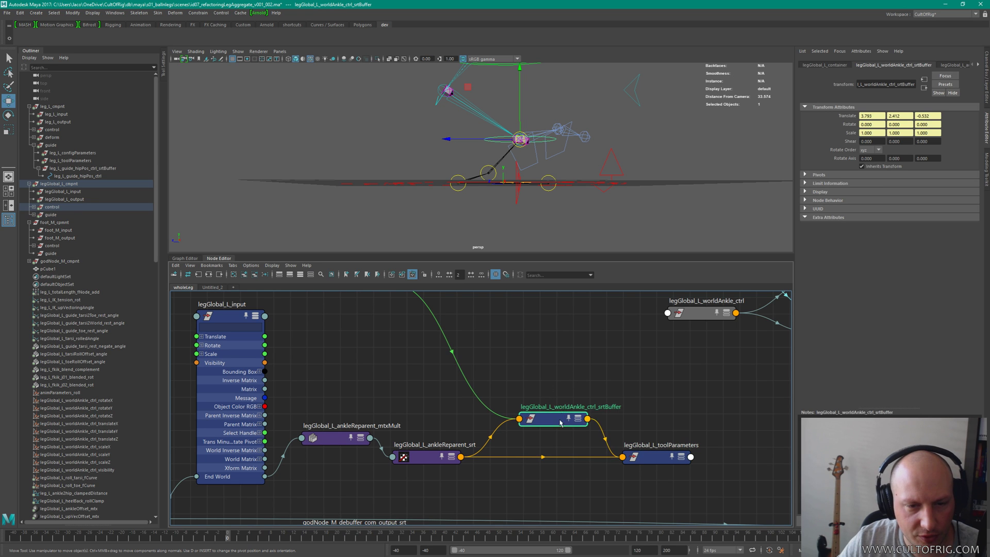
{"action": "left_click_drag", "start_coordinate": [561, 420], "coordinate": [563, 434]}
{"action": "left_click", "coordinate": [433, 459]}
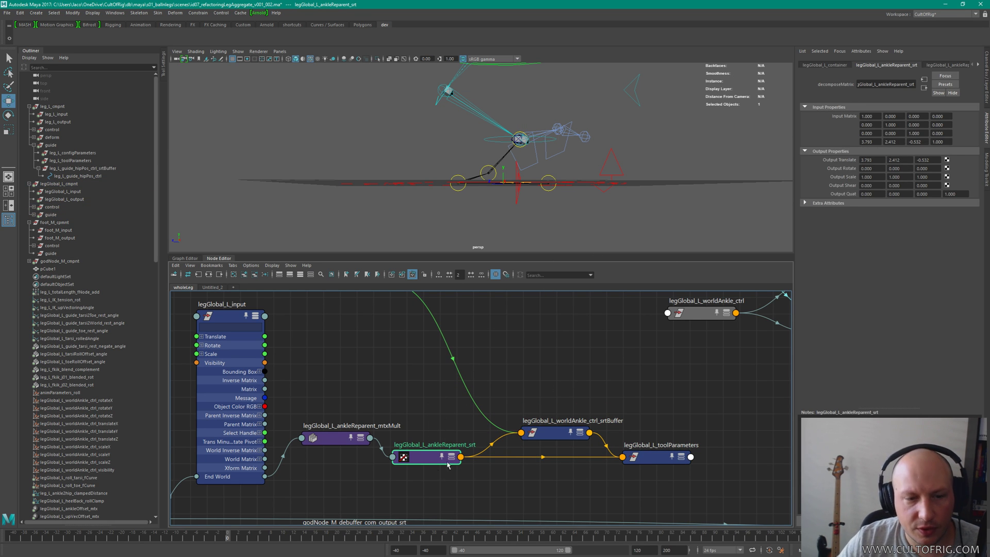
{"action": "left_click_drag", "start_coordinate": [349, 445], "coordinate": [345, 441]}
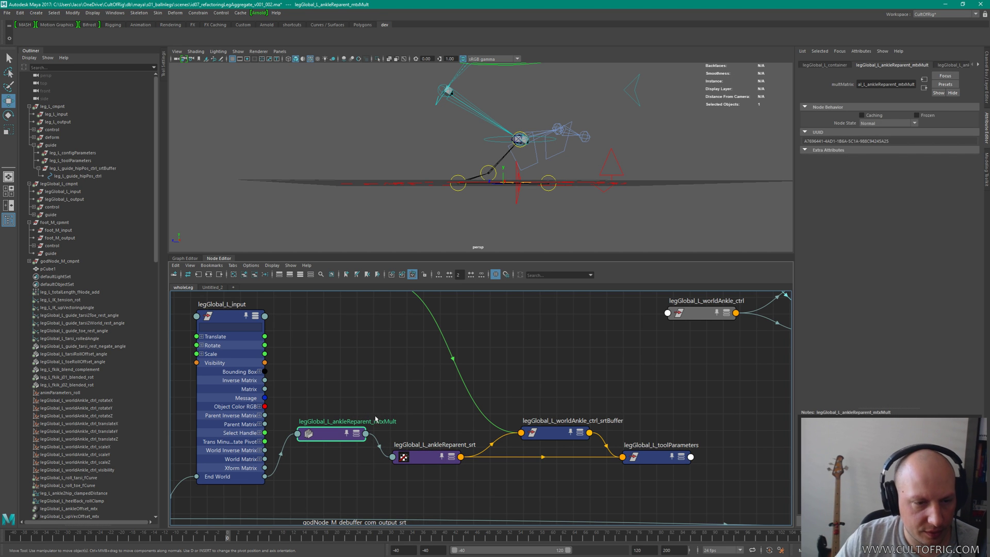
Step: Select the ankle guide control legGlobal_L_guide_ankle_ctrl on the leg and locate its node in the graph
{"action": "scroll", "coordinate": [456, 328], "scroll_direction": "down", "scroll_amount": 2}
{"action": "middle_click_drag", "start_coordinate": [456, 327], "coordinate": [501, 396], "text": "alt"}
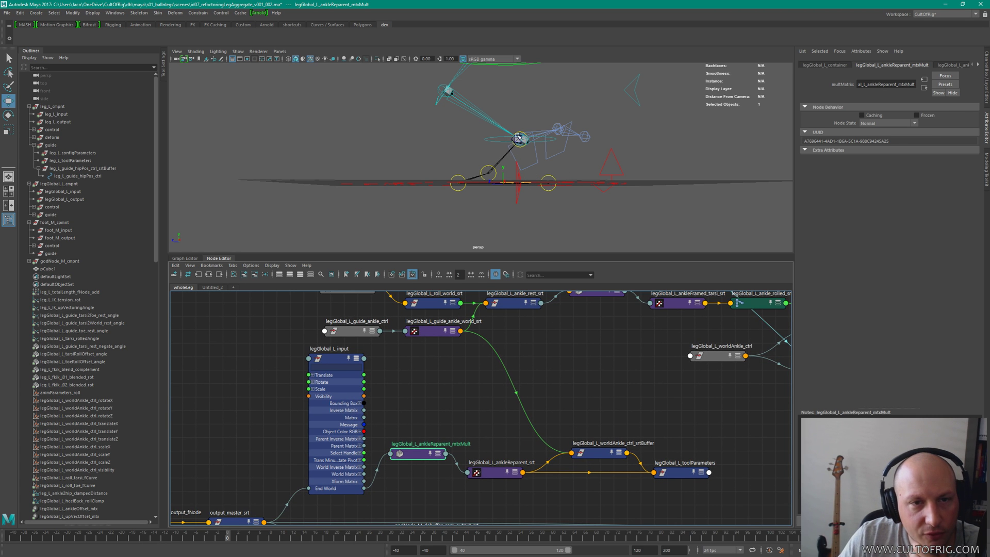
{"action": "left_click", "coordinate": [520, 138]}
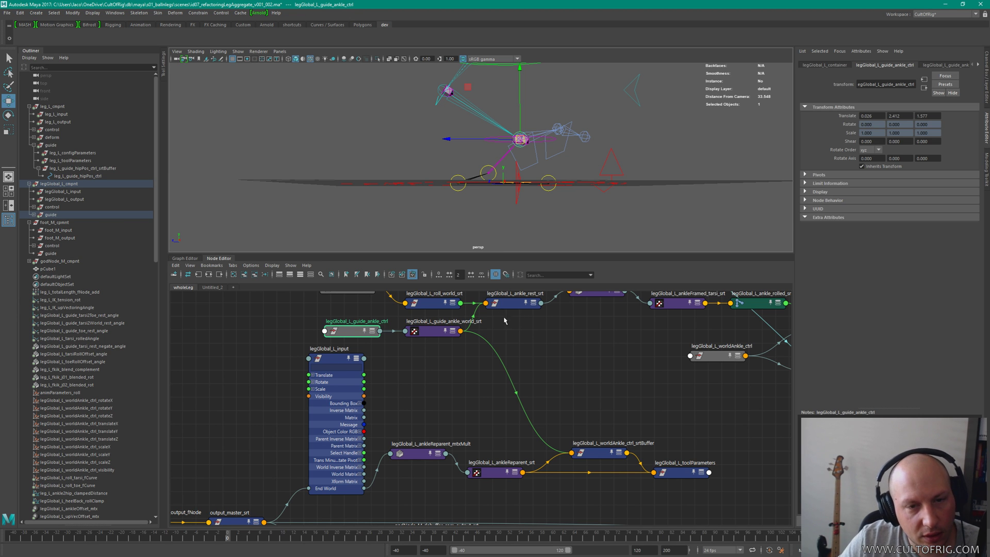
Step: Select the legGlobal_L_ankle_rest_srt node and examine its position in the perspective view
{"action": "middle_click_drag", "start_coordinate": [504, 321], "coordinate": [490, 363], "text": "alt"}
{"action": "left_click", "coordinate": [505, 354]}
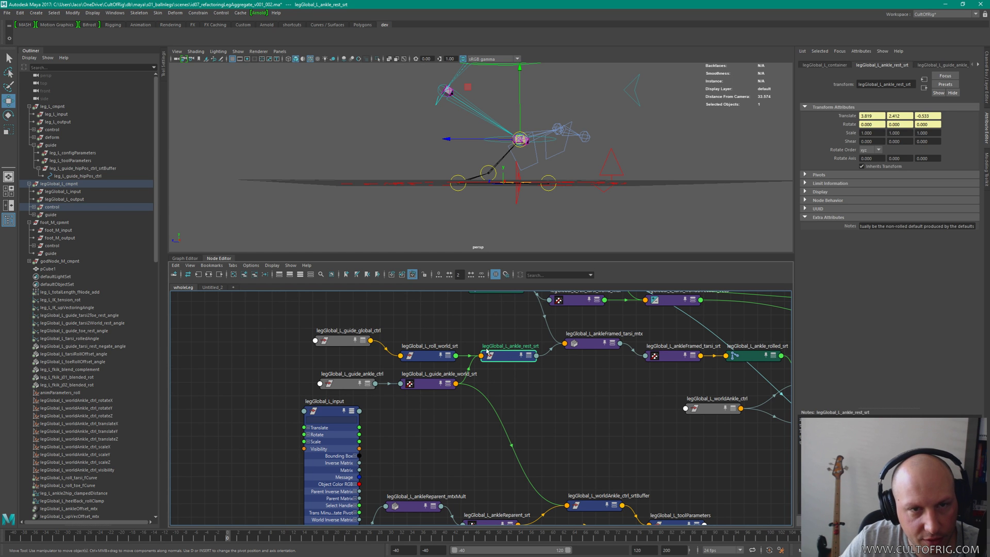
{"action": "left_click_drag", "start_coordinate": [519, 159], "coordinate": [537, 197], "text": "alt"}
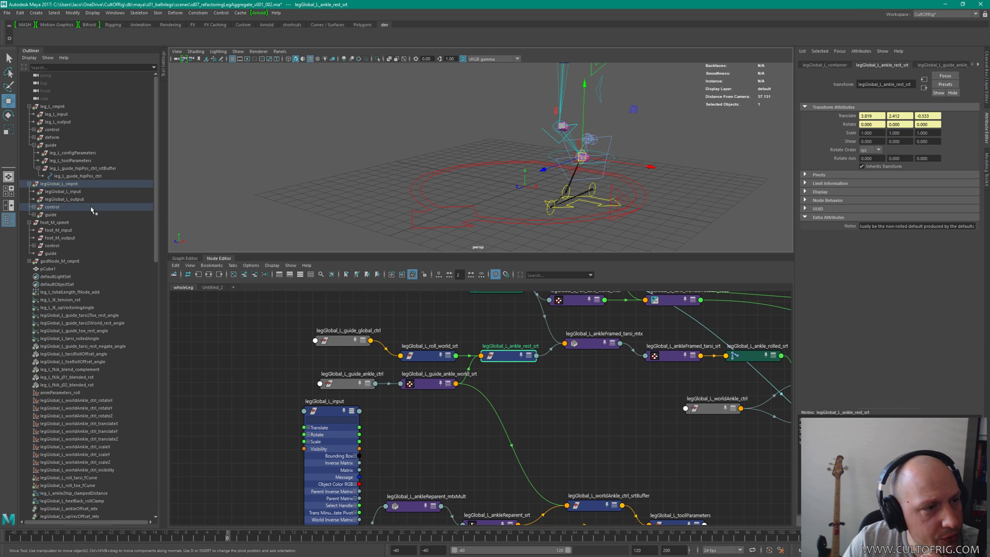
Step: Select legGlobal_L_toolParameters in the legGlobal_L_cmpnt guide group, move its node up in the graph and show all its attributes
{"action": "left_click", "coordinate": [34, 214]}
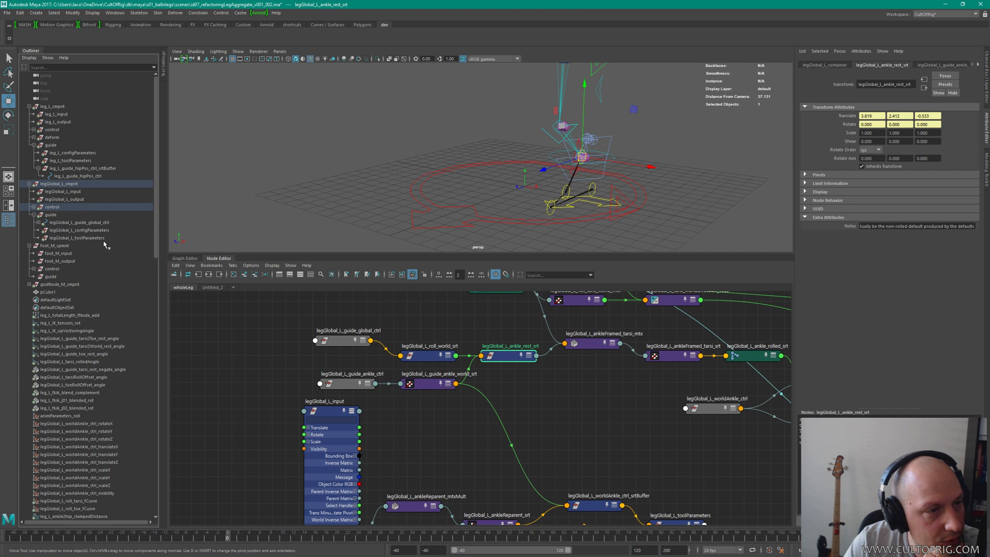
{"action": "left_click", "coordinate": [93, 239]}
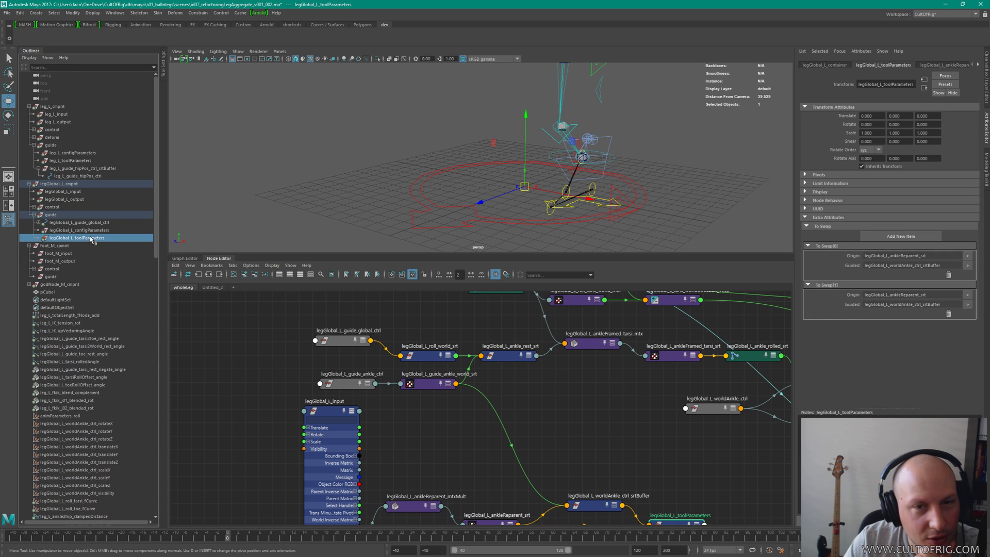
{"action": "middle_click_drag", "start_coordinate": [603, 423], "coordinate": [491, 352], "text": "alt"}
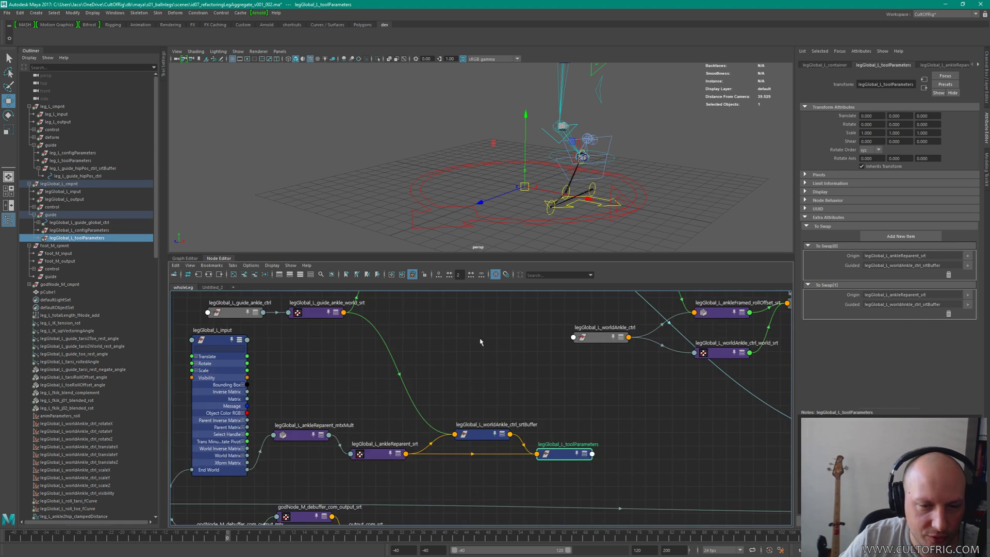
{"action": "left_click_drag", "start_coordinate": [564, 411], "coordinate": [577, 328]}
{"action": "key", "text": "2"}
{"action": "key", "text": "3"}
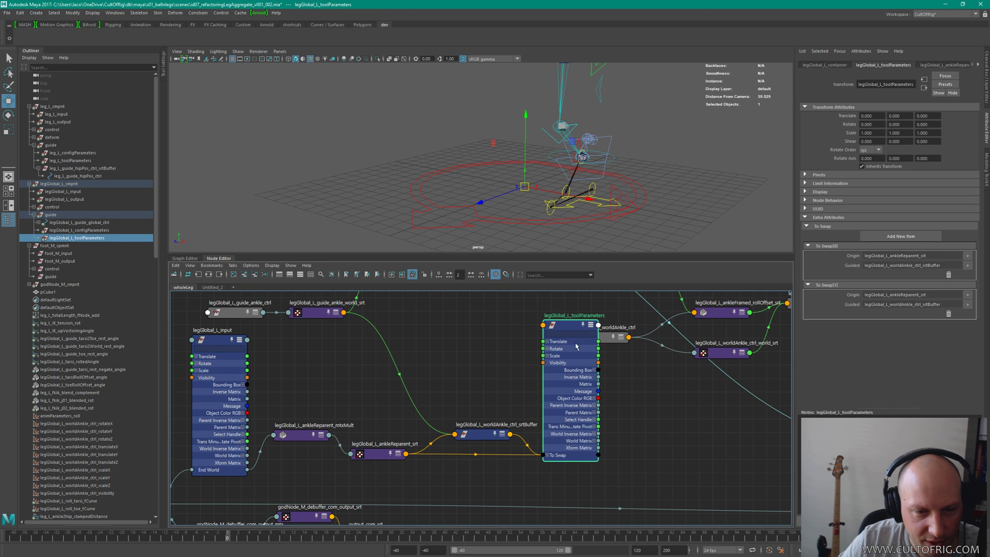
Step: Expand To Swap[0] and To Swap[1] on the legGlobal_L_toolParameters node and adjust the node's place in the graph
{"action": "left_click", "coordinate": [548, 456]}
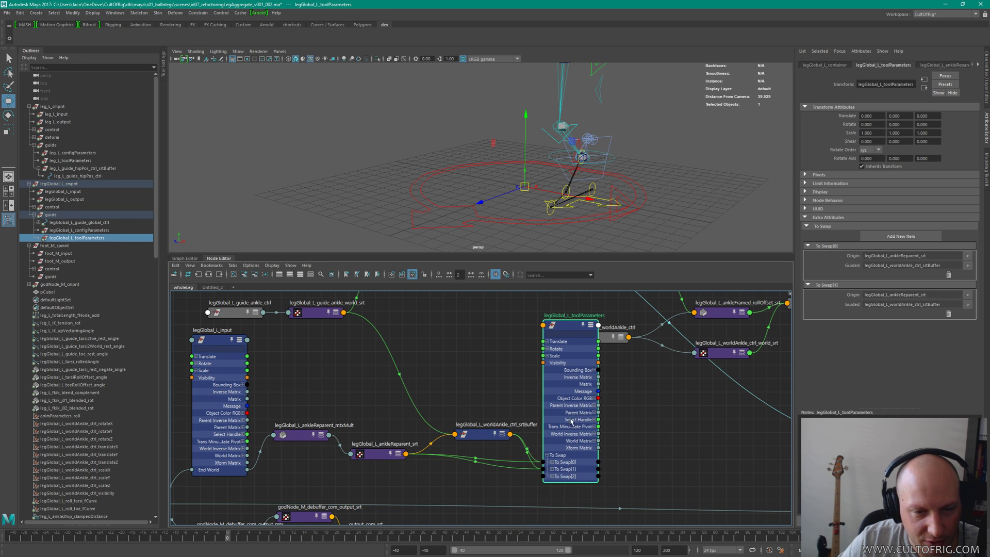
{"action": "left_click", "coordinate": [552, 463]}
{"action": "left_click", "coordinate": [553, 483]}
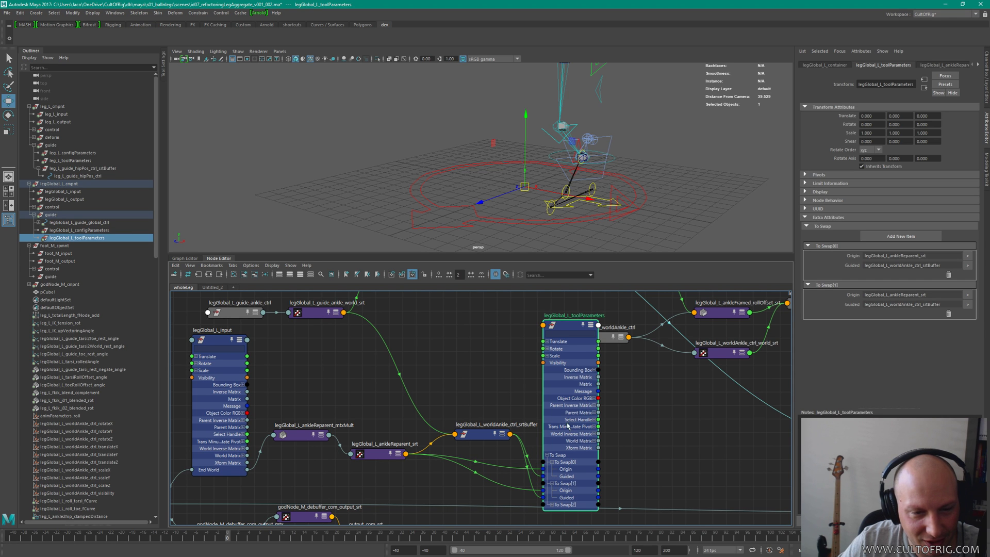
{"action": "left_click_drag", "start_coordinate": [559, 427], "coordinate": [572, 412]}
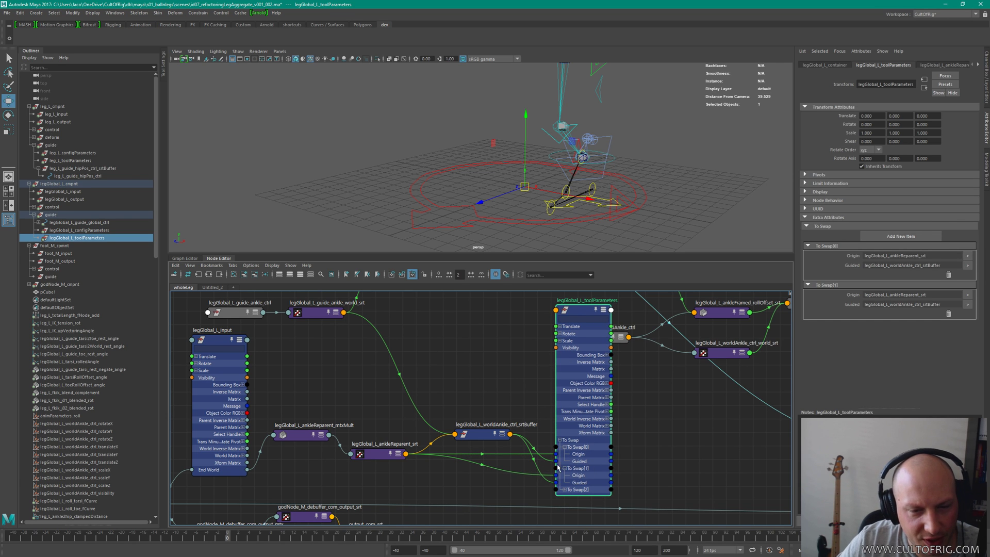
{"action": "middle_click_drag", "start_coordinate": [530, 402], "coordinate": [489, 391], "text": "alt"}
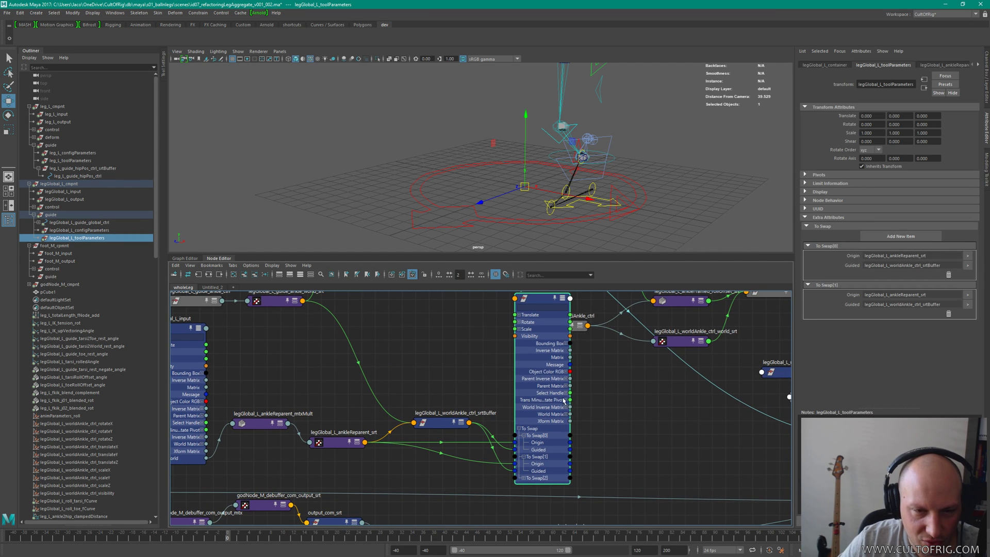
{"action": "left_click_drag", "start_coordinate": [556, 415], "coordinate": [544, 415]}
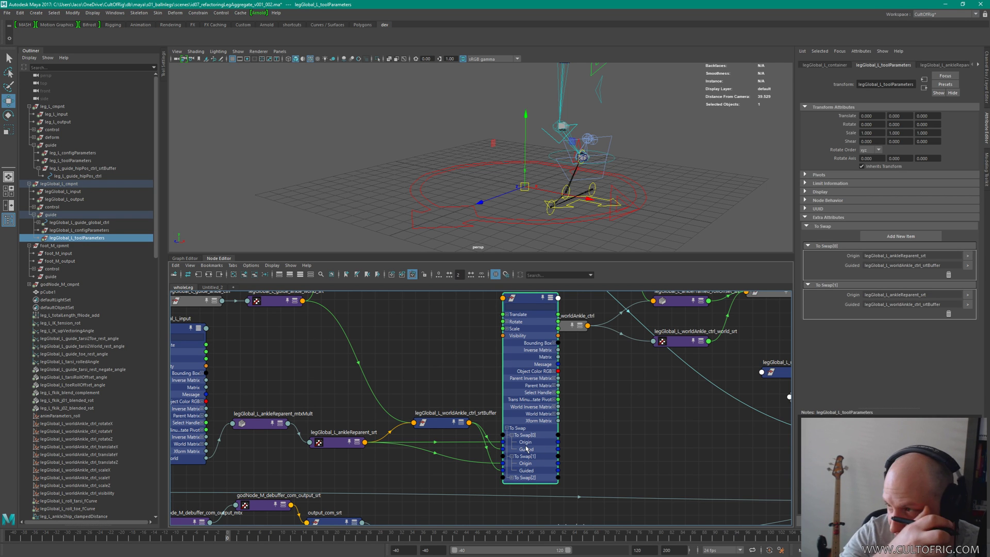
Step: Move the legGlobal_L_worldAnkle_ctrl_srtBuffer node up in the graph and show its connected attributes
{"action": "middle_click_drag", "start_coordinate": [471, 383], "coordinate": [613, 442], "text": "alt"}
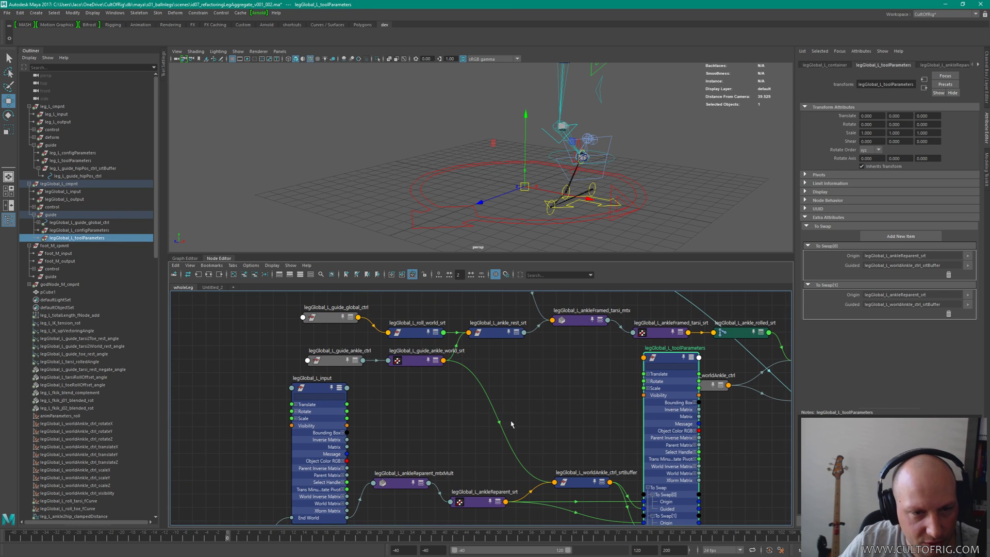
{"action": "left_click", "coordinate": [572, 481]}
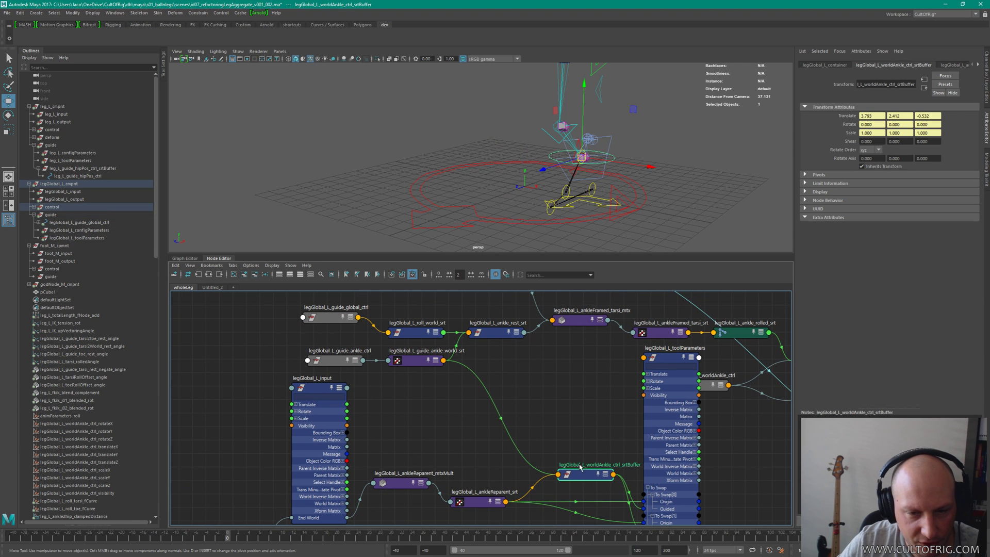
{"action": "left_click_drag", "start_coordinate": [572, 481], "coordinate": [573, 469]}
{"action": "middle_click_drag", "start_coordinate": [550, 417], "coordinate": [534, 365], "text": "alt"}
{"action": "key", "text": "2"}
{"action": "left_click_drag", "start_coordinate": [568, 415], "coordinate": [564, 385]}
{"action": "scroll", "coordinate": [569, 366], "scroll_direction": "up", "scroll_amount": 3}
{"action": "middle_click_drag", "start_coordinate": [562, 392], "coordinate": [550, 362], "text": "alt"}
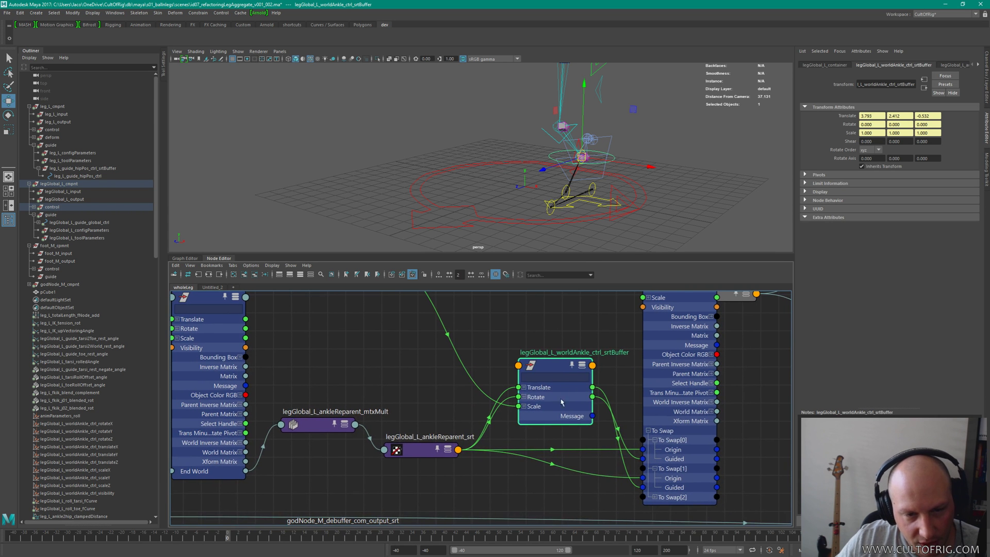
Step: Delete the connection from legGlobal_L_guide_ankle_world_srt into the Scale of legGlobal_L_worldAnkle_ctrl_srtBuffer
{"action": "mouse_move", "coordinate": [529, 395]}
{"action": "middle_mouse_down", "text": "alt"}
{"action": "mouse_move", "coordinate": [567, 472]}
{"action": "mouse_move", "coordinate": [606, 518]}
{"action": "mouse_move", "coordinate": [540, 406]}
{"action": "middle_mouse_up", "text": "alt"}
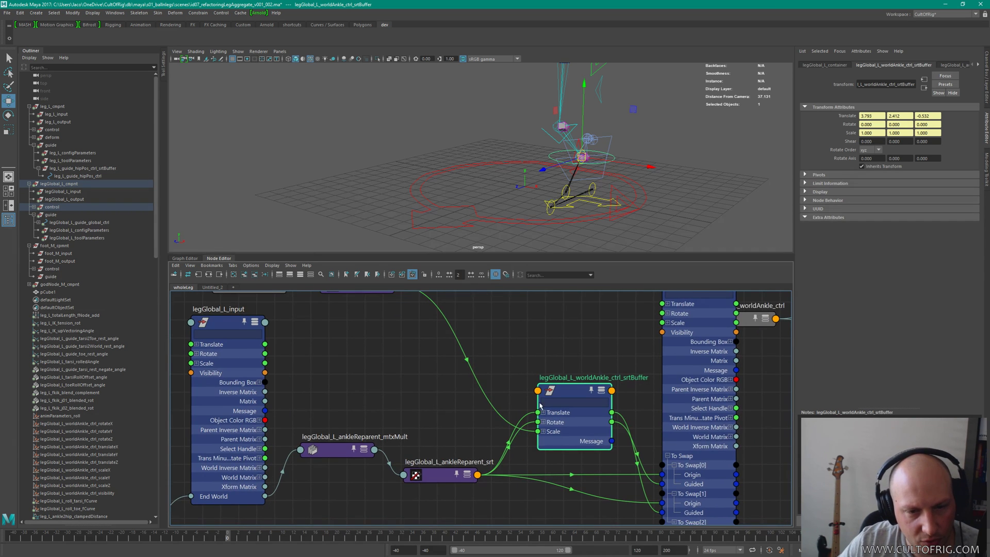
{"action": "left_click", "coordinate": [481, 386]}
{"action": "key", "text": "Delete"}
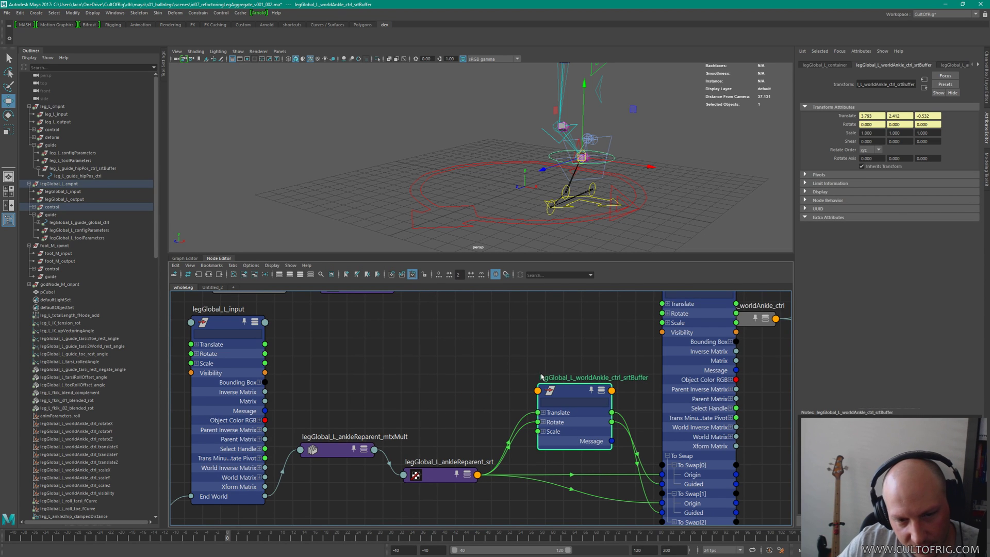
Step: Show the connected attributes of legGlobal_L_guide_ankle_world_srt and examine legGlobal_L_guide_ankle_ctrl in the perspective view
{"action": "middle_click_drag", "start_coordinate": [541, 377], "coordinate": [557, 427], "text": "alt"}
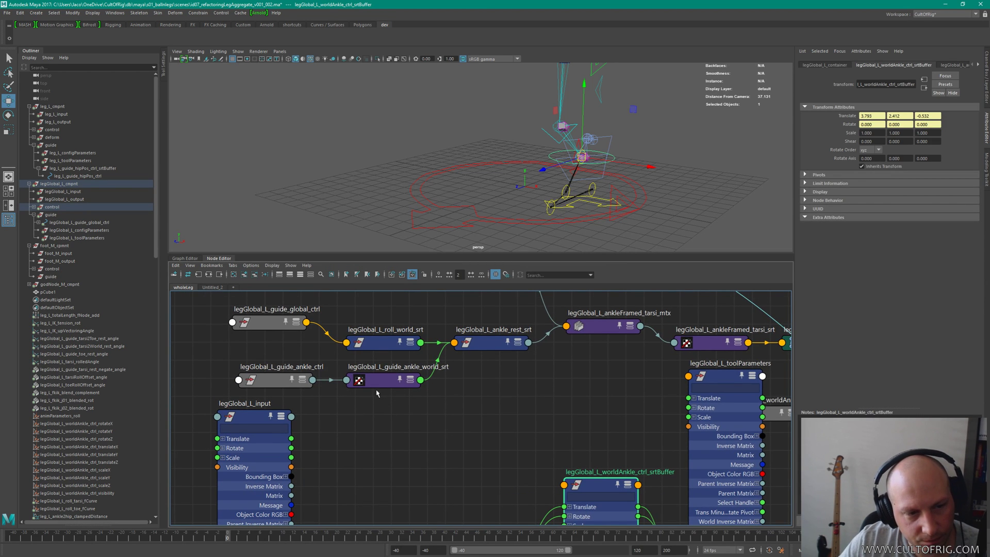
{"action": "left_click", "coordinate": [396, 386]}
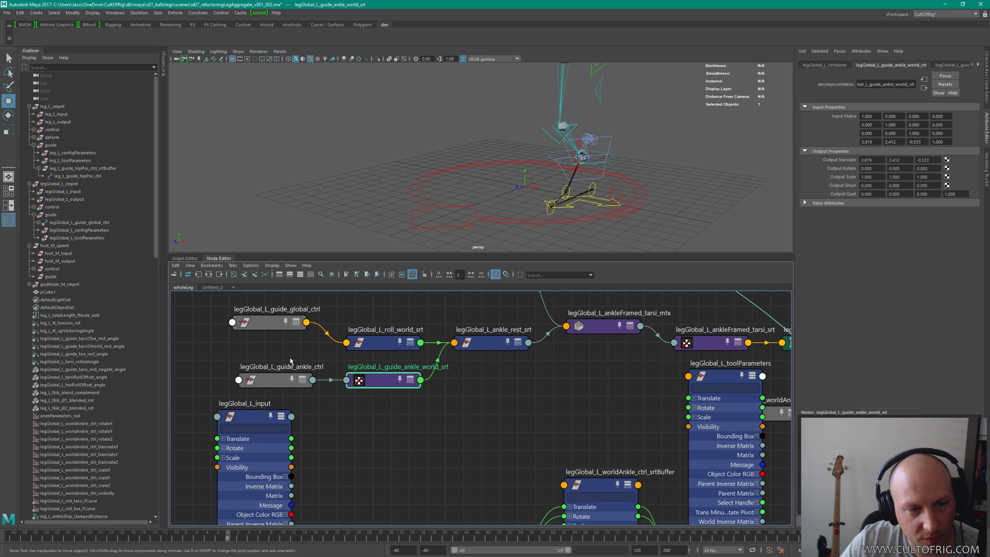
{"action": "left_click", "coordinate": [292, 381]}
{"action": "left_click", "coordinate": [400, 383]}
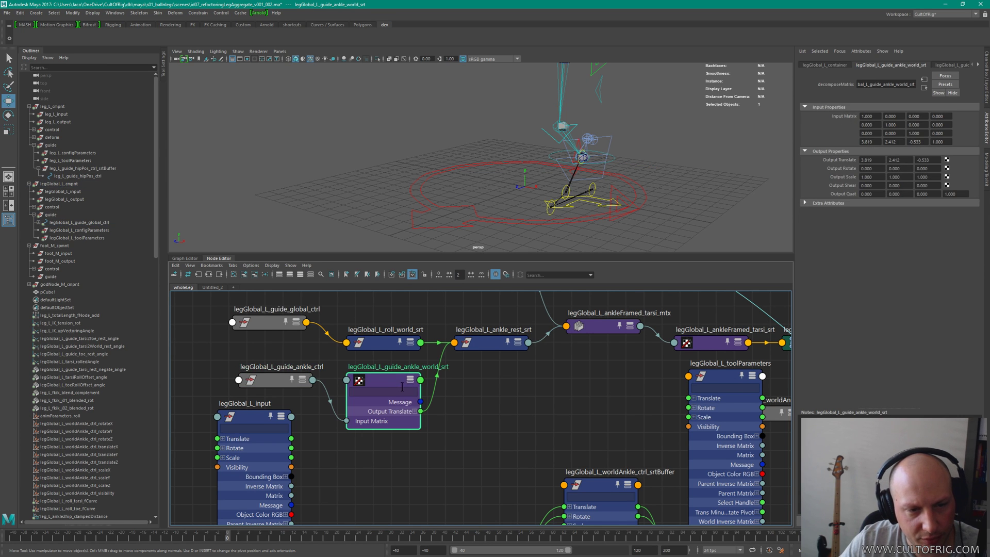
{"action": "left_click", "coordinate": [296, 381]}
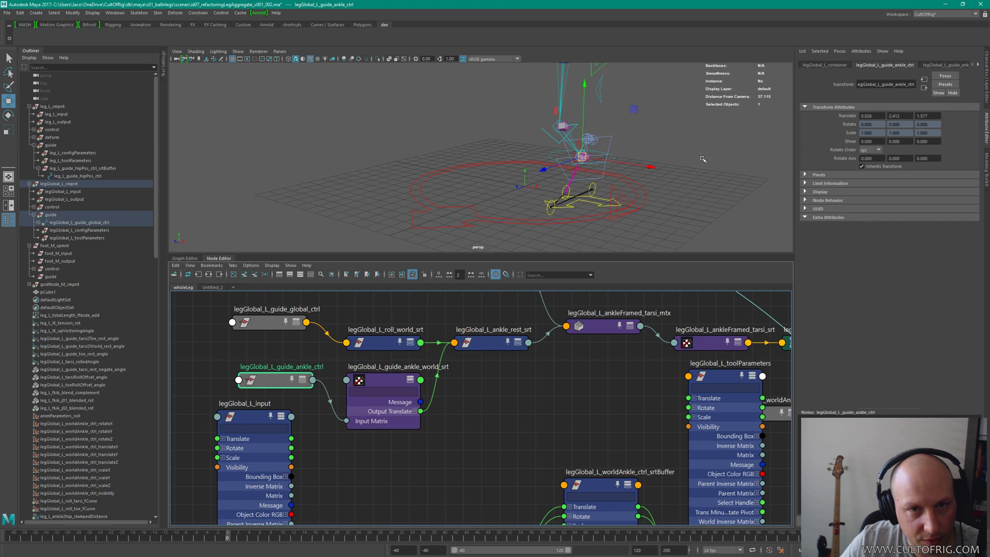
{"action": "key", "text": "f"}
{"action": "scroll", "coordinate": [535, 359], "scroll_direction": "down", "scroll_amount": 3}
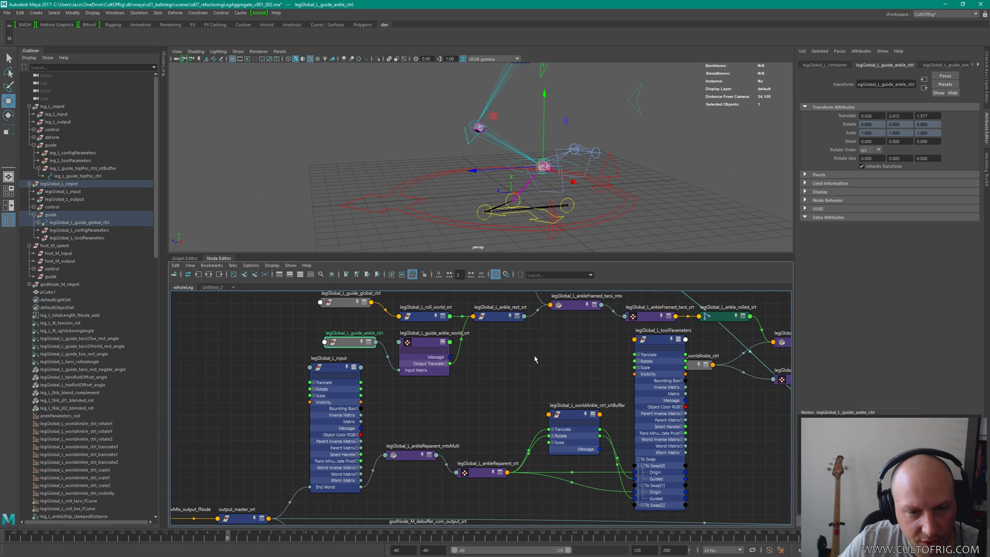
Step: Examine how legGlobal_L_ankleReparent_srt feeds legGlobal_L_worldAnkle_ctrl_srtBuffer and the To Swap entries of legGlobal_L_toolParameters
{"action": "left_click", "coordinate": [546, 435]}
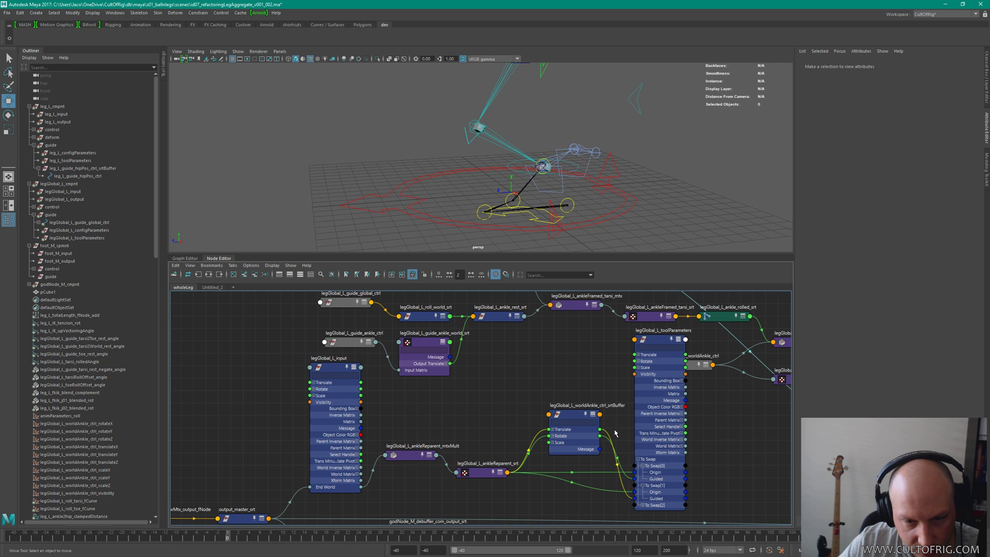
{"action": "middle_click_drag", "start_coordinate": [636, 463], "coordinate": [614, 448], "text": "alt"}
{"action": "left_click_drag", "start_coordinate": [562, 400], "coordinate": [553, 400]}
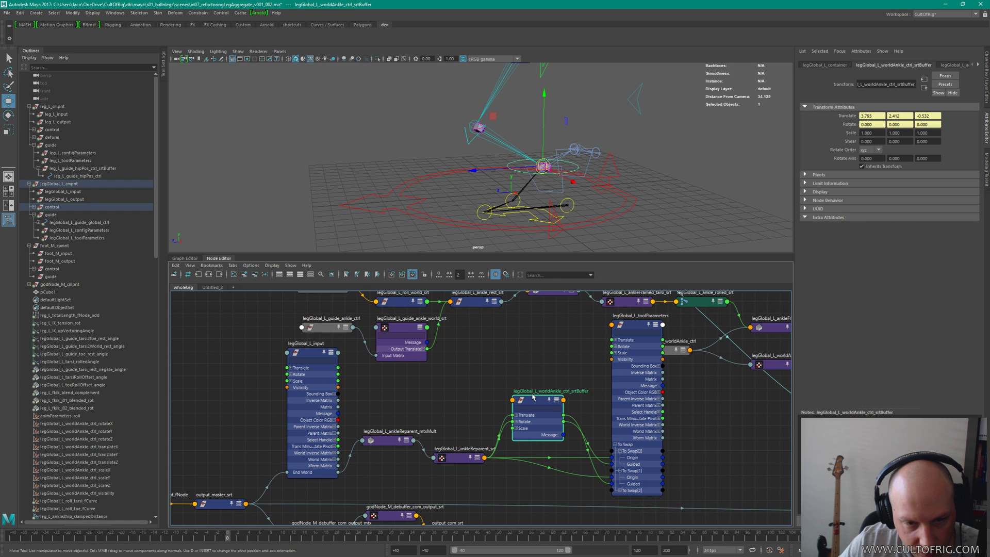
{"action": "left_click", "coordinate": [499, 417]}
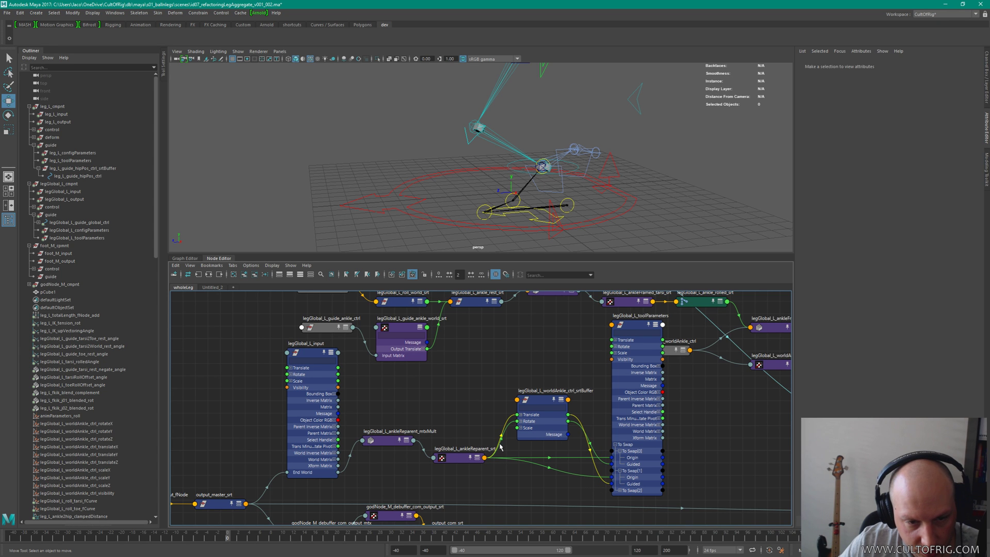
{"action": "left_click", "coordinate": [459, 458]}
{"action": "key", "text": "2"}
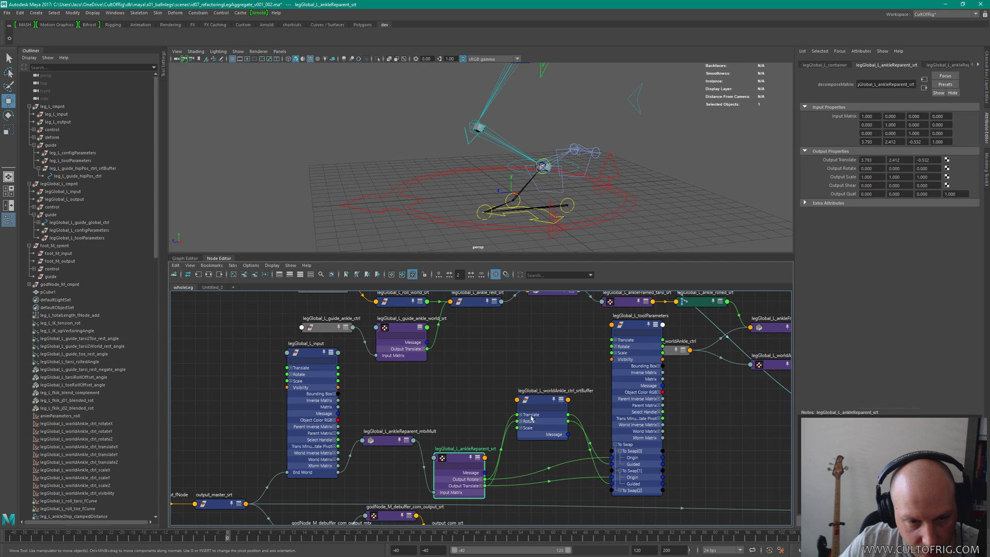
{"action": "key", "text": "1"}
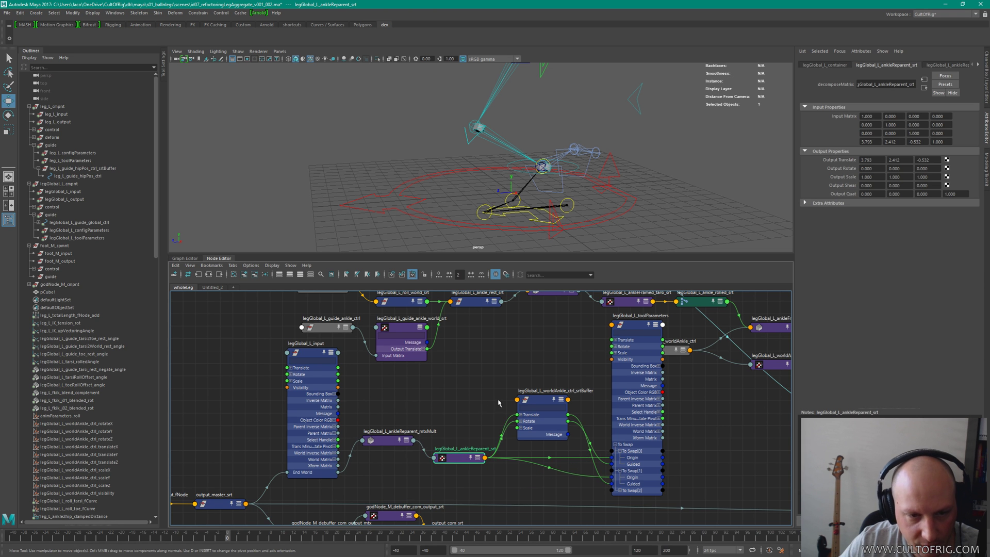
{"action": "scroll", "coordinate": [494, 356], "scroll_direction": "up", "scroll_amount": 2}
{"action": "scroll", "coordinate": [557, 361], "scroll_direction": "down", "scroll_amount": 1}
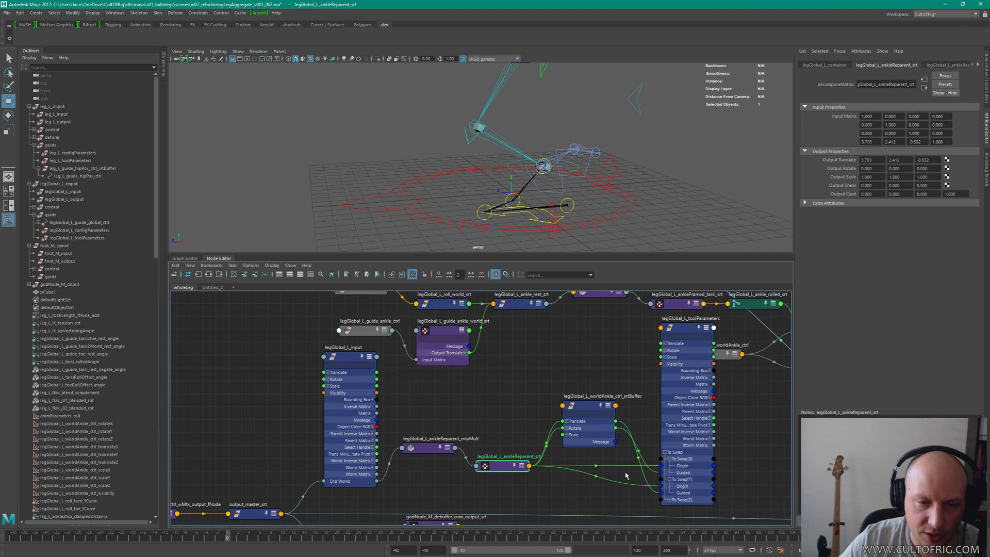
{"action": "scroll", "coordinate": [529, 363], "scroll_direction": "up", "scroll_amount": 1}
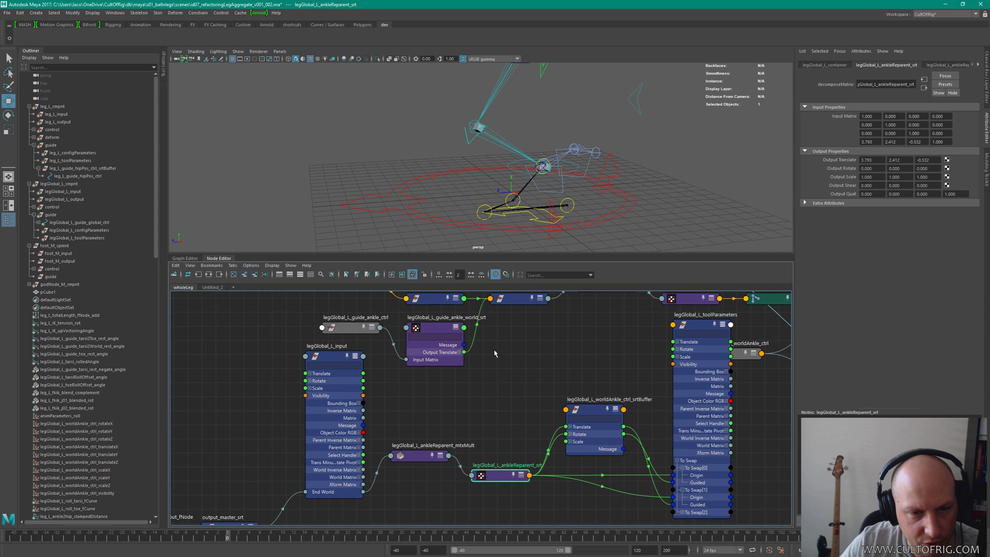
Step: Connect Output Rotate and Output Translate of legGlobal_L_guide_ankle_world_srt to Rotate and Translate of legGlobal_L_worldAnkle_ctrl_srtBuffer
{"action": "left_click", "coordinate": [460, 355]}
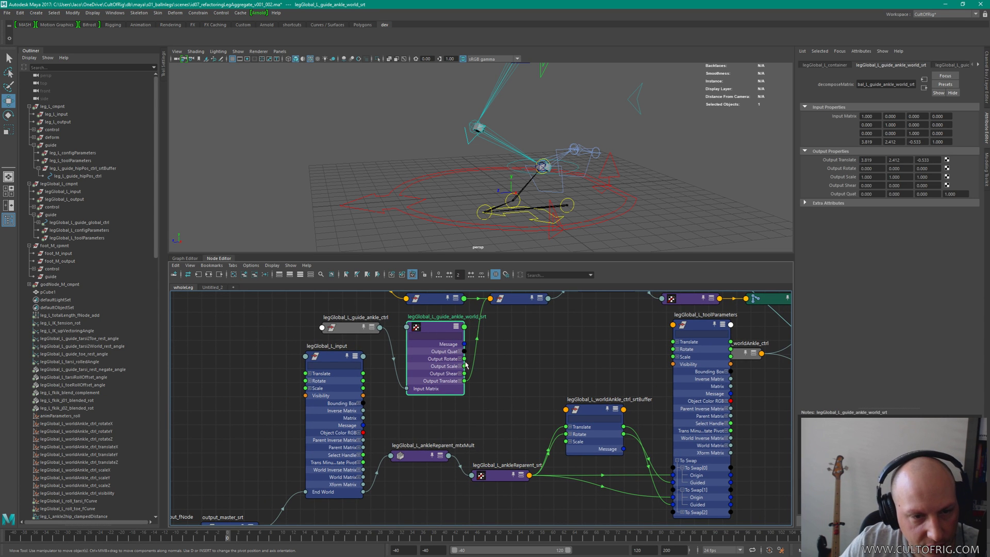
{"action": "left_click_drag", "start_coordinate": [464, 358], "coordinate": [566, 434]}
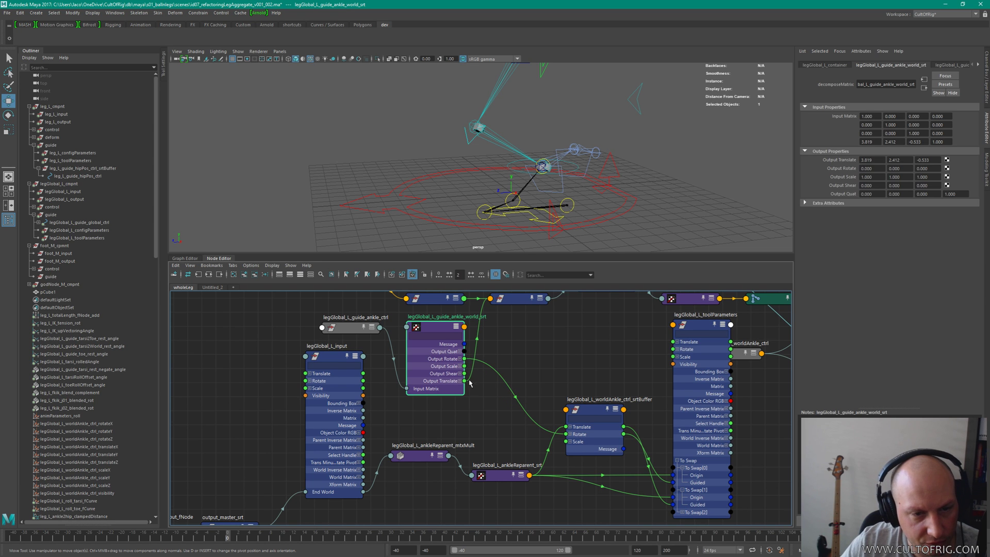
{"action": "left_click_drag", "start_coordinate": [465, 381], "coordinate": [566, 427]}
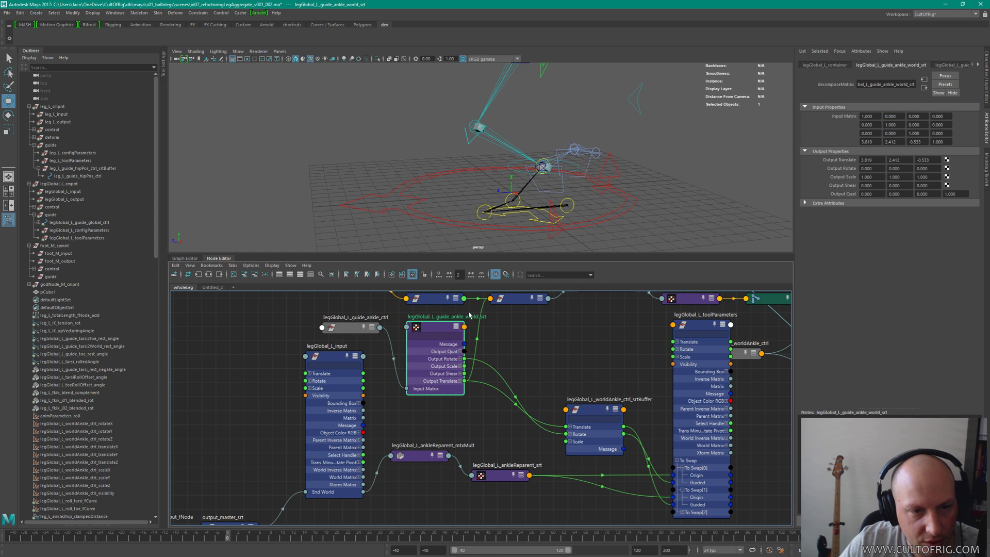
Step: Collapse the legGlobal_L_guide_ankle_world_srt node and review the rewired ankle network
{"action": "left_click", "coordinate": [467, 338]}
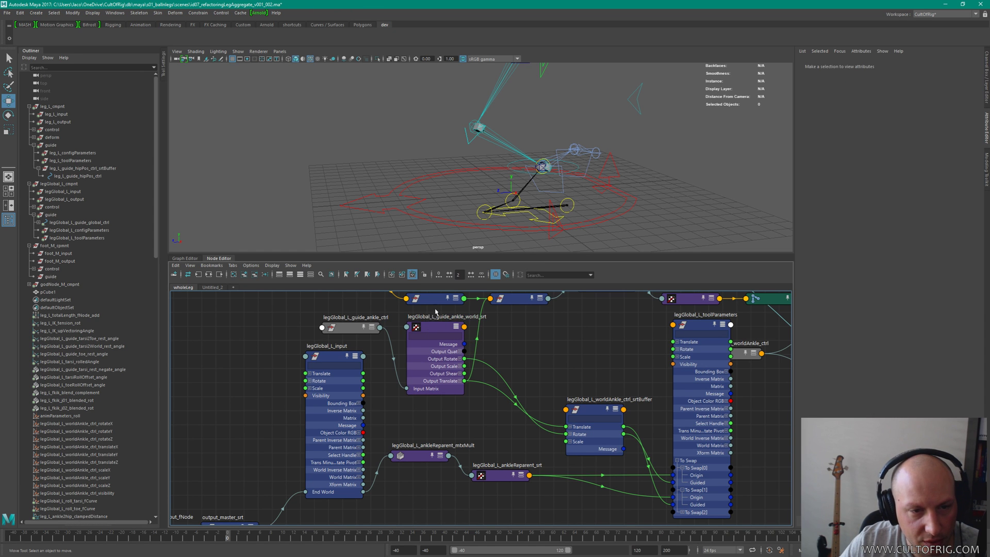
{"action": "left_click", "coordinate": [445, 326]}
{"action": "key", "text": "1"}
{"action": "scroll", "coordinate": [554, 412], "scroll_direction": "down", "scroll_amount": 2}
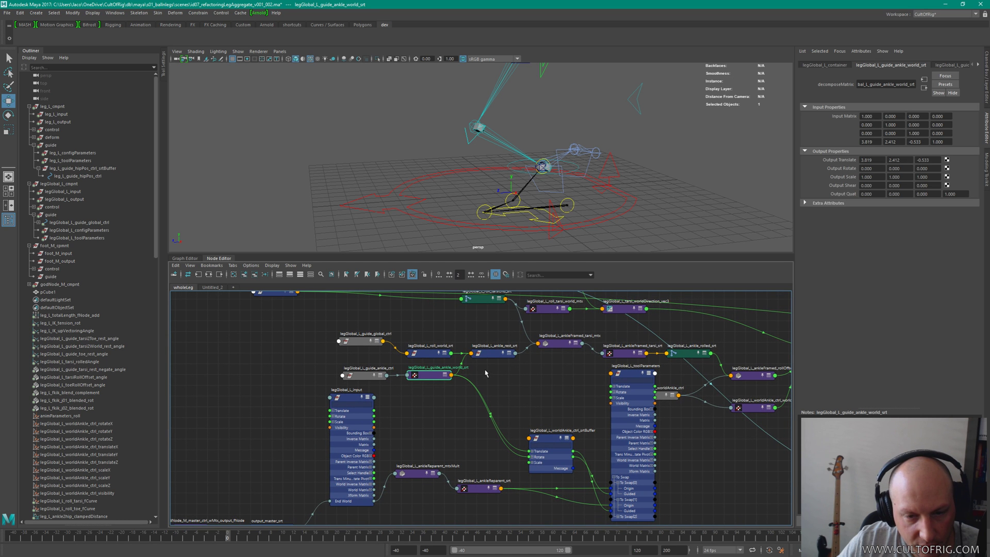
{"action": "middle_click_drag", "start_coordinate": [517, 381], "coordinate": [480, 327]}
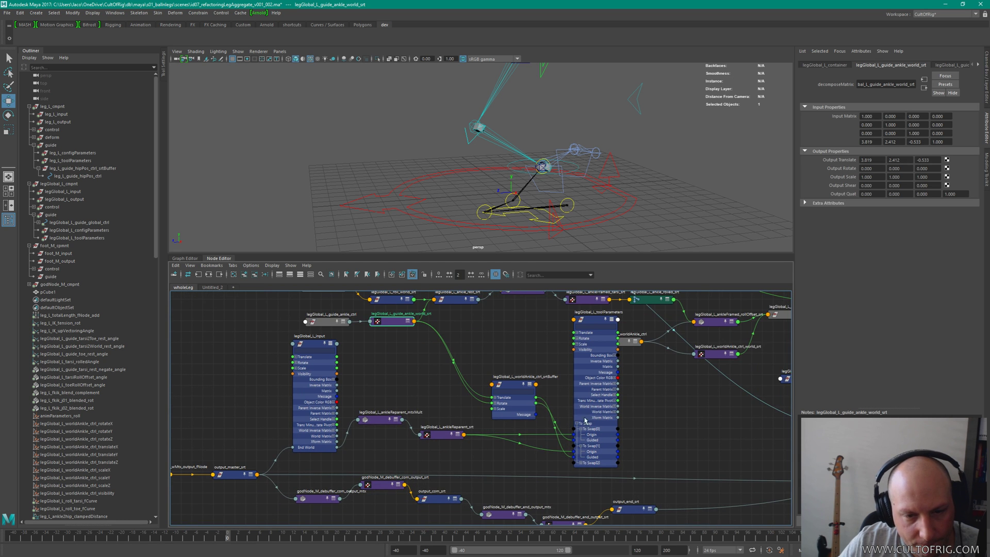
{"action": "middle_click_drag", "start_coordinate": [330, 330], "coordinate": [397, 371]}
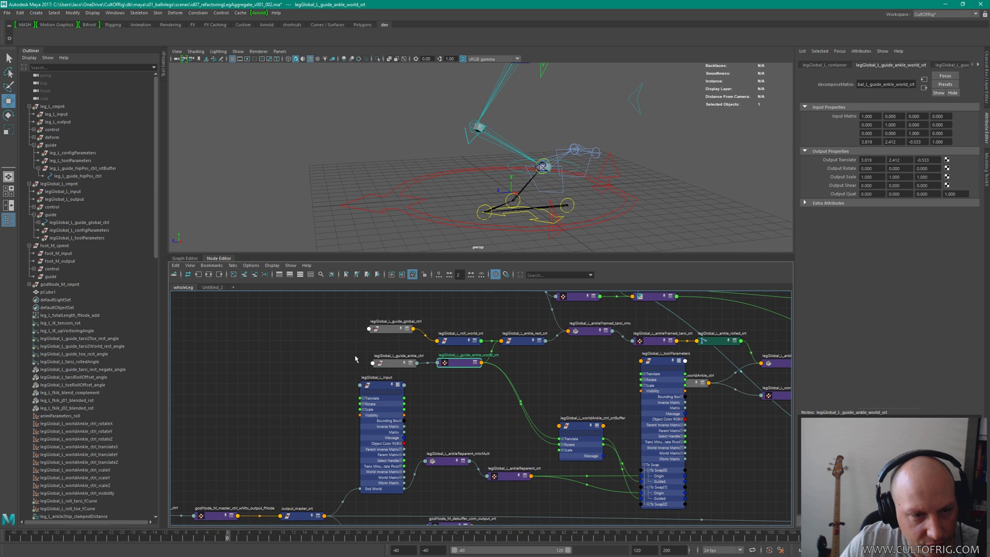
Step: Try to filter the attributes of legGlobal_L_toolParameters by "dele", and clear the filter
{"action": "left_click", "coordinate": [415, 363]}
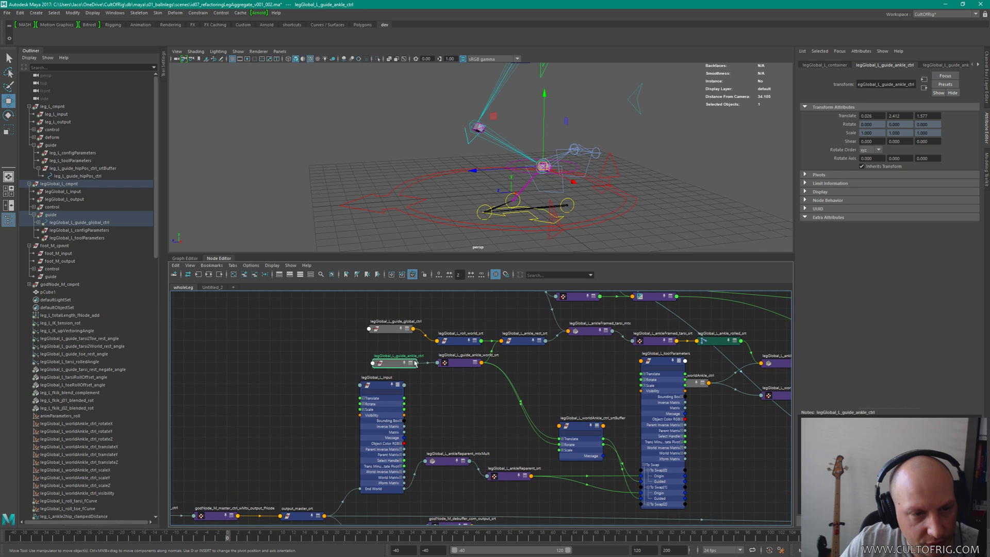
{"action": "left_click", "coordinate": [459, 364]}
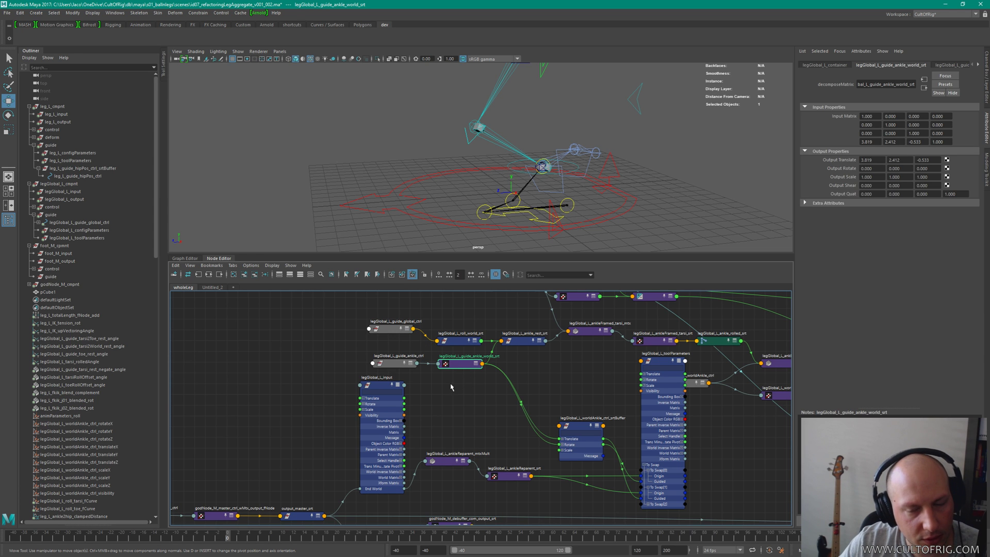
{"action": "left_click", "coordinate": [661, 359]}
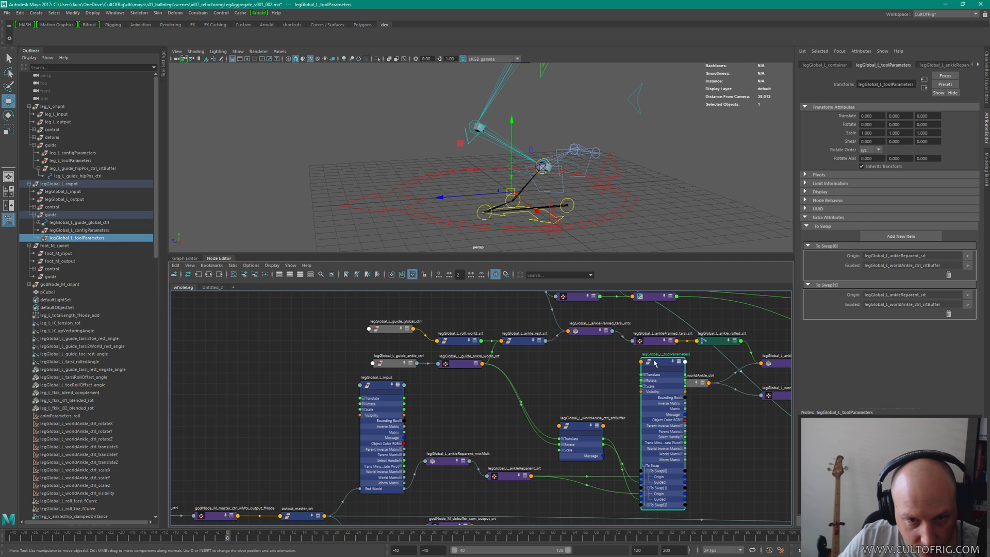
{"action": "right_click", "coordinate": [655, 363]}
{"action": "left_click", "coordinate": [648, 459]}
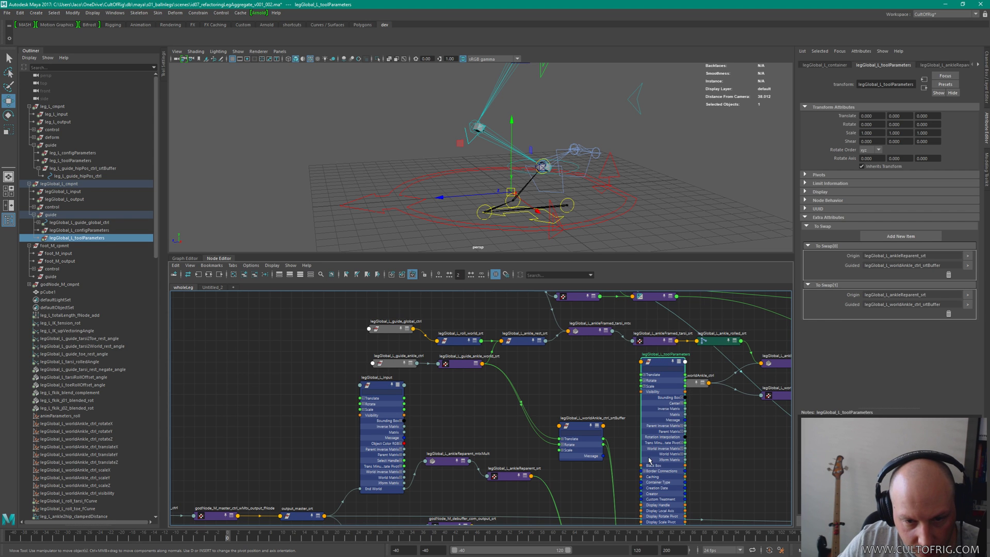
{"action": "left_click", "coordinate": [658, 370]}
{"action": "type", "text": "dele"}
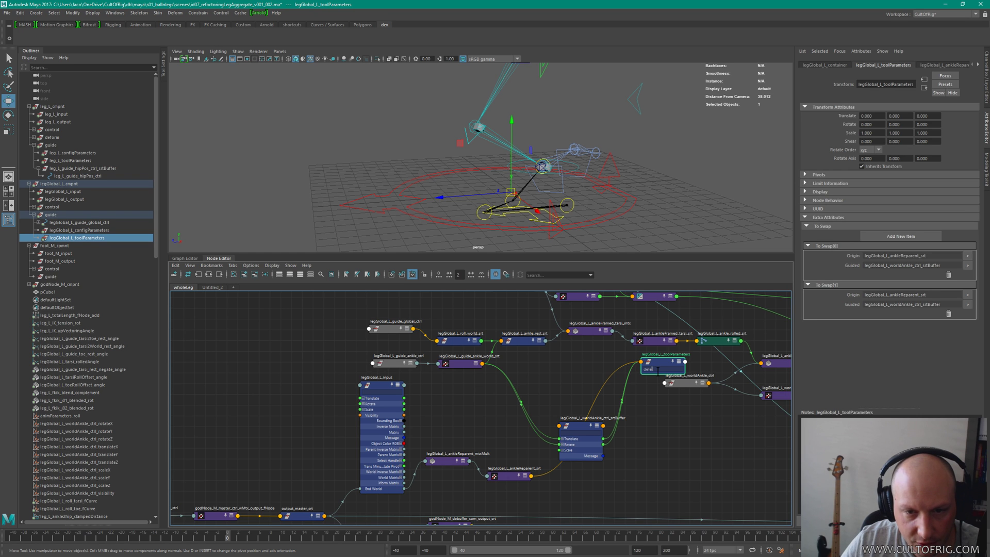
{"action": "key", "text": "BackSpace"}
{"action": "key", "text": "BackSpace"}
{"action": "key", "text": "BackSpace"}
{"action": "key", "text": "BackSpace"}
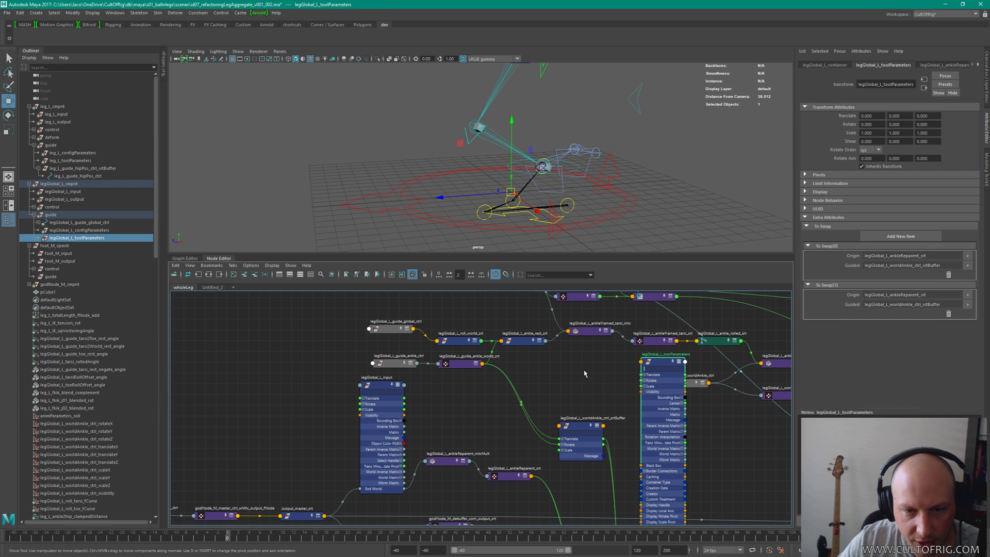
Step: Collapse the legGlobal_L_toolParameters and legGlobal_L_worldAnkle_ctrl_srtBuffer nodes, shifting toolParameters and legGlobal_L_worldAnkle_ctrl slightly closer to the buffer
{"action": "left_click", "coordinate": [697, 382], "text": "shift"}
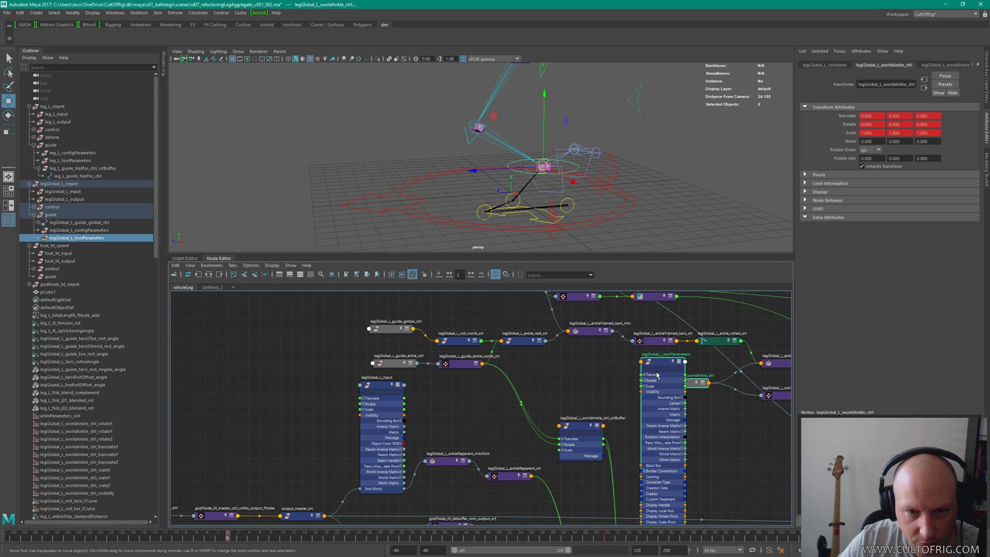
{"action": "left_click_drag", "start_coordinate": [663, 368], "coordinate": [663, 367]}
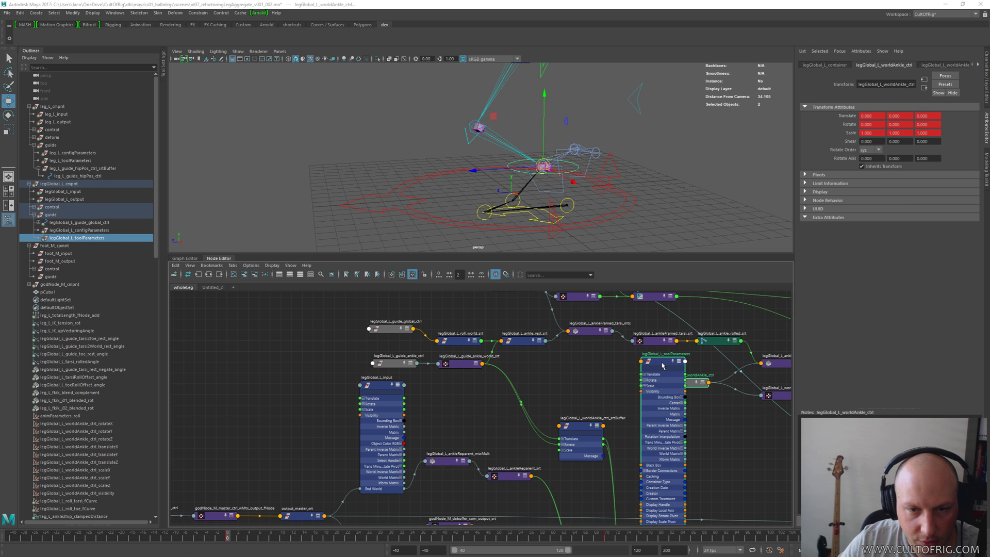
{"action": "key", "text": "alt+Tab"}
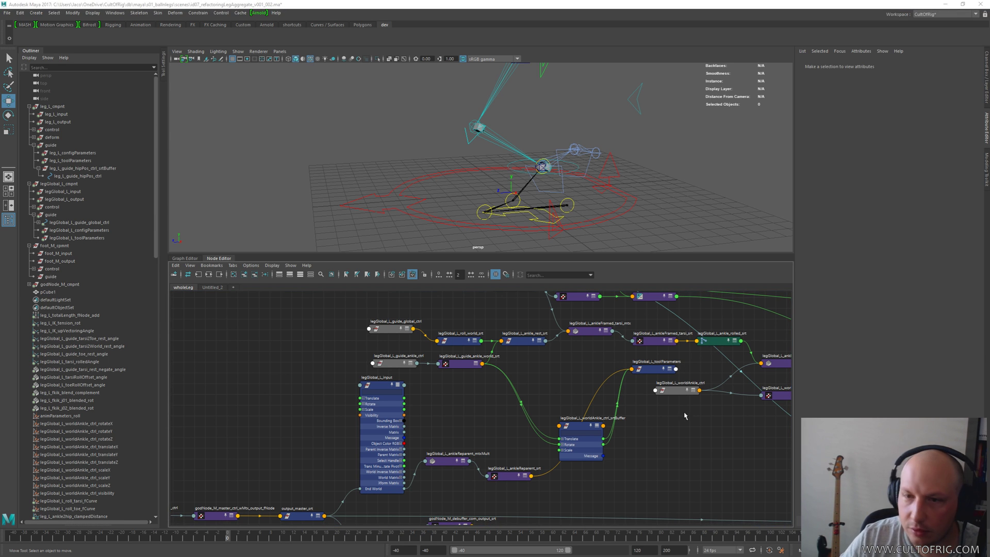
{"action": "left_click", "coordinate": [676, 451]}
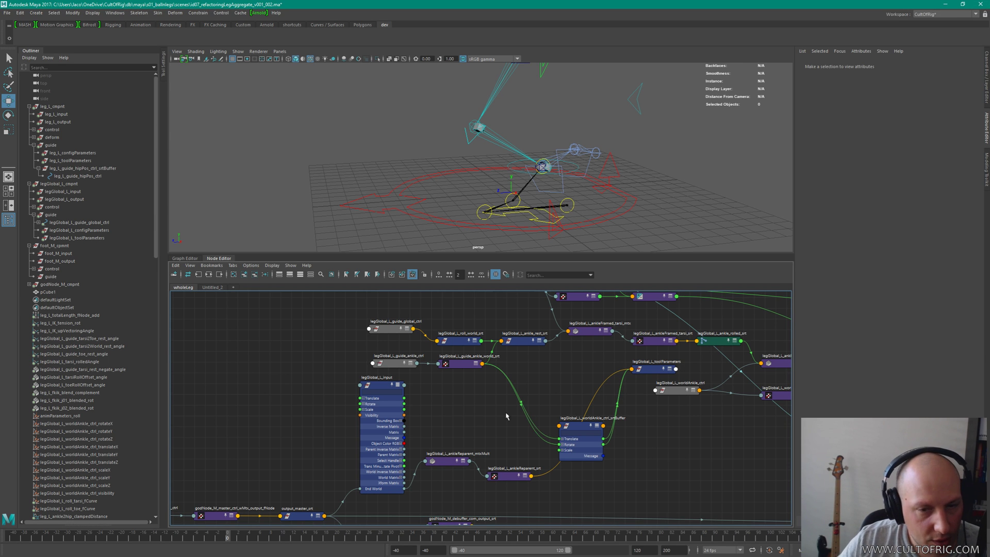
{"action": "left_click_drag", "start_coordinate": [571, 429], "coordinate": [579, 445]}
{"action": "key", "text": "1"}
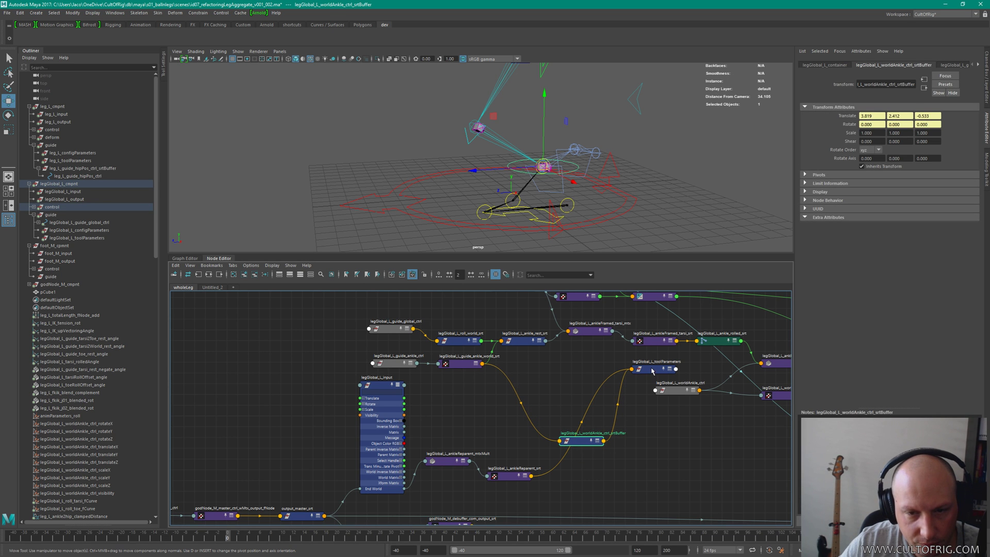
{"action": "left_click_drag", "start_coordinate": [651, 370], "coordinate": [652, 376]}
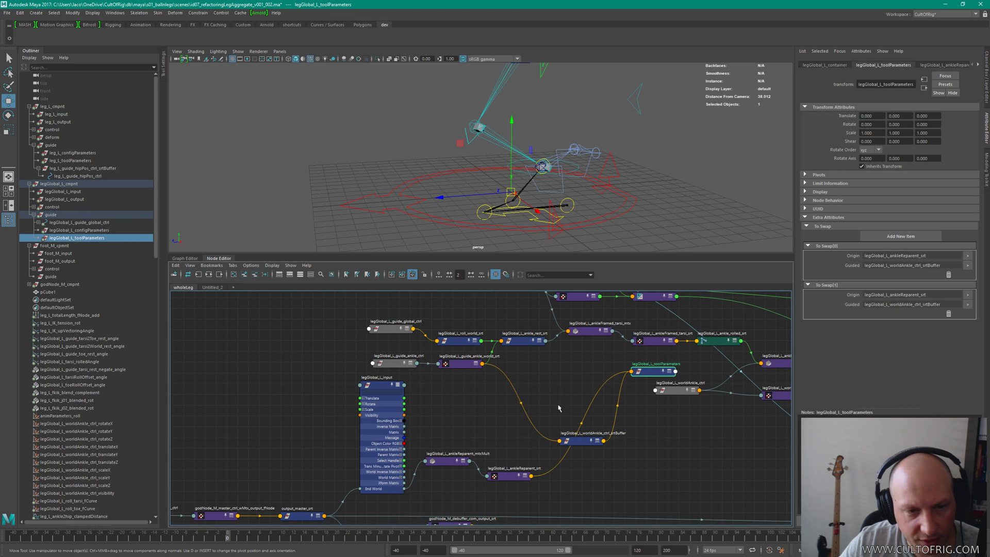
Step: Arrange legGlobal_L_worldAnkle_ctrl_srtBuffer between legGlobal_L_guide_ankle_world_srt and legGlobal_L_toolParameters, and lower toolParameters and legGlobal_L_worldAnkle_ctrl slightly
{"action": "left_click", "coordinate": [471, 365]}
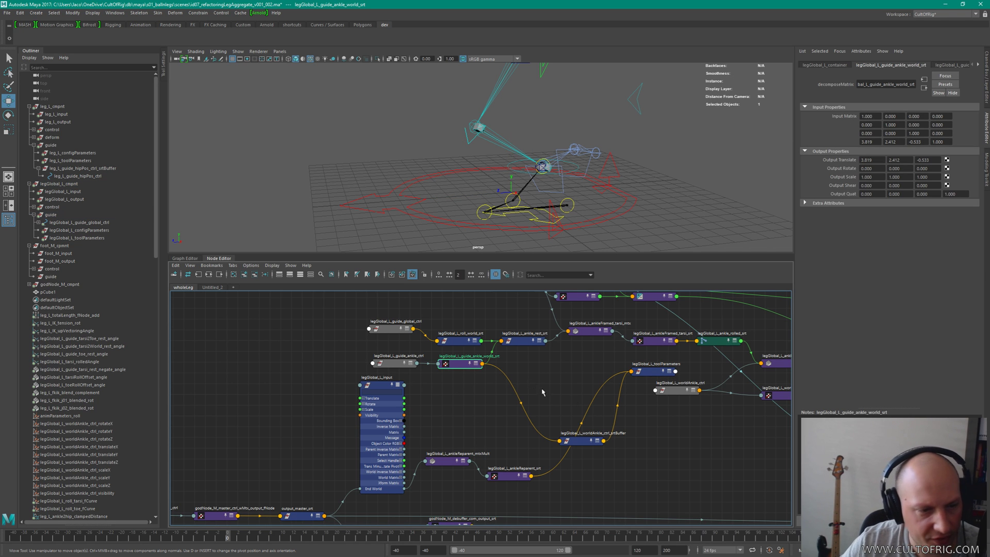
{"action": "left_click_drag", "start_coordinate": [604, 445], "coordinate": [585, 383]}
{"action": "middle_click_drag", "start_coordinate": [607, 430], "coordinate": [483, 439], "text": "alt"}
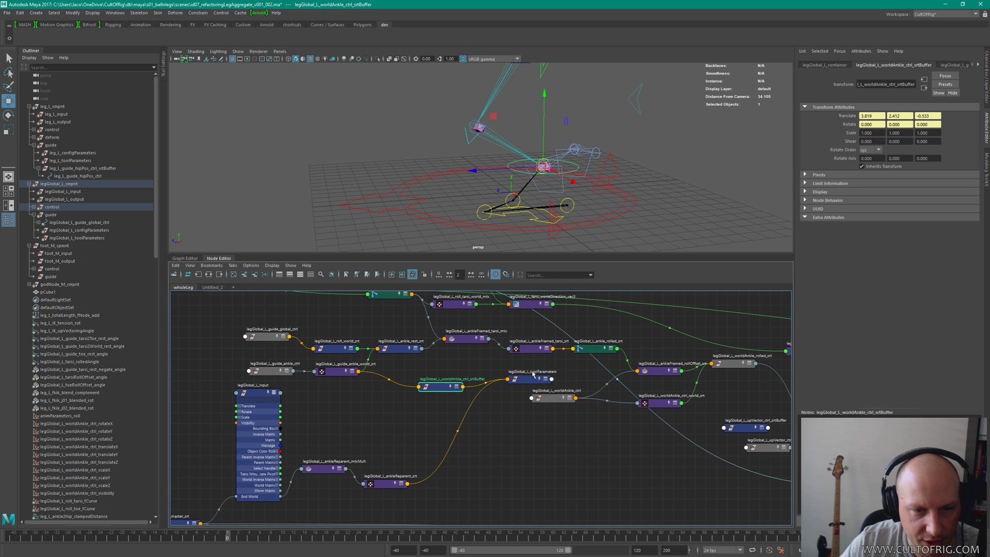
{"action": "left_click_drag", "start_coordinate": [529, 367], "coordinate": [555, 419]}
{"action": "middle_click_drag", "start_coordinate": [781, 395], "coordinate": [557, 413], "text": "alt"}
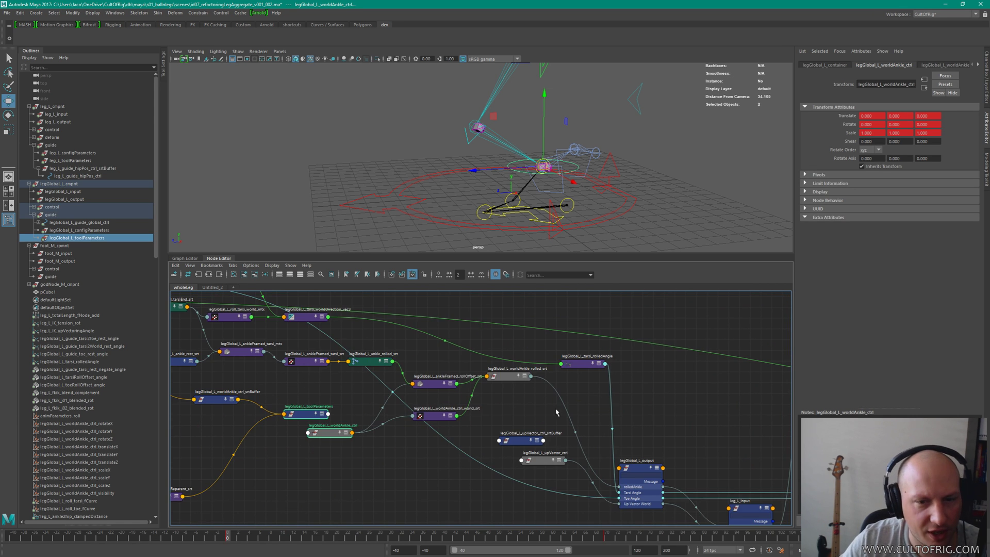
Step: Test-move legGlobal_L_guide_global_ctrl in the perspective view, undo the move, and inspect the leg from several angles
{"action": "left_click_drag", "start_coordinate": [566, 163], "coordinate": [649, 187], "text": "alt"}
{"action": "left_click", "coordinate": [593, 200]}
{"action": "key", "text": "ctrl+z"}
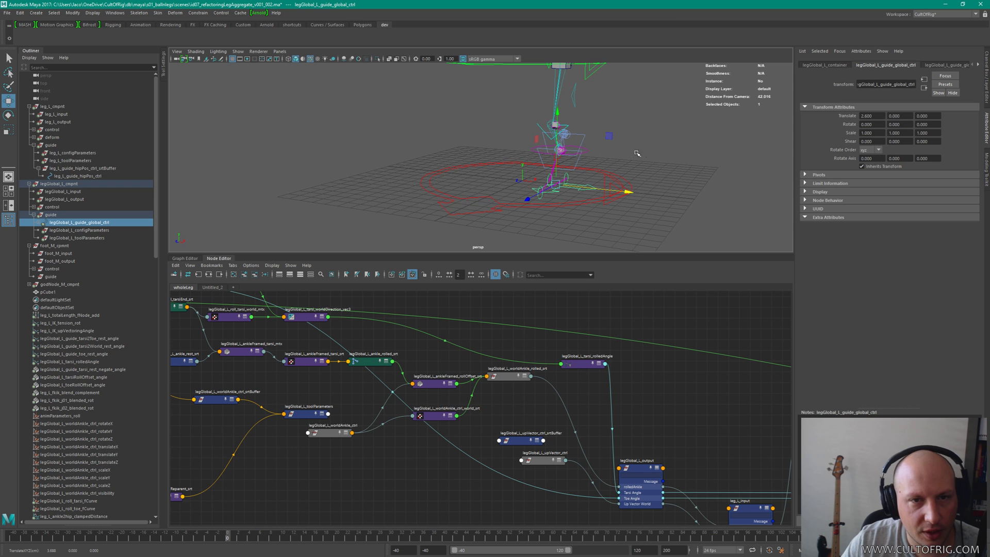
{"action": "left_click_drag", "start_coordinate": [638, 153], "coordinate": [640, 192], "text": "alt"}
{"action": "left_click", "coordinate": [667, 152]}
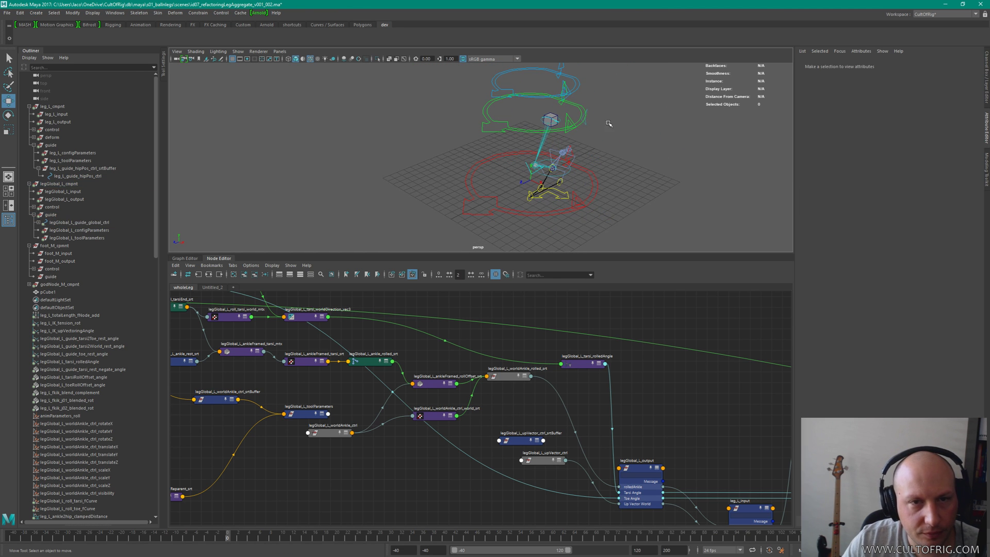
{"action": "left_click_drag", "start_coordinate": [652, 124], "coordinate": [626, 148], "text": "alt"}
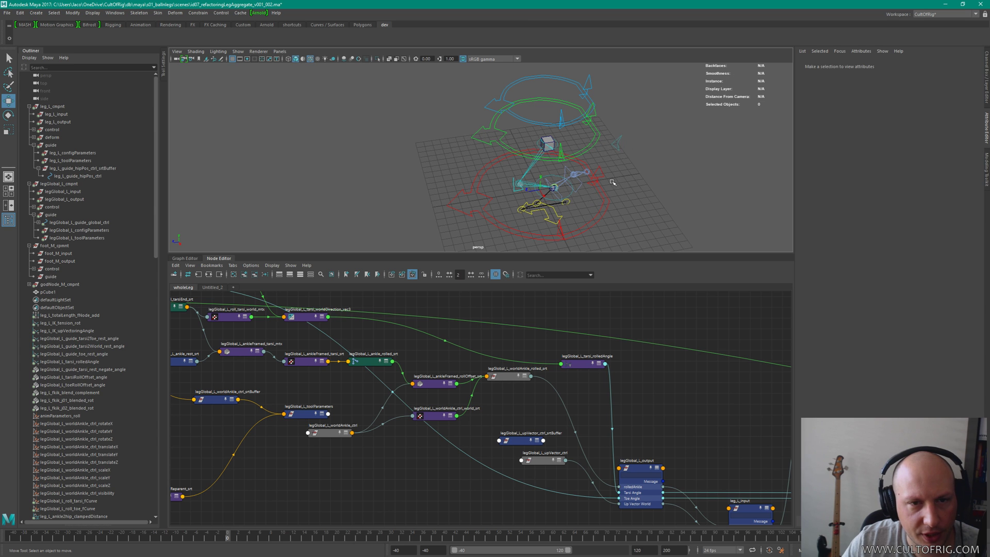
{"action": "left_click_drag", "start_coordinate": [613, 181], "coordinate": [613, 163], "text": "alt"}
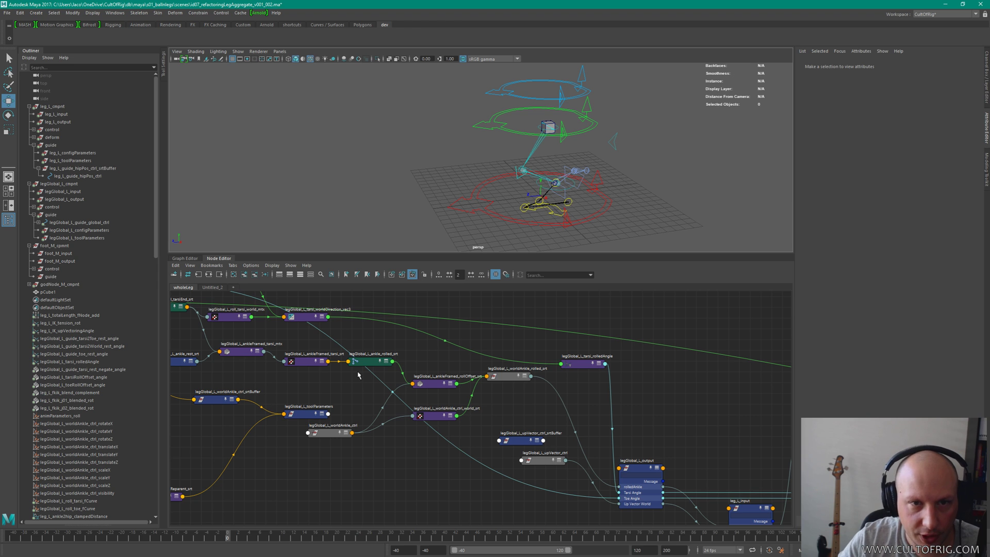
{"action": "left_click_drag", "start_coordinate": [532, 133], "coordinate": [562, 152], "text": "alt"}
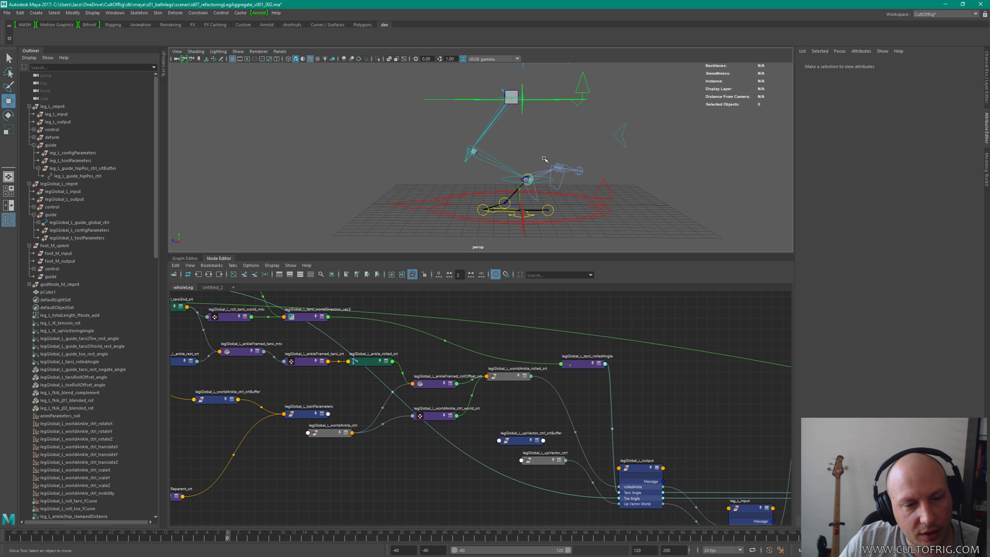
Step: Examine legGlobal_L_upVector_ctrl and its srtBuffer, tracing how they fit into the whole leg network
{"action": "left_click", "coordinate": [622, 128]}
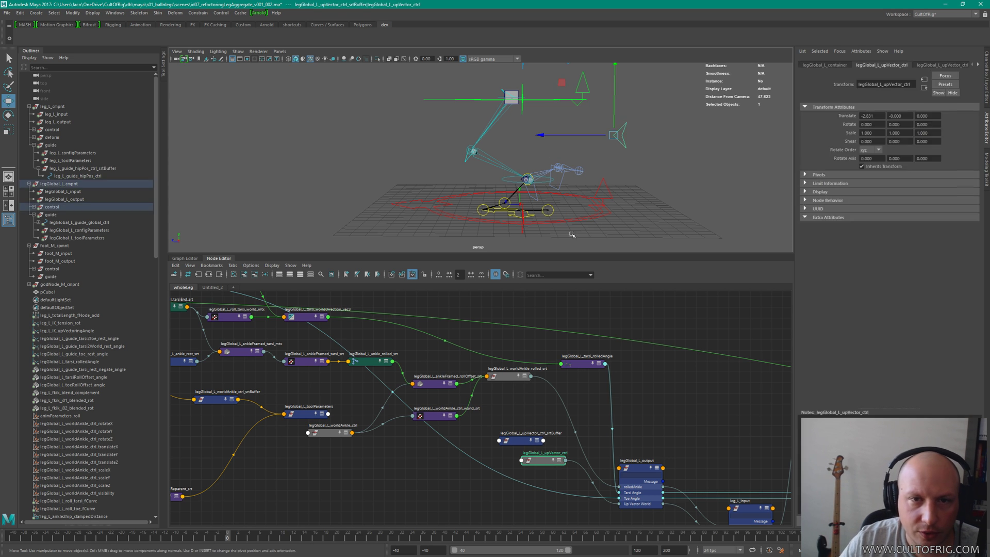
{"action": "middle_click_drag", "start_coordinate": [427, 405], "coordinate": [707, 394], "text": "alt"}
{"action": "middle_click_drag", "start_coordinate": [314, 399], "coordinate": [541, 387], "text": "alt"}
{"action": "right_click_drag", "start_coordinate": [558, 389], "coordinate": [524, 391], "text": "alt"}
{"action": "middle_click_drag", "start_coordinate": [613, 406], "coordinate": [519, 413], "text": "alt"}
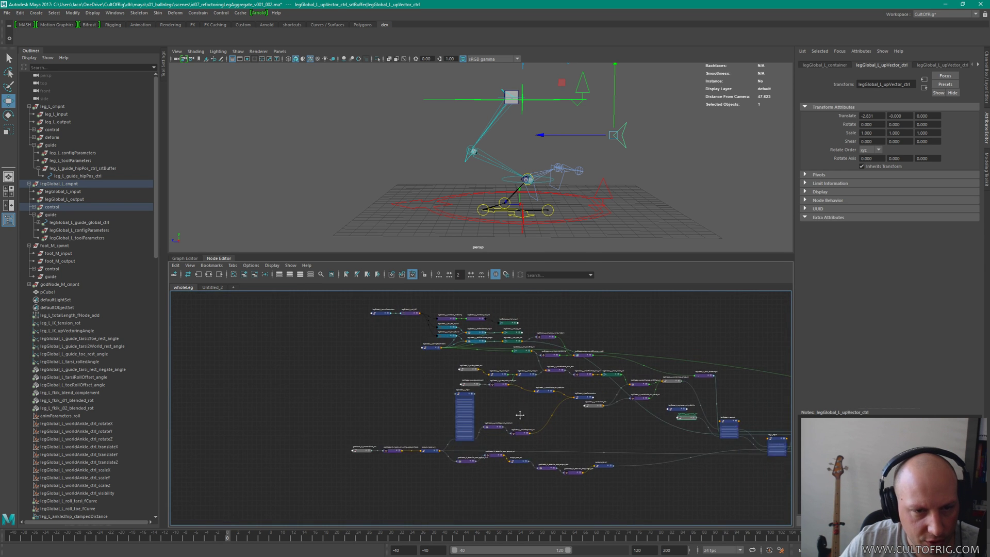
{"action": "middle_click_drag", "start_coordinate": [424, 372], "coordinate": [515, 429], "text": "alt"}
{"action": "right_click_drag", "start_coordinate": [441, 411], "coordinate": [476, 364], "text": "alt"}
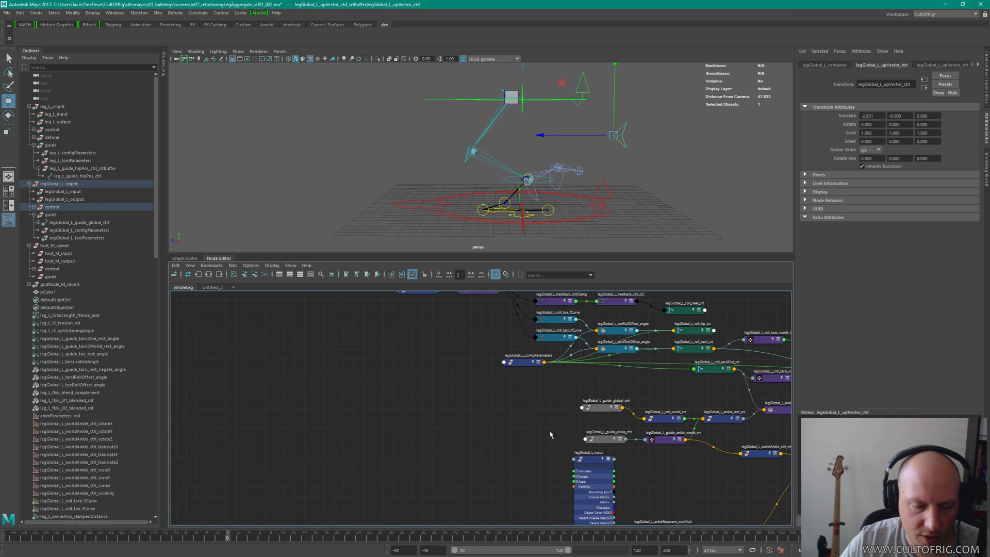
{"action": "middle_click_drag", "start_coordinate": [550, 435], "coordinate": [358, 450], "text": "alt"}
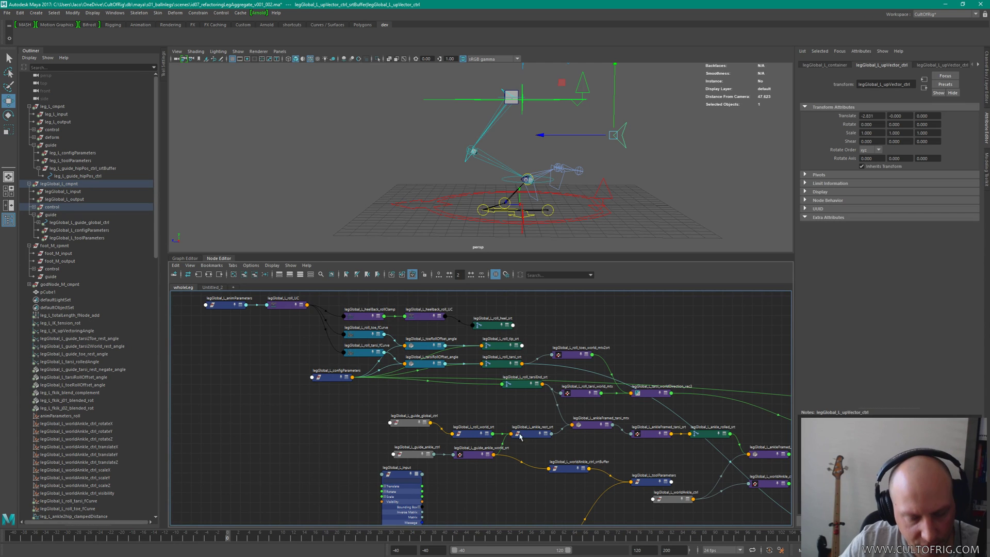
{"action": "middle_click_drag", "start_coordinate": [731, 482], "coordinate": [589, 394], "text": "alt"}
{"action": "middle_click_drag", "start_coordinate": [513, 451], "coordinate": [592, 375], "text": "alt"}
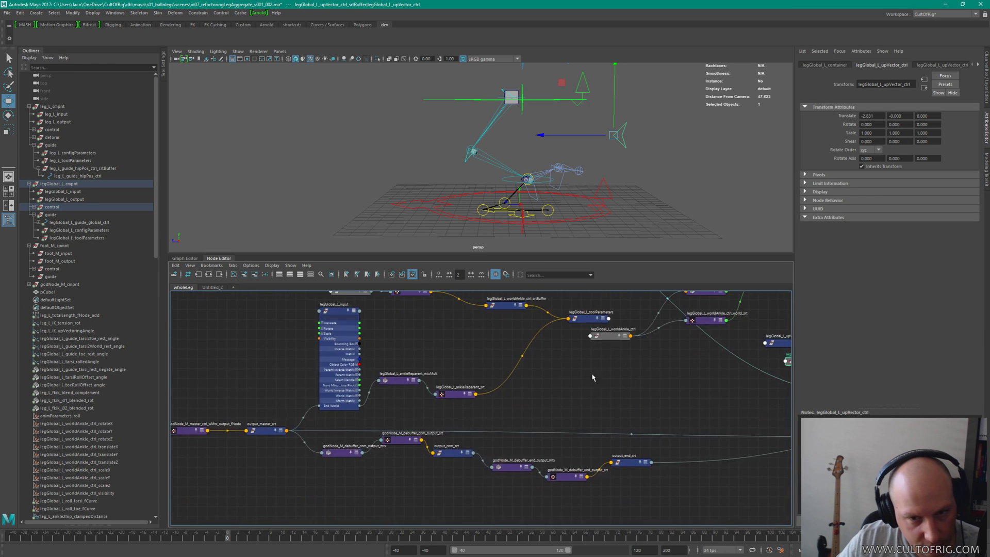
{"action": "middle_click_drag", "start_coordinate": [760, 346], "coordinate": [479, 392], "text": "alt"}
{"action": "left_click", "coordinate": [483, 391]}
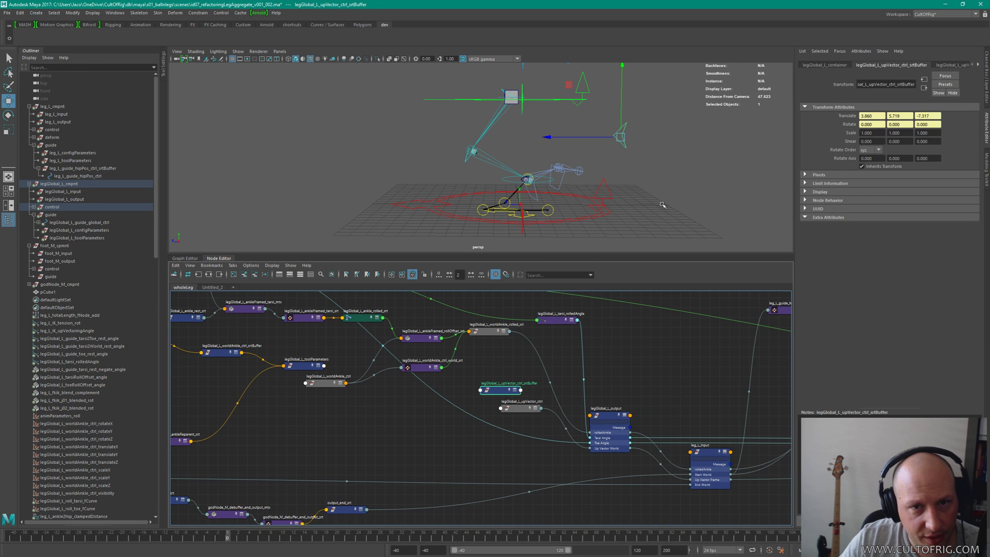
Step: Set Translate X of legGlobal_L_upVector_ctrl to 0
{"action": "scroll", "coordinate": [508, 395], "scroll_direction": "down", "scroll_amount": 5}
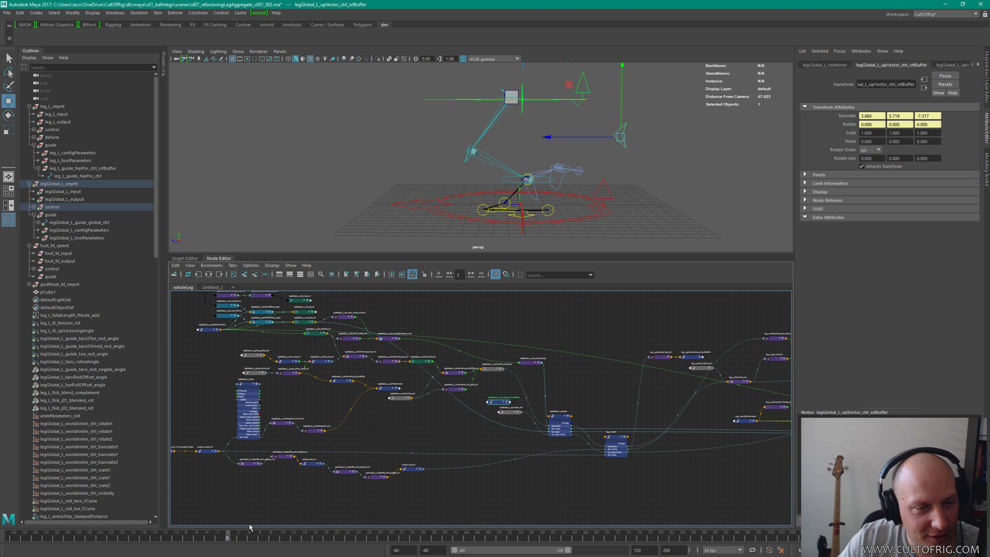
{"action": "left_click_drag", "start_coordinate": [652, 159], "coordinate": [700, 141], "text": "alt"}
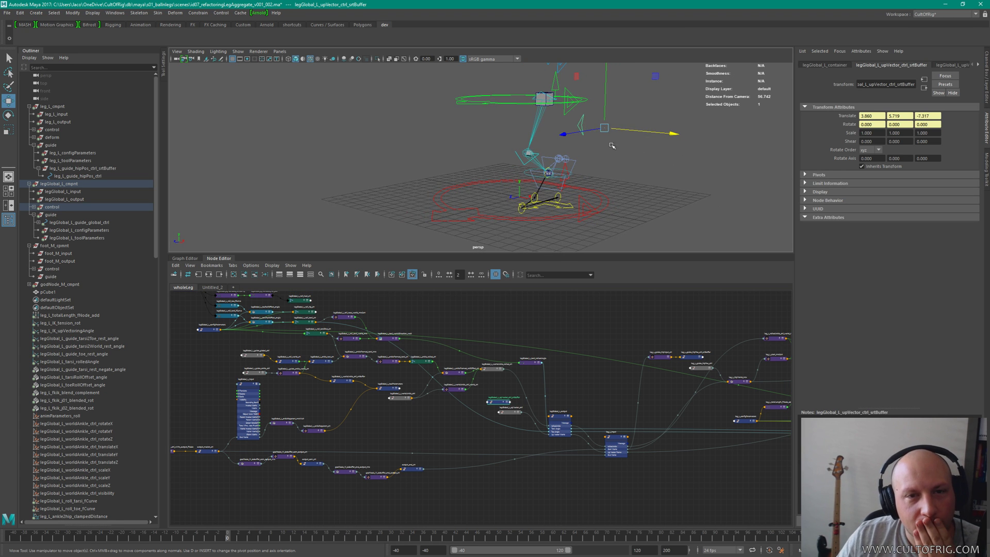
{"action": "left_click", "coordinate": [670, 166]}
{"action": "left_click", "coordinate": [582, 125]}
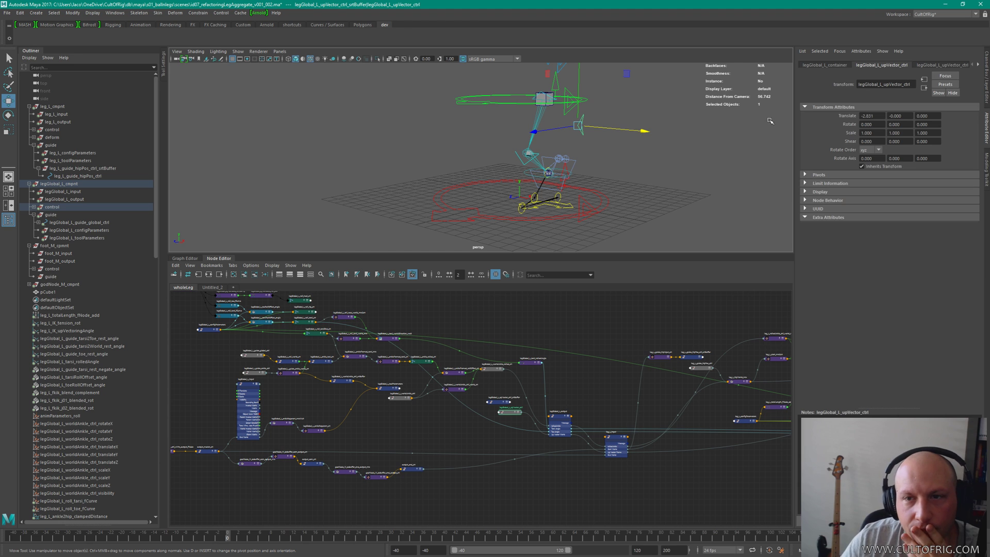
{"action": "double_click", "coordinate": [877, 115]}
{"action": "type", "text": "0"}
{"action": "key", "text": "Tab"}
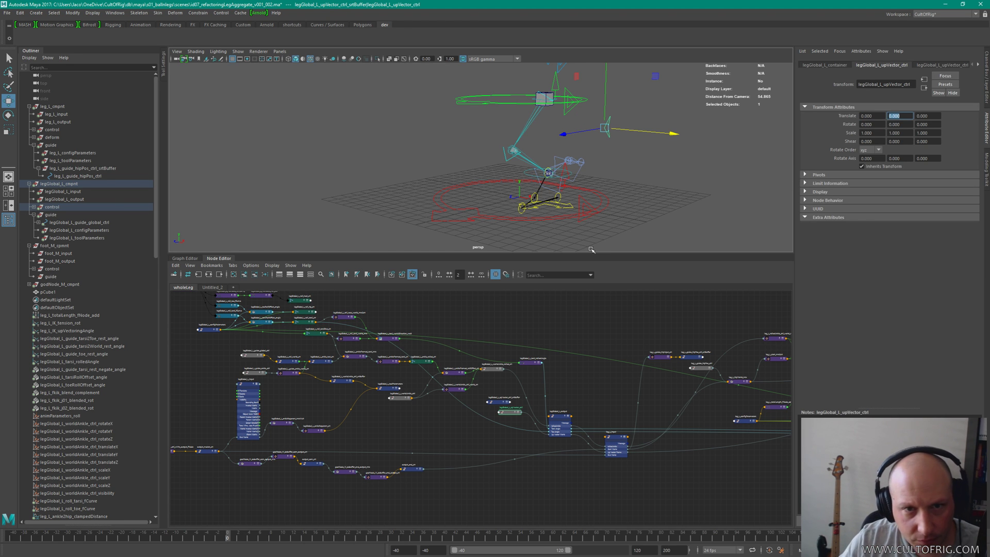
Step: Try out leg_L_guide_hipPos_ctrl in the perspective view and undo the last change
{"action": "left_click", "coordinate": [672, 172]}
{"action": "left_click_drag", "start_coordinate": [672, 173], "coordinate": [592, 155], "text": "alt"}
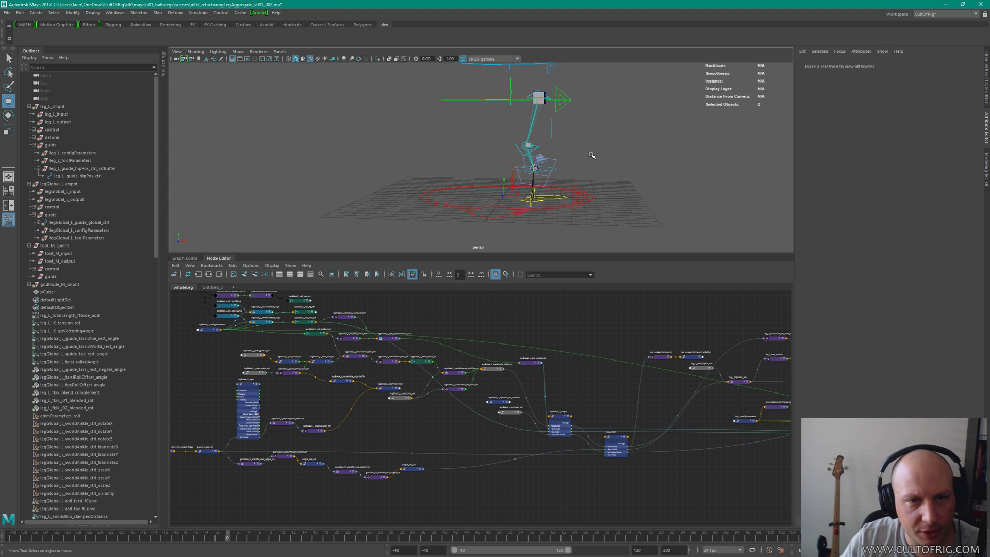
{"action": "left_click", "coordinate": [550, 196]}
{"action": "left_click_drag", "start_coordinate": [551, 196], "coordinate": [526, 97], "text": "alt"}
{"action": "left_click", "coordinate": [553, 94]}
{"action": "key", "text": "ctrl+z"}
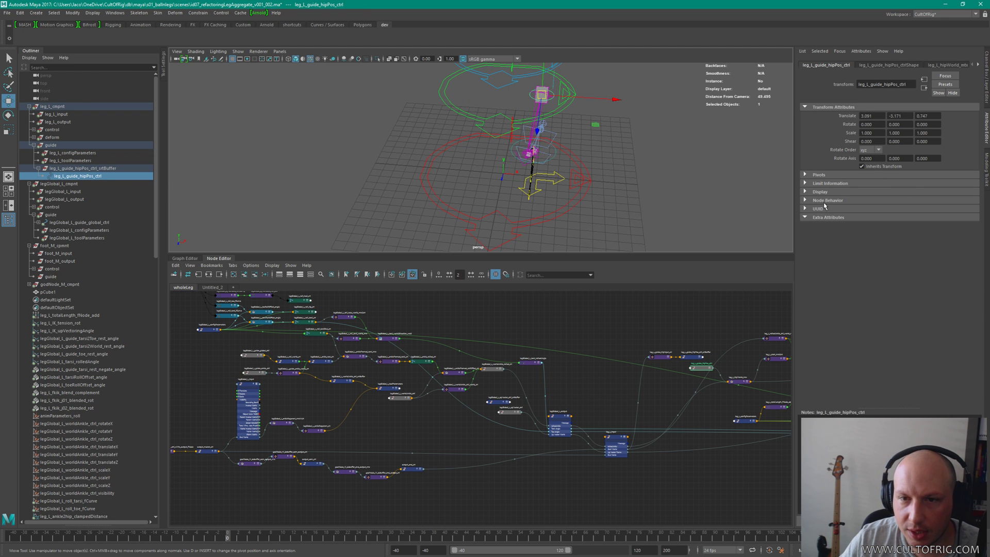
Step: Enable the drawing overrides on leg_L_guide_hipPos_ctrl and set its index colour to yellow
{"action": "left_click", "coordinate": [832, 184]}
{"action": "left_click", "coordinate": [826, 192]}
{"action": "left_click", "coordinate": [828, 183]}
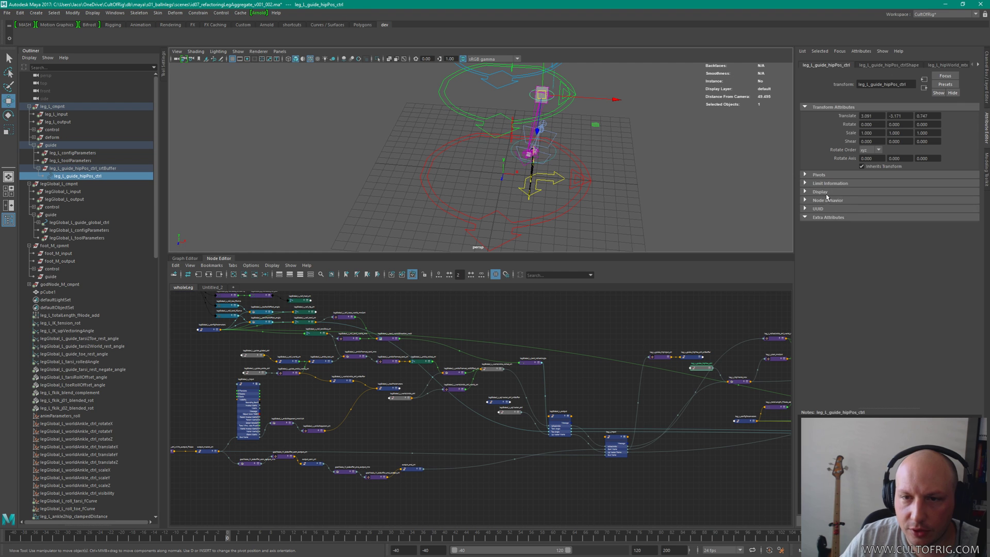
{"action": "left_click", "coordinate": [827, 192]}
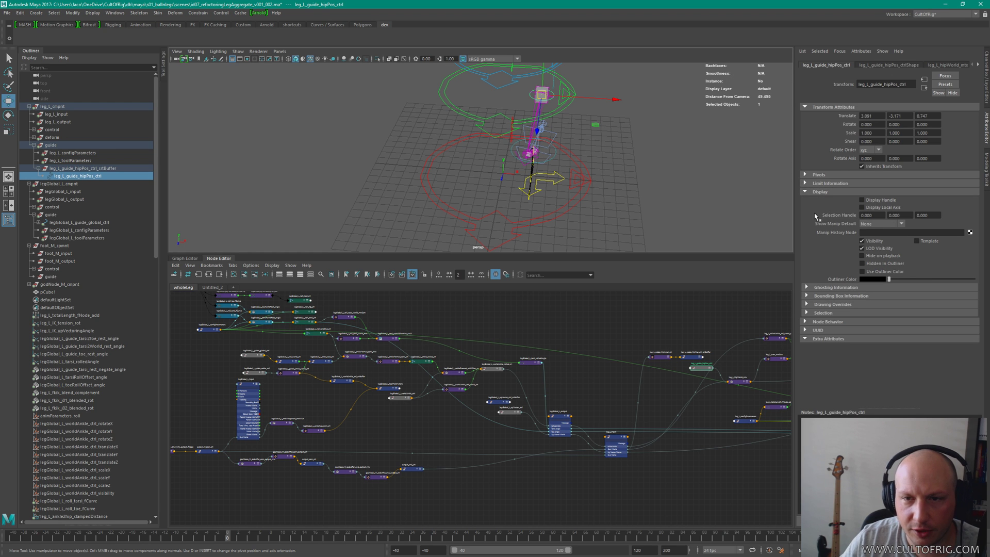
{"action": "left_click", "coordinate": [837, 304]}
{"action": "left_click", "coordinate": [876, 313]}
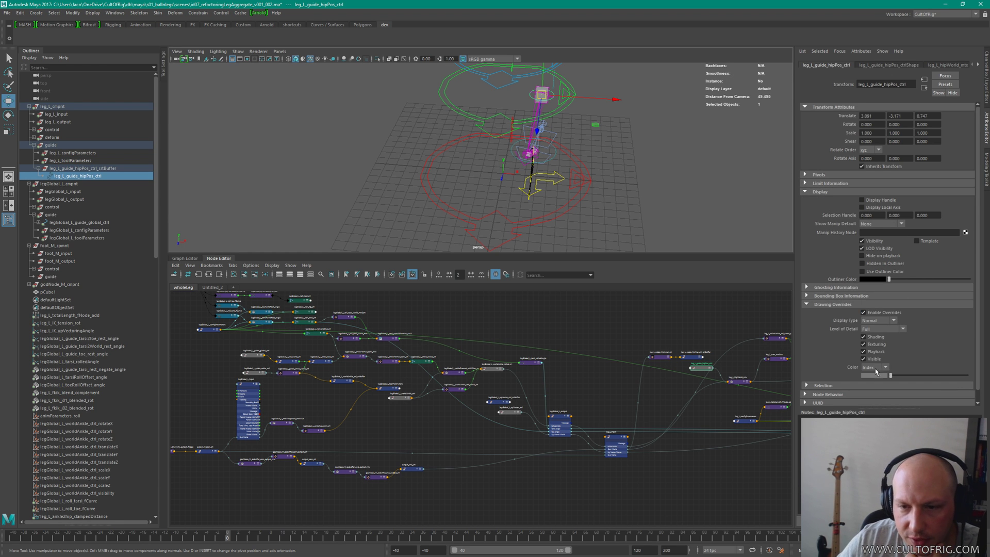
{"action": "left_click_drag", "start_coordinate": [897, 378], "coordinate": [932, 377]}
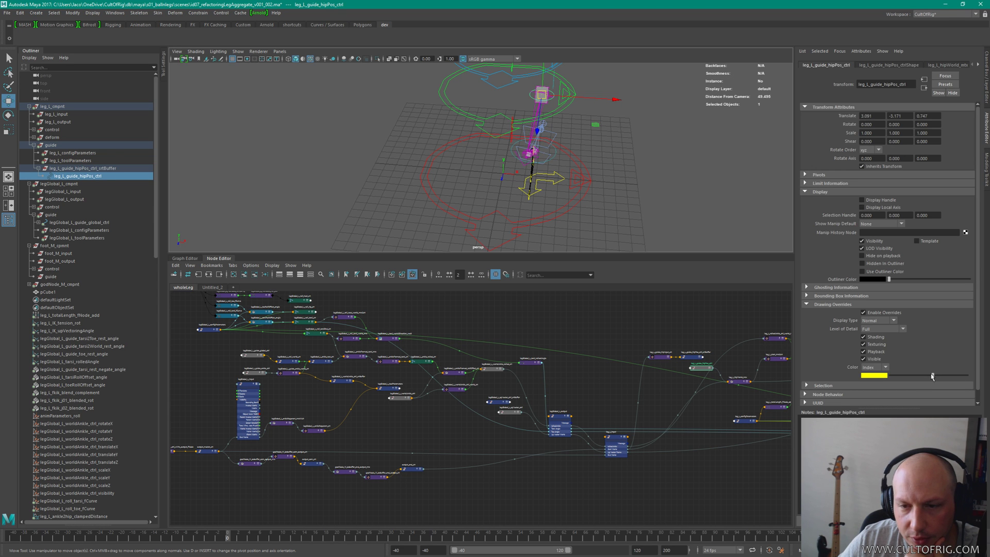
{"action": "left_click", "coordinate": [679, 148]}
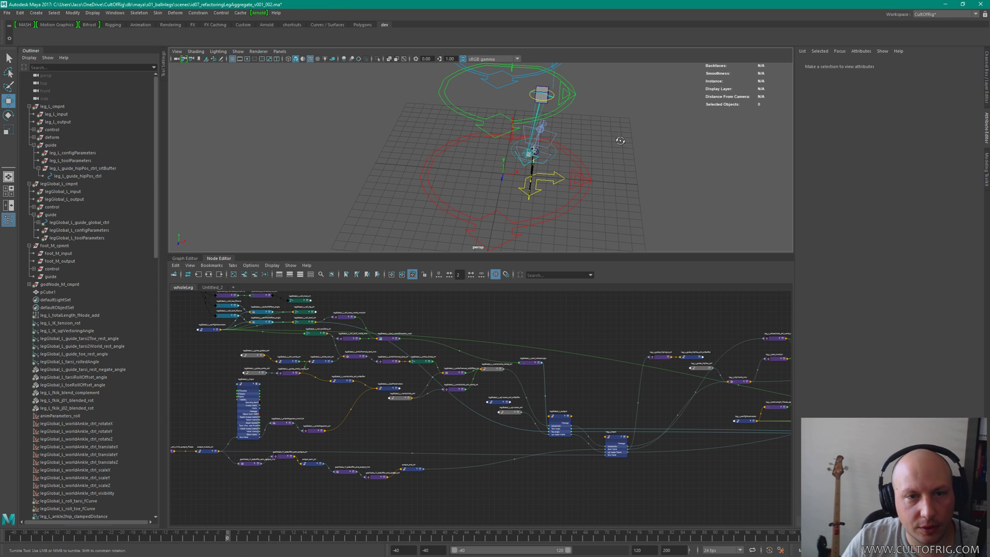
Step: Examine the leg from the side and check legGlobal_L_upVector_ctrl and its srtBuffer in the viewport and node network
{"action": "left_click_drag", "start_coordinate": [629, 144], "coordinate": [568, 137], "text": "alt"}
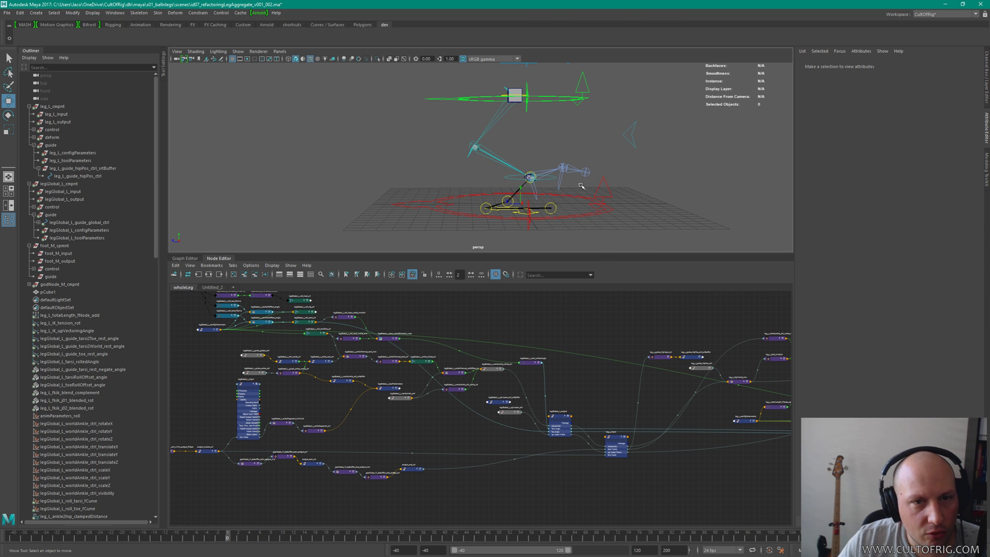
{"action": "left_click_drag", "start_coordinate": [556, 176], "coordinate": [582, 165], "text": "alt"}
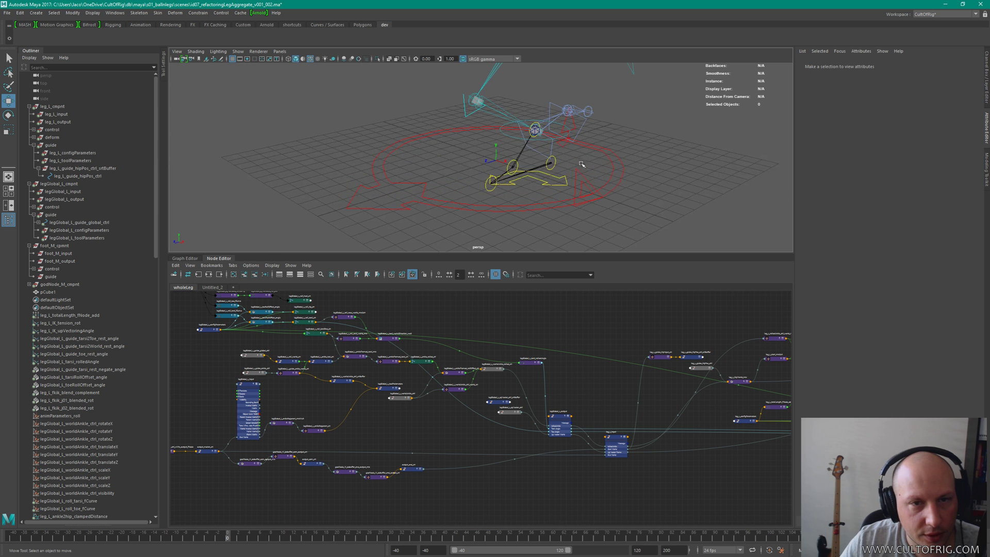
{"action": "middle_click_drag", "start_coordinate": [578, 129], "coordinate": [573, 174], "text": "alt"}
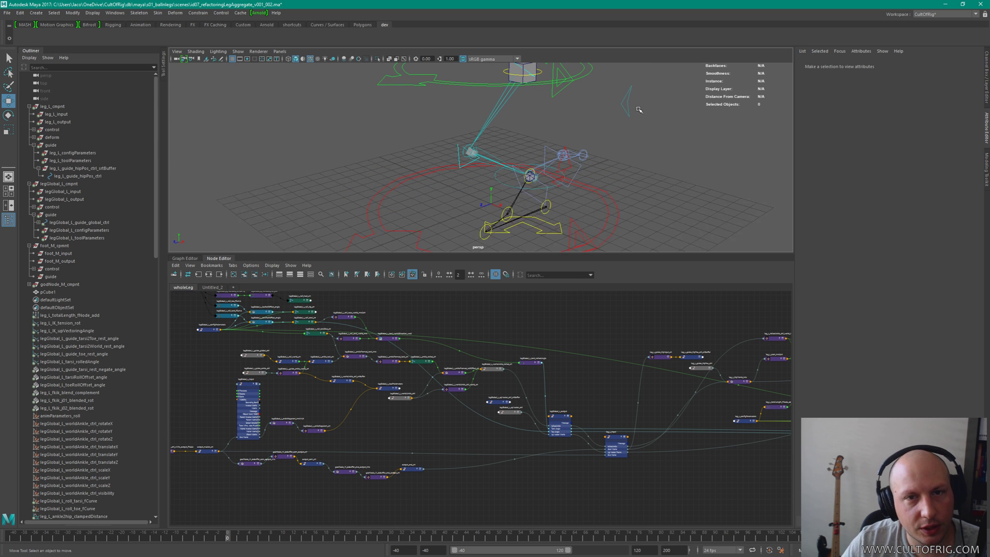
{"action": "left_click", "coordinate": [628, 92]}
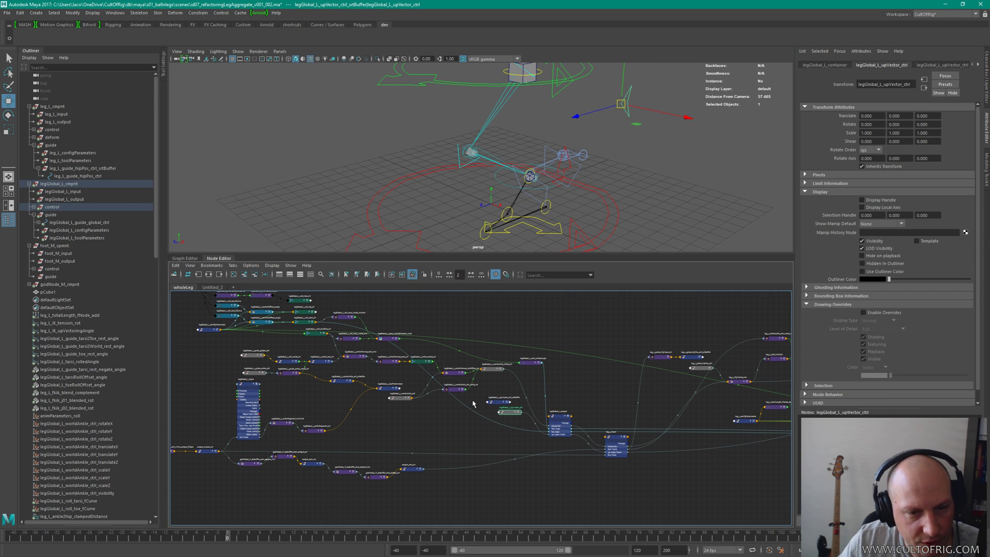
{"action": "left_click", "coordinate": [609, 220]}
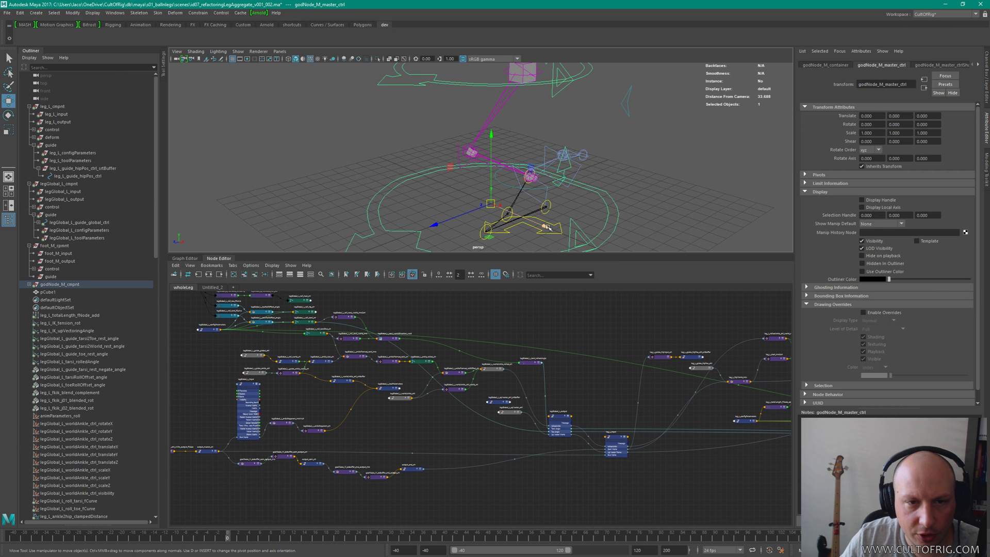
{"action": "middle_click_drag", "start_coordinate": [600, 251], "coordinate": [500, 410]}
{"action": "left_click", "coordinate": [489, 402]}
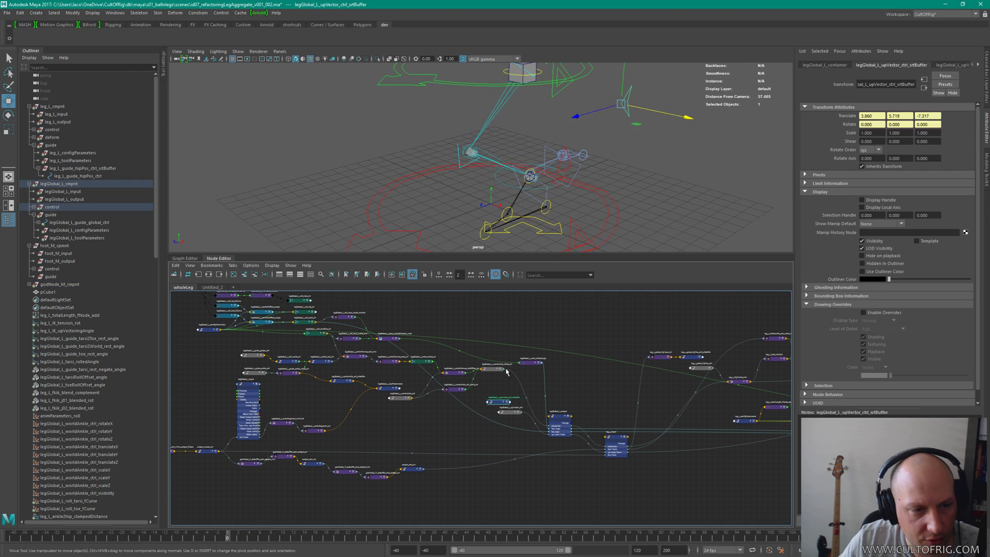
Step: Examine the wholeLeg node network from the leg inputs through the hip guide nodes to the foot_M buffers
{"action": "scroll", "coordinate": [498, 347], "scroll_direction": "down", "scroll_amount": 3}
{"action": "scroll", "coordinate": [574, 326], "scroll_direction": "down", "scroll_amount": 5}
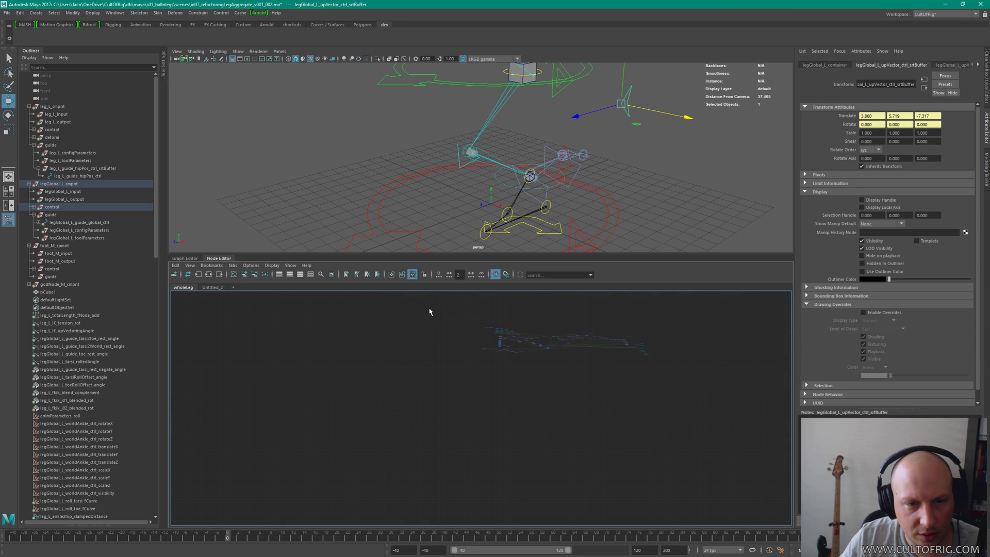
{"action": "left_click_drag", "start_coordinate": [424, 317], "coordinate": [743, 426]}
{"action": "key", "text": "f"}
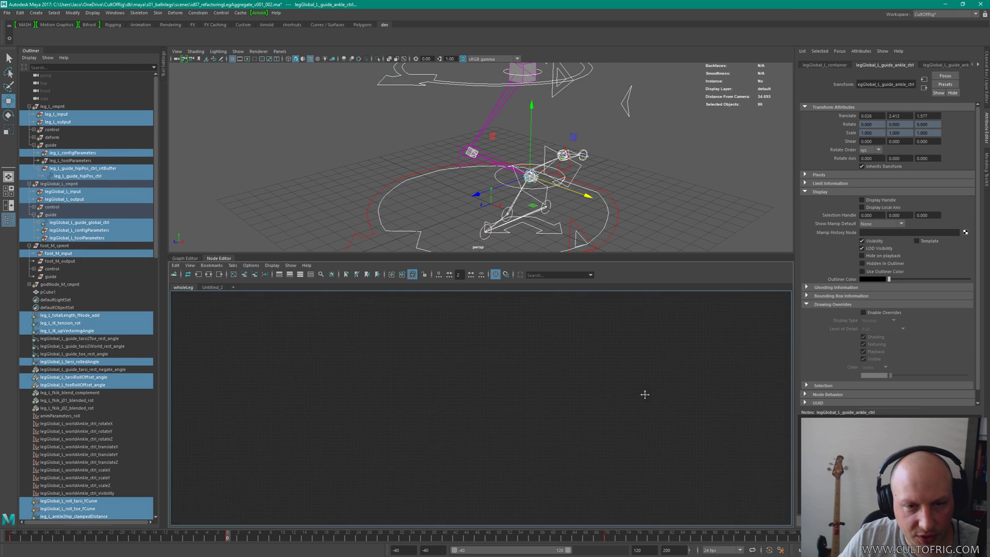
{"action": "scroll", "coordinate": [652, 358], "scroll_direction": "down", "scroll_amount": 2}
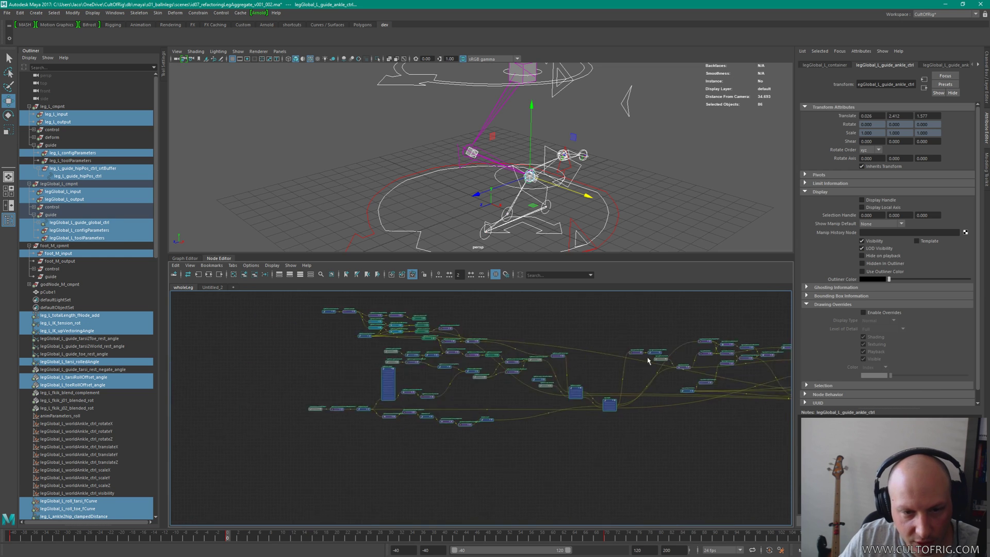
{"action": "scroll", "coordinate": [462, 356], "scroll_direction": "up", "scroll_amount": 8}
{"action": "middle_click_drag", "start_coordinate": [459, 377], "coordinate": [462, 337]}
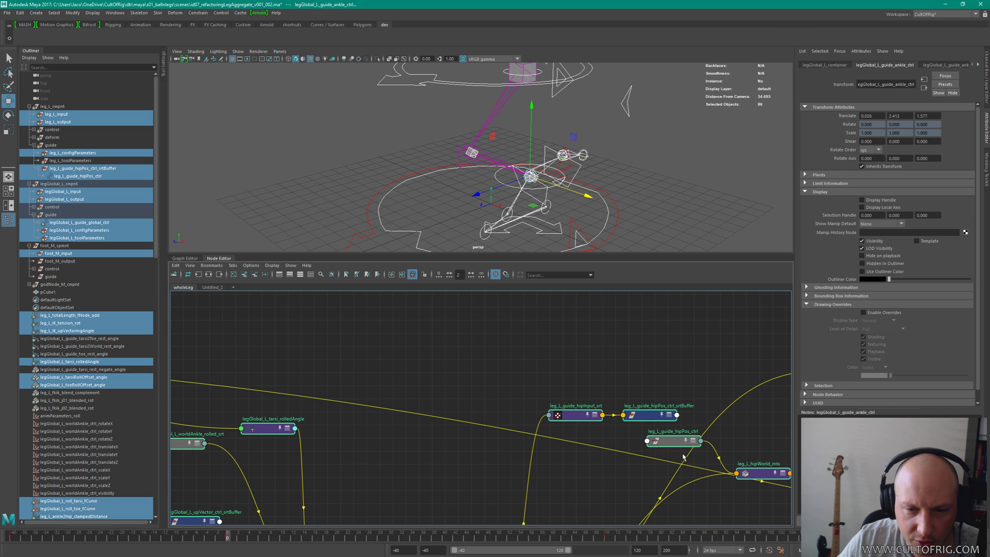
{"action": "key", "text": "f"}
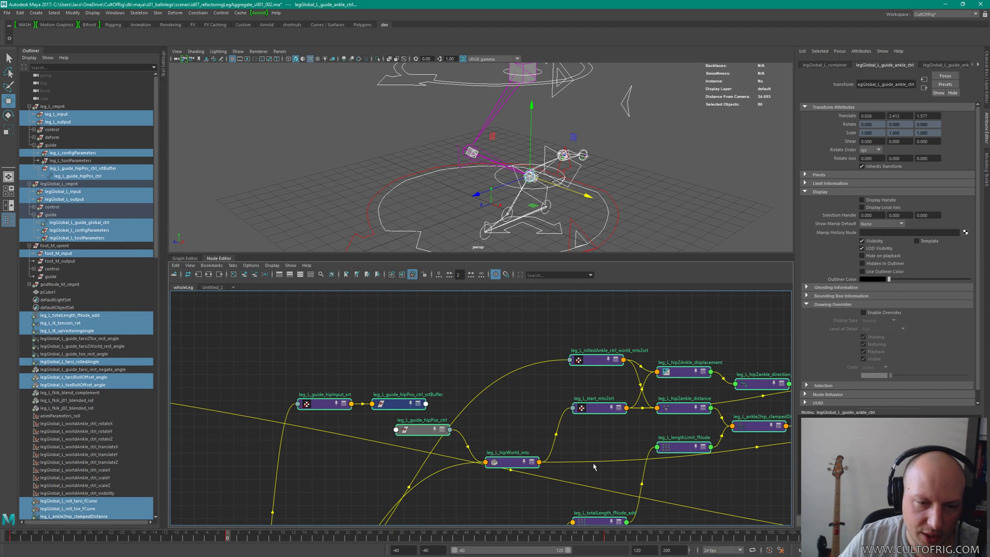
{"action": "key", "text": "a"}
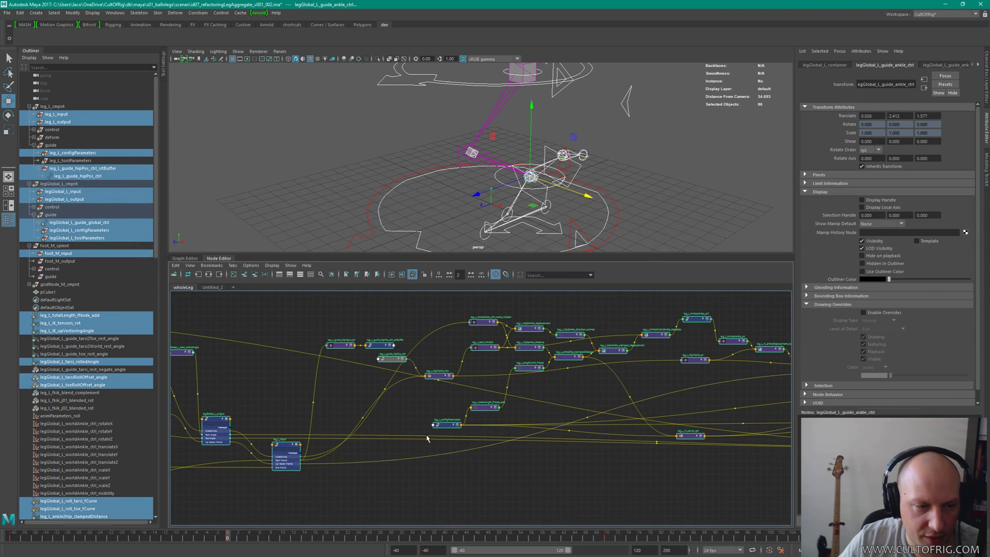
{"action": "key", "text": "f"}
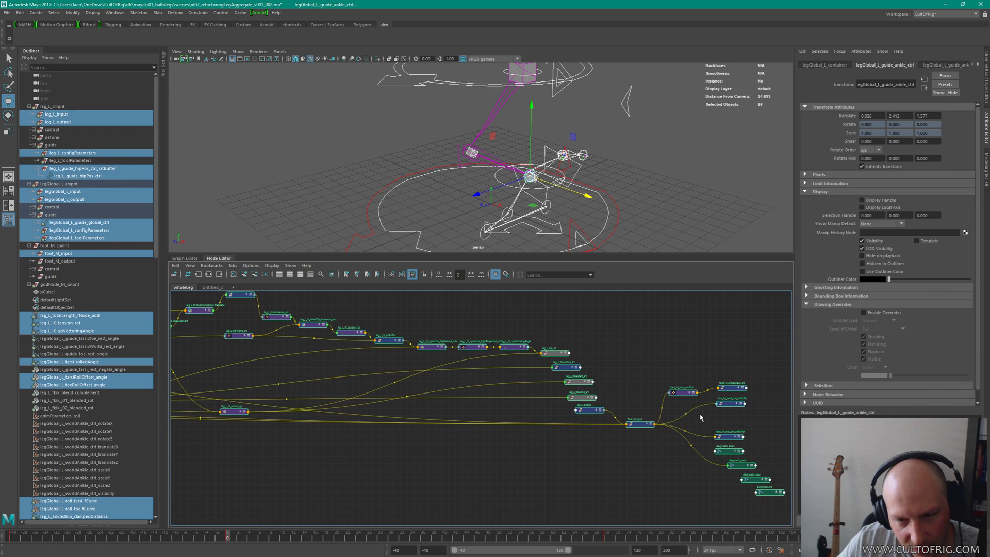
{"action": "left_click_drag", "start_coordinate": [626, 358], "coordinate": [760, 517]}
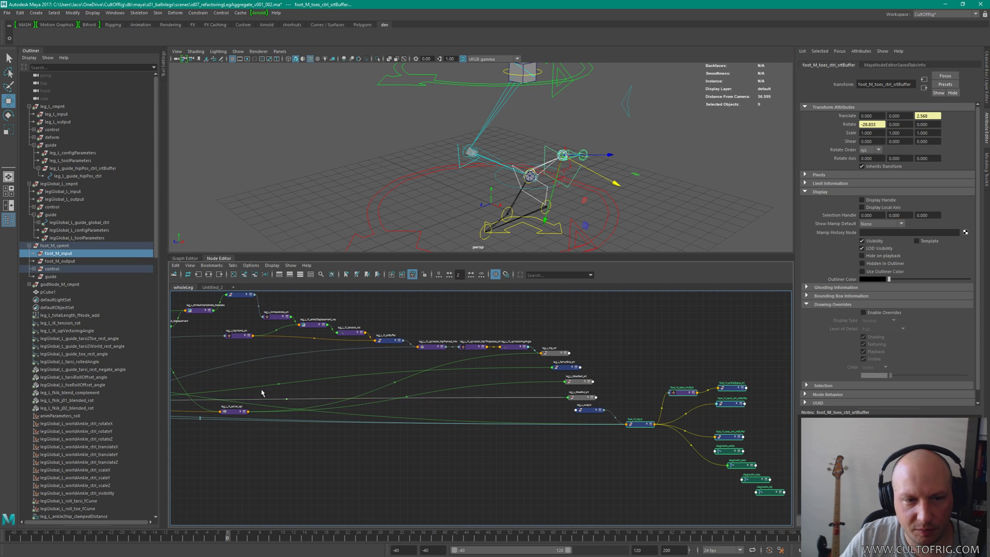
Step: Trace the legGlobal part of the network from the ankle reparent nodes to legGlobal_L_upVector_ctrl_srtBuffer
{"action": "middle_click_drag", "start_coordinate": [261, 390], "coordinate": [500, 412], "text": "alt"}
{"action": "middle_click_drag", "start_coordinate": [462, 478], "coordinate": [513, 321], "text": "alt"}
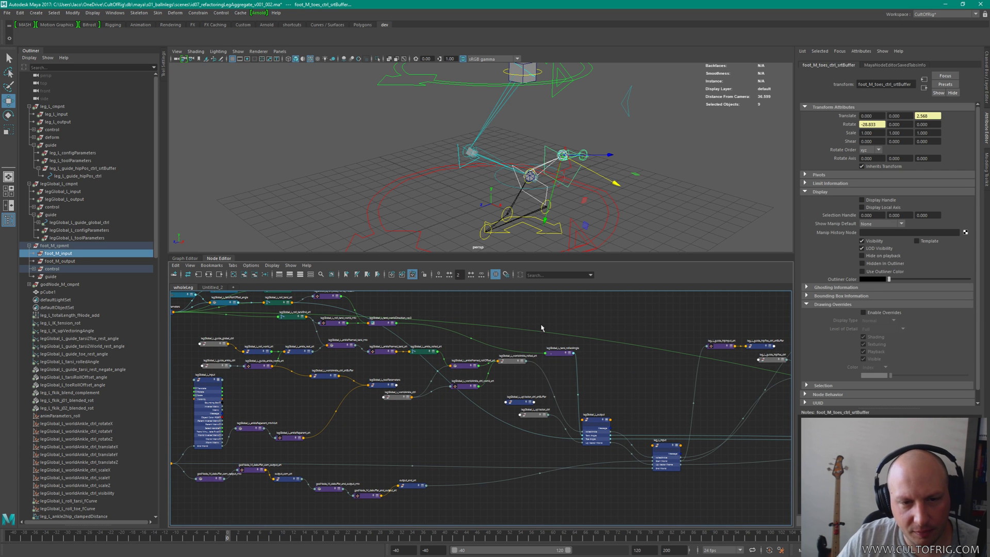
{"action": "right_click_drag", "start_coordinate": [541, 328], "coordinate": [628, 362], "text": "alt"}
{"action": "middle_click_drag", "start_coordinate": [609, 392], "coordinate": [555, 426], "text": "alt"}
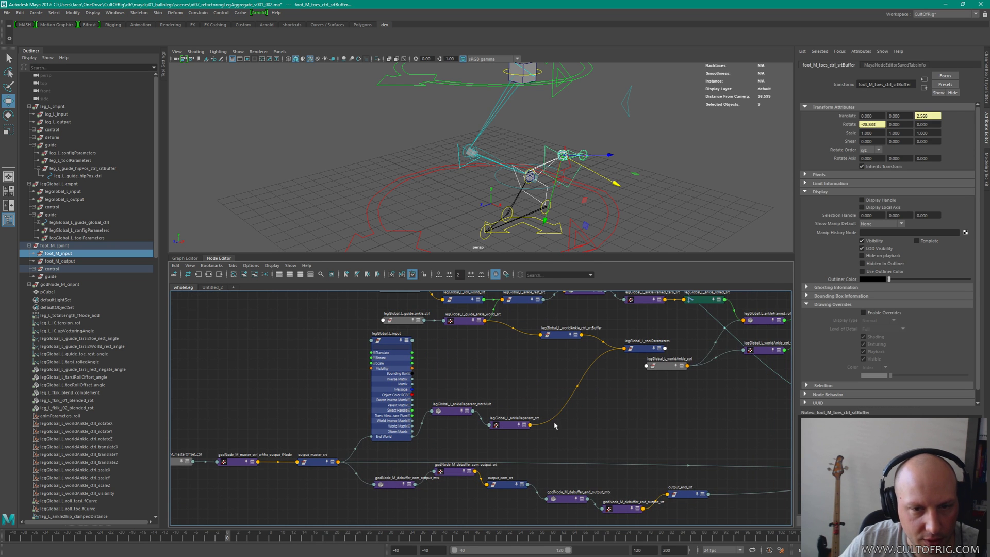
{"action": "middle_click_drag", "start_coordinate": [606, 454], "coordinate": [450, 490], "text": "alt"}
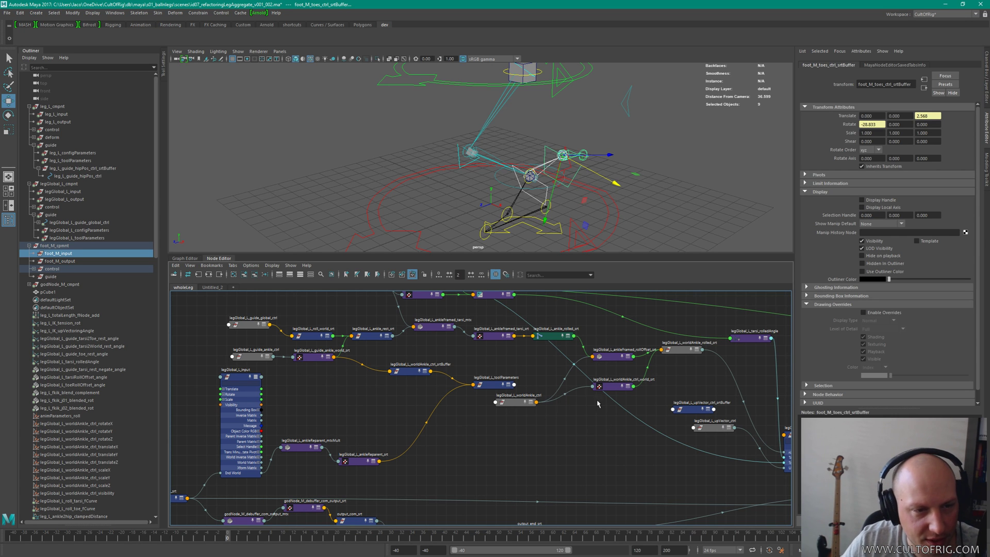
{"action": "middle_click_drag", "start_coordinate": [645, 433], "coordinate": [586, 424], "text": "alt"}
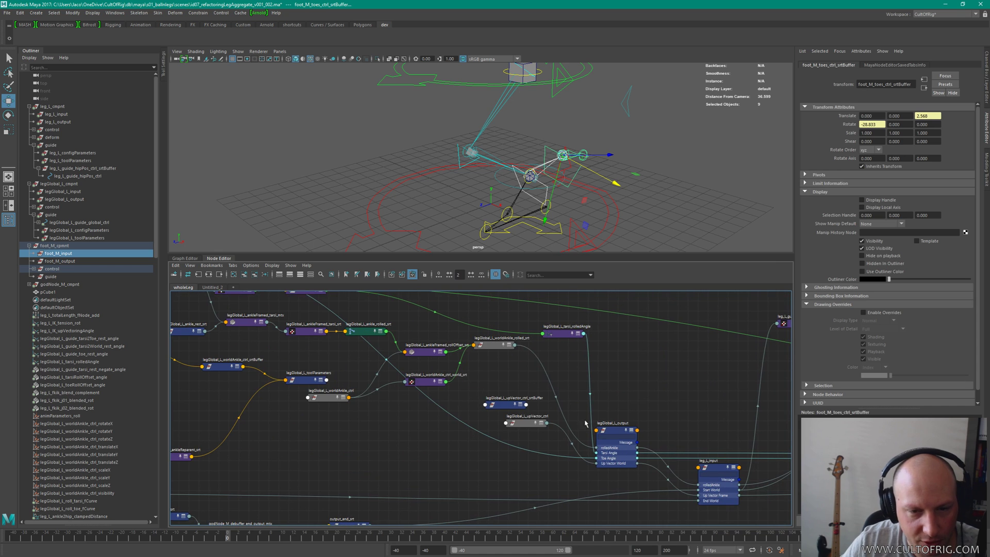
{"action": "left_click", "coordinate": [504, 404]}
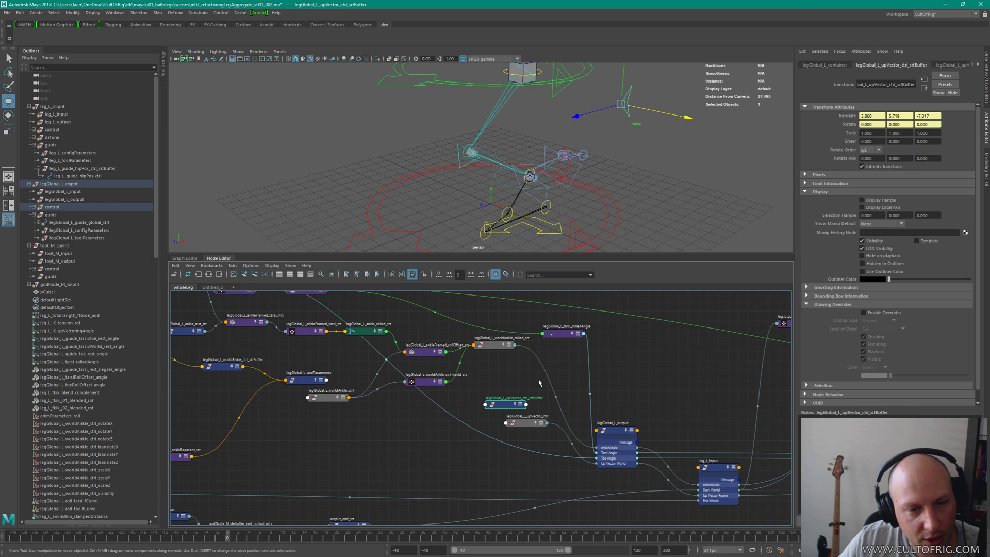
Step: Move the two stray legGlobal_L_upVecReparent nodes beside legGlobal_L_upVector_ctrl_srtBuffer in the node network
{"action": "key", "text": "a"}
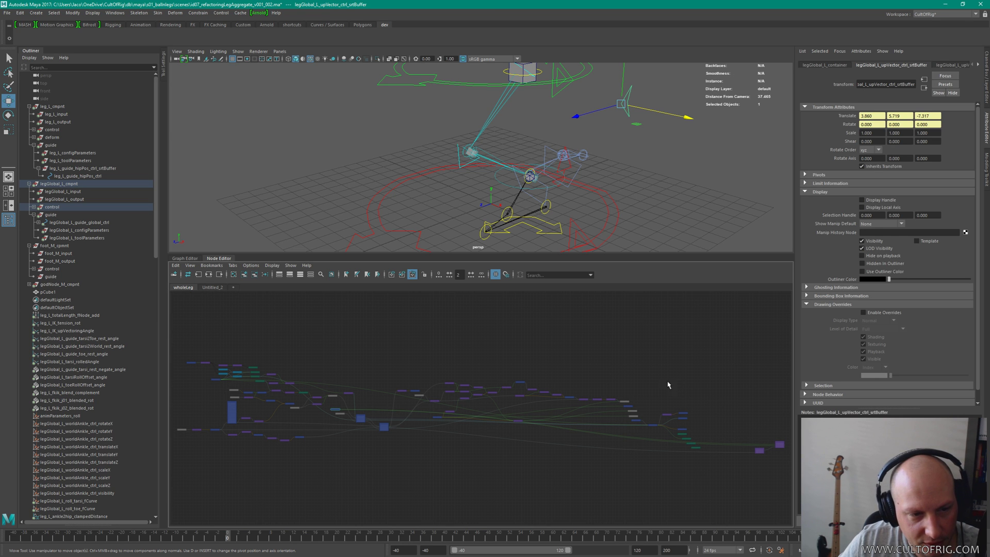
{"action": "left_click", "coordinate": [759, 451], "text": "shift"}
{"action": "left_click_drag", "start_coordinate": [779, 445], "coordinate": [309, 419]}
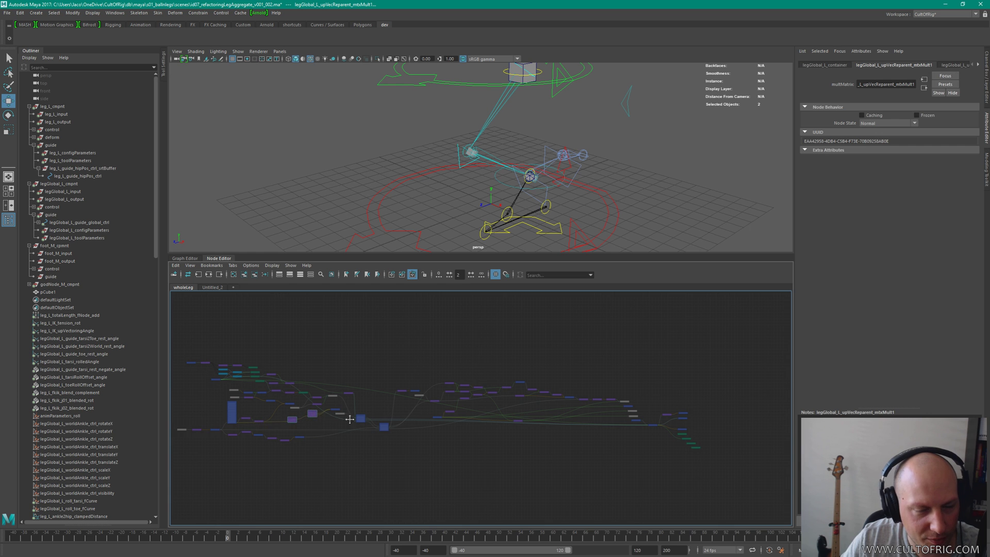
{"action": "scroll", "coordinate": [289, 423], "scroll_direction": "up", "scroll_amount": 5}
{"action": "middle_click_drag", "start_coordinate": [423, 428], "coordinate": [526, 442], "text": "alt"}
{"action": "right_click_drag", "start_coordinate": [526, 441], "coordinate": [556, 442], "text": "alt"}
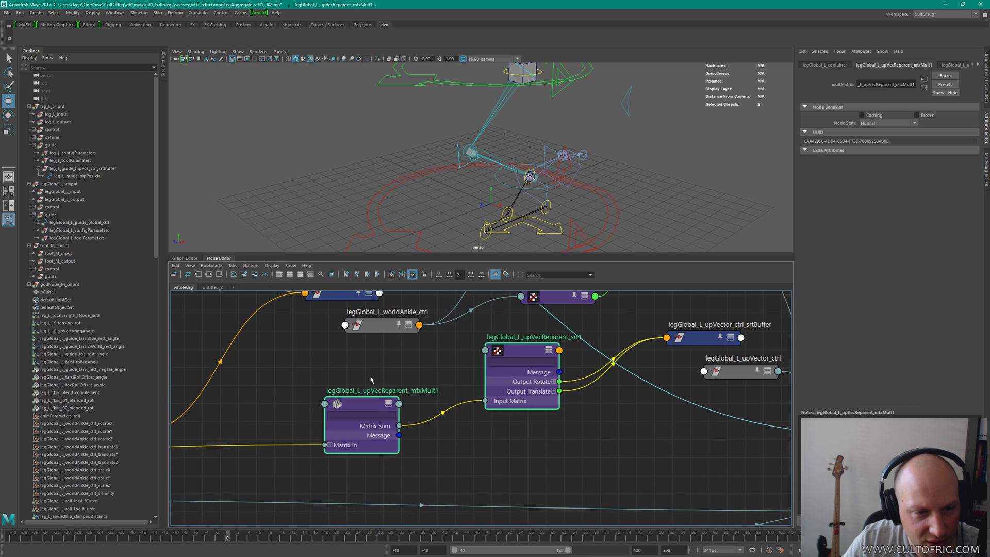
{"action": "left_click", "coordinate": [367, 406]}
{"action": "left_click", "coordinate": [522, 358], "text": "shift"}
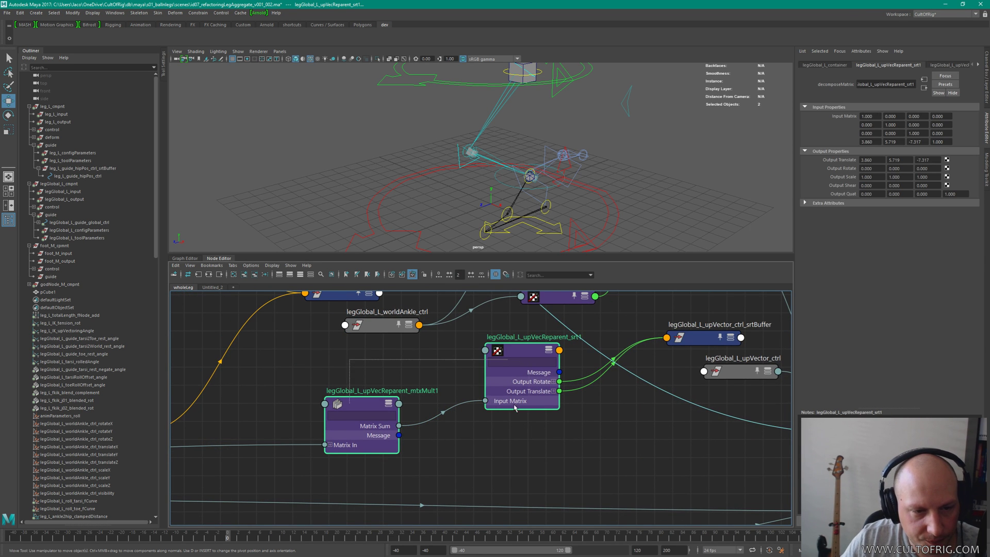
{"action": "left_click_drag", "start_coordinate": [528, 351], "coordinate": [561, 355]}
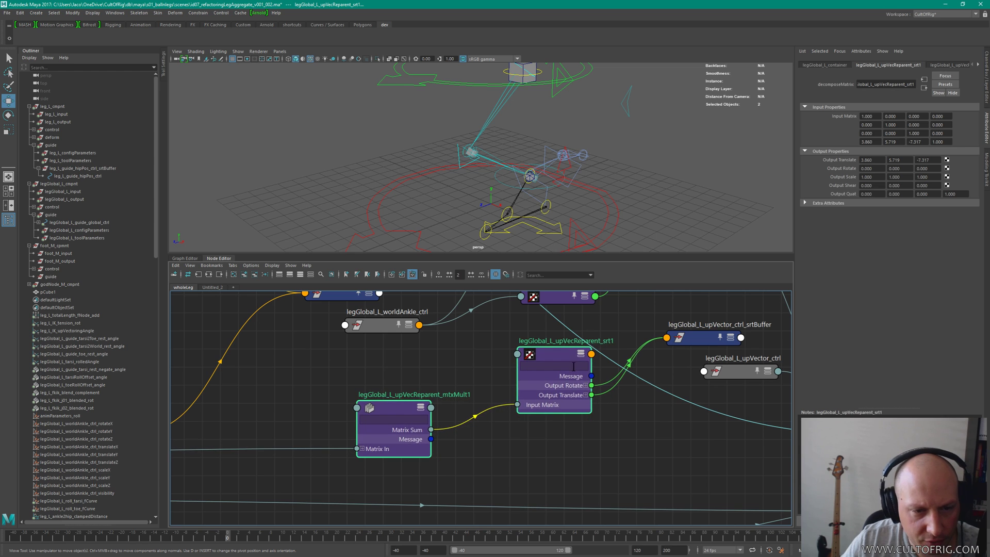
Step: Rename the up-vector reparent multMatrix node to legGlobal_L_upVecReparent_mtxMult
{"action": "left_click", "coordinate": [432, 363]}
{"action": "left_click", "coordinate": [424, 403]}
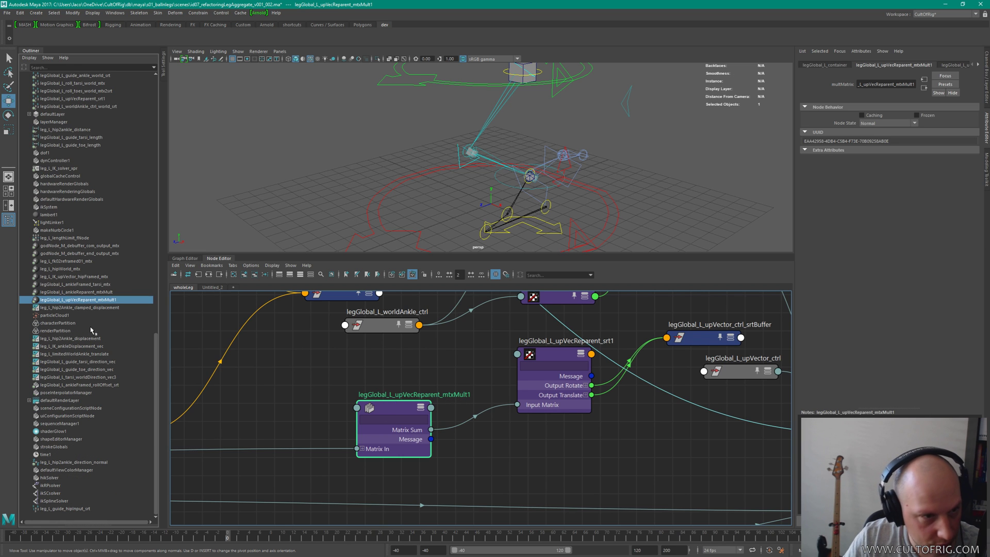
{"action": "key", "text": "f"}
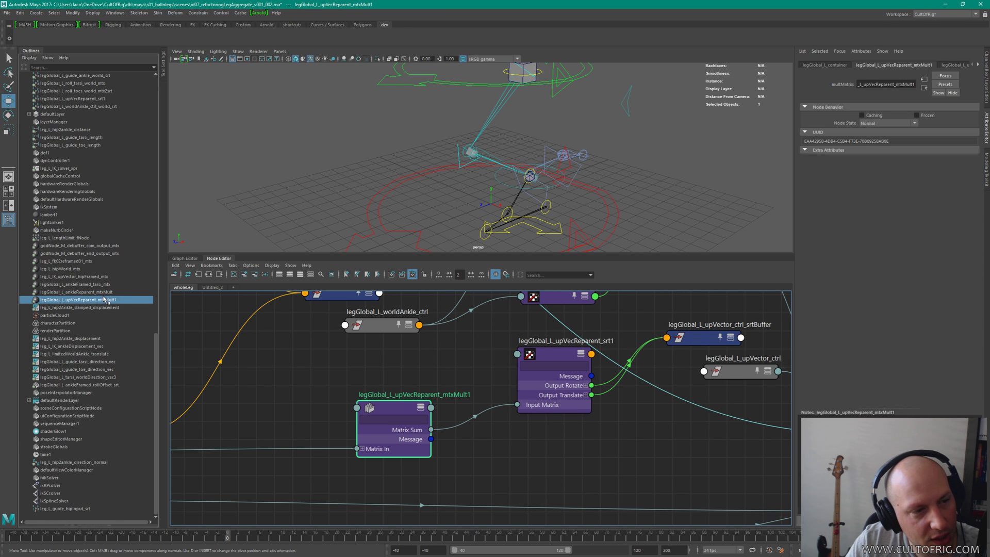
{"action": "double_click", "coordinate": [129, 300]}
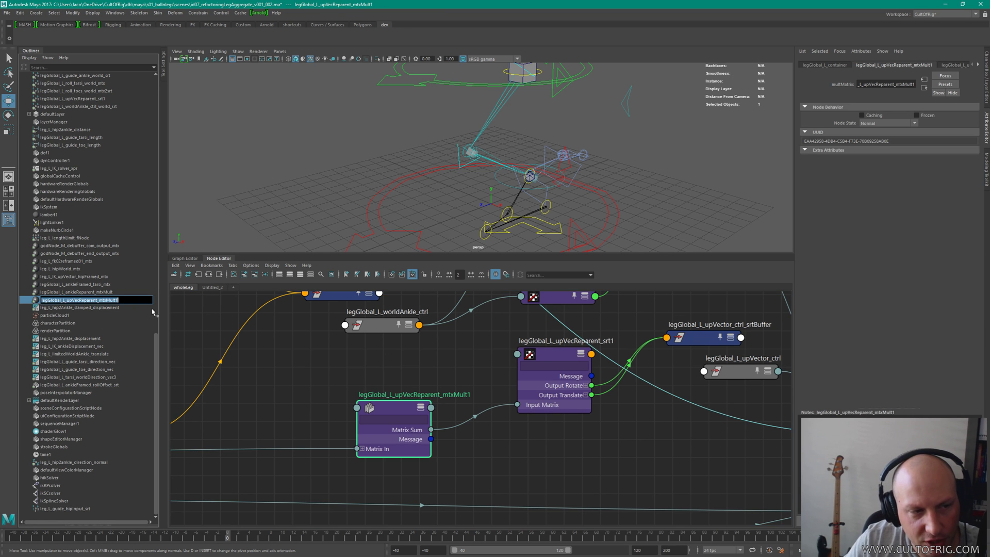
{"action": "key", "text": "End"}
{"action": "key", "text": "BackSpace"}
{"action": "key", "text": "Return"}
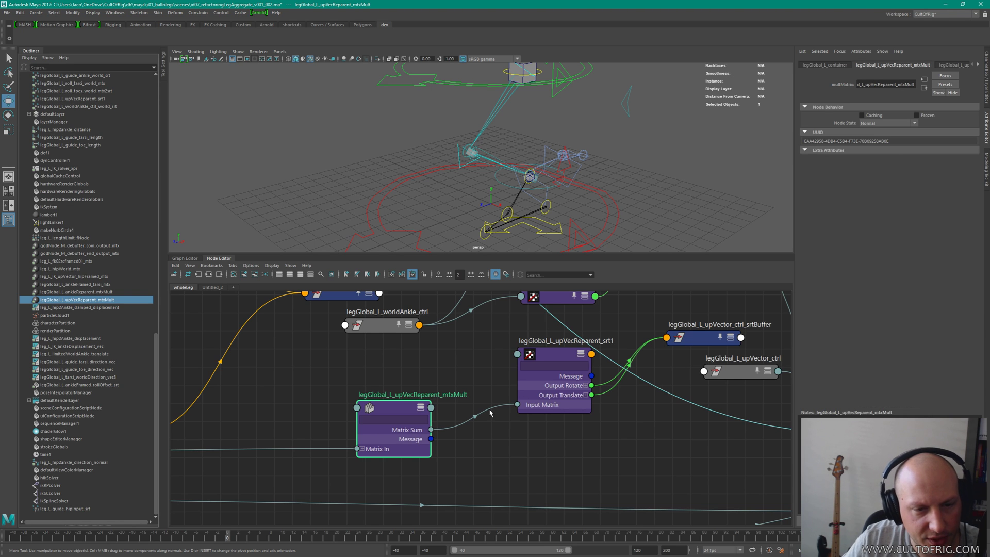
Step: Line up the two up-vector reparent nodes and rename the decomposeMatrix node to legGlobal_L_upVecReparent_srt
{"action": "left_click_drag", "start_coordinate": [394, 408], "coordinate": [388, 413]}
{"action": "left_click_drag", "start_coordinate": [534, 342], "coordinate": [514, 386]}
{"action": "double_click", "coordinate": [515, 385]}
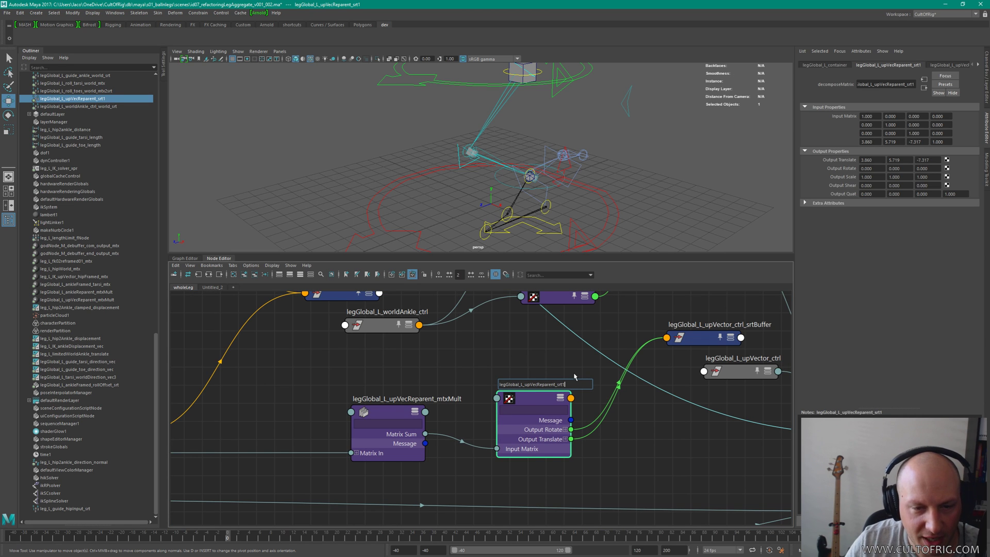
{"action": "key", "text": "End"}
{"action": "key", "text": "BackSpace"}
{"action": "key", "text": "Return"}
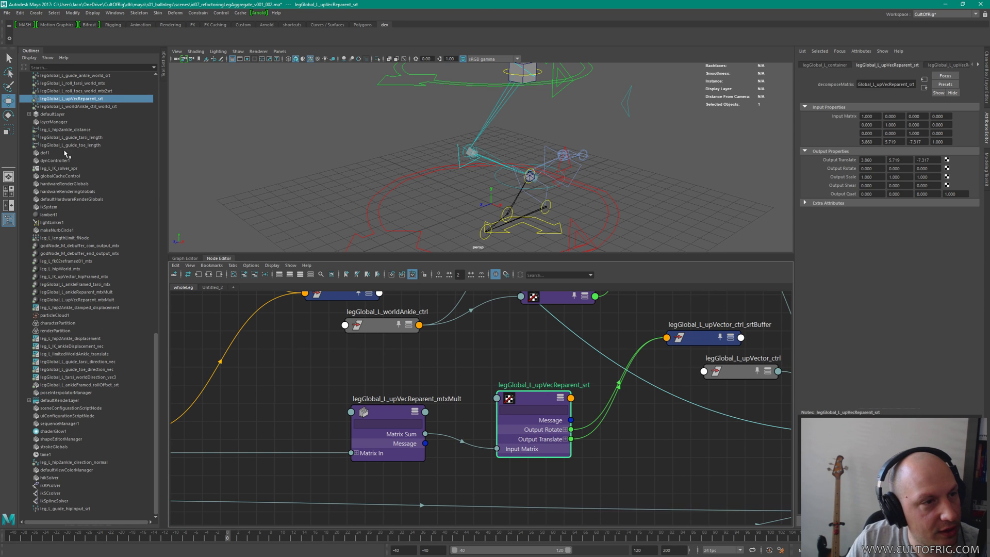
Step: Position both up-vector reparent nodes below legGlobal_L_worldAnkle_ctrl and expand the Matrix In inputs of legGlobal_L_upVecReparent_mtxMult
{"action": "left_click_drag", "start_coordinate": [536, 400], "coordinate": [526, 407]}
{"action": "left_click", "coordinate": [392, 413], "text": "shift"}
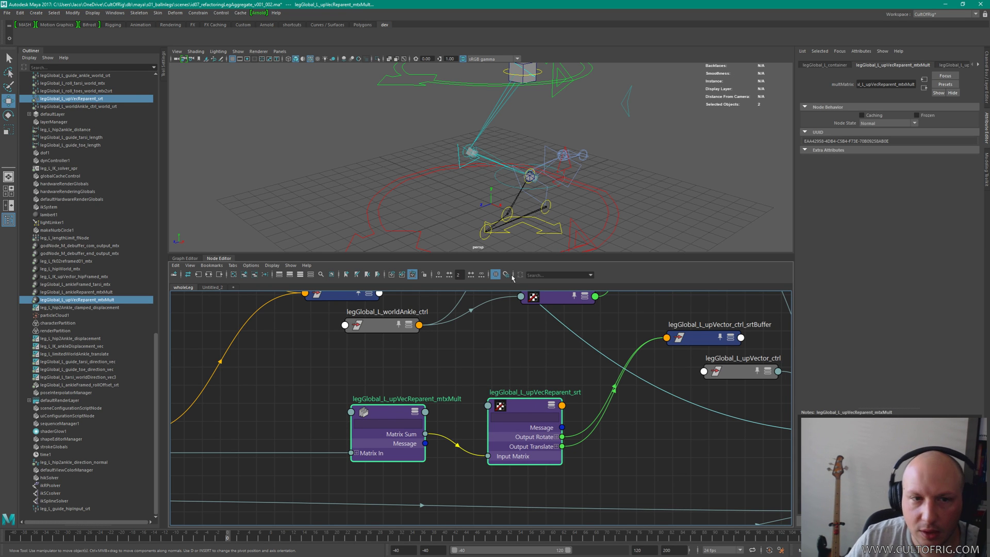
{"action": "middle_click_drag", "start_coordinate": [563, 175], "coordinate": [537, 158], "text": "alt"}
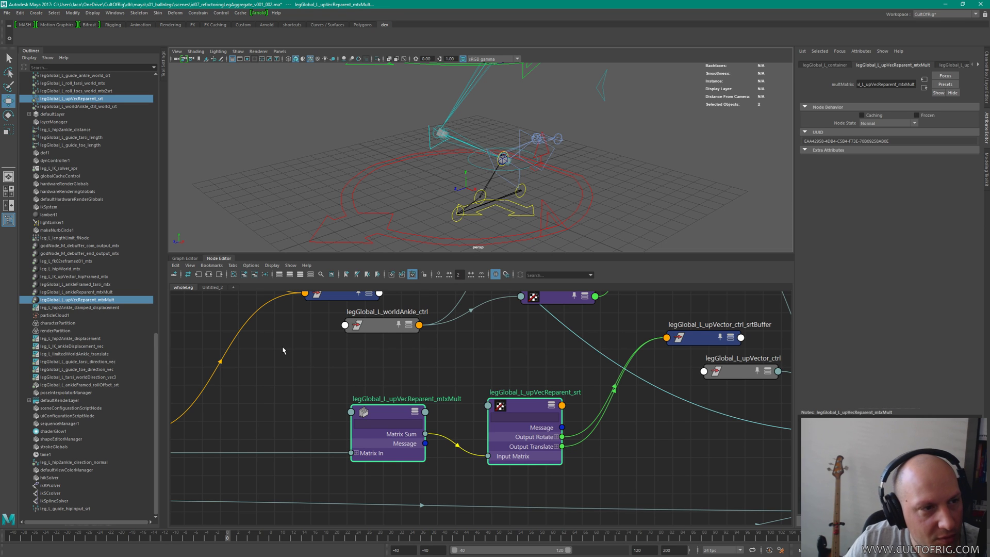
{"action": "scroll", "coordinate": [109, 170], "scroll_direction": "up", "scroll_amount": 10}
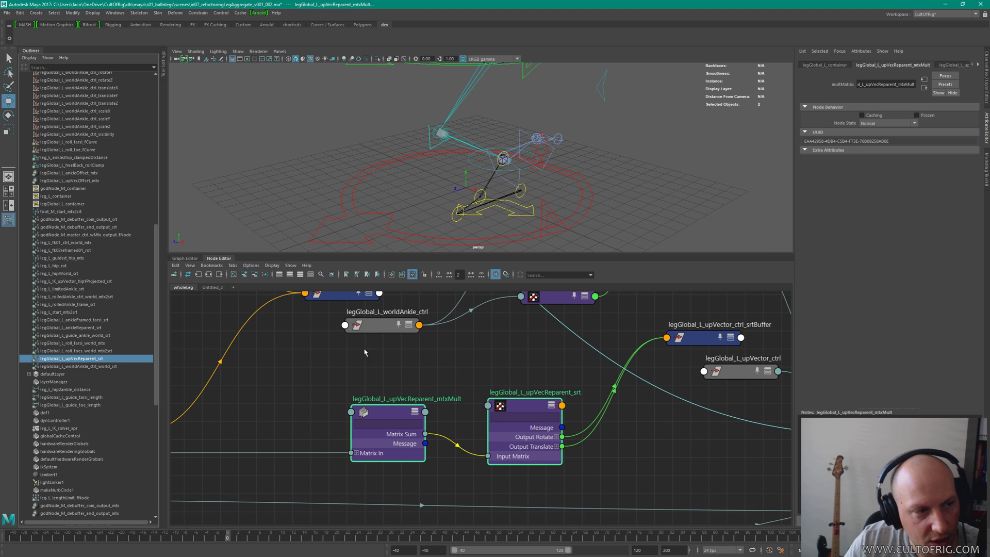
{"action": "key", "text": "a"}
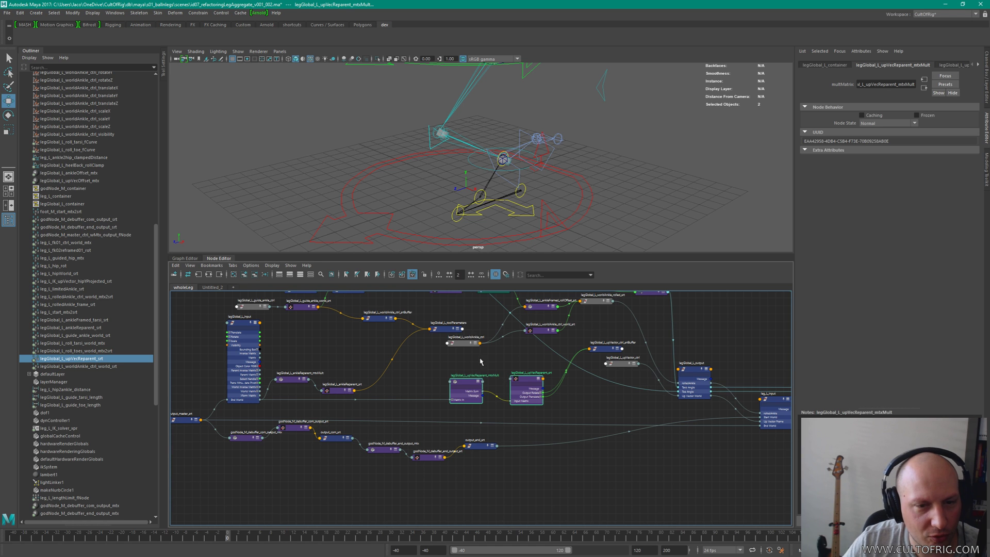
{"action": "scroll", "coordinate": [483, 365], "scroll_direction": "up", "scroll_amount": 4}
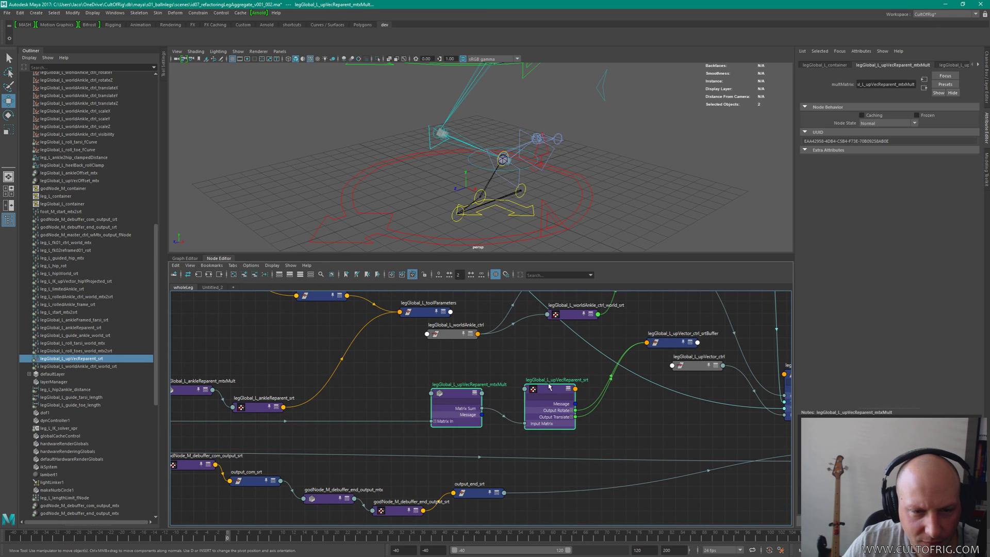
{"action": "left_click_drag", "start_coordinate": [549, 392], "coordinate": [548, 391]}
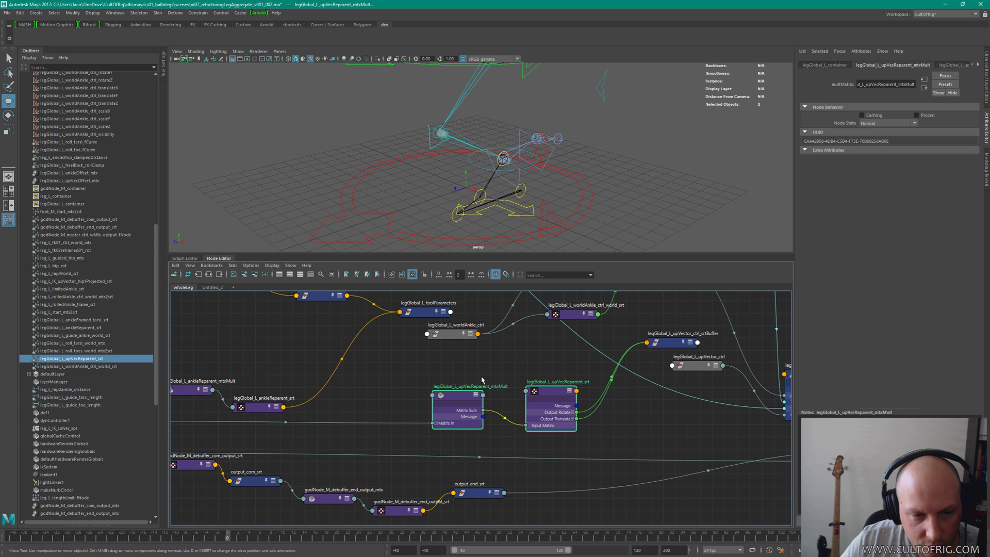
{"action": "left_click", "coordinate": [436, 423]}
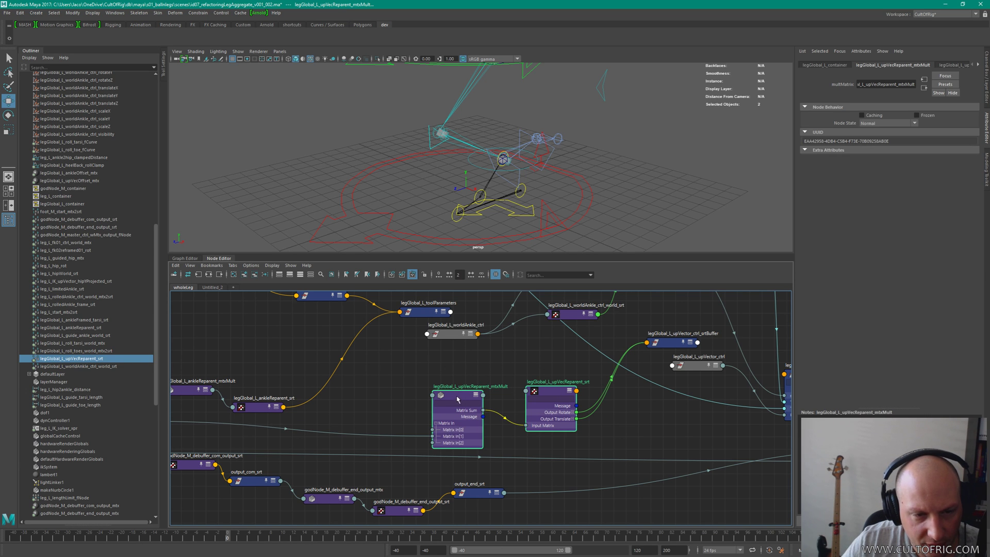
{"action": "left_click_drag", "start_coordinate": [457, 399], "coordinate": [579, 405]}
{"action": "left_click", "coordinate": [516, 348]}
Step: Bring the upstream legGlobal_L_upVecOffset_mtx node into the network and place it beside legGlobal_L_upVecReparent_mtxMult
{"action": "left_click", "coordinate": [459, 381]}
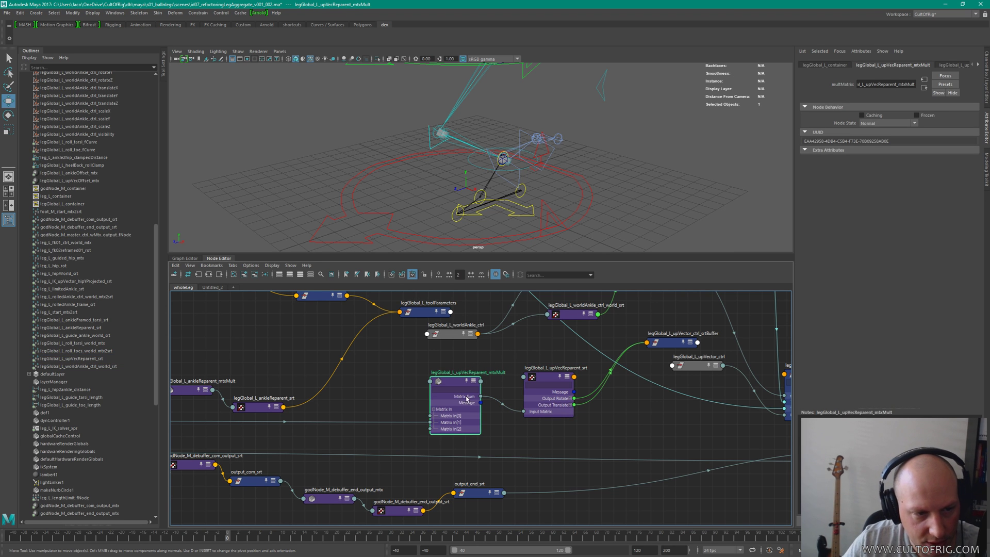
{"action": "left_click", "coordinate": [207, 275]}
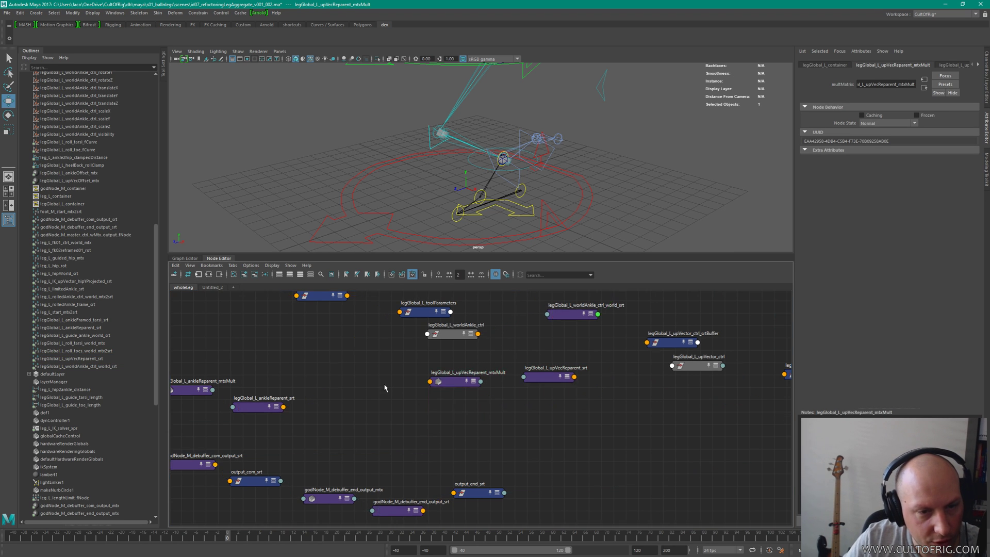
{"action": "left_click", "coordinate": [779, 463]}
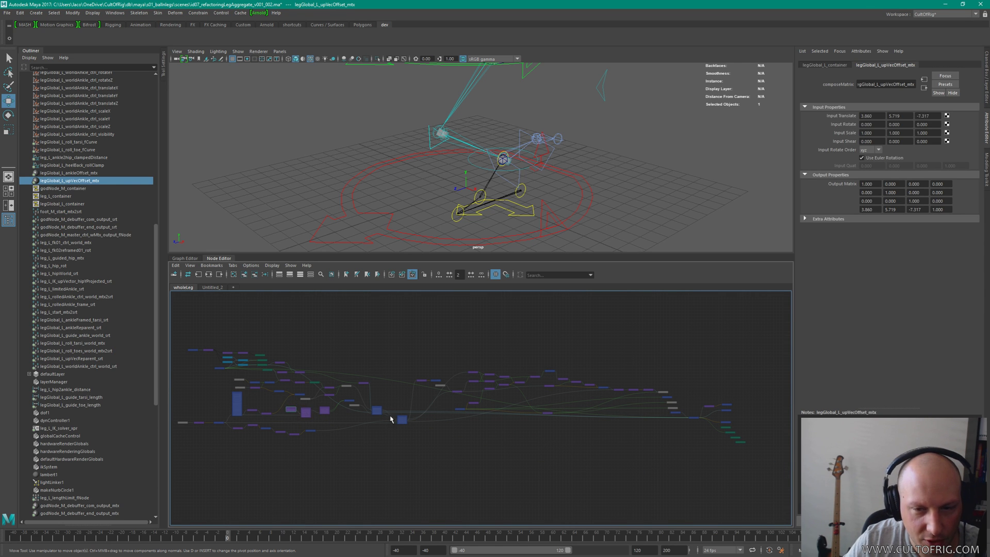
{"action": "scroll", "coordinate": [586, 475], "scroll_direction": "up", "scroll_amount": 10}
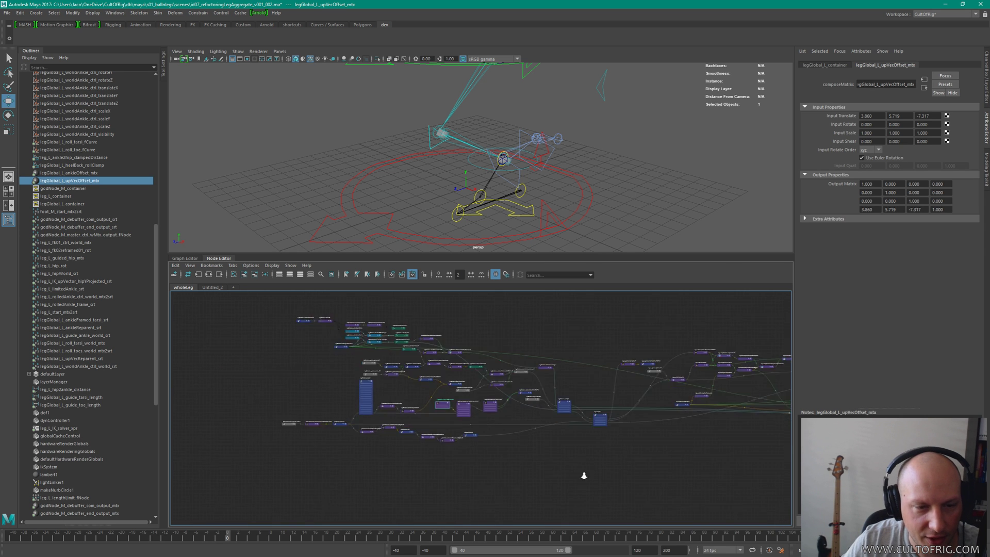
{"action": "key", "text": "f"}
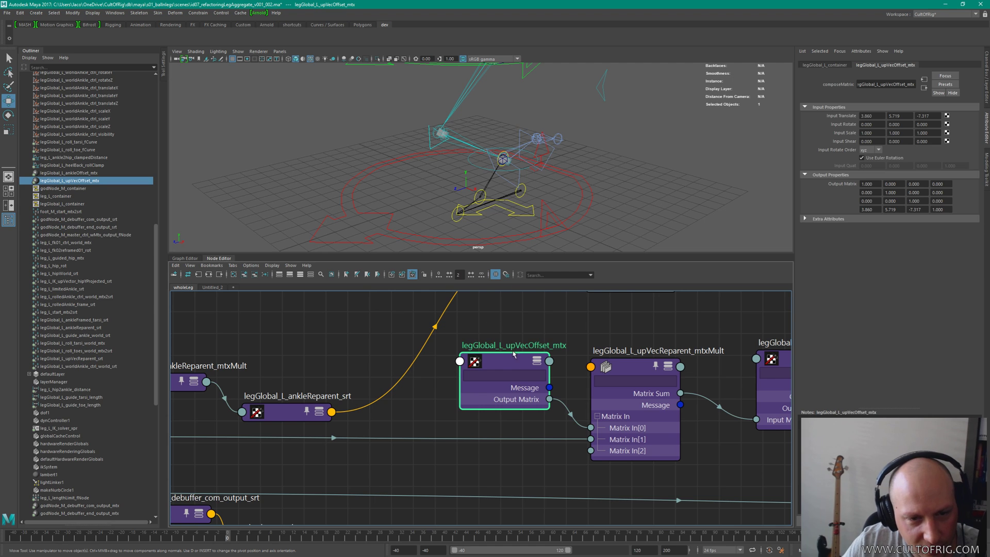
{"action": "left_click_drag", "start_coordinate": [514, 353], "coordinate": [514, 361]}
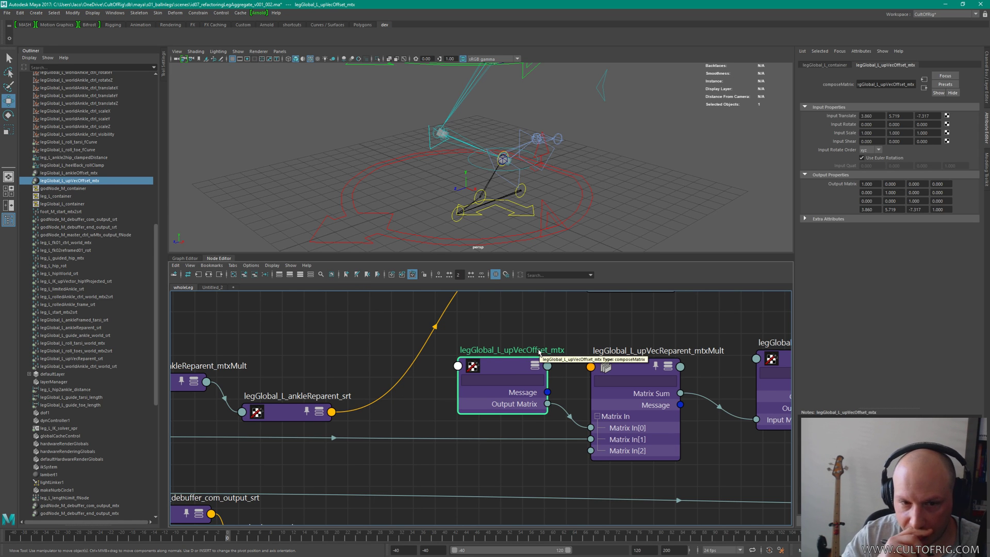
Step: Try moving legGlobal_L_guide_global_ctrl in the viewport to test the up-vector offset, and undo the move
{"action": "scroll", "coordinate": [516, 355], "scroll_direction": "up", "scroll_amount": 2}
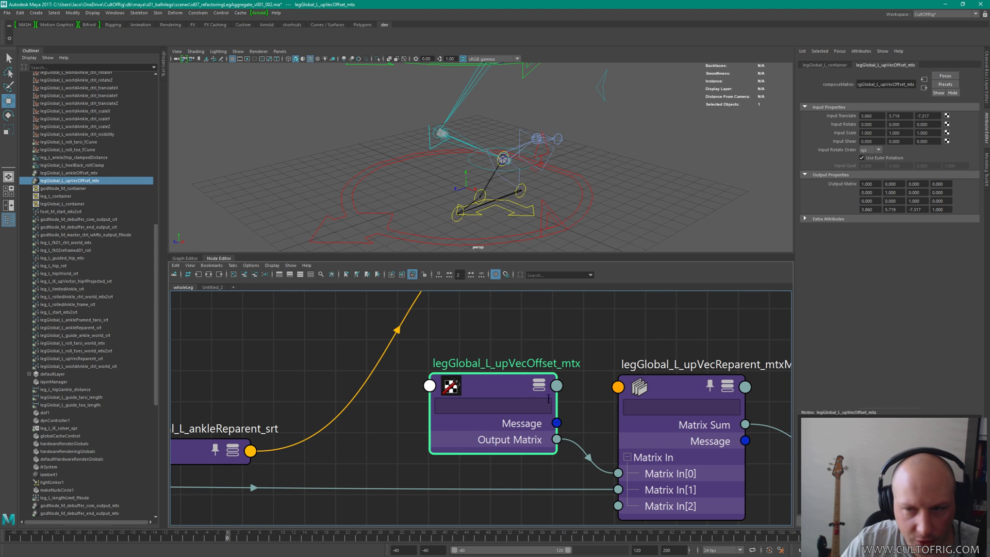
{"action": "middle_click_drag", "start_coordinate": [541, 345], "coordinate": [574, 336], "text": "alt"}
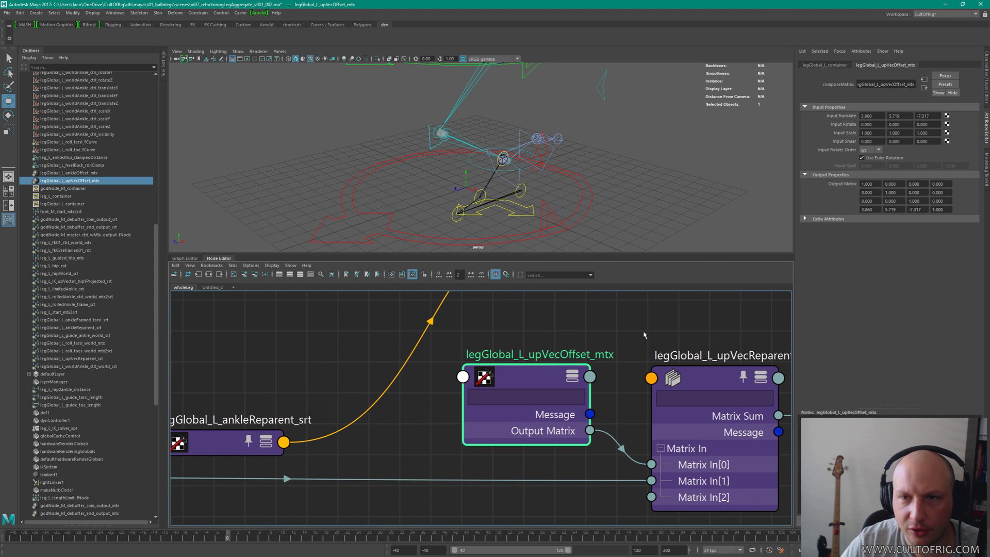
{"action": "left_click_drag", "start_coordinate": [901, 115], "coordinate": [888, 130], "text": "ctrl"}
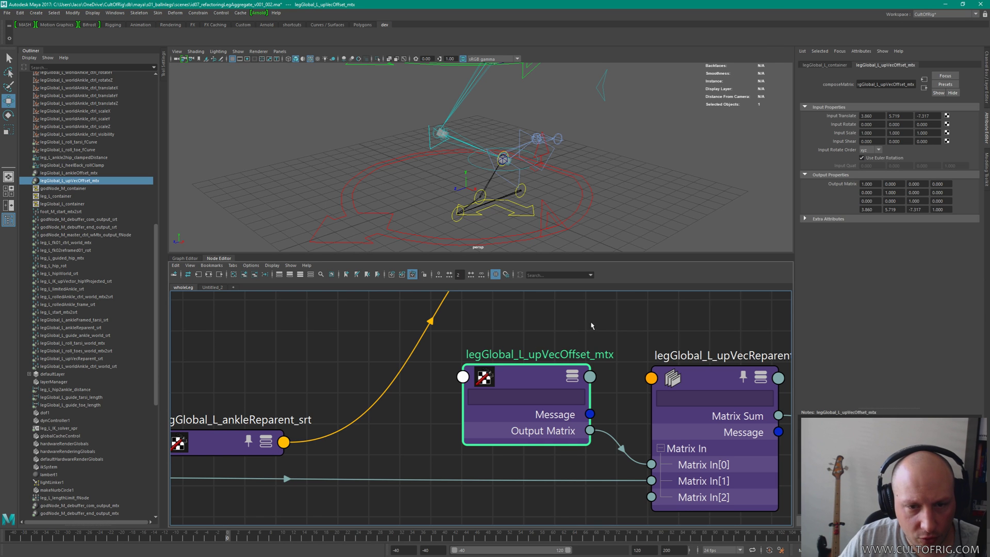
{"action": "scroll", "coordinate": [592, 326], "scroll_direction": "down", "scroll_amount": 5}
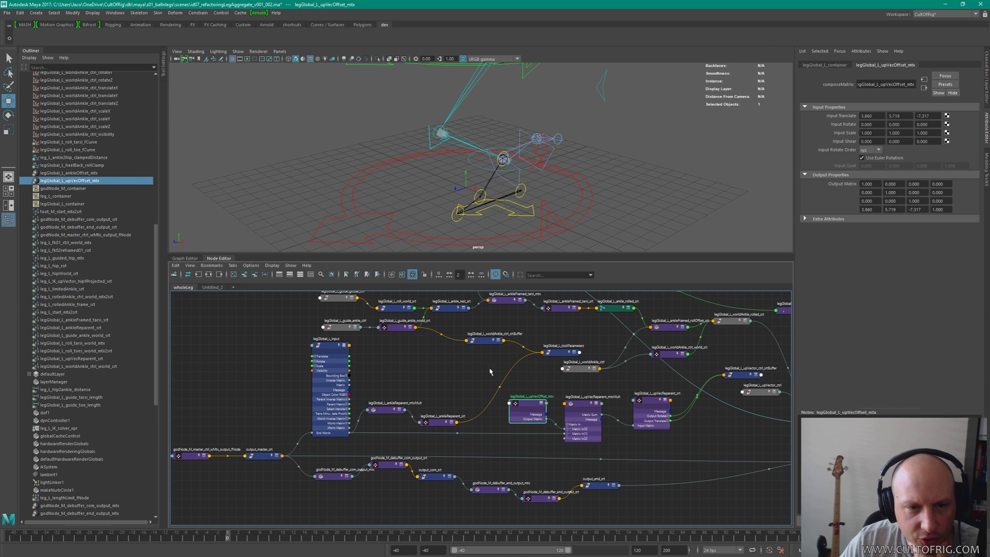
{"action": "middle_click_drag", "start_coordinate": [525, 124], "coordinate": [523, 162], "text": "alt"}
{"action": "right_click_drag", "start_coordinate": [523, 162], "coordinate": [527, 219], "text": "alt"}
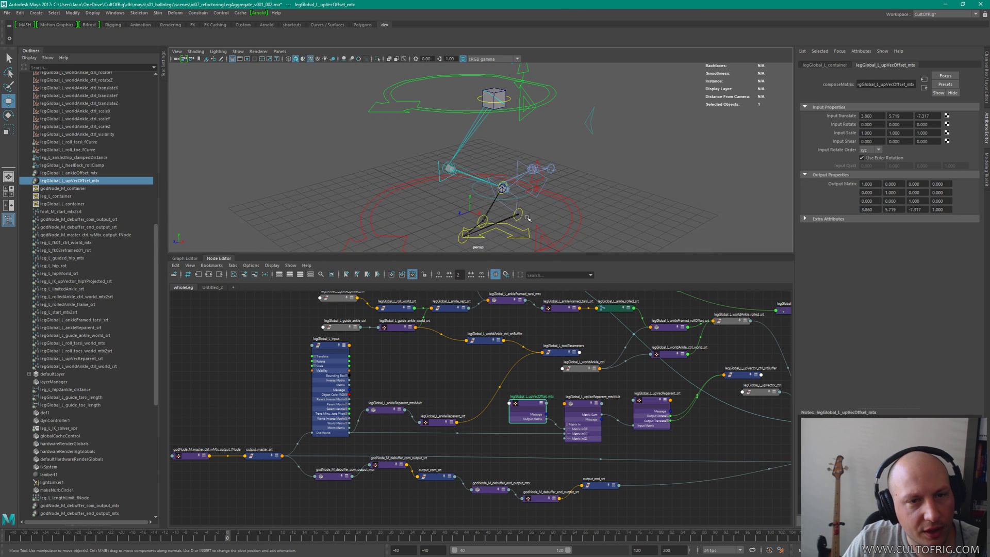
{"action": "left_click", "coordinate": [512, 240]}
{"action": "mouse_move", "coordinate": [527, 237]}
{"action": "left_mouse_down"}
{"action": "mouse_move", "coordinate": [583, 256]}
{"action": "mouse_move", "coordinate": [522, 235]}
{"action": "left_mouse_up"}
{"action": "key", "text": "ctrl+z"}
Step: Trace the up-vector chain from legGlobal_L_upVecReparent_mtxMult through legGlobal_L_upVecReparent_srt to legGlobal_L_upVector_ctrl_srtBuffer
{"action": "middle_click_drag", "start_coordinate": [530, 392], "coordinate": [519, 372], "text": "alt"}
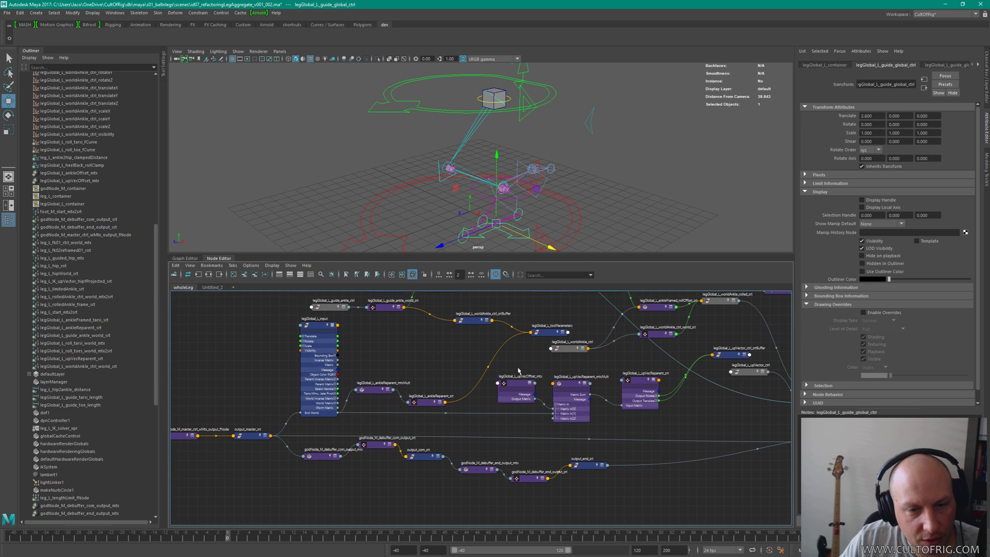
{"action": "left_click", "coordinate": [575, 382]}
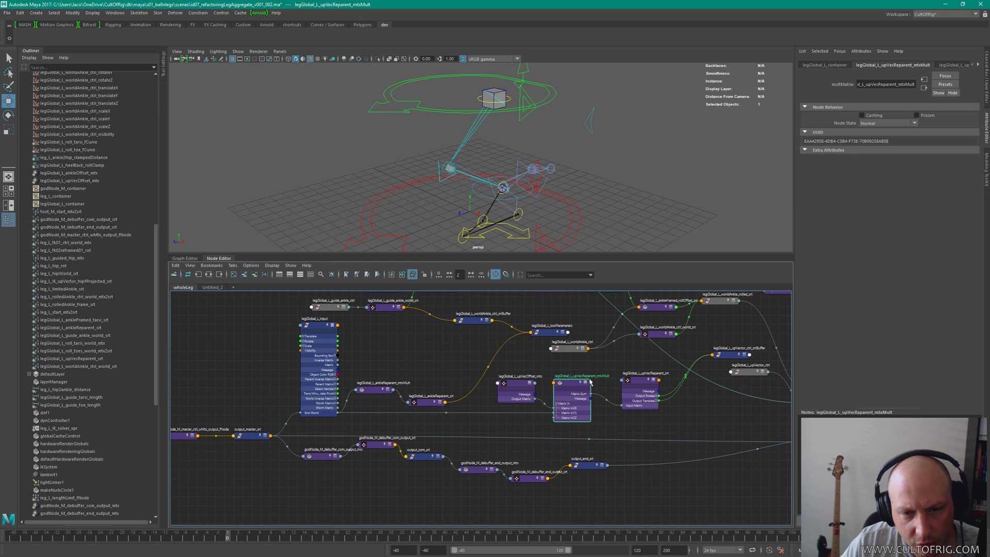
{"action": "middle_click_drag", "start_coordinate": [591, 381], "coordinate": [485, 403], "text": "alt"}
{"action": "left_click", "coordinate": [531, 402]}
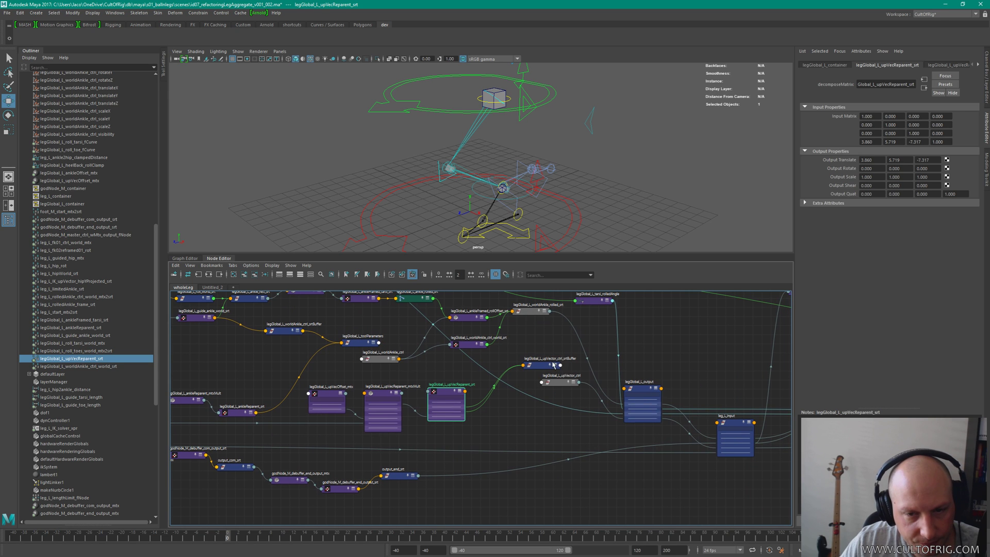
{"action": "middle_click_drag", "start_coordinate": [585, 432], "coordinate": [606, 501], "text": "alt"}
{"action": "right_click_drag", "start_coordinate": [607, 500], "coordinate": [524, 507], "text": "alt"}
{"action": "middle_click_drag", "start_coordinate": [525, 507], "coordinate": [602, 516], "text": "alt"}
Step: Examine the connected attributes of legGlobal_L_configParameters and the network's links around legGlobal_L_output, leg_L_input and the ankle nodes
{"action": "left_click", "coordinate": [359, 377]}
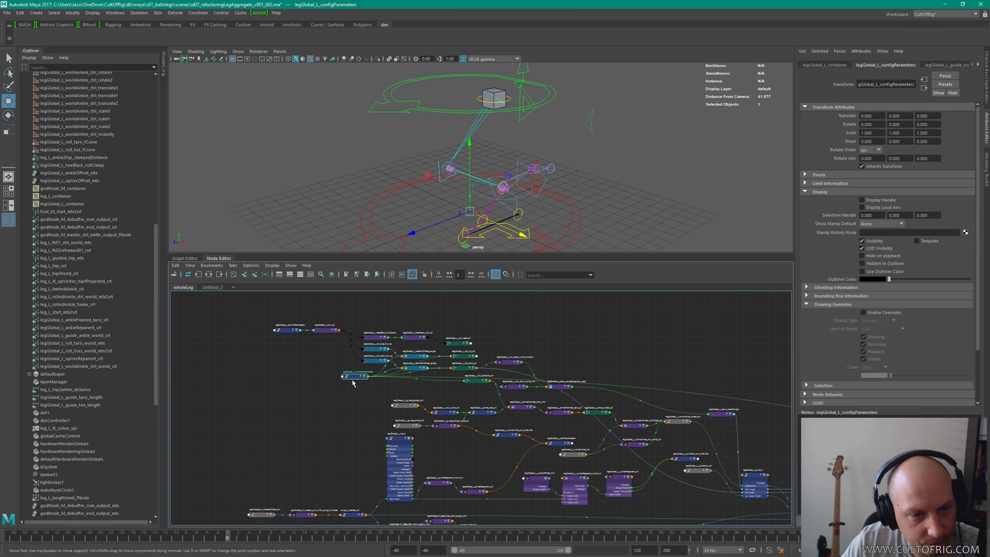
{"action": "key", "text": "2"}
{"action": "right_click_drag", "start_coordinate": [312, 397], "coordinate": [481, 440], "text": "alt"}
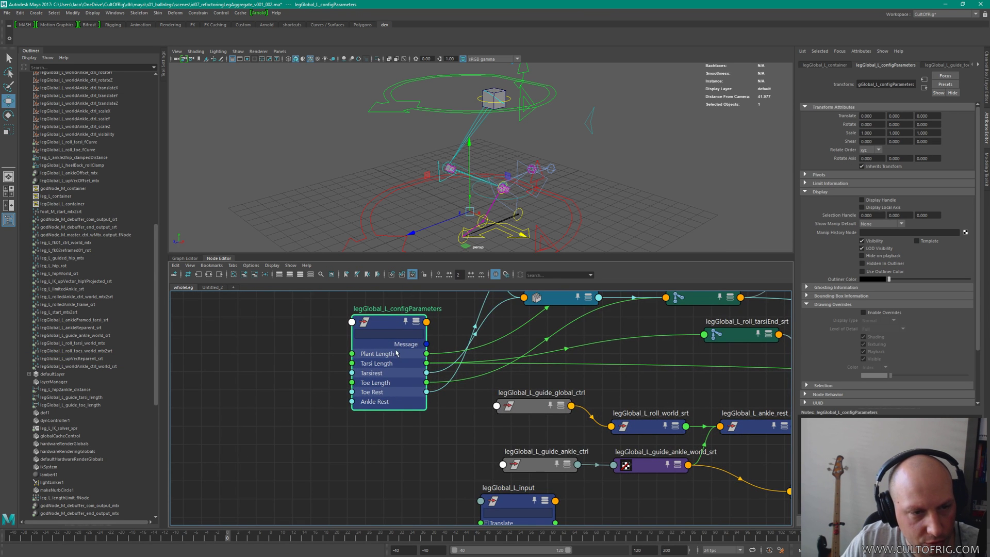
{"action": "key", "text": "1"}
{"action": "scroll", "coordinate": [474, 405], "scroll_direction": "down", "scroll_amount": 6}
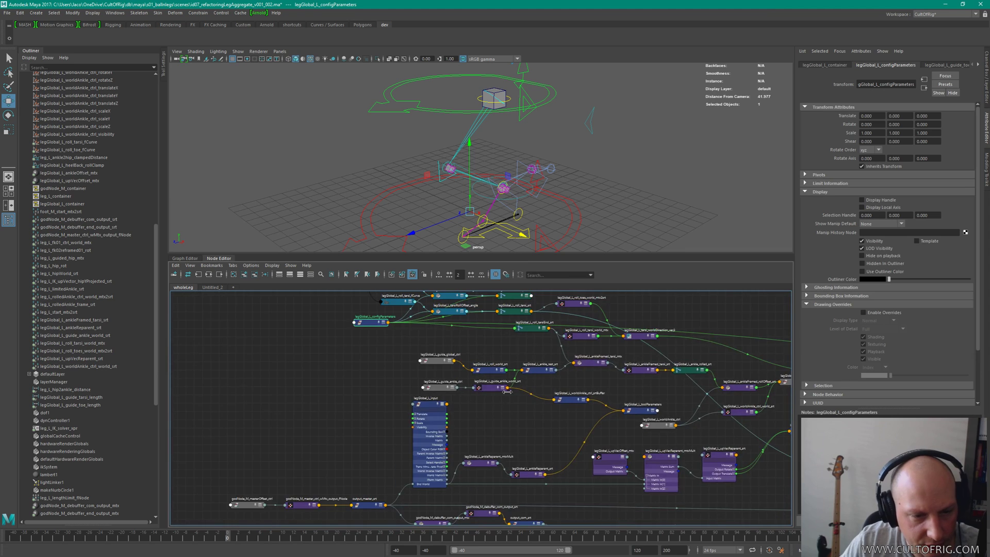
{"action": "scroll", "coordinate": [526, 449], "scroll_direction": "up", "scroll_amount": 8}
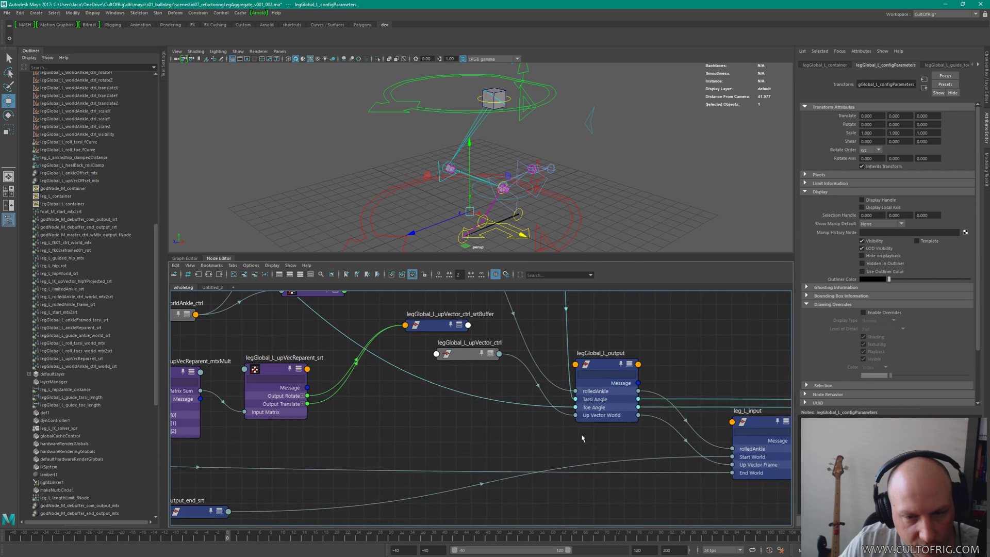
{"action": "middle_click_drag", "start_coordinate": [477, 393], "coordinate": [572, 361], "text": "alt"}
{"action": "middle_click_drag", "start_coordinate": [771, 490], "coordinate": [423, 382], "text": "alt"}
{"action": "middle_click_drag", "start_coordinate": [651, 518], "coordinate": [537, 433], "text": "alt"}
{"action": "middle_click_drag", "start_coordinate": [434, 470], "coordinate": [574, 426], "text": "alt"}
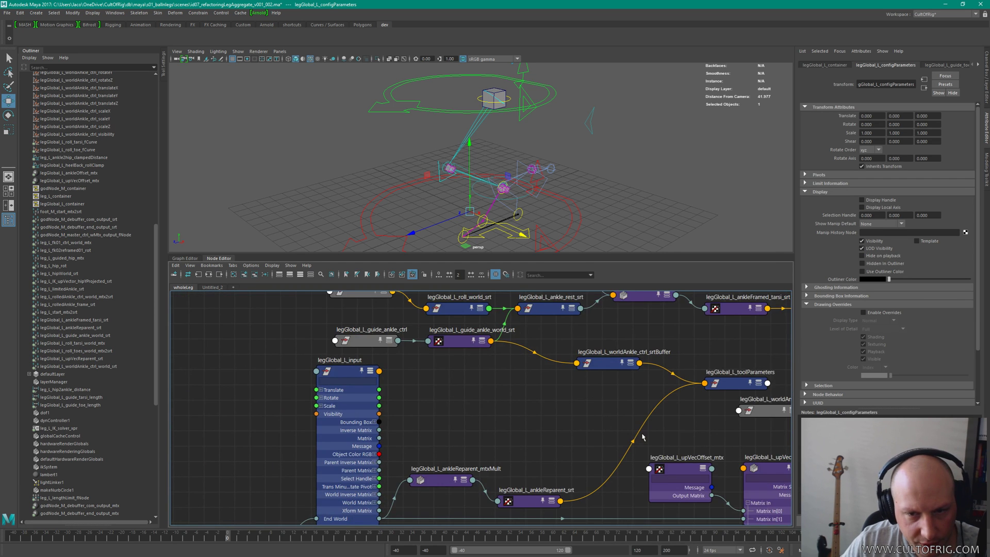
{"action": "middle_click_drag", "start_coordinate": [643, 437], "coordinate": [598, 412], "text": "alt"}
Step: Expand the connected To Swap attributes of legGlobal_L_toolParameters and move the node beside legGlobal_L_upVecReparent_srt
{"action": "left_click", "coordinate": [550, 325]}
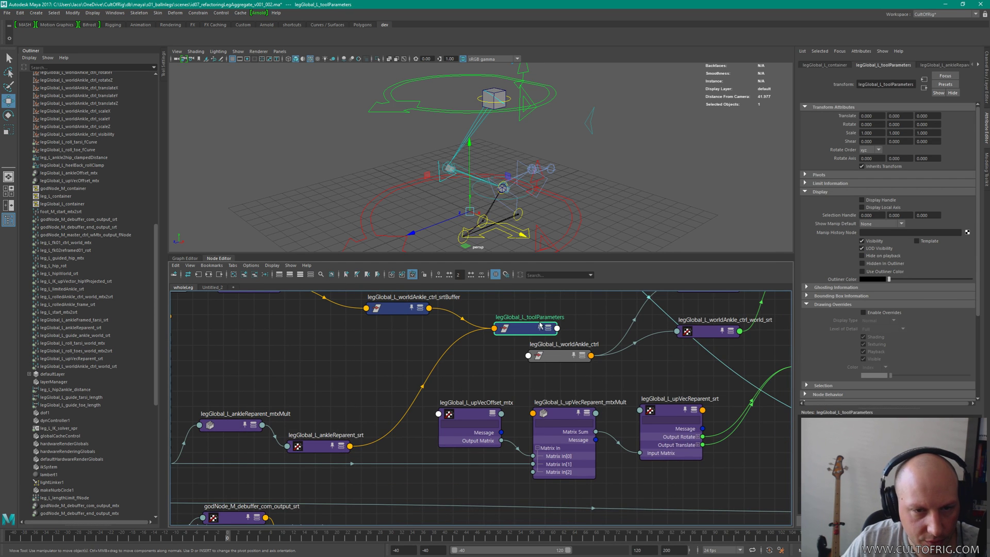
{"action": "key", "text": "2"}
{"action": "scroll", "coordinate": [541, 325], "scroll_direction": "down", "scroll_amount": 6}
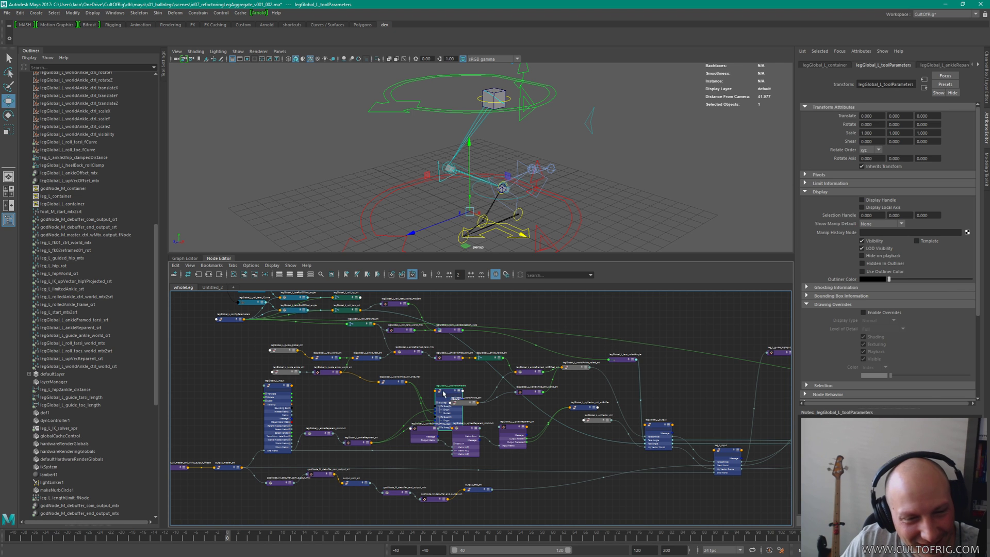
{"action": "left_click_drag", "start_coordinate": [443, 392], "coordinate": [618, 458]}
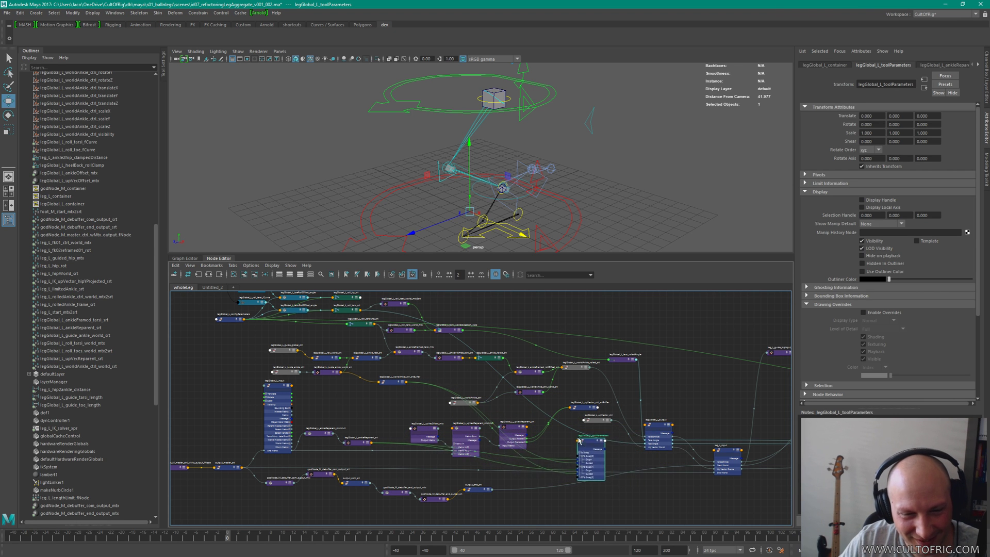
{"action": "scroll", "coordinate": [619, 458], "scroll_direction": "up", "scroll_amount": 5}
{"action": "left_click_drag", "start_coordinate": [663, 362], "coordinate": [644, 366]}
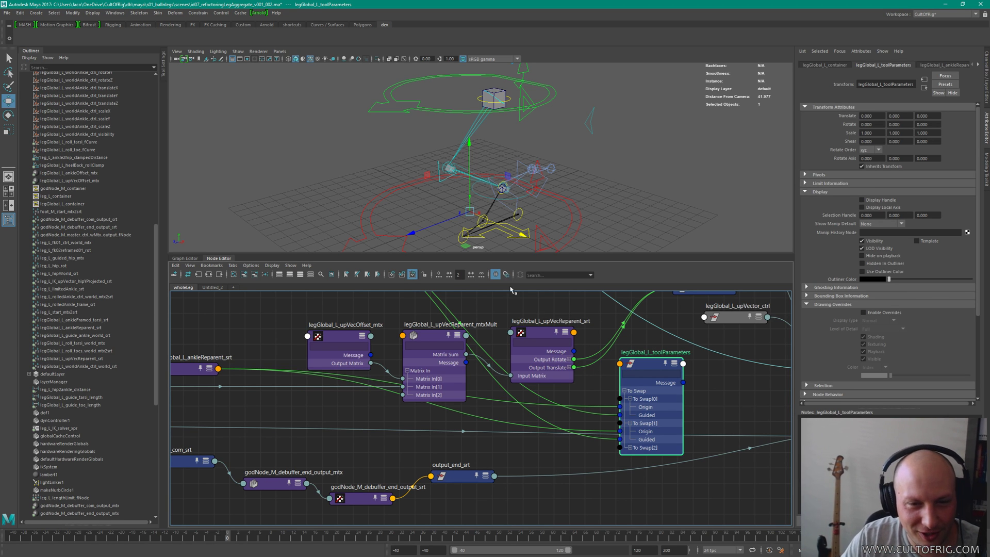
{"action": "left_click_drag", "start_coordinate": [652, 365], "coordinate": [650, 361]}
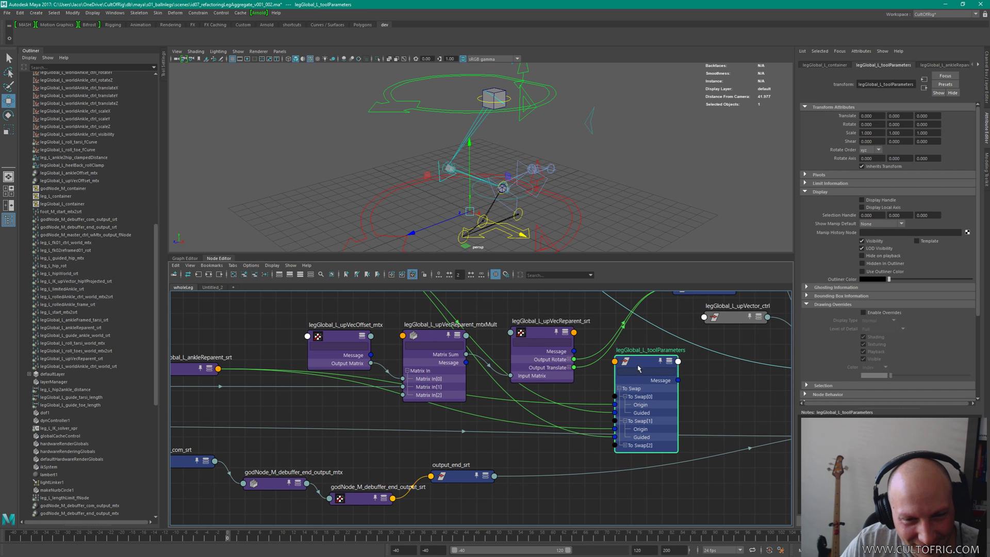
Step: Expand To Swap[2] on legGlobal_L_toolParameters and move the node below legGlobal_L_upVector_ctrl_srtBuffer in the network
{"action": "left_click", "coordinate": [625, 445]}
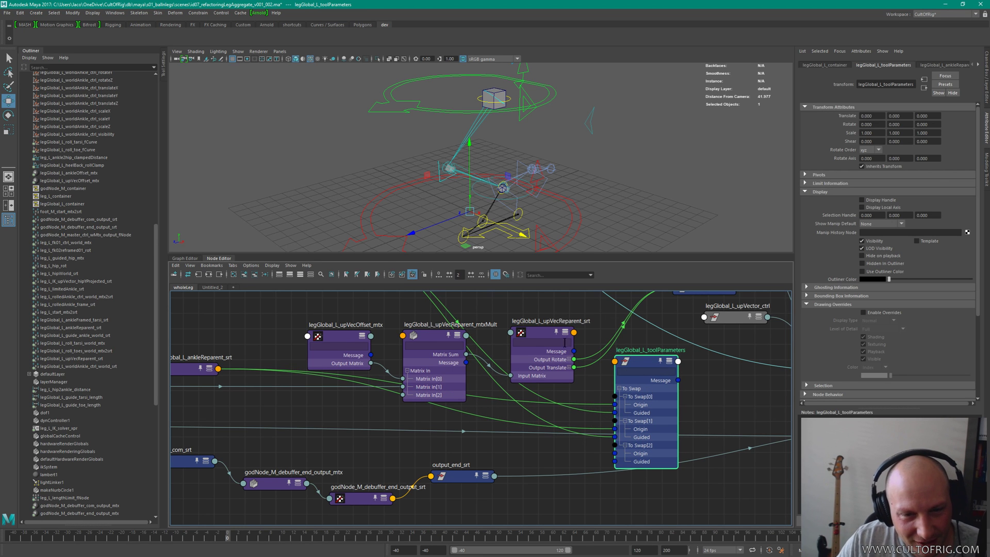
{"action": "left_click_drag", "start_coordinate": [655, 366], "coordinate": [655, 370]}
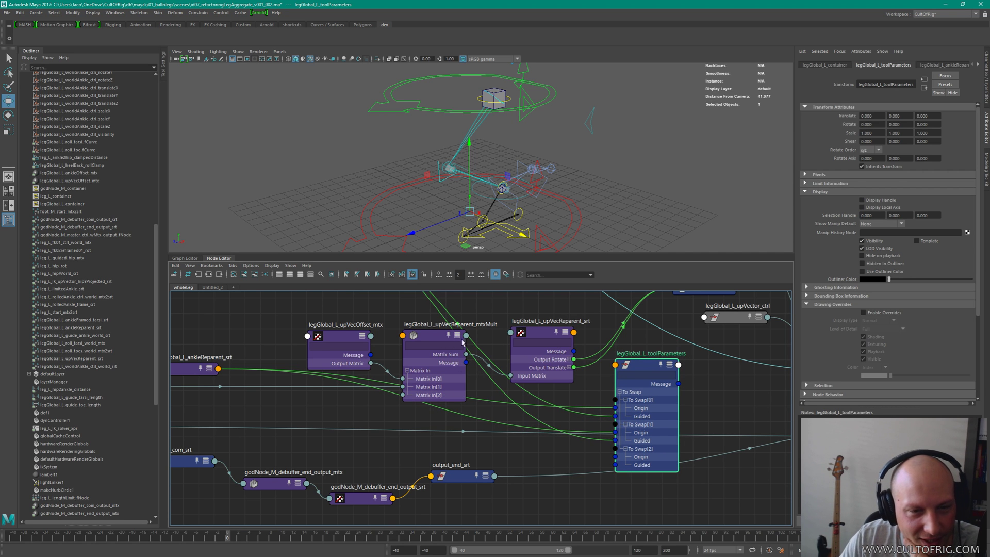
{"action": "middle_click_drag", "start_coordinate": [671, 363], "coordinate": [505, 433], "text": "alt"}
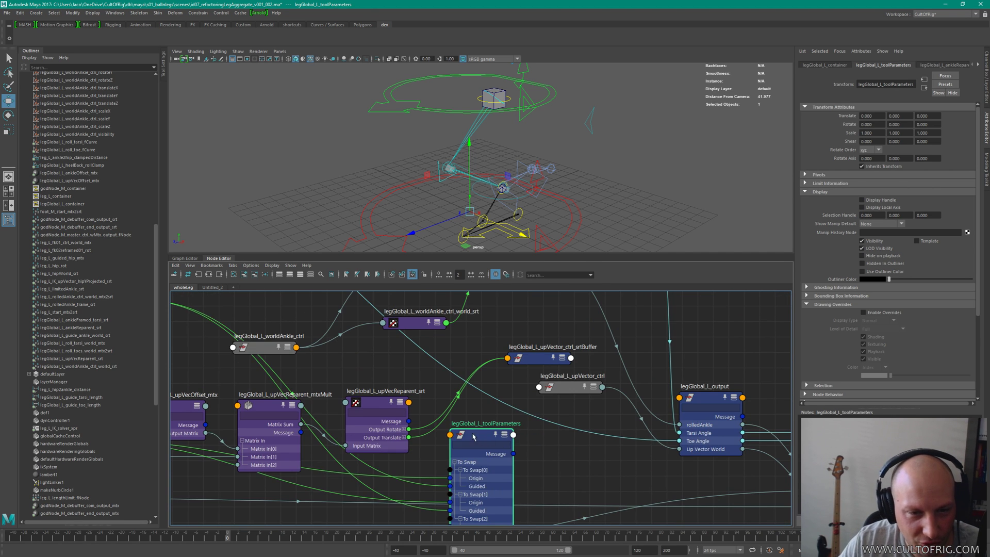
{"action": "left_click_drag", "start_coordinate": [473, 434], "coordinate": [525, 427]}
Step: Show all attributes of legGlobal_L_upVector_ctrl_srtBuffer and move legGlobal_L_toolParameters clear of the enlarged node, below legGlobal_L_output
{"action": "left_click", "coordinate": [533, 361]}
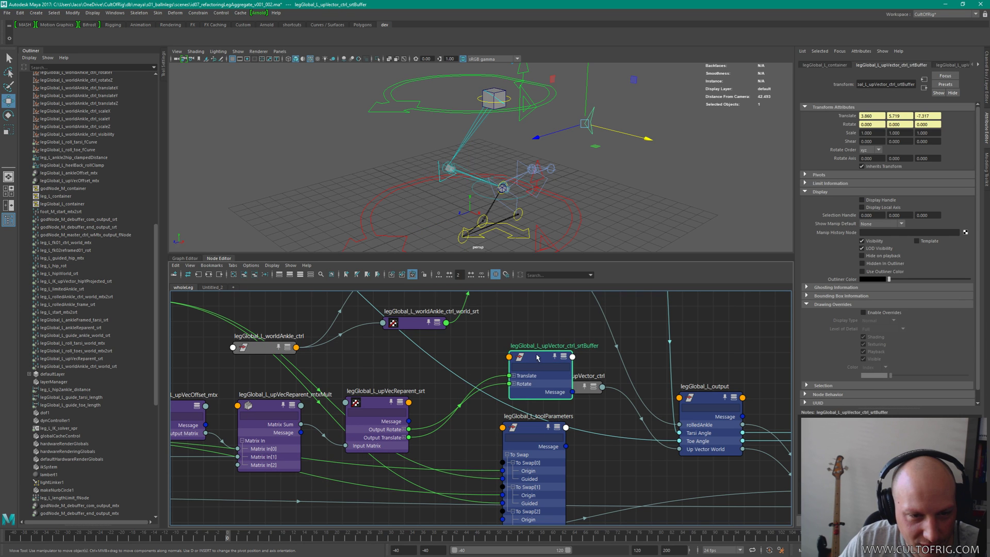
{"action": "left_click_drag", "start_coordinate": [533, 361], "coordinate": [527, 355]}
{"action": "key", "text": "3"}
{"action": "middle_click_drag", "start_coordinate": [554, 401], "coordinate": [533, 336], "text": "alt"}
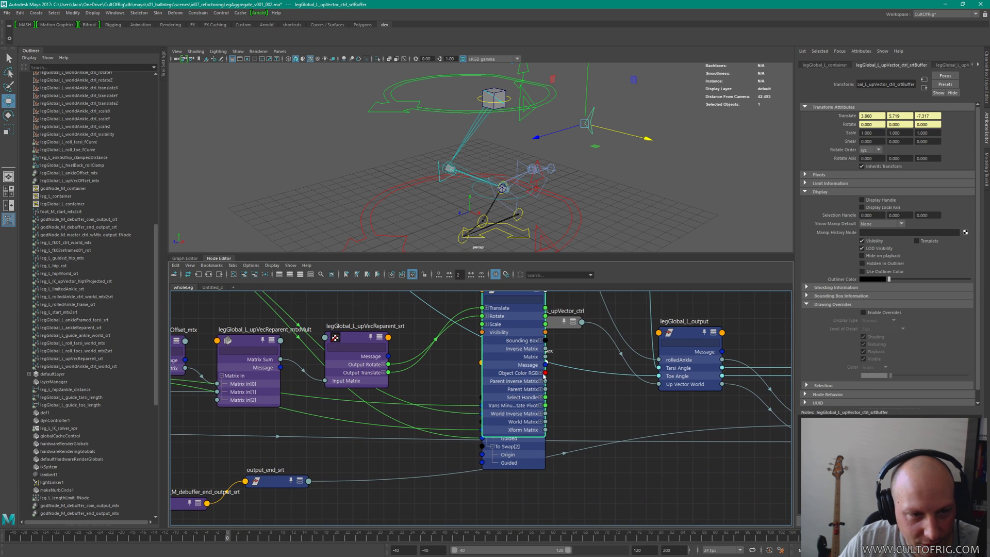
{"action": "left_click", "coordinate": [614, 481]}
{"action": "left_click_drag", "start_coordinate": [614, 482], "coordinate": [625, 483]}
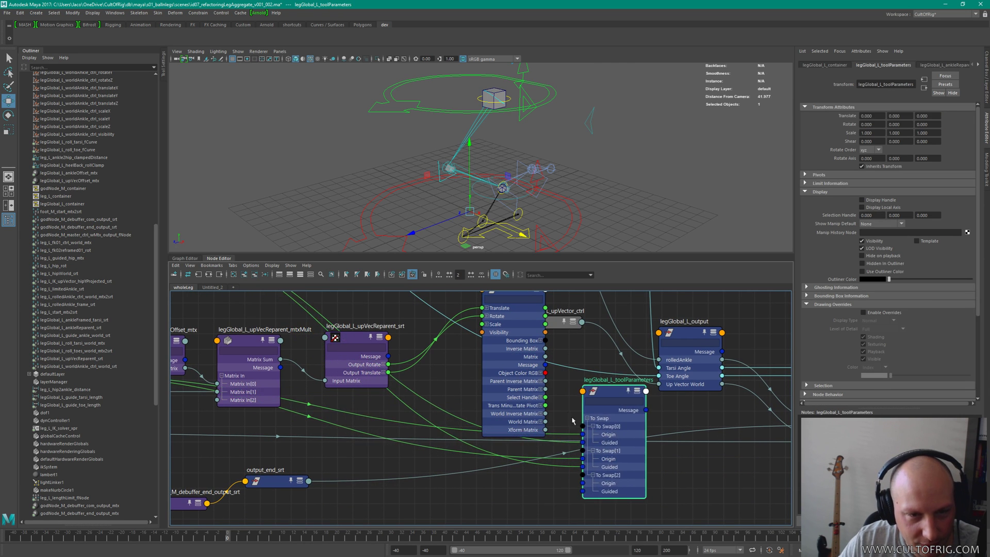
Step: Place legGlobal_L_upVector_ctrl_srtBuffer between legGlobal_L_upVecReparent_srt and legGlobal_L_toolParameters
{"action": "middle_click_drag", "start_coordinate": [625, 483], "coordinate": [669, 499], "text": "alt"}
{"action": "scroll", "coordinate": [669, 500], "scroll_direction": "down", "scroll_amount": 2}
{"action": "left_click", "coordinate": [564, 342]}
{"action": "left_click_drag", "start_coordinate": [565, 343], "coordinate": [531, 389]}
{"action": "scroll", "coordinate": [586, 366], "scroll_direction": "up", "scroll_amount": 3}
{"action": "middle_click_drag", "start_coordinate": [586, 365], "coordinate": [571, 339], "text": "alt"}
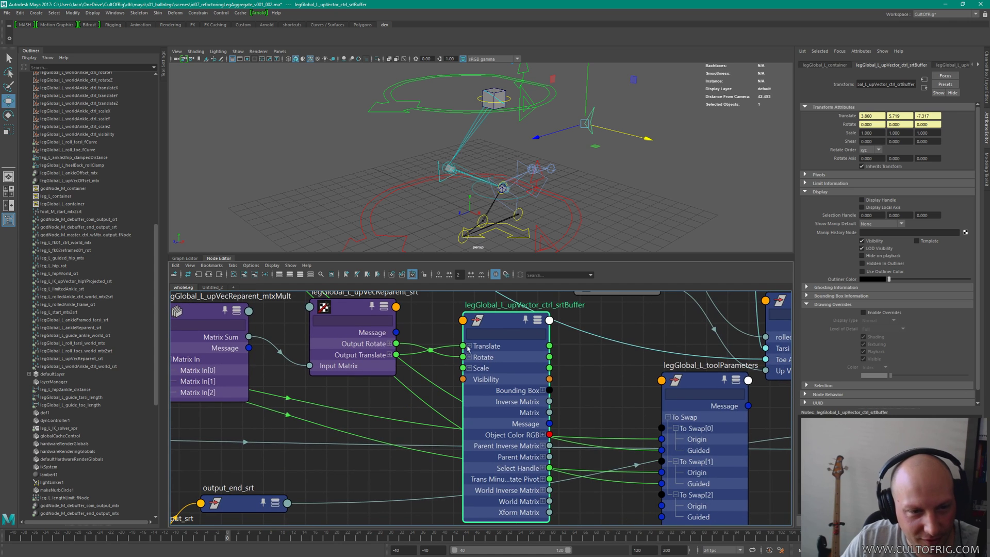
Step: Review all output attributes of legGlobal_L_upVecReparent_srt, and return the node to showing only its connected attributes
{"action": "scroll", "coordinate": [546, 379], "scroll_direction": "down", "scroll_amount": 2}
{"action": "left_click", "coordinate": [470, 354]}
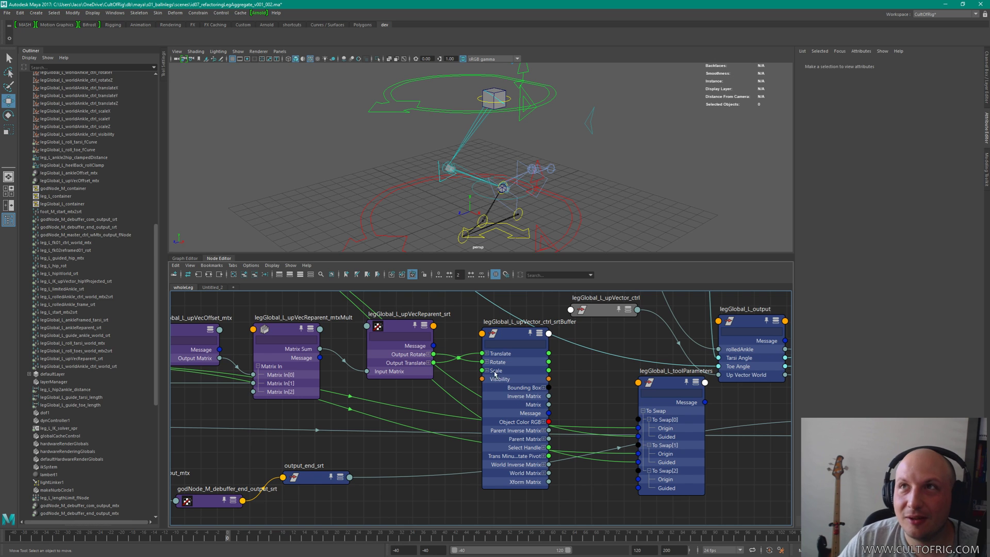
{"action": "left_click", "coordinate": [426, 375]}
{"action": "left_click", "coordinate": [424, 323]}
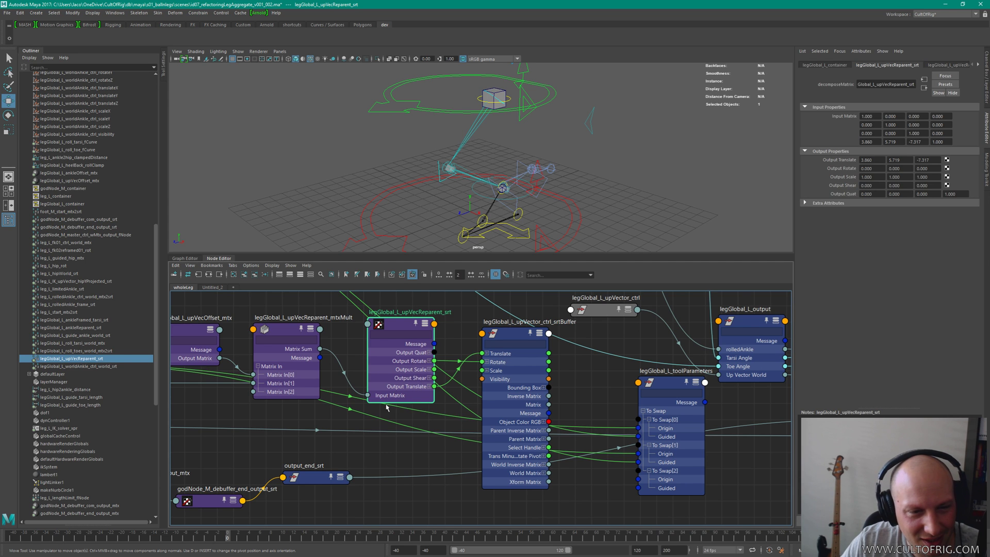
{"action": "scroll", "coordinate": [450, 379], "scroll_direction": "up", "scroll_amount": 3}
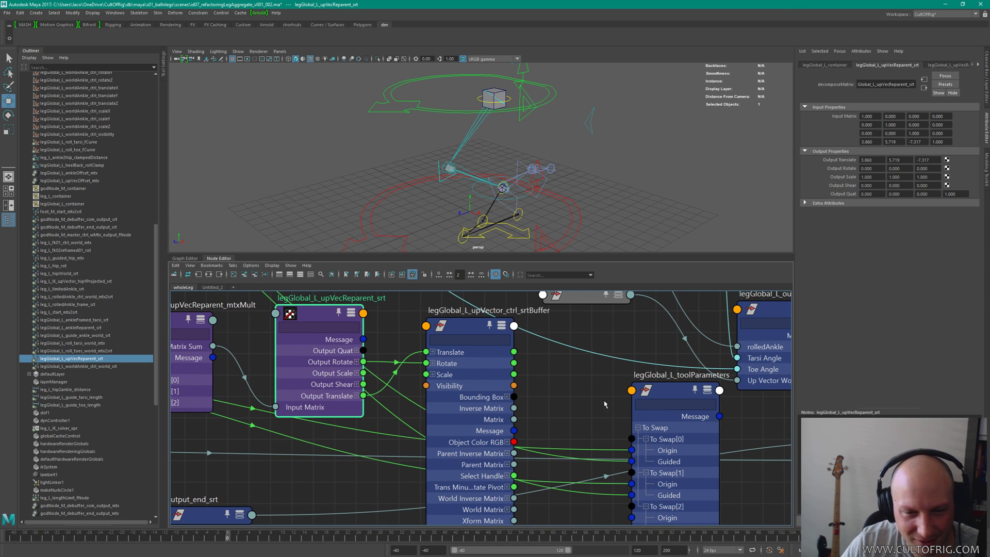
{"action": "key", "text": "2"}
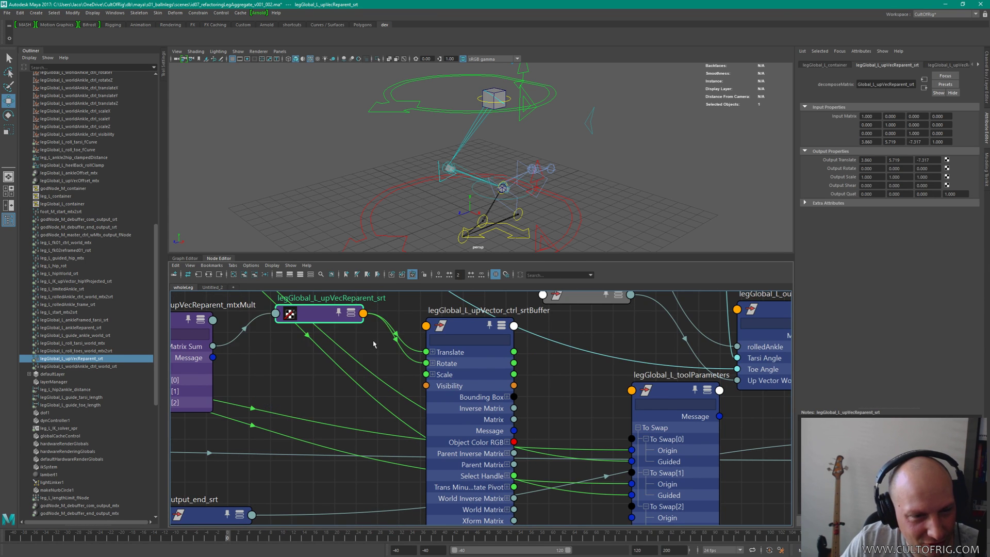
{"action": "scroll", "coordinate": [372, 354], "scroll_direction": "down", "scroll_amount": 2}
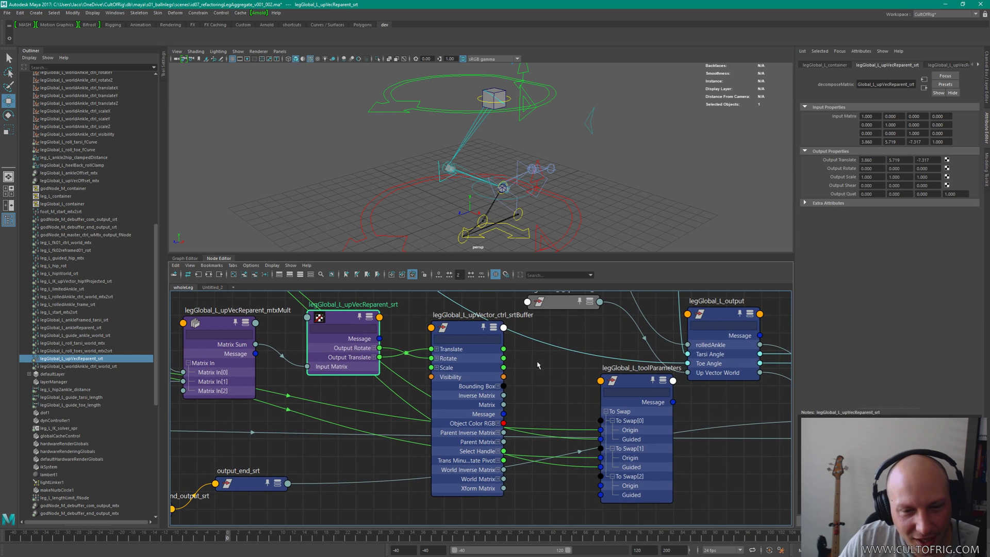
Step: Connect legGlobal_L_upVector_ctrl_srtBuffer's Translate to To Swap[2] Guided and legGlobal_L_upVecReparent_srt's Output Translate to To Swap[2] Origin
{"action": "left_click_drag", "start_coordinate": [504, 358], "coordinate": [600, 485]}
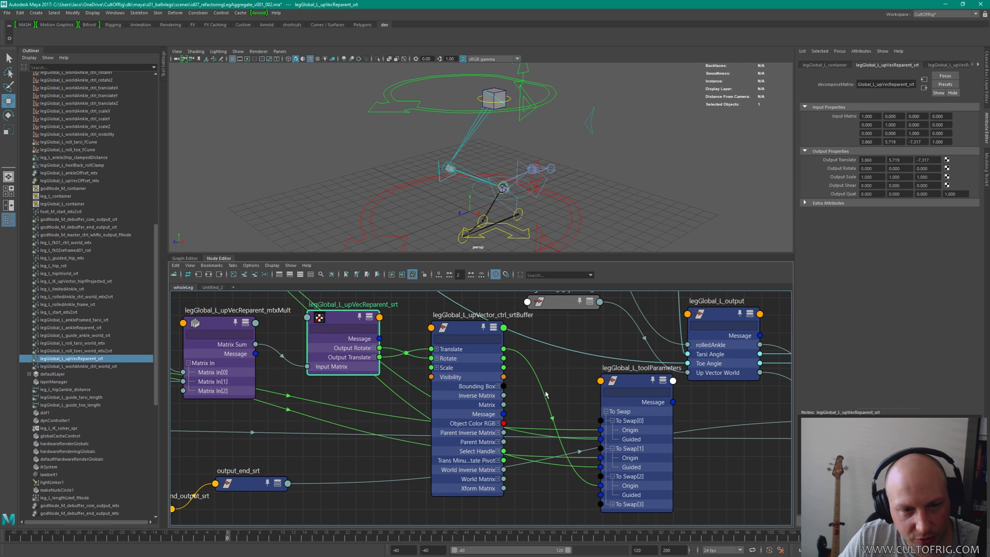
{"action": "left_click_drag", "start_coordinate": [503, 349], "coordinate": [601, 494]}
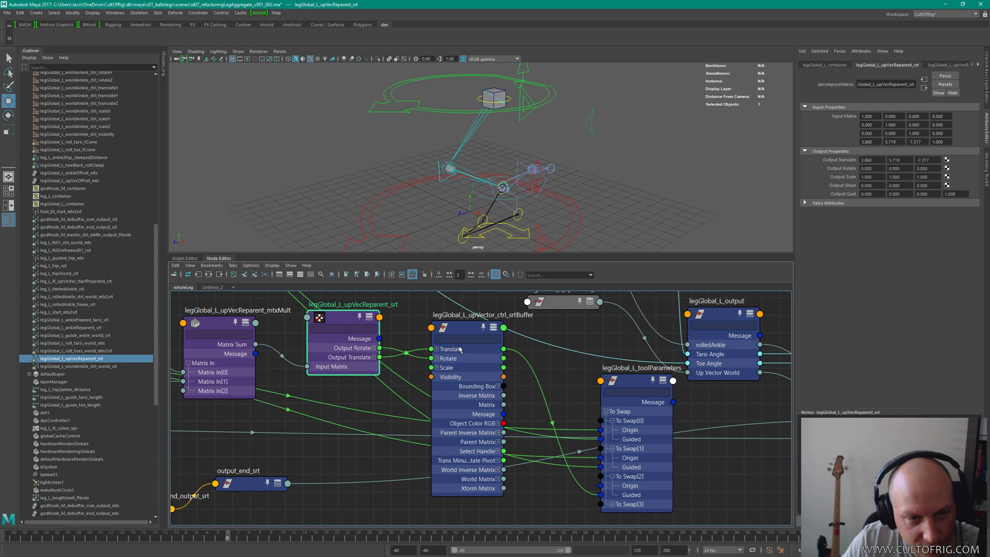
{"action": "left_click_drag", "start_coordinate": [380, 357], "coordinate": [638, 466]}
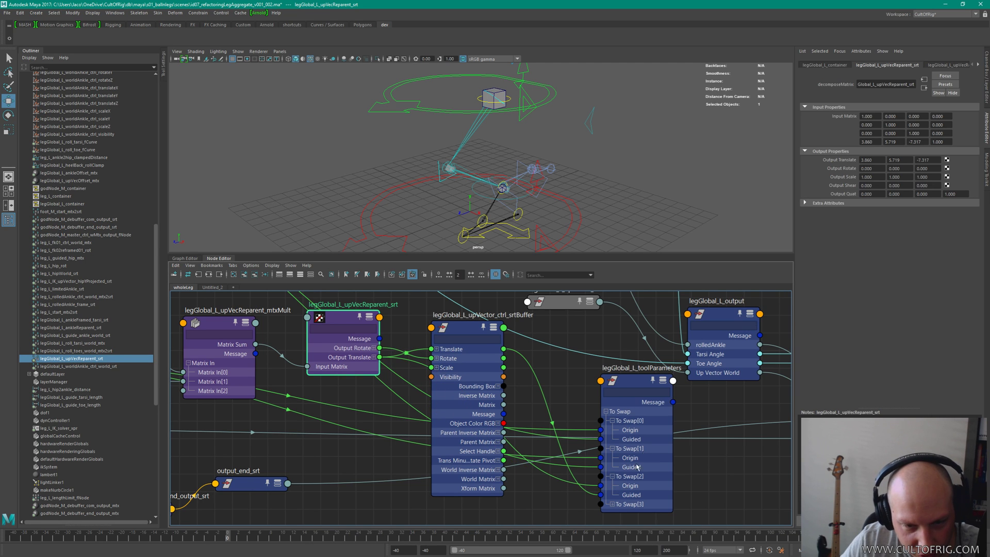
Step: Expand To Swap[3] and connect the up-vector buffer's Rotate to its Guided and legGlobal_L_upVecReparent_srt's Output Rotate to its Origin
{"action": "left_click", "coordinate": [613, 505]}
{"action": "middle_click_drag", "start_coordinate": [577, 426], "coordinate": [657, 436], "text": "alt"}
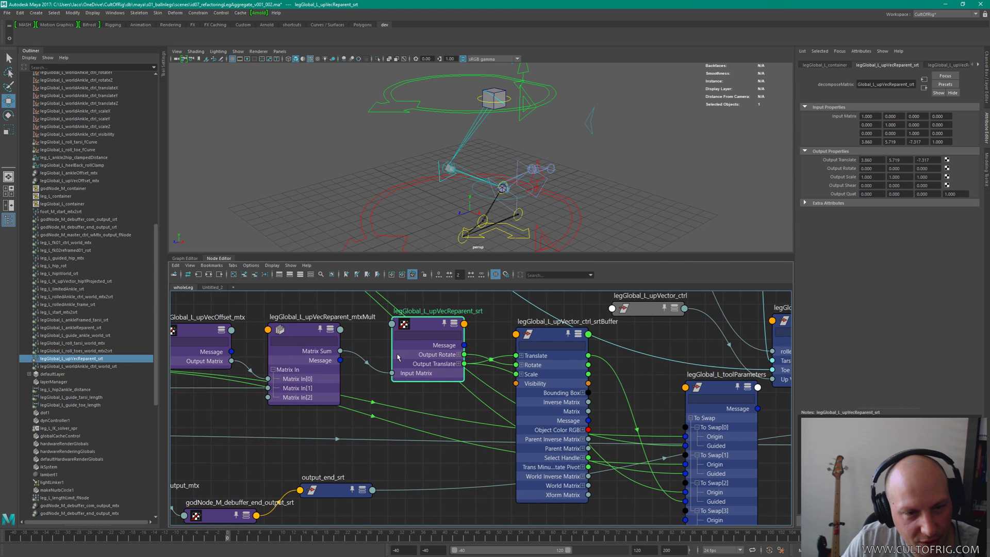
{"action": "middle_click_drag", "start_coordinate": [587, 388], "coordinate": [519, 343], "text": "alt"}
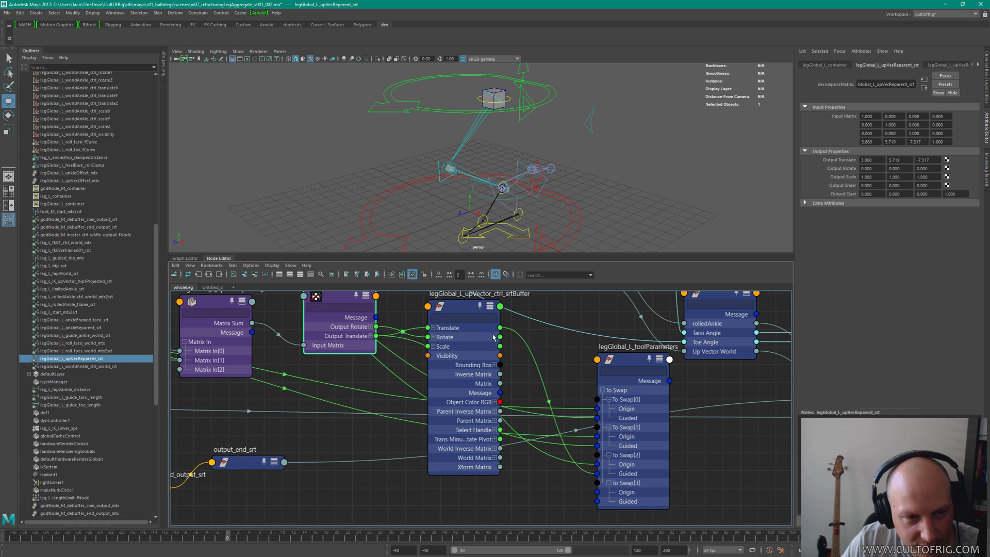
{"action": "left_click_drag", "start_coordinate": [500, 337], "coordinate": [598, 501]}
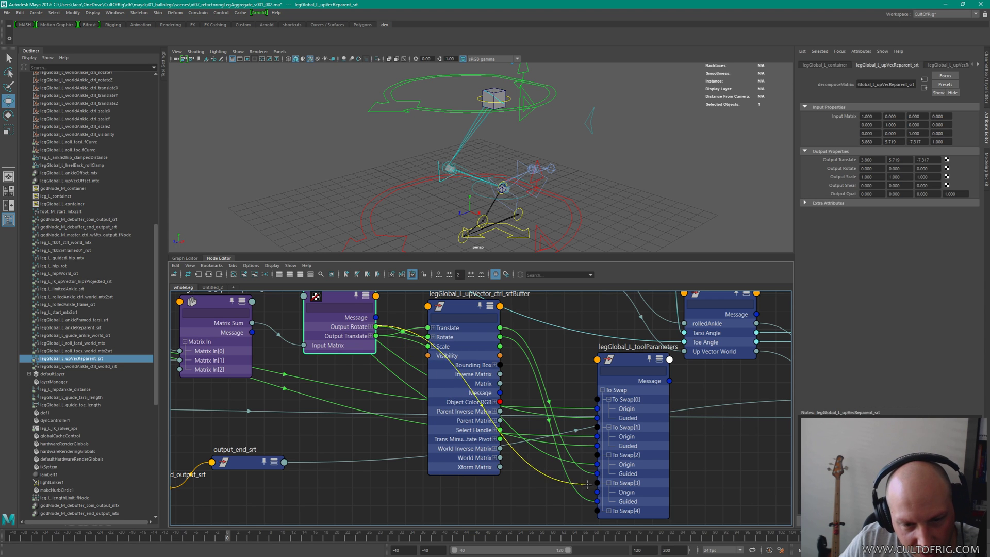
{"action": "left_click", "coordinate": [537, 484]}
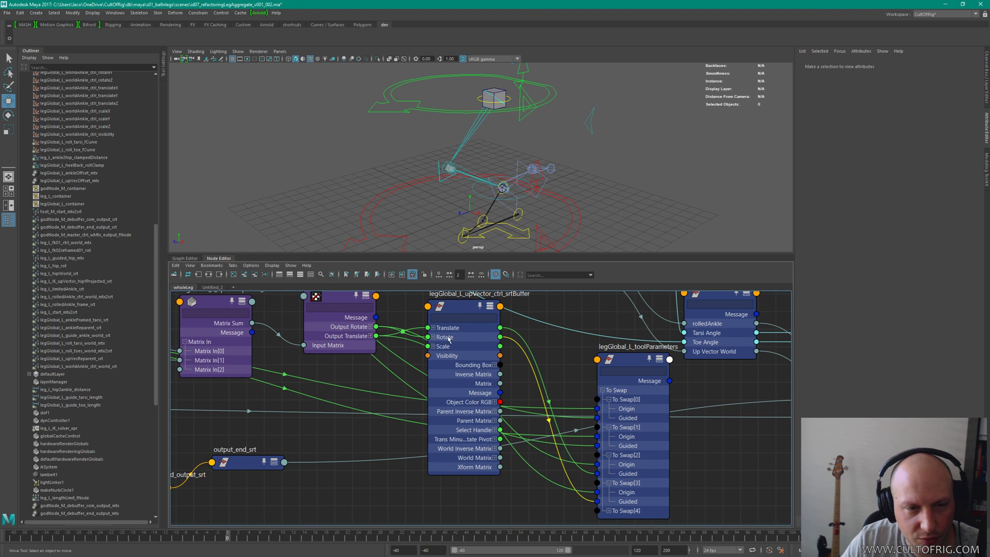
Step: Collapse the attribute lists of all nodes in the network
{"action": "left_click_drag", "start_coordinate": [458, 308], "coordinate": [460, 309]}
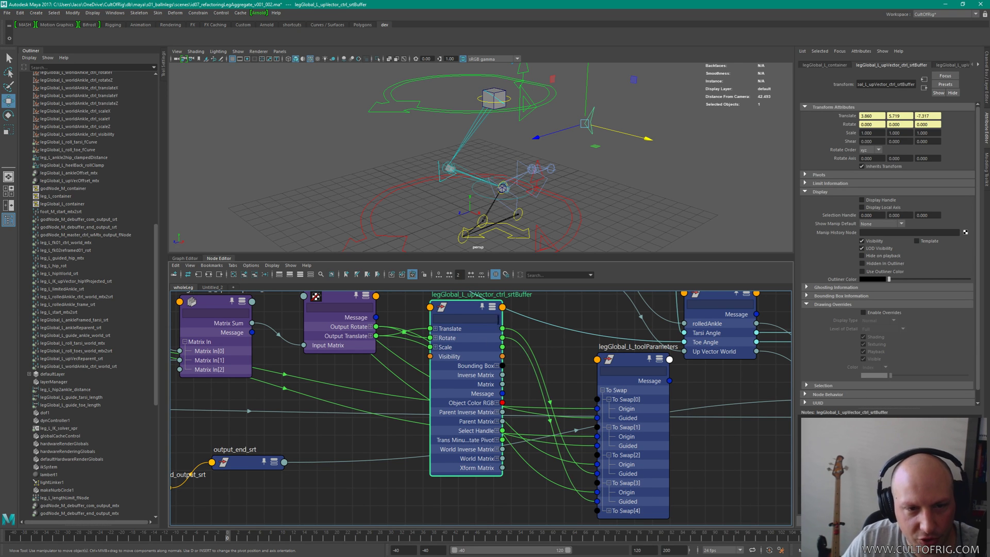
{"action": "middle_click_drag", "start_coordinate": [378, 359], "coordinate": [449, 405], "text": "alt"}
{"action": "scroll", "coordinate": [449, 405], "scroll_direction": "down", "scroll_amount": 2}
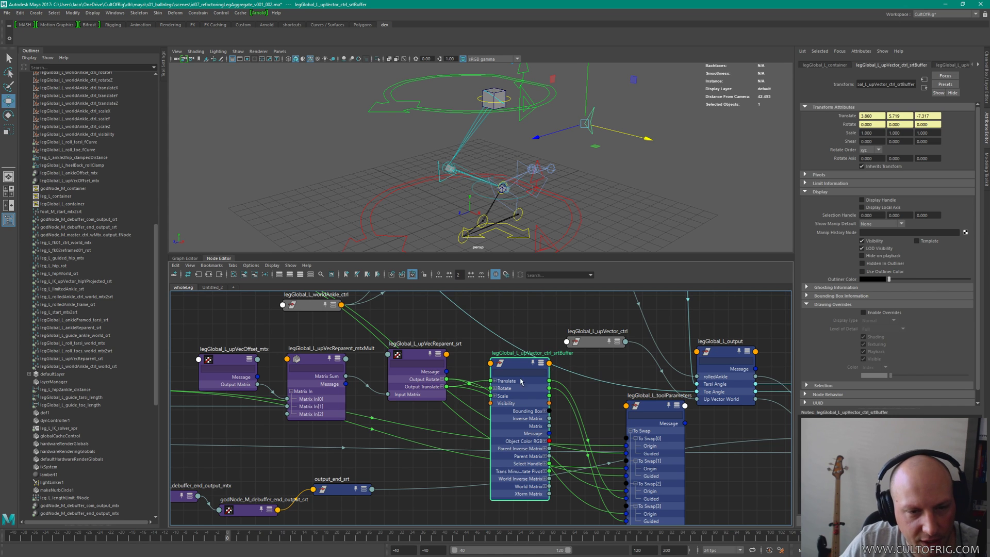
{"action": "left_click", "coordinate": [553, 365]}
{"action": "key", "text": "1"}
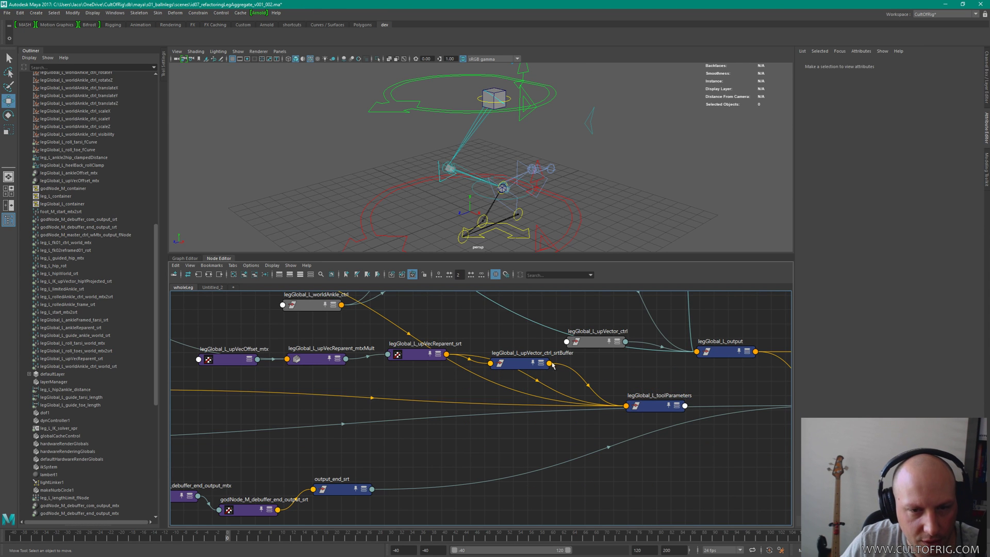
Step: Expand the attributes of legGlobal_L_toolParameters again and move legGlobal_L_upVector_ctrl_srtBuffer slightly lower beside it
{"action": "scroll", "coordinate": [448, 328], "scroll_direction": "down", "scroll_amount": 10}
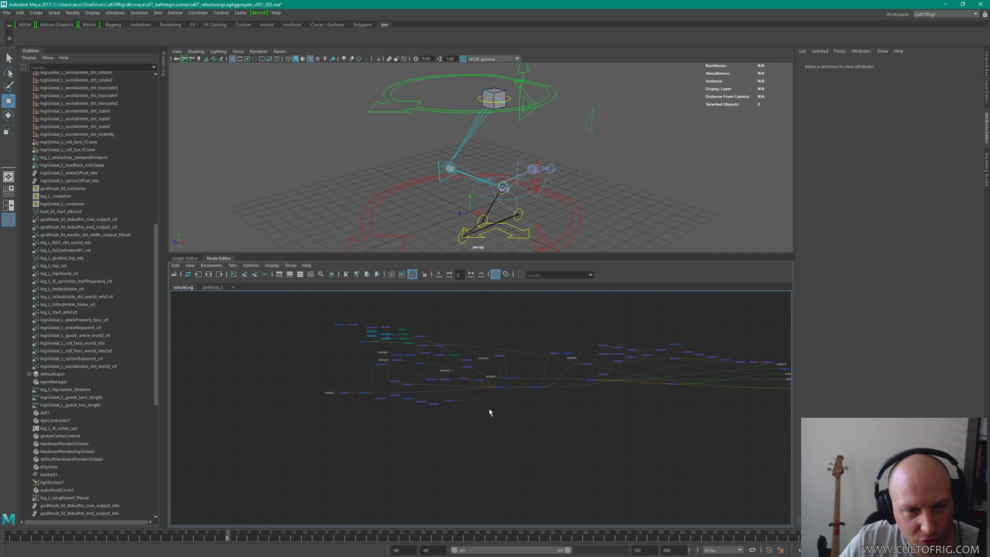
{"action": "scroll", "coordinate": [531, 438], "scroll_direction": "up", "scroll_amount": 8}
{"action": "scroll", "coordinate": [588, 400], "scroll_direction": "up", "scroll_amount": 6}
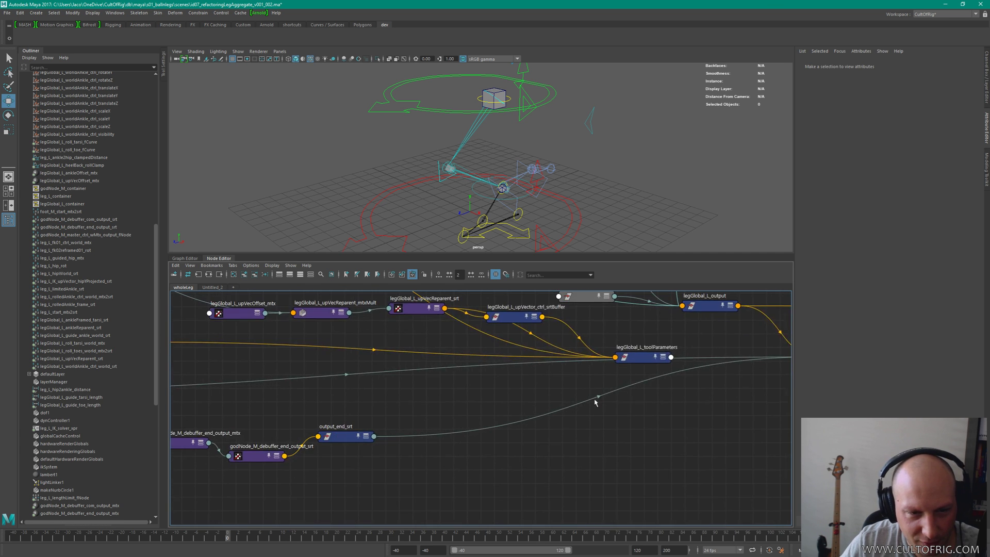
{"action": "left_click", "coordinate": [614, 425]}
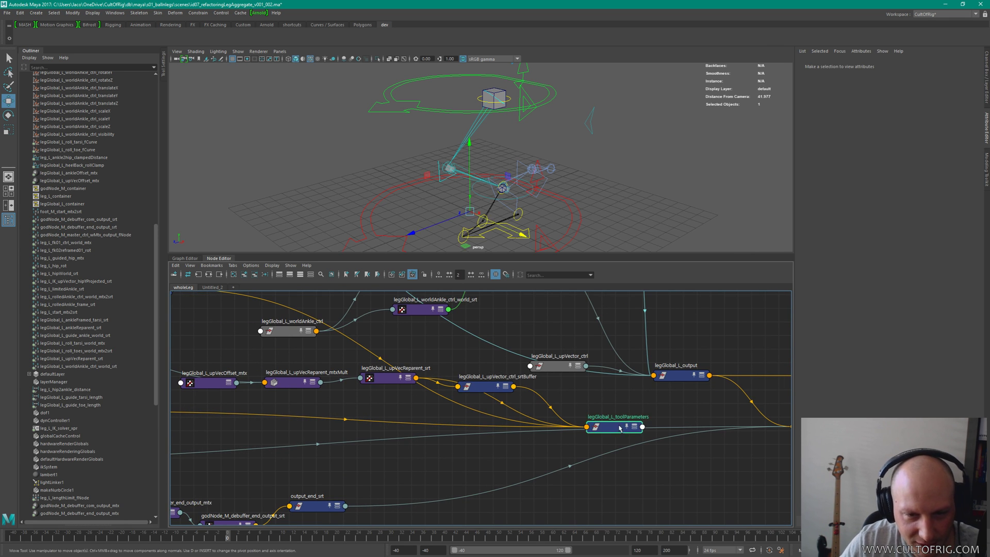
{"action": "key", "text": "3"}
{"action": "left_click_drag", "start_coordinate": [490, 387], "coordinate": [500, 405]}
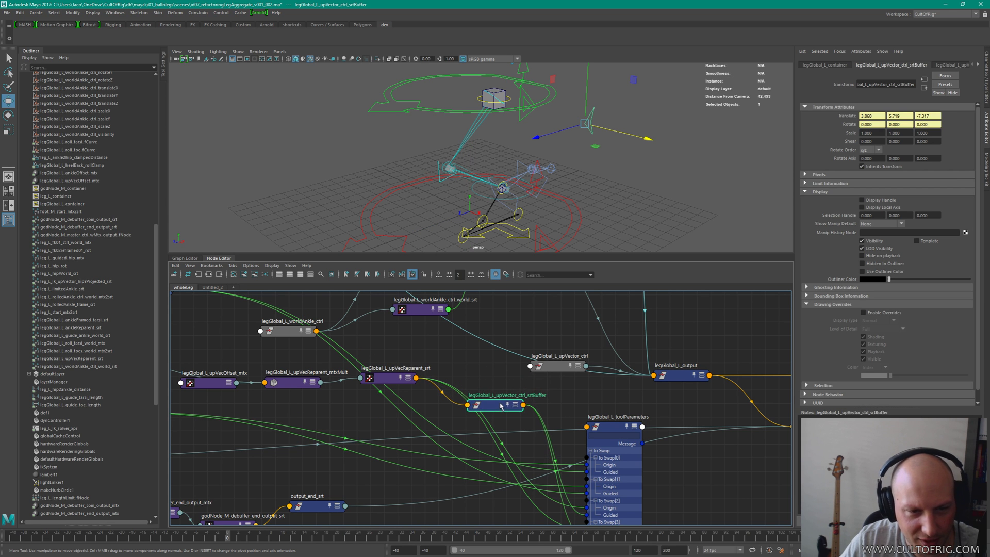
{"action": "mouse_move", "coordinate": [586, 419]}
{"action": "middle_mouse_down", "text": "alt"}
{"action": "mouse_move", "coordinate": [568, 347]}
{"action": "mouse_move", "coordinate": [334, 361]}
{"action": "middle_mouse_up", "text": "alt"}
{"action": "scroll", "coordinate": [707, 338], "scroll_direction": "down", "scroll_amount": 6}
{"action": "middle_click_drag", "start_coordinate": [721, 376], "coordinate": [486, 454], "text": "alt"}
{"action": "middle_click_drag", "start_coordinate": [511, 295], "coordinate": [603, 364], "text": "alt"}
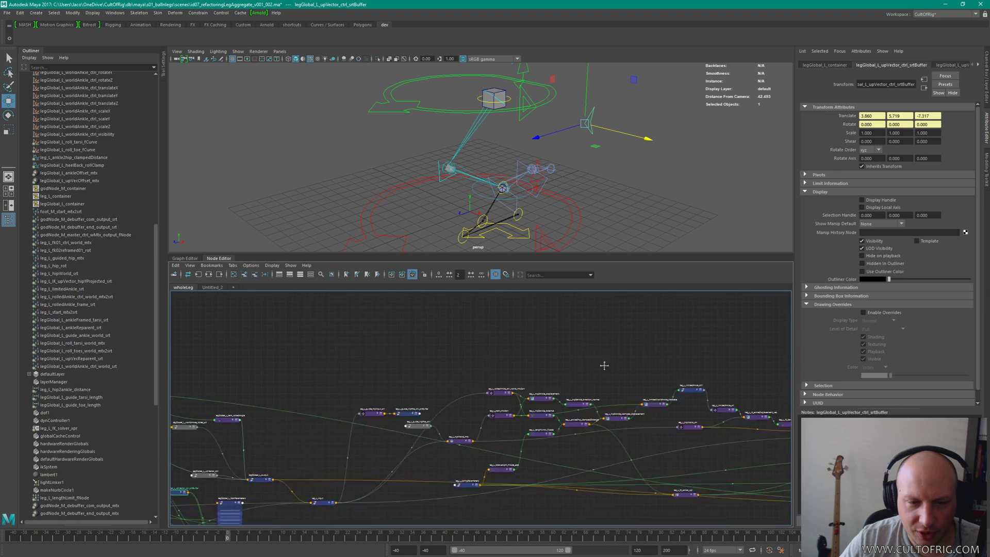
{"action": "middle_click_drag", "start_coordinate": [176, 500], "coordinate": [546, 395], "text": "alt"}
{"action": "scroll", "coordinate": [547, 395], "scroll_direction": "up", "scroll_amount": 5}
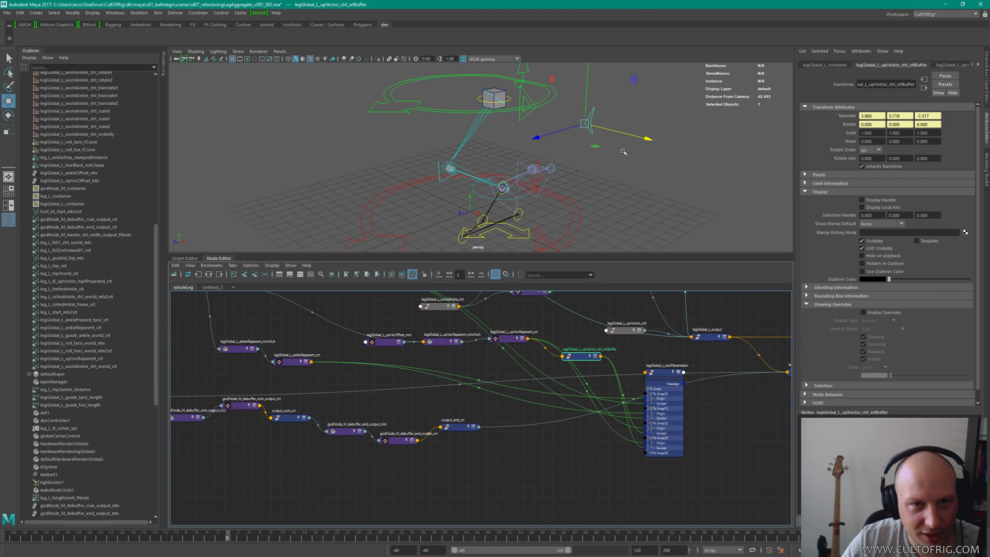
Step: Save the scene as a new version named s07_refactoringLegAggregate_v001_003.ma
{"action": "key", "text": "ctrl+shift+s"}
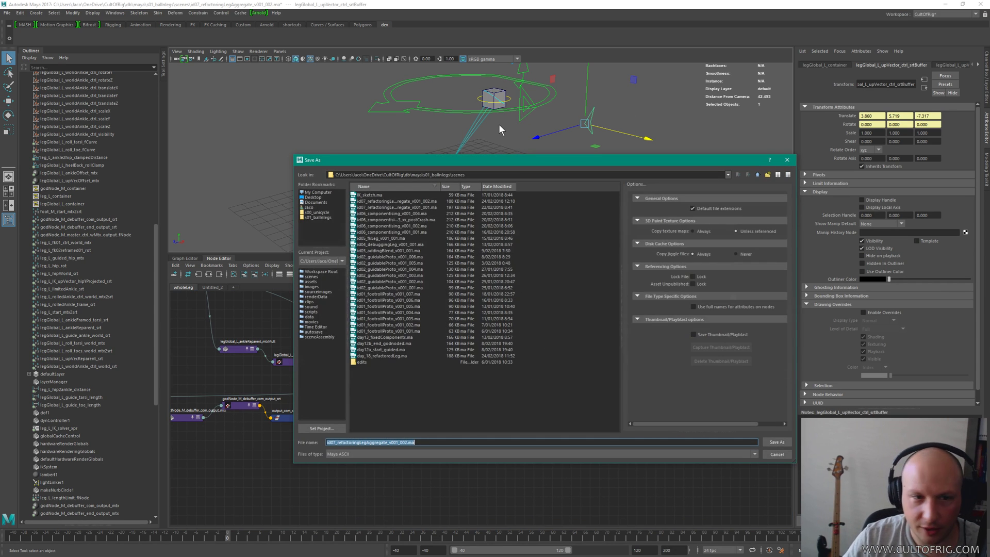
{"action": "key", "text": "End"}
{"action": "key", "text": "Left"}
{"action": "key", "text": "Left"}
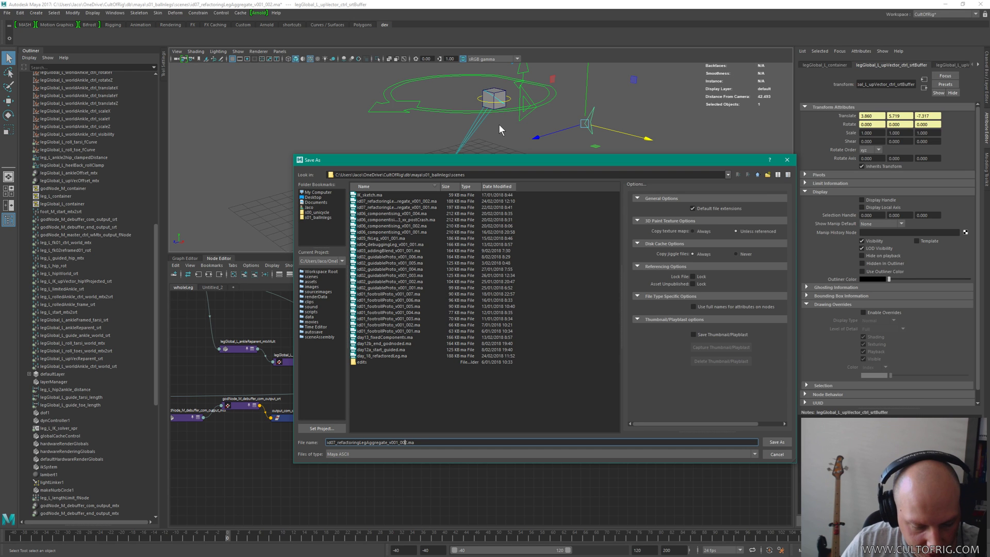
{"action": "key", "text": "Return"}
{"action": "key", "text": "w"}
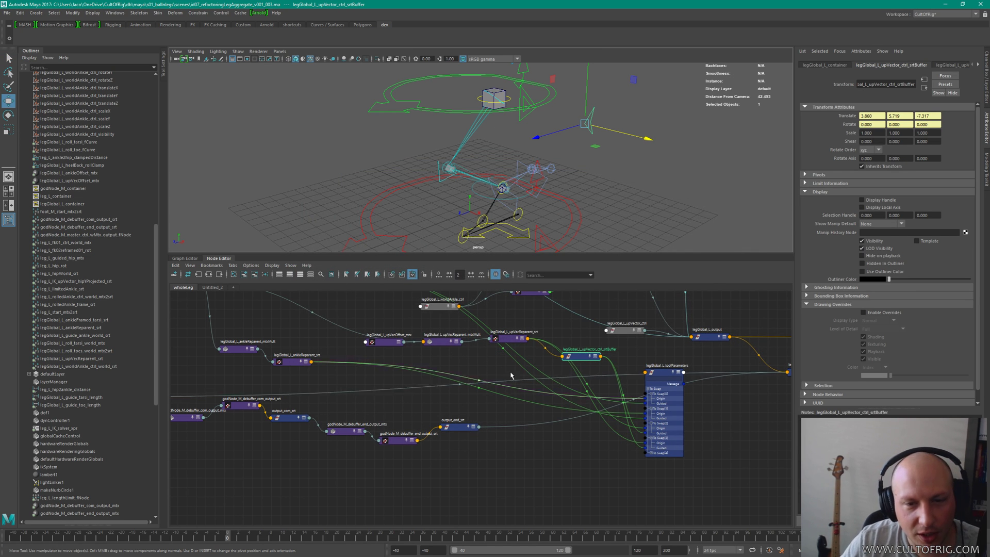
Step: Move legGlobal_L_upVecOffset_mtx slightly lower, beside legGlobal_L_upVecReparent_mtxMult in the network
{"action": "scroll", "coordinate": [569, 337], "scroll_direction": "up", "scroll_amount": 3}
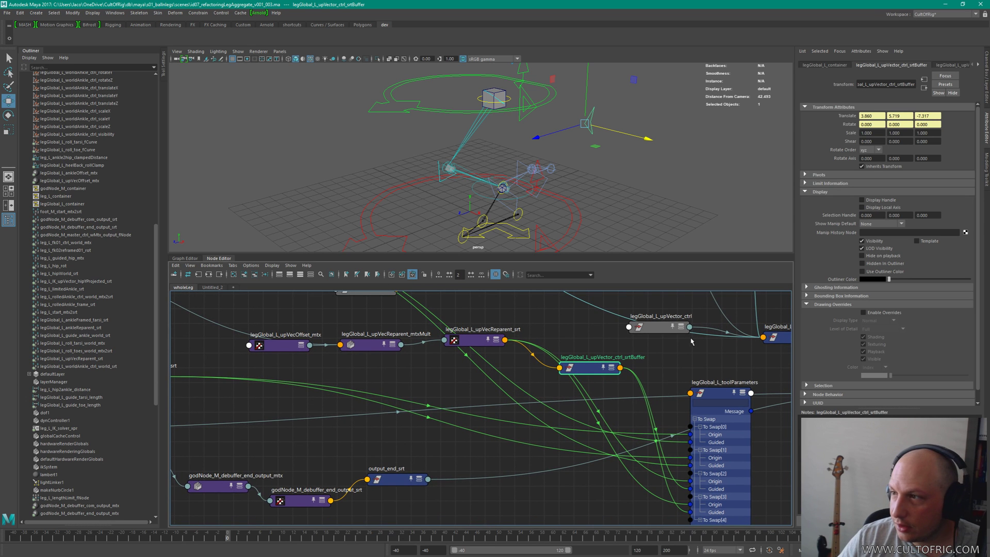
{"action": "middle_click_drag", "start_coordinate": [604, 374], "coordinate": [543, 355]}
{"action": "left_click", "coordinate": [657, 373]}
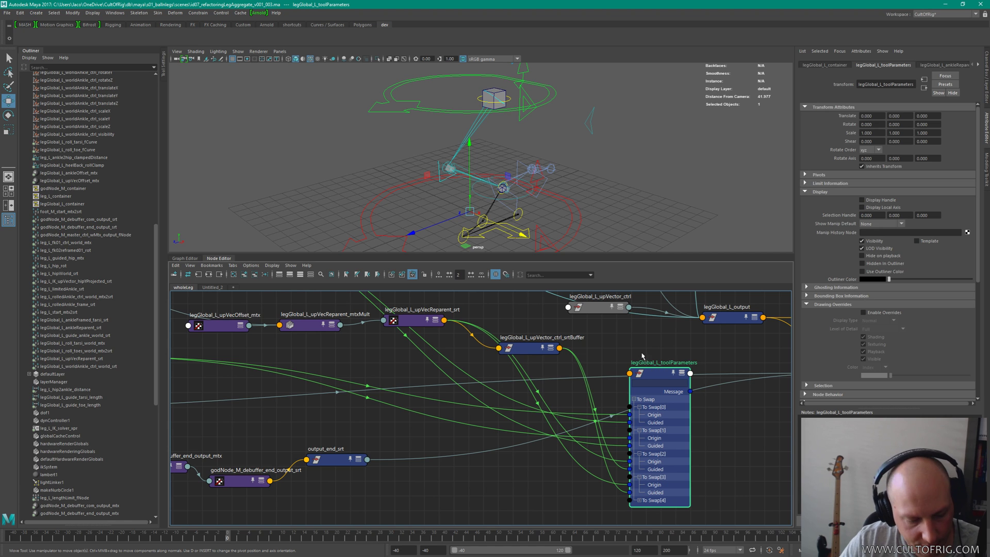
{"action": "middle_click_drag", "start_coordinate": [643, 337], "coordinate": [634, 359]}
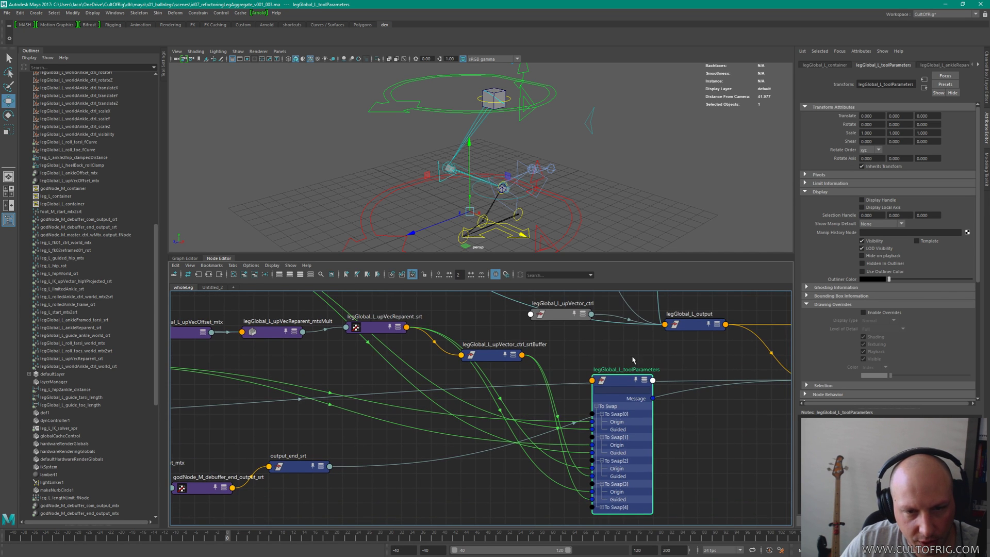
{"action": "middle_click_drag", "start_coordinate": [458, 314], "coordinate": [594, 408]}
{"action": "left_click", "coordinate": [514, 422]}
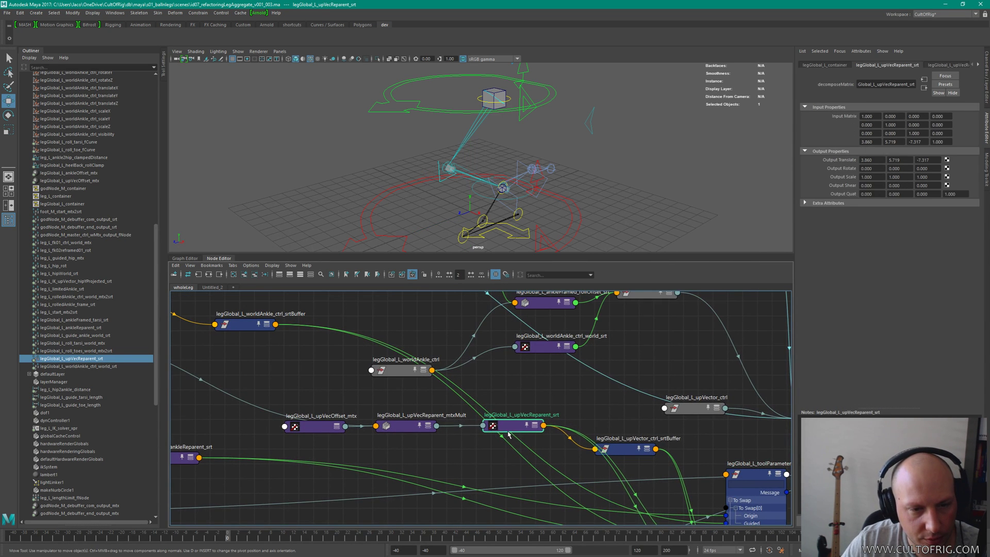
{"action": "middle_click_drag", "start_coordinate": [312, 432], "coordinate": [446, 412]}
{"action": "left_click_drag", "start_coordinate": [446, 407], "coordinate": [442, 428]}
{"action": "middle_click_drag", "start_coordinate": [451, 341], "coordinate": [505, 406]}
{"action": "scroll", "coordinate": [505, 406], "scroll_direction": "down", "scroll_amount": 2}
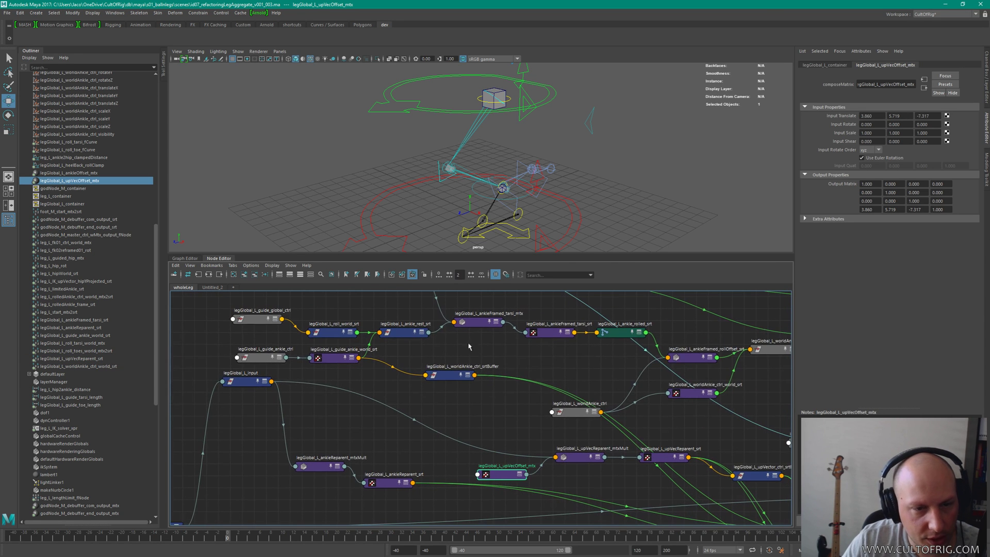
Step: Expand the guide hierarchy of legGlobal_L_cmpnt down to the children of legGlobal_L_guide_heel_ctrl and examine its guide controls
{"action": "scroll", "coordinate": [123, 189], "scroll_direction": "up", "scroll_amount": 10}
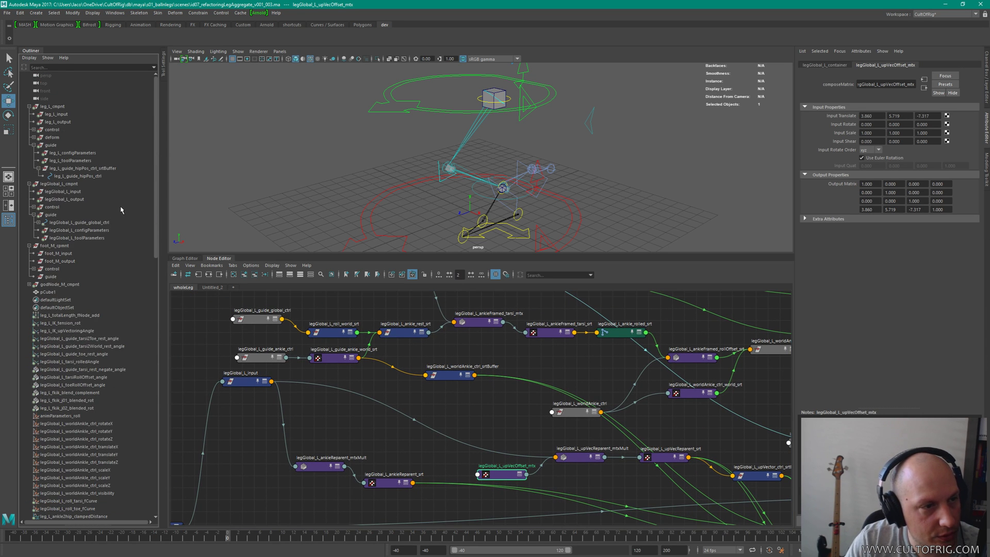
{"action": "left_click", "coordinate": [38, 222]}
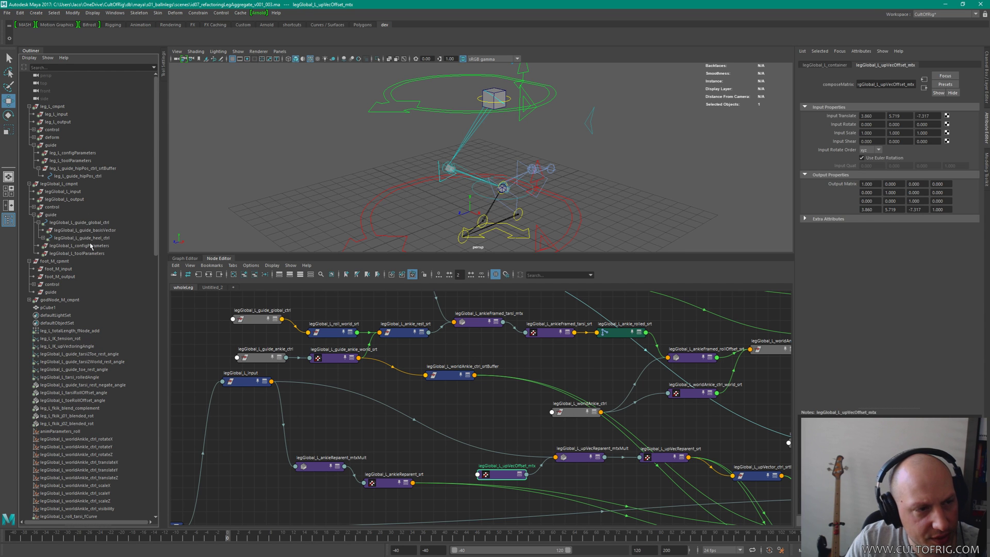
{"action": "left_click", "coordinate": [33, 215]}
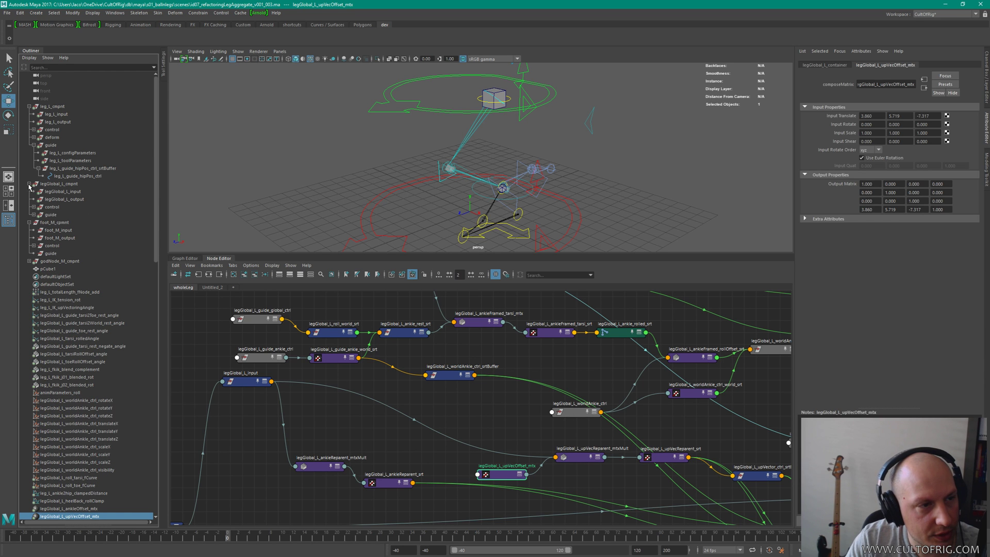
{"action": "left_click", "coordinate": [33, 215]}
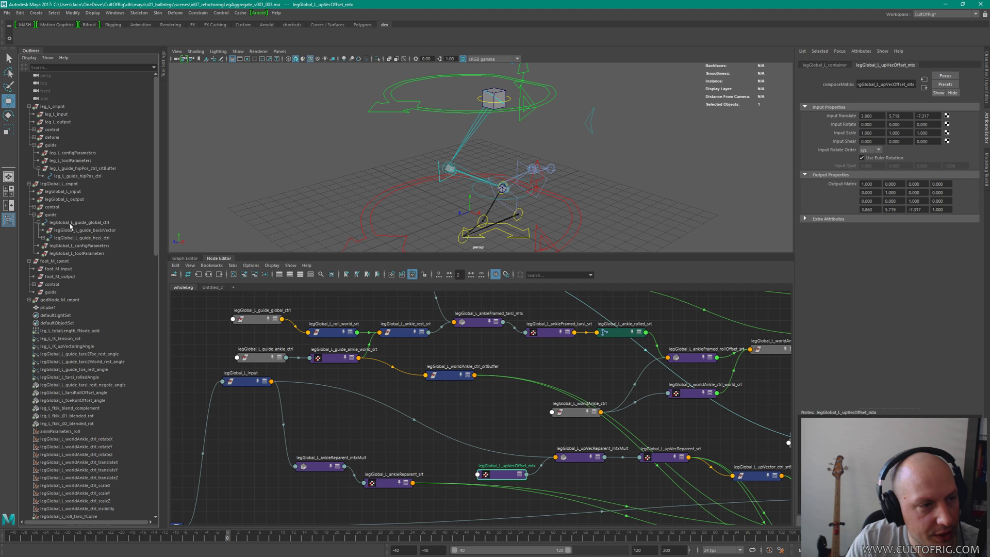
{"action": "left_click", "coordinate": [71, 225]}
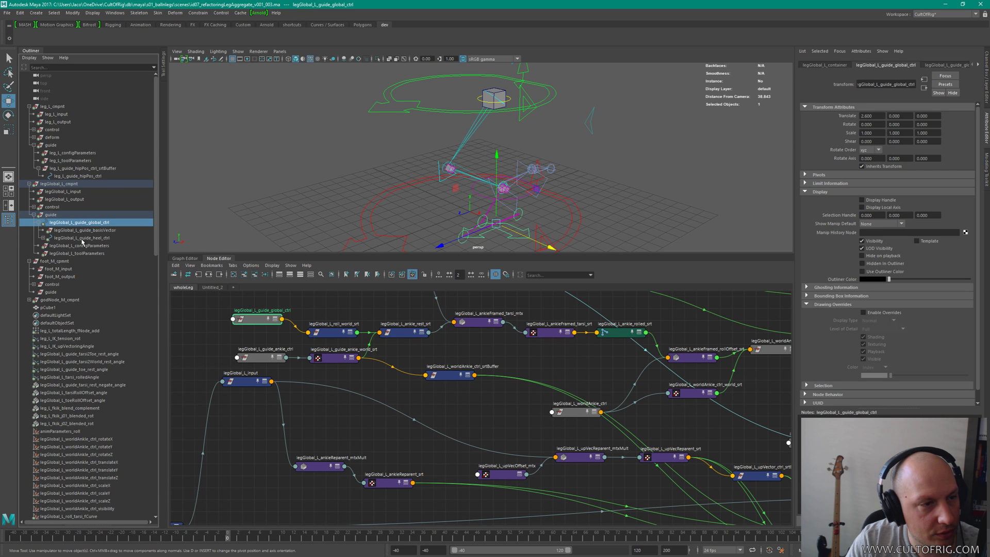
{"action": "left_click", "coordinate": [81, 238]}
{"action": "left_click", "coordinate": [44, 238]}
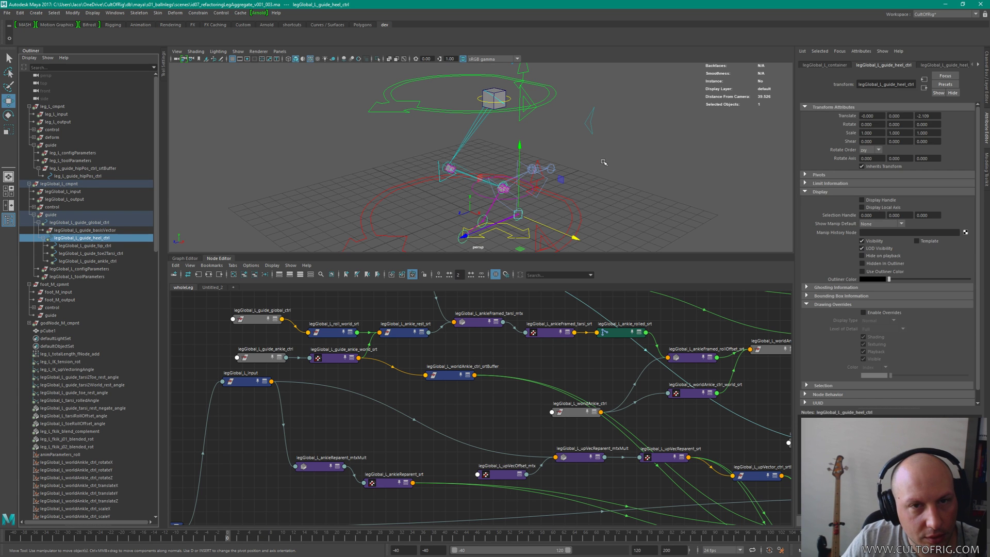
Step: Duplicate leg_L_guide_hipPos_ctrl_srtBuffer with its control, parent the copy under legGlobal_L_cmpnt's guide group and expand it
{"action": "left_click", "coordinate": [488, 106]}
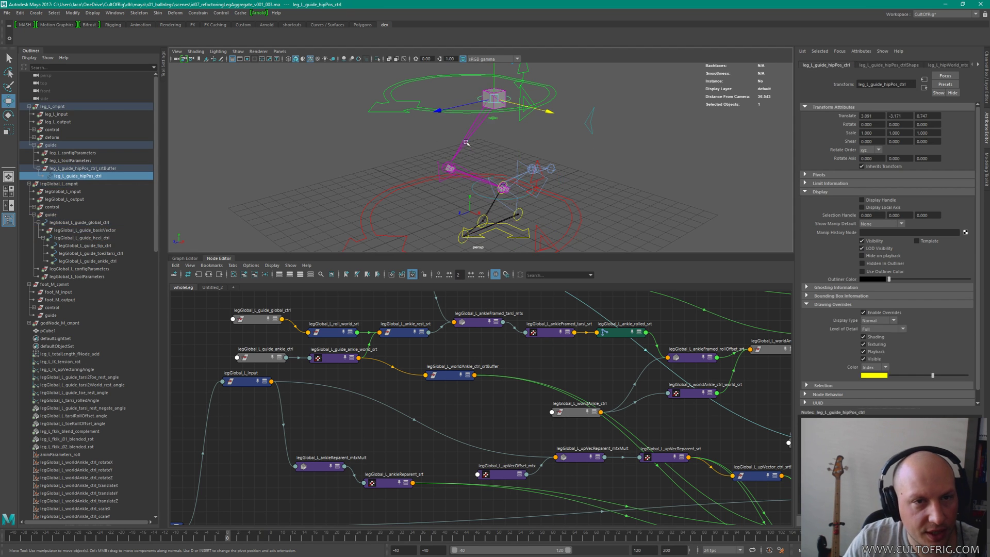
{"action": "key", "text": "Up"}
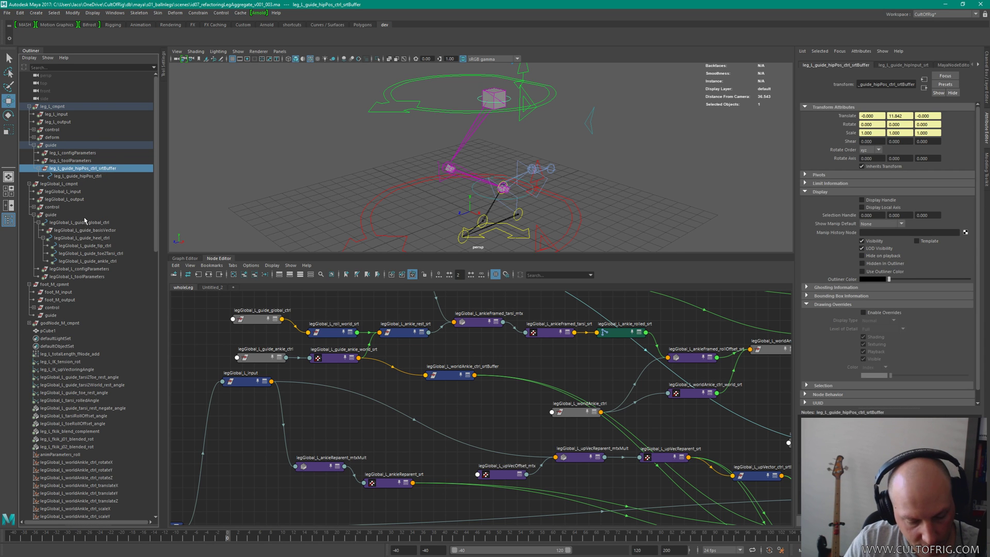
{"action": "key", "text": "ctrl+d"}
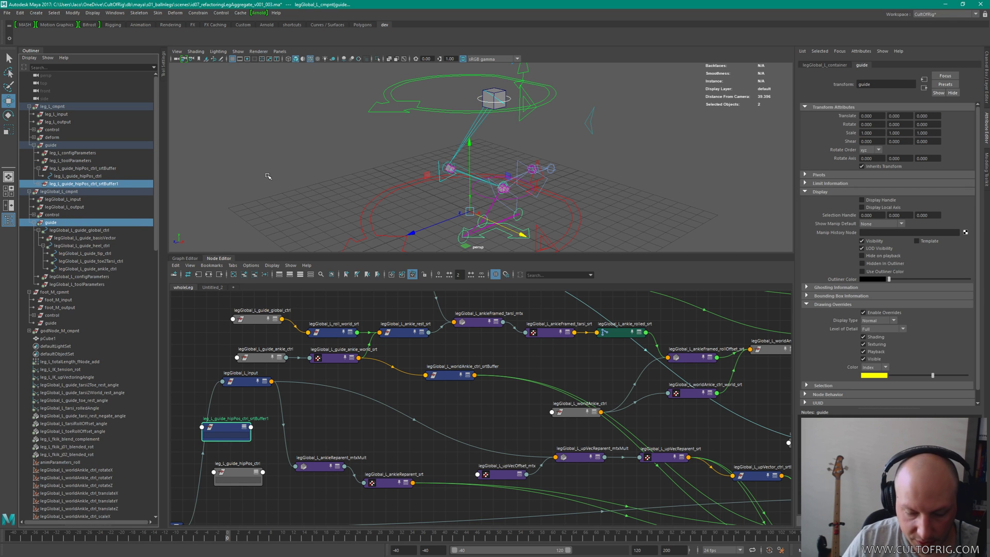
{"action": "key", "text": "p"}
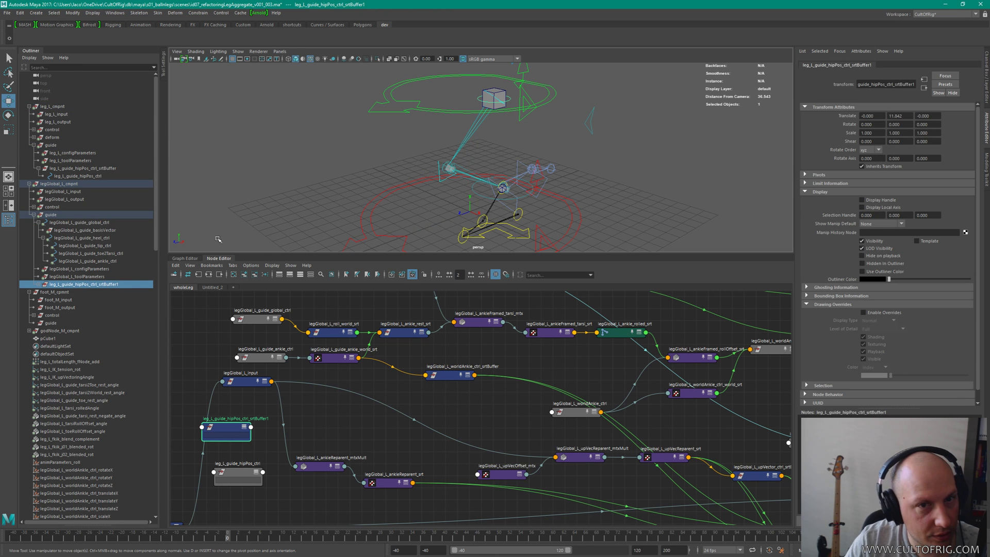
{"action": "left_click", "coordinate": [39, 285]}
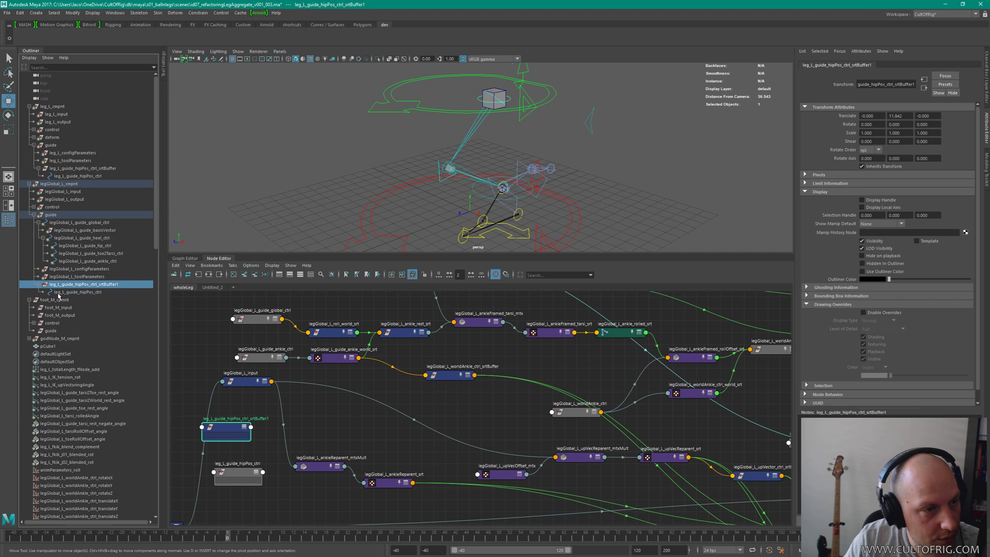
Step: Place the duplicated buffer node and its hipPos control node together in the empty space below legGlobal_L_toolParameters
{"action": "scroll", "coordinate": [364, 370], "scroll_direction": "down", "scroll_amount": 4}
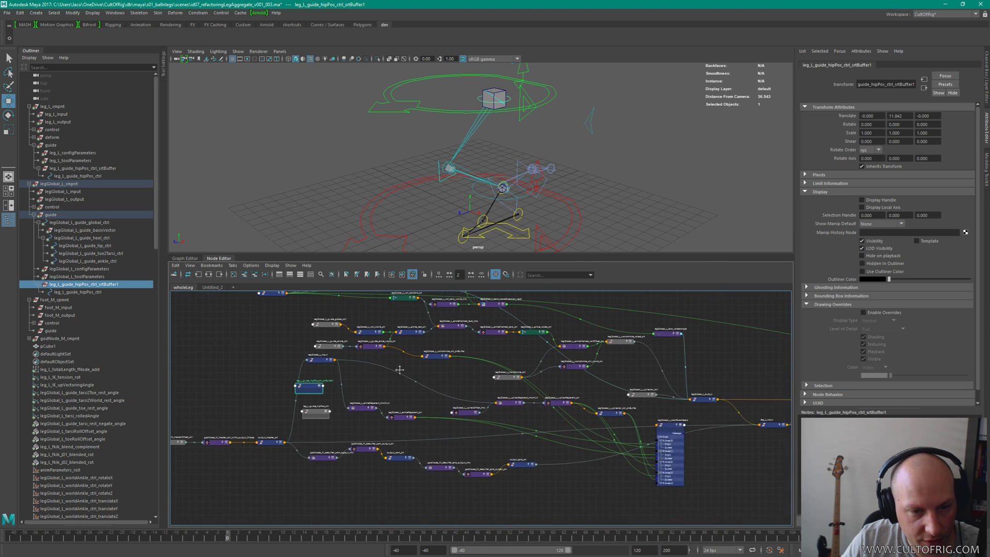
{"action": "left_click_drag", "start_coordinate": [263, 381], "coordinate": [565, 483]}
{"action": "scroll", "coordinate": [482, 404], "scroll_direction": "down", "scroll_amount": 5}
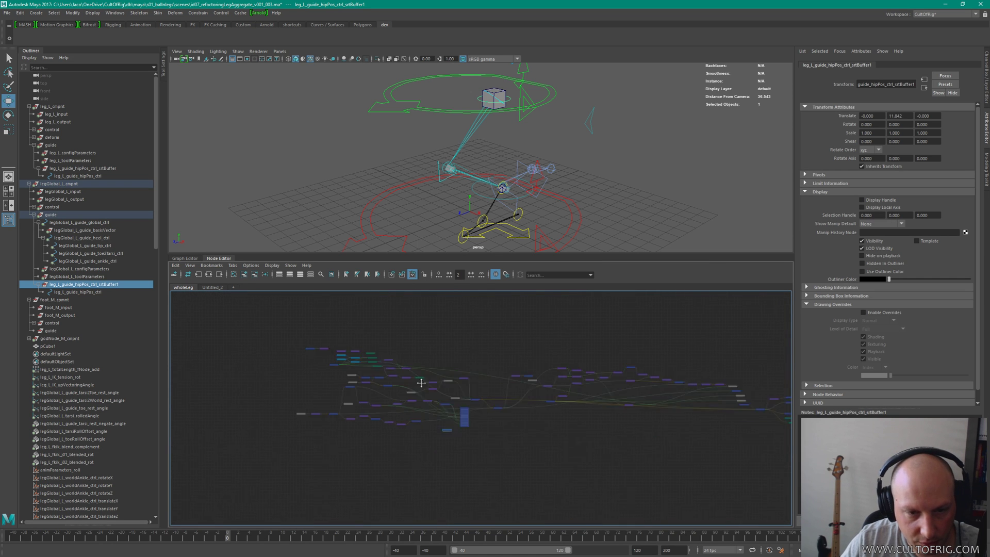
{"action": "left_click", "coordinate": [92, 292]}
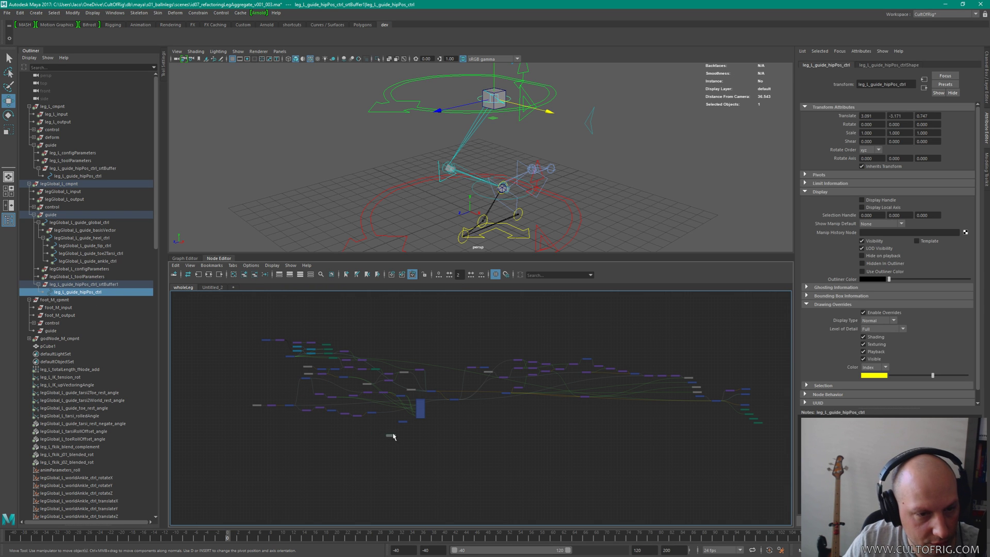
{"action": "scroll", "coordinate": [453, 436], "scroll_direction": "up", "scroll_amount": 4}
{"action": "scroll", "coordinate": [361, 419], "scroll_direction": "up", "scroll_amount": 3}
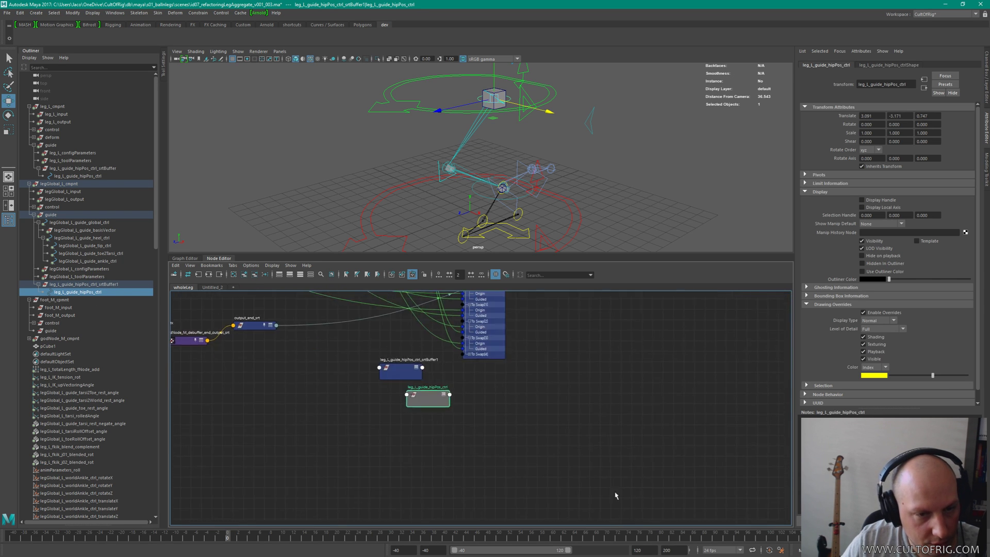
{"action": "left_click", "coordinate": [396, 371], "text": "shift"}
{"action": "left_click_drag", "start_coordinate": [396, 372], "coordinate": [373, 371]}
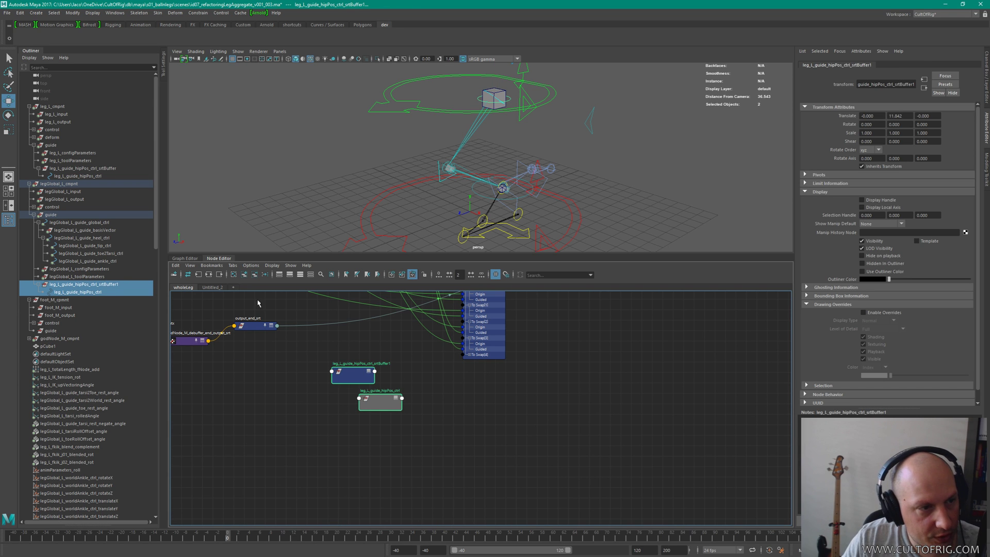
Step: Rename the duplicated hipPos buffer as legGlobal_L_guide_upVector_ctrl_srtBuffer
{"action": "left_click", "coordinate": [77, 291], "text": "ctrl"}
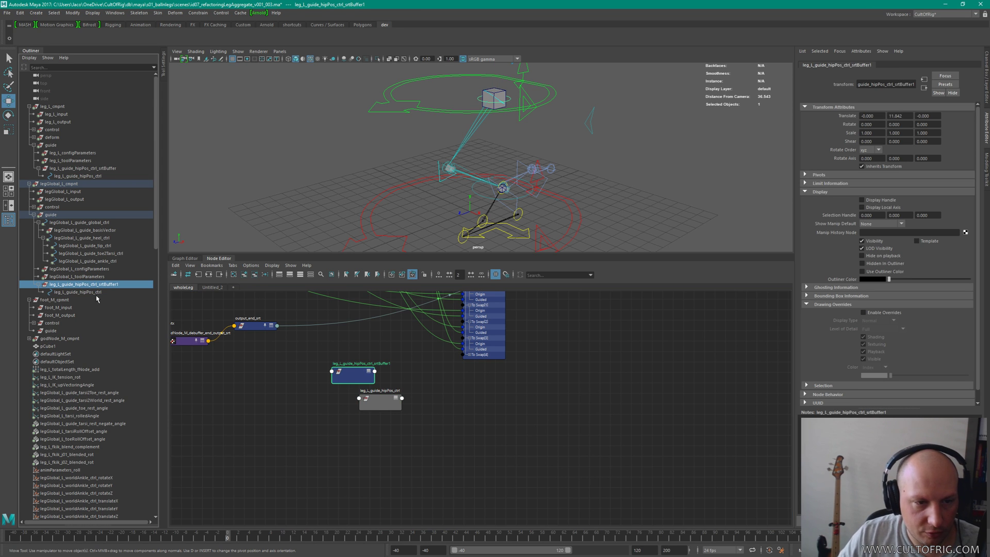
{"action": "key", "text": "F2"}
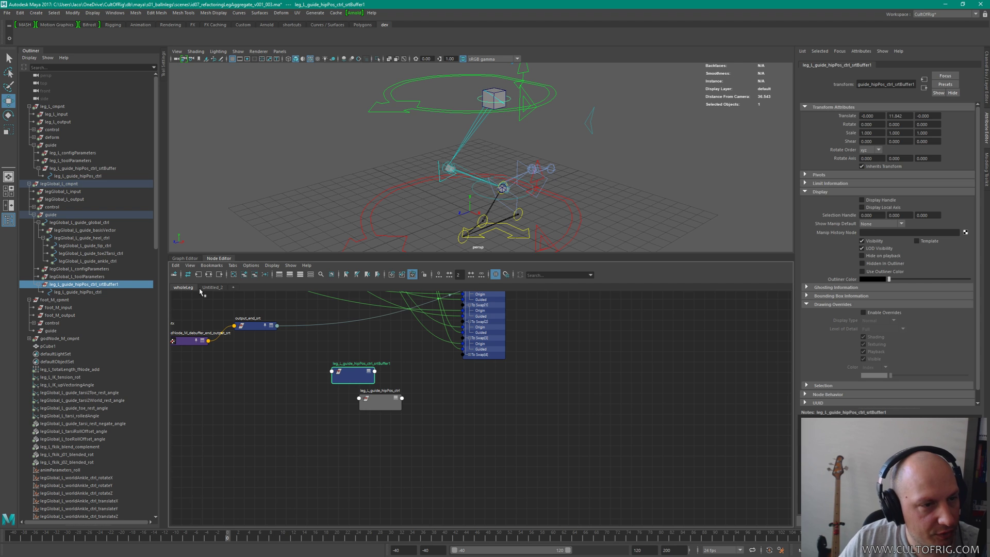
{"action": "double_click", "coordinate": [96, 284]}
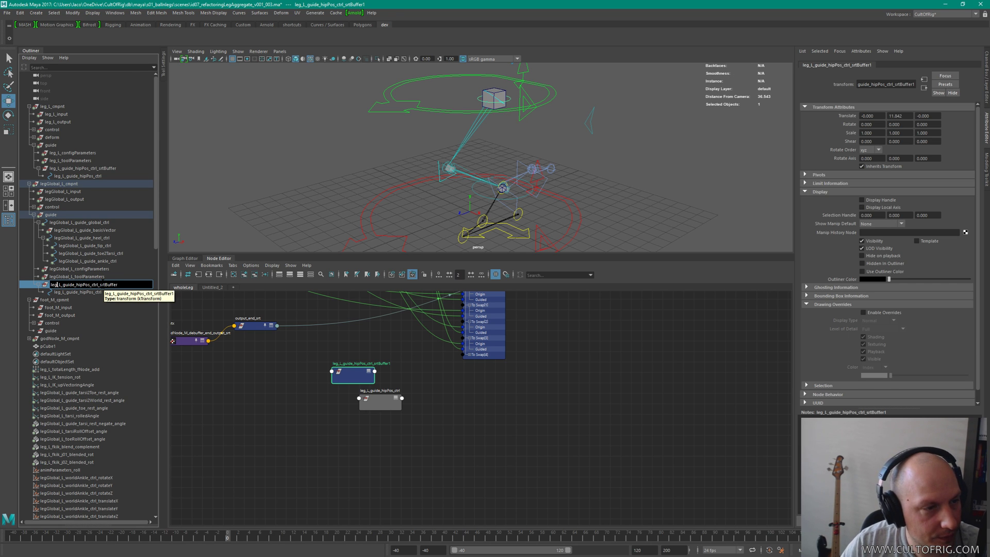
{"action": "type", "text": "Glo"}
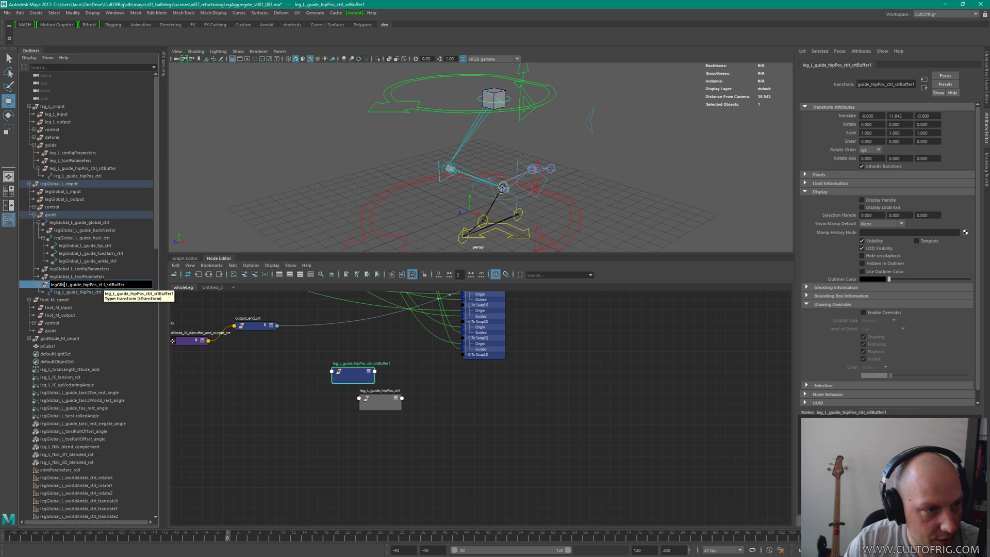
{"action": "type", "text": "bal"}
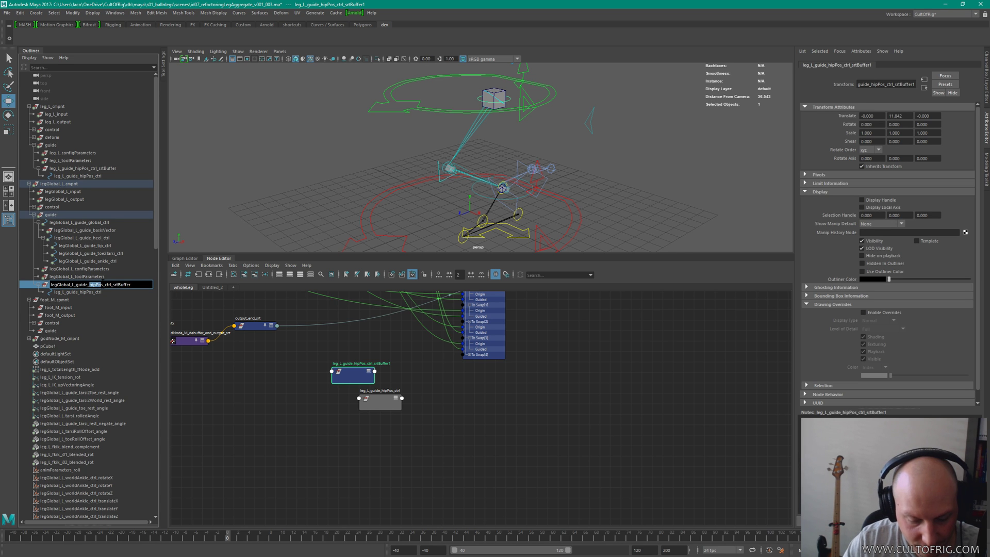
{"action": "type", "text": "upVector"}
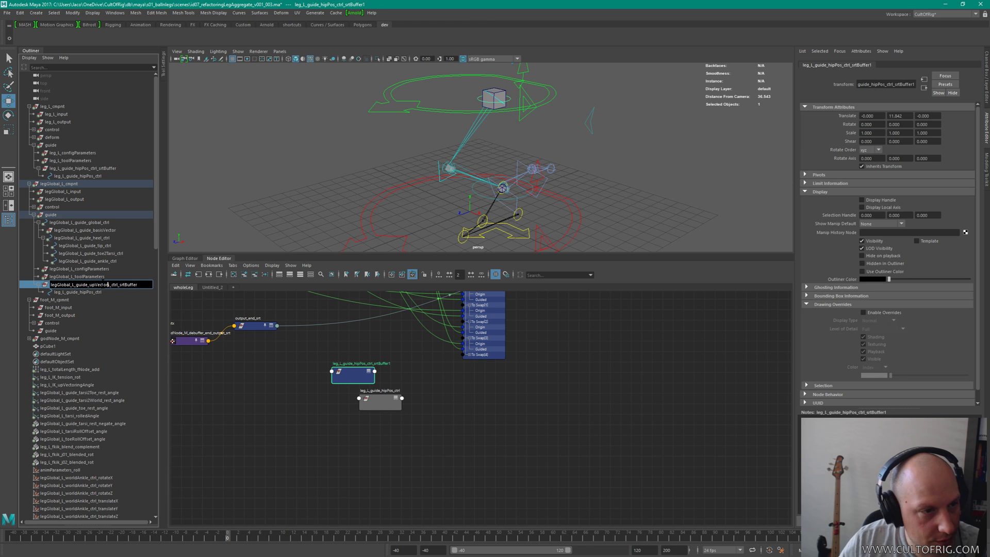
{"action": "key", "text": "Delete"}
{"action": "key", "text": "Right"}
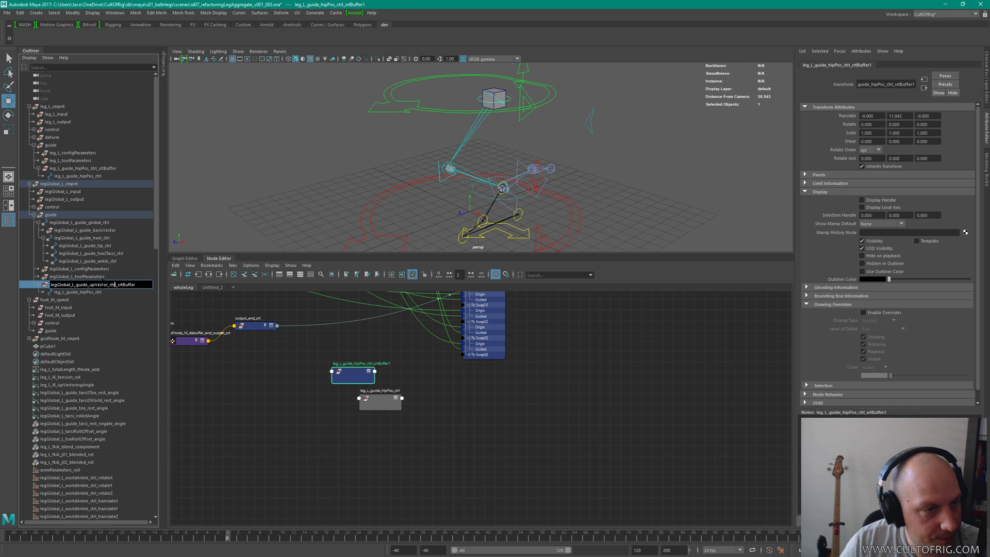
Step: Reuse the buffer's name without its suffix to rename the child control as legGlobal_L_guide_upVector_ctrl
{"action": "key", "text": "shift+Home"}
{"action": "key", "text": "ctrl+c"}
{"action": "key", "text": "Tab"}
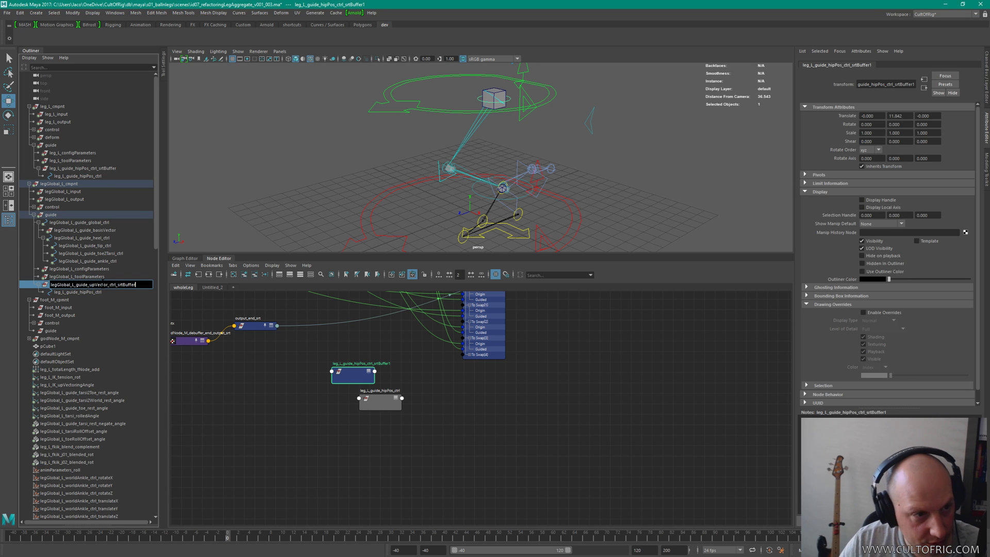
{"action": "key", "text": "ctrl+v"}
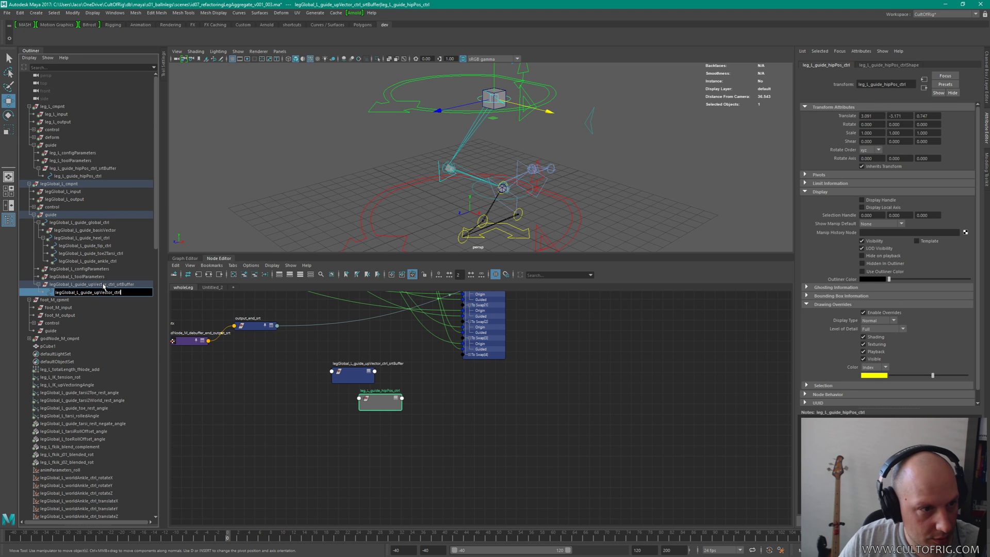
{"action": "key", "text": "Return"}
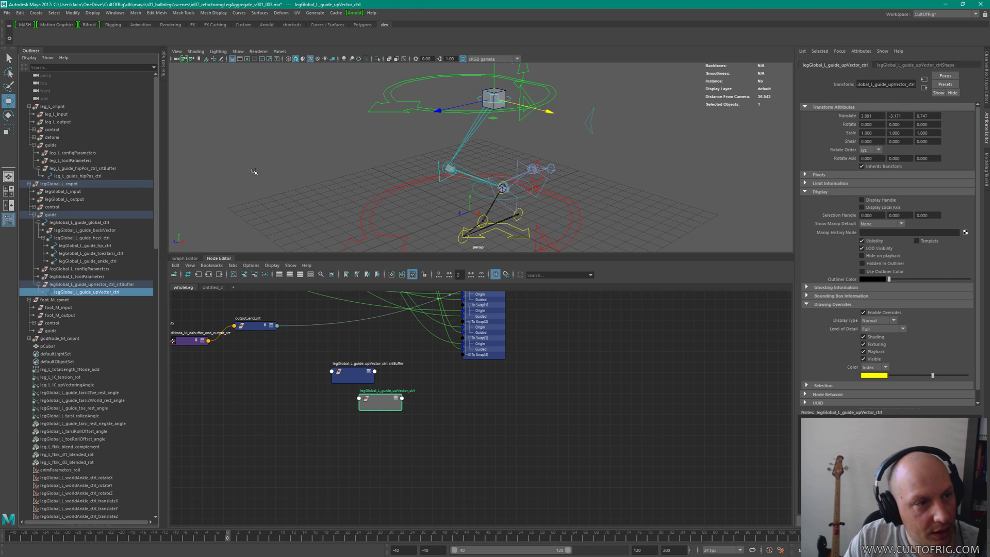
Step: Examine where legGlobal_L_guide_upVector_ctrl_srtBuffer and its child control sit relative to the leg in the viewport
{"action": "left_click_drag", "start_coordinate": [567, 133], "coordinate": [498, 141], "text": "alt"}
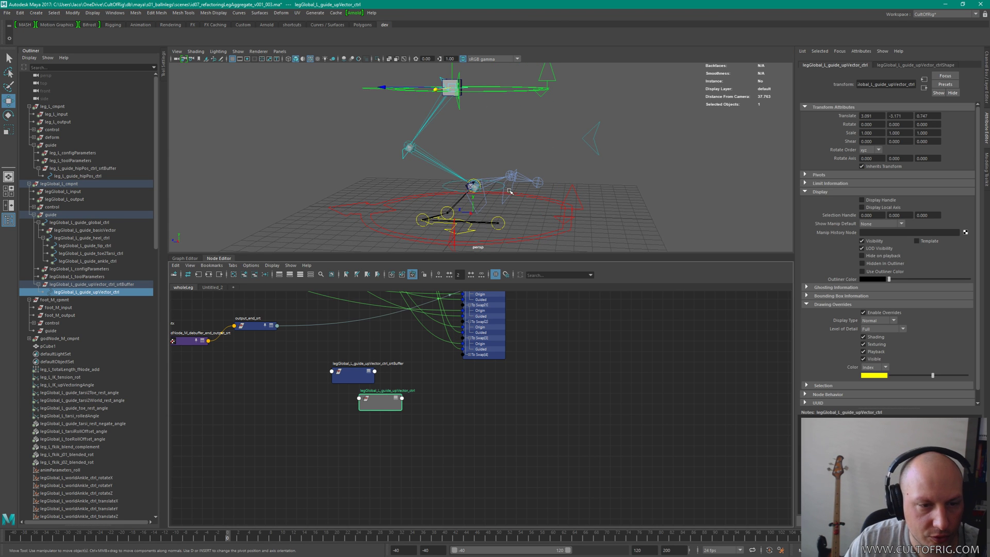
{"action": "left_click_drag", "start_coordinate": [542, 133], "coordinate": [542, 133], "text": "alt"}
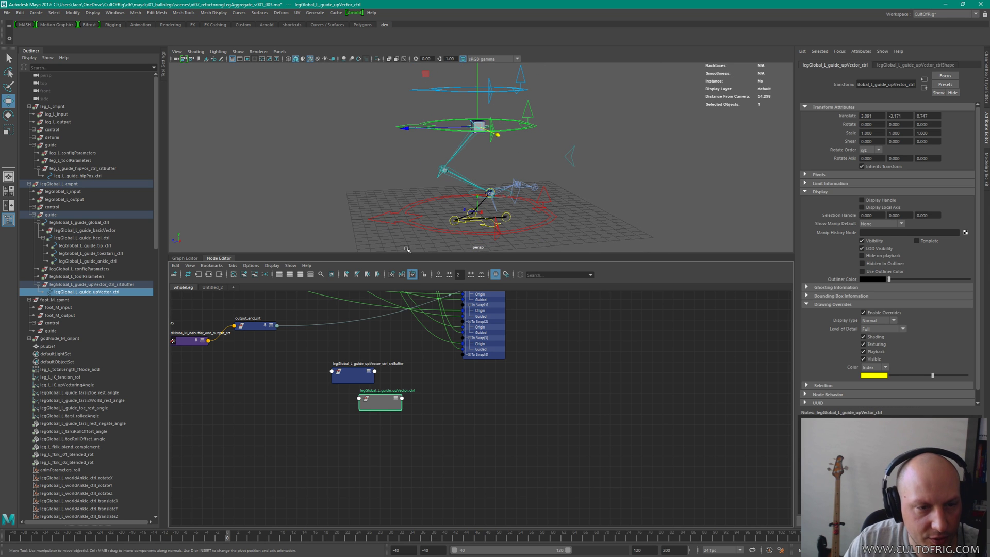
{"action": "left_click", "coordinate": [350, 378]}
{"action": "key", "text": "f"}
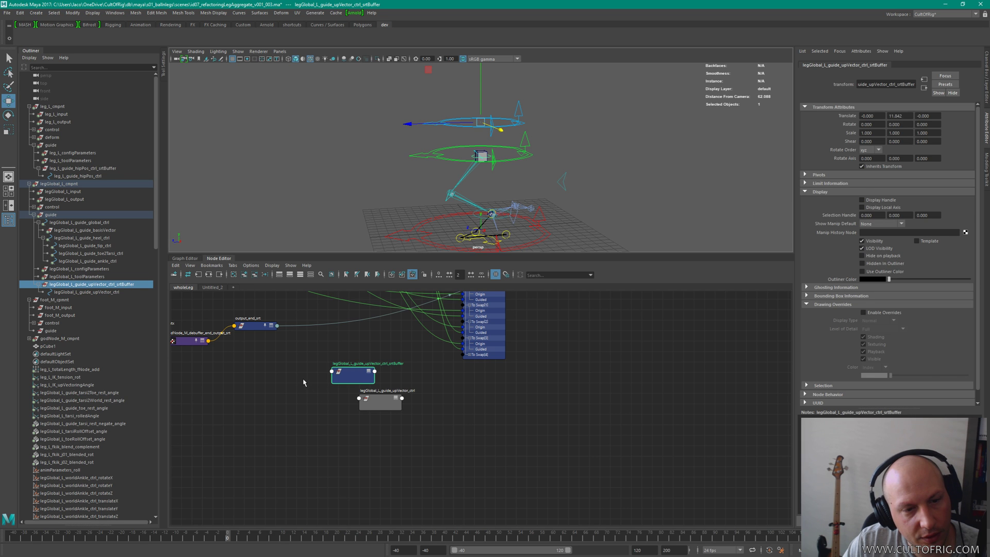
{"action": "left_click", "coordinate": [367, 404]}
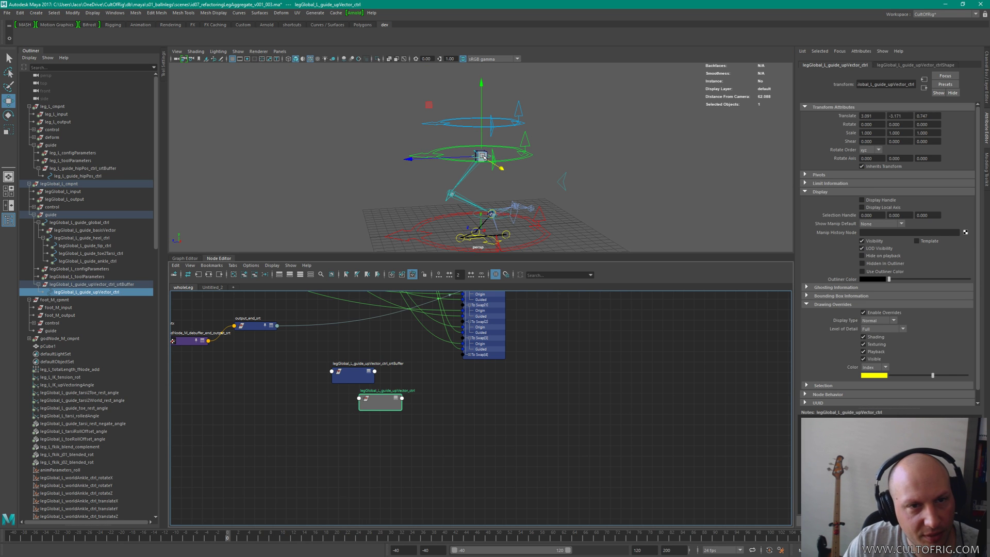
Step: Try moving legGlobal_L_guide_upVector_ctrl behind the leg, undo the move, and select its srtBuffer
{"action": "left_click_drag", "start_coordinate": [476, 152], "coordinate": [561, 182]}
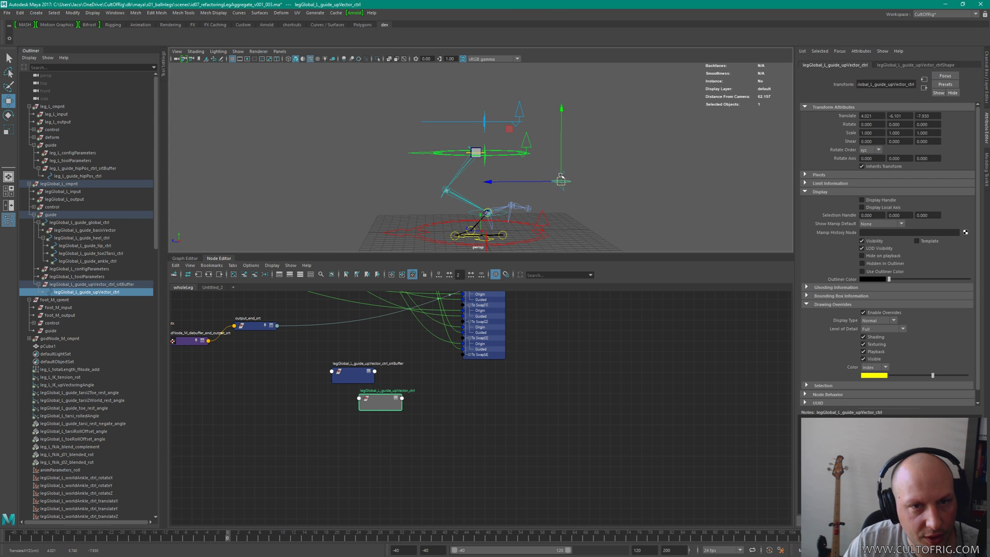
{"action": "key", "text": "ctrl+z"}
{"action": "left_click", "coordinate": [361, 374]}
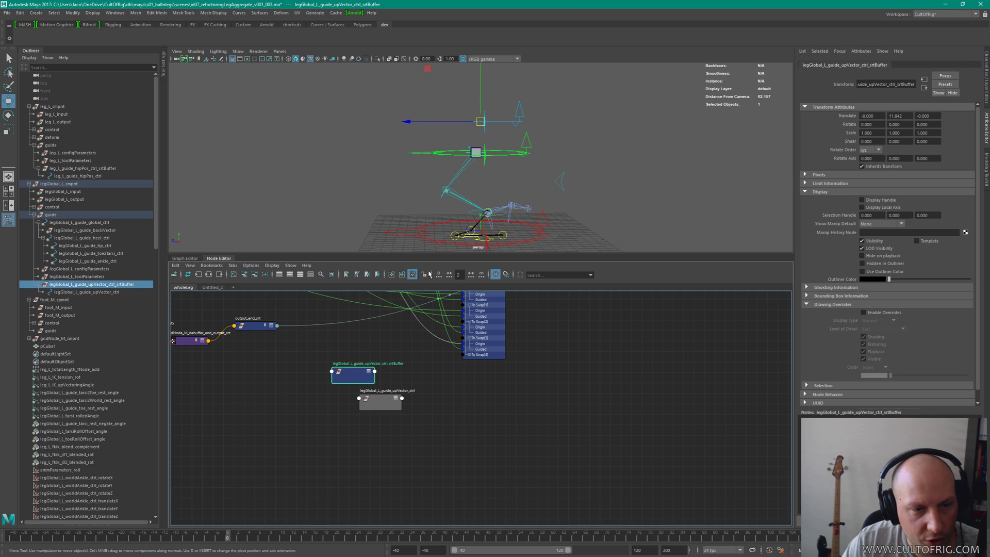
{"action": "scroll", "coordinate": [510, 184], "scroll_direction": "down", "scroll_amount": 3}
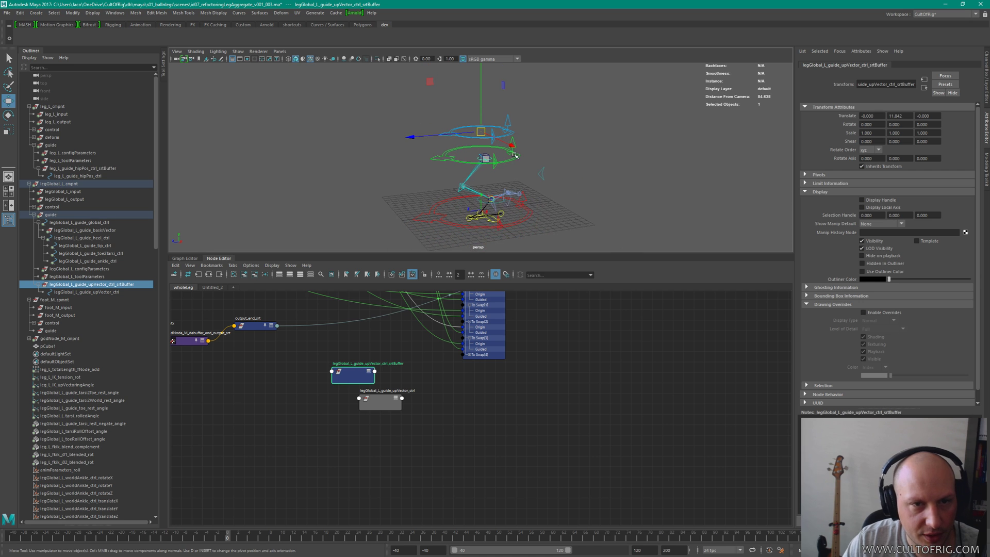
Step: Try raising godNode_M_master_ctrl to test how the leg and the upVector guide follow, and undo the moves
{"action": "left_click", "coordinate": [430, 225]}
{"action": "mouse_move", "coordinate": [485, 178]}
{"action": "left_mouse_down"}
{"action": "mouse_move", "coordinate": [485, 131]}
{"action": "mouse_move", "coordinate": [490, 161]}
{"action": "left_mouse_up"}
{"action": "key", "text": "ctrl+z"}
{"action": "mouse_move", "coordinate": [538, 181]}
{"action": "left_mouse_down", "text": "alt"}
{"action": "mouse_move", "coordinate": [550, 179]}
{"action": "mouse_move", "coordinate": [547, 187]}
{"action": "left_mouse_up", "text": "alt"}
{"action": "left_click_drag", "start_coordinate": [482, 144], "coordinate": [493, 120]}
{"action": "left_click", "coordinate": [484, 173]}
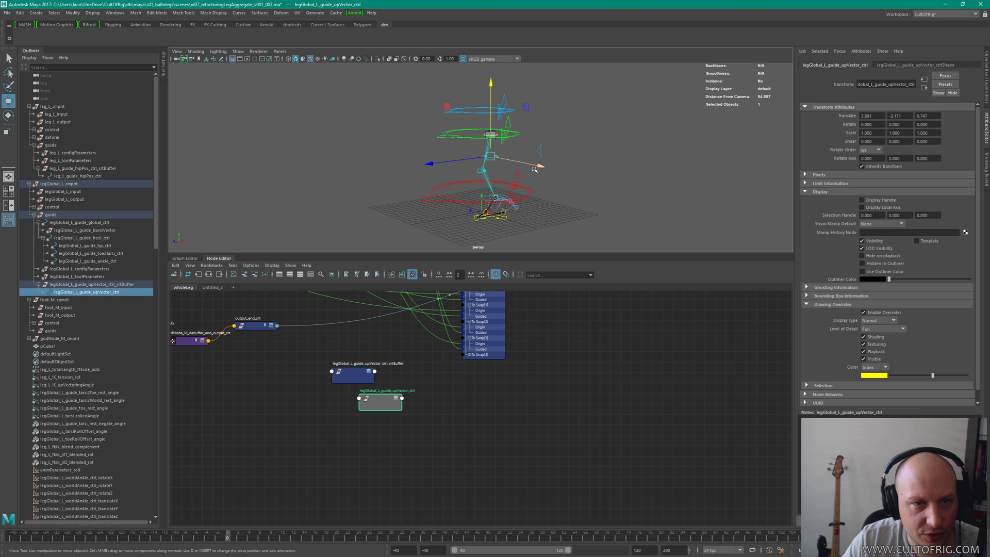
{"action": "key", "text": "ctrl+z"}
{"action": "key", "text": "ctrl+z"}
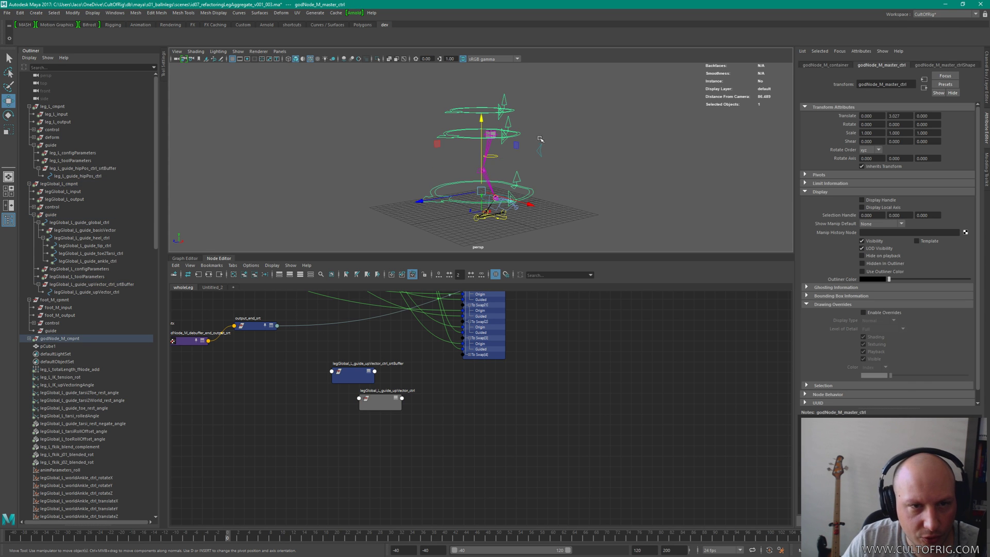
{"action": "left_click_drag", "start_coordinate": [528, 150], "coordinate": [557, 110], "text": "alt"}
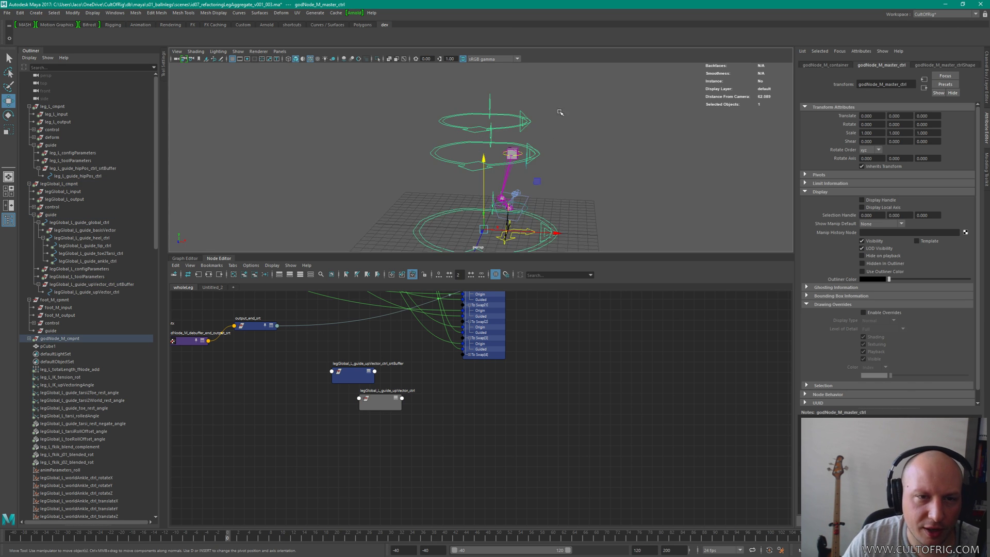
Step: Examine leg_L_guide_hipPos_ctrl and its srtBuffer in the viewport relative to the leg and the godNode controls
{"action": "left_click", "coordinate": [509, 154]}
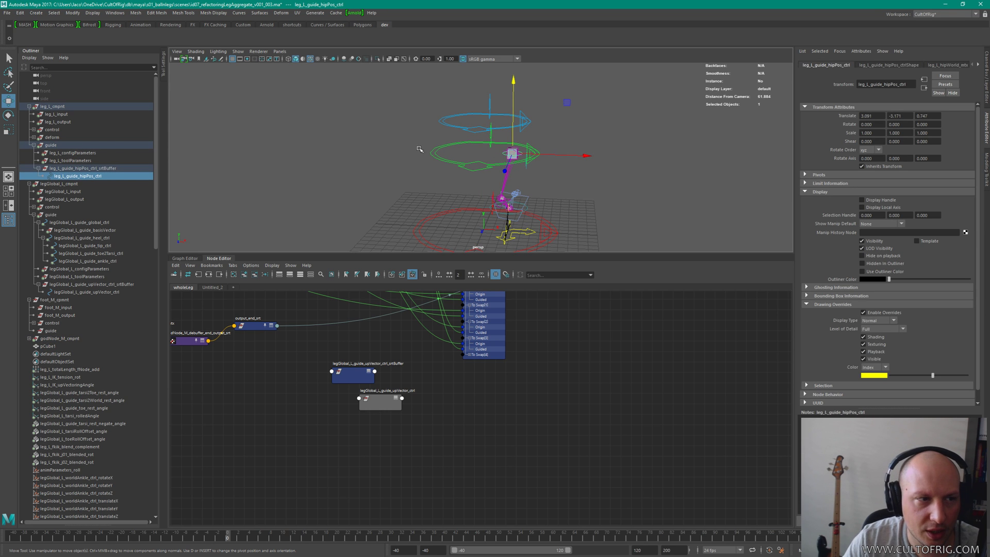
{"action": "left_click", "coordinate": [85, 170]}
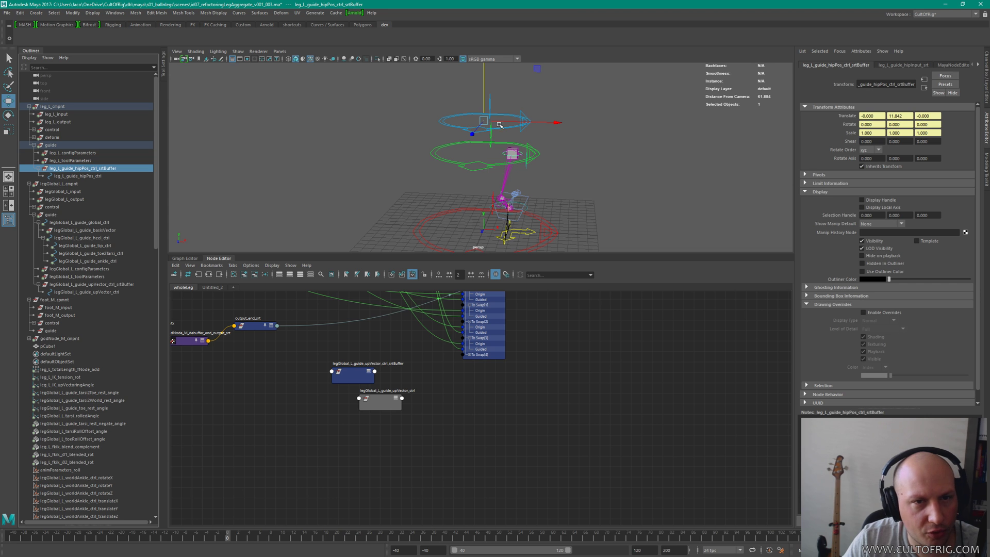
{"action": "left_click_drag", "start_coordinate": [493, 209], "coordinate": [499, 129], "text": "alt"}
{"action": "mouse_move", "coordinate": [524, 164]}
{"action": "left_mouse_down", "text": "alt"}
{"action": "mouse_move", "coordinate": [508, 171]}
{"action": "mouse_move", "coordinate": [536, 158]}
{"action": "left_mouse_up", "text": "alt"}
{"action": "left_click", "coordinate": [582, 141]}
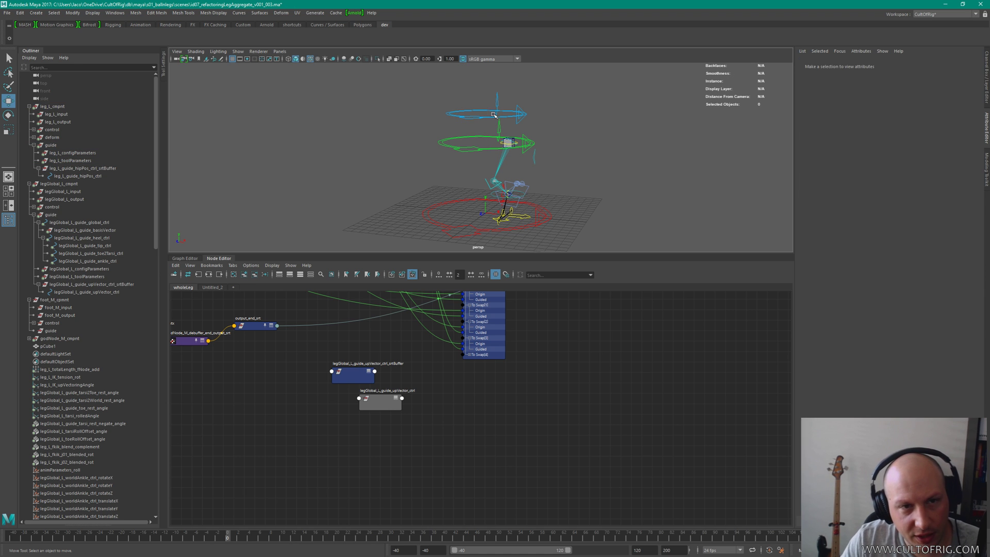
Step: Try moving godNode_M_end_ctrl to test its effect on the leg, undo the move, and clear the selection
{"action": "left_click", "coordinate": [468, 125]}
{"action": "left_click_drag", "start_coordinate": [488, 112], "coordinate": [488, 112]}
{"action": "right_click_drag", "start_coordinate": [563, 132], "coordinate": [633, 164], "text": "alt"}
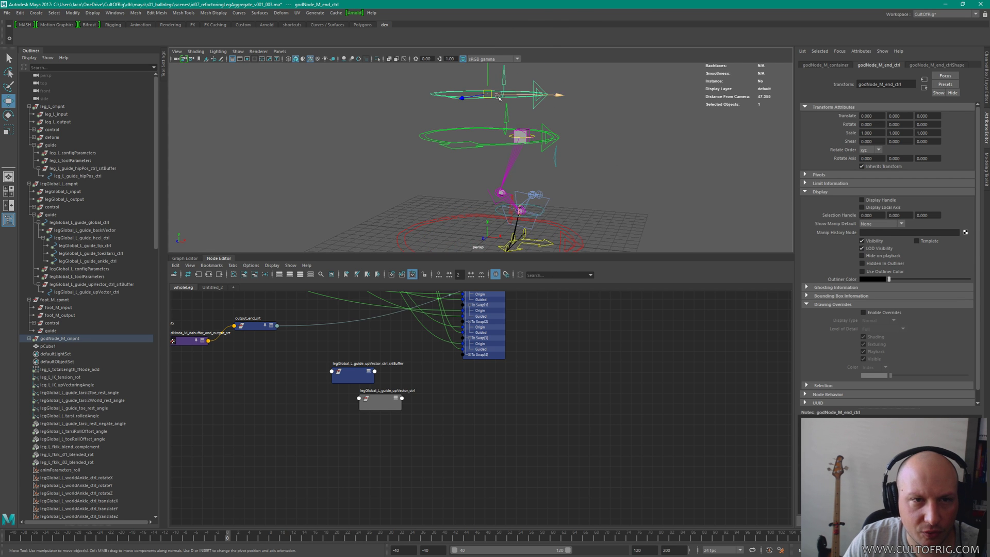
{"action": "left_click_drag", "start_coordinate": [461, 98], "coordinate": [482, 46]}
{"action": "key", "text": "ctrl+z"}
{"action": "left_click_drag", "start_coordinate": [561, 100], "coordinate": [516, 85], "text": "alt"}
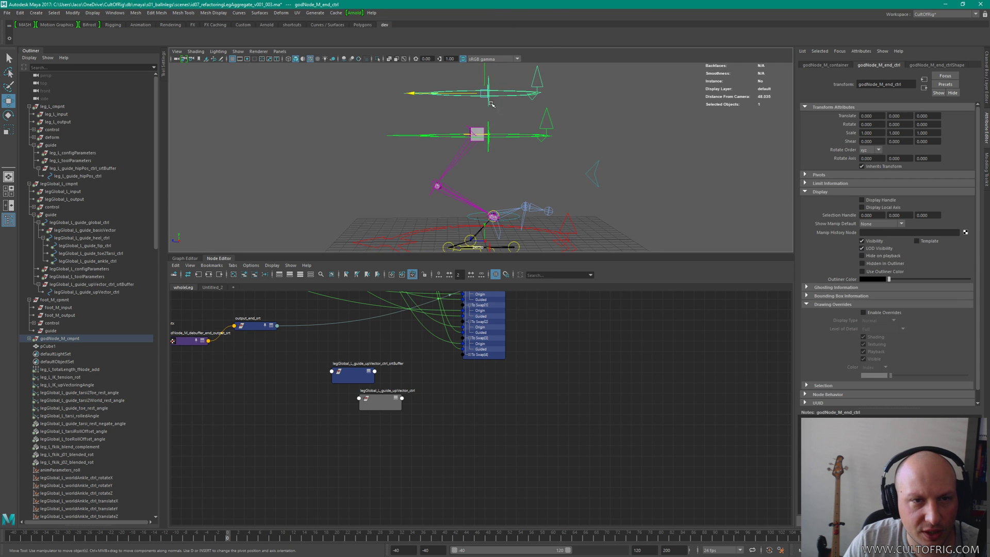
{"action": "left_click", "coordinate": [614, 105]}
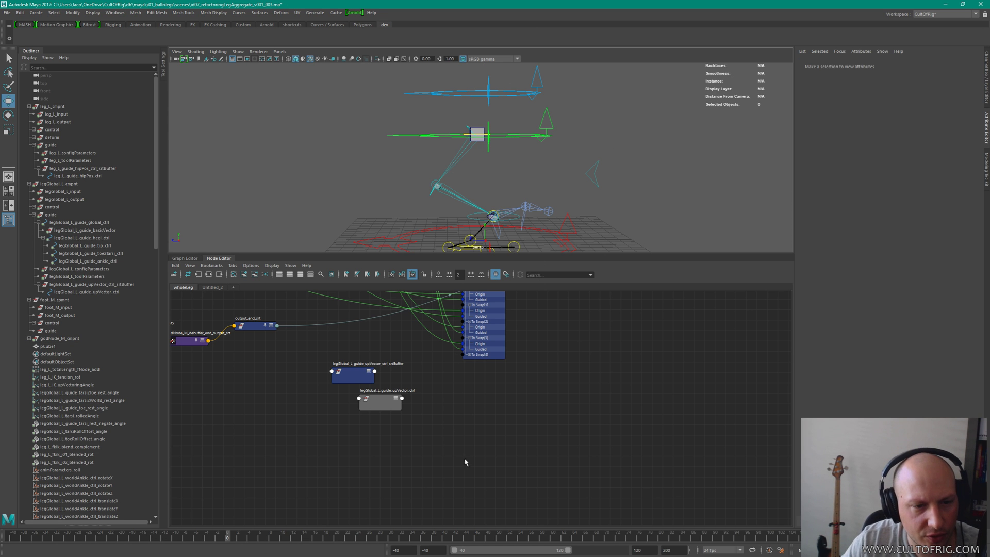
Step: Select both upVector guide nodes and examine where they sit in the viewport and in the whole-leg node network
{"action": "left_click_drag", "start_coordinate": [292, 345], "coordinate": [410, 415]}
{"action": "left_click_drag", "start_coordinate": [518, 150], "coordinate": [530, 131], "text": "alt"}
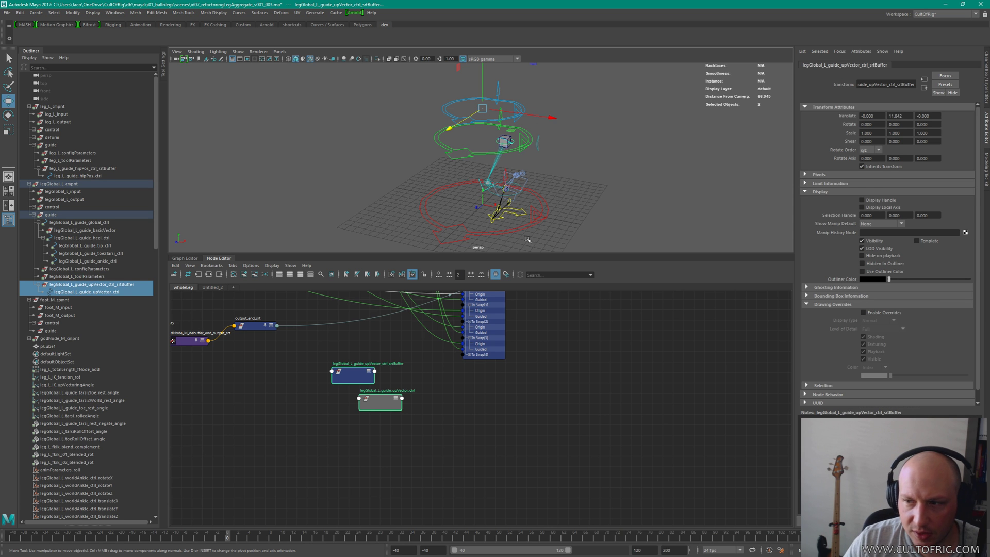
{"action": "scroll", "coordinate": [402, 379], "scroll_direction": "up", "scroll_amount": 3}
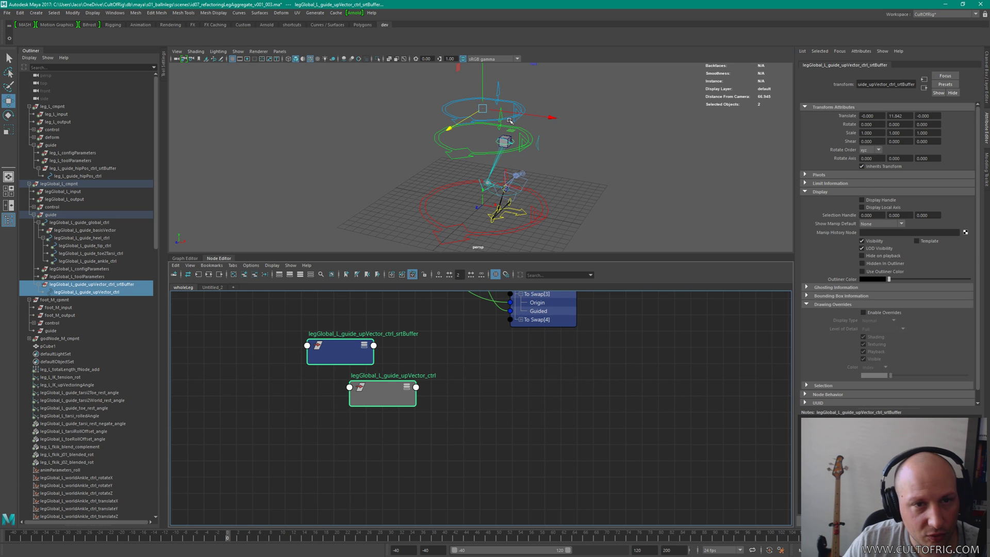
{"action": "scroll", "coordinate": [342, 354], "scroll_direction": "down", "scroll_amount": 4}
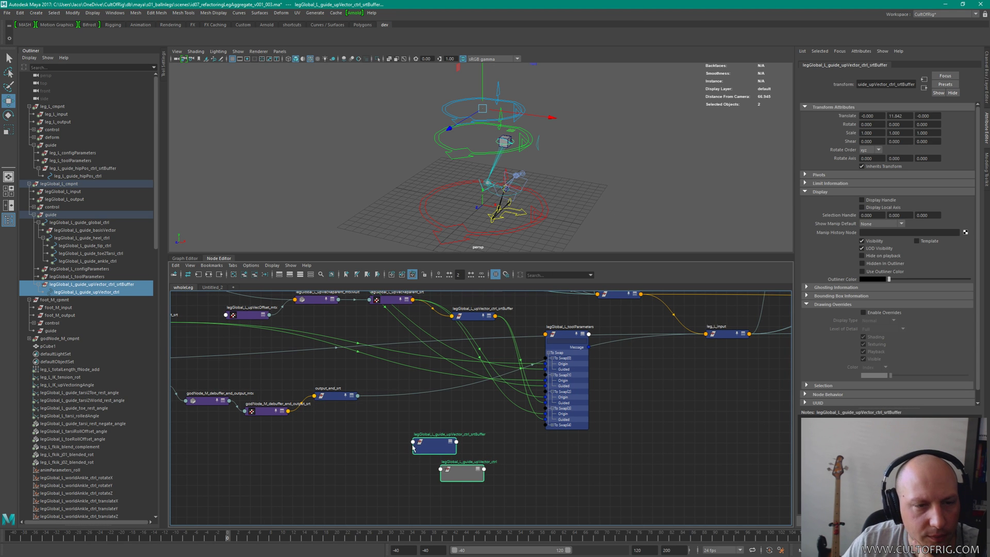
{"action": "scroll", "coordinate": [487, 405], "scroll_direction": "down", "scroll_amount": 5}
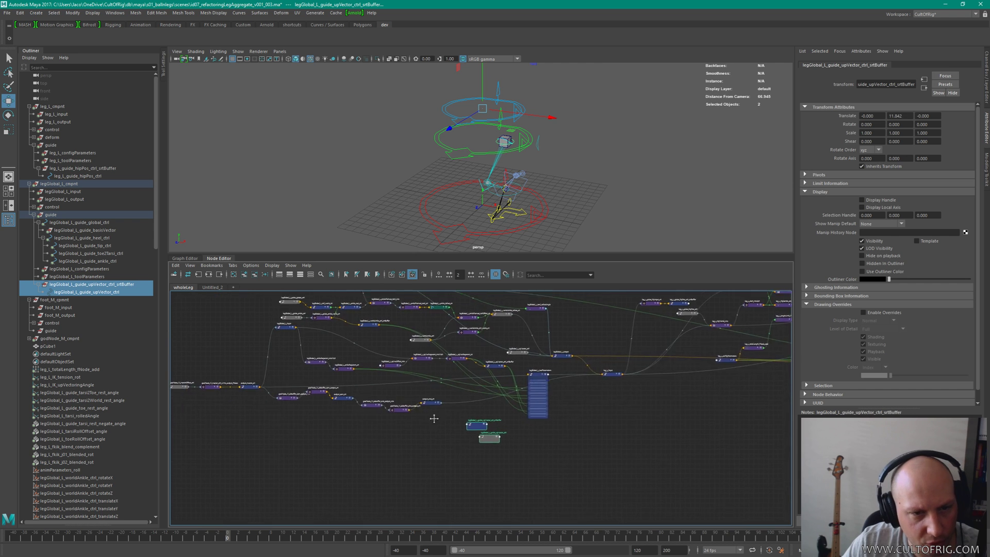
{"action": "middle_click_drag", "start_coordinate": [435, 418], "coordinate": [426, 443], "text": "alt"}
Step: Locate legGlobal_L_upVector_ctrl in the viewport and node network, comparing it with the upVector guide buffer and control
{"action": "left_click_drag", "start_coordinate": [565, 150], "coordinate": [498, 105], "text": "alt"}
{"action": "right_click_drag", "start_coordinate": [498, 106], "coordinate": [599, 128], "text": "alt"}
{"action": "left_click", "coordinate": [591, 136]}
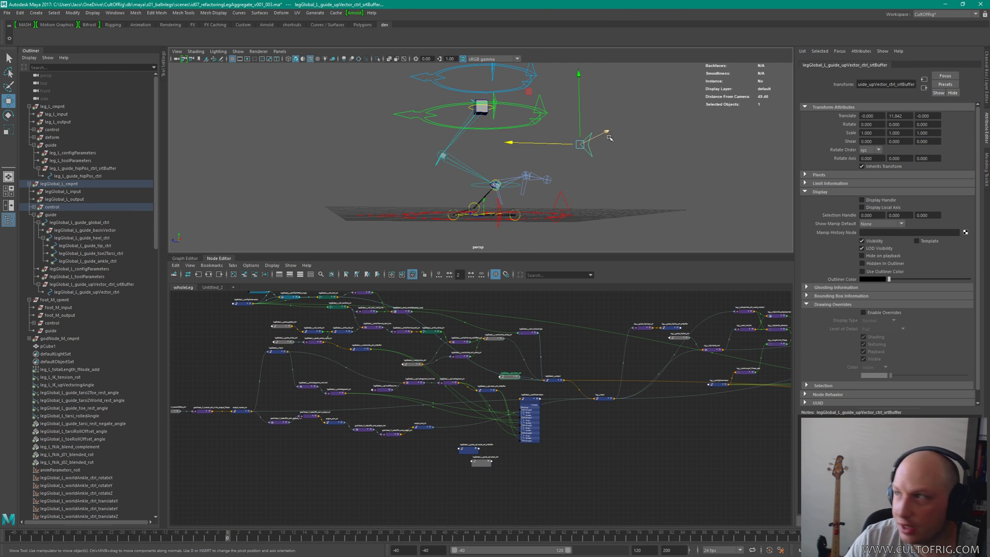
{"action": "left_click", "coordinate": [590, 149]}
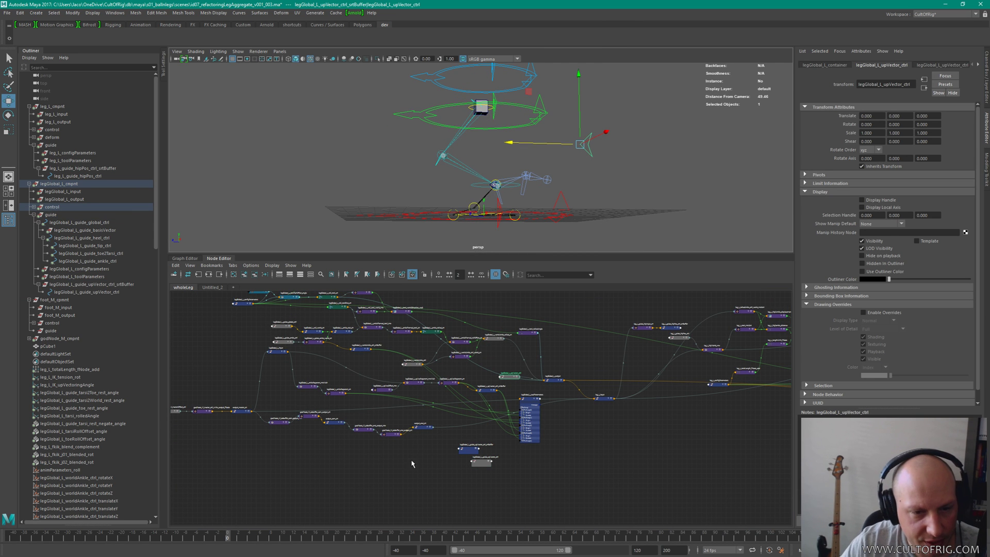
{"action": "left_click_drag", "start_coordinate": [449, 439], "coordinate": [499, 470]}
{"action": "left_click_drag", "start_coordinate": [557, 209], "coordinate": [546, 231], "text": "alt"}
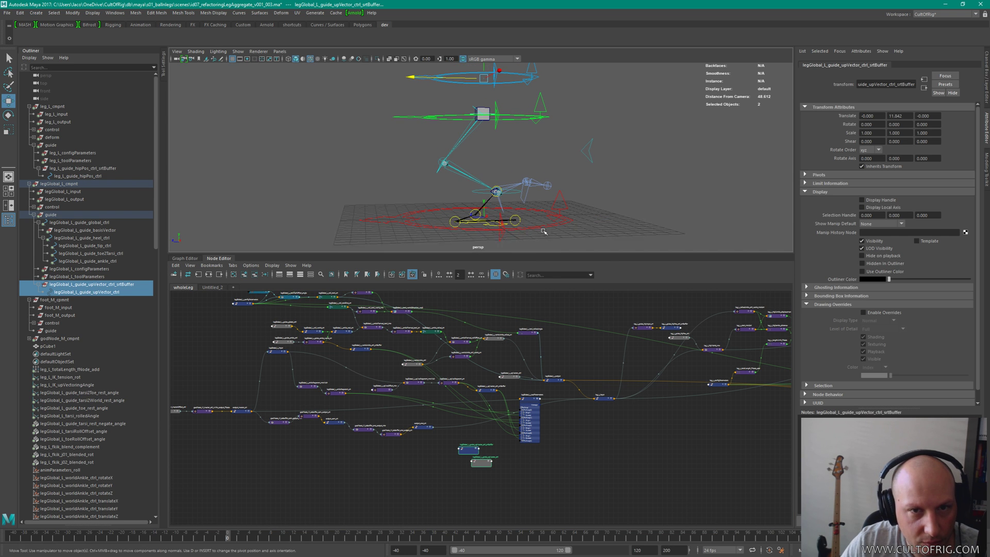
{"action": "left_click", "coordinate": [585, 146]}
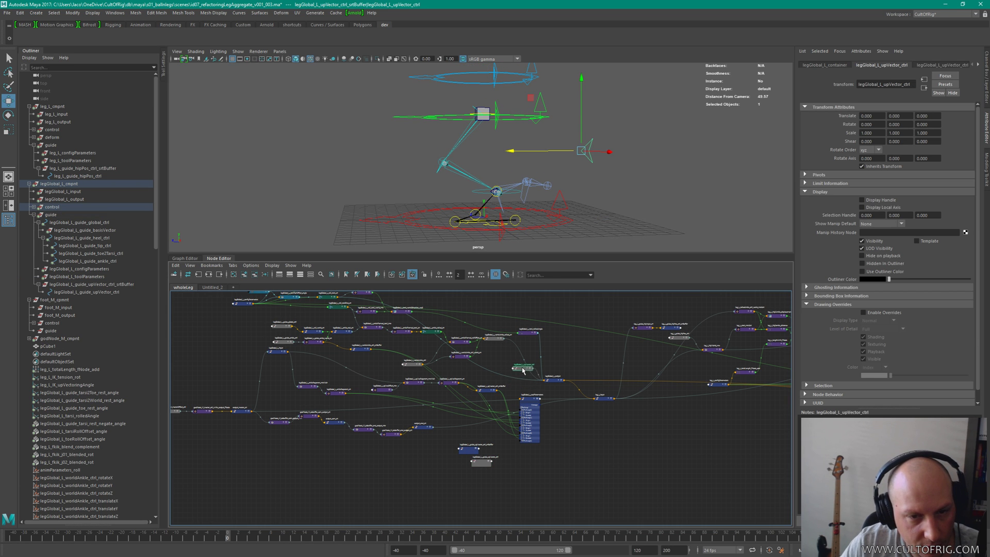
{"action": "scroll", "coordinate": [513, 376], "scroll_direction": "up", "scroll_amount": 3}
{"action": "scroll", "coordinate": [546, 368], "scroll_direction": "up", "scroll_amount": 1}
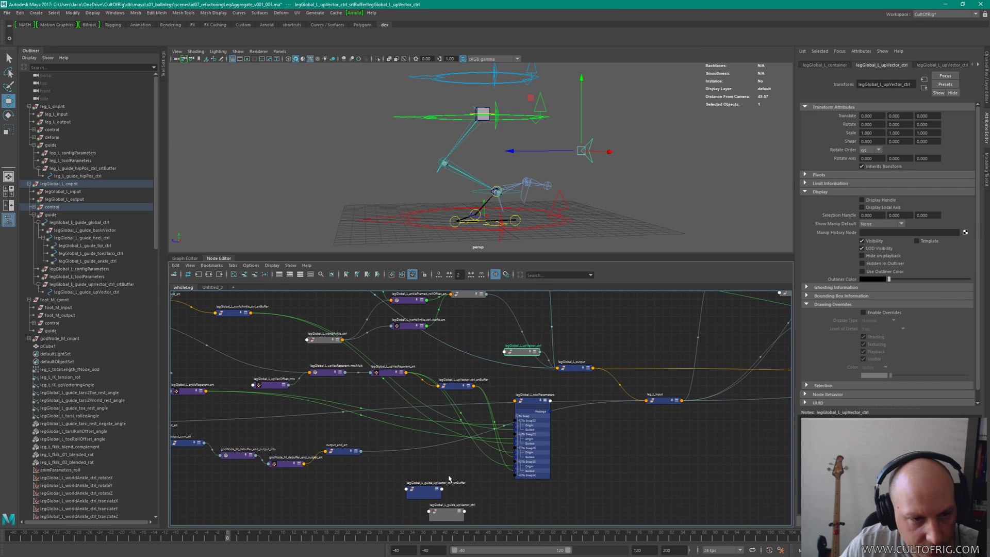
Step: Select the leg network nodes together with the new upVector guide buffer and control, pin them, and clear the selection
{"action": "scroll", "coordinate": [379, 414], "scroll_direction": "down", "scroll_amount": 6}
{"action": "left_click_drag", "start_coordinate": [281, 361], "coordinate": [781, 531]}
{"action": "middle_click_drag", "start_coordinate": [623, 403], "coordinate": [415, 369], "text": "alt"}
{"action": "scroll", "coordinate": [453, 334], "scroll_direction": "up", "scroll_amount": 7}
{"action": "scroll", "coordinate": [400, 377], "scroll_direction": "up", "scroll_amount": 6}
{"action": "middle_click_drag", "start_coordinate": [540, 438], "coordinate": [503, 340], "text": "alt"}
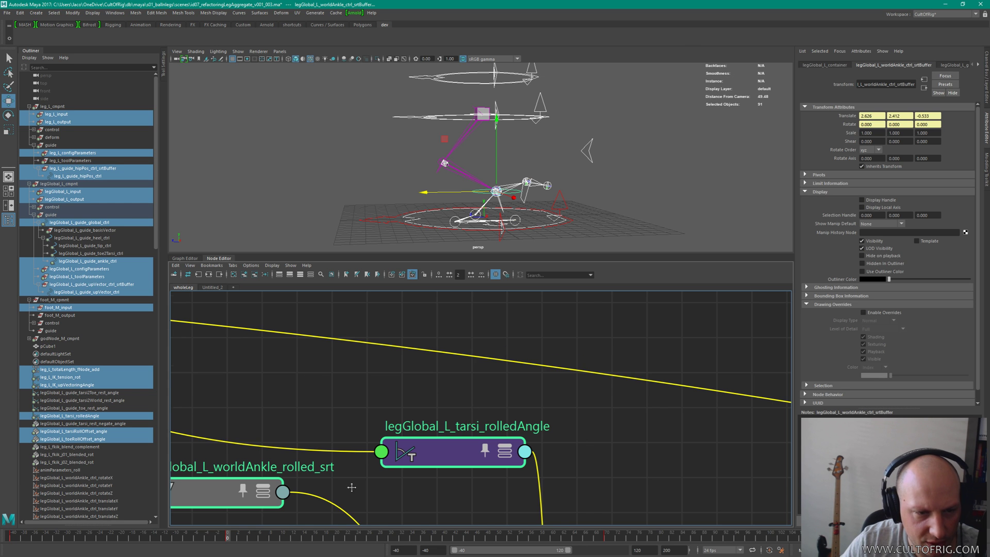
{"action": "middle_click_drag", "start_coordinate": [351, 488], "coordinate": [500, 345], "text": "alt"}
{"action": "middle_click_drag", "start_coordinate": [614, 439], "coordinate": [448, 292], "text": "alt"}
{"action": "scroll", "coordinate": [511, 356], "scroll_direction": "down", "scroll_amount": 8}
{"action": "scroll", "coordinate": [531, 387], "scroll_direction": "up", "scroll_amount": 4}
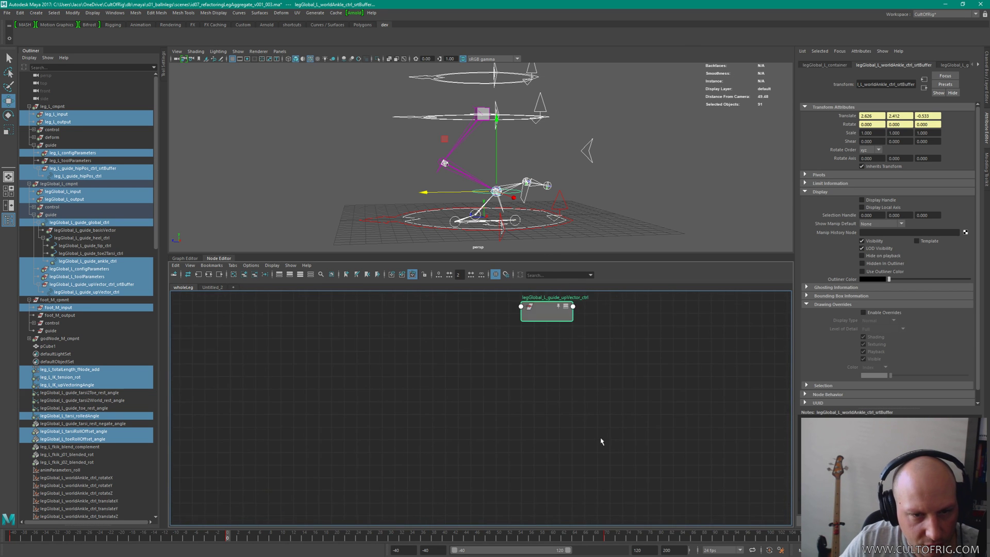
{"action": "middle_click_drag", "start_coordinate": [557, 324], "coordinate": [520, 440], "text": "alt"}
{"action": "left_click_drag", "start_coordinate": [409, 376], "coordinate": [562, 472]}
{"action": "left_click", "coordinate": [611, 484]}
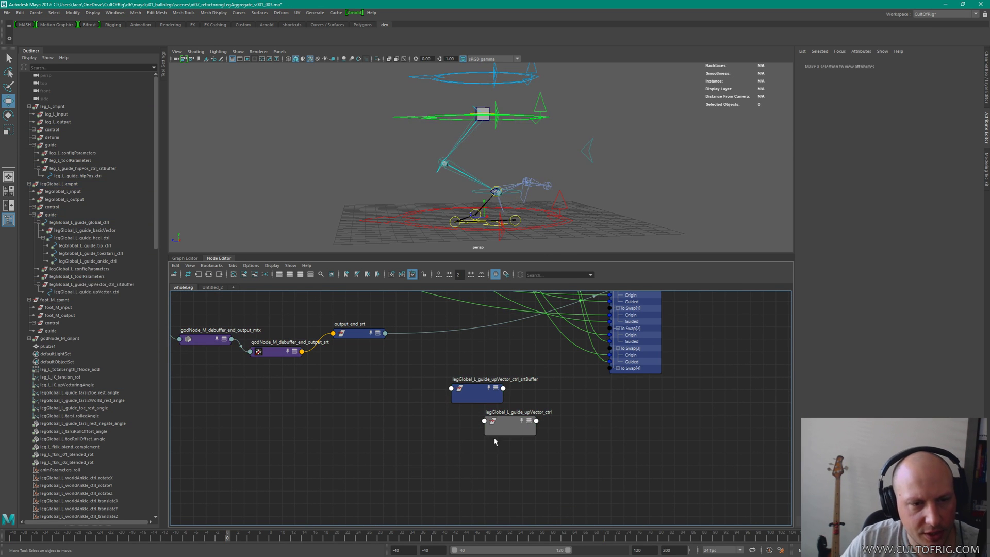
Step: Examine legGlobal_L_upVector_ctrl_srtBuffer in the node network, tracing its upVecReparent inputs and toolParameters connections beside the new guide nodes
{"action": "left_click_drag", "start_coordinate": [495, 441], "coordinate": [441, 394]}
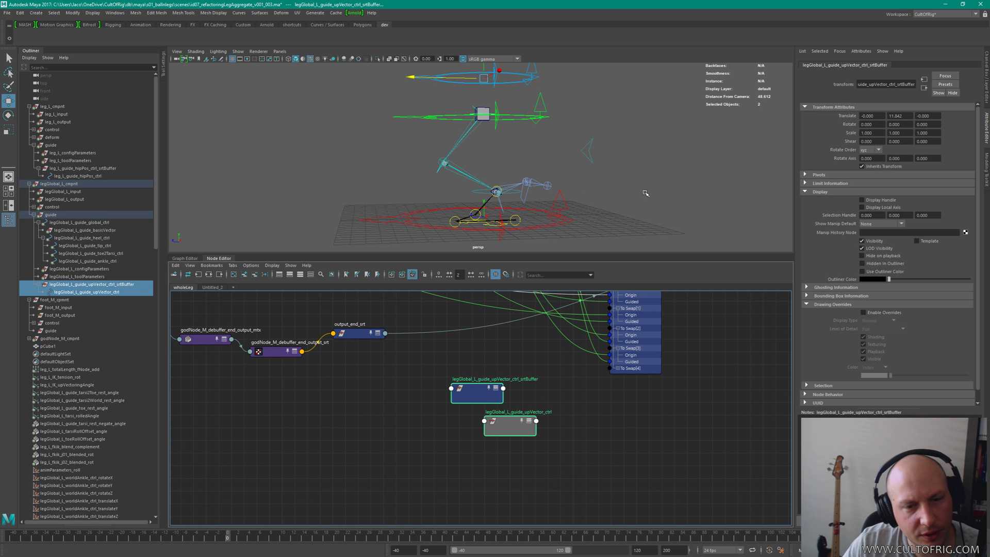
{"action": "middle_click_drag", "start_coordinate": [626, 328], "coordinate": [558, 374], "text": "alt"}
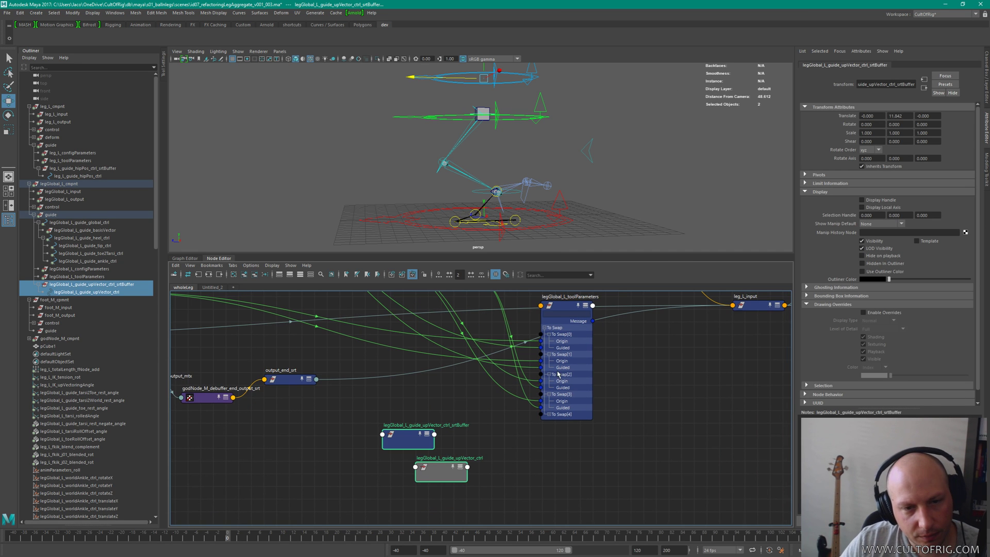
{"action": "left_click", "coordinate": [587, 160]}
{"action": "left_click", "coordinate": [586, 138]}
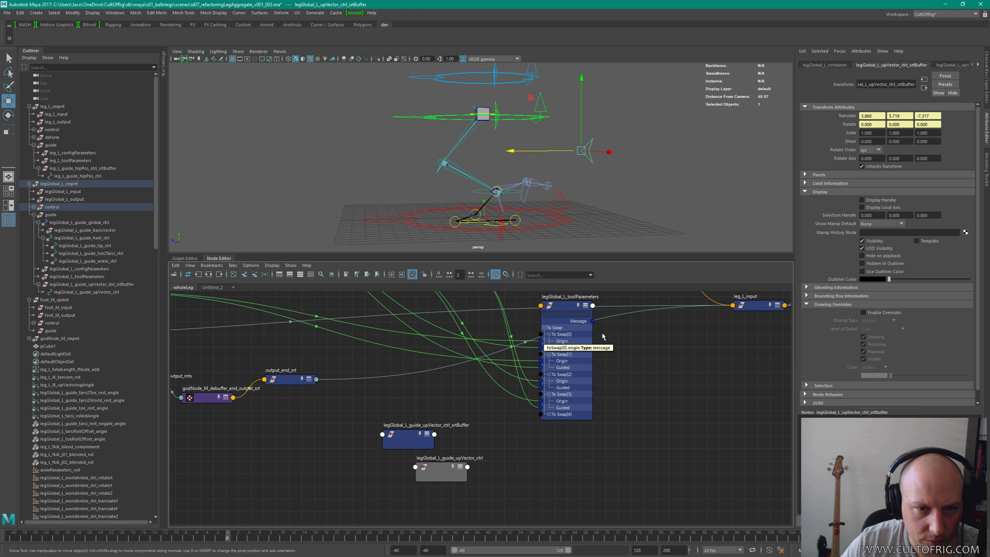
{"action": "scroll", "coordinate": [630, 327], "scroll_direction": "down", "scroll_amount": 5}
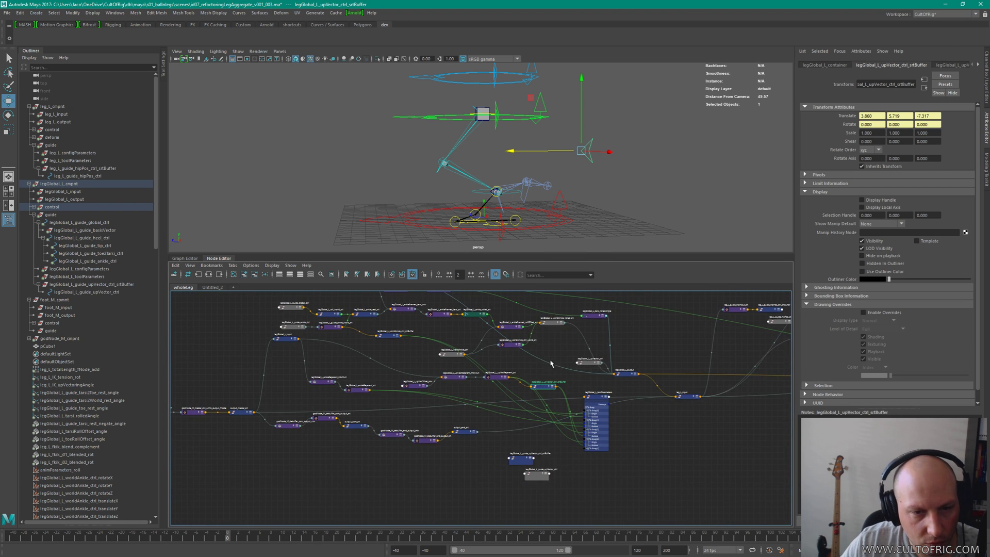
{"action": "scroll", "coordinate": [551, 364], "scroll_direction": "up", "scroll_amount": 3}
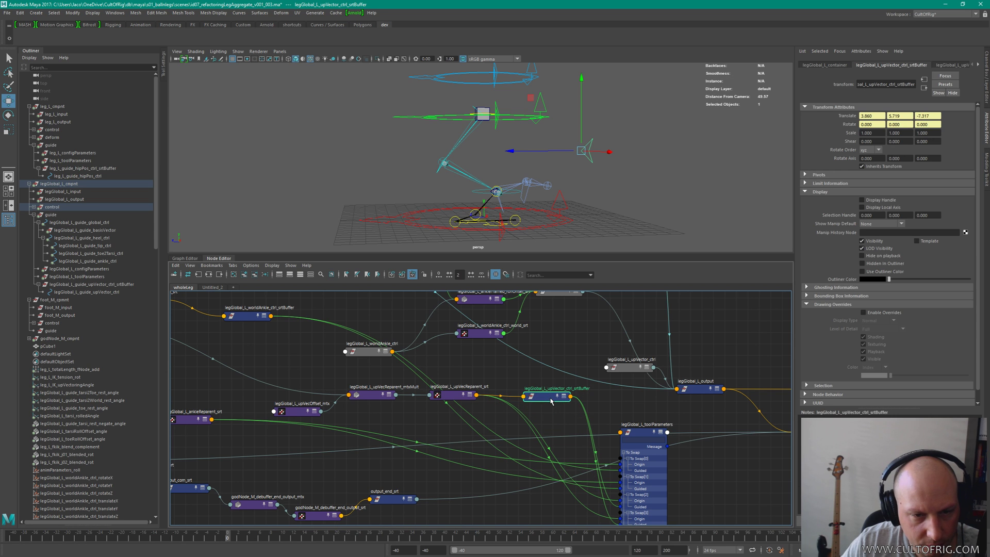
{"action": "left_click_drag", "start_coordinate": [551, 400], "coordinate": [551, 398]}
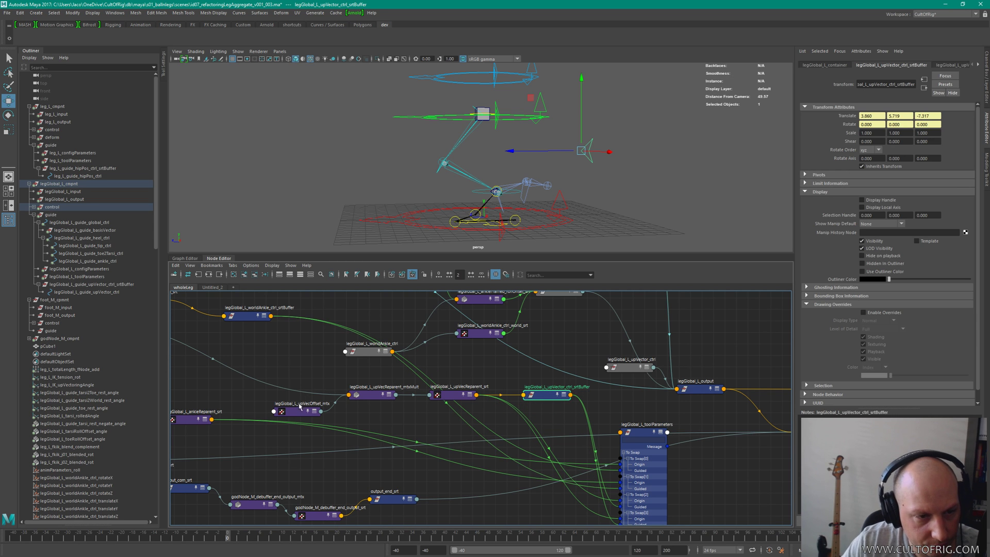
{"action": "middle_click_drag", "start_coordinate": [494, 381], "coordinate": [586, 332], "text": "alt"}
{"action": "right_click_drag", "start_coordinate": [587, 333], "coordinate": [608, 395], "text": "alt"}
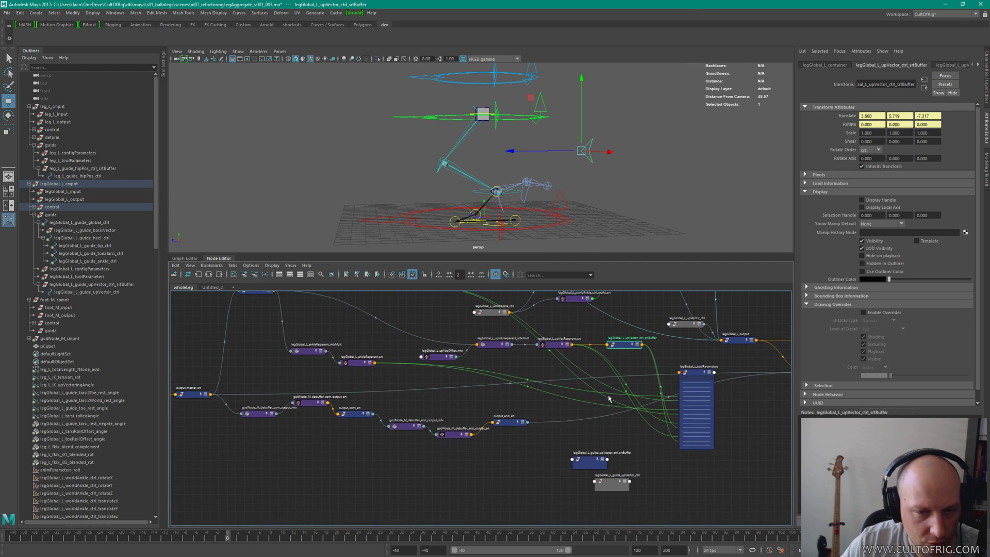
Step: Move both upVector guide nodes into the network above the upVecOffset matrix node and select legGlobal_L_guide_upVector_ctrl_srtBuffer
{"action": "left_click_drag", "start_coordinate": [576, 436], "coordinate": [630, 491]}
{"action": "left_click_drag", "start_coordinate": [590, 458], "coordinate": [415, 301]}
{"action": "middle_click_drag", "start_coordinate": [452, 374], "coordinate": [523, 421], "text": "alt"}
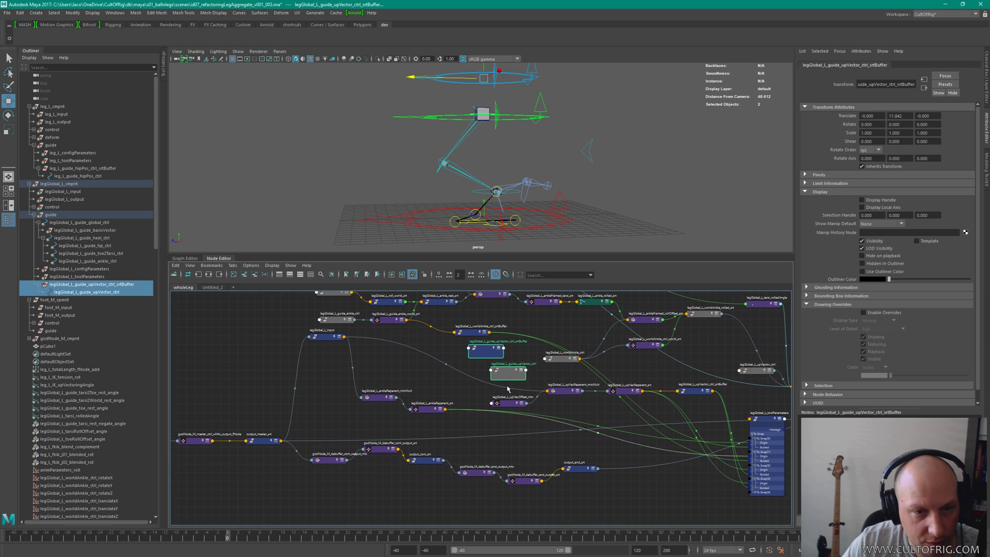
{"action": "left_click", "coordinate": [499, 352]}
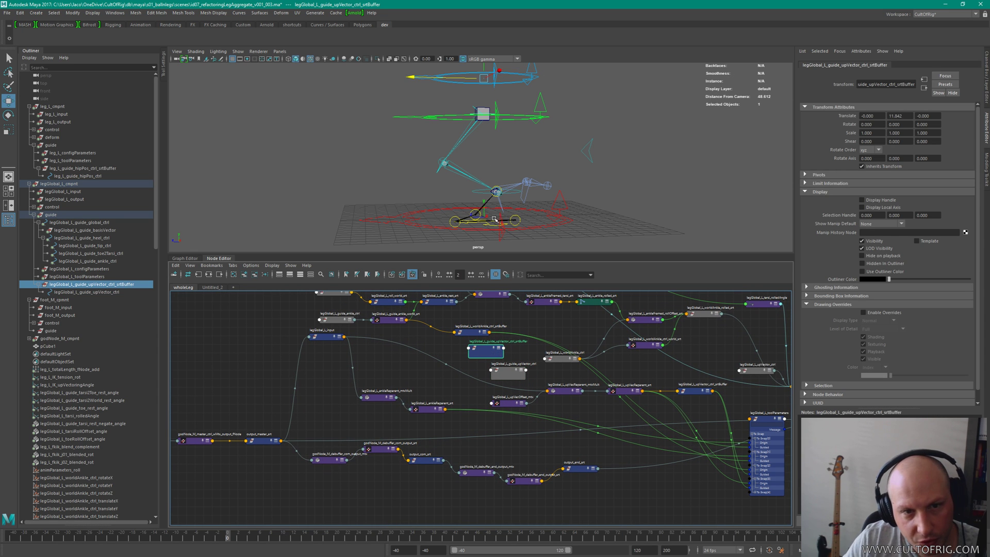
{"action": "left_click", "coordinate": [560, 200]}
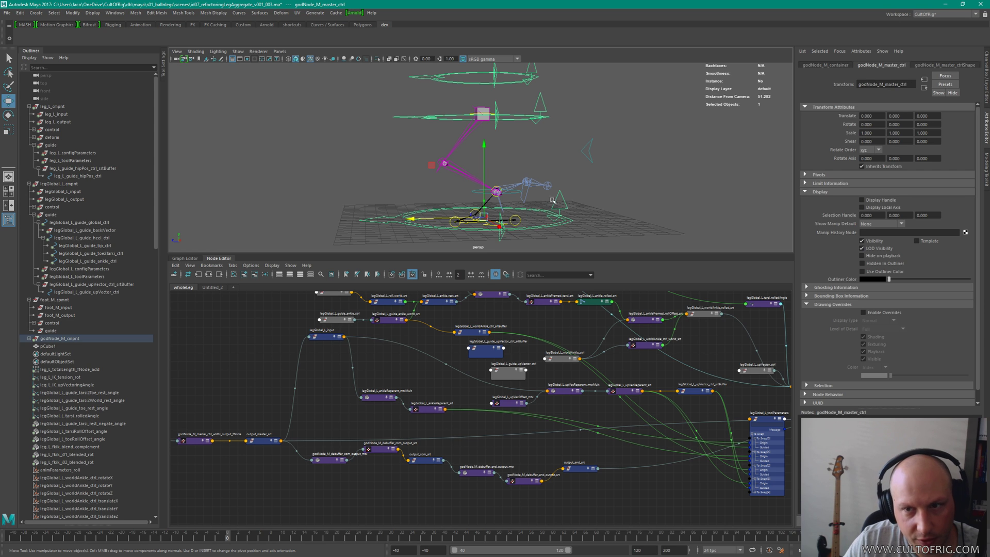
{"action": "left_click", "coordinate": [484, 351]}
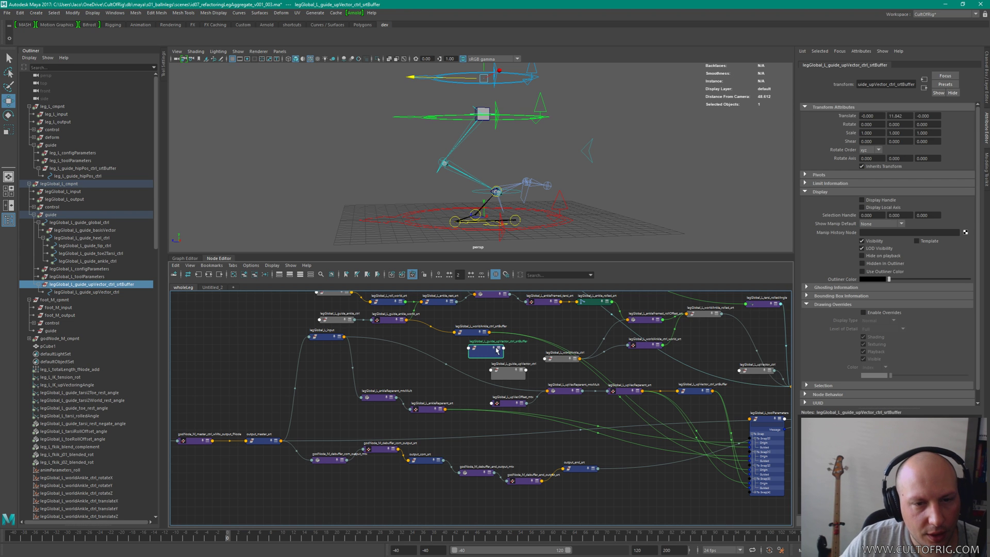
Step: Set Translate X, Y and Z of legGlobal_L_guide_upVector_ctrl_srtBuffer to 0
{"action": "key", "text": "ctrl+a"}
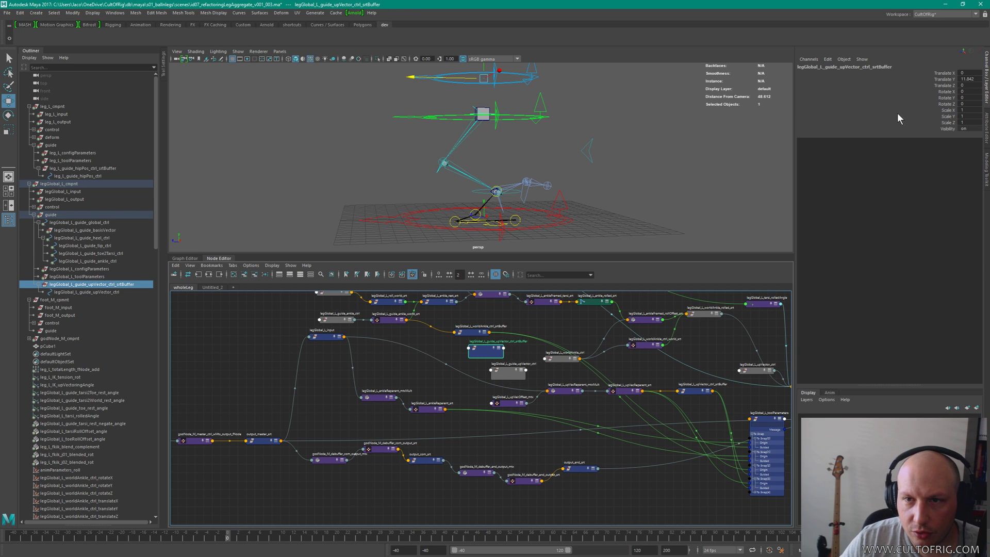
{"action": "left_click_drag", "start_coordinate": [976, 74], "coordinate": [975, 85]}
{"action": "key", "text": "Return"}
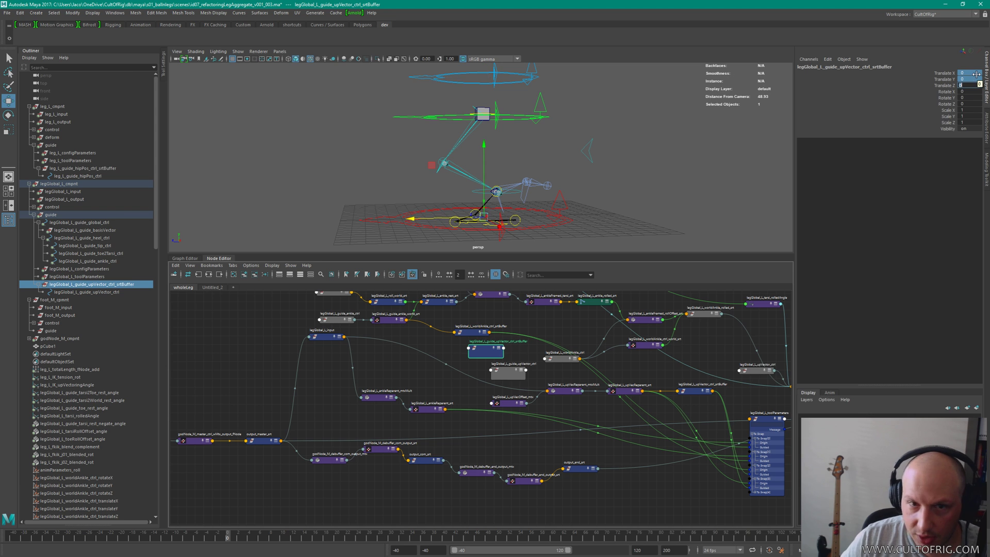
Step: Move legGlobal_L_guide_upVector_ctrl in the viewport from the origin up beside the existing legGlobal_L_upVector_ctrl
{"action": "left_click", "coordinate": [518, 372]}
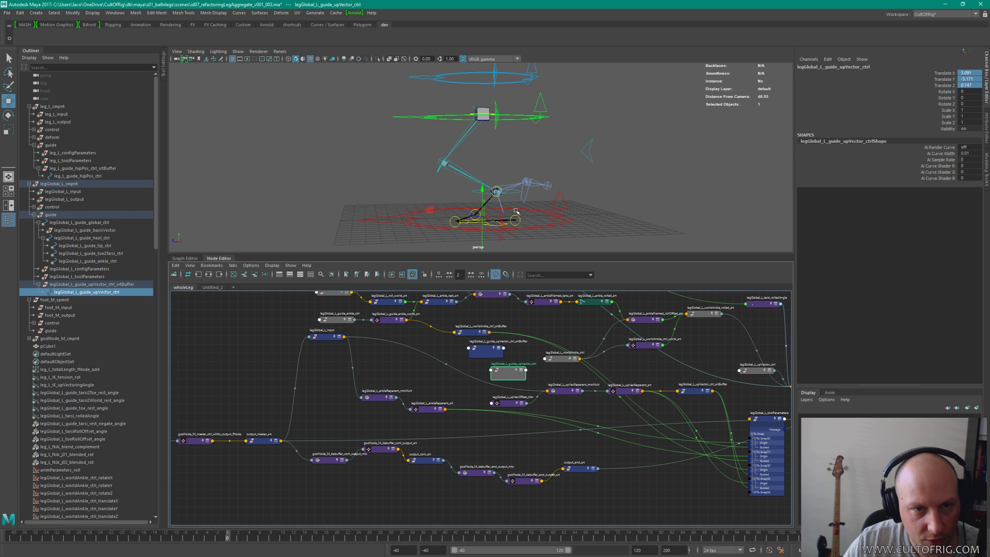
{"action": "left_click_drag", "start_coordinate": [490, 221], "coordinate": [531, 172]}
{"action": "left_click_drag", "start_coordinate": [473, 221], "coordinate": [621, 179]}
{"action": "left_click_drag", "start_coordinate": [584, 152], "coordinate": [585, 137]}
{"action": "left_click_drag", "start_coordinate": [626, 164], "coordinate": [611, 164]}
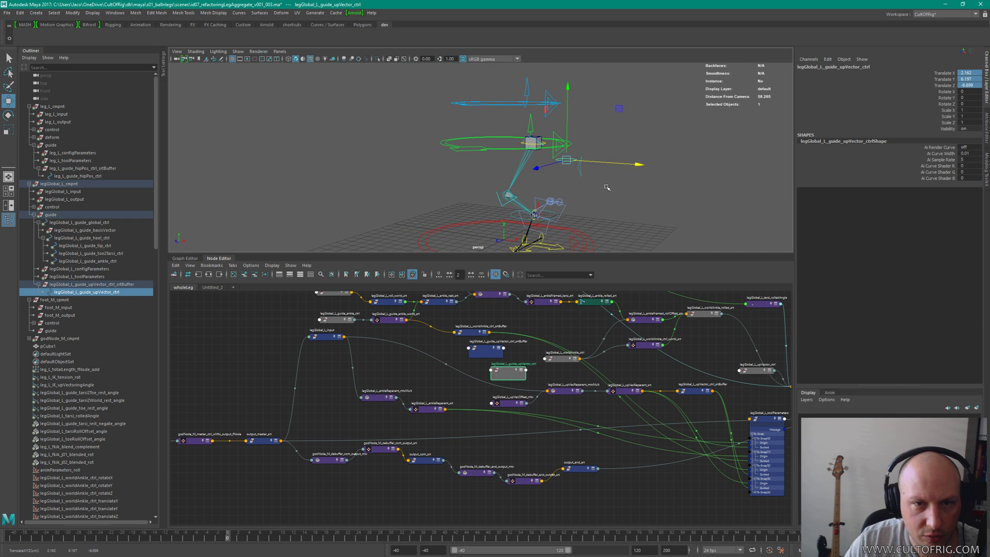
Step: Collapse the upVector guide buffer and control nodes to their headers in the network and clear the selection
{"action": "scroll", "coordinate": [531, 407], "scroll_direction": "up", "scroll_amount": 4}
{"action": "middle_click_drag", "start_coordinate": [620, 352], "coordinate": [623, 432], "text": "alt"}
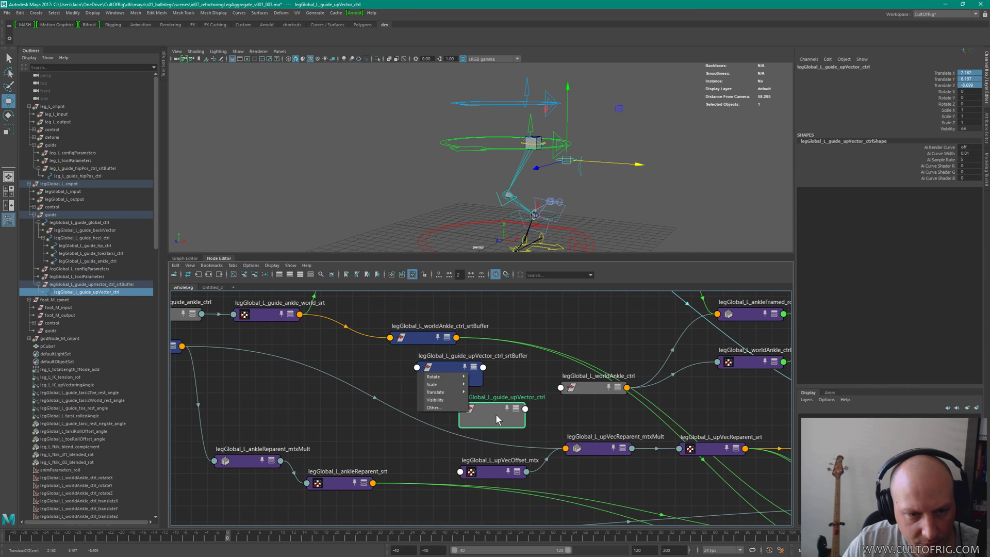
{"action": "left_click", "coordinate": [405, 364]}
{"action": "left_click_drag", "start_coordinate": [405, 364], "coordinate": [504, 407]}
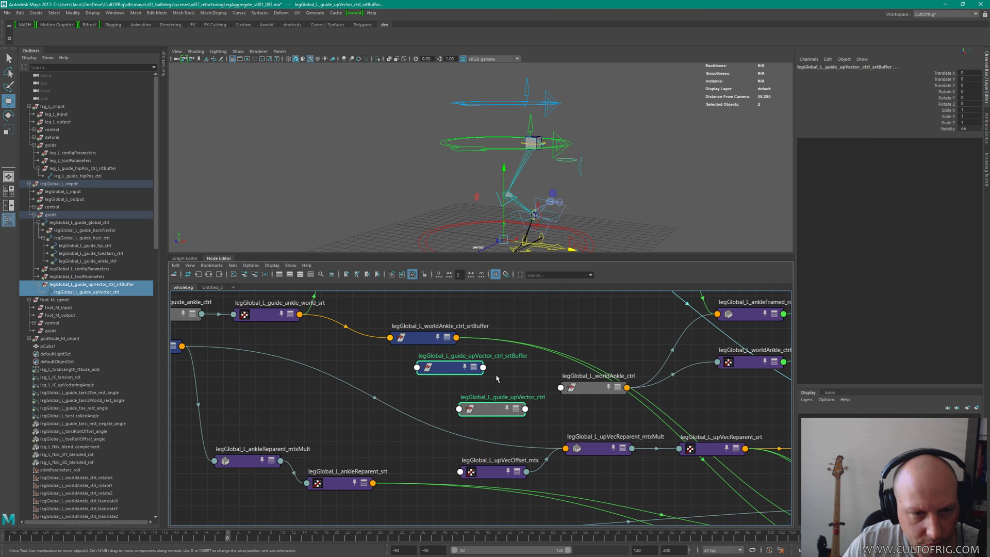
{"action": "left_click", "coordinate": [470, 392]}
Step: Trace the upVecReparent connections to toolParameters and lower the legGlobal_L_input node level with the ankleReparent nodes
{"action": "scroll", "coordinate": [603, 384], "scroll_direction": "down", "scroll_amount": 4}
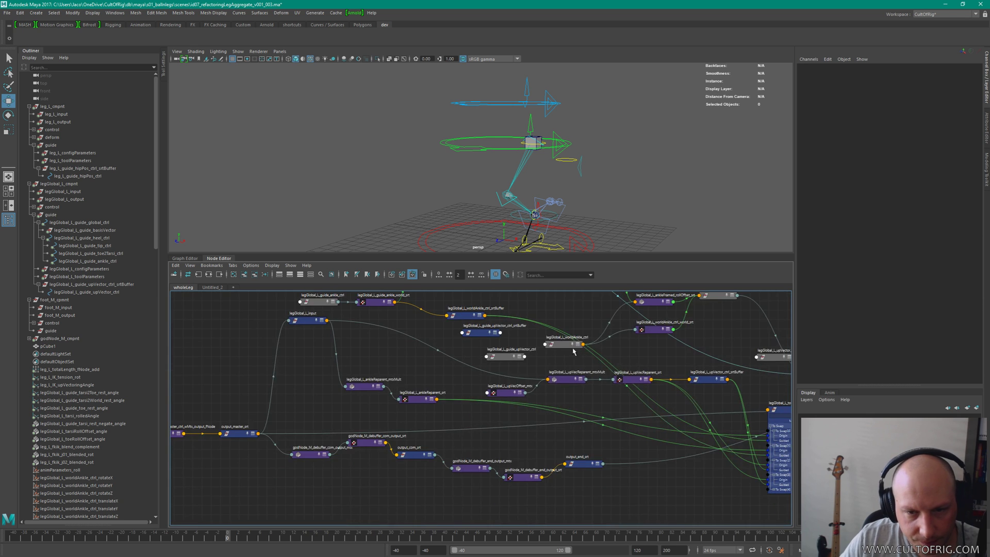
{"action": "scroll", "coordinate": [585, 366], "scroll_direction": "up", "scroll_amount": 3}
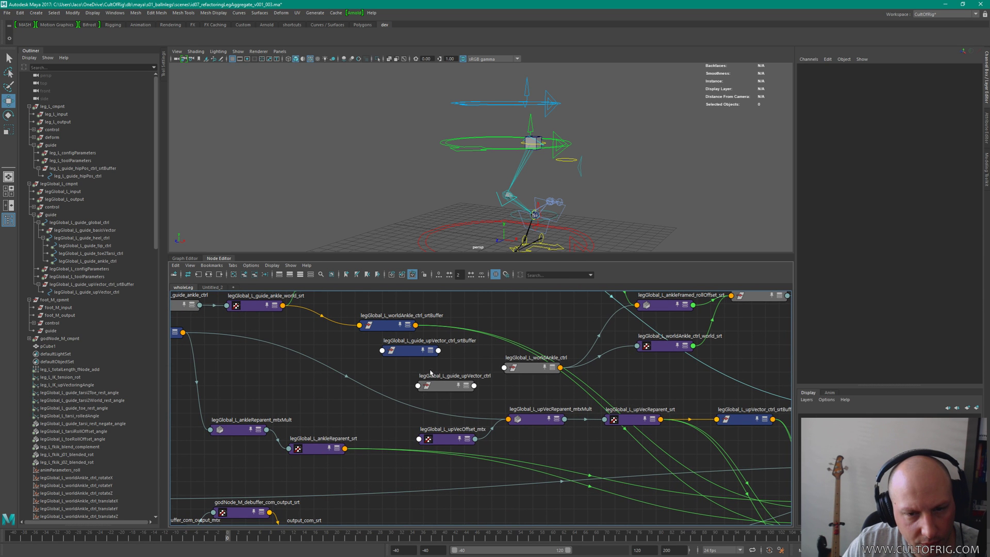
{"action": "middle_click_drag", "start_coordinate": [713, 427], "coordinate": [558, 377]}
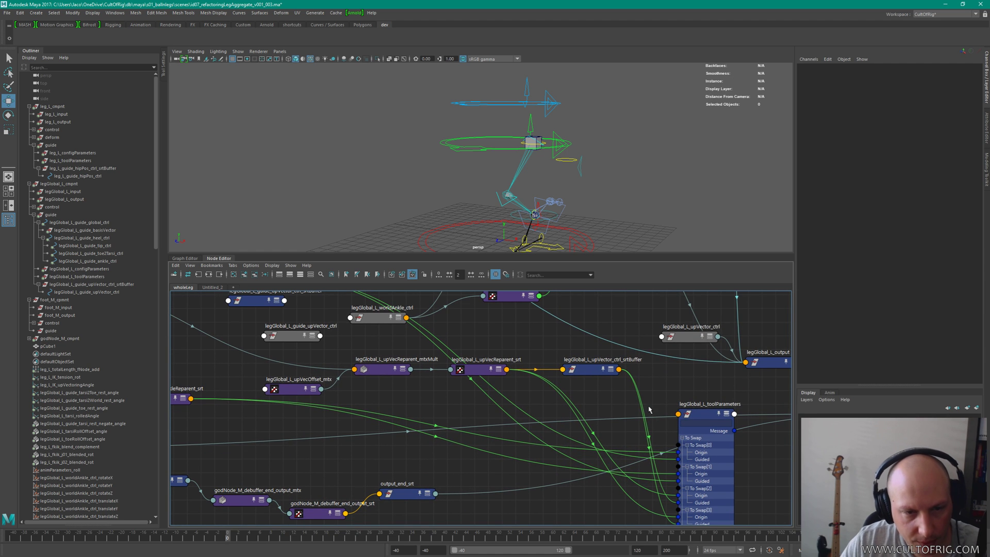
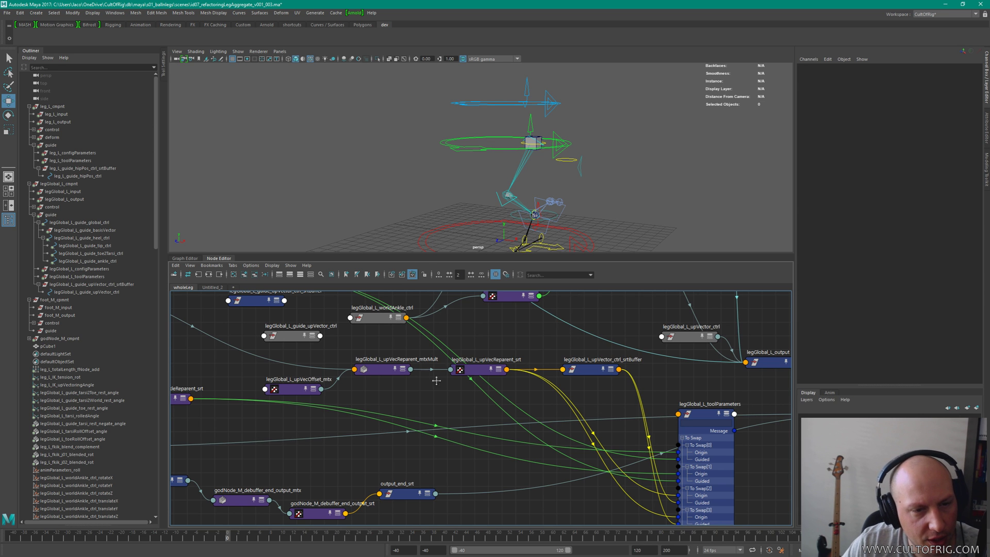
{"action": "middle_click_drag", "start_coordinate": [473, 328], "coordinate": [450, 399]}
{"action": "left_click_drag", "start_coordinate": [291, 375], "coordinate": [286, 453]}
Step: Test-move godNode_M_master_ctrl in the viewport and undo the move
{"action": "scroll", "coordinate": [589, 229], "scroll_direction": "down", "scroll_amount": 3}
{"action": "left_click_drag", "start_coordinate": [589, 228], "coordinate": [625, 175], "text": "alt"}
{"action": "left_click", "coordinate": [588, 208]}
{"action": "left_click", "coordinate": [596, 219]}
{"action": "left_click_drag", "start_coordinate": [596, 218], "coordinate": [650, 155]}
{"action": "key", "text": "ctrl+z"}
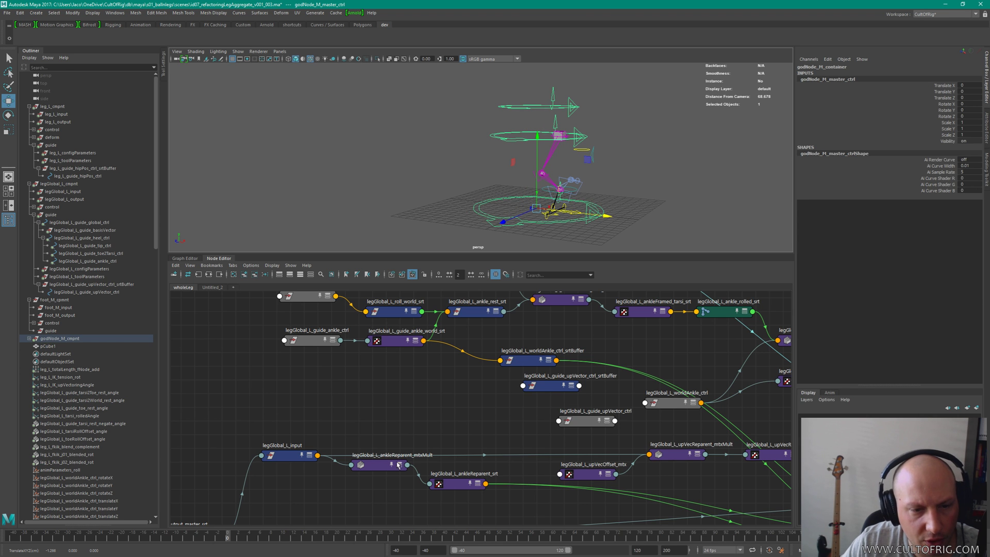
Step: Arrange the upVector guide buffer and control nodes closer together above legGlobal_L_upVecOffset_mtx and select both
{"action": "middle_click_drag", "start_coordinate": [482, 426], "coordinate": [364, 357]}
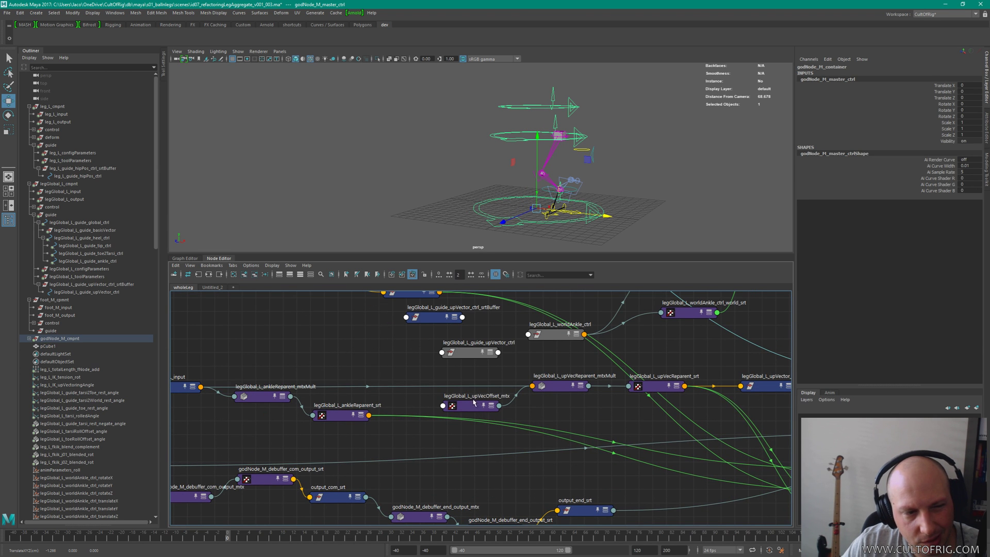
{"action": "middle_click_drag", "start_coordinate": [474, 403], "coordinate": [617, 394]}
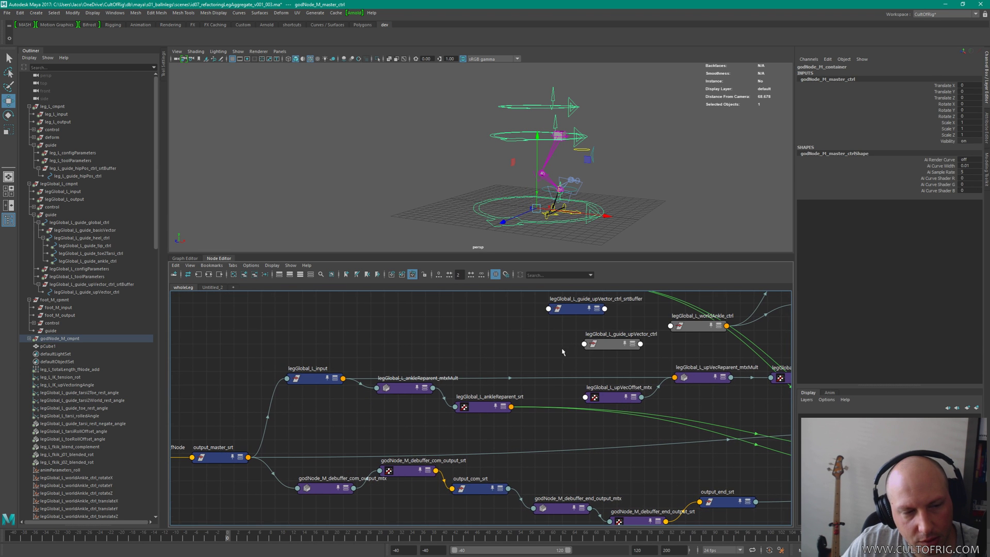
{"action": "left_click", "coordinate": [608, 398]}
{"action": "middle_click_drag", "start_coordinate": [602, 336], "coordinate": [497, 357]}
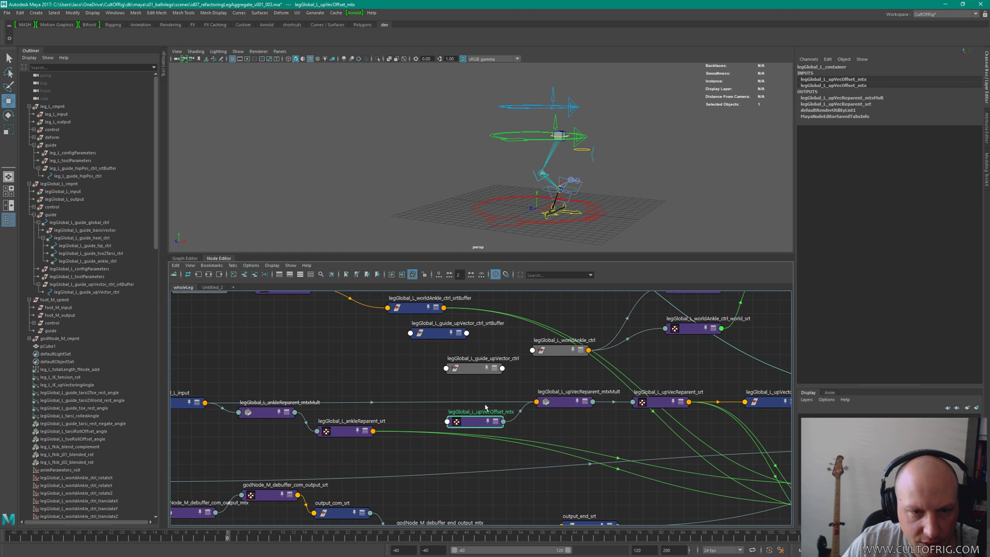
{"action": "left_click_drag", "start_coordinate": [441, 336], "coordinate": [429, 375]}
{"action": "left_click", "coordinate": [460, 369], "text": "shift"}
Step: Inspect legGlobal_L_worldAnkle_ctrl and legGlobal_L_upVector_ctrl in the viewport relative to the upVector guide
{"action": "left_click_drag", "start_coordinate": [541, 196], "coordinate": [564, 184], "text": "alt"}
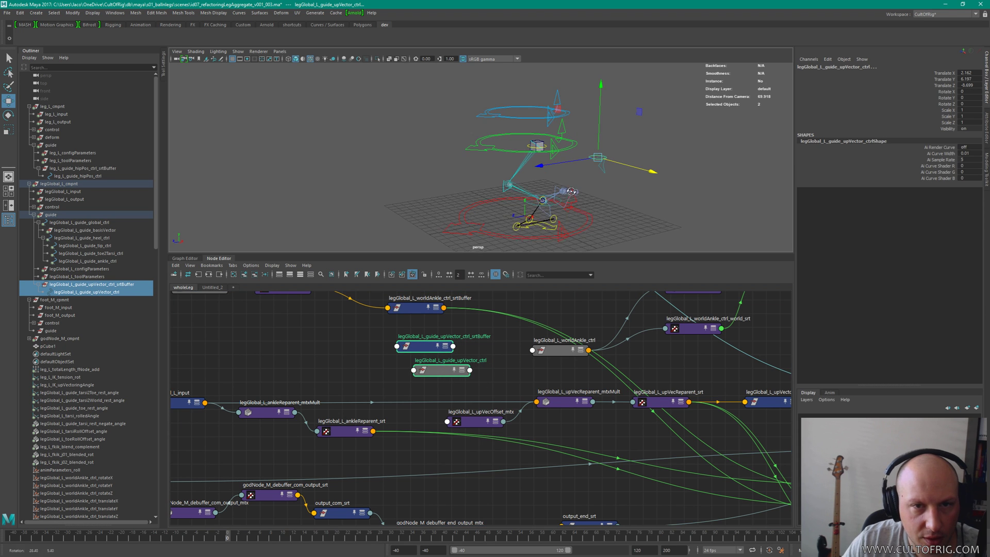
{"action": "left_click", "coordinate": [557, 203]}
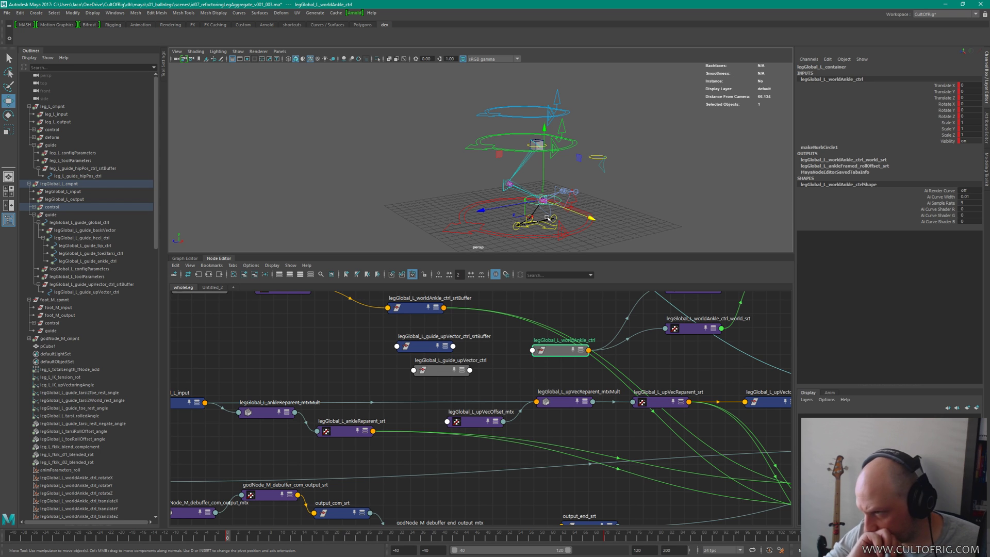
{"action": "scroll", "coordinate": [555, 127], "scroll_direction": "up", "scroll_amount": 5}
{"action": "mouse_move", "coordinate": [555, 127]}
{"action": "left_mouse_down", "text": "alt"}
{"action": "mouse_move", "coordinate": [536, 129]}
{"action": "mouse_move", "coordinate": [556, 126]}
{"action": "left_mouse_up", "text": "alt"}
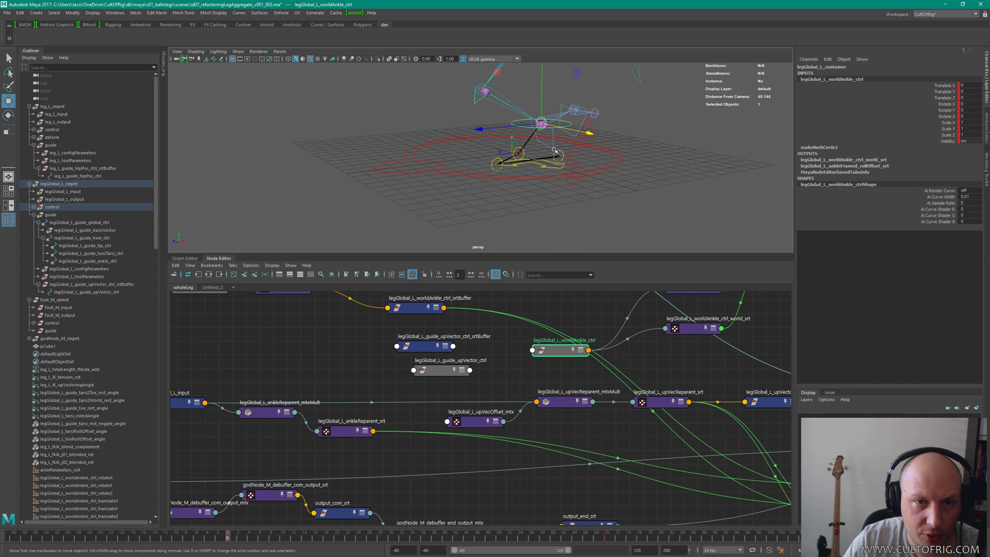
{"action": "left_click", "coordinate": [633, 75]}
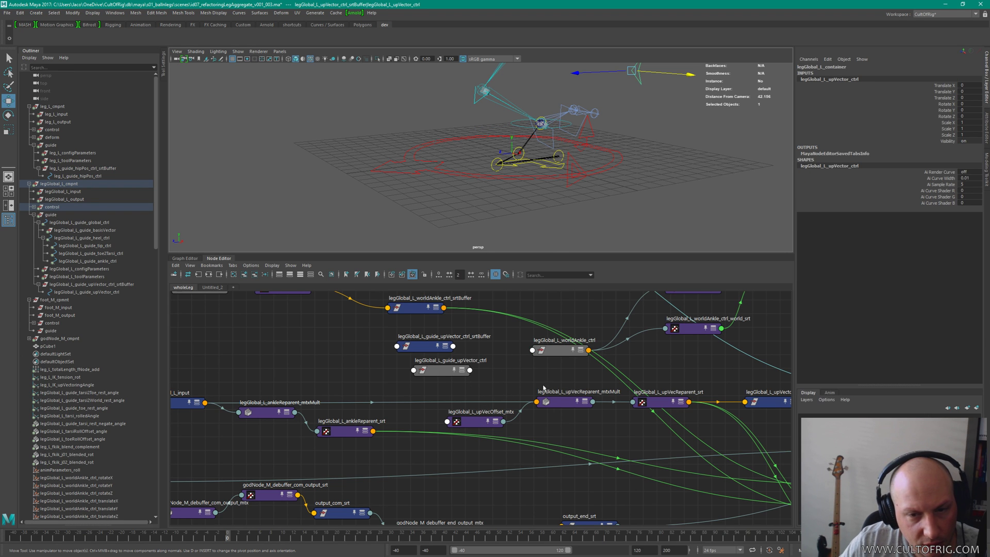
Step: Lower the ankleReparent matrix multiply and srt nodes slightly to separate them from the upVecReparent chain
{"action": "left_click", "coordinate": [567, 401]}
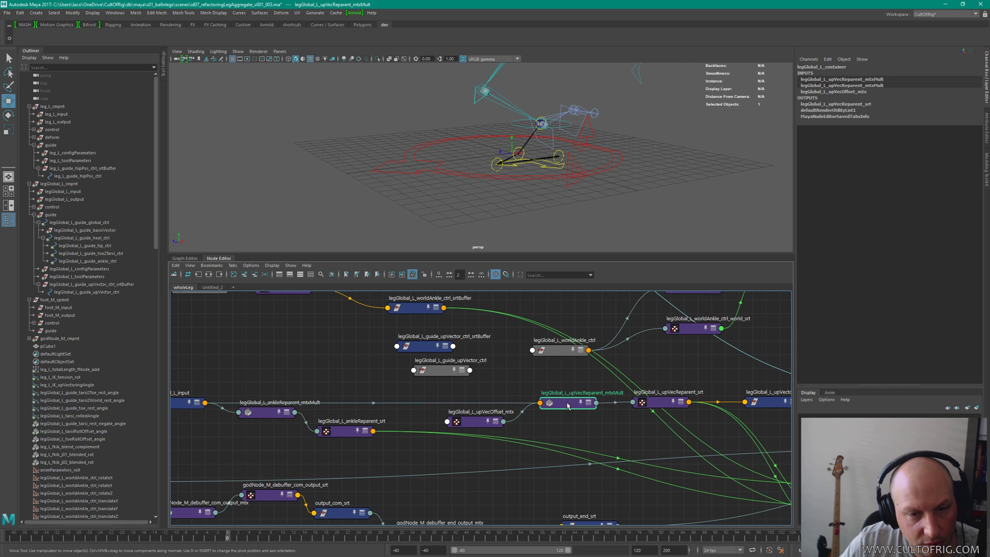
{"action": "left_click_drag", "start_coordinate": [276, 418], "coordinate": [280, 427]}
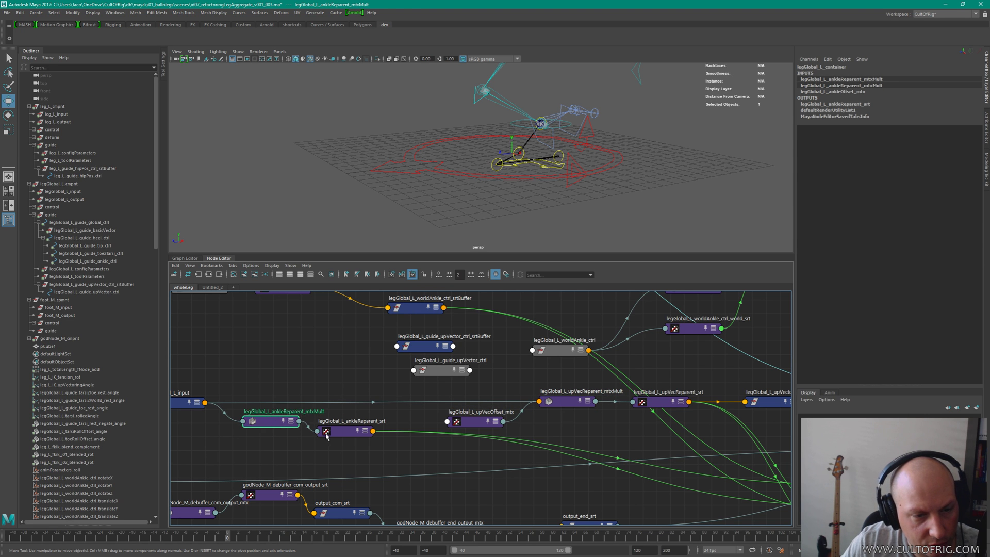
{"action": "left_click_drag", "start_coordinate": [341, 436], "coordinate": [346, 444]}
{"action": "middle_click_drag", "start_coordinate": [519, 399], "coordinate": [424, 408], "text": "alt"}
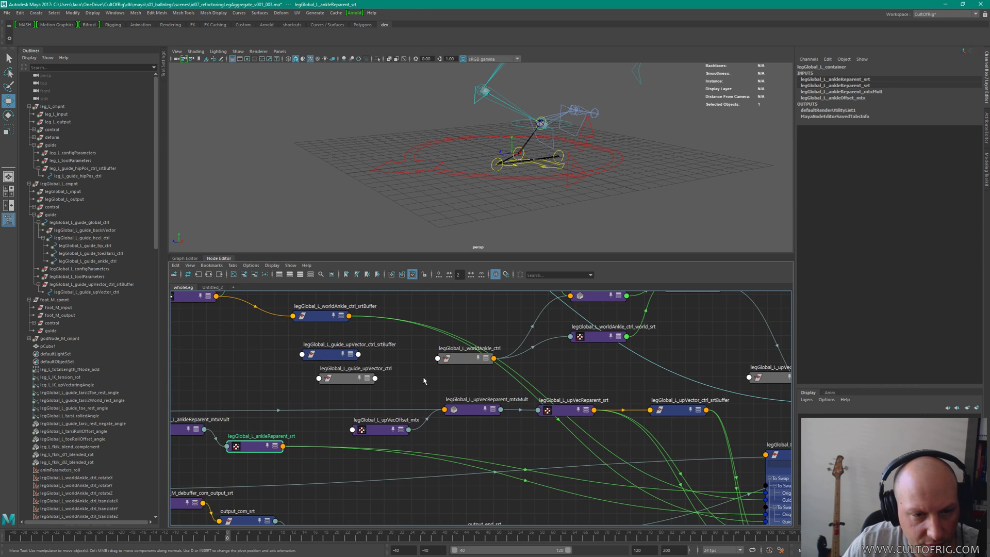
Step: Shift both upVector guide nodes slightly away from the worldAnkle control node and select legGlobal_L_guide_upVector_ctrl
{"action": "left_click_drag", "start_coordinate": [277, 352], "coordinate": [332, 378]}
{"action": "left_click", "coordinate": [398, 371]}
{"action": "left_click", "coordinate": [341, 375]}
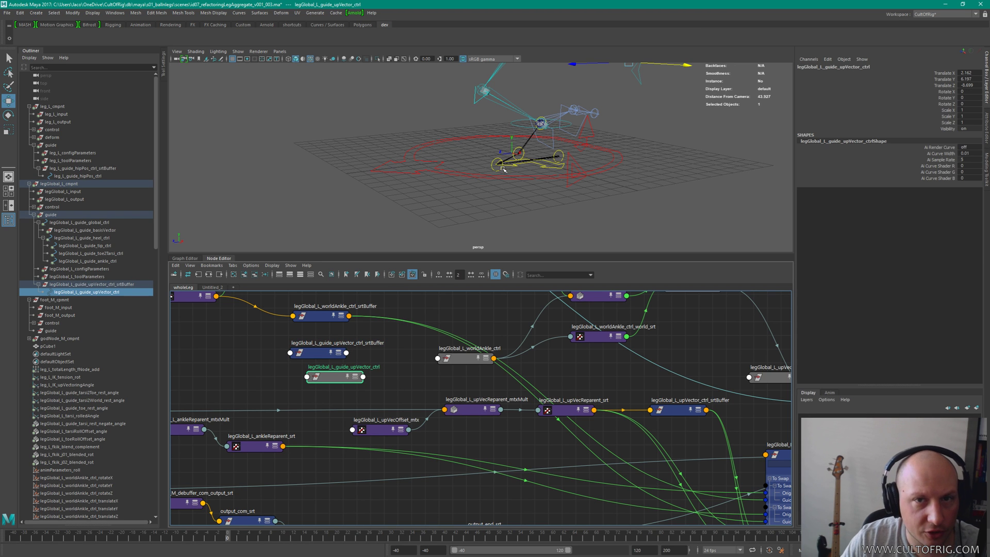
Step: Expand legGlobal_L_guide_upVector_ctrl with its attributes filtered by "matri", and expand legGlobal_L_upVecReparent_mtxMult to show its matrix inputs
{"action": "key", "text": "f"}
{"action": "left_click", "coordinate": [336, 382]}
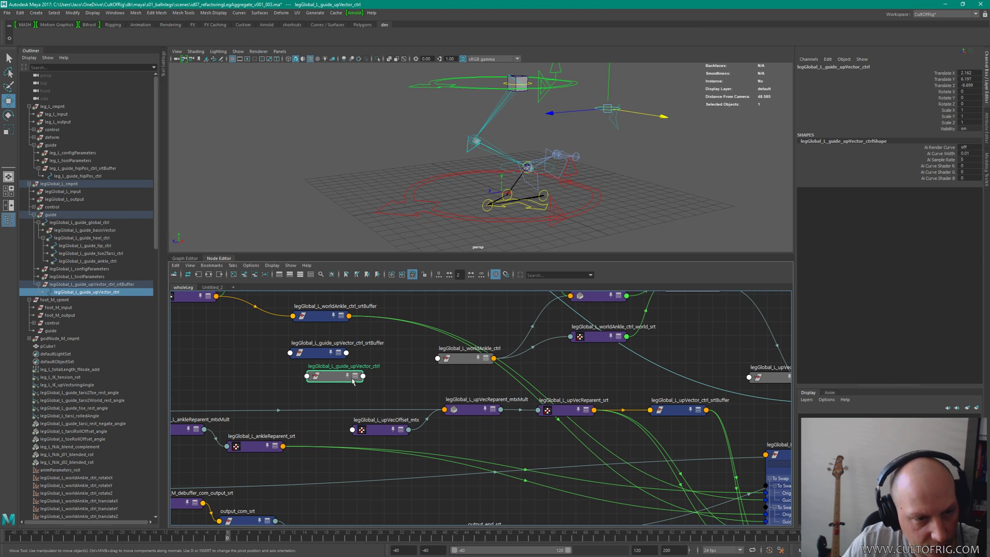
{"action": "key", "text": "3"}
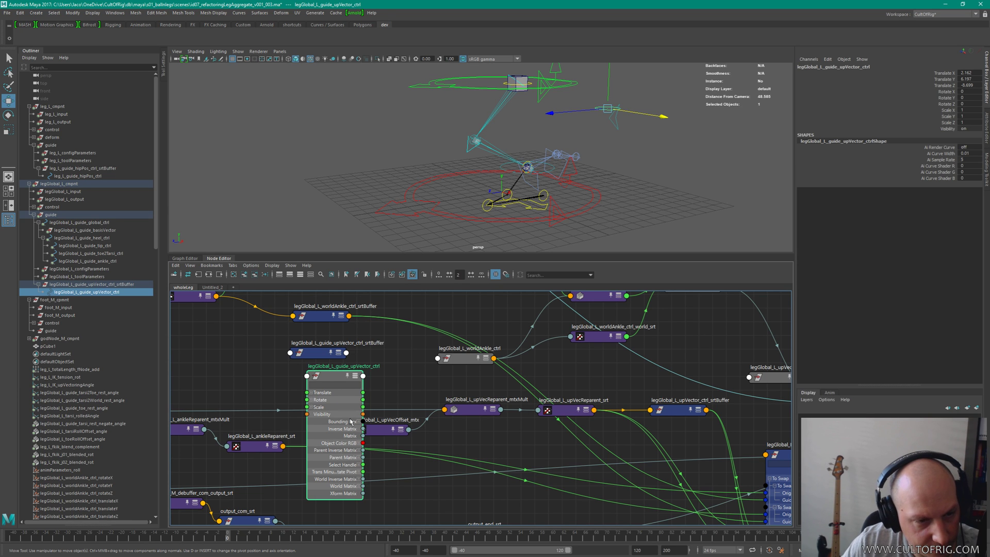
{"action": "type", "text": "matri"}
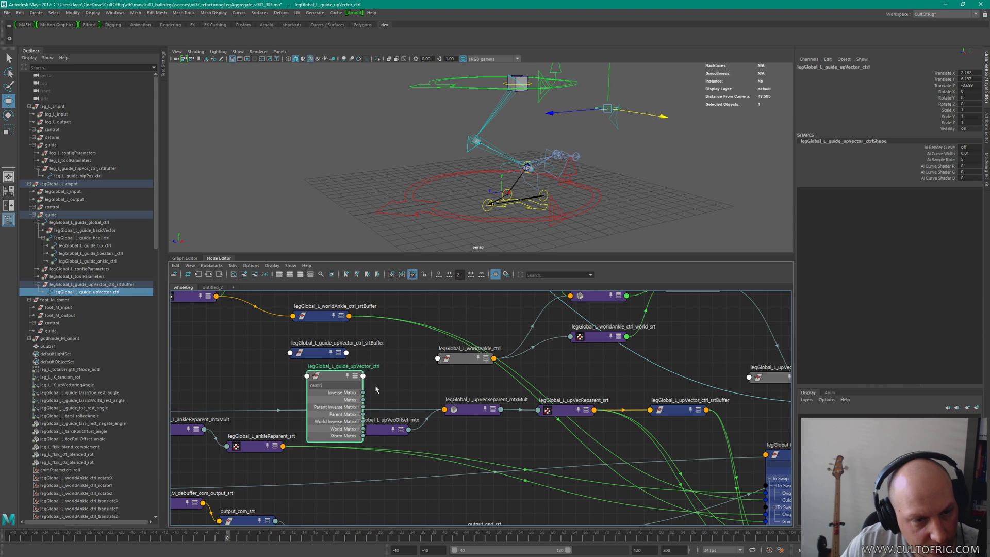
{"action": "left_click", "coordinate": [462, 411]}
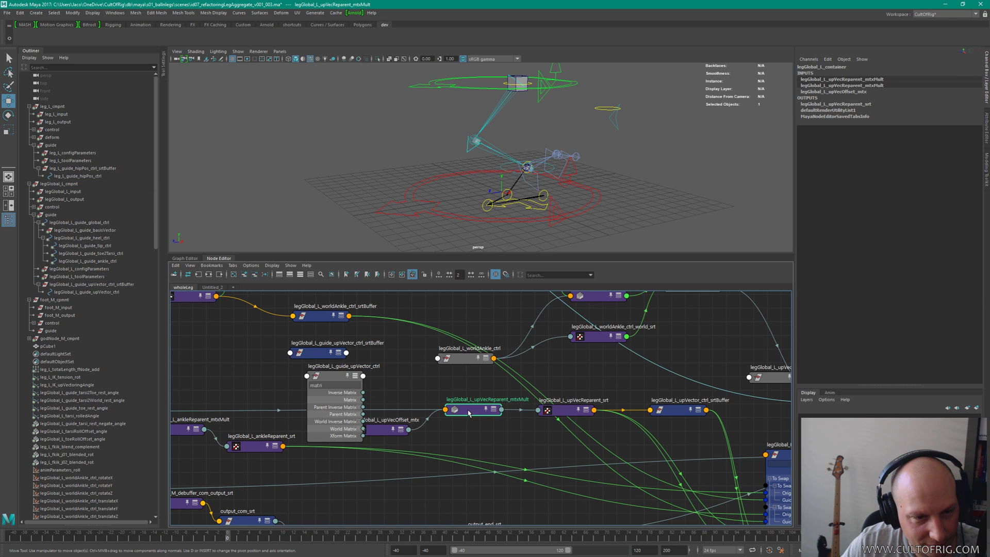
{"action": "key", "text": "3"}
{"action": "left_click_drag", "start_coordinate": [468, 414], "coordinate": [458, 393]}
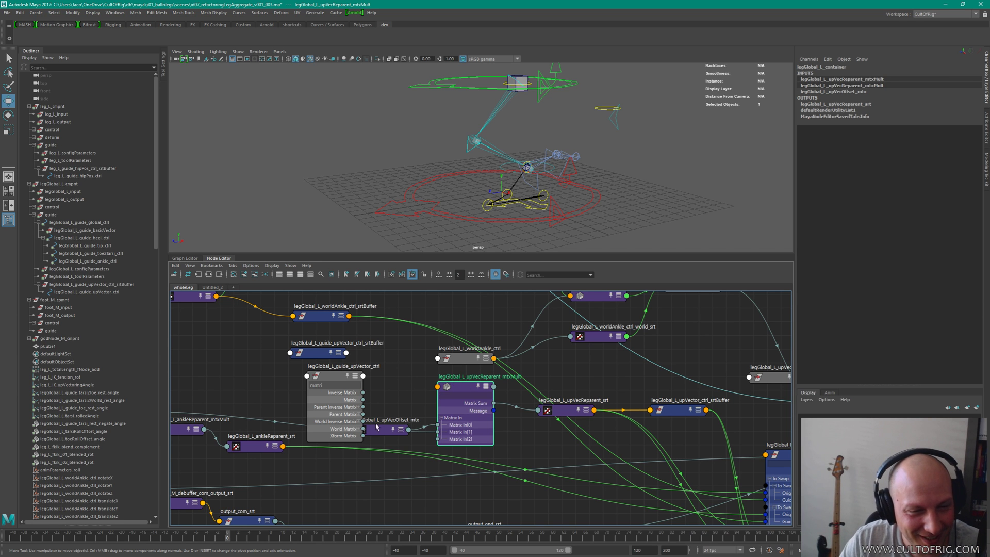
Step: Connect the Matrix output of legGlobal_L_guide_upVector_ctrl to Matrix In[0] of legGlobal_L_upVecReparent_mtxMult and collapse the guide node
{"action": "left_click", "coordinate": [373, 387]}
{"action": "scroll", "coordinate": [374, 387], "scroll_direction": "up", "scroll_amount": 3}
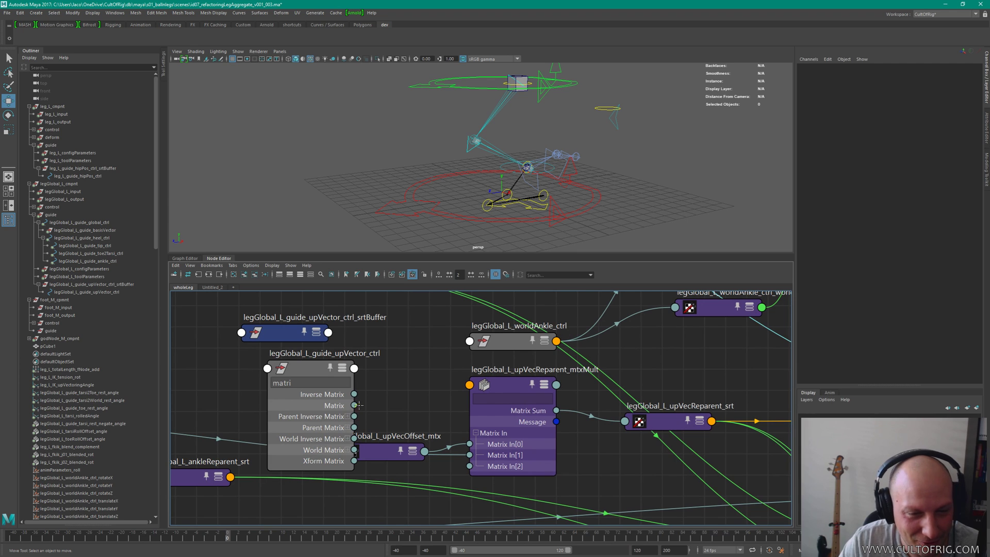
{"action": "left_click_drag", "start_coordinate": [354, 405], "coordinate": [469, 444]}
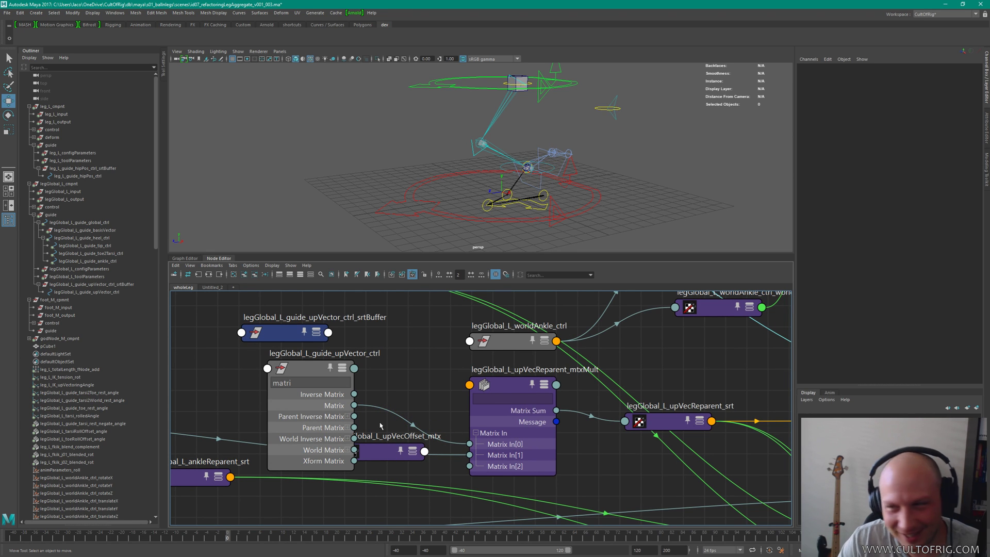
{"action": "left_click", "coordinate": [312, 373]}
{"action": "key", "text": "1"}
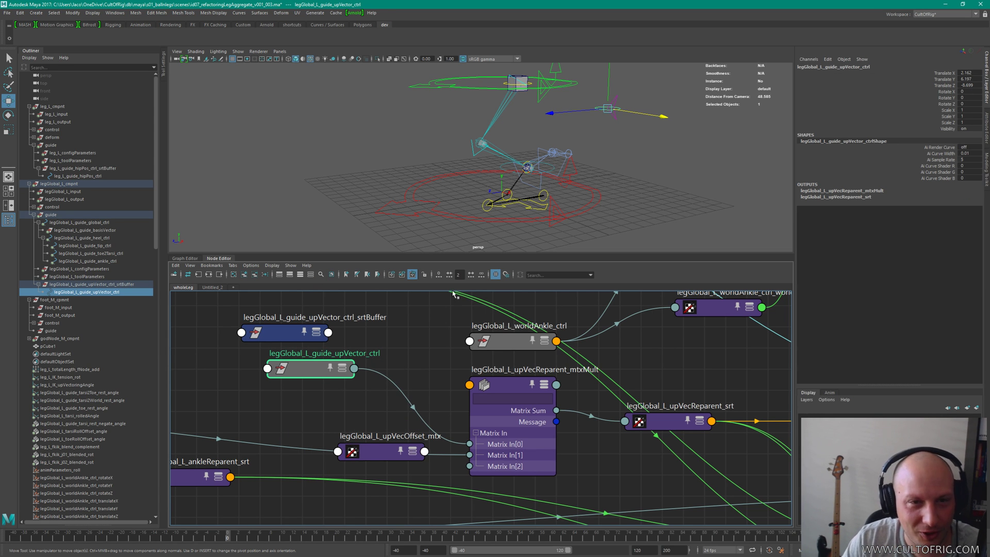
Step: Test-move the upVector guide control, undo the move, and check the leg and up-vector control from several angles
{"action": "left_click_drag", "start_coordinate": [598, 145], "coordinate": [620, 195], "text": "alt"}
{"action": "key", "text": "ctrl+z"}
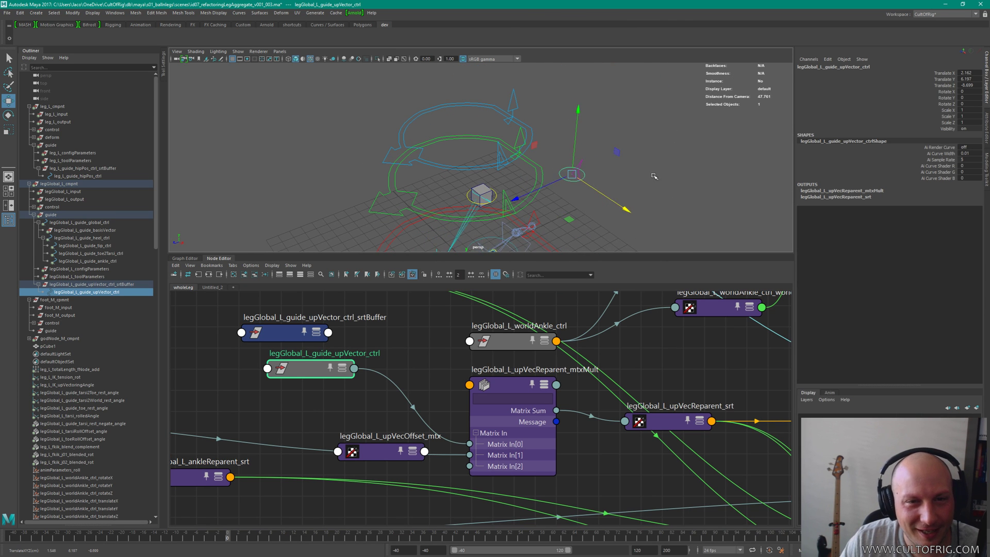
{"action": "right_click_drag", "start_coordinate": [652, 175], "coordinate": [593, 201], "text": "alt"}
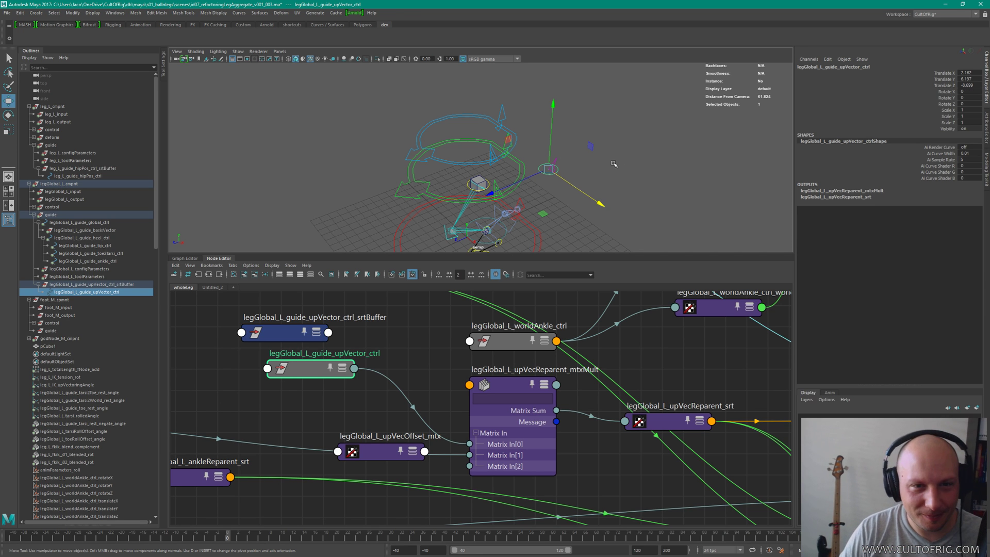
{"action": "left_click", "coordinate": [572, 192]}
{"action": "left_click_drag", "start_coordinate": [571, 192], "coordinate": [593, 150], "text": "alt"}
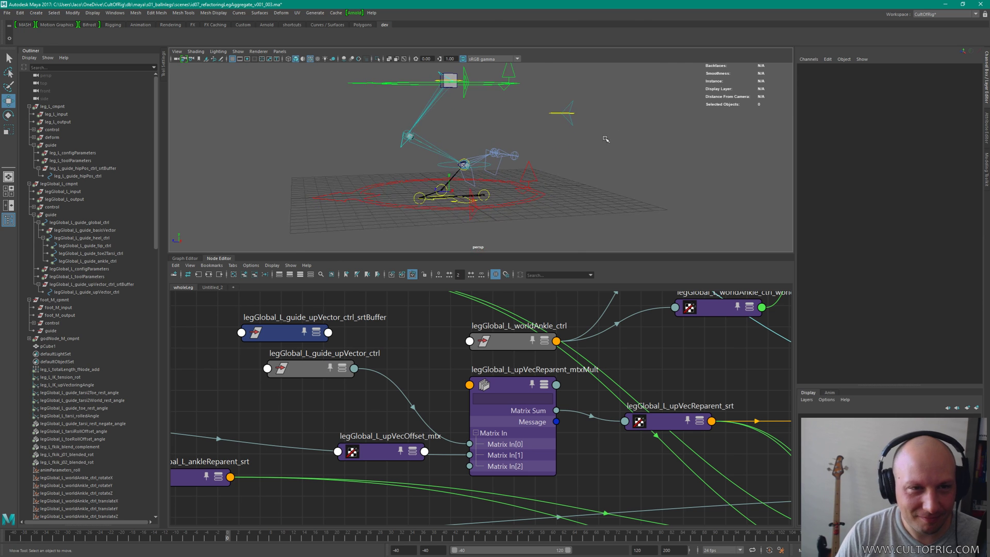
{"action": "middle_click_drag", "start_coordinate": [503, 126], "coordinate": [556, 150], "text": "alt"}
{"action": "left_click_drag", "start_coordinate": [589, 144], "coordinate": [607, 157], "text": "alt"}
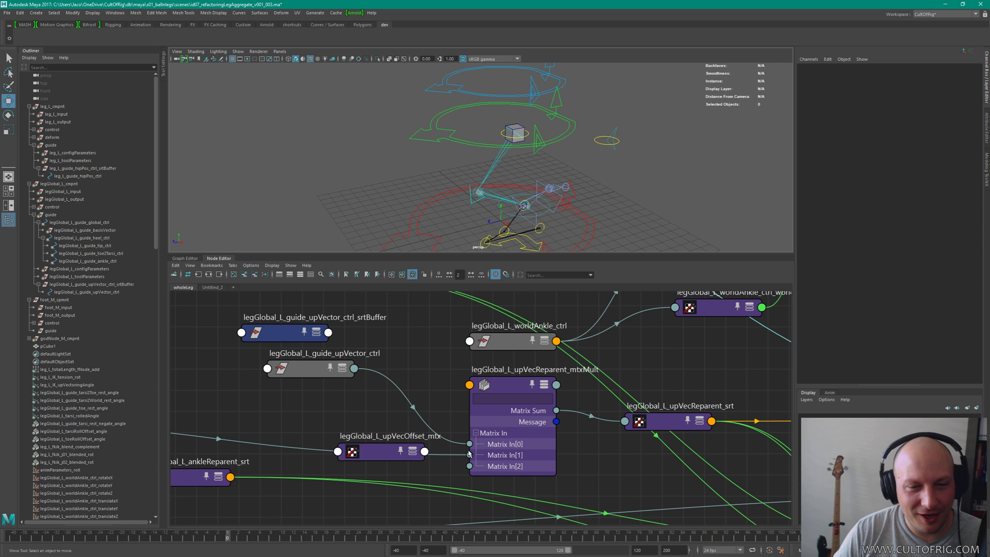
Step: Follow the legGlobal_L_upVecReparent output chain through the graph and select legGlobal_L_upVector_ctrl_srtBuffer to check what it drives
{"action": "middle_click_drag", "start_coordinate": [550, 407], "coordinate": [514, 411], "text": "alt"}
{"action": "right_click_drag", "start_coordinate": [513, 411], "coordinate": [510, 397], "text": "alt"}
{"action": "middle_click_drag", "start_coordinate": [510, 396], "coordinate": [396, 385], "text": "alt"}
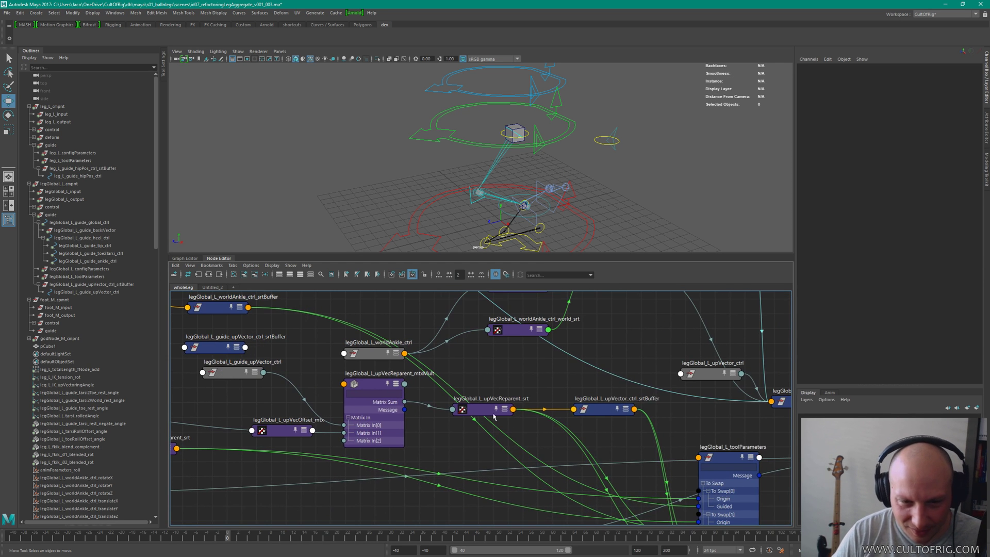
{"action": "middle_click_drag", "start_coordinate": [671, 442], "coordinate": [630, 373], "text": "alt"}
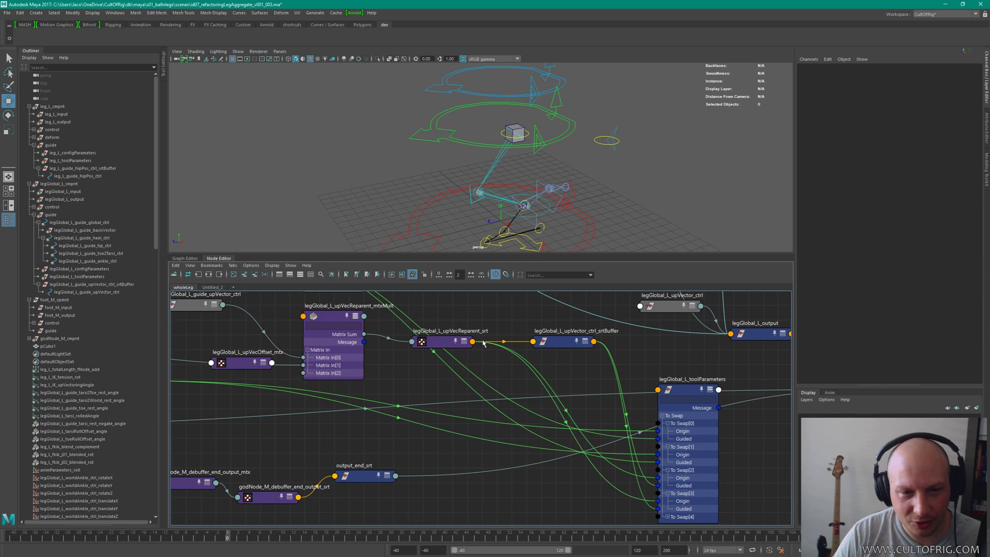
{"action": "left_click", "coordinate": [567, 345]}
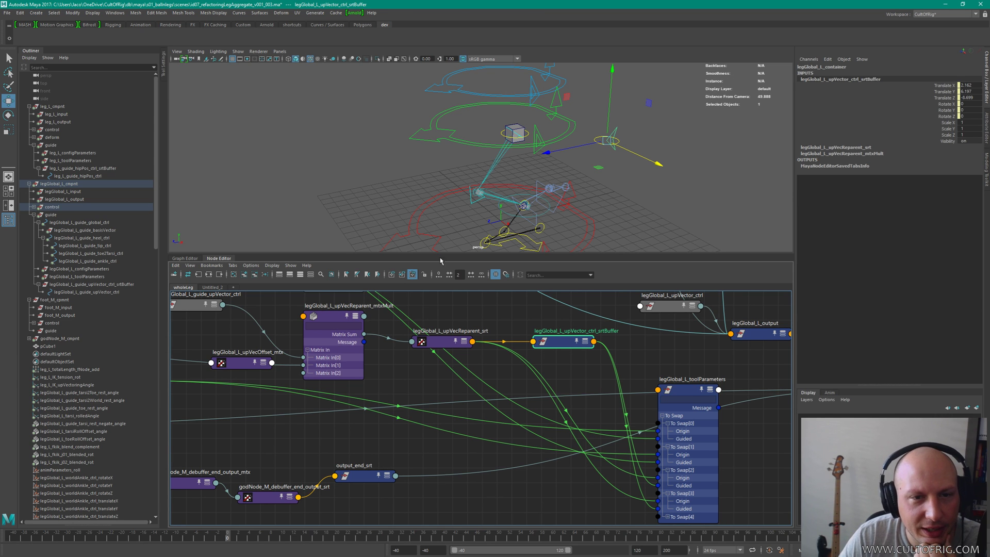
Step: Locate the viewport's legGlobal_L_worldAnkle_ctrl in the node graph and trace its srtBuffer back to legGlobal_L_guide_ankle_ctrl
{"action": "left_click", "coordinate": [542, 211]}
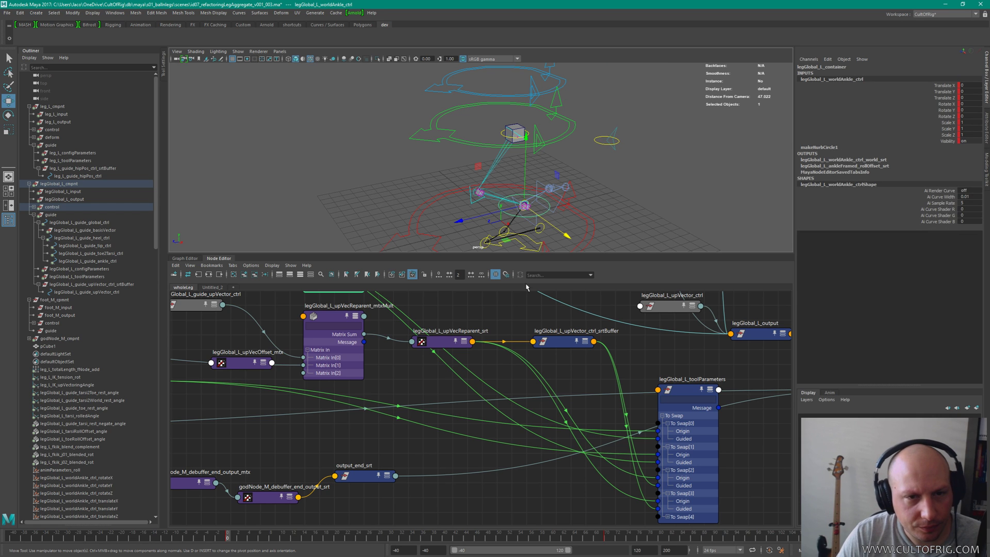
{"action": "middle_click_drag", "start_coordinate": [458, 393], "coordinate": [462, 391], "text": "alt"}
{"action": "key", "text": "f"}
{"action": "left_click_drag", "start_coordinate": [465, 383], "coordinate": [463, 347]}
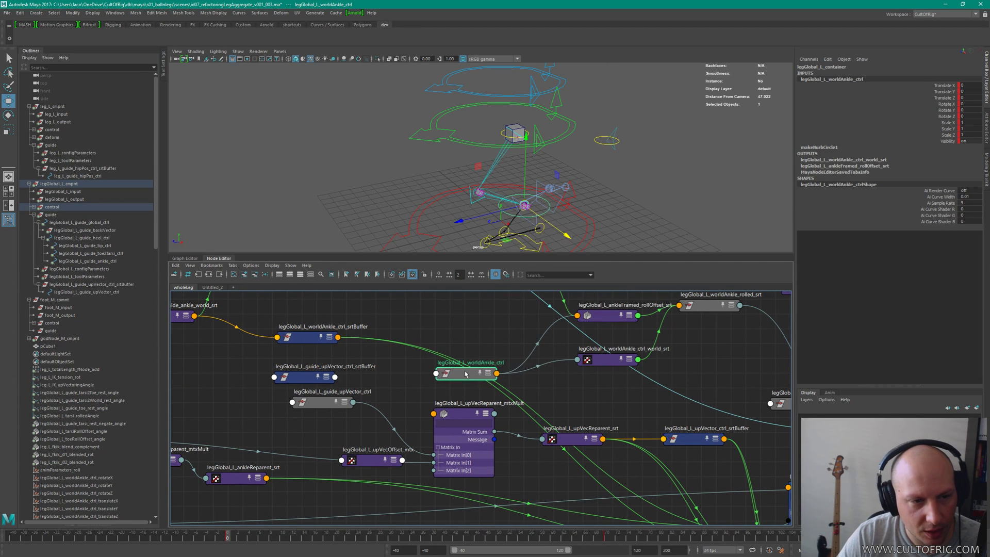
{"action": "middle_click_drag", "start_coordinate": [440, 328], "coordinate": [542, 390], "text": "alt"}
{"action": "left_click_drag", "start_coordinate": [559, 407], "coordinate": [562, 417]}
{"action": "left_click_drag", "start_coordinate": [421, 402], "coordinate": [416, 395]}
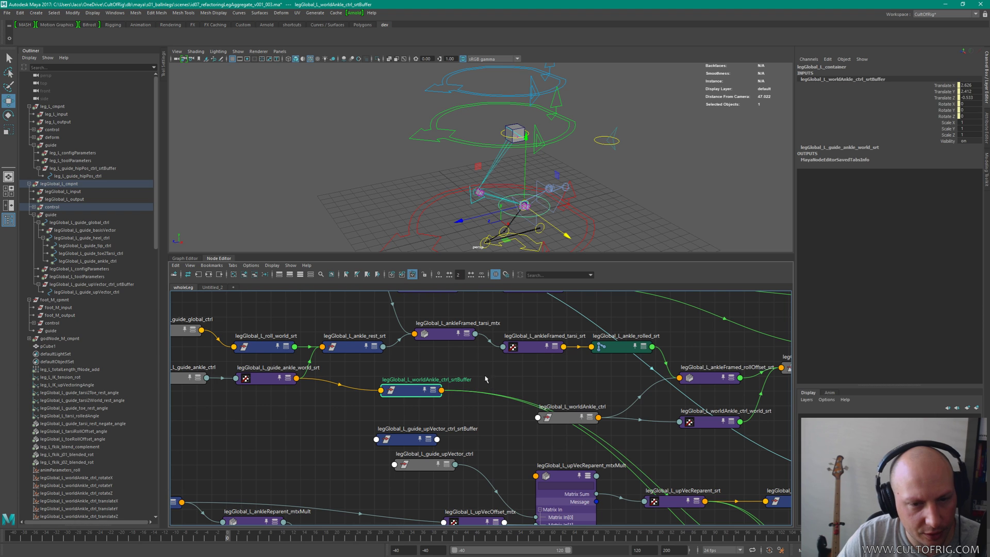
{"action": "middle_click_drag", "start_coordinate": [528, 421], "coordinate": [558, 405], "text": "alt"}
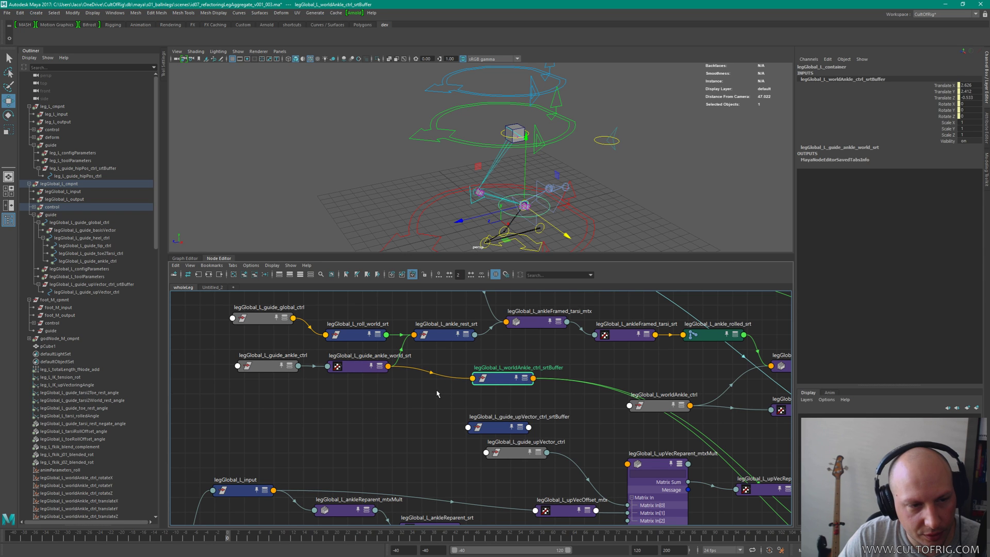
{"action": "left_click", "coordinate": [247, 363]}
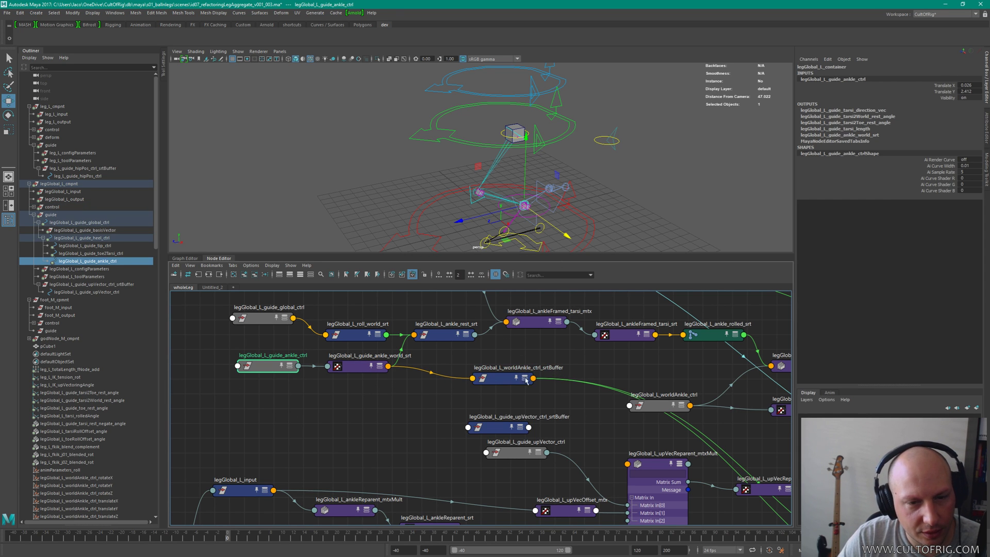
Step: Select legGlobal_L_worldAnkle_ctrl_srtBuffer and examine its placement among the ankle controls from a closer, lower viewing angle
{"action": "left_click_drag", "start_coordinate": [509, 378], "coordinate": [505, 382]}
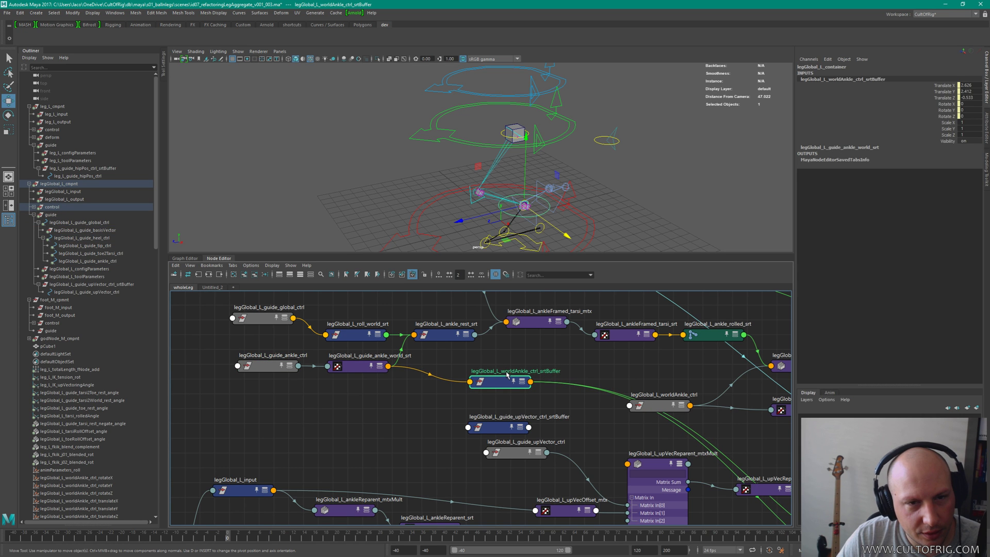
{"action": "middle_click_drag", "start_coordinate": [554, 206], "coordinate": [549, 167], "text": "alt"}
{"action": "right_click_drag", "start_coordinate": [549, 167], "coordinate": [572, 164], "text": "alt"}
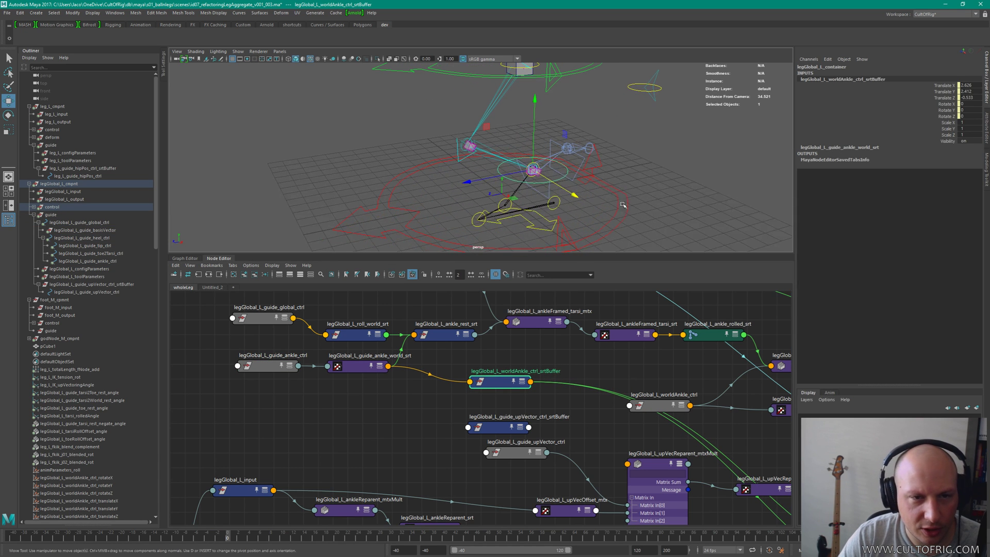
{"action": "left_click_drag", "start_coordinate": [571, 164], "coordinate": [520, 157], "text": "alt"}
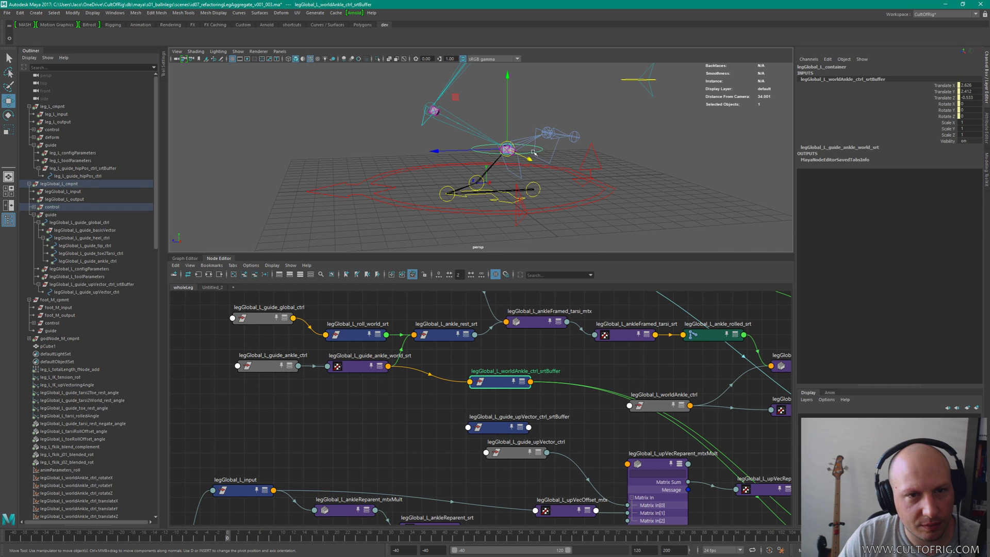
{"action": "left_click_drag", "start_coordinate": [533, 152], "coordinate": [539, 175]}
Step: Move legGlobal_L_worldAnkle_ctrl_srtBuffer in the graph to just above legGlobal_L_worldAnkle_ctrl and show its connected attributes
{"action": "left_click_drag", "start_coordinate": [663, 409], "coordinate": [659, 415]}
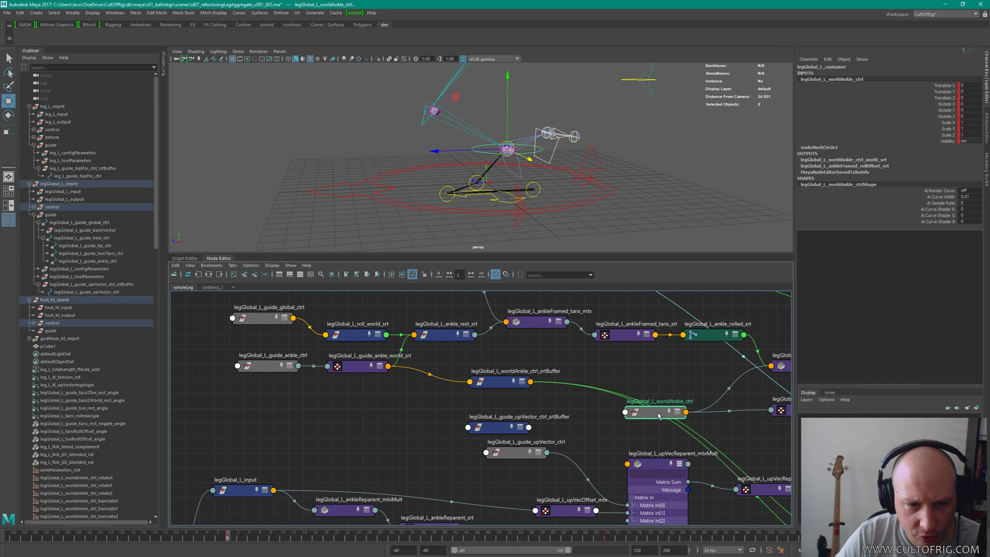
{"action": "left_click_drag", "start_coordinate": [503, 386], "coordinate": [638, 393]}
{"action": "key", "text": "2"}
{"action": "middle_click_drag", "start_coordinate": [642, 391], "coordinate": [566, 377], "text": "alt"}
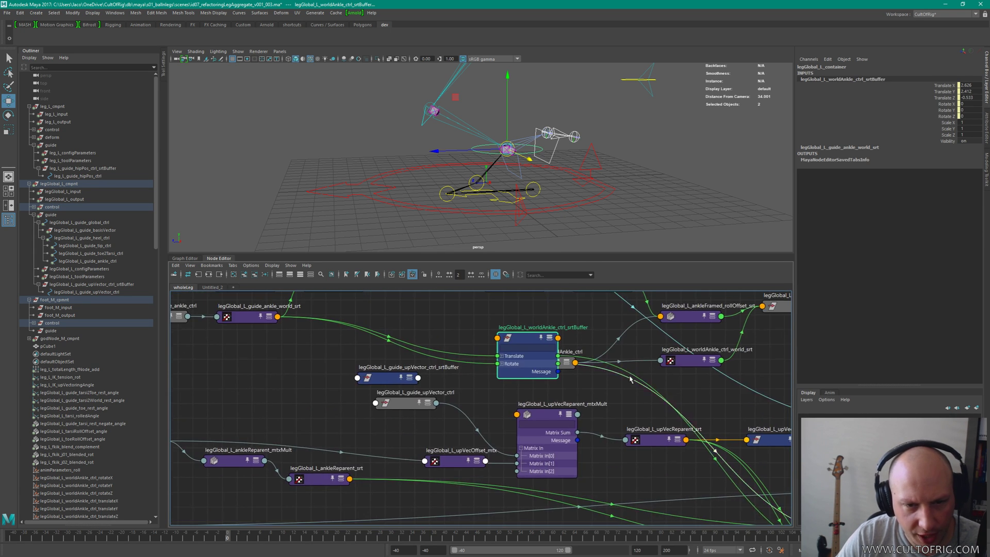
{"action": "left_click_drag", "start_coordinate": [566, 357], "coordinate": [566, 340]}
{"action": "middle_click_drag", "start_coordinate": [566, 340], "coordinate": [703, 380], "text": "alt"}
Step: Inspect the connections of legGlobal_L_guide_ankle_world_srt, collapse it, and trace the path from legGlobal_L_guide_ankle_ctrl to legGlobal_L_worldAnkle_ctrl_srtBuffer
{"action": "left_click", "coordinate": [389, 366]}
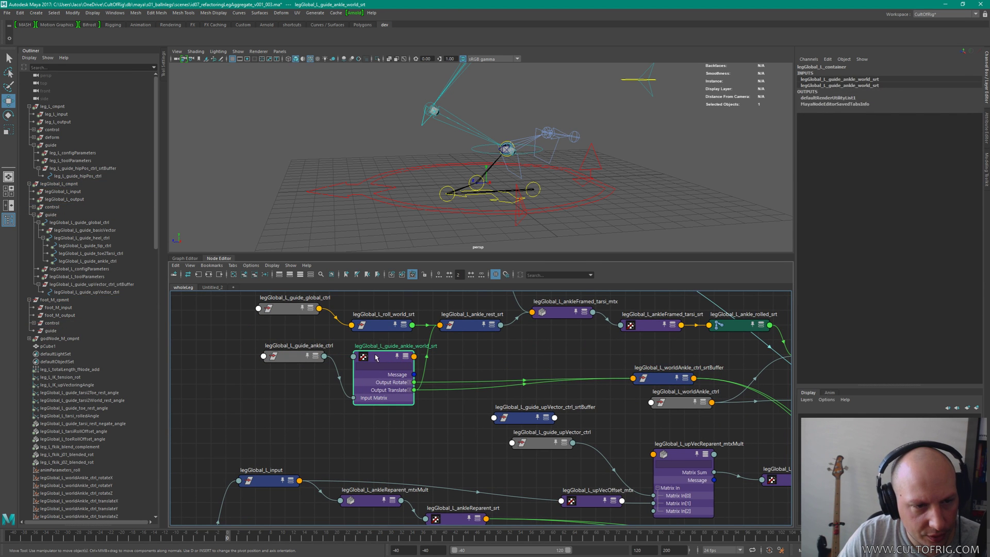
{"action": "key", "text": "1"}
{"action": "left_click", "coordinate": [309, 362]}
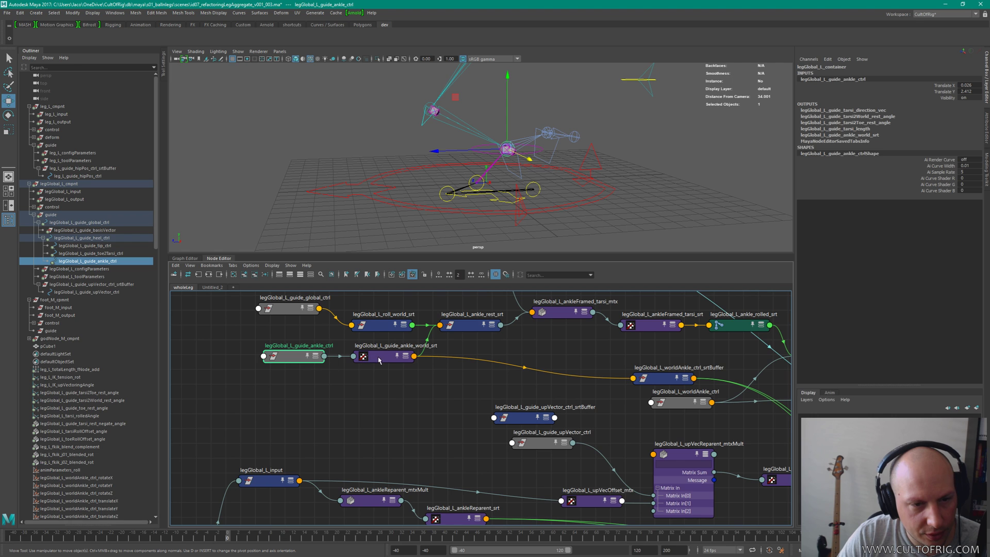
{"action": "left_click_drag", "start_coordinate": [665, 378], "coordinate": [664, 375]}
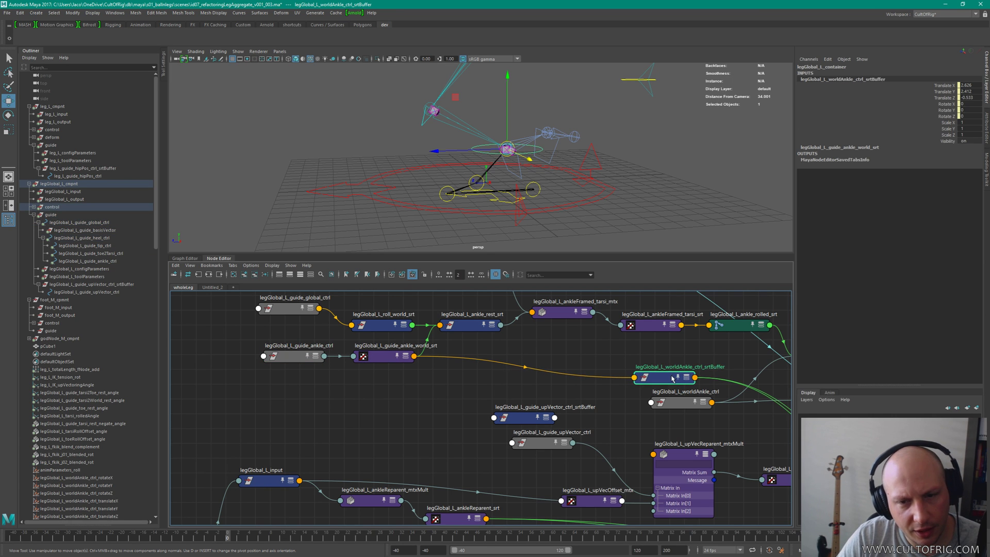
{"action": "left_click_drag", "start_coordinate": [300, 363], "coordinate": [291, 358]}
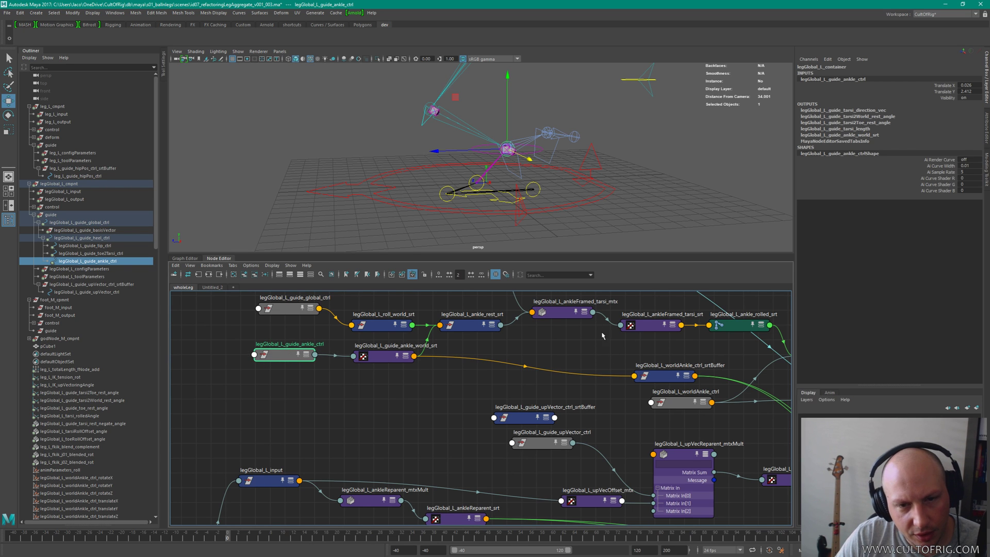
{"action": "middle_click_drag", "start_coordinate": [743, 410], "coordinate": [453, 307], "text": "alt"}
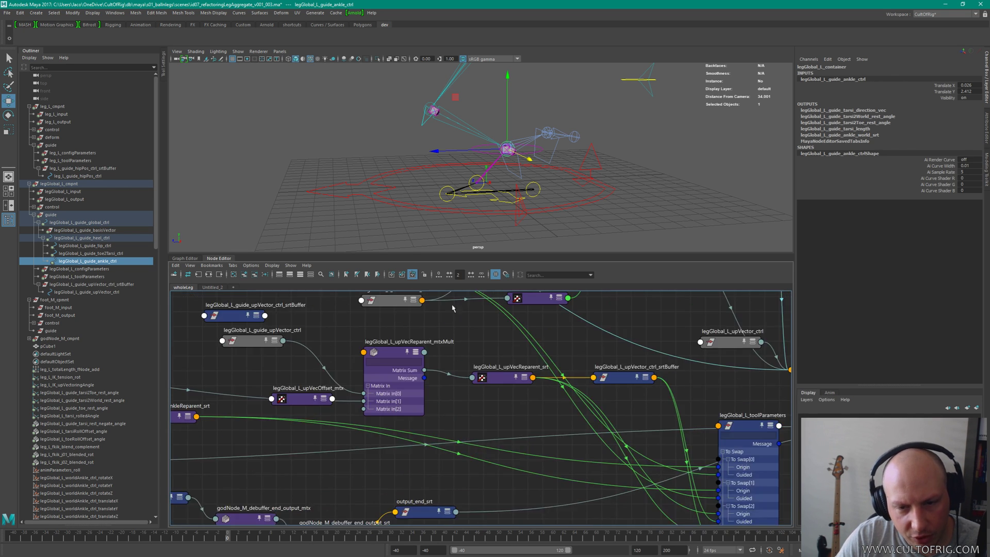
Step: Trace the To Swap connections of legGlobal_L_toolParameters back to the legGlobal_L_ankleReparent_srt node in the node graph
{"action": "middle_click_drag", "start_coordinate": [690, 433], "coordinate": [598, 390], "text": "alt"}
{"action": "mouse_move", "coordinate": [499, 363]}
{"action": "middle_mouse_down", "text": "alt"}
{"action": "mouse_move", "coordinate": [571, 423]}
{"action": "mouse_move", "coordinate": [500, 361]}
{"action": "middle_mouse_up", "text": "alt"}
{"action": "left_click", "coordinate": [506, 356]}
{"action": "scroll", "coordinate": [710, 374], "scroll_direction": "up", "scroll_amount": 5}
{"action": "middle_click_drag", "start_coordinate": [710, 373], "coordinate": [711, 375], "text": "alt"}
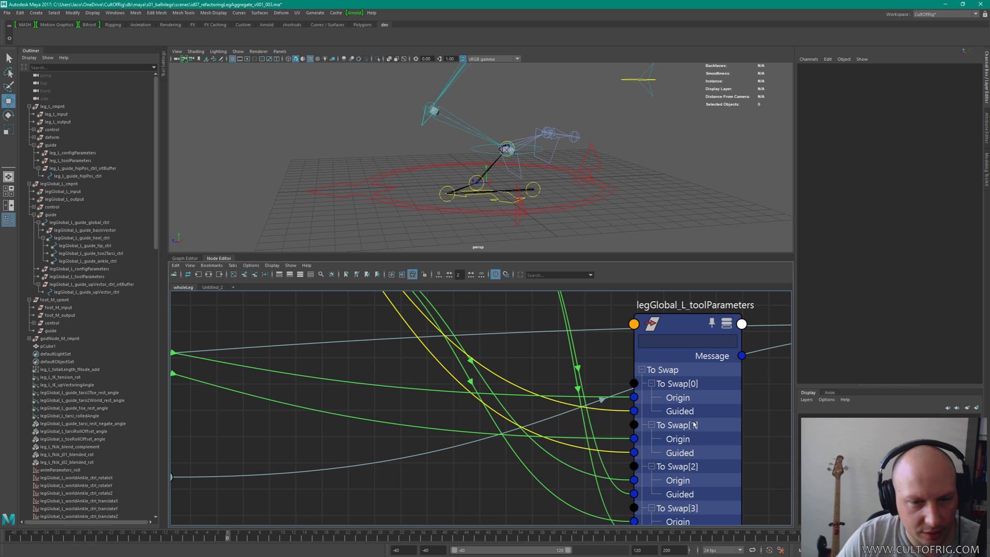
{"action": "left_click", "coordinate": [375, 390]}
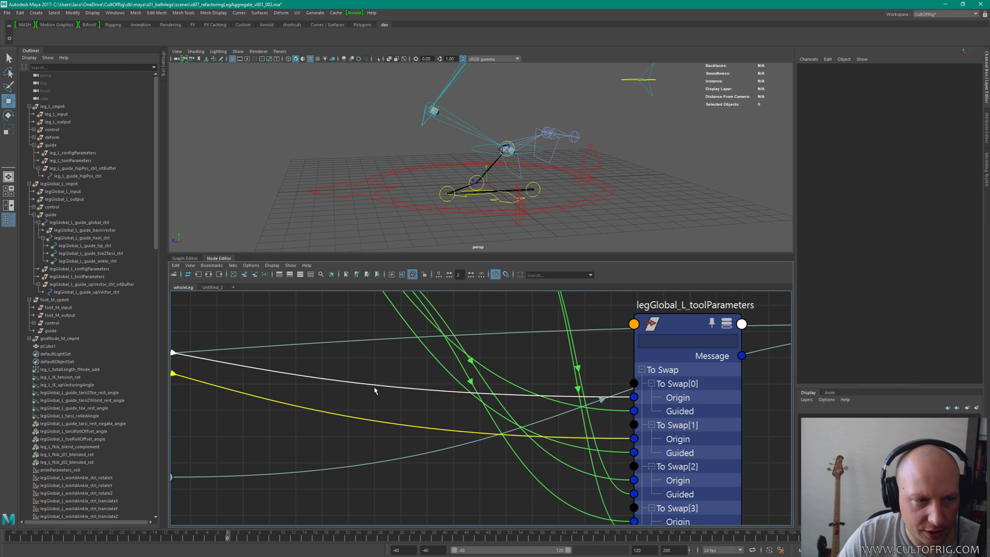
{"action": "middle_click_drag", "start_coordinate": [375, 390], "coordinate": [546, 392], "text": "alt"}
{"action": "middle_click_drag", "start_coordinate": [201, 392], "coordinate": [551, 392], "text": "alt"}
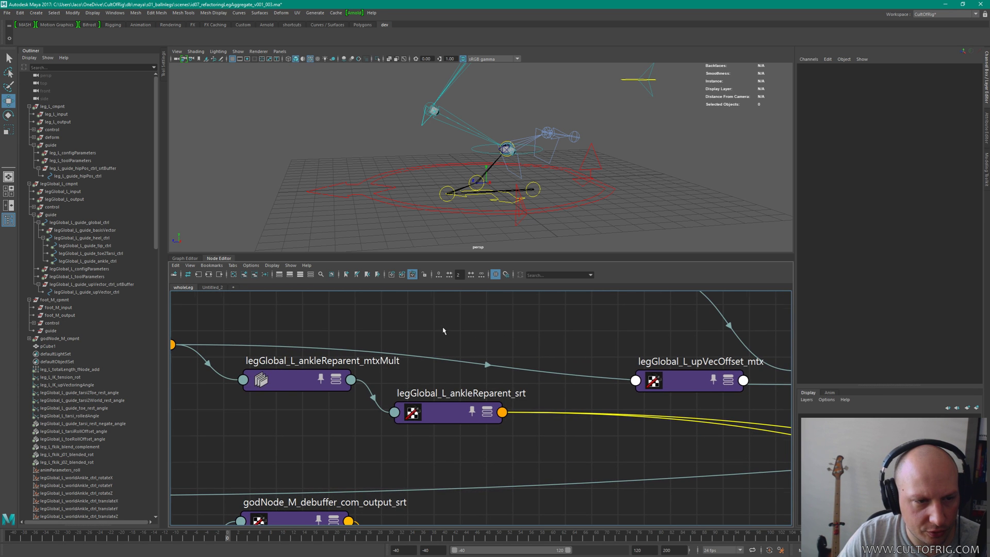
{"action": "middle_click_drag", "start_coordinate": [443, 331], "coordinate": [567, 356], "text": "alt"}
{"action": "scroll", "coordinate": [576, 331], "scroll_direction": "down", "scroll_amount": 3}
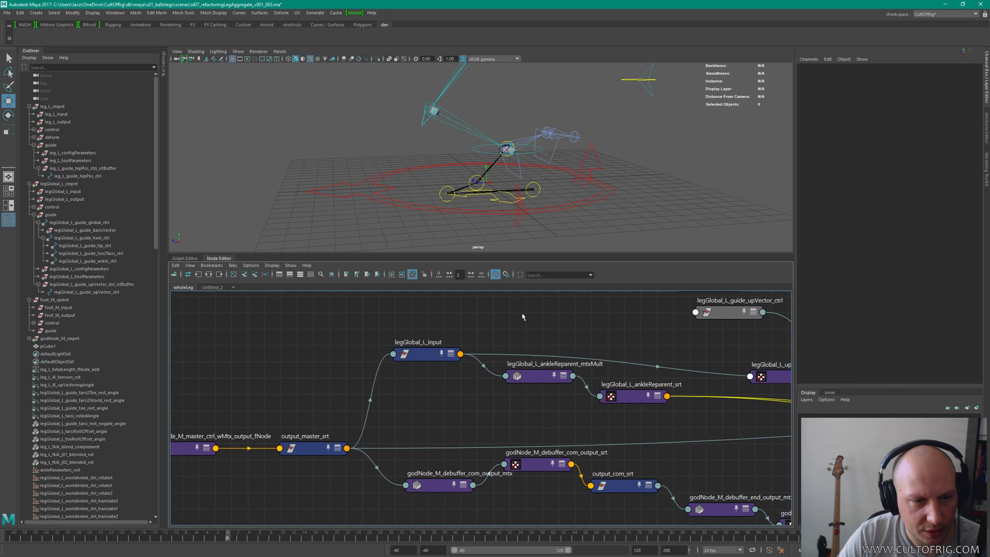
Step: Show the connected attributes of legGlobal_L_ankleReparent_mtxMult and expand its Matrix In entries
{"action": "left_click", "coordinate": [538, 378]}
{"action": "key", "text": "2"}
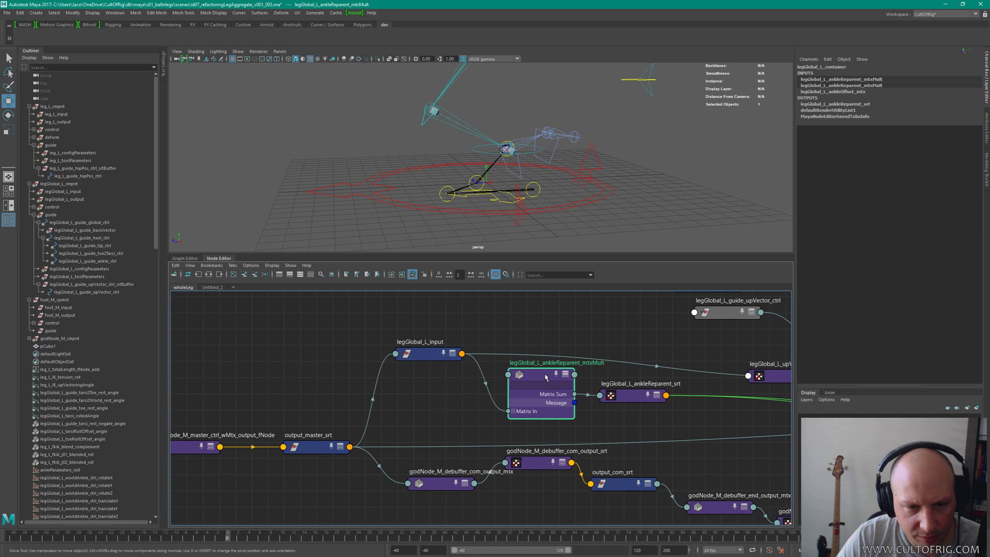
{"action": "left_click", "coordinate": [513, 411]}
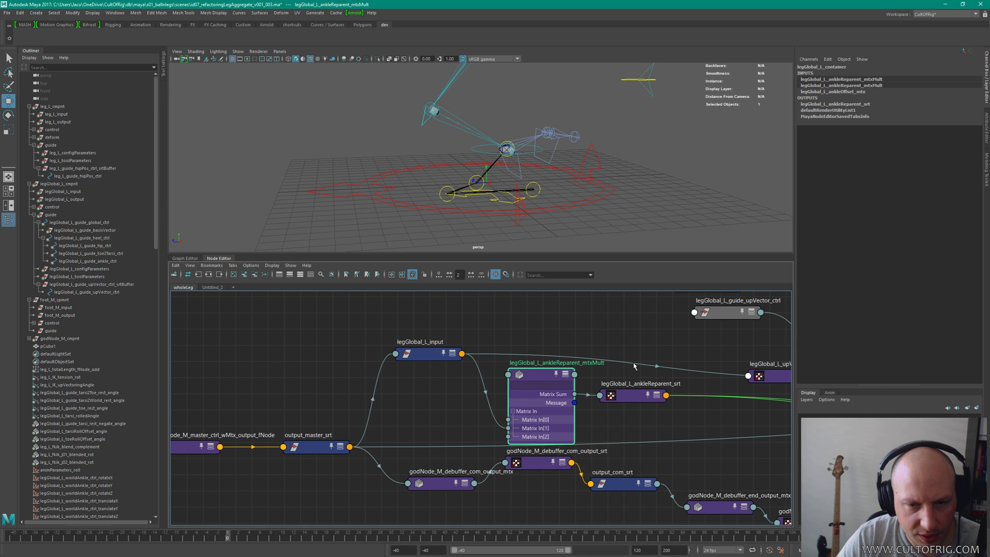
Step: Bring legGlobal_L_ankleOffset_mtx into the graph beside legGlobal_L_ankleReparent_mtxMult and show its detailed attributes
{"action": "scroll", "coordinate": [516, 356], "scroll_direction": "down", "scroll_amount": 6}
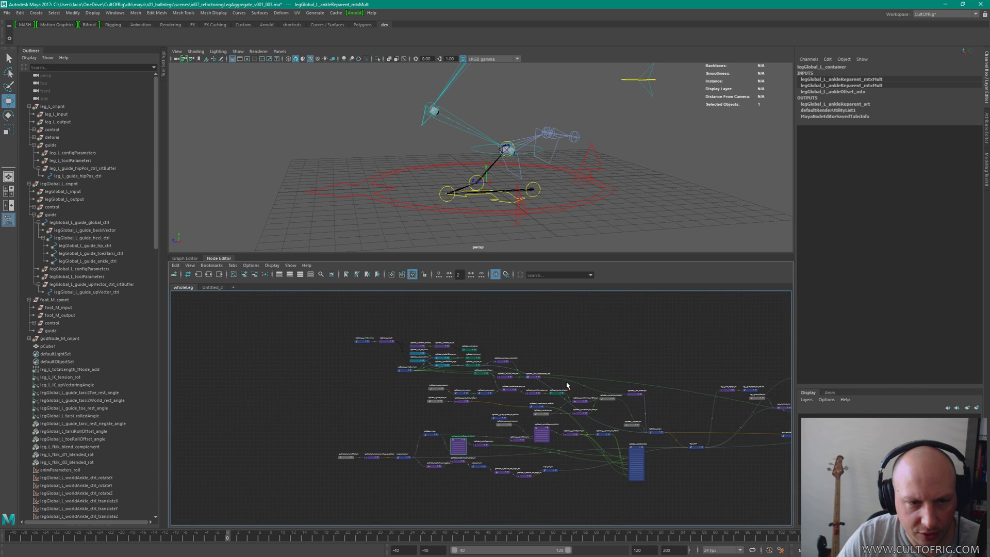
{"action": "scroll", "coordinate": [635, 350], "scroll_direction": "down", "scroll_amount": 2}
{"action": "left_click_drag", "start_coordinate": [479, 318], "coordinate": [777, 437]}
{"action": "scroll", "coordinate": [621, 415], "scroll_direction": "up", "scroll_amount": 5}
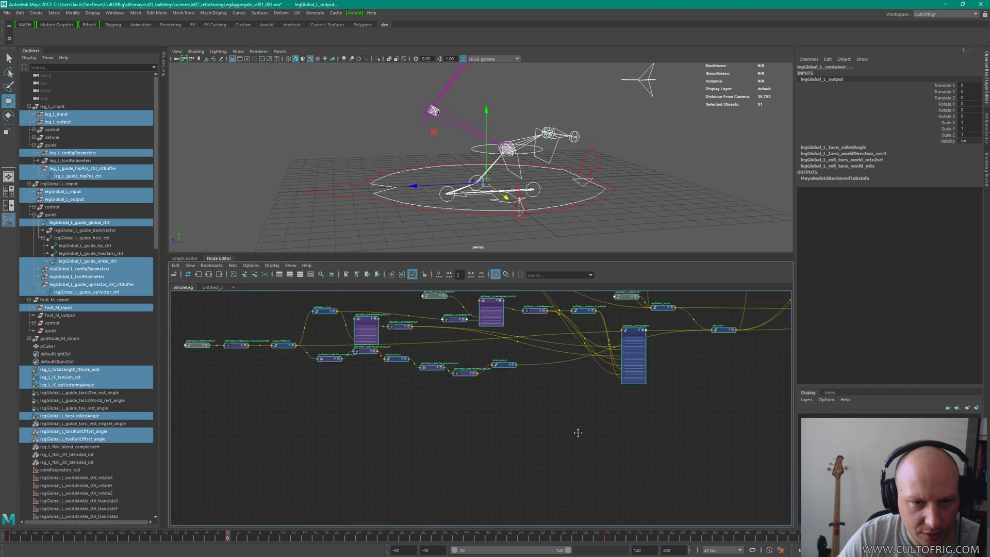
{"action": "scroll", "coordinate": [556, 405], "scroll_direction": "up", "scroll_amount": 5}
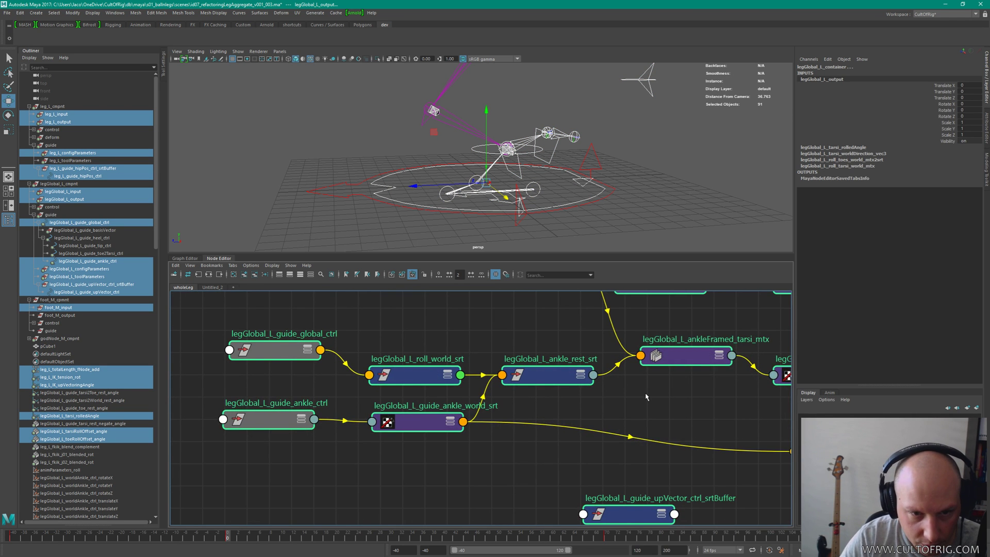
{"action": "middle_click_drag", "start_coordinate": [541, 523], "coordinate": [583, 290], "text": "alt"}
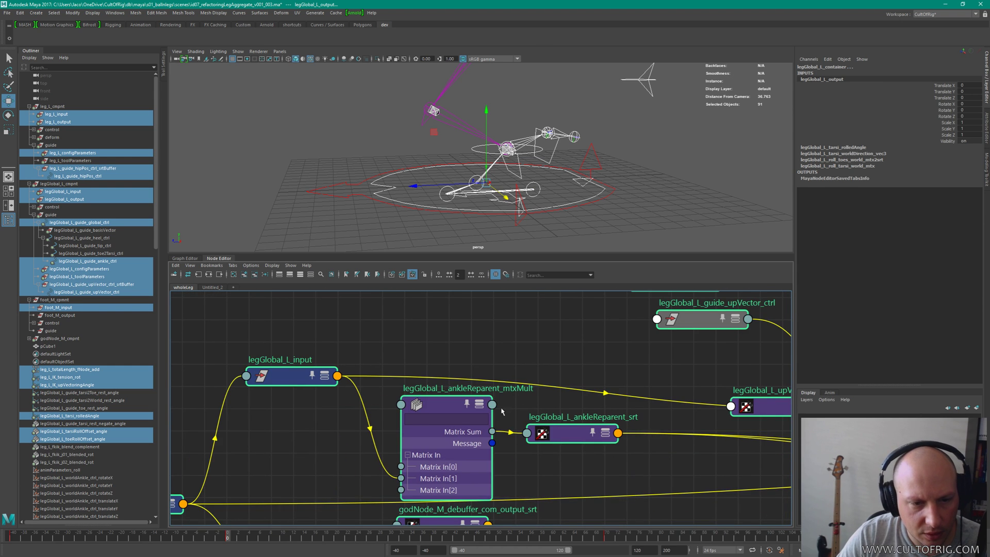
{"action": "left_click", "coordinate": [456, 461]}
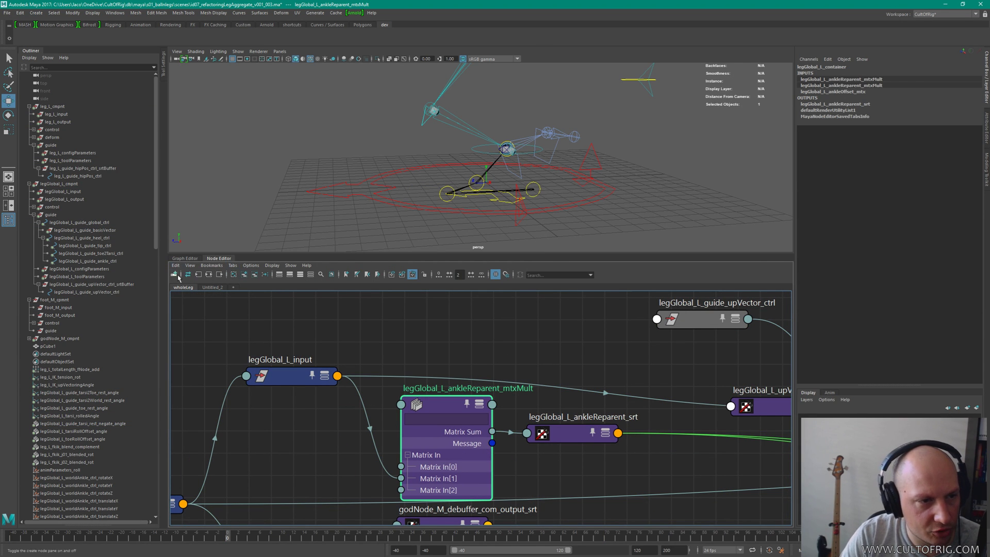
{"action": "key", "text": "a"}
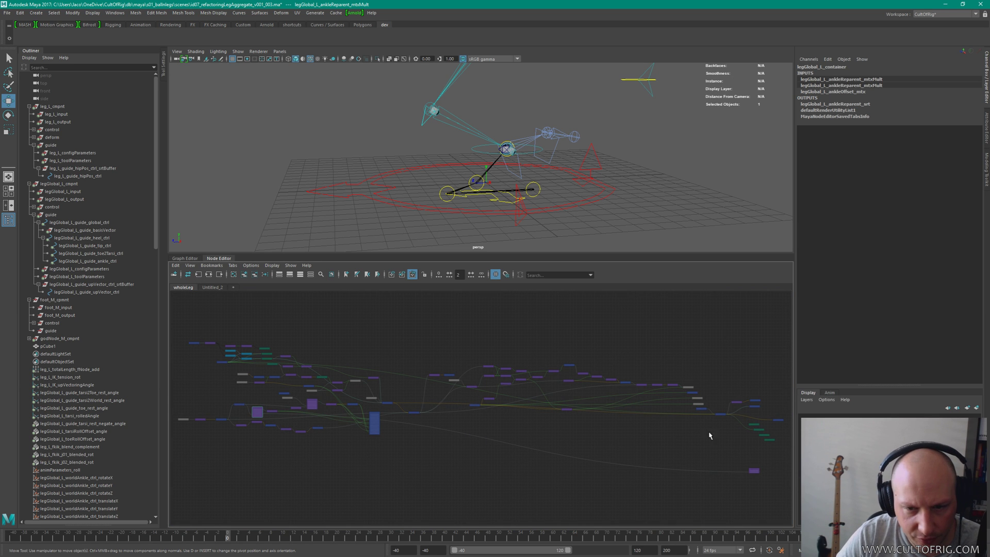
{"action": "left_click_drag", "start_coordinate": [754, 471], "coordinate": [242, 414]}
{"action": "right_click_drag", "start_coordinate": [242, 415], "coordinate": [562, 409], "text": "alt"}
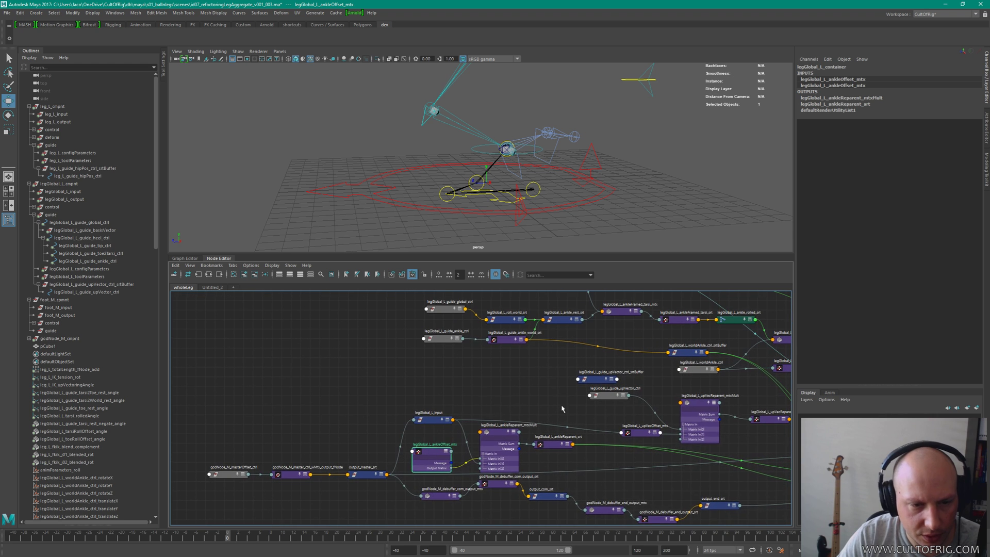
{"action": "left_click_drag", "start_coordinate": [428, 452], "coordinate": [433, 444]}
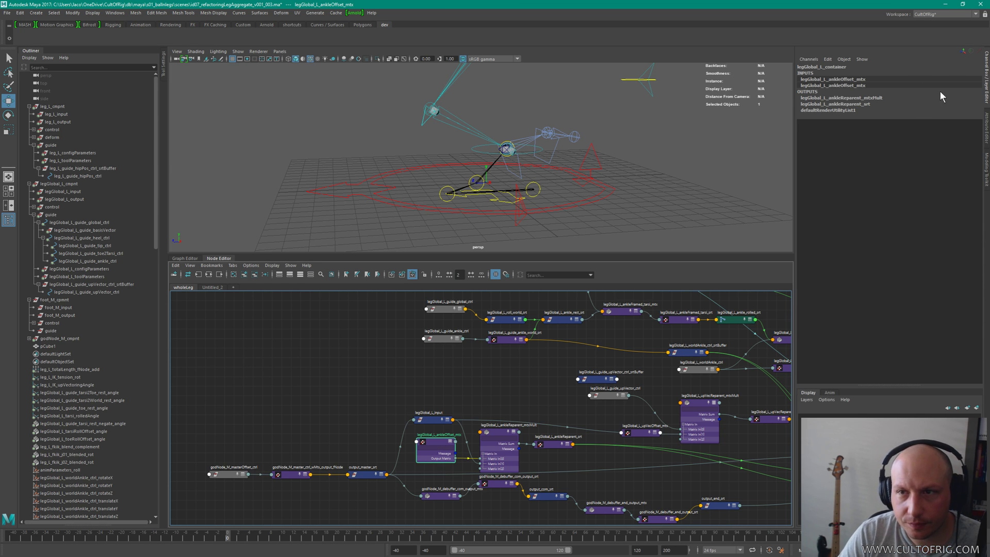
{"action": "left_click", "coordinate": [986, 128]}
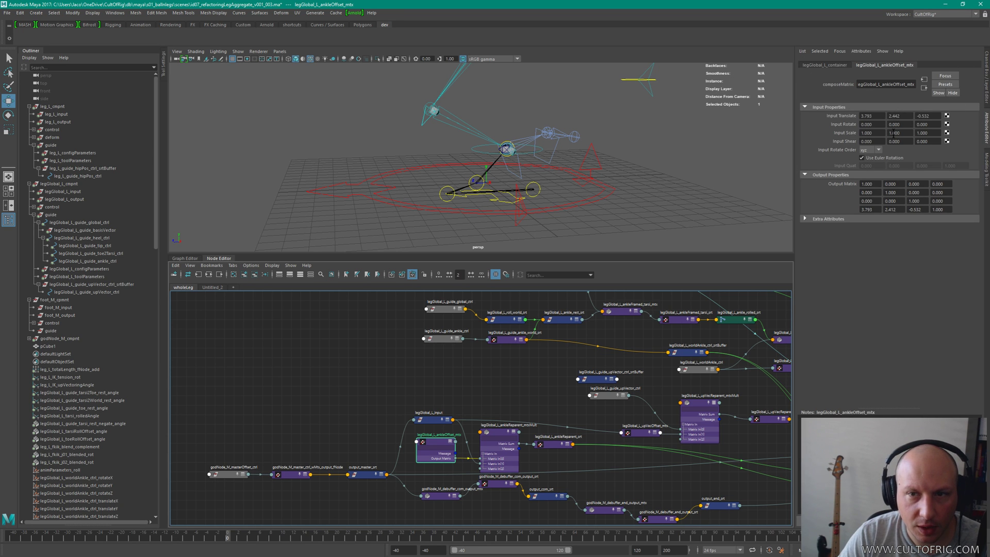
Step: Delete the legGlobal_L_upVecOffset_mtx node feeding the up-vector reparent setup
{"action": "middle_click_drag", "start_coordinate": [568, 396], "coordinate": [444, 384]}
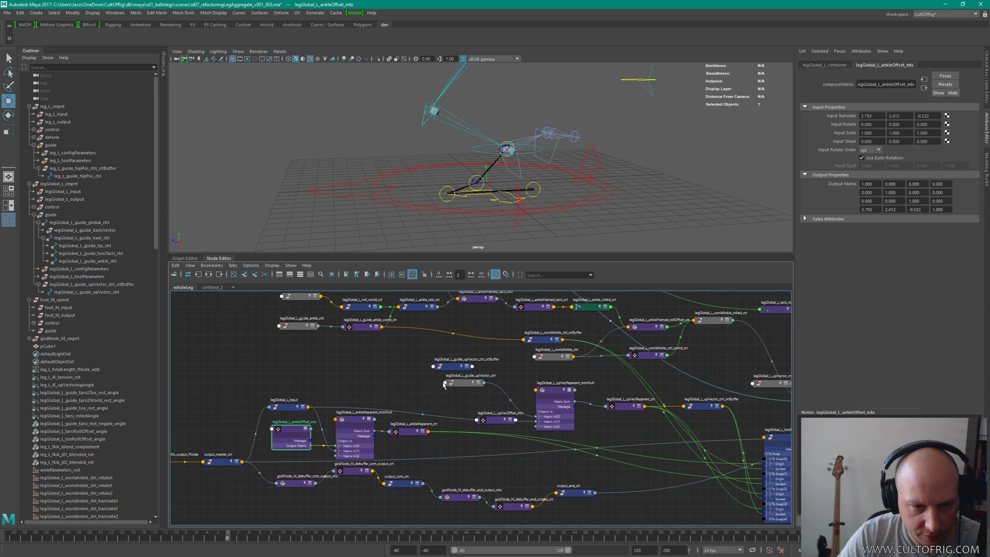
{"action": "scroll", "coordinate": [469, 405], "scroll_direction": "up", "scroll_amount": 2}
{"action": "left_click", "coordinate": [505, 390]}
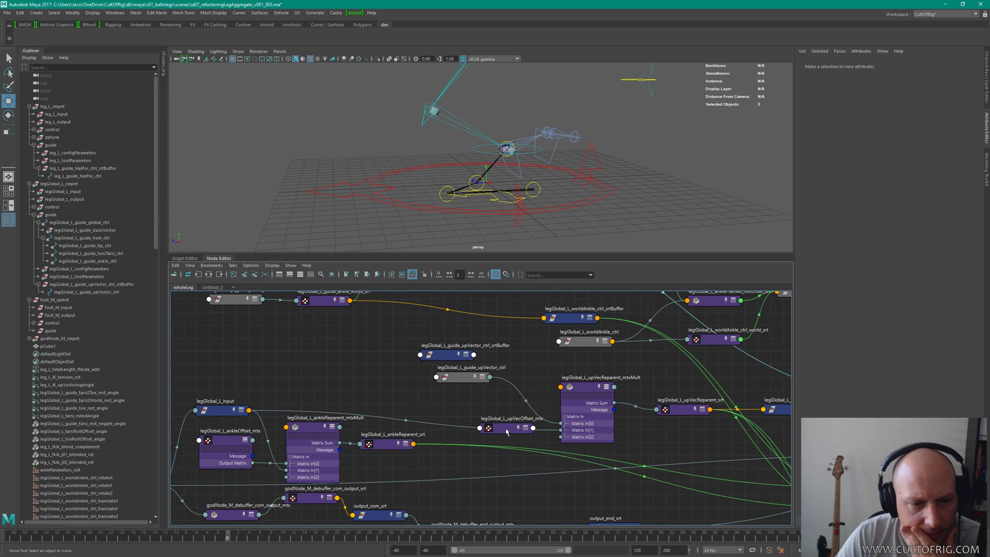
{"action": "left_click_drag", "start_coordinate": [506, 432], "coordinate": [490, 412]}
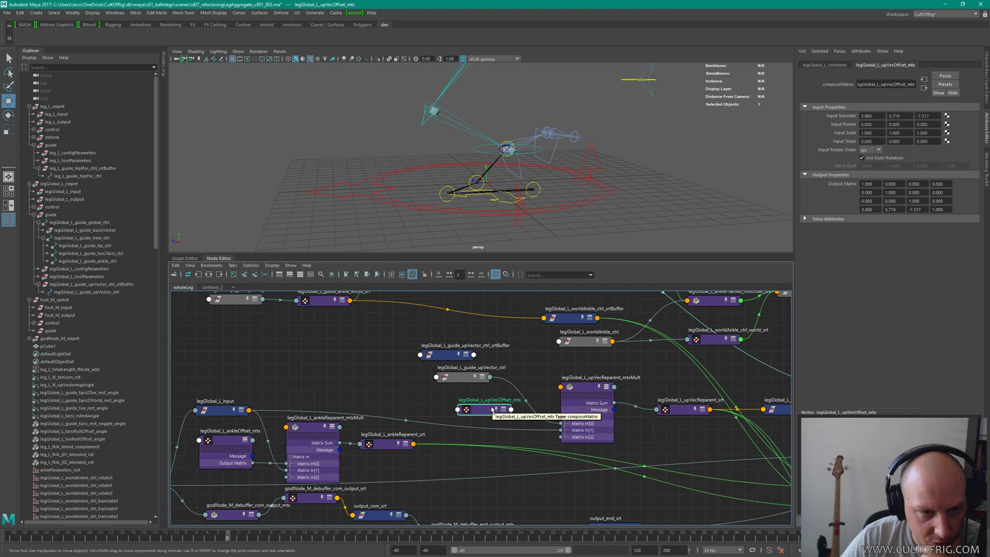
{"action": "key", "text": "Delete"}
{"action": "scroll", "coordinate": [512, 368], "scroll_direction": "down", "scroll_amount": 3}
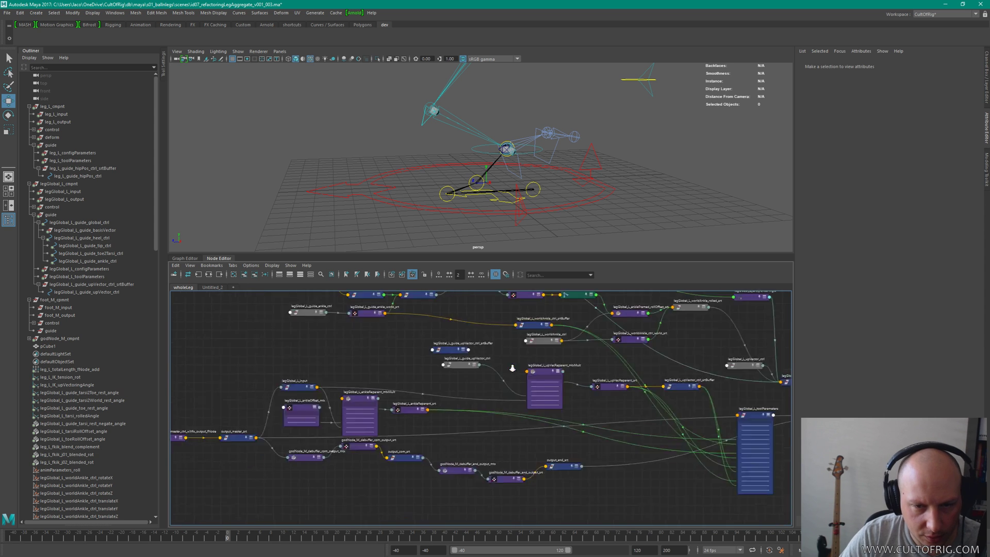
Step: Move legGlobal_L_guide_upVector_ctrl and its srtBuffer close to the inputs of legGlobal_L_upVecReparent_mtxMult
{"action": "scroll", "coordinate": [512, 368], "scroll_direction": "down", "scroll_amount": 2}
{"action": "scroll", "coordinate": [622, 397], "scroll_direction": "up", "scroll_amount": 4}
{"action": "left_click", "coordinate": [622, 397]}
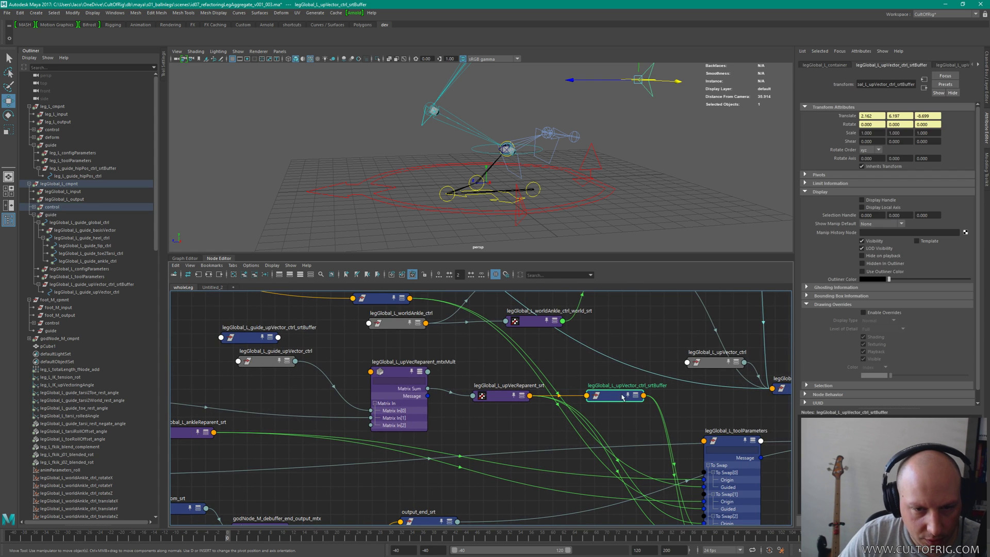
{"action": "scroll", "coordinate": [575, 371], "scroll_direction": "down", "scroll_amount": 3}
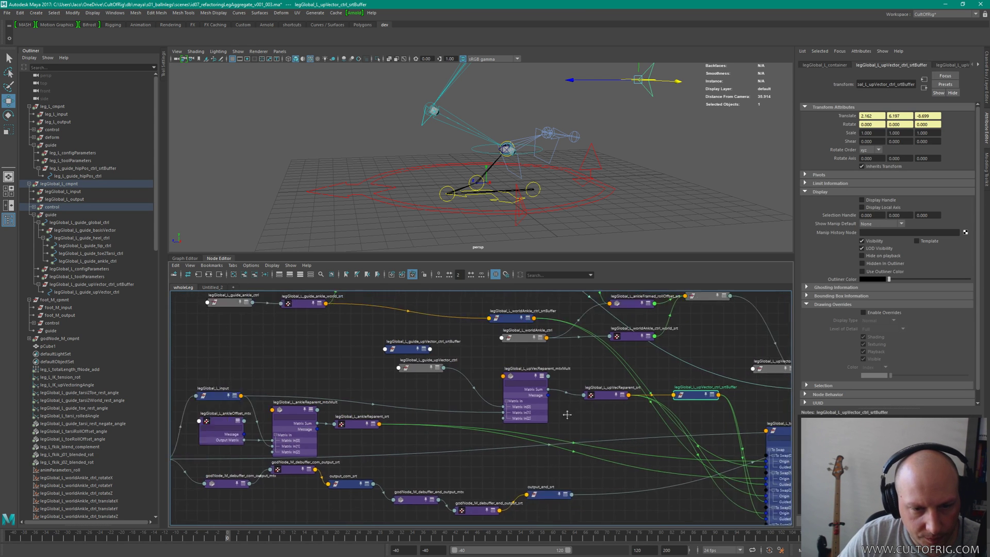
{"action": "left_click", "coordinate": [453, 384]}
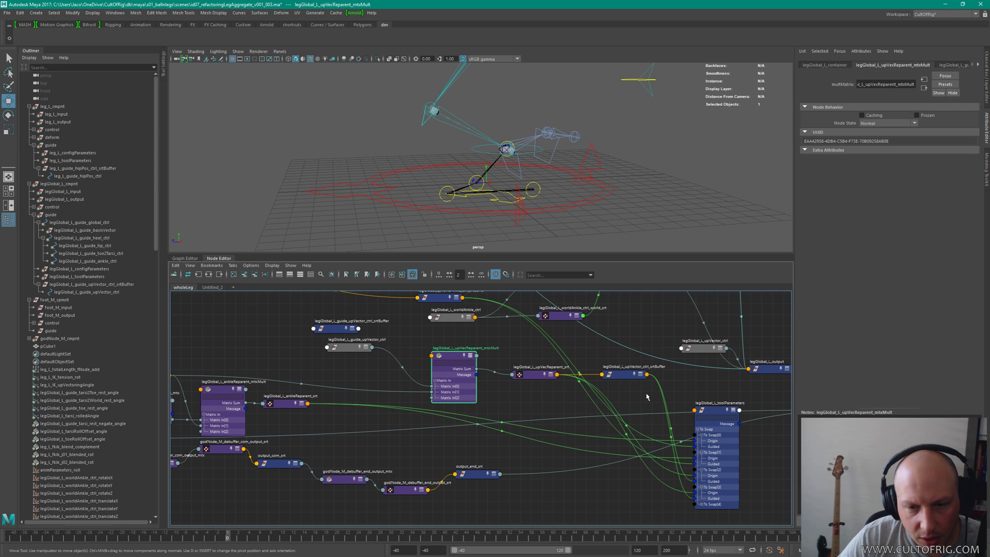
{"action": "key", "text": "f"}
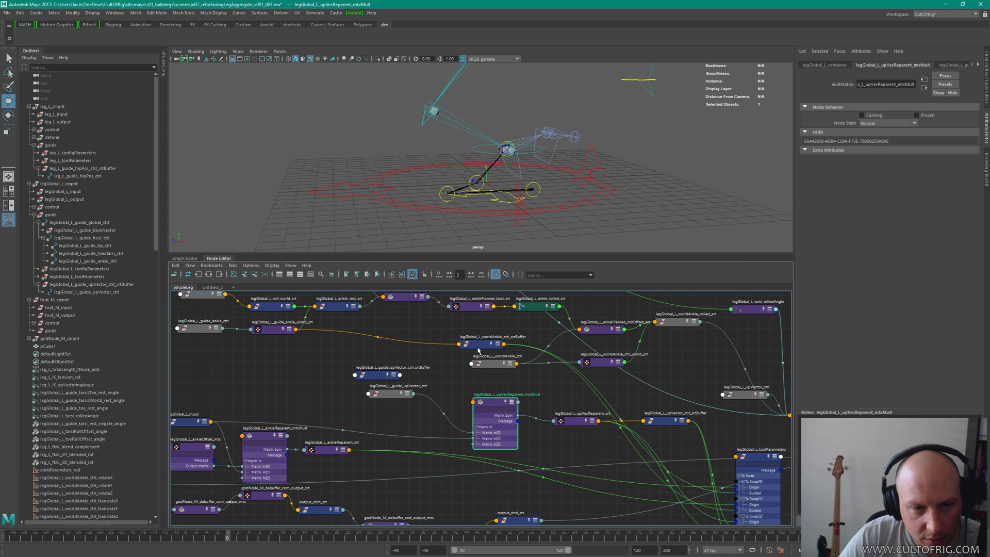
{"action": "left_click", "coordinate": [487, 339]}
{"action": "left_click", "coordinate": [492, 364], "text": "shift"}
{"action": "mouse_move", "coordinate": [492, 364]}
{"action": "left_mouse_down"}
{"action": "mouse_move", "coordinate": [478, 352]}
{"action": "mouse_move", "coordinate": [486, 365]}
{"action": "left_mouse_up"}
{"action": "mouse_move", "coordinate": [415, 399]}
{"action": "left_mouse_down"}
{"action": "mouse_move", "coordinate": [377, 375]}
{"action": "mouse_move", "coordinate": [402, 400]}
{"action": "left_mouse_up"}
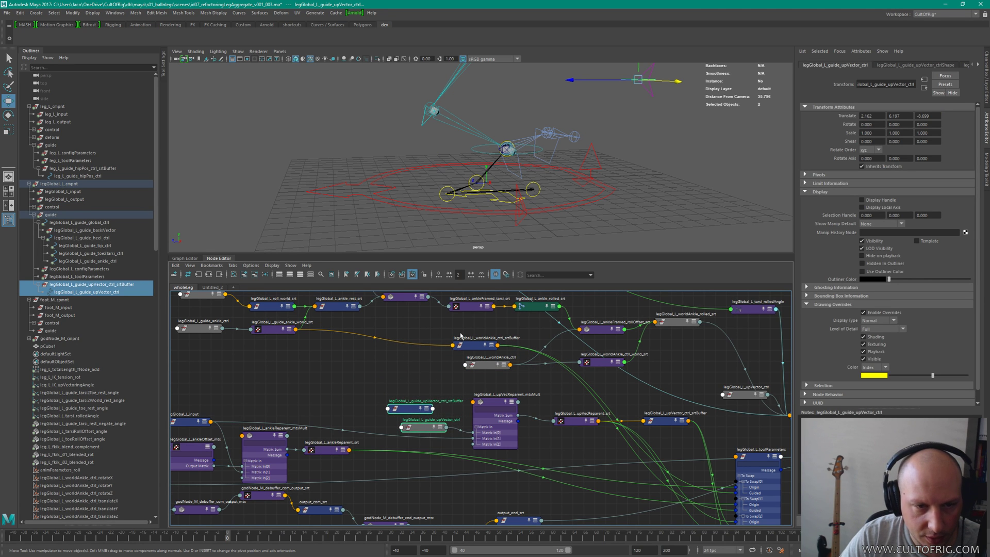
Step: Move legGlobal_L_worldAnkle_ctrl and its srtBuffer together below legGlobal_L_upVecReparent_mtxMult in the graph
{"action": "left_click", "coordinate": [479, 344]}
{"action": "left_click", "coordinate": [473, 364], "text": "shift"}
{"action": "left_click_drag", "start_coordinate": [472, 365], "coordinate": [481, 492]}
{"action": "middle_click_drag", "start_coordinate": [481, 491], "coordinate": [448, 359], "text": "alt"}
{"action": "middle_click_drag", "start_coordinate": [380, 318], "coordinate": [412, 383], "text": "alt"}
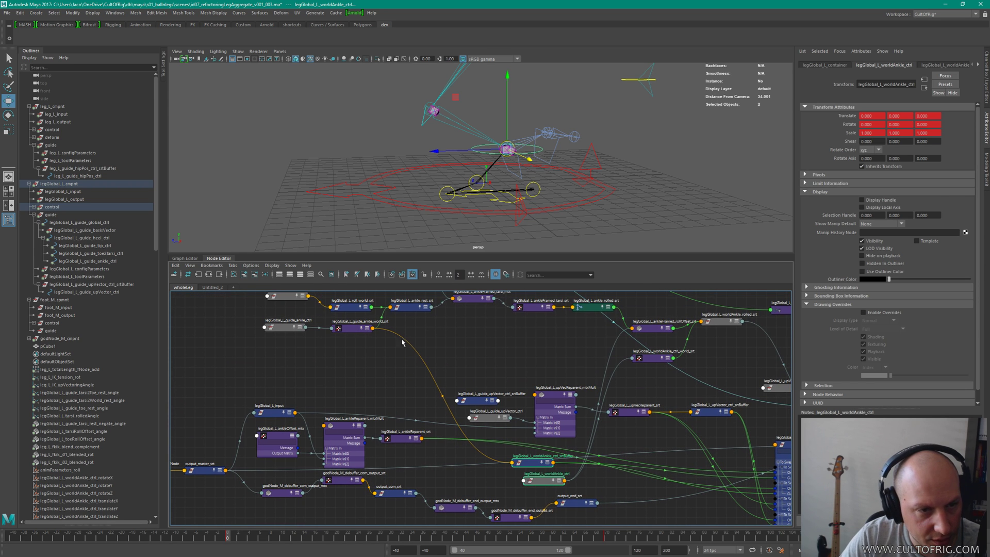
Step: Show the connected attributes of legGlobal_L_worldAnkle_ctrl_srtBuffer and arrange it with legGlobal_L_worldAnkle_ctrl beneath it, checking its connections
{"action": "left_click", "coordinate": [357, 330]}
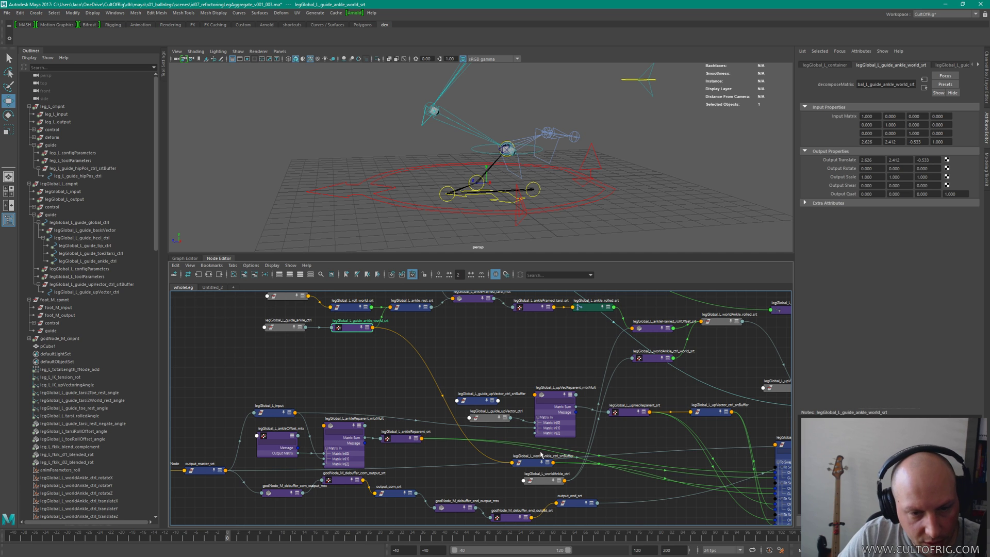
{"action": "middle_click_drag", "start_coordinate": [582, 454], "coordinate": [517, 420], "text": "alt"}
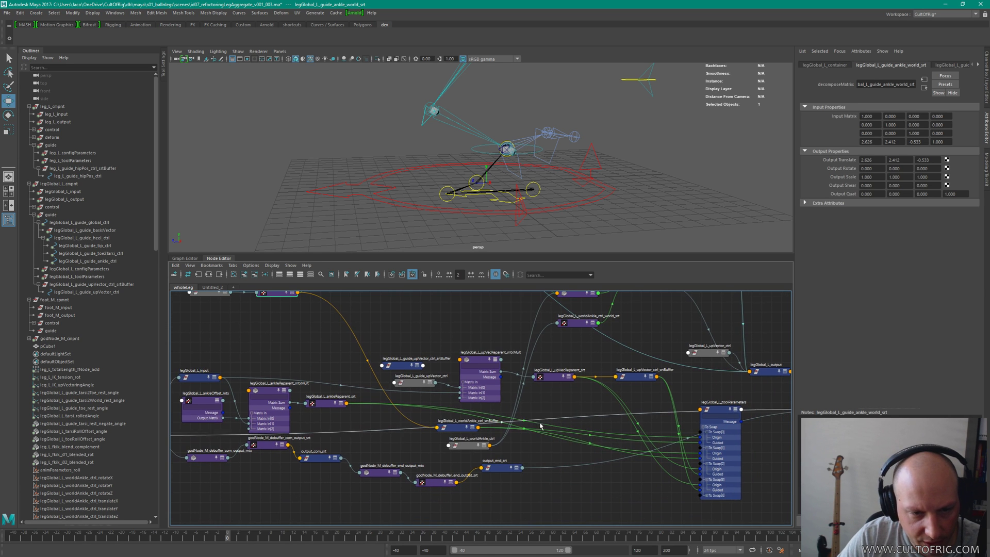
{"action": "left_click_drag", "start_coordinate": [481, 431], "coordinate": [463, 454]}
{"action": "right_click_drag", "start_coordinate": [464, 453], "coordinate": [594, 429], "text": "alt"}
{"action": "middle_click_drag", "start_coordinate": [594, 429], "coordinate": [537, 420], "text": "alt"}
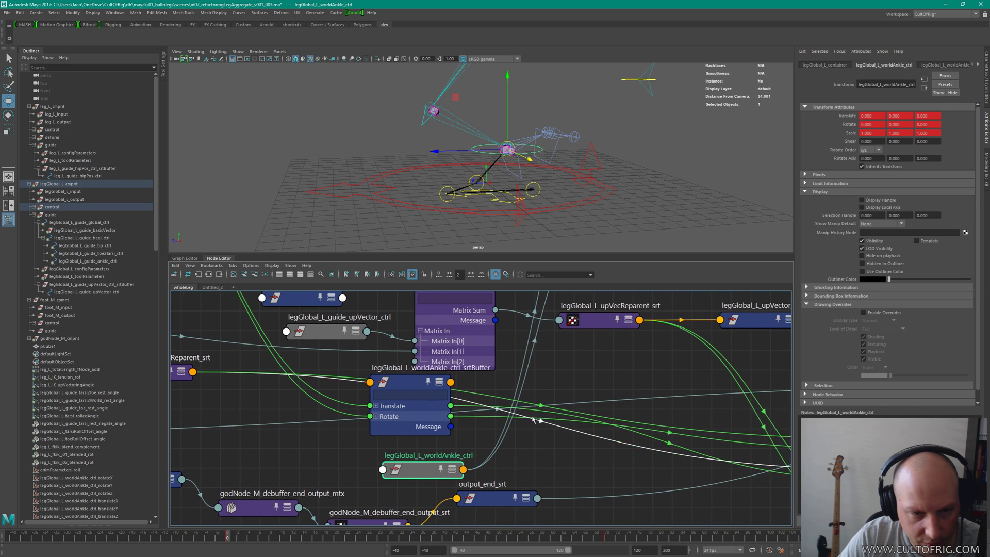
{"action": "left_click_drag", "start_coordinate": [419, 382], "coordinate": [408, 394]}
{"action": "right_click_drag", "start_coordinate": [506, 405], "coordinate": [532, 371], "text": "alt"}
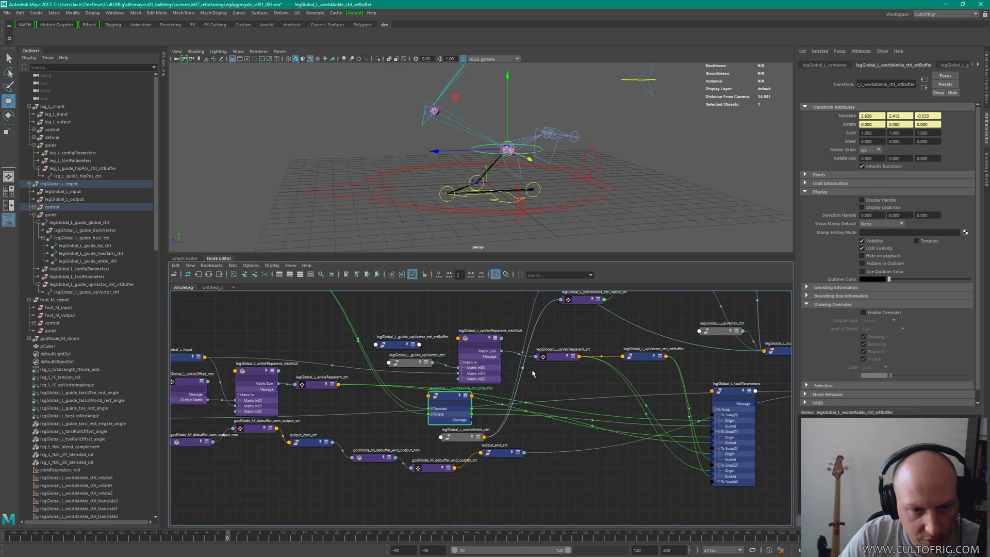
{"action": "middle_click_drag", "start_coordinate": [544, 414], "coordinate": [502, 411], "text": "alt"}
{"action": "right_click_drag", "start_coordinate": [502, 411], "coordinate": [550, 426], "text": "alt"}
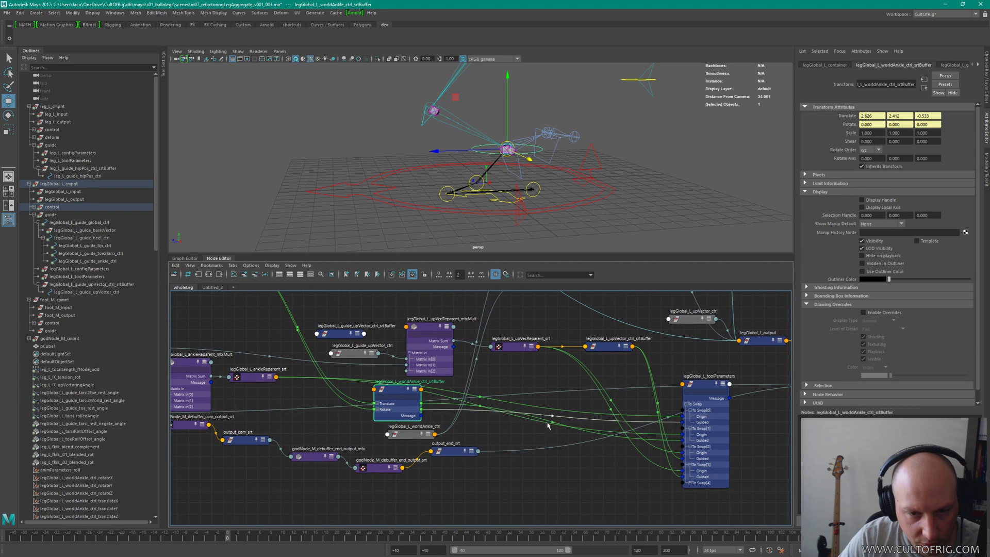
{"action": "left_click", "coordinate": [440, 416]}
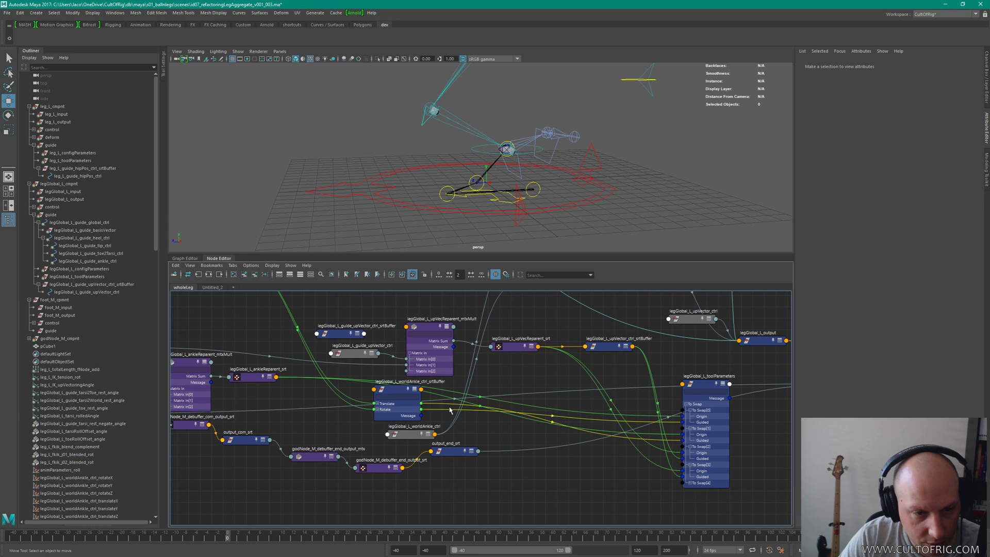
{"action": "left_click_drag", "start_coordinate": [591, 406], "coordinate": [601, 436]}
Step: Connect the Output Rotate and Output Translate of legGlobal_L_ankleReparent_srt to Rotate and Translate of legGlobal_L_worldAnkle_ctrl_srtBuffer
{"action": "middle_click_drag", "start_coordinate": [601, 435], "coordinate": [744, 424], "text": "alt"}
{"action": "left_click", "coordinate": [396, 365]}
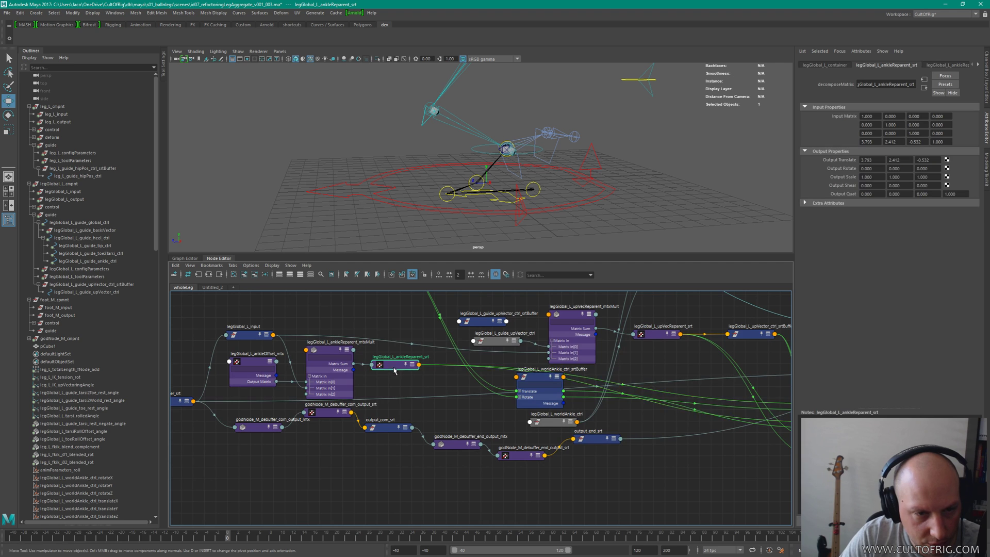
{"action": "left_click_drag", "start_coordinate": [396, 364], "coordinate": [394, 357]}
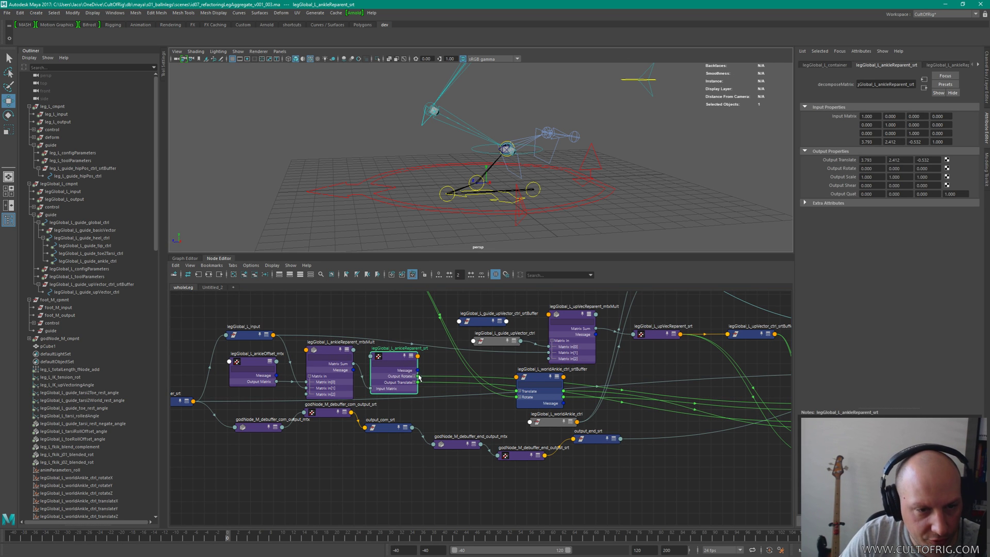
{"action": "left_click_drag", "start_coordinate": [418, 376], "coordinate": [516, 397]}
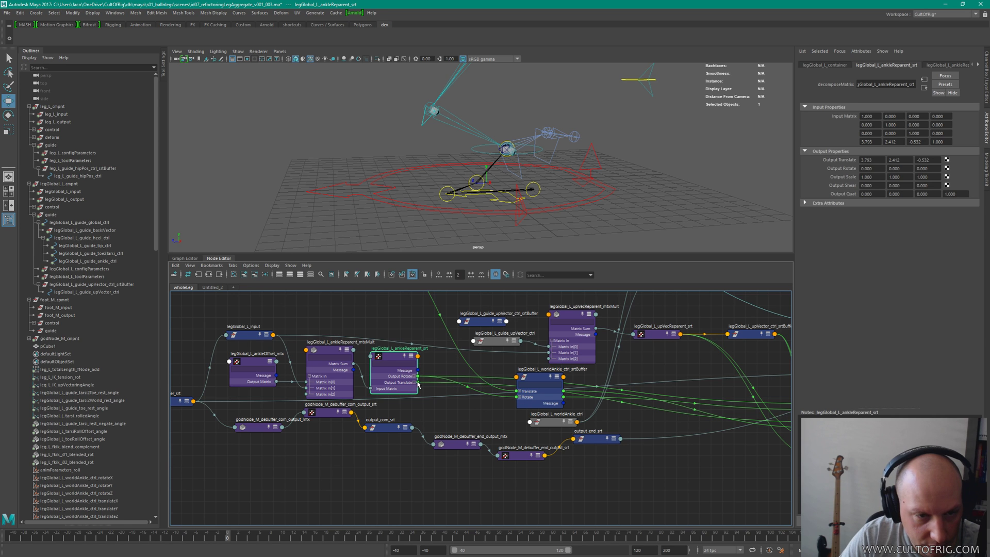
{"action": "left_click_drag", "start_coordinate": [418, 382], "coordinate": [516, 391]}
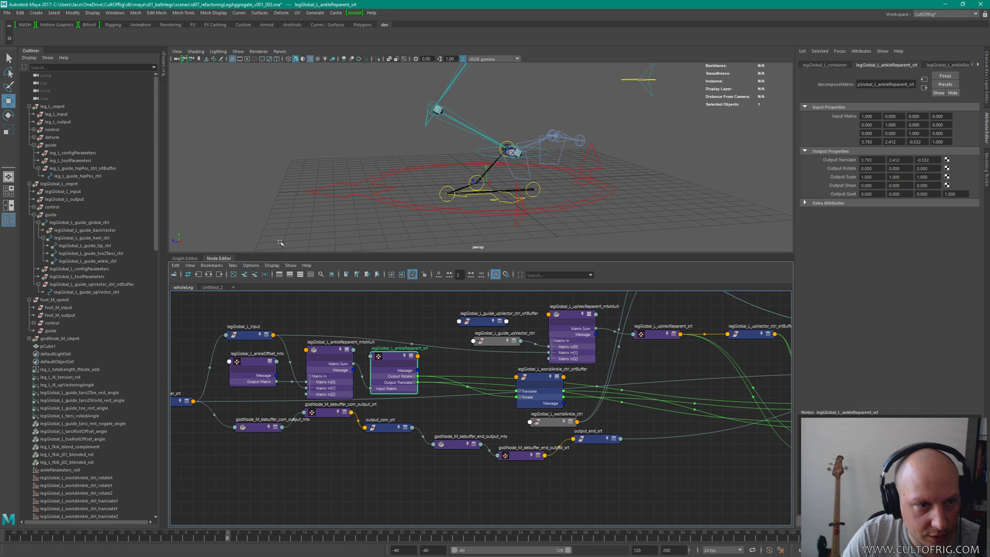
Step: Try moving legGlobal_L_guide_global_ctrl along its X axis to test the rig, and undo the move
{"action": "left_click_drag", "start_coordinate": [231, 531], "coordinate": [308, 496]}
{"action": "key", "text": "ctrl+z"}
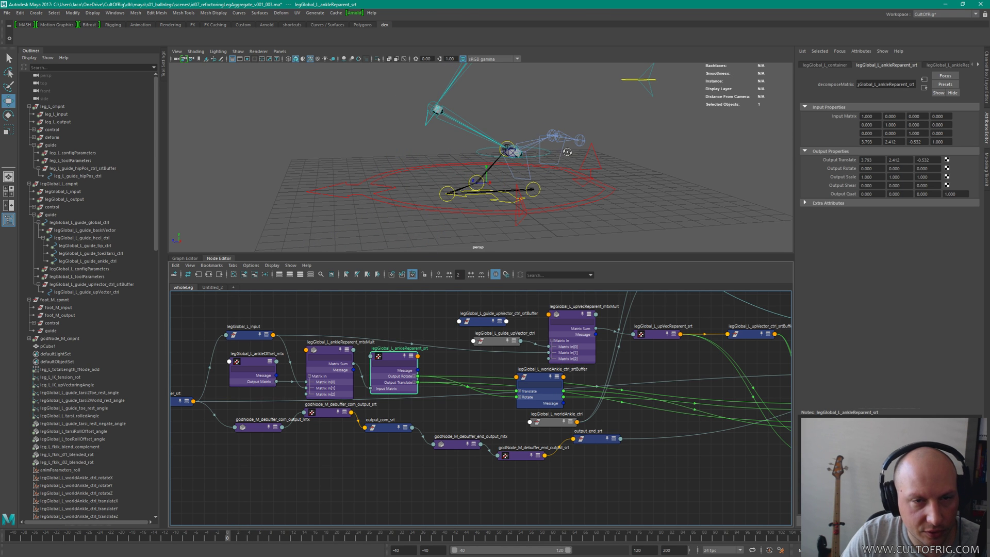
{"action": "left_click_drag", "start_coordinate": [564, 152], "coordinate": [578, 135], "text": "alt"}
{"action": "left_click", "coordinate": [623, 139]}
{"action": "key", "text": "ctrl+z"}
{"action": "left_click", "coordinate": [595, 181]}
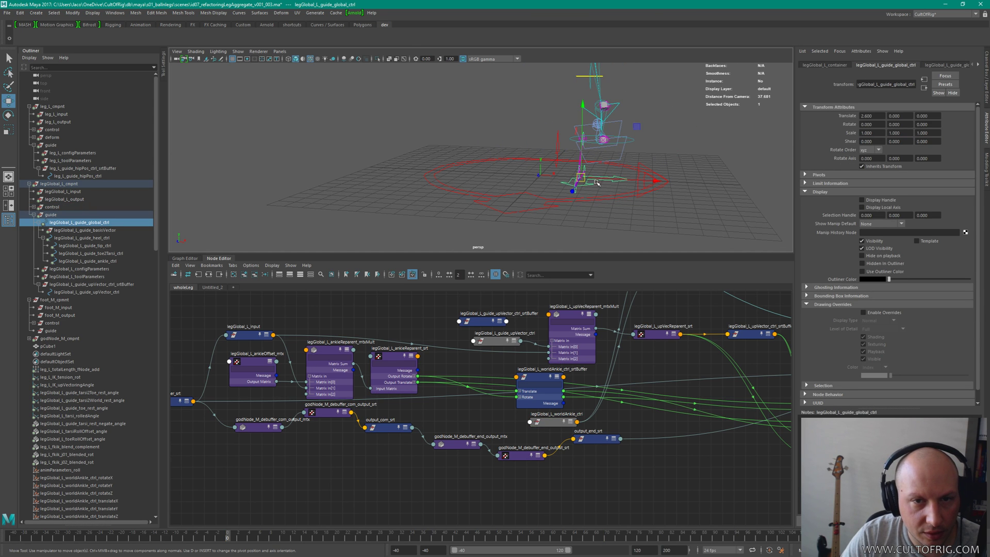
{"action": "left_click_drag", "start_coordinate": [579, 176], "coordinate": [680, 173]}
{"action": "key", "text": "ctrl+z"}
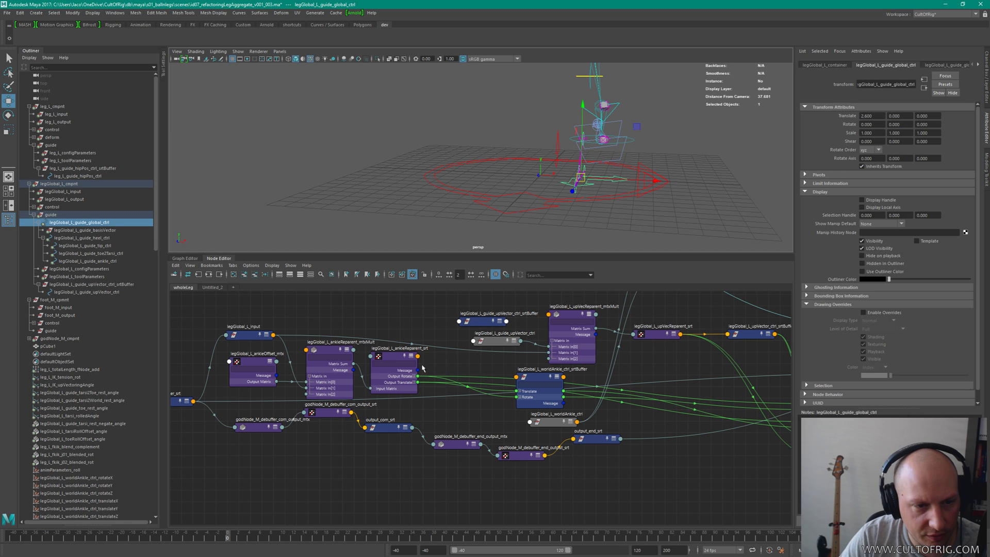
Step: Try lowering the Input Translate Y of legGlobal_L_ankleOffset_mtx to test its effect on the ankle
{"action": "left_click", "coordinate": [254, 354]}
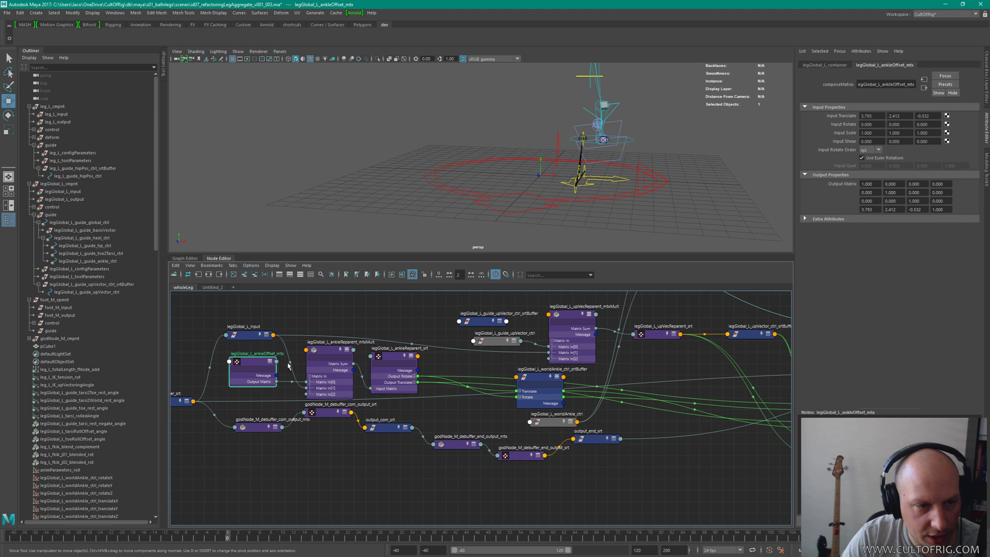
{"action": "left_click_drag", "start_coordinate": [941, 113], "coordinate": [884, 117], "text": "ctrl"}
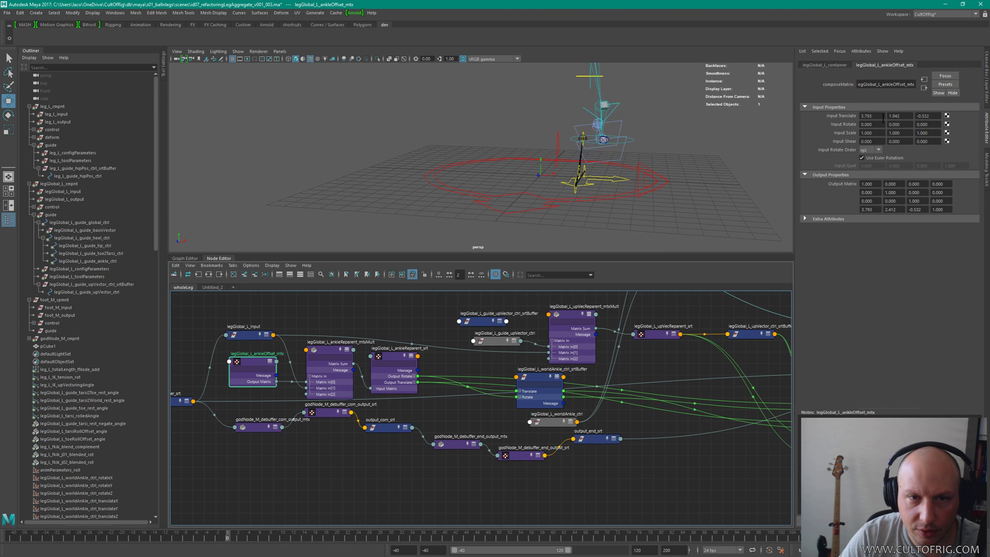
{"action": "middle_click_drag", "start_coordinate": [275, 347], "coordinate": [388, 382], "text": "alt"}
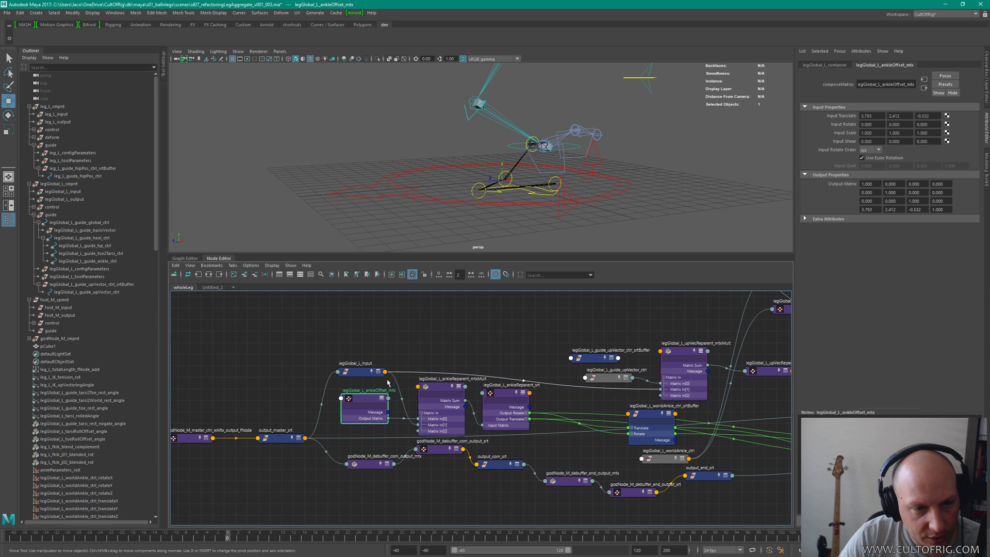
Step: Select legGlobal_L_guide_ankle_ctrl, locate it in the node graph and show its connected attributes
{"action": "left_click", "coordinate": [541, 138]}
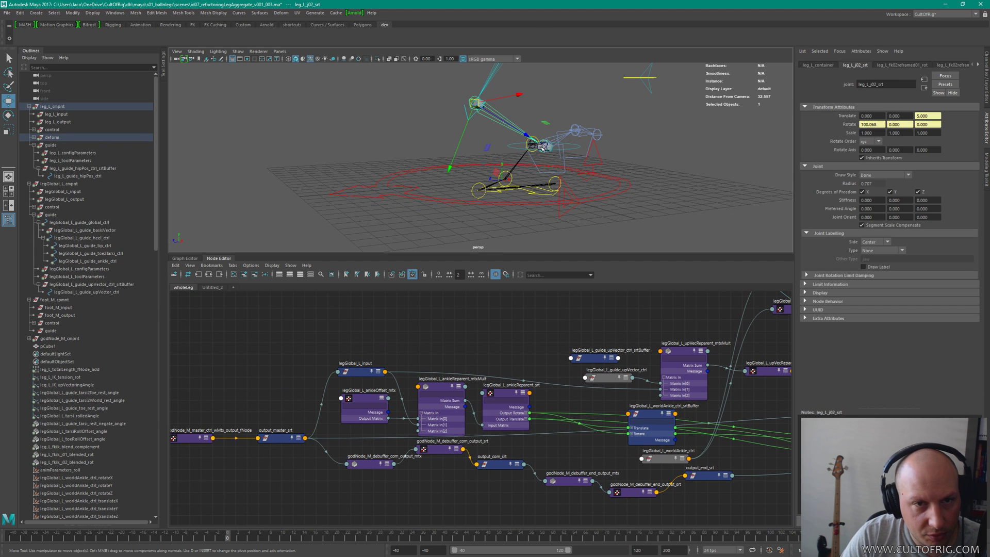
{"action": "left_click", "coordinate": [563, 102]}
{"action": "left_click", "coordinate": [535, 141]}
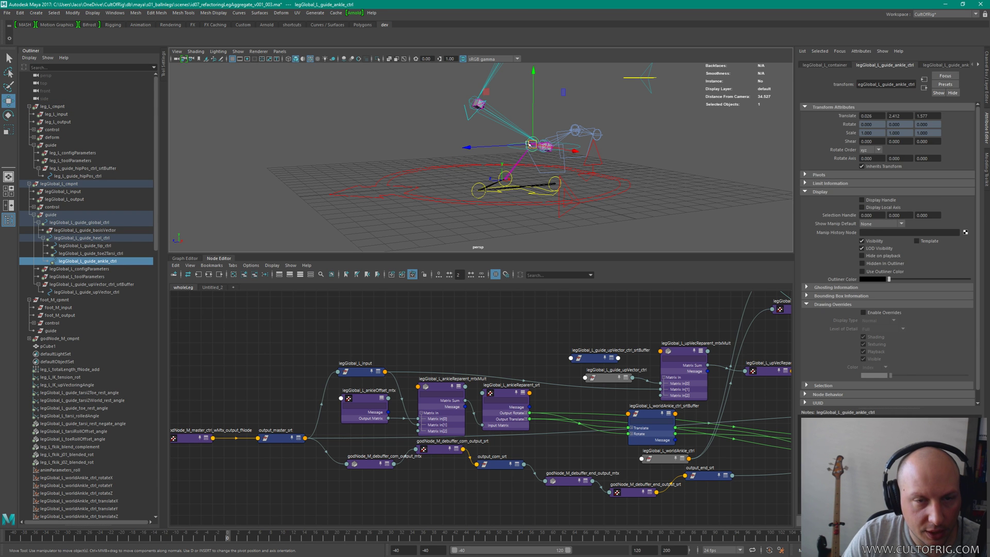
{"action": "scroll", "coordinate": [503, 330], "scroll_direction": "down", "scroll_amount": 5}
{"action": "middle_click_drag", "start_coordinate": [503, 330], "coordinate": [530, 372], "text": "alt"}
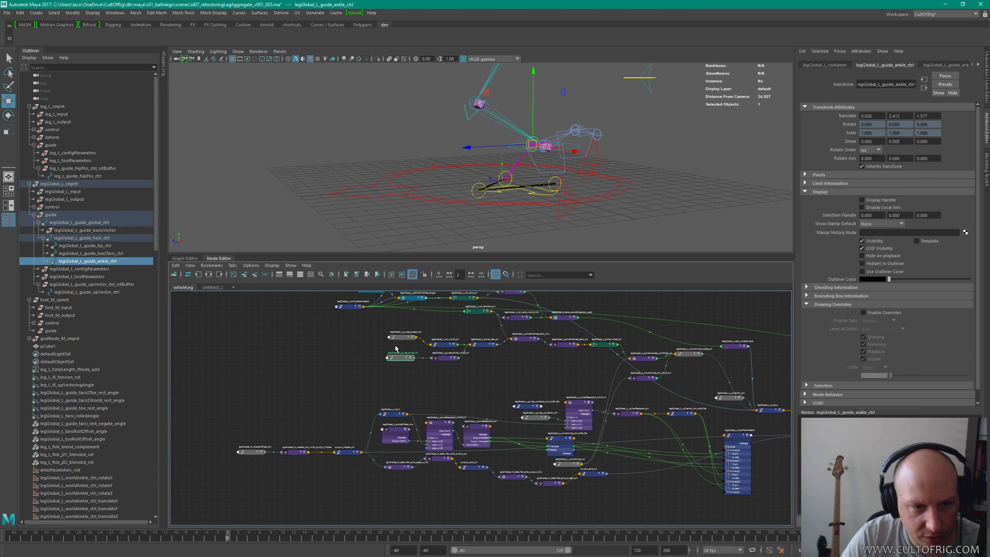
{"action": "scroll", "coordinate": [396, 349], "scroll_direction": "up", "scroll_amount": 5}
{"action": "key", "text": "2"}
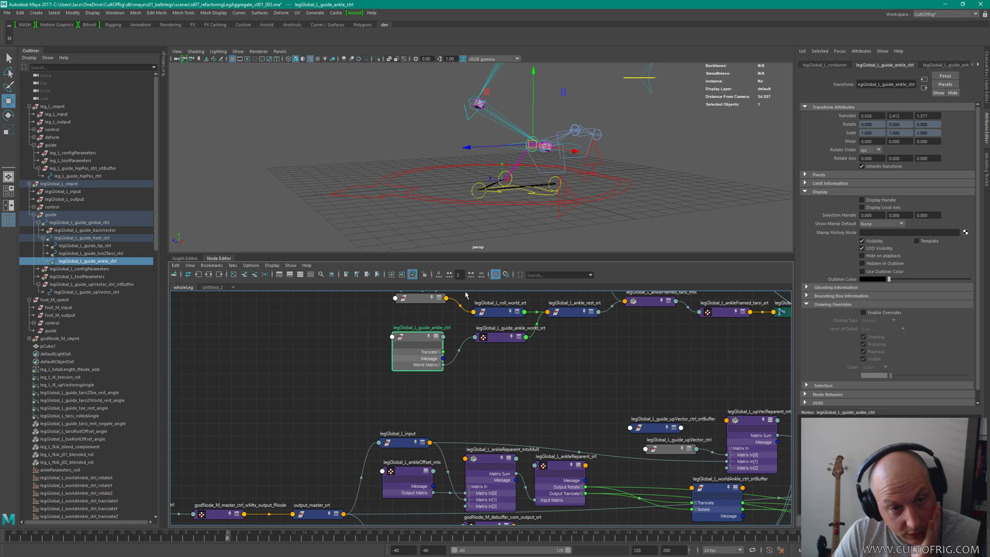
{"action": "left_click_drag", "start_coordinate": [410, 340], "coordinate": [402, 339]}
{"action": "key", "text": "f"}
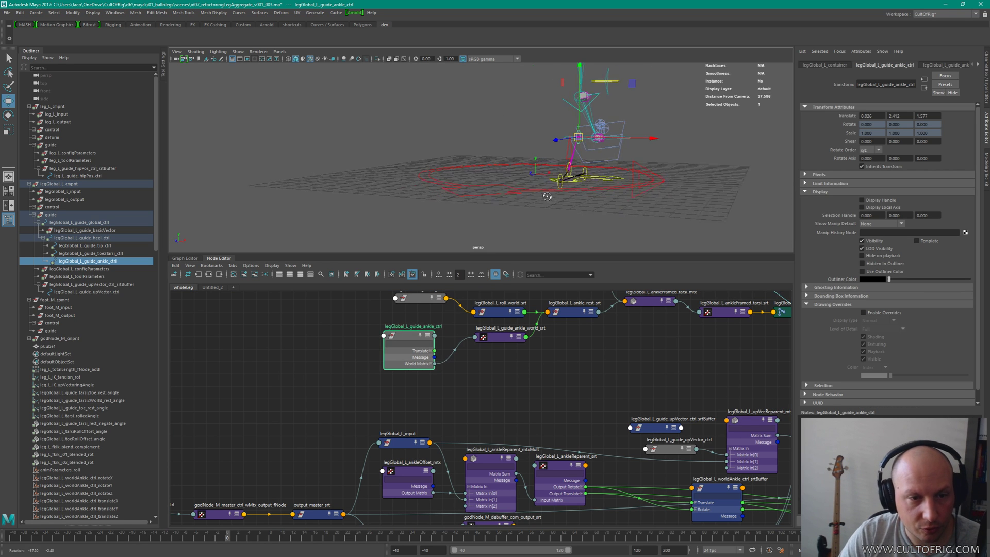
Step: Connect World Matrix[0] of legGlobal_L_guide_ankle_ctrl to Matrix In[0] of legGlobal_L_ankleReparent_mtxMult, replacing the ankleOffset connection
{"action": "left_click", "coordinate": [432, 364]}
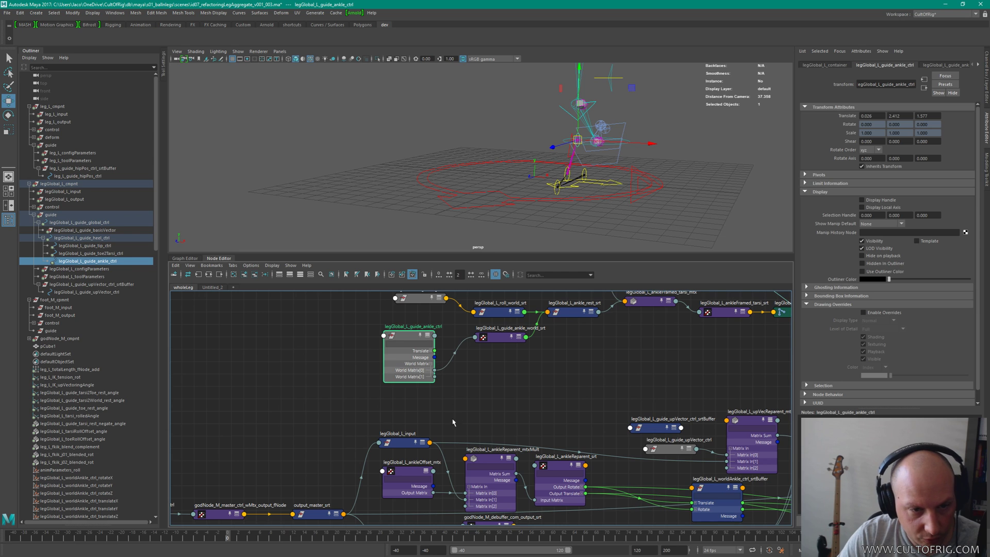
{"action": "left_click_drag", "start_coordinate": [434, 371], "coordinate": [466, 500]}
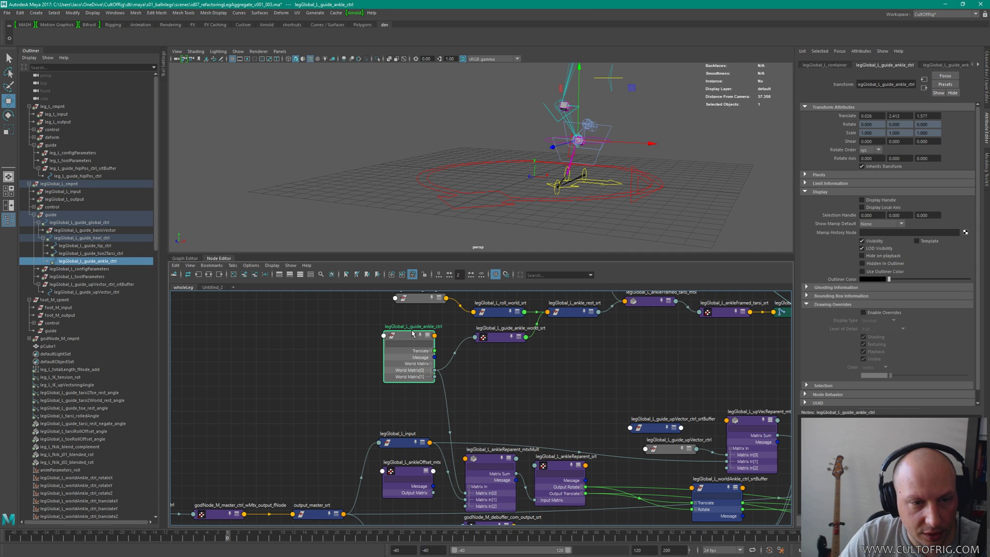
{"action": "left_click_drag", "start_coordinate": [408, 342], "coordinate": [403, 344]}
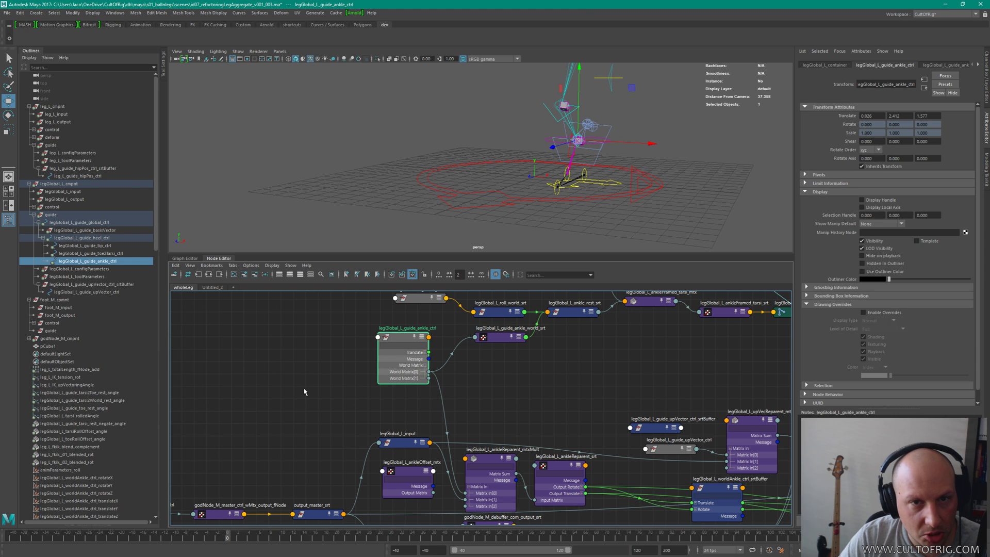
Step: Test the new ankle connection by moving the leg guide sideways, undo the move, and check the global and up-vector guide controls
{"action": "right_click_drag", "start_coordinate": [603, 179], "coordinate": [578, 172], "text": "alt"}
{"action": "left_click_drag", "start_coordinate": [579, 172], "coordinate": [591, 163], "text": "alt"}
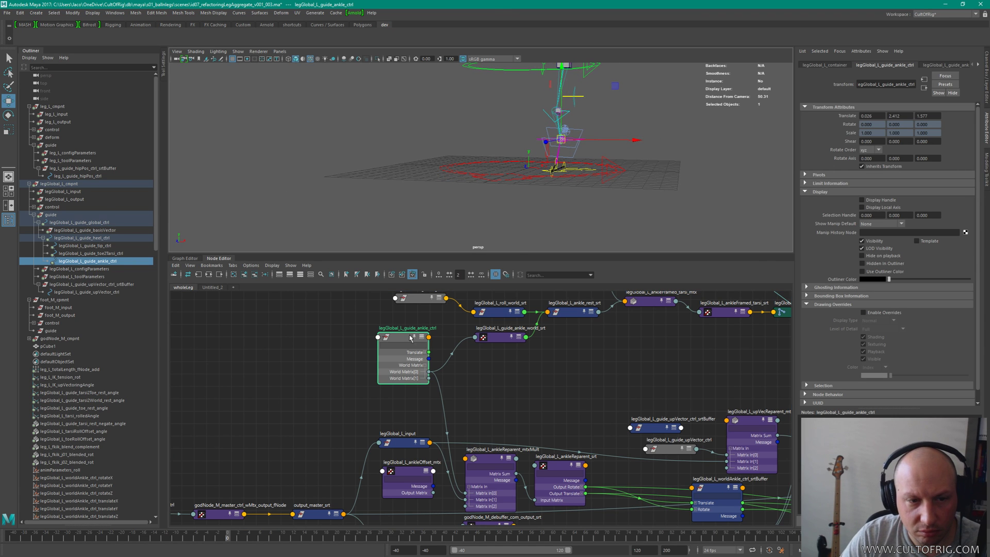
{"action": "left_click", "coordinate": [587, 171]}
{"action": "left_click_drag", "start_coordinate": [588, 171], "coordinate": [649, 171]}
{"action": "key", "text": "ctrl+z"}
{"action": "left_click_drag", "start_coordinate": [603, 82], "coordinate": [494, 96], "text": "alt"}
{"action": "left_click_drag", "start_coordinate": [518, 89], "coordinate": [525, 72]}
{"action": "left_click", "coordinate": [541, 221]}
{"action": "left_click_drag", "start_coordinate": [543, 223], "coordinate": [574, 191]}
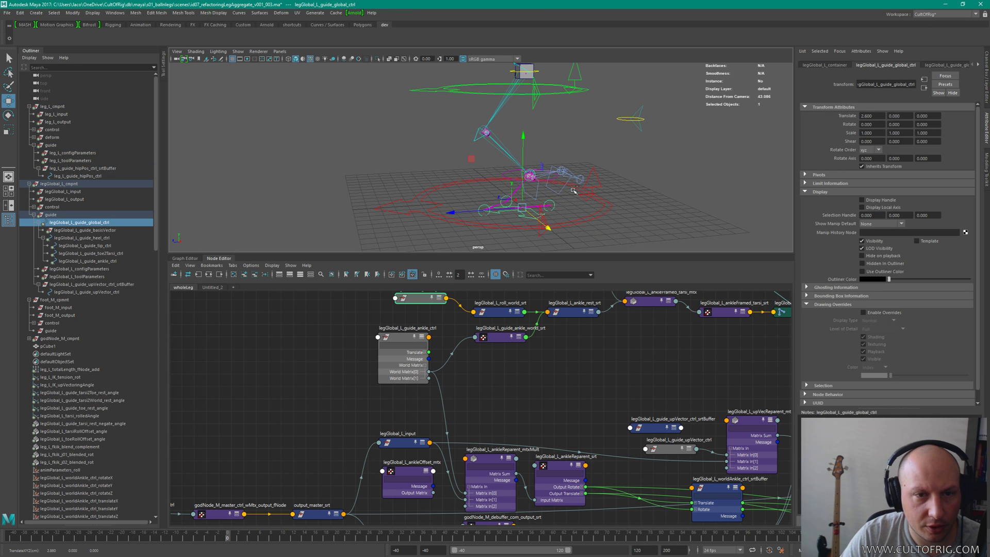
{"action": "left_click", "coordinate": [631, 128]}
{"action": "left_click_drag", "start_coordinate": [661, 126], "coordinate": [609, 135]}
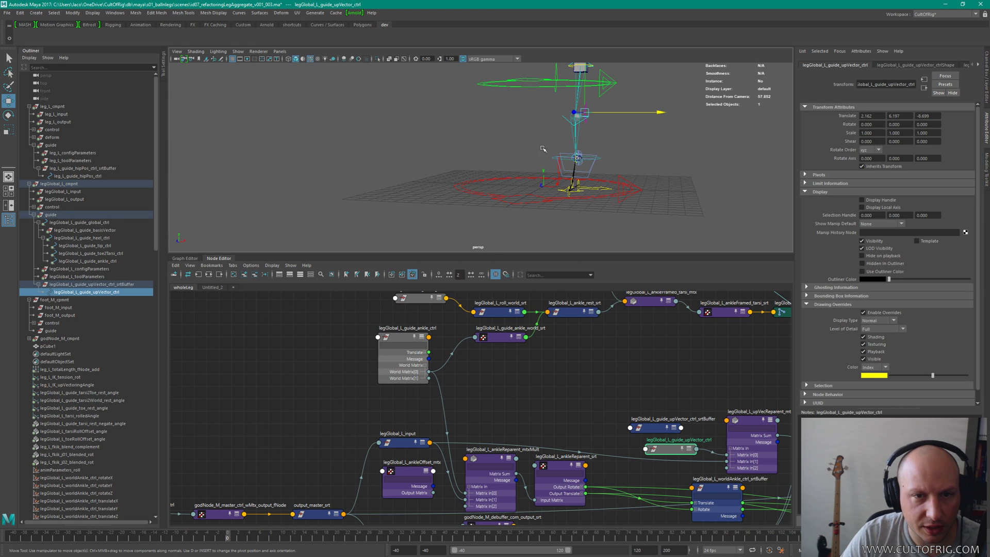
Step: Collapse the legGlobal_L_guide_ankle_ctrl node and align it below legGlobal_L_guide_global_ctrl in the graph
{"action": "middle_click_drag", "start_coordinate": [485, 411], "coordinate": [358, 381], "text": "alt"}
{"action": "middle_click_drag", "start_coordinate": [418, 329], "coordinate": [575, 382], "text": "alt"}
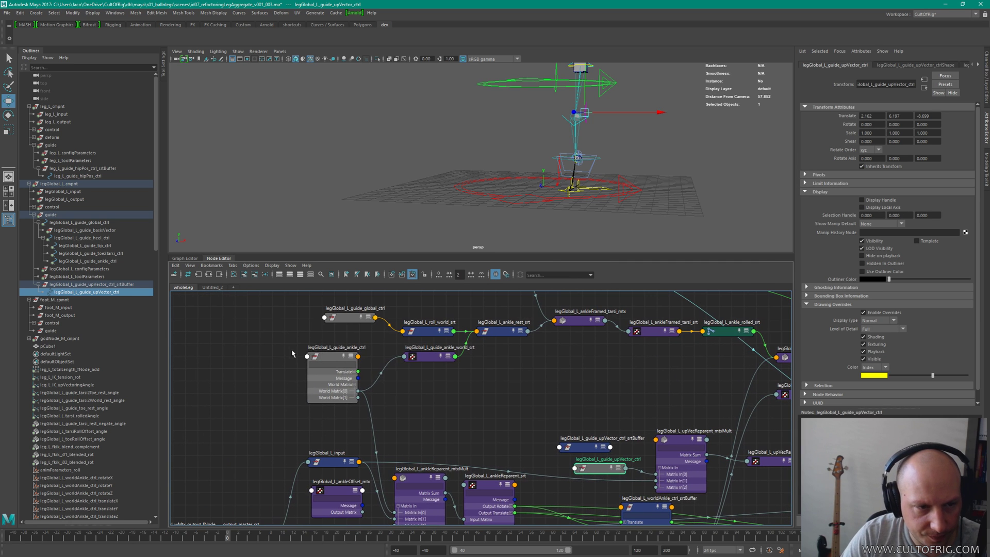
{"action": "left_click_drag", "start_coordinate": [332, 357], "coordinate": [349, 382]}
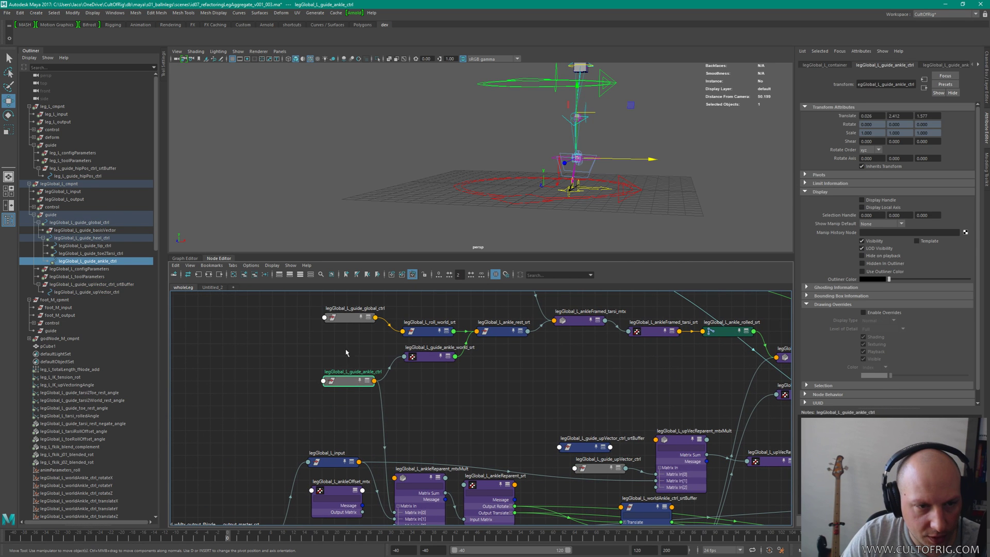
{"action": "left_click", "coordinate": [351, 317]}
Step: Collapse legGlobal_L_worldAnkle_ctrl_srtBuffer just above legGlobal_L_worldAnkle_ctrl and move legGlobal_L_upVector_ctrl_srtBuffer closer to legGlobal_L_upVecReparent_srt
{"action": "scroll", "coordinate": [384, 322], "scroll_direction": "down", "scroll_amount": 5}
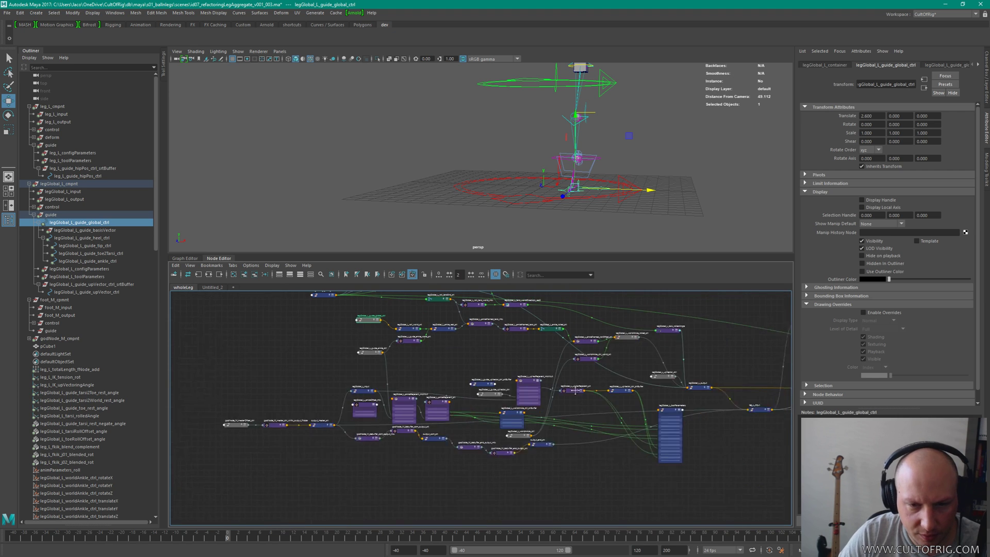
{"action": "middle_click_drag", "start_coordinate": [576, 390], "coordinate": [525, 396], "text": "alt"}
{"action": "scroll", "coordinate": [423, 416], "scroll_direction": "up", "scroll_amount": 4}
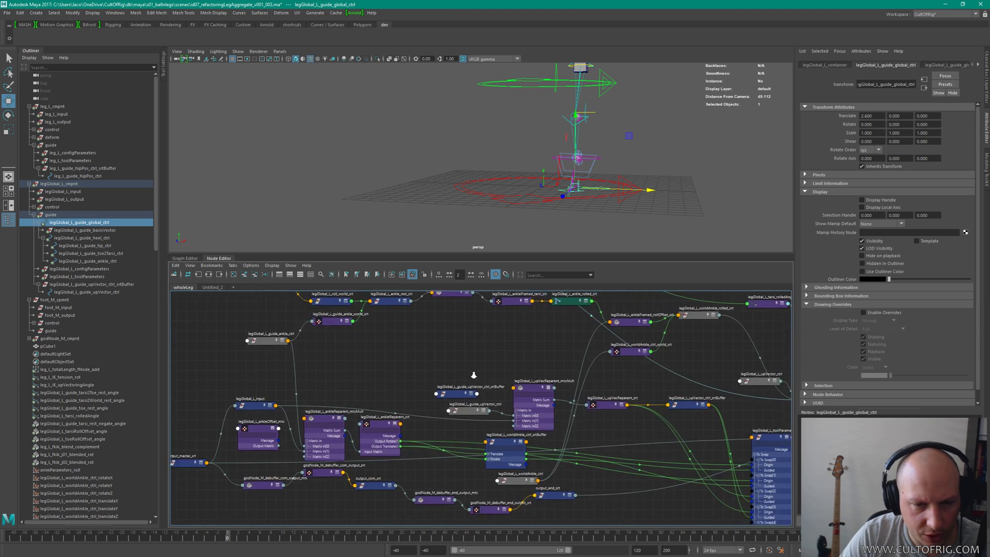
{"action": "middle_click_drag", "start_coordinate": [595, 359], "coordinate": [472, 360], "text": "alt"}
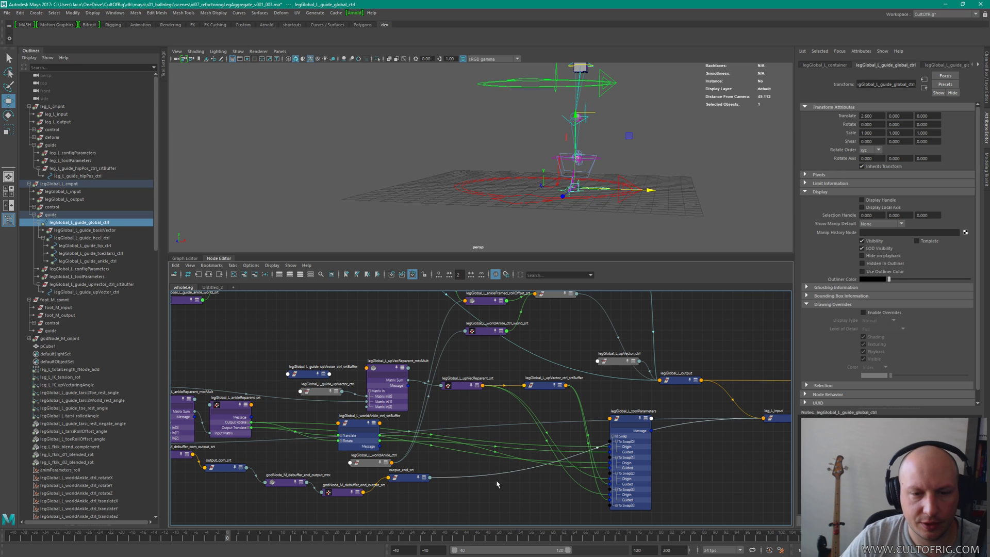
{"action": "left_click", "coordinate": [354, 424]}
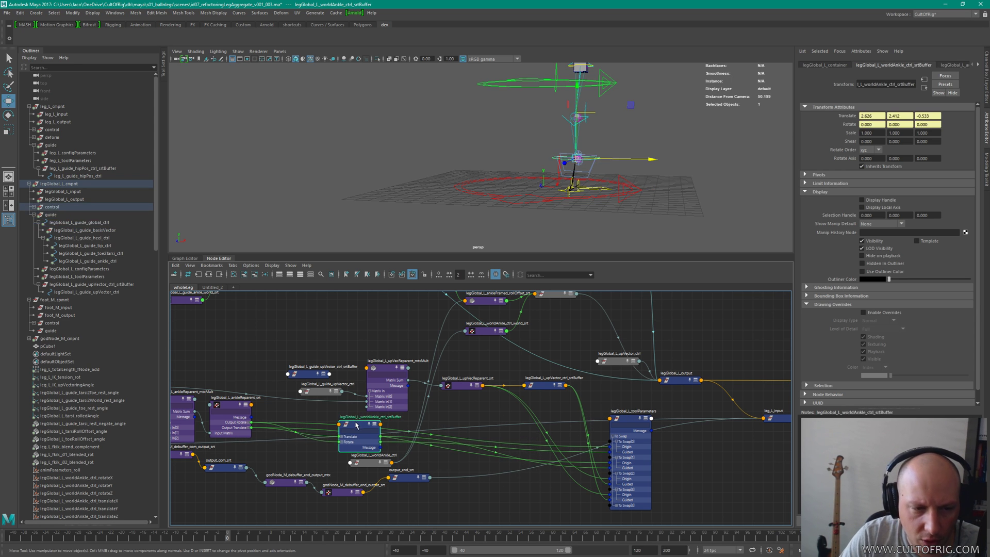
{"action": "key", "text": "1"}
{"action": "left_click_drag", "start_coordinate": [354, 424], "coordinate": [356, 448]}
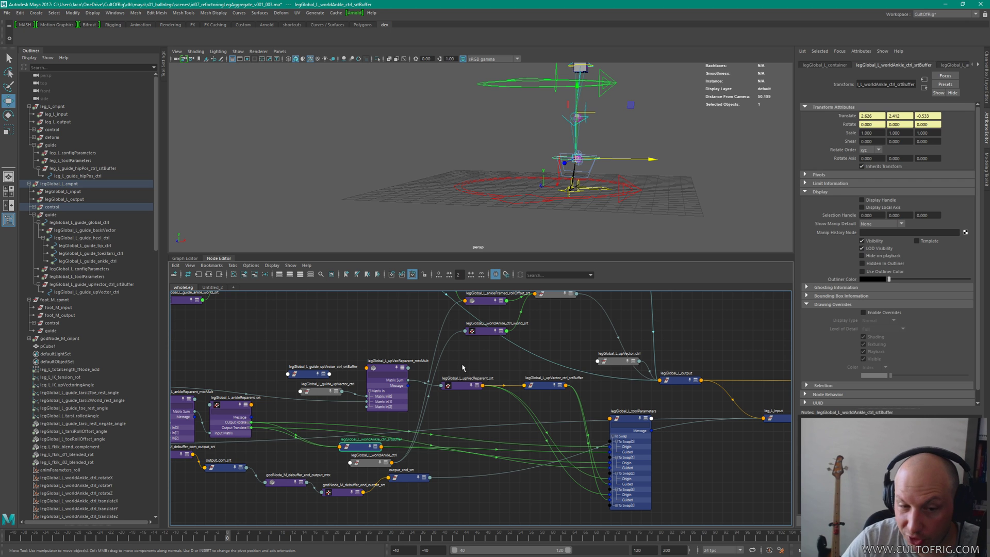
{"action": "left_click_drag", "start_coordinate": [545, 386], "coordinate": [533, 385]}
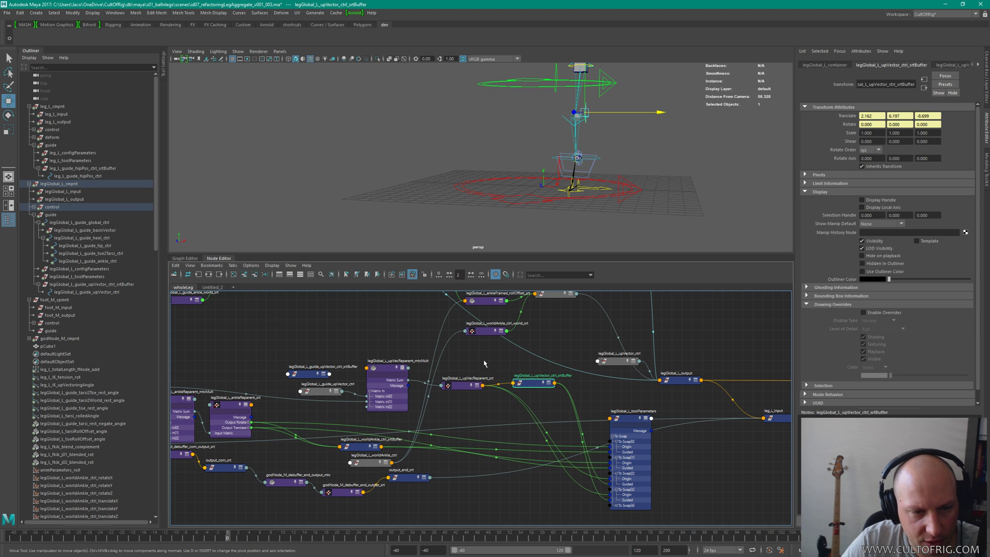
Step: Examine legGlobal_L_upVecReparent_srt, its upstream nodes and the guide group of legGlobal_L_cmpnt
{"action": "scroll", "coordinate": [484, 364], "scroll_direction": "up", "scroll_amount": 3}
{"action": "left_click", "coordinate": [502, 364]}
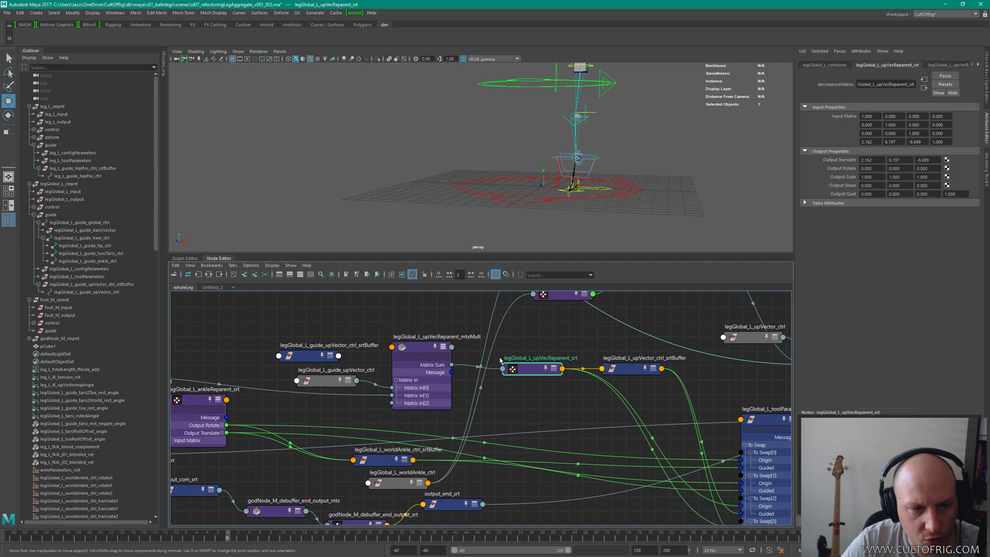
{"action": "left_click_drag", "start_coordinate": [577, 170], "coordinate": [549, 189], "text": "alt"}
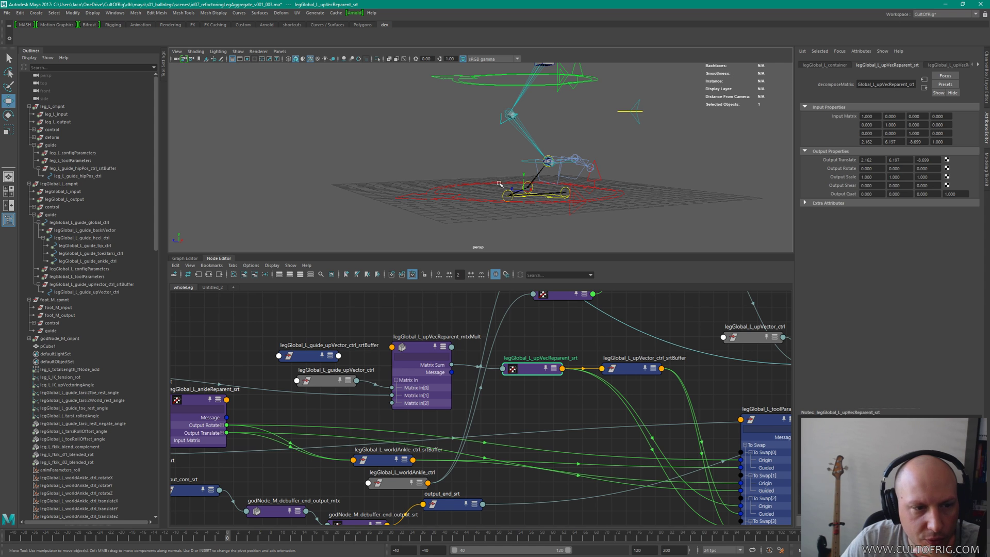
{"action": "middle_click_drag", "start_coordinate": [253, 330], "coordinate": [411, 338], "text": "alt"}
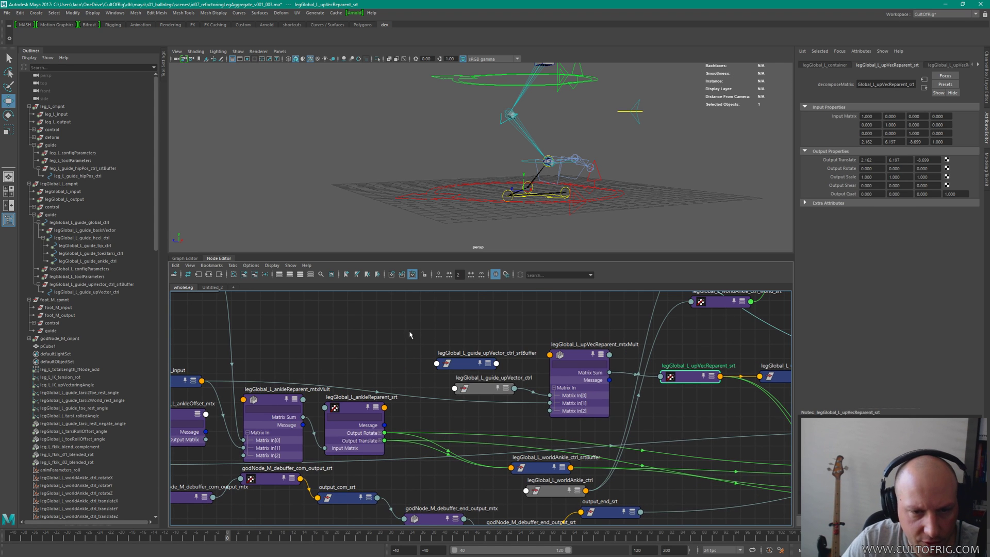
{"action": "left_click", "coordinate": [51, 215]}
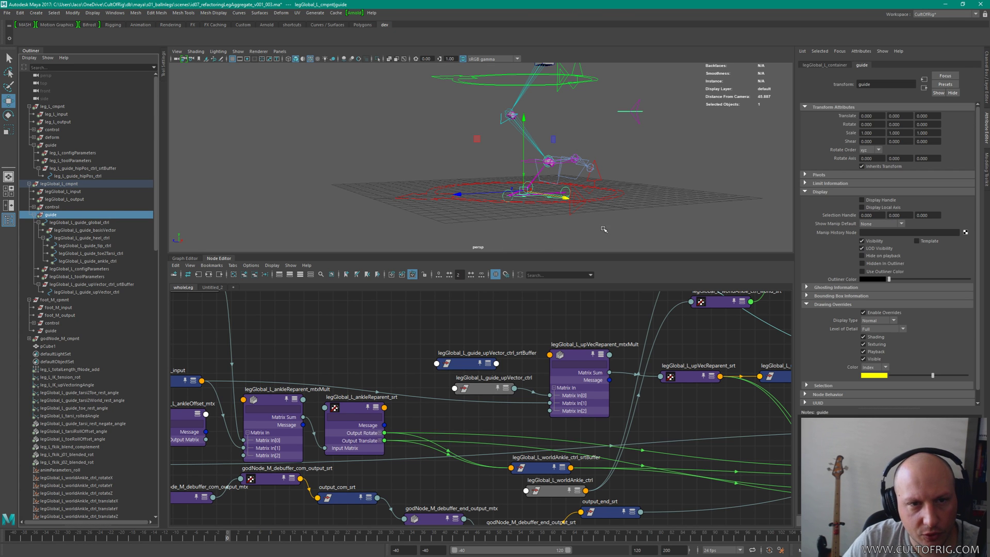
{"action": "left_click_drag", "start_coordinate": [583, 192], "coordinate": [620, 167], "text": "alt"}
{"action": "left_click", "coordinate": [620, 159]}
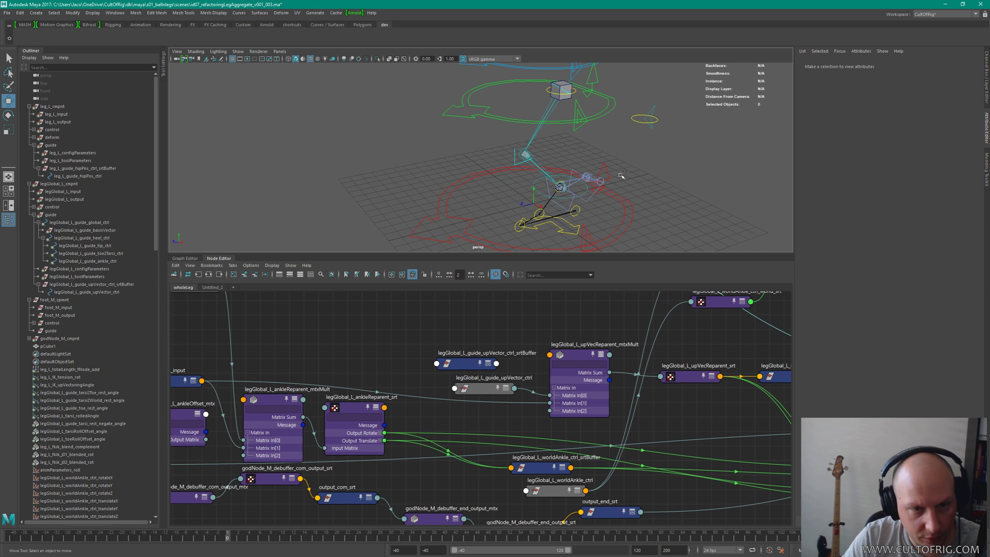
Step: Examine leg_L_guide_hipPos_ctrl and the leg chain from several angles in the viewport
{"action": "left_click_drag", "start_coordinate": [591, 189], "coordinate": [508, 151], "text": "alt"}
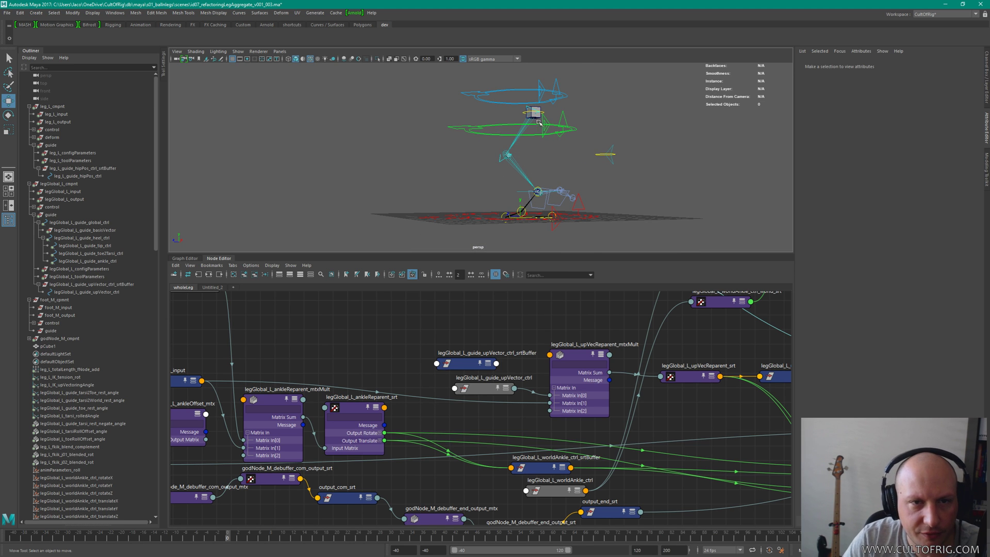
{"action": "left_click_drag", "start_coordinate": [561, 118], "coordinate": [573, 91], "text": "alt"}
{"action": "left_click", "coordinate": [559, 133]}
{"action": "left_click_drag", "start_coordinate": [629, 138], "coordinate": [556, 151]}
{"action": "scroll", "coordinate": [630, 169], "scroll_direction": "up", "scroll_amount": 3}
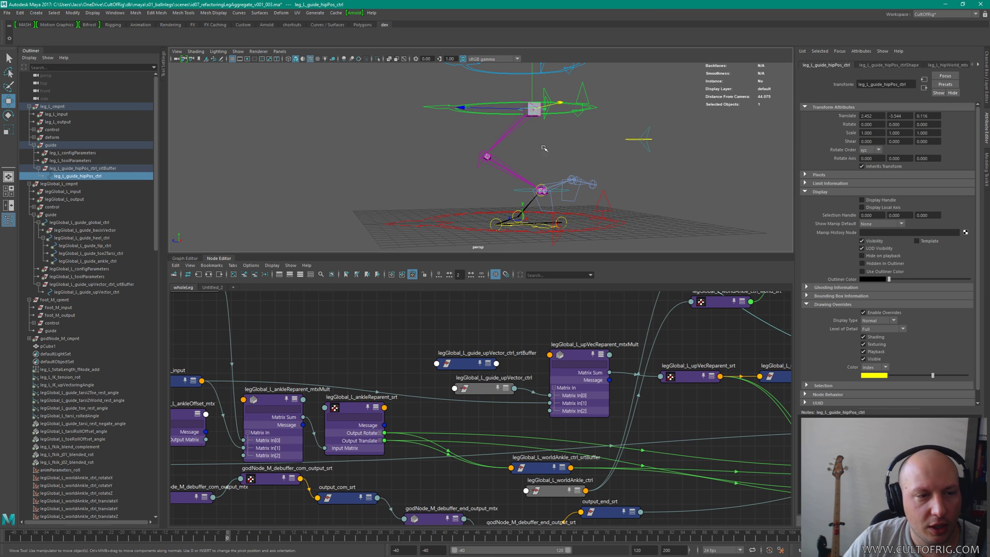
{"action": "left_click_drag", "start_coordinate": [587, 171], "coordinate": [591, 142], "text": "alt"}
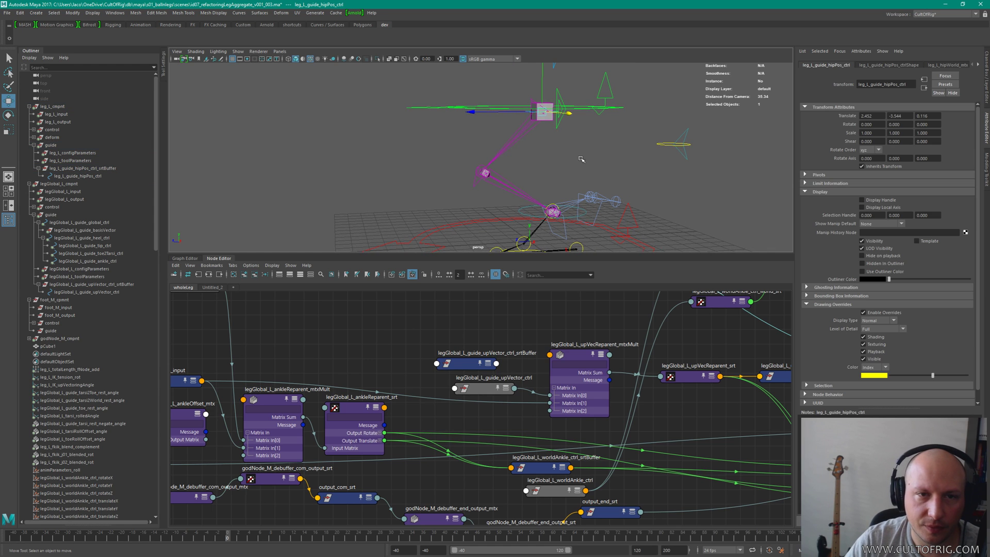
{"action": "left_click", "coordinate": [581, 159]}
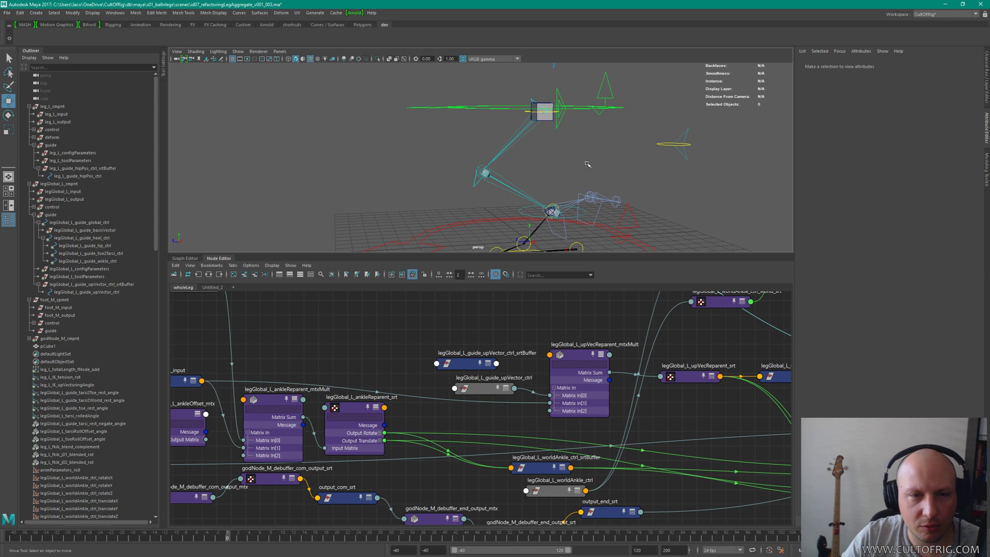
{"action": "key", "text": "f"}
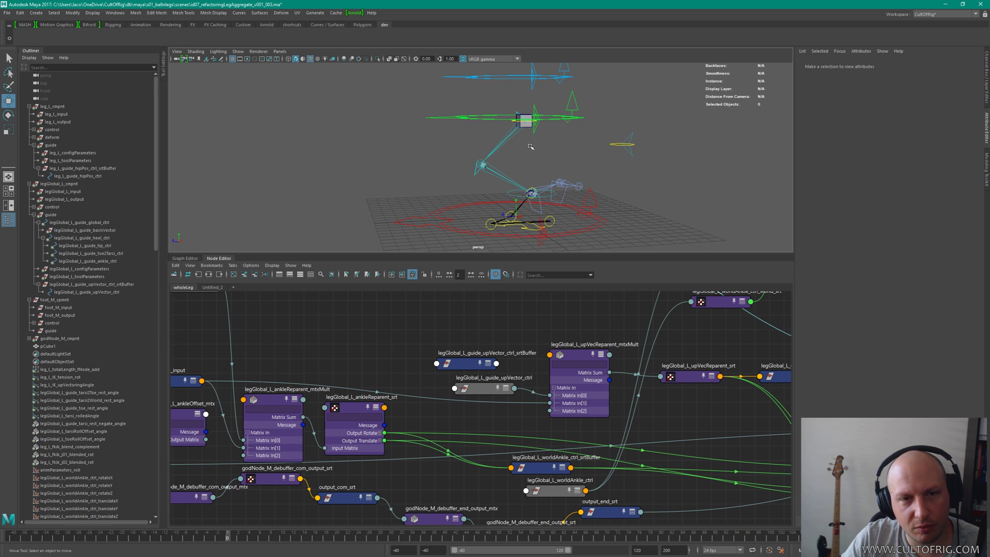
Step: Inspect the upper leg joint leg_L_j01_srt and the leg_L_fk01_ctrl control at the hip while viewing the leg from different angles
{"action": "left_click_drag", "start_coordinate": [527, 155], "coordinate": [565, 139], "text": "alt"}
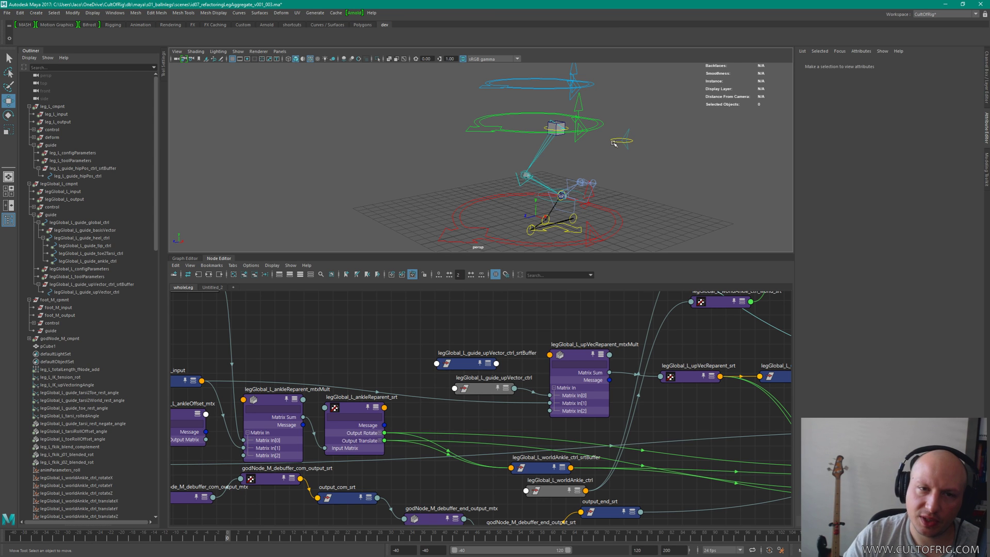
{"action": "left_click_drag", "start_coordinate": [571, 149], "coordinate": [574, 132], "text": "alt"}
{"action": "left_click", "coordinate": [511, 117]}
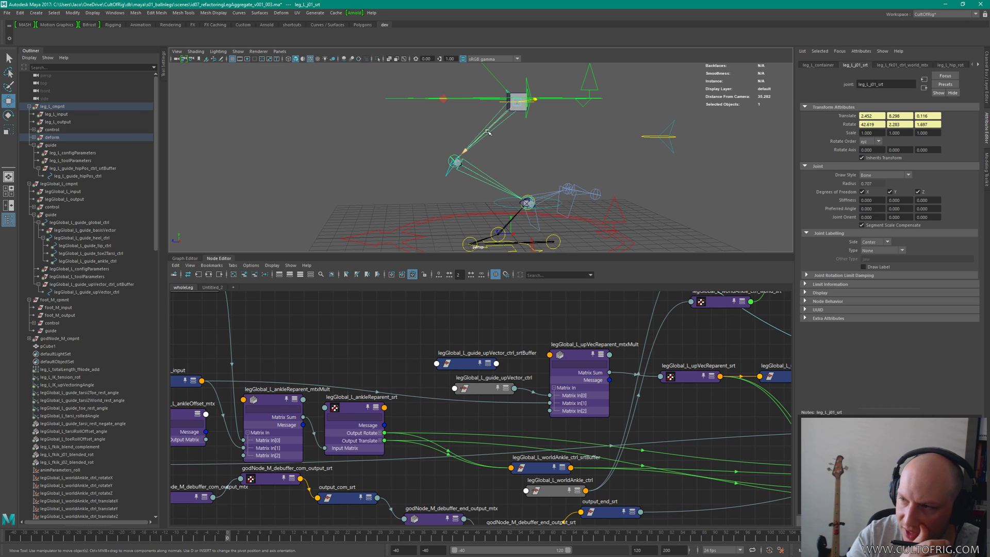
{"action": "left_click", "coordinate": [545, 157]}
{"action": "left_click_drag", "start_coordinate": [545, 158], "coordinate": [562, 145], "text": "alt"}
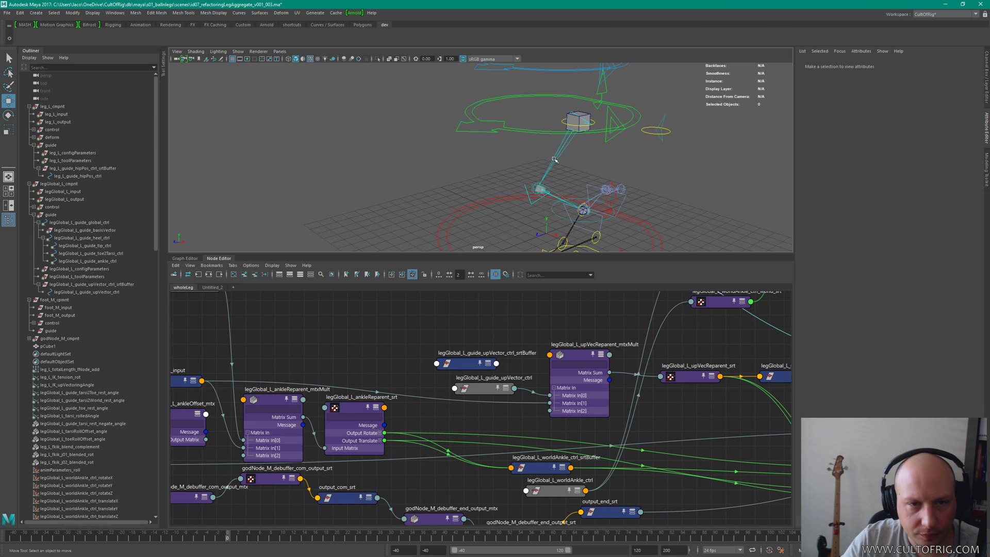
{"action": "left_click", "coordinate": [580, 120]}
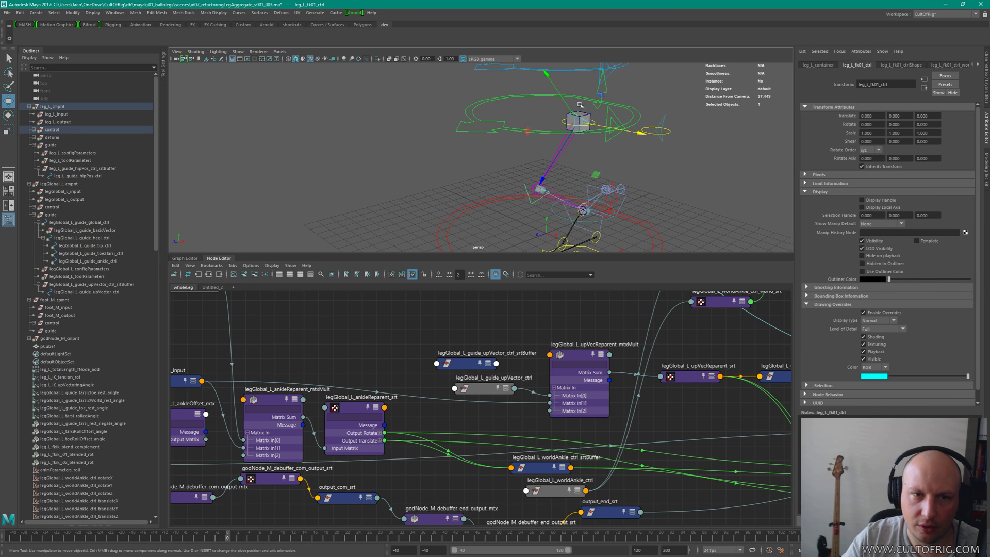
{"action": "left_click_drag", "start_coordinate": [582, 173], "coordinate": [537, 126], "text": "alt"}
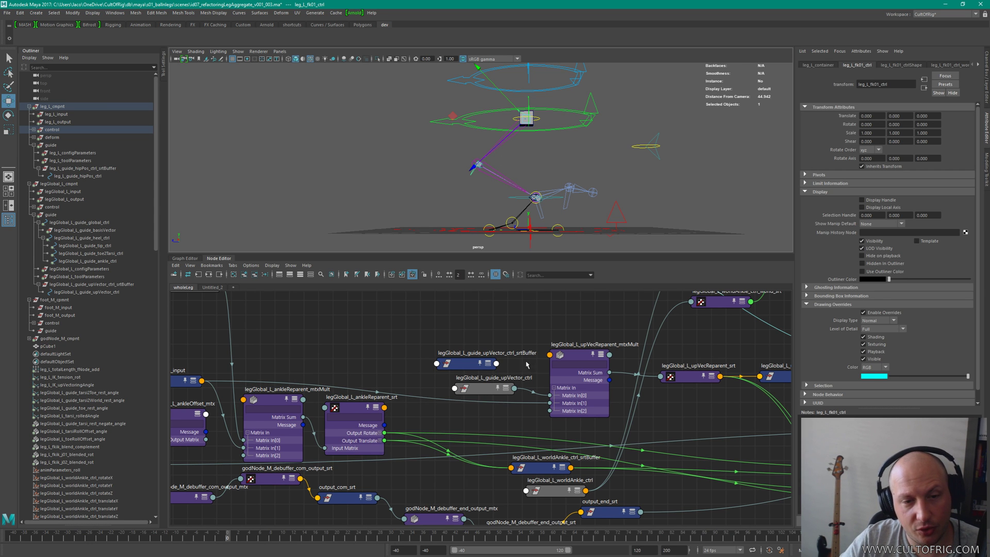
Step: Review the overall leg node network and inspect the legGlobal_L_toolParameters node
{"action": "scroll", "coordinate": [570, 359], "scroll_direction": "down", "scroll_amount": 8}
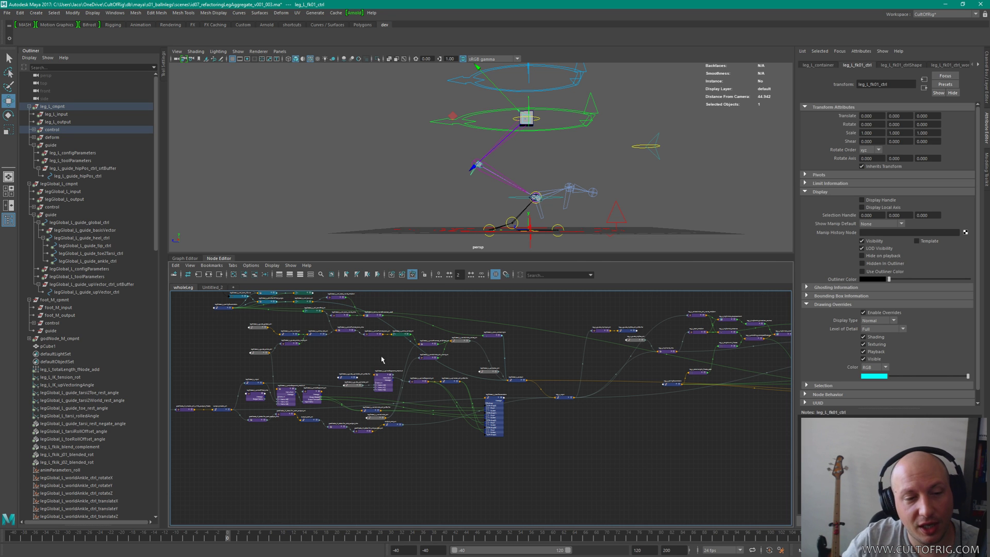
{"action": "scroll", "coordinate": [382, 360], "scroll_direction": "down", "scroll_amount": 3}
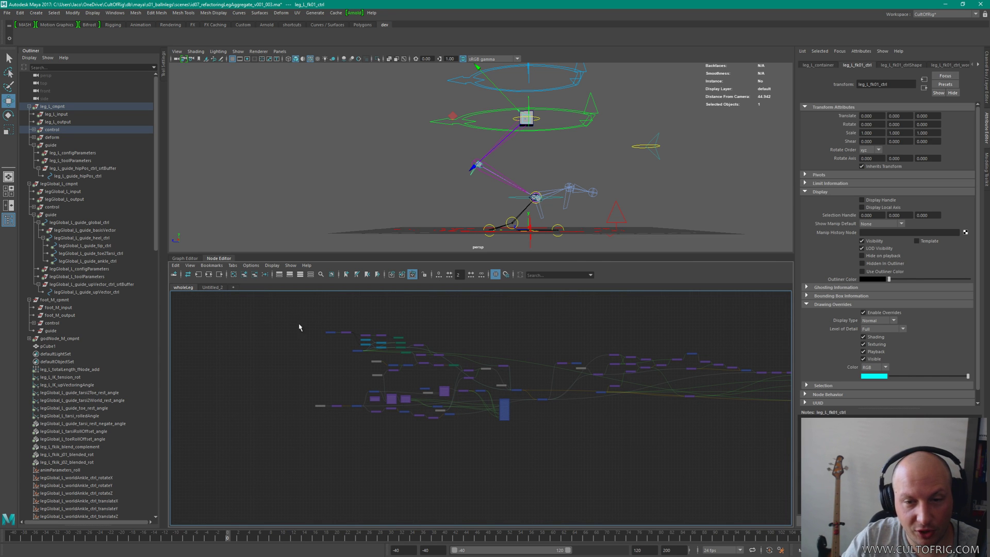
{"action": "scroll", "coordinate": [586, 338], "scroll_direction": "up", "scroll_amount": 4}
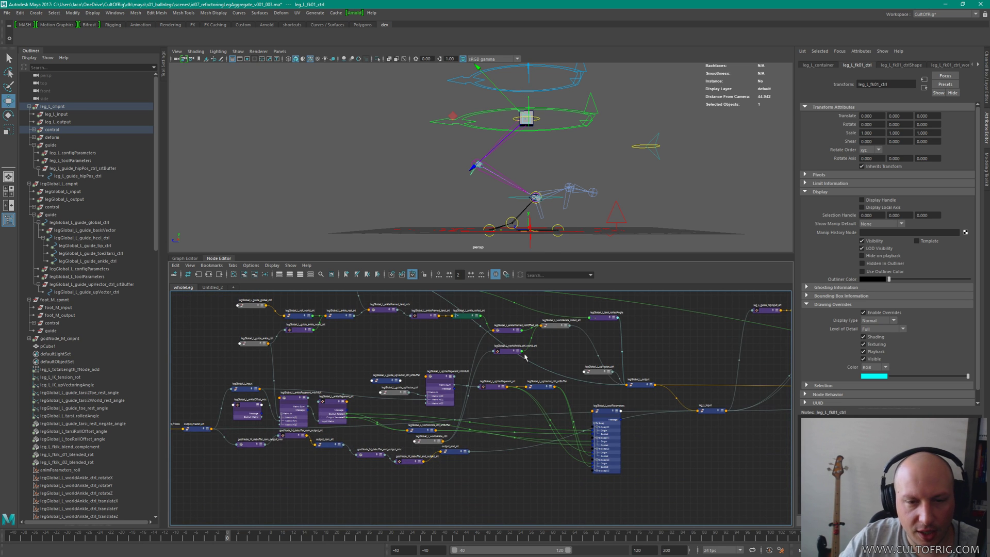
{"action": "left_click", "coordinate": [610, 405]}
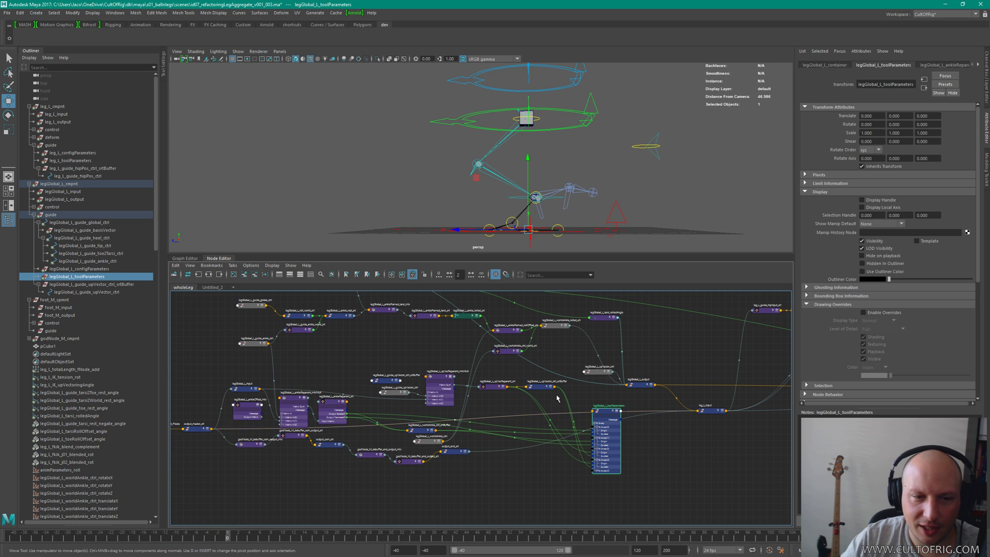
{"action": "scroll", "coordinate": [494, 366], "scroll_direction": "up", "scroll_amount": 2}
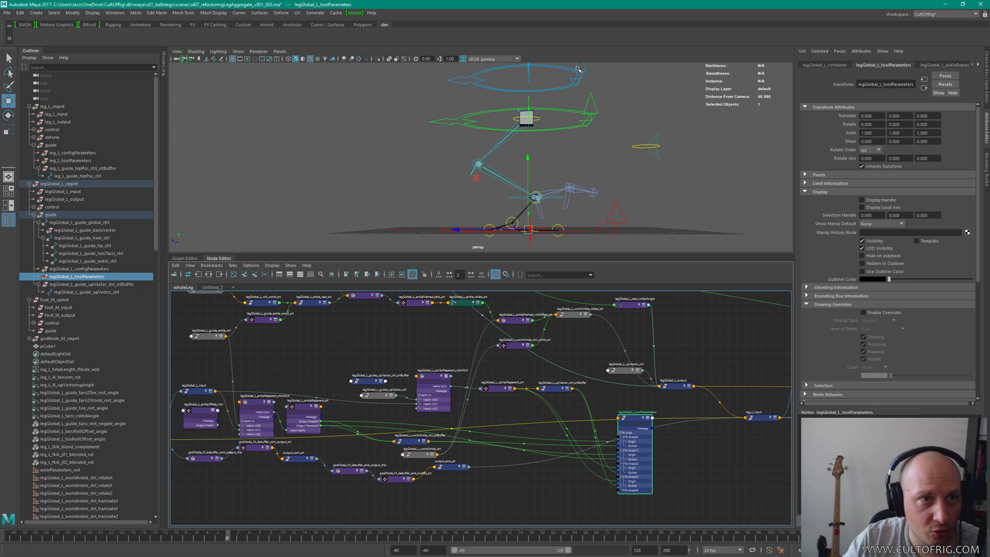
{"action": "key", "text": "super+Down"}
{"action": "left_click", "coordinate": [965, 7]}
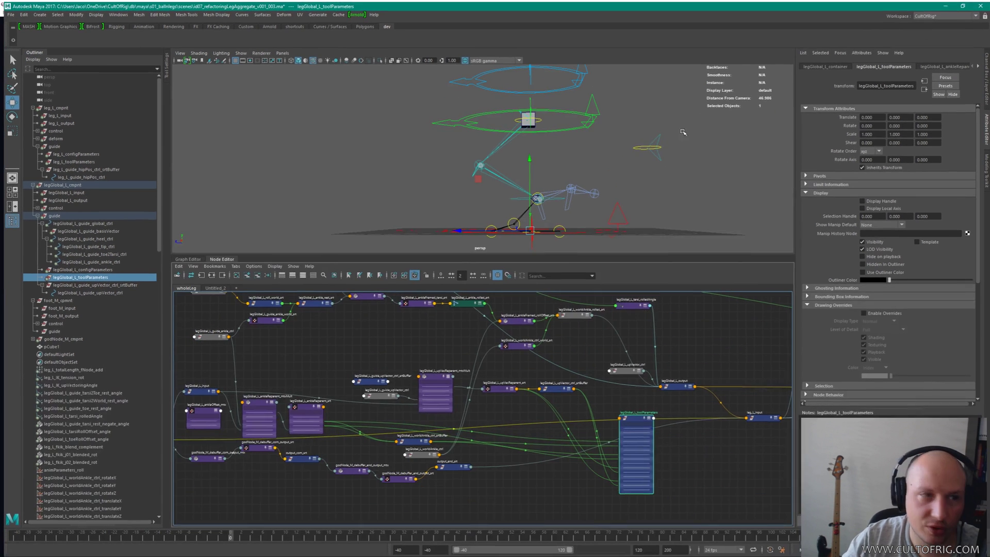
Step: Examine the leg rig in the viewport, checking legGlobal_L_guide_toe2Tarsi_ctrl and the up-vector control with its buffer
{"action": "left_click_drag", "start_coordinate": [515, 170], "coordinate": [579, 168], "text": "alt"}
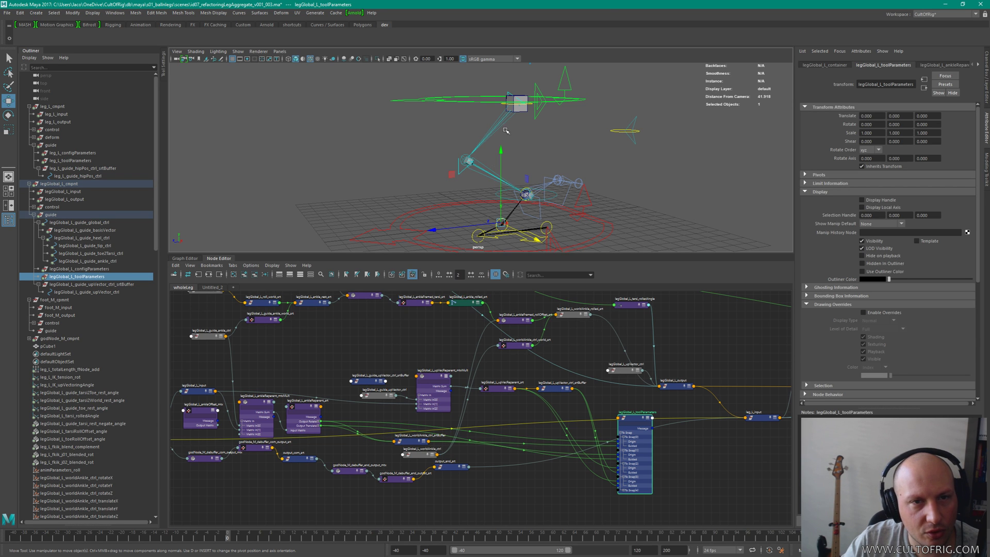
{"action": "left_click_drag", "start_coordinate": [464, 173], "coordinate": [414, 138], "text": "alt"}
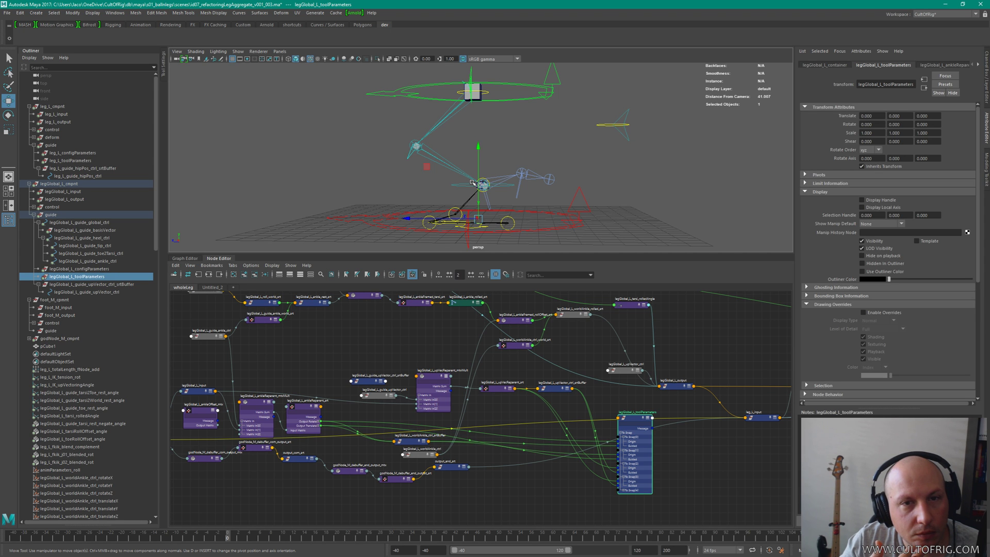
{"action": "left_click_drag", "start_coordinate": [524, 135], "coordinate": [475, 144], "text": "alt"}
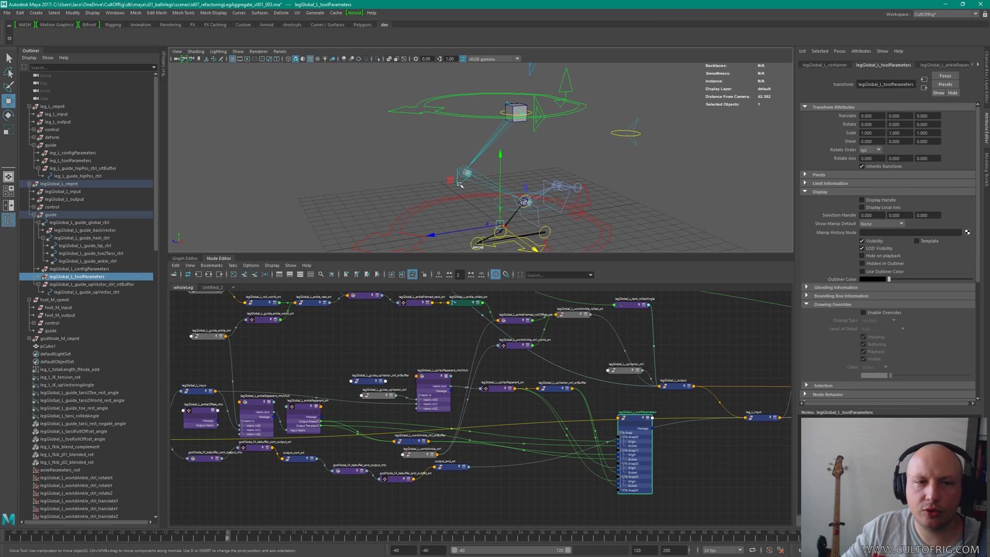
{"action": "left_click_drag", "start_coordinate": [493, 180], "coordinate": [494, 163], "text": "alt"}
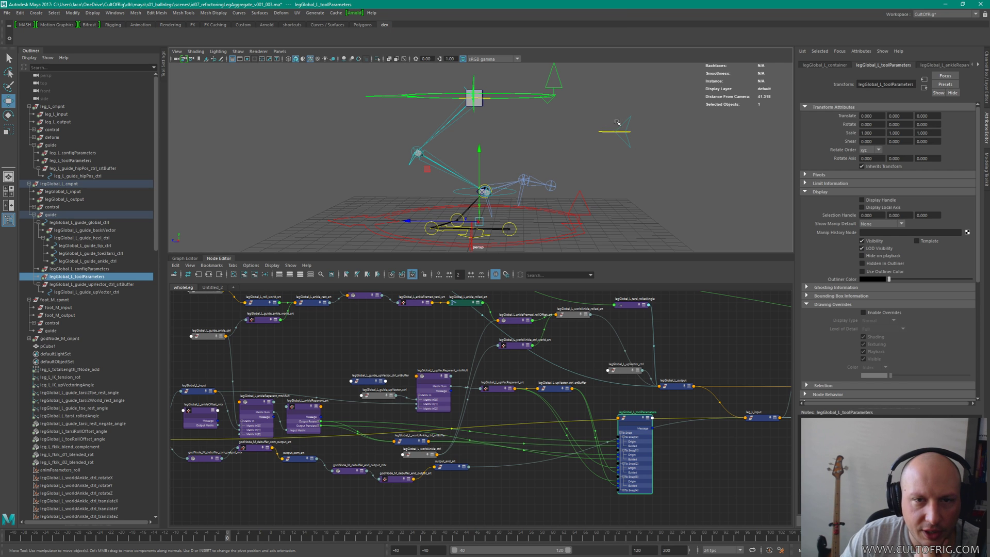
{"action": "left_click", "coordinate": [464, 229]}
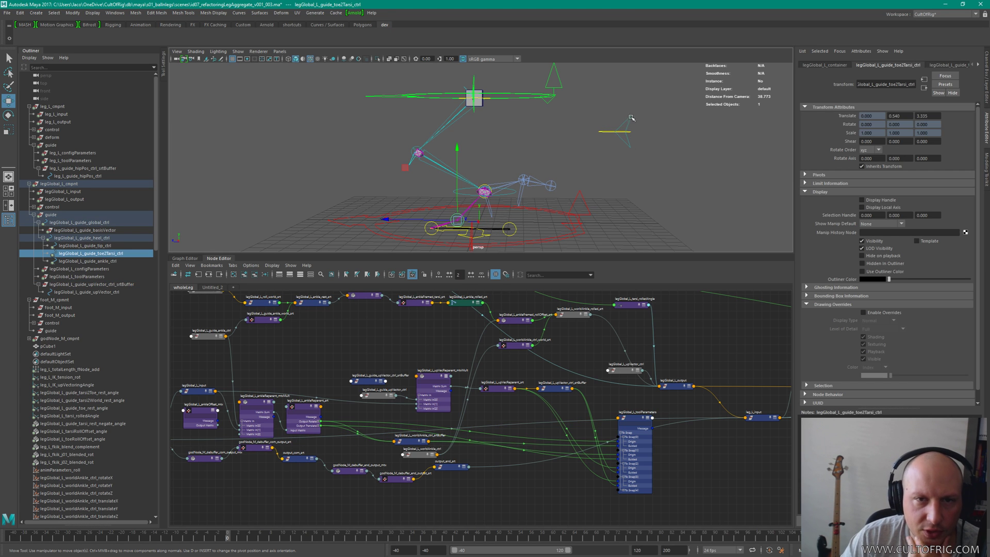
{"action": "left_click", "coordinate": [453, 137]}
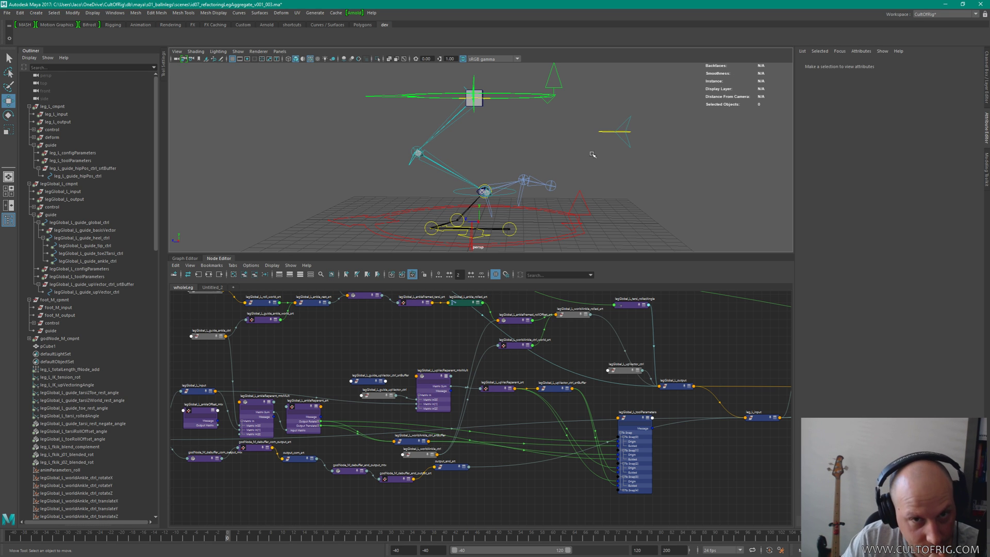
{"action": "left_click_drag", "start_coordinate": [607, 145], "coordinate": [632, 155]}
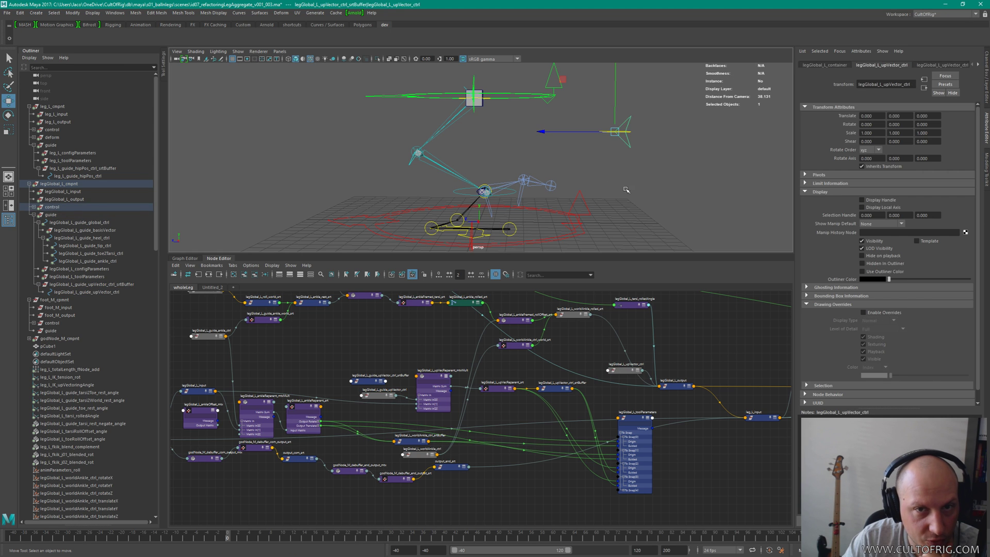
{"action": "left_click", "coordinate": [624, 163]}
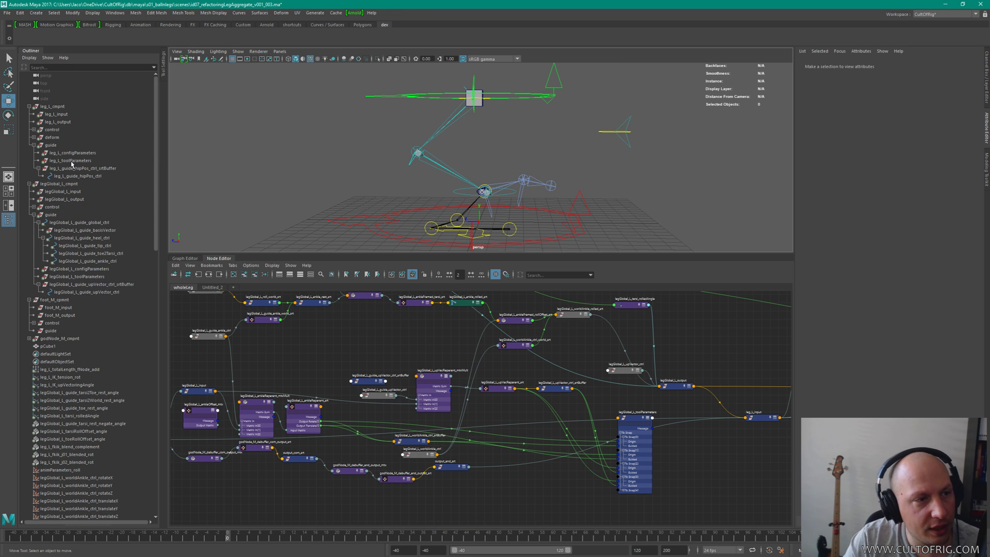
Step: Inspect leg_L_guide_hipPos_ctrl and the attributes of its parent leg_L_guide_hipPos_ctrl_srtBuffer
{"action": "mouse_move", "coordinate": [465, 114]}
{"action": "left_mouse_down", "text": "alt"}
{"action": "mouse_move", "coordinate": [499, 117]}
{"action": "mouse_move", "coordinate": [481, 121]}
{"action": "left_mouse_up", "text": "alt"}
{"action": "left_click", "coordinate": [480, 120]}
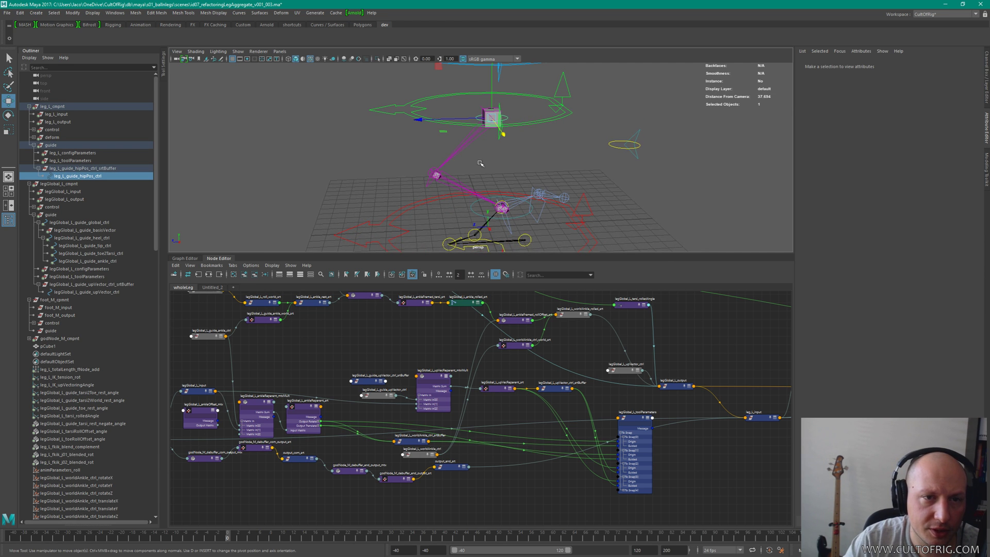
{"action": "left_click", "coordinate": [92, 168]}
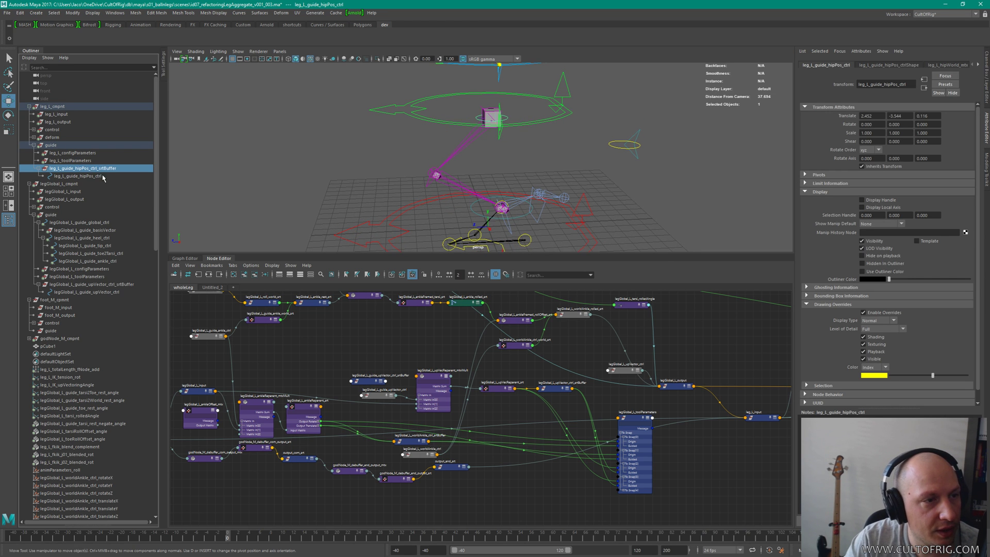
{"action": "left_click_drag", "start_coordinate": [494, 117], "coordinate": [503, 158], "text": "alt"}
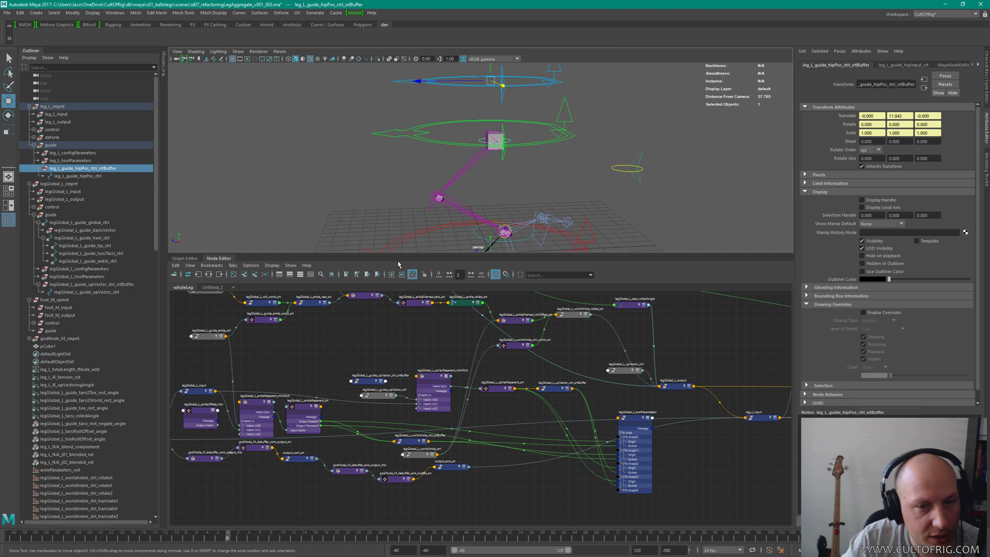
Step: Trace the node network from the legGlobal reparent nodes through legGlobal_L_output and leg_L_input to the hip position guide nodes
{"action": "scroll", "coordinate": [554, 400], "scroll_direction": "down", "scroll_amount": 8}
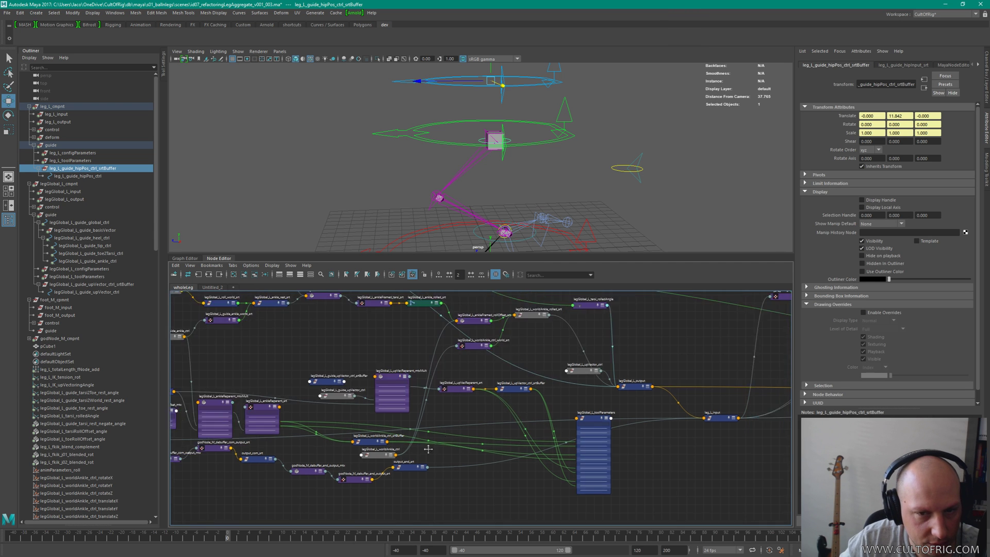
{"action": "middle_click_drag", "start_coordinate": [396, 442], "coordinate": [638, 424], "text": "alt"}
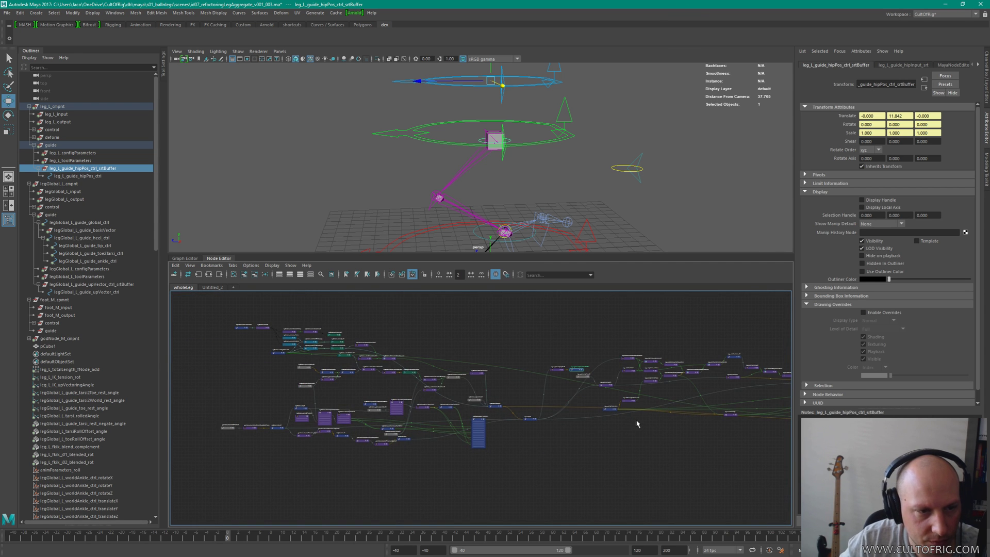
{"action": "scroll", "coordinate": [323, 381], "scroll_direction": "up", "scroll_amount": 2}
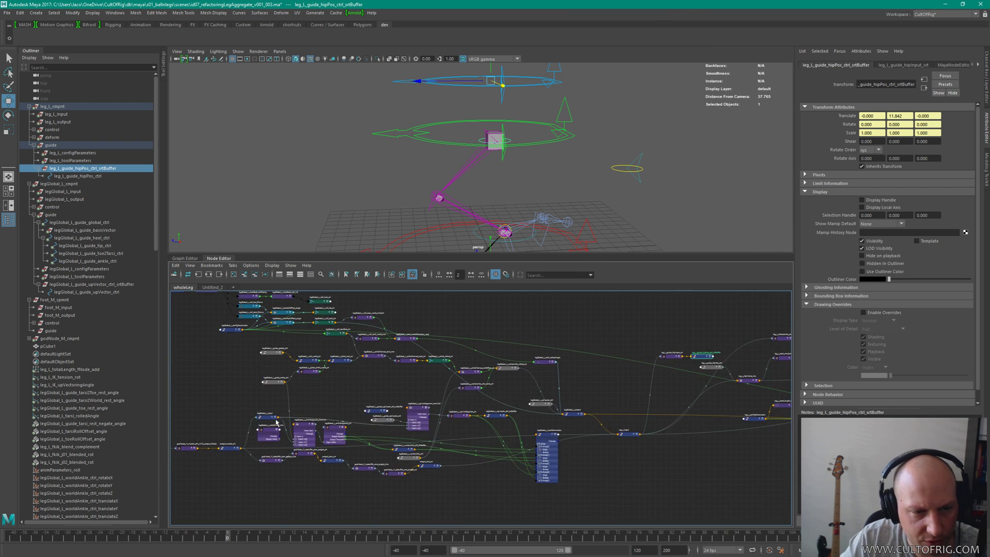
{"action": "scroll", "coordinate": [578, 402], "scroll_direction": "down", "scroll_amount": 6}
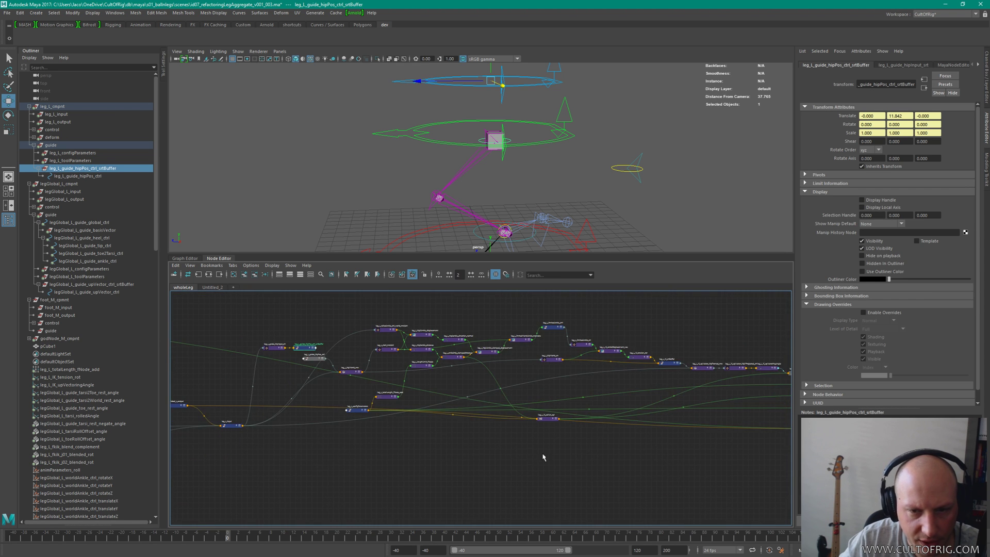
{"action": "scroll", "coordinate": [588, 447], "scroll_direction": "up", "scroll_amount": 5}
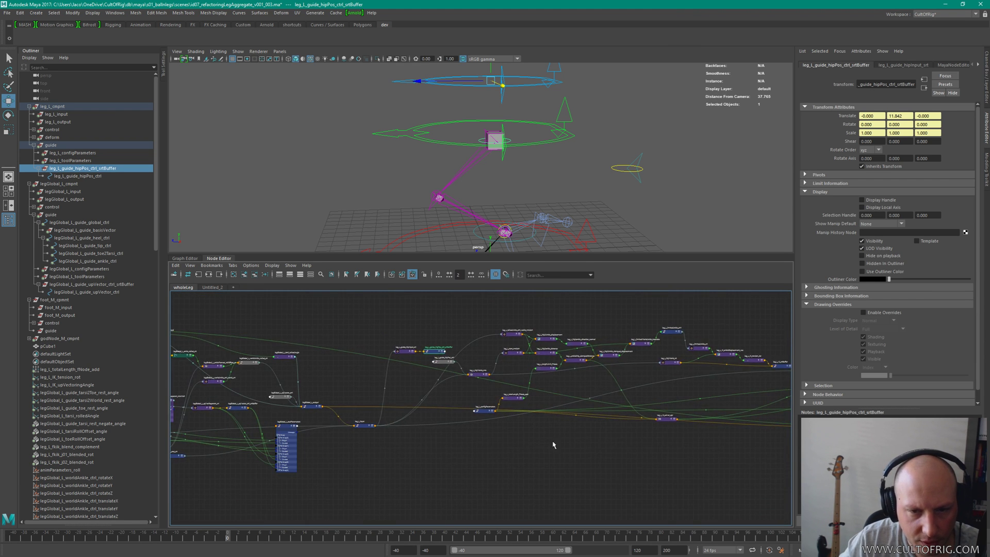
{"action": "scroll", "coordinate": [592, 420], "scroll_direction": "up", "scroll_amount": 5}
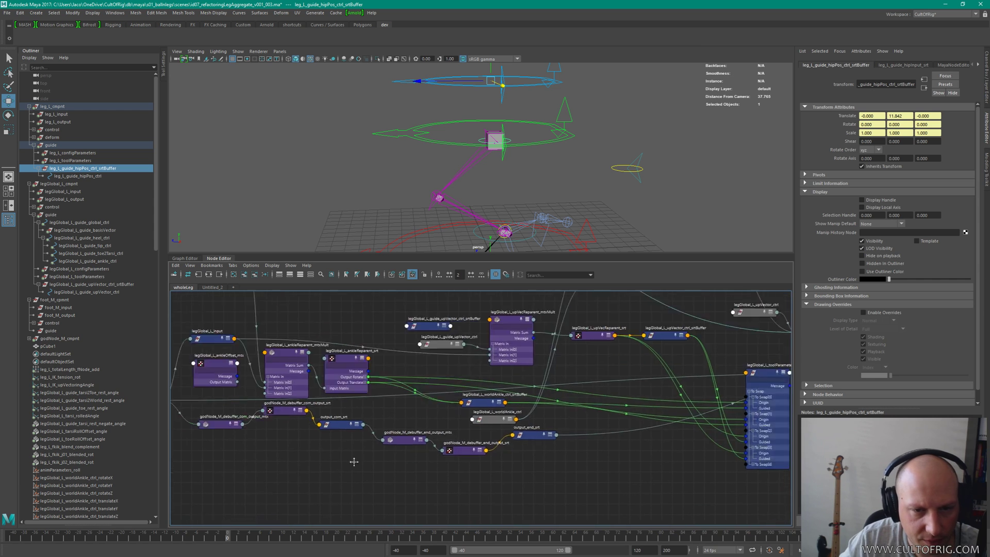
{"action": "middle_click_drag", "start_coordinate": [495, 395], "coordinate": [417, 486], "text": "alt"}
{"action": "scroll", "coordinate": [567, 405], "scroll_direction": "down", "scroll_amount": 4}
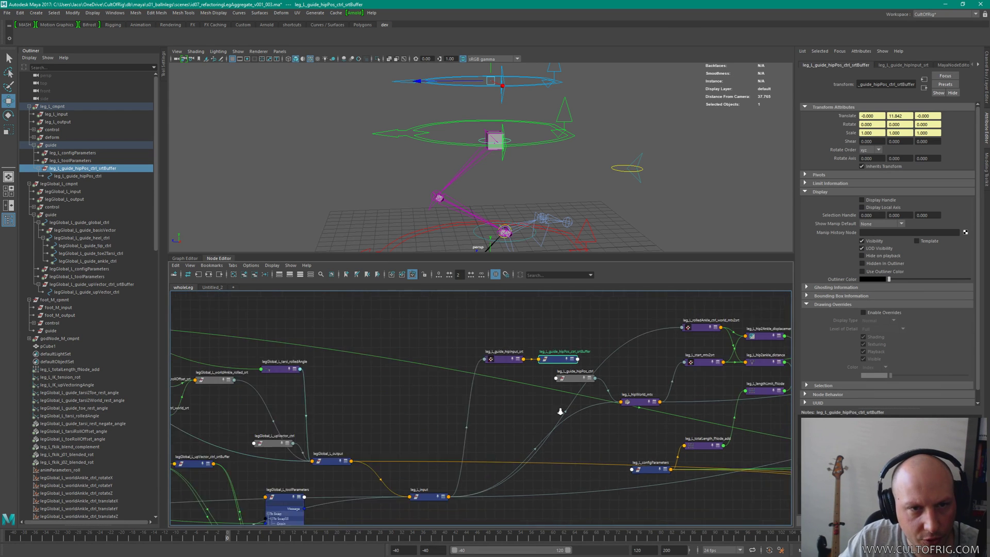
{"action": "scroll", "coordinate": [531, 143], "scroll_direction": "down", "scroll_amount": 2}
{"action": "middle_click_drag", "start_coordinate": [531, 143], "coordinate": [532, 129], "text": "alt"}
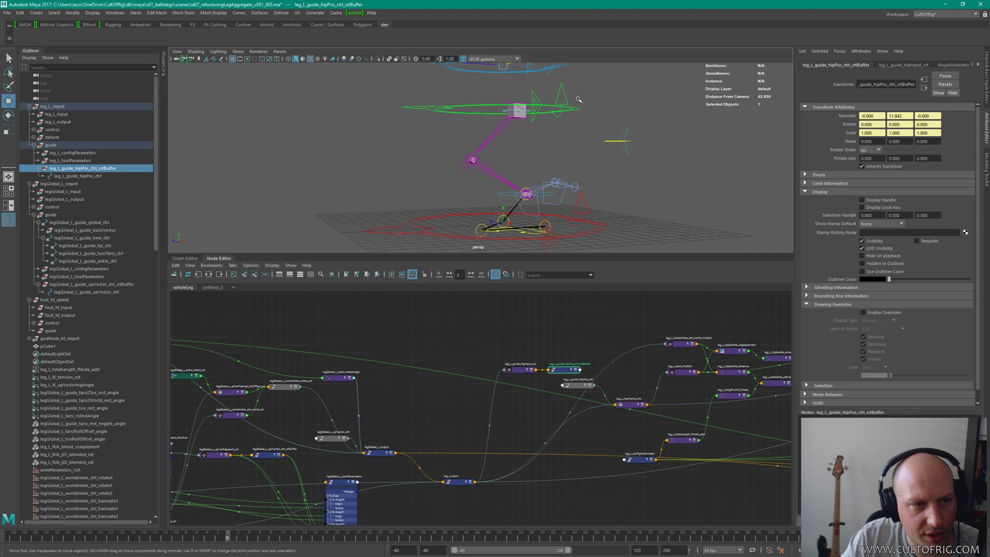
Step: Examine the hip guide chain in the graph: leg_L_guide_hipPos_ctrl with its buffer, leg_L_guide_hipInput_srt and leg_L_input
{"action": "scroll", "coordinate": [552, 343], "scroll_direction": "up", "scroll_amount": 1}
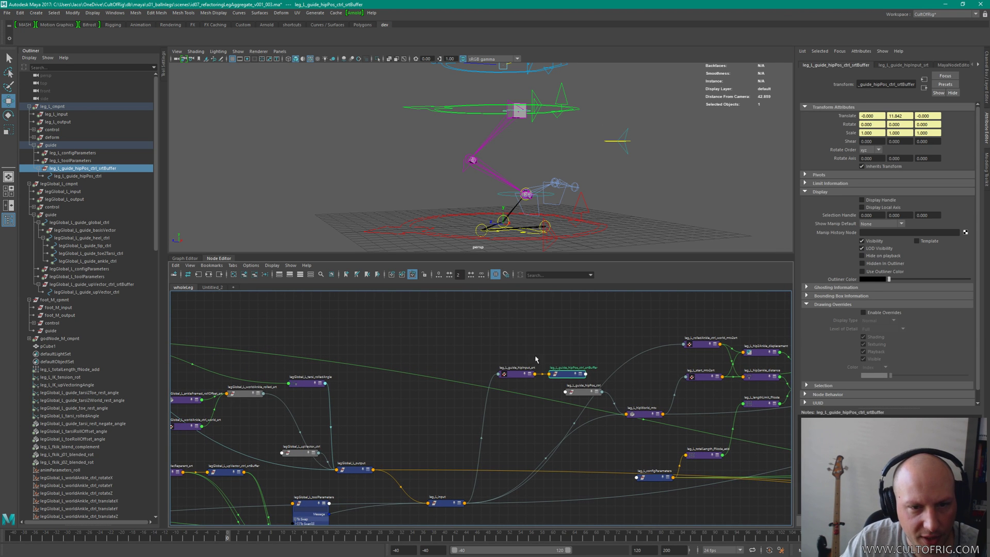
{"action": "scroll", "coordinate": [517, 315], "scroll_direction": "up", "scroll_amount": 2}
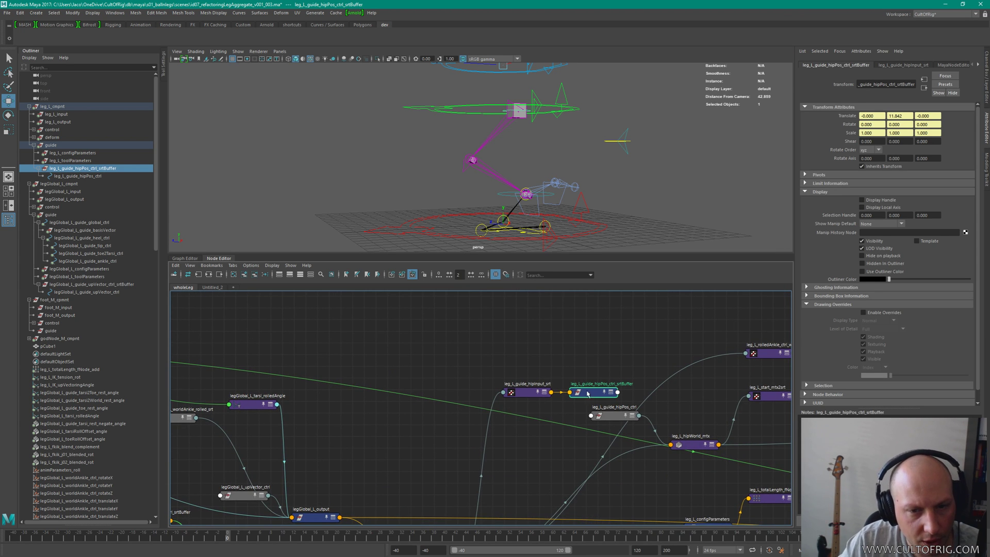
{"action": "left_click", "coordinate": [613, 414], "text": "shift"}
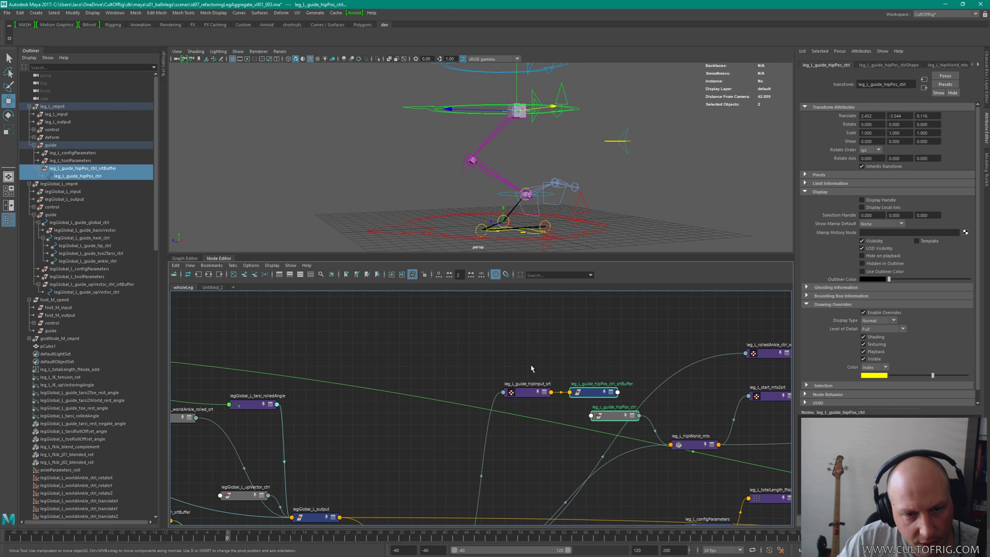
{"action": "left_click", "coordinate": [522, 392]}
{"action": "key", "text": "f"}
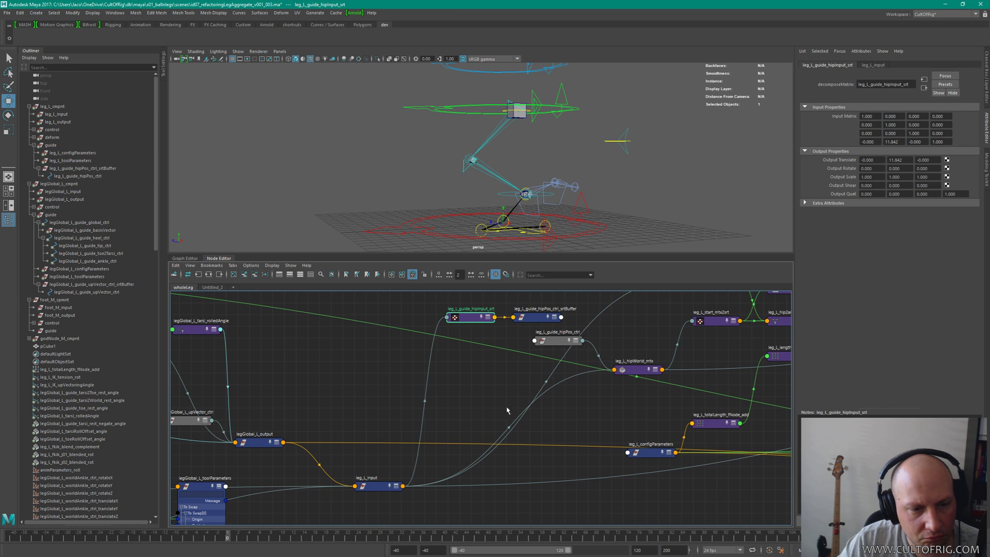
{"action": "left_click", "coordinate": [375, 490]}
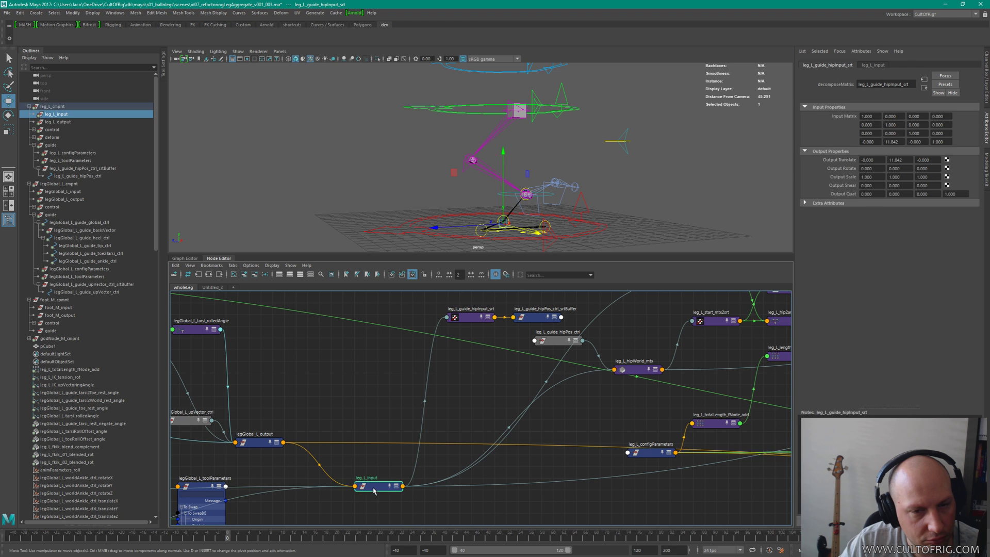
Step: Expand the leg_L_input node to its connected attributes and move it slightly up in the graph
{"action": "key", "text": "2"}
{"action": "left_click_drag", "start_coordinate": [369, 492], "coordinate": [372, 468]}
Step: Duplicate leg_L_guide_hipPos_ctrl_srtBuffer with its child control and parent the copy under the original leg_L_guide_hipPos_ctrl
{"action": "left_click", "coordinate": [541, 320]}
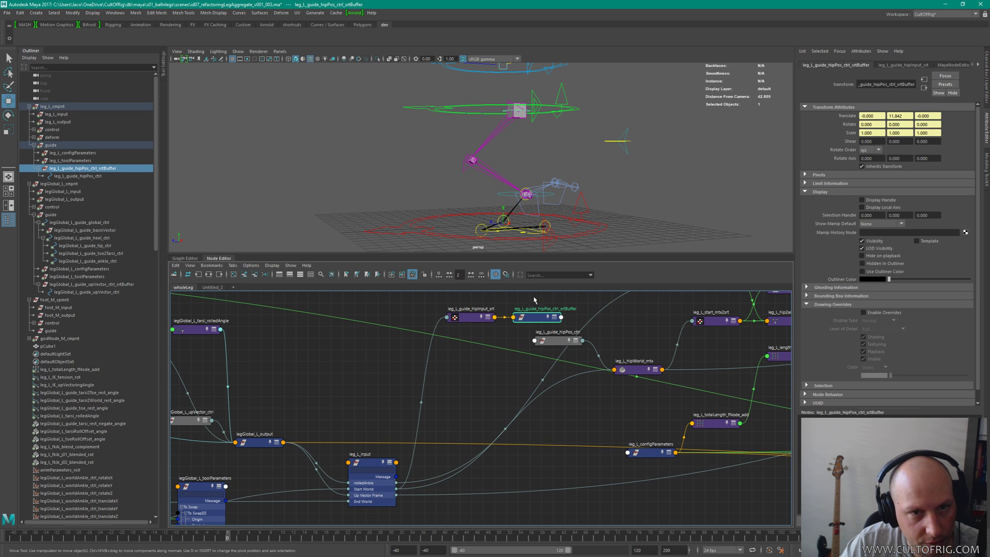
{"action": "left_click_drag", "start_coordinate": [549, 138], "coordinate": [580, 140], "text": "alt"}
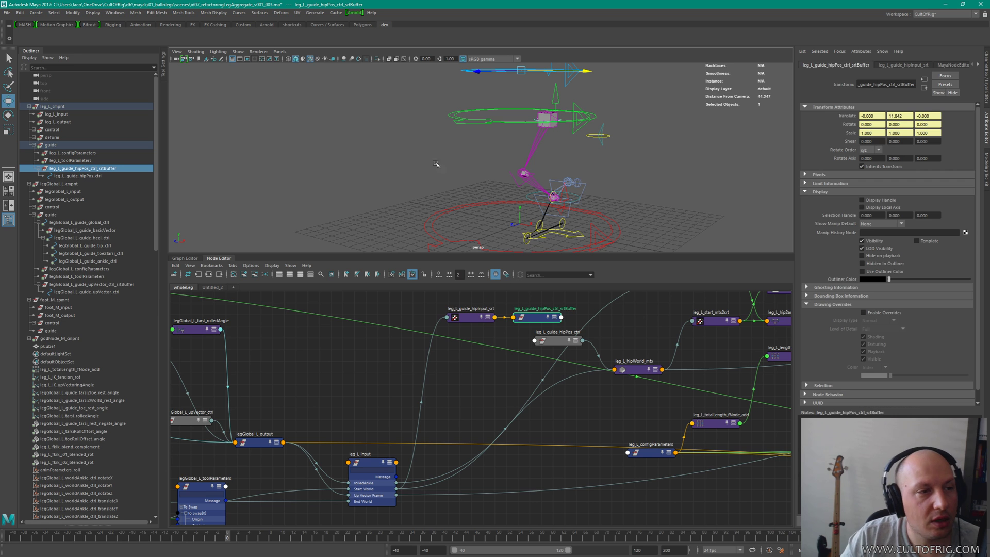
{"action": "left_click_drag", "start_coordinate": [527, 169], "coordinate": [525, 150], "text": "alt"}
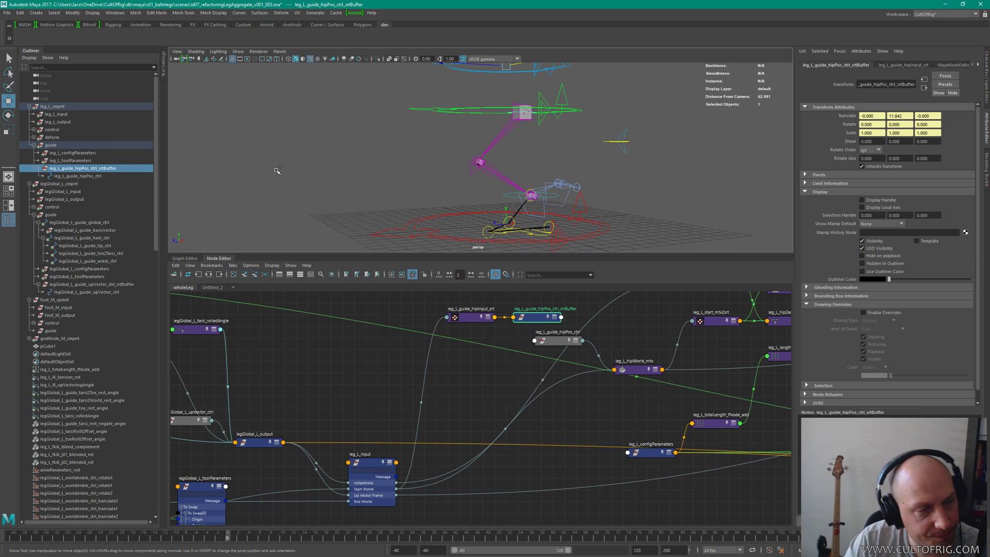
{"action": "key", "text": "ctrl+d"}
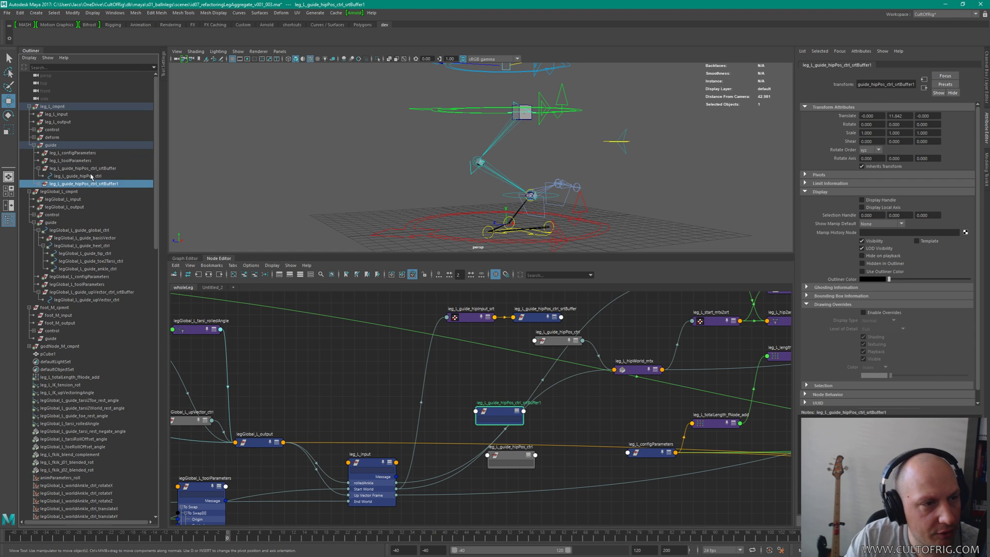
{"action": "left_click", "coordinate": [91, 176], "text": "ctrl"}
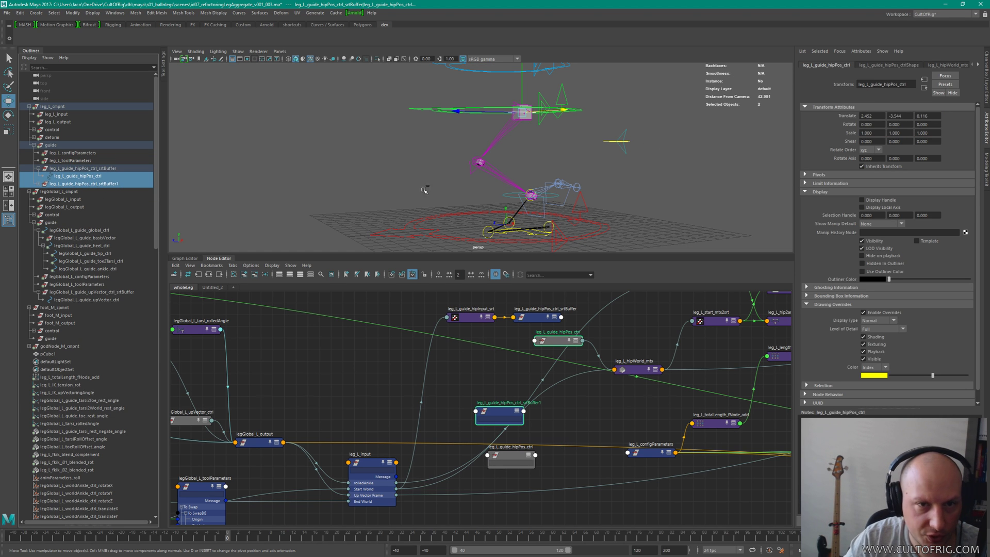
{"action": "key", "text": "p"}
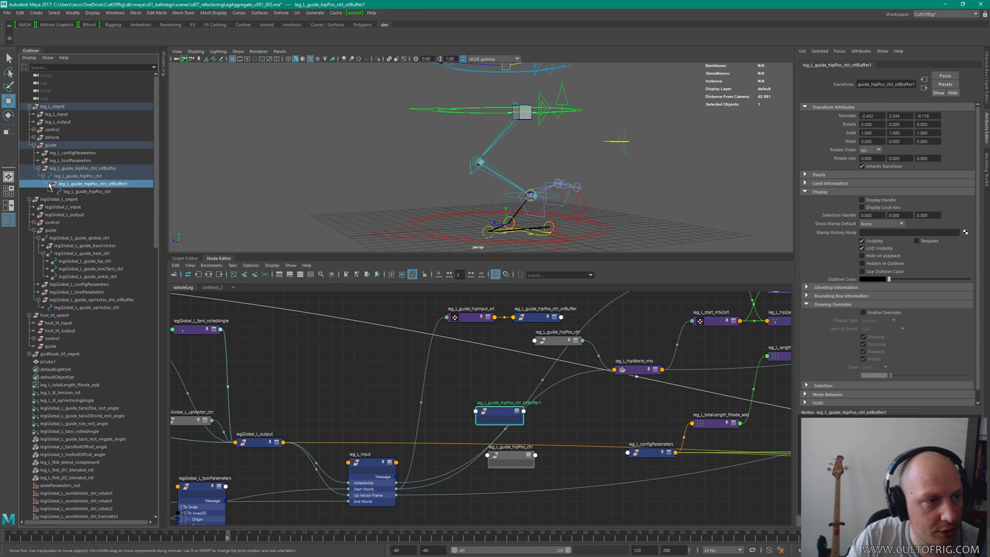
Step: Rename the duplicated buffer as leg_L_guide_kneePos_ctrl_srtBuffer
{"action": "key", "text": "F2"}
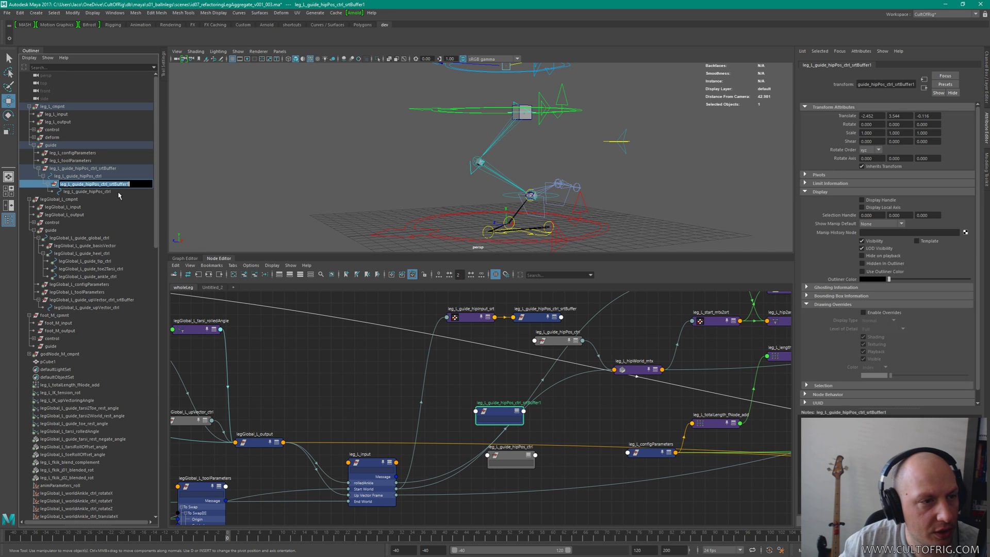
{"action": "key", "text": "End"}
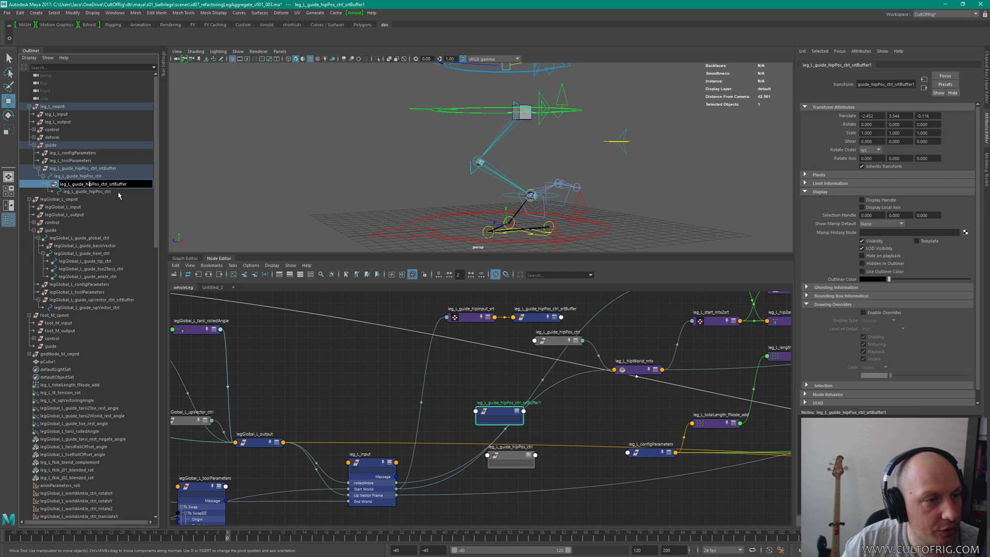
{"action": "key", "text": "BackSpace"}
{"action": "key", "text": "BackSpace"}
{"action": "key", "text": "BackSpace"}
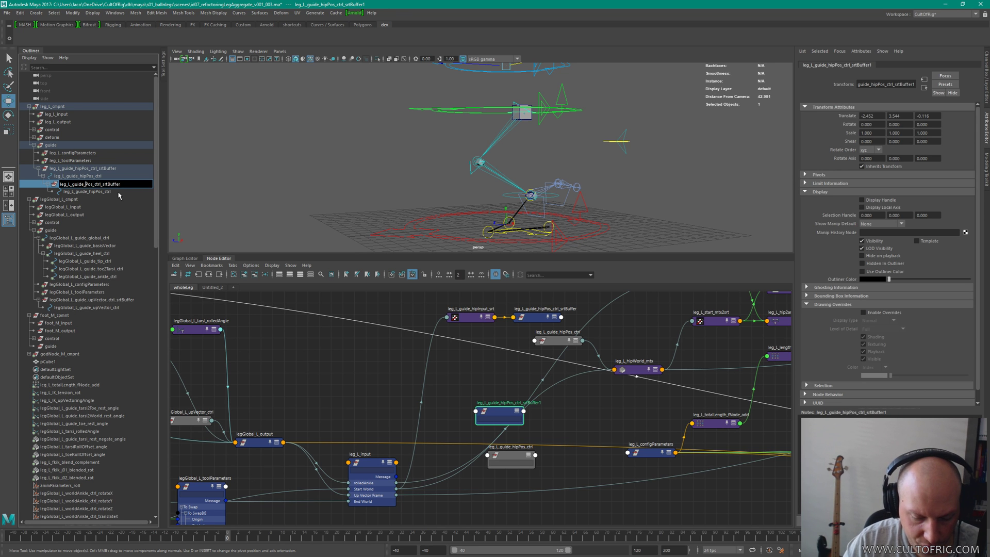
{"action": "type", "text": "knee"}
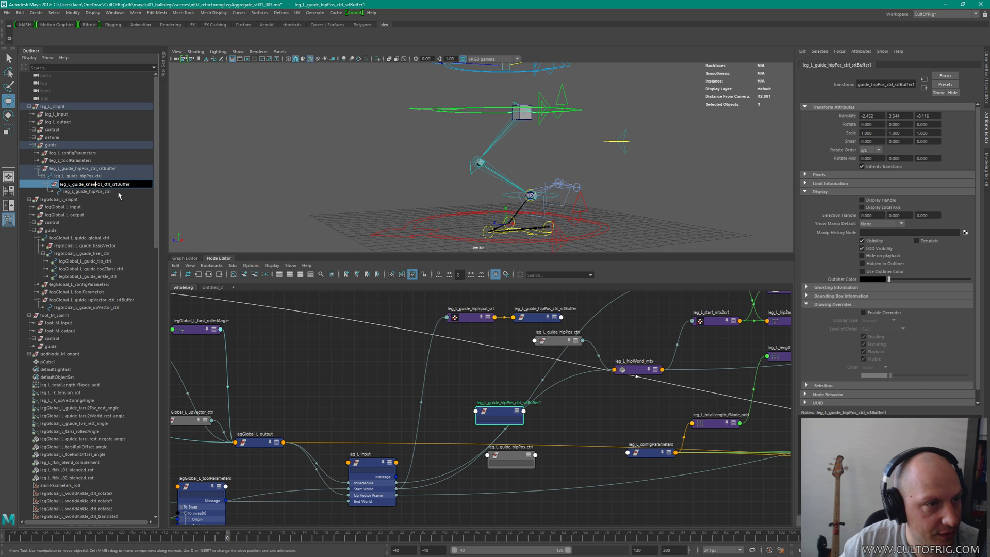
{"action": "left_click", "coordinate": [118, 192]}
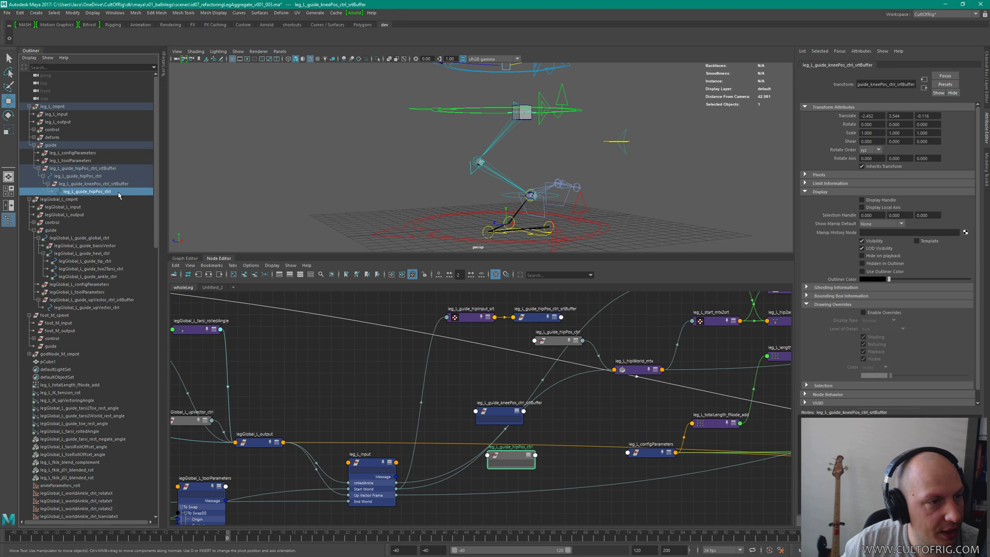
Step: Rename the control under the knee buffer as leg_L_guide_kneePos_ctrl
{"action": "double_click", "coordinate": [119, 192]}
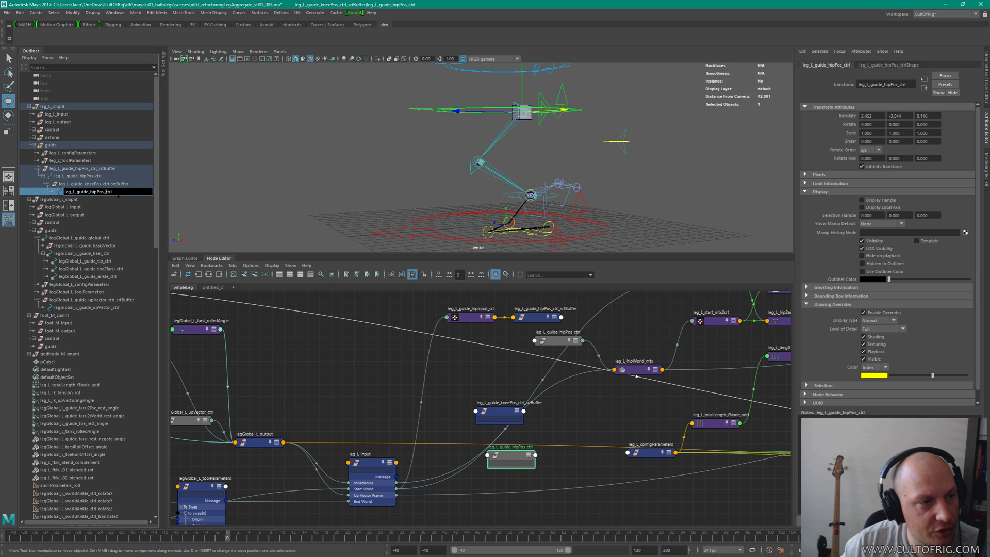
{"action": "key", "text": "BackSpace"}
{"action": "key", "text": "BackSpace"}
{"action": "key", "text": "BackSpace"}
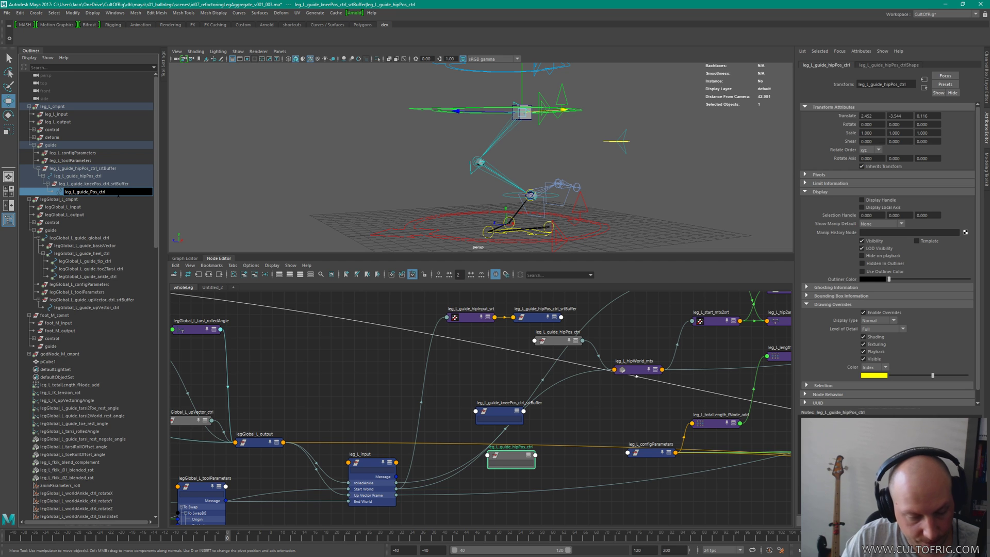
{"action": "type", "text": "knee"}
{"action": "key", "text": "Return"}
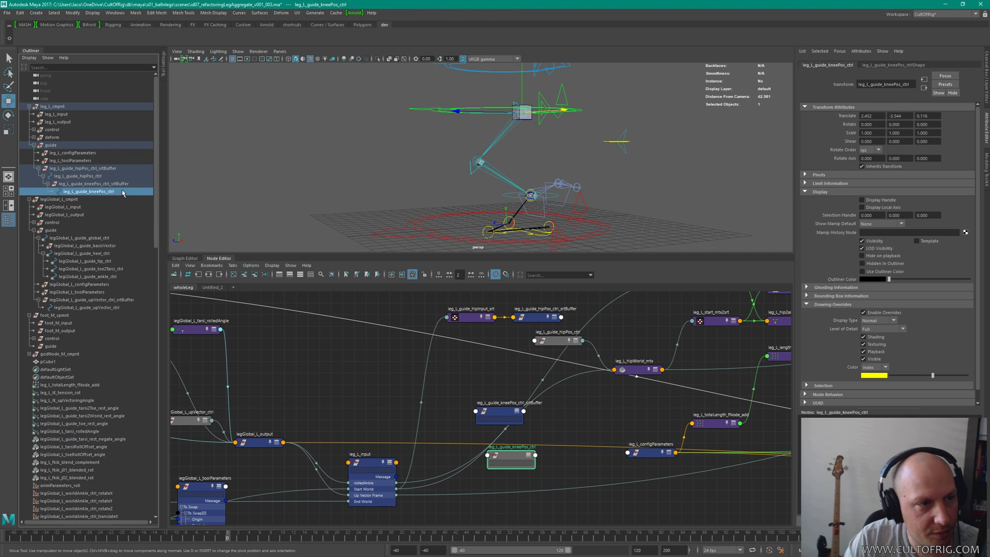
Step: Arrange the leg_L_guide_kneePos_ctrl_srtBuffer and leg_L_guide_kneePos_ctrl nodes together below the hip guide nodes in the graph
{"action": "left_click", "coordinate": [103, 184]}
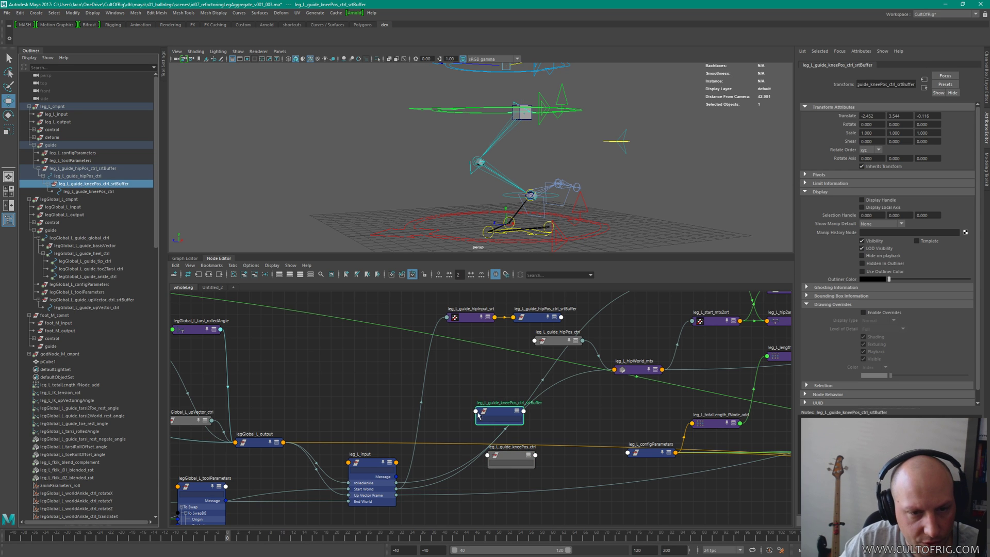
{"action": "left_click_drag", "start_coordinate": [490, 411], "coordinate": [466, 396]}
{"action": "left_click_drag", "start_coordinate": [515, 456], "coordinate": [497, 427]}
{"action": "left_click_drag", "start_coordinate": [463, 361], "coordinate": [499, 429]}
{"action": "left_click_drag", "start_coordinate": [500, 429], "coordinate": [474, 414]}
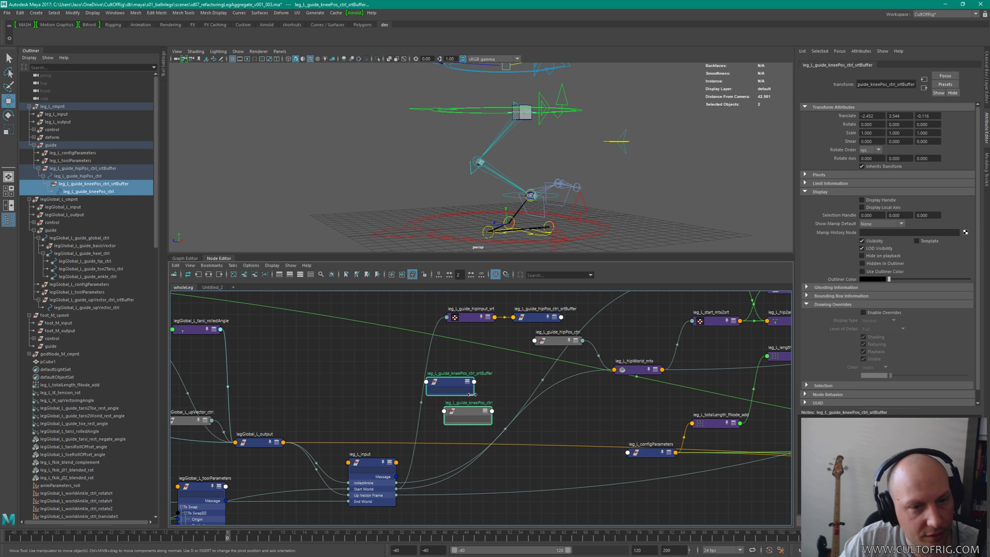
{"action": "mouse_move", "coordinate": [509, 377]}
{"action": "right_mouse_down", "text": "alt"}
{"action": "mouse_move", "coordinate": [552, 384]}
{"action": "mouse_move", "coordinate": [514, 390]}
{"action": "right_mouse_up", "text": "alt"}
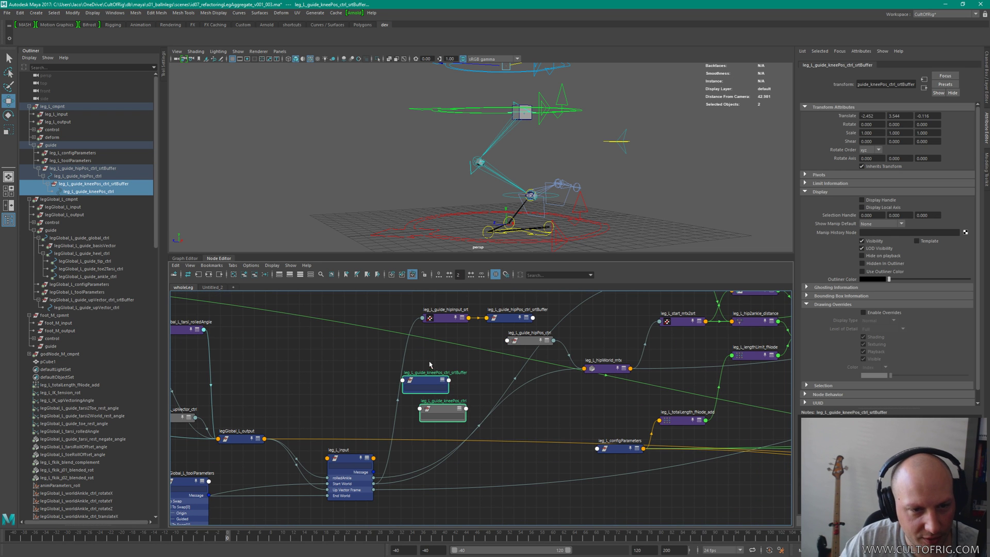
{"action": "left_click_drag", "start_coordinate": [438, 406], "coordinate": [450, 385]}
Step: Examine the knee guide nodes beside leg_L_input and leg_L_hipWorld_mtx in the graph, and the leg guides in the viewport
{"action": "scroll", "coordinate": [518, 400], "scroll_direction": "up", "scroll_amount": 2}
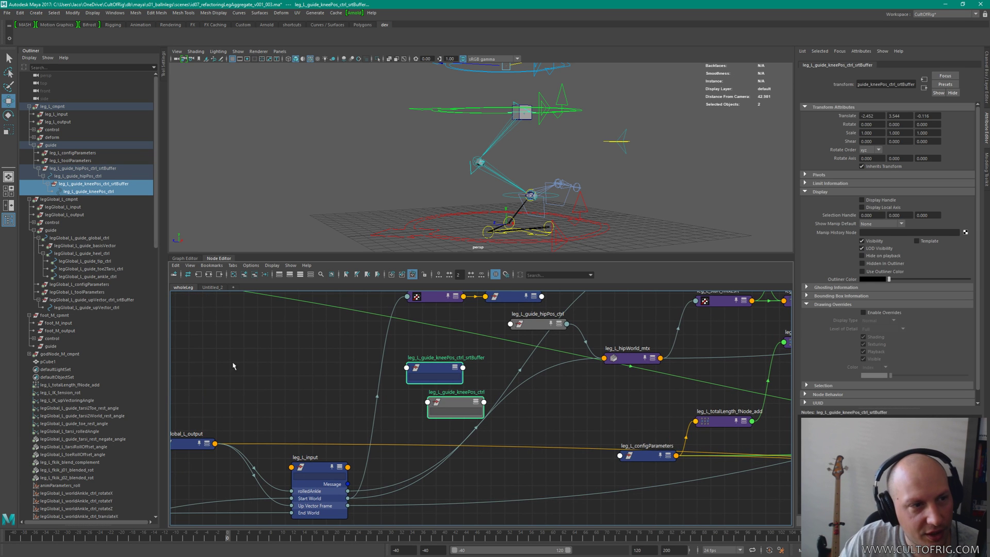
{"action": "left_click_drag", "start_coordinate": [567, 160], "coordinate": [531, 155], "text": "alt"}
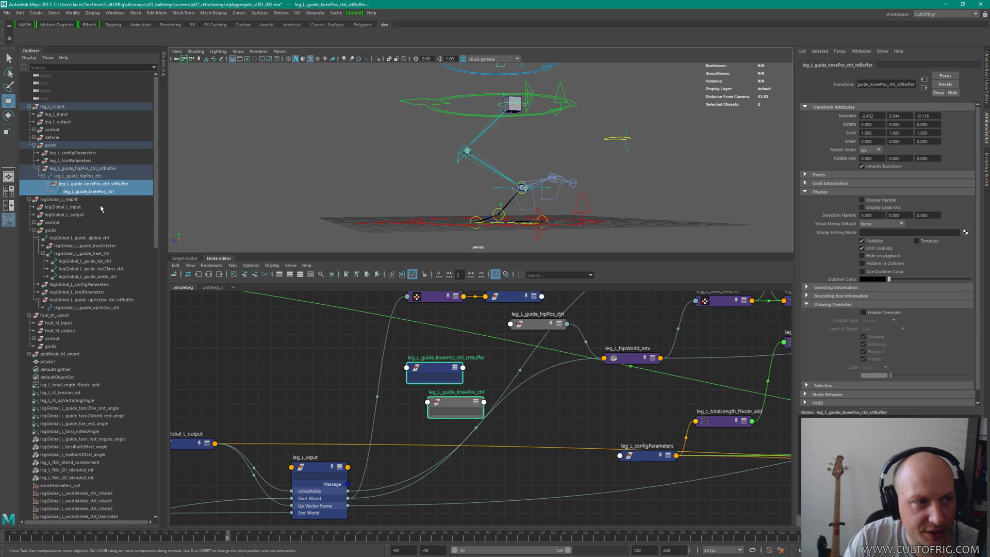
{"action": "scroll", "coordinate": [462, 434], "scroll_direction": "up", "scroll_amount": 2}
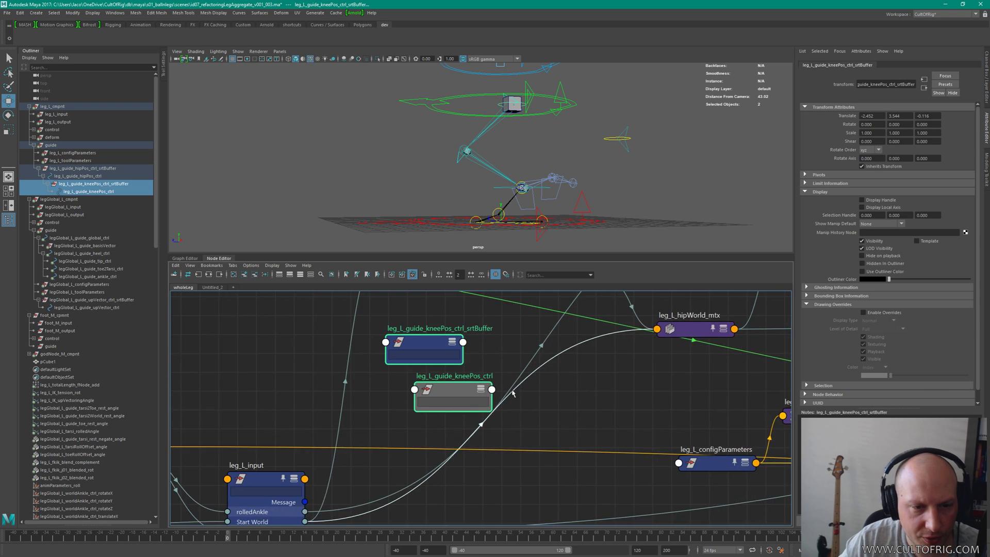
{"action": "middle_click_drag", "start_coordinate": [512, 393], "coordinate": [457, 403], "text": "alt"}
{"action": "left_click_drag", "start_coordinate": [387, 393], "coordinate": [383, 383]}
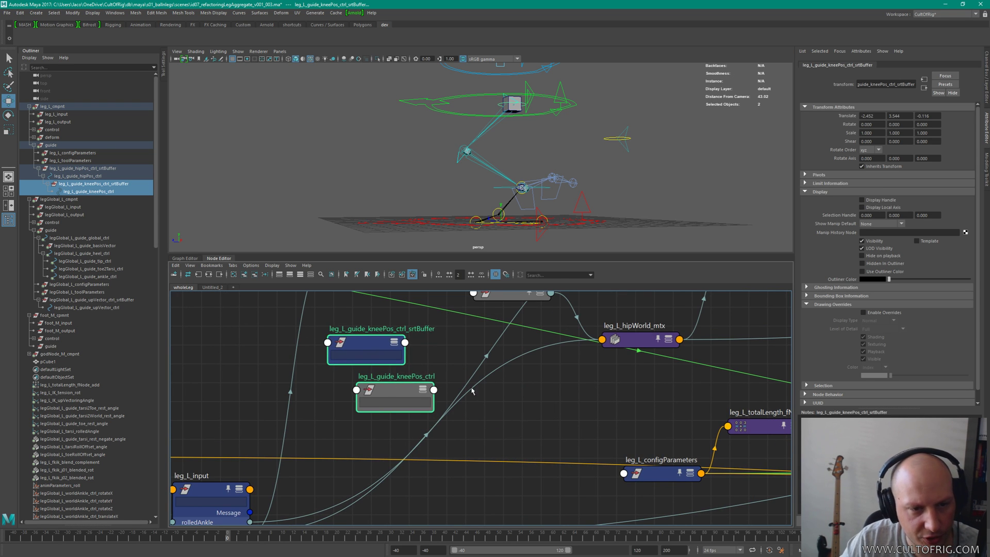
{"action": "scroll", "coordinate": [578, 392], "scroll_direction": "down", "scroll_amount": 2}
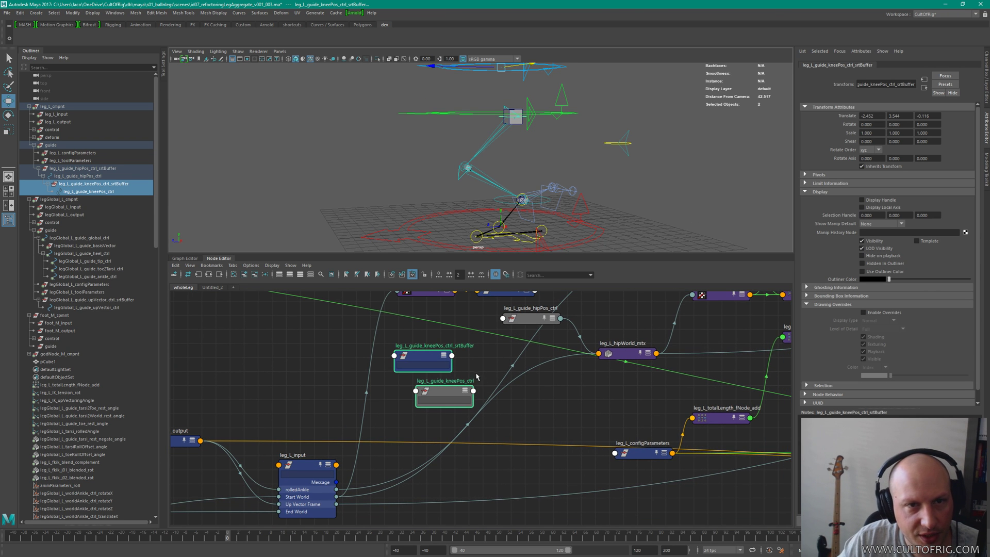
{"action": "middle_click_drag", "start_coordinate": [562, 94], "coordinate": [580, 135], "text": "alt"}
{"action": "right_click_drag", "start_coordinate": [579, 135], "coordinate": [557, 99], "text": "alt"}
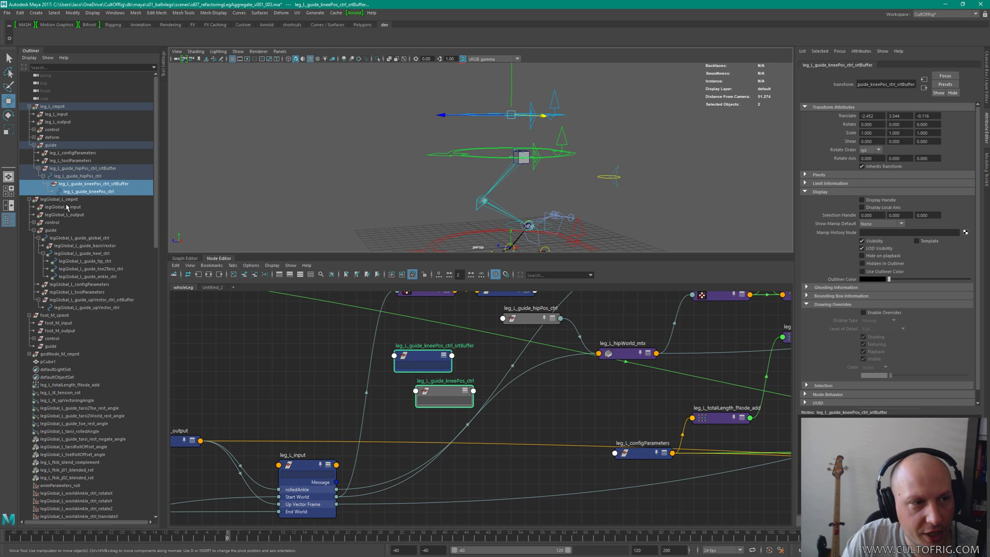
{"action": "left_click_drag", "start_coordinate": [522, 141], "coordinate": [541, 126], "text": "alt"}
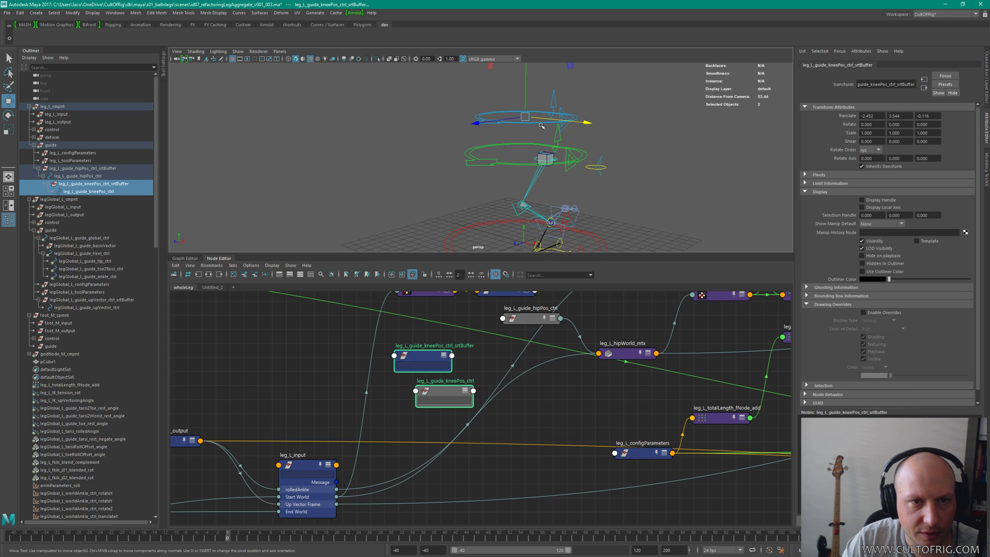
Step: Set Translate X, Y and Z to 0 on both the knee guide buffer and its control
{"action": "left_click_drag", "start_coordinate": [422, 364], "coordinate": [423, 363]}
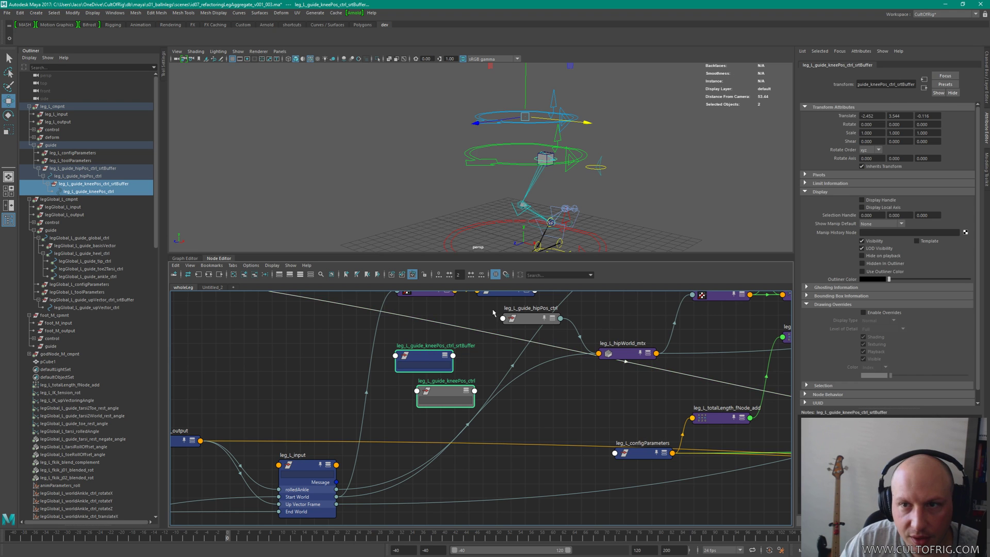
{"action": "key", "text": "ctrl+a"}
{"action": "left_click_drag", "start_coordinate": [968, 73], "coordinate": [971, 85]}
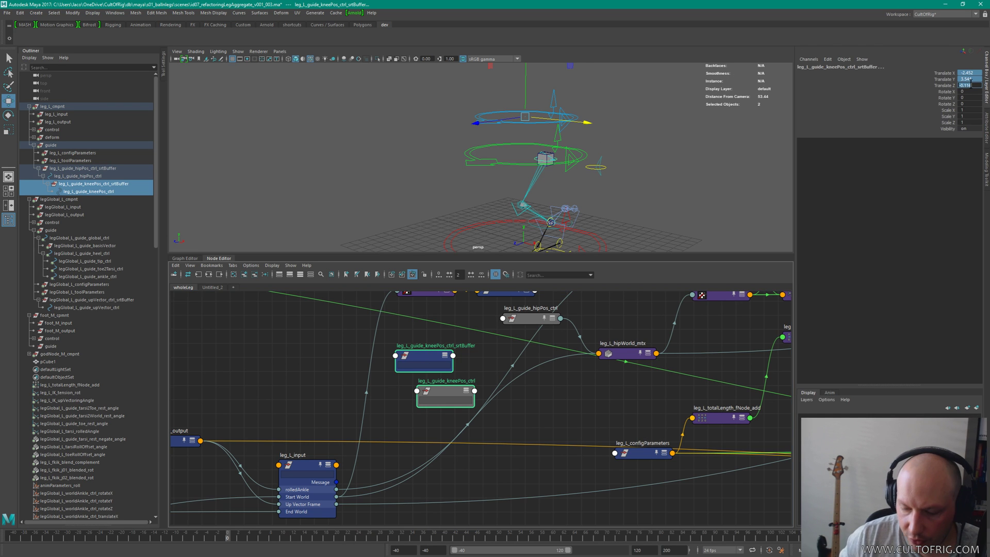
{"action": "type", "text": "0"}
{"action": "key", "text": "Return"}
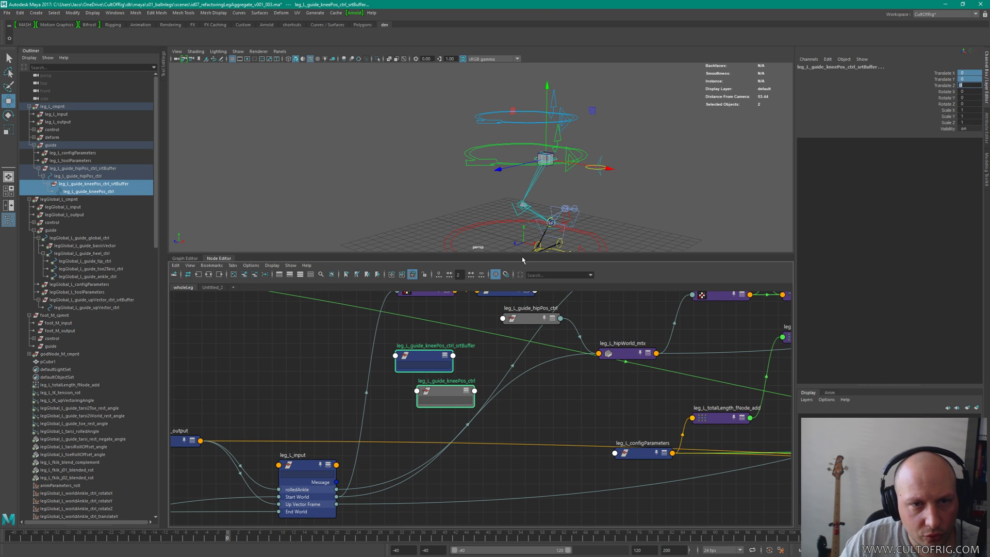
Step: Check the leg from the side and inspect the transform values of leg_L_guide_kneePos_ctrl_srtBuffer
{"action": "left_click", "coordinate": [531, 250]}
{"action": "left_click_drag", "start_coordinate": [641, 171], "coordinate": [567, 172], "text": "alt"}
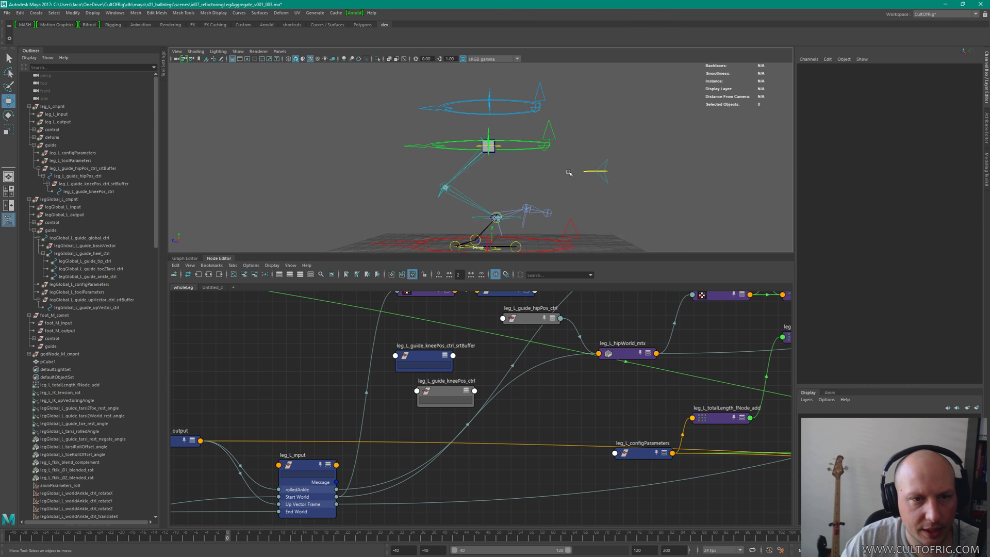
{"action": "right_click_drag", "start_coordinate": [568, 172], "coordinate": [520, 153], "text": "alt"}
{"action": "middle_click_drag", "start_coordinate": [520, 153], "coordinate": [530, 159], "text": "alt"}
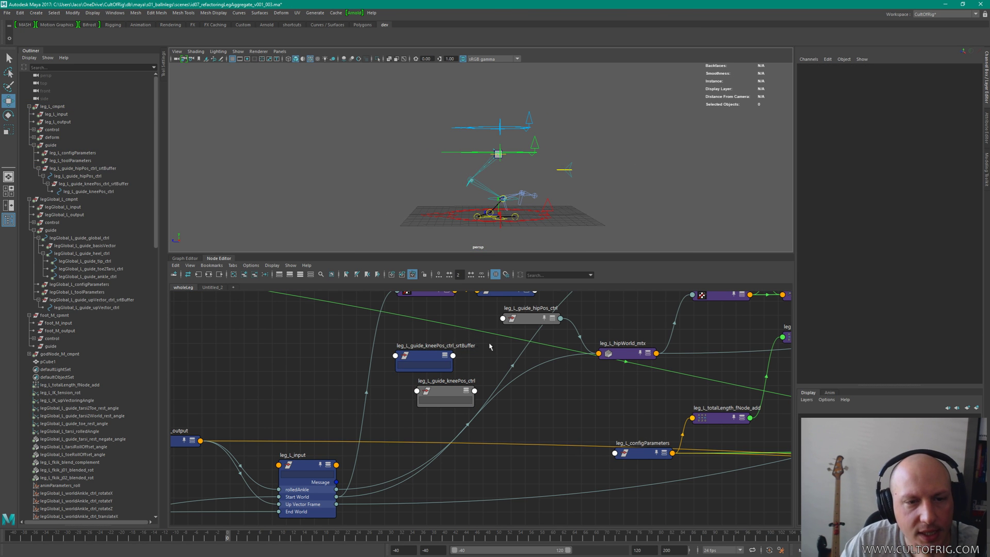
{"action": "middle_click_drag", "start_coordinate": [487, 362], "coordinate": [455, 424], "text": "alt"}
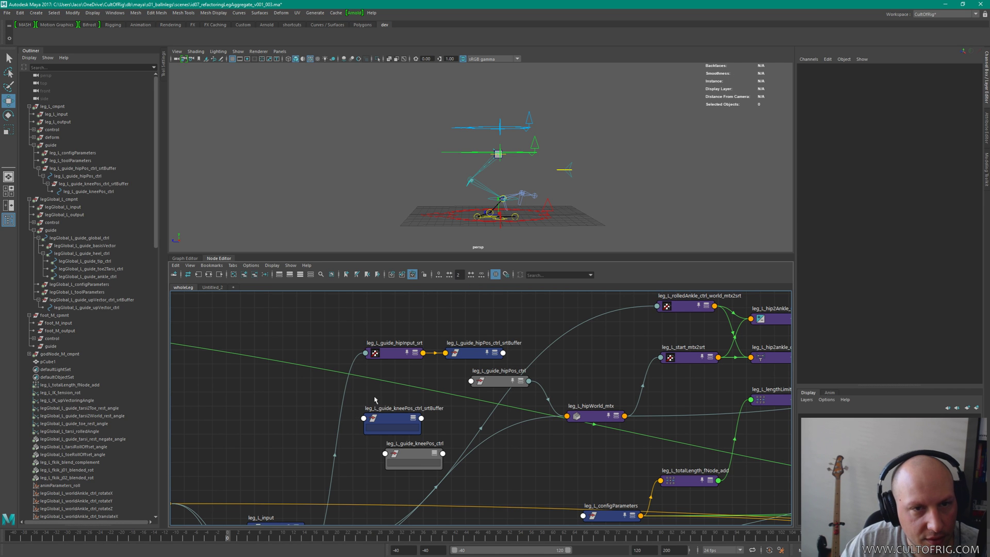
{"action": "left_click", "coordinate": [396, 412]}
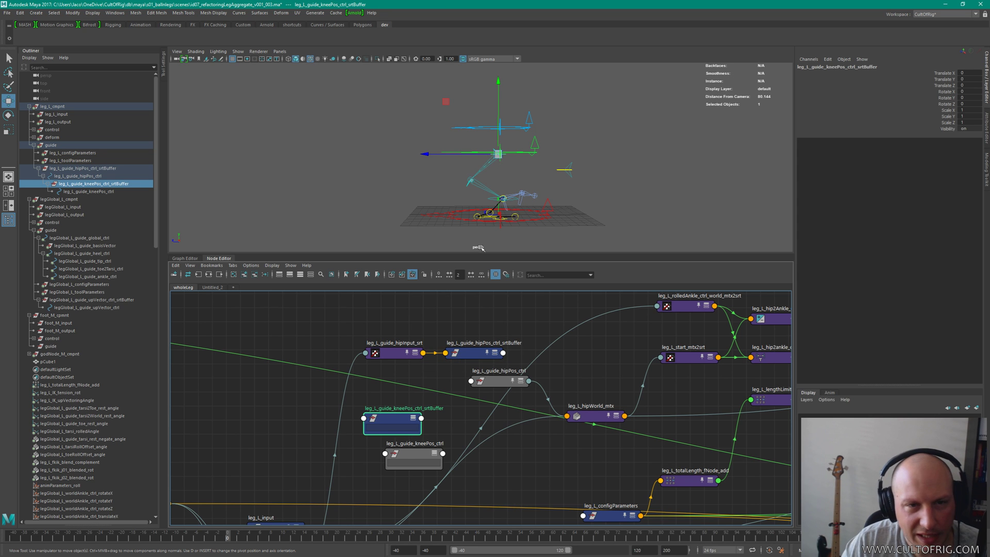
Step: Move leg_L_guide_kneePos_ctrl down from the hip to just behind the knee, at about X -0.051, Y -3.265, Z 2.068
{"action": "left_click", "coordinate": [436, 453]}
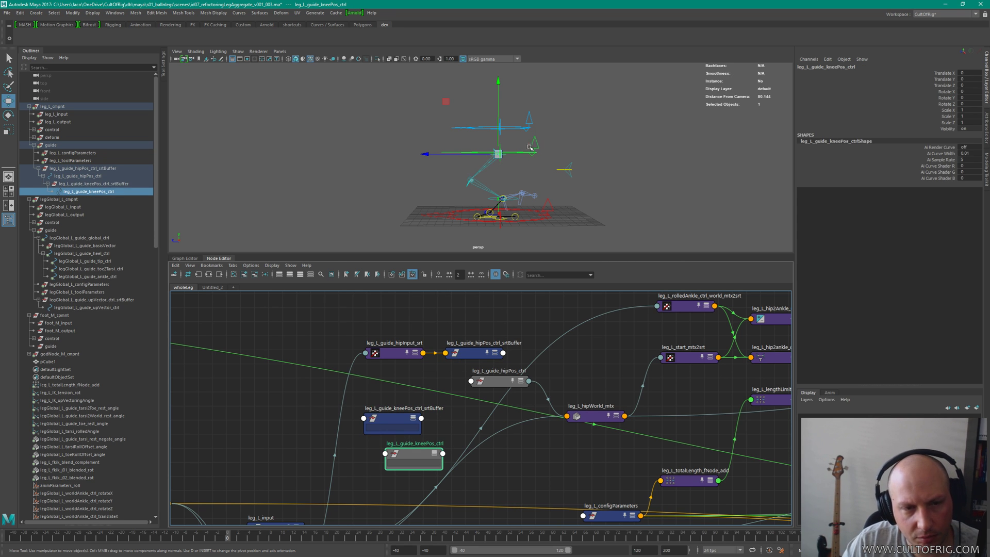
{"action": "left_click_drag", "start_coordinate": [498, 154], "coordinate": [493, 209]}
{"action": "left_click_drag", "start_coordinate": [514, 138], "coordinate": [537, 178], "text": "alt"}
{"action": "scroll", "coordinate": [573, 216], "scroll_direction": "up", "scroll_amount": 2}
{"action": "scroll", "coordinate": [573, 215], "scroll_direction": "up", "scroll_amount": 4}
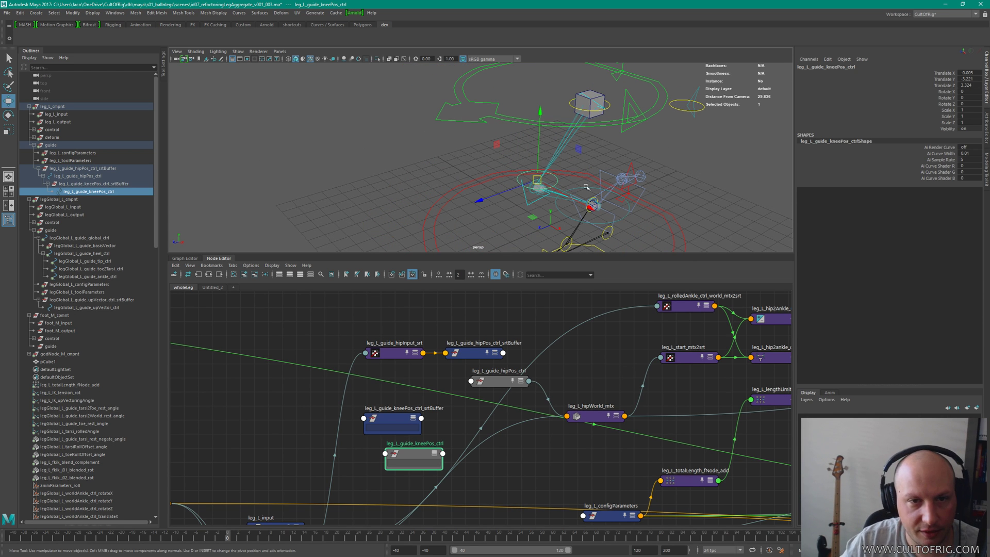
{"action": "left_click_drag", "start_coordinate": [593, 165], "coordinate": [567, 184], "text": "alt"}
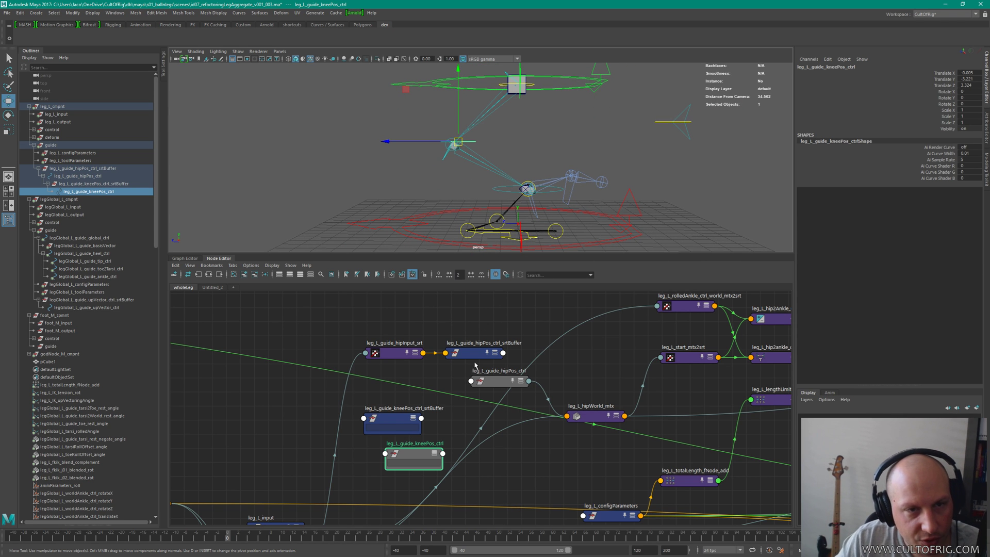
{"action": "left_click_drag", "start_coordinate": [458, 141], "coordinate": [481, 142]}
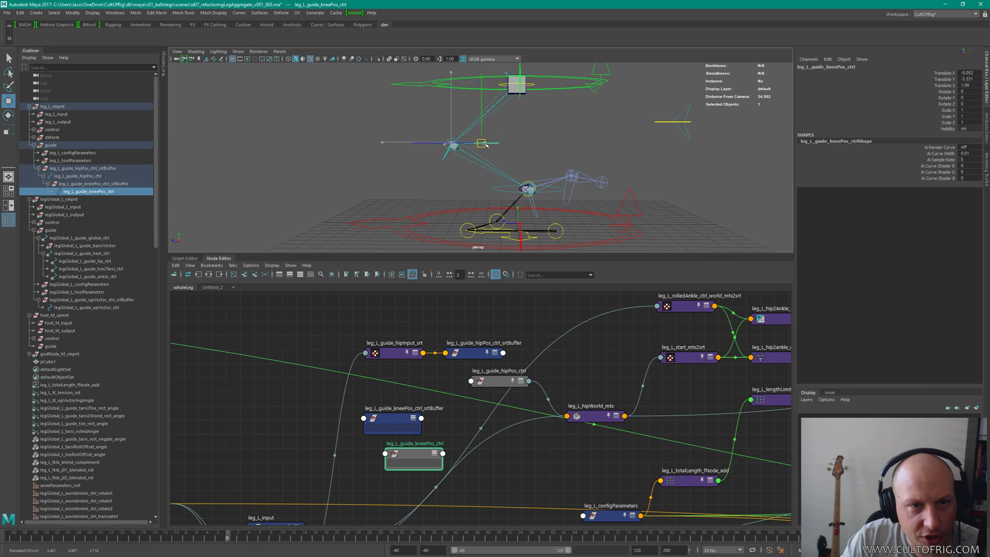
{"action": "left_click_drag", "start_coordinate": [452, 188], "coordinate": [479, 182], "text": "alt"}
Step: Save the scene with the guide nodes beside leg_L_input centred in the graph
{"action": "scroll", "coordinate": [466, 397], "scroll_direction": "down", "scroll_amount": 8}
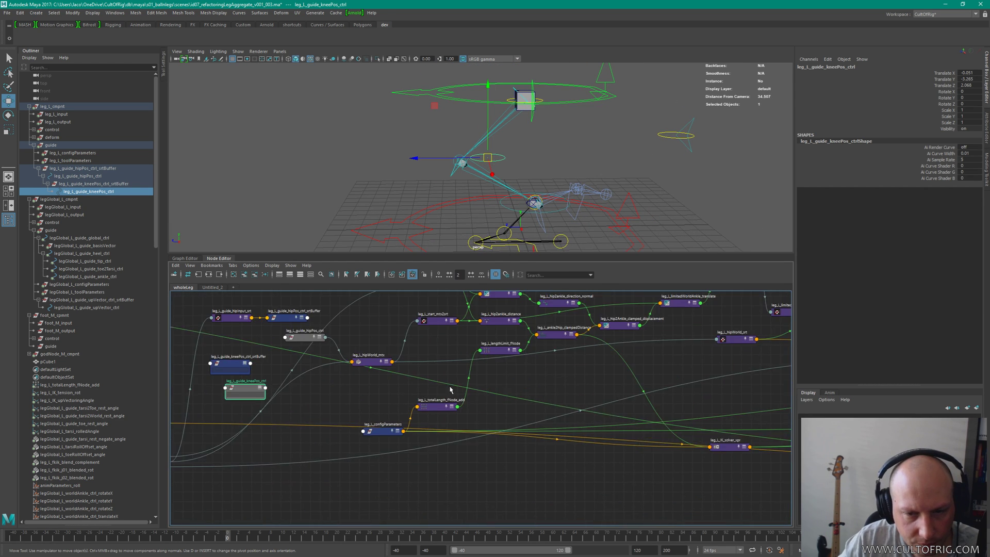
{"action": "middle_click_drag", "start_coordinate": [244, 352], "coordinate": [449, 377], "text": "alt"}
{"action": "middle_click_drag", "start_coordinate": [420, 396], "coordinate": [490, 417], "text": "alt"}
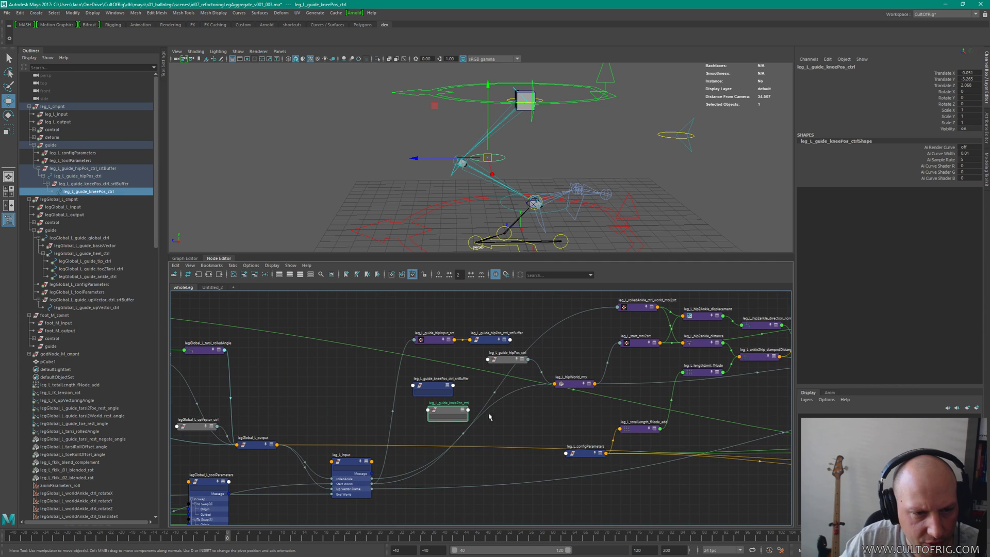
{"action": "key", "text": "ctrl+s"}
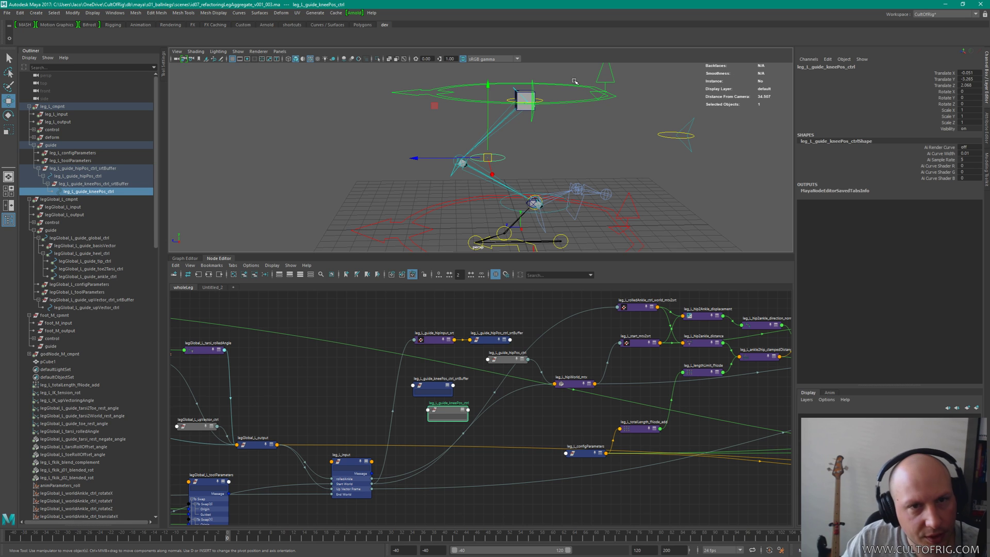
Step: Examine the hip and knee position guide controls in the viewport alongside their nodes in the graph
{"action": "left_click", "coordinate": [548, 101]}
{"action": "left_click", "coordinate": [544, 101]}
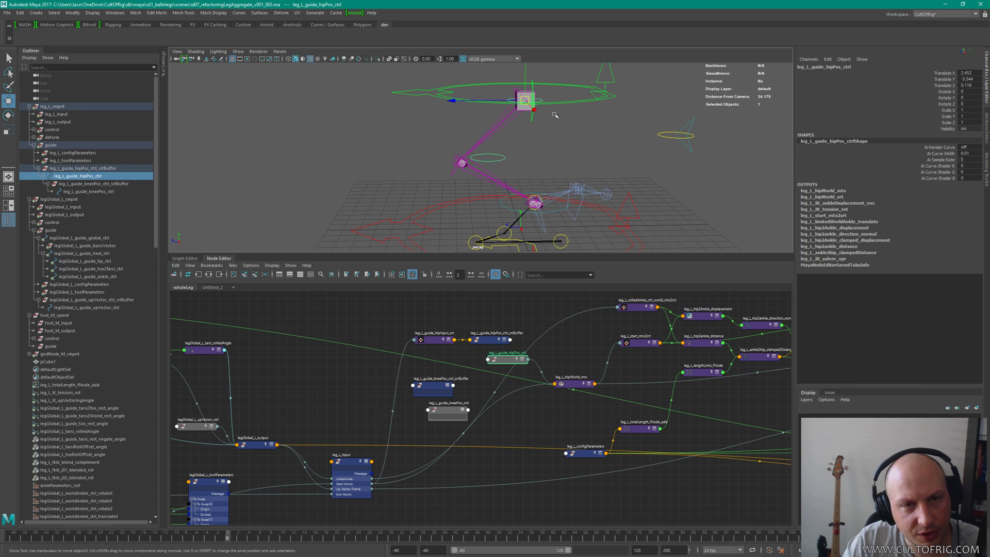
{"action": "left_click", "coordinate": [503, 157]}
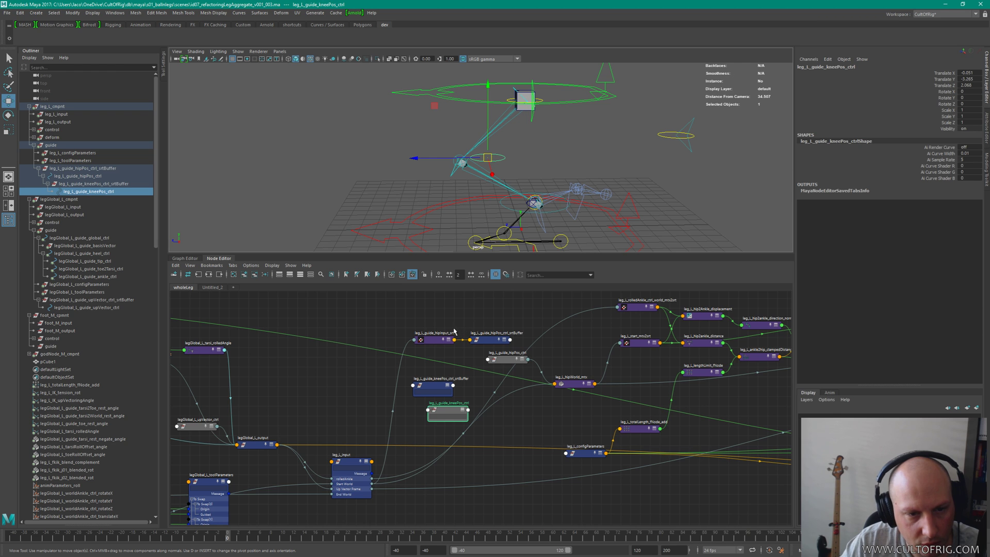
{"action": "left_click", "coordinate": [509, 320]}
{"action": "scroll", "coordinate": [508, 320], "scroll_direction": "up", "scroll_amount": 4}
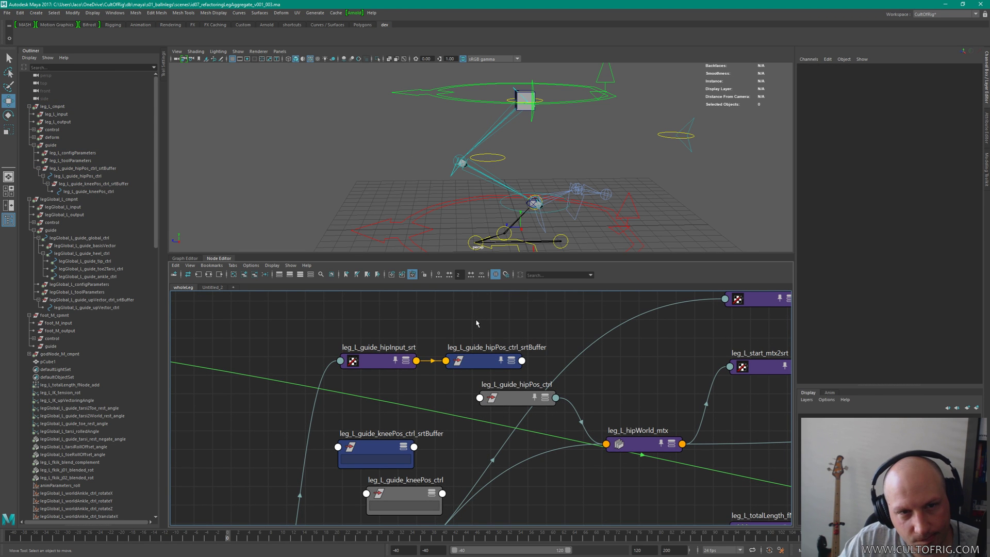
{"action": "left_click", "coordinate": [438, 500]}
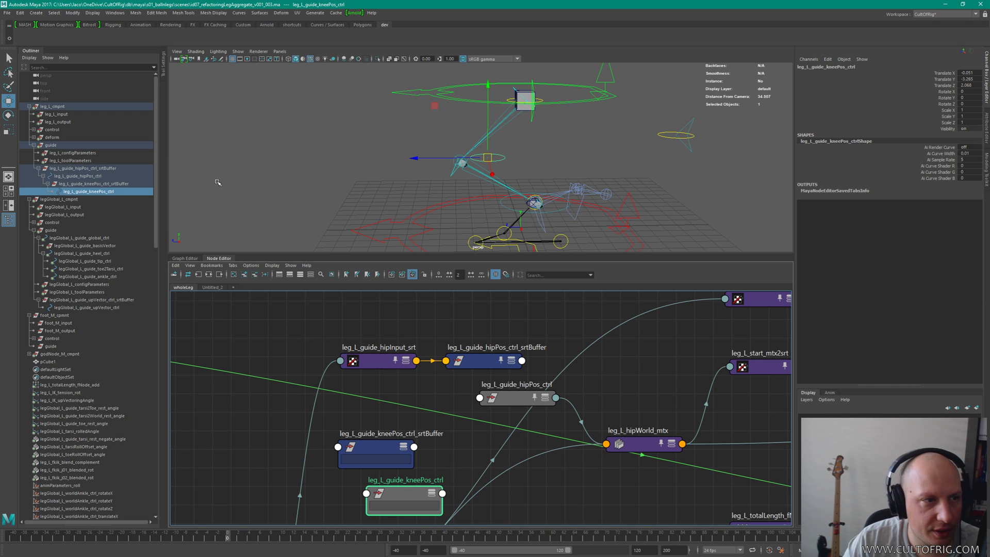
Step: Try raising the hip position guide and shifting the knee guide under it, and undo both moves
{"action": "left_click", "coordinate": [525, 101]}
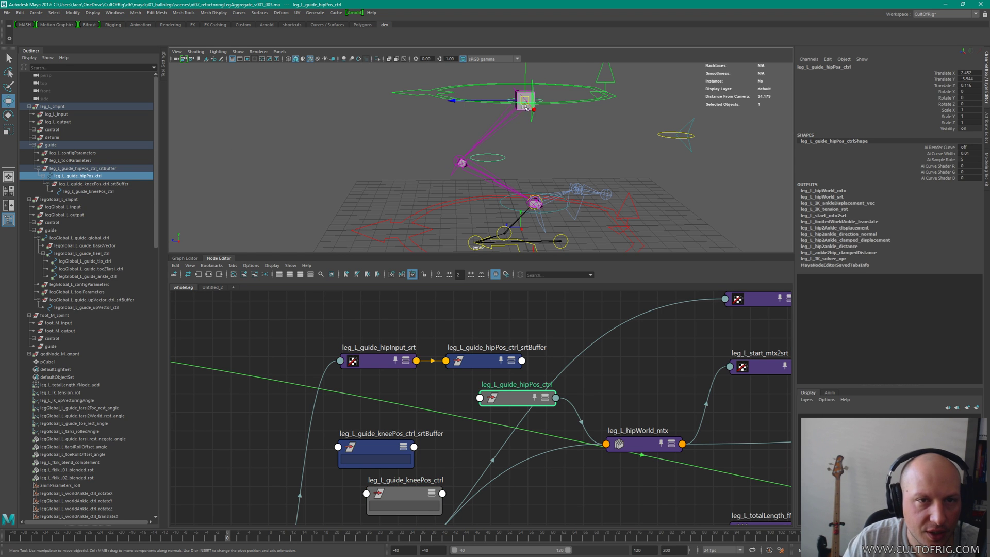
{"action": "left_click_drag", "start_coordinate": [525, 103], "coordinate": [526, 68]}
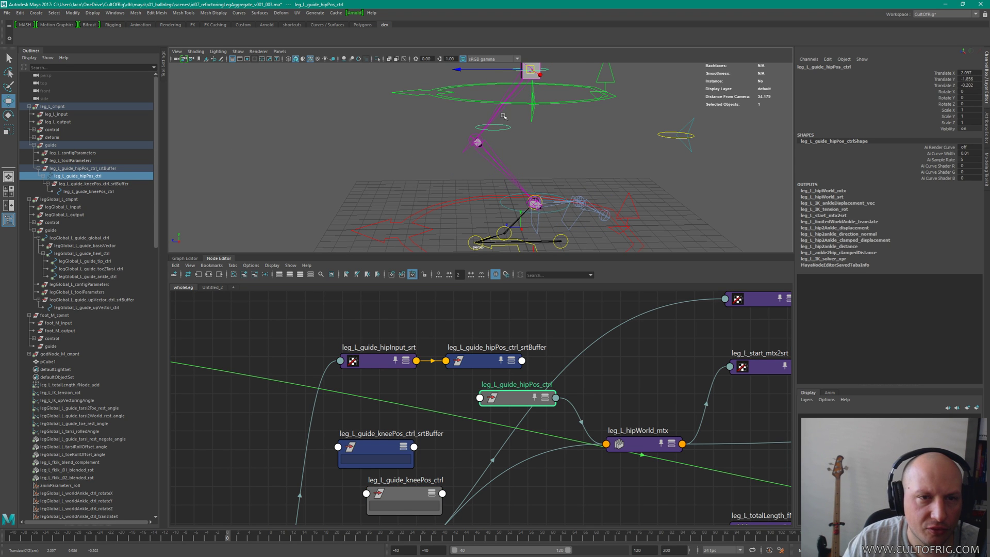
{"action": "left_click", "coordinate": [504, 137]}
{"action": "left_click_drag", "start_coordinate": [493, 128], "coordinate": [521, 117]}
{"action": "key", "text": "ctrl+z"}
{"action": "key", "text": "ctrl+z"}
{"action": "key", "text": "ctrl+z"}
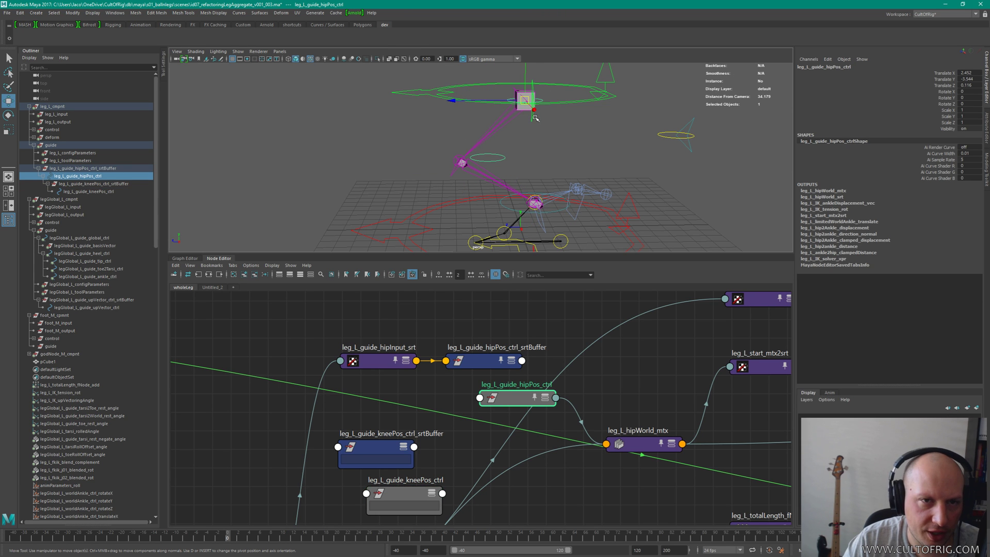
Step: Try the knee guide control on the leg's knee joint, and compare positions by undoing and redoing its moves
{"action": "left_click", "coordinate": [503, 154]}
{"action": "left_click_drag", "start_coordinate": [504, 154], "coordinate": [462, 161]}
{"action": "key", "text": "ctrl+z"}
{"action": "key", "text": "ctrl+z"}
{"action": "key", "text": "ctrl+z"}
{"action": "key", "text": "ctrl+z"}
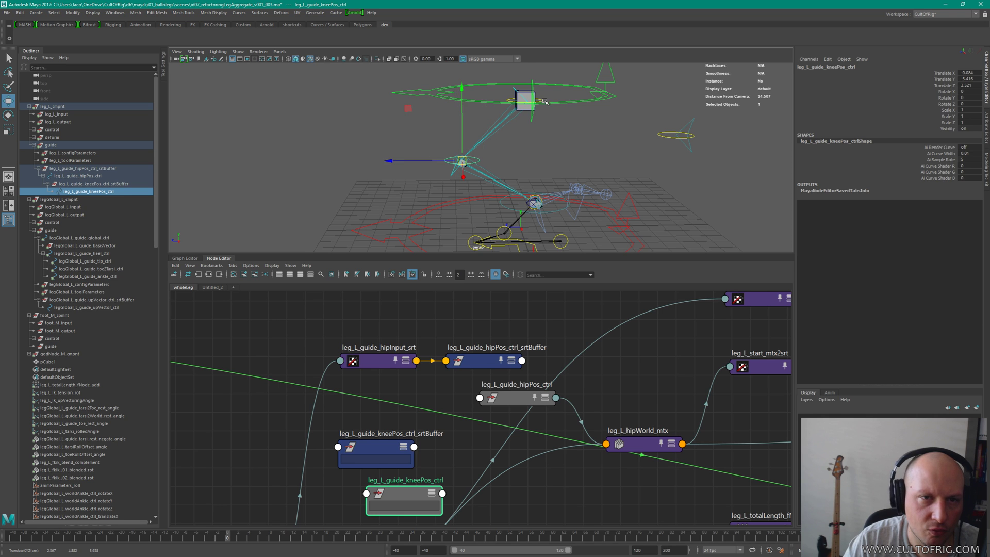
{"action": "key", "text": "shift+z"}
{"action": "key", "text": "shift+z"}
{"action": "key", "text": "shift+z"}
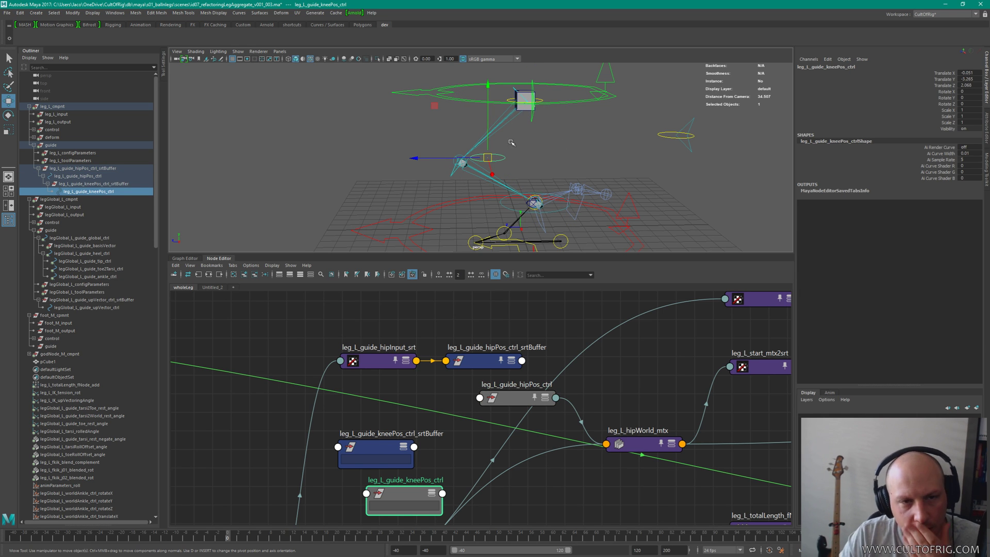
{"action": "key", "text": "ctrl+z"}
{"action": "key", "text": "ctrl+z"}
{"action": "key", "text": "shift+z"}
{"action": "key", "text": "shift+z"}
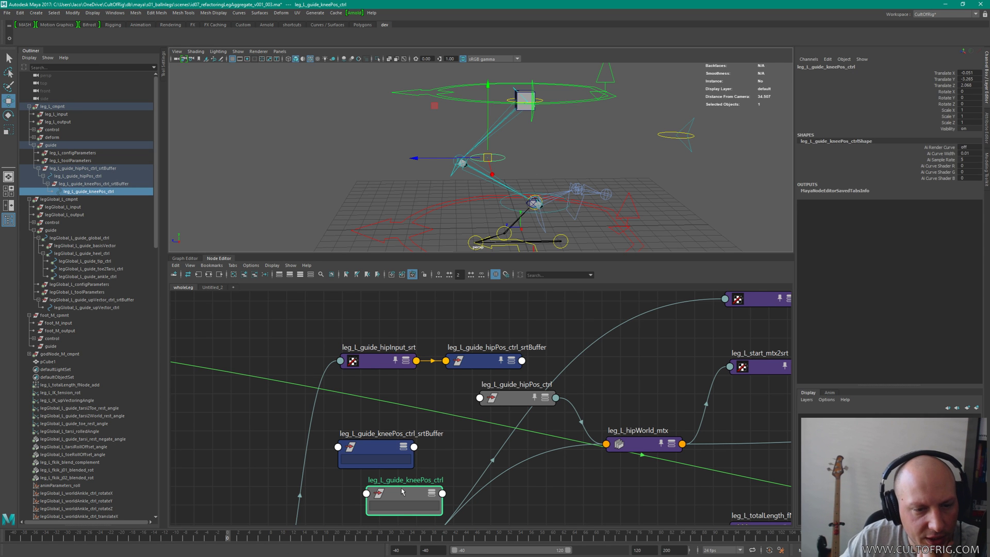
Step: Expand the leg_L_guide_kneePos_ctrl node to show all its attributes and create a distanceBetween node beside it
{"action": "left_click_drag", "start_coordinate": [402, 491], "coordinate": [404, 492]}
{"action": "scroll", "coordinate": [475, 435], "scroll_direction": "down", "scroll_amount": 3}
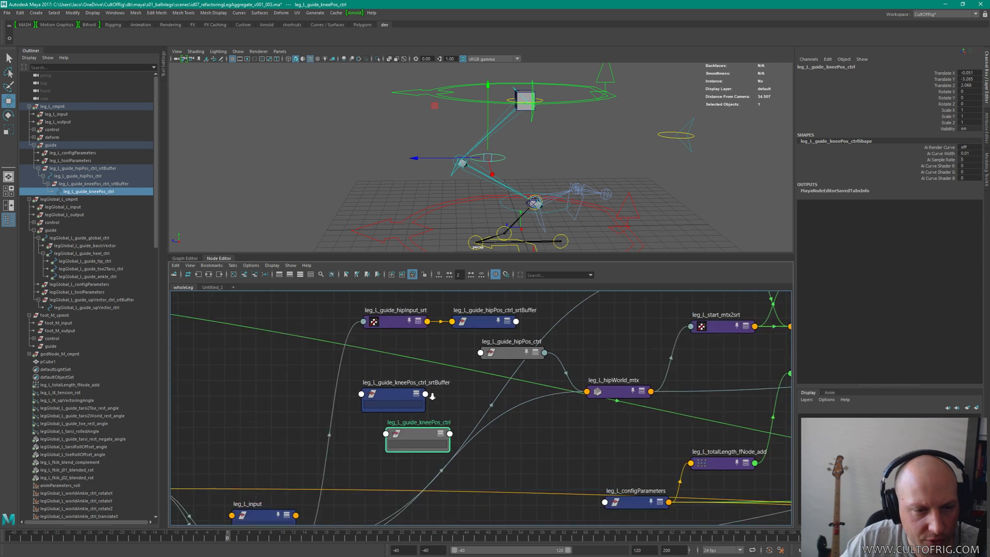
{"action": "key", "text": "3"}
{"action": "scroll", "coordinate": [464, 399], "scroll_direction": "up", "scroll_amount": 2}
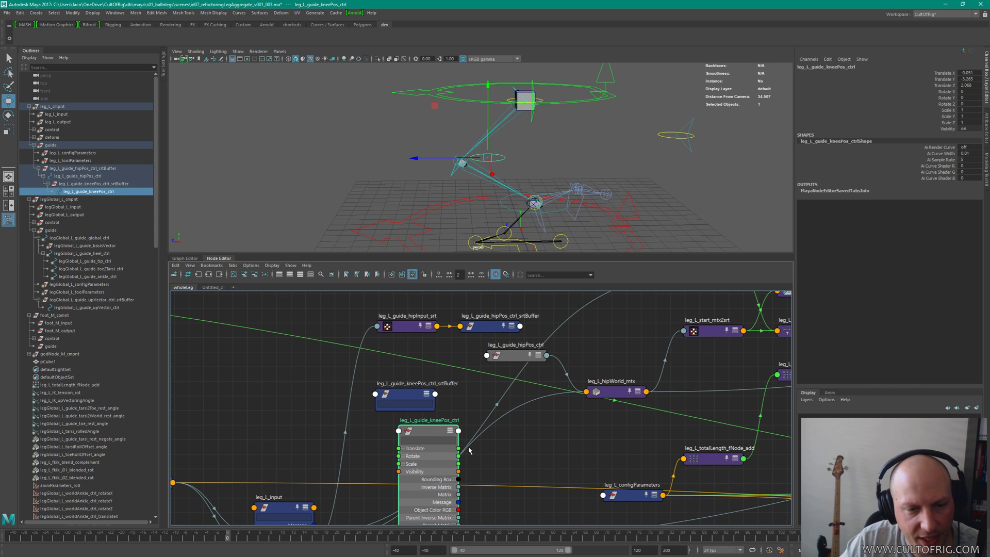
{"action": "left_click_drag", "start_coordinate": [425, 431], "coordinate": [427, 429]}
{"action": "key", "text": "Tab"}
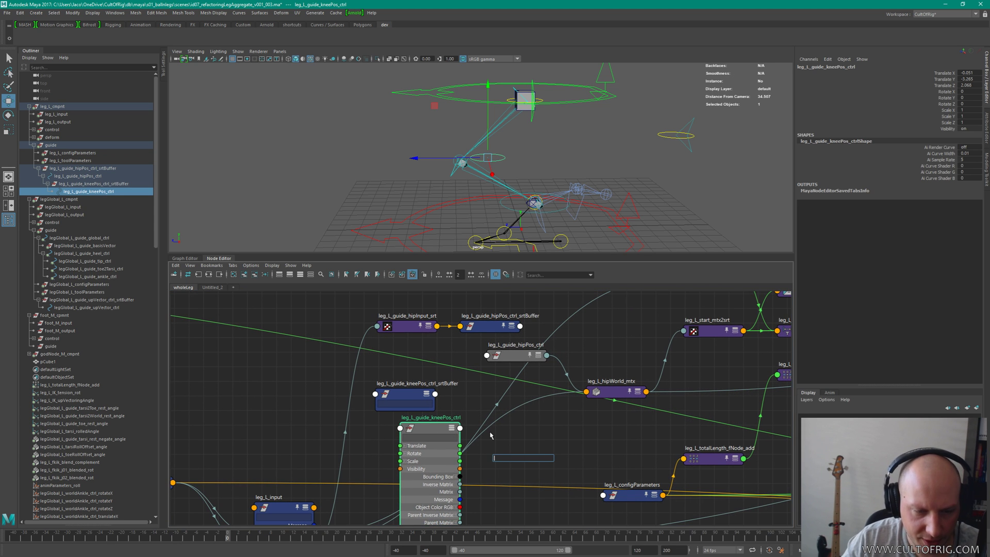
{"action": "type", "text": "distanceBetween"}
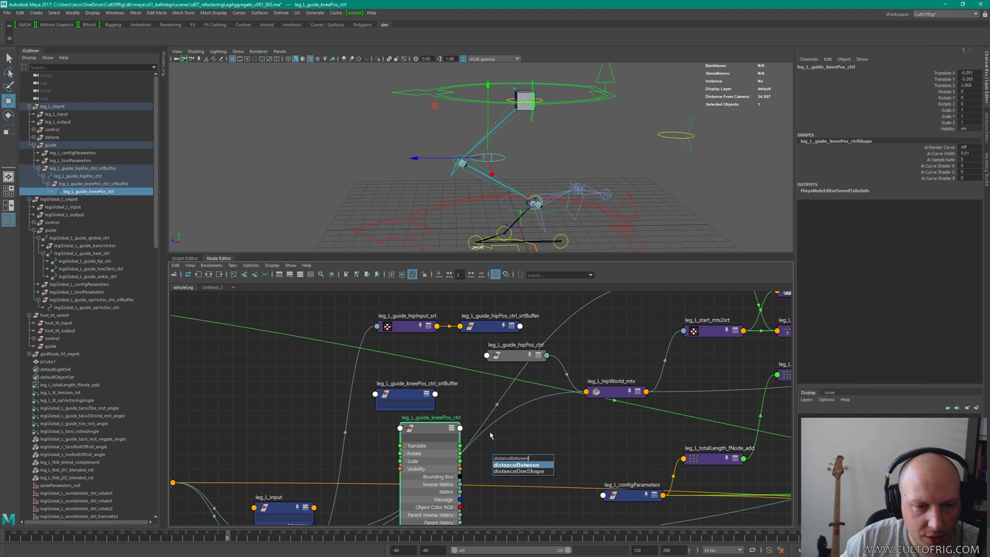
{"action": "key", "text": "Return"}
Step: Connect the knee guide control's Translate to Point 2 of the distanceBetween node and show that node's attributes
{"action": "left_click_drag", "start_coordinate": [510, 456], "coordinate": [499, 480]}
{"action": "key", "text": "2"}
{"action": "left_click_drag", "start_coordinate": [461, 447], "coordinate": [488, 473]}
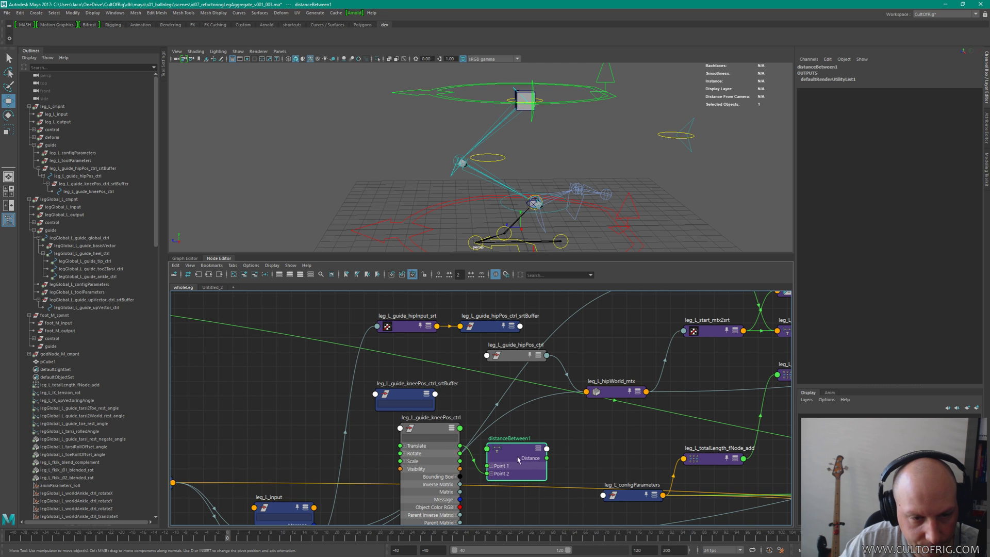
{"action": "key", "text": "ctrl+a"}
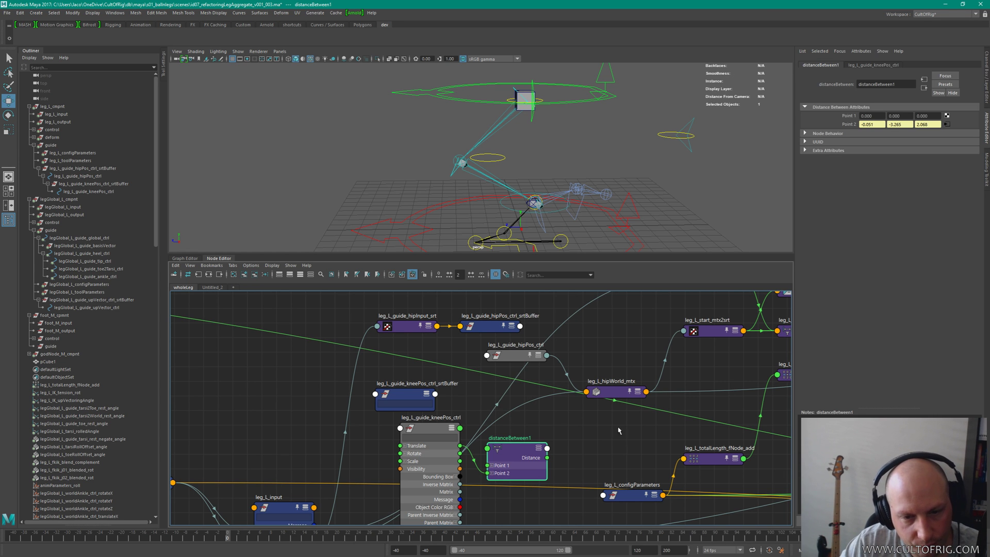
Step: Graph leg_L_configParameters on its own in the Untitled_2 graph to check its length attributes, and return to wholeLeg
{"action": "middle_click_drag", "start_coordinate": [619, 431], "coordinate": [562, 379], "text": "alt"}
{"action": "left_click", "coordinate": [571, 455]}
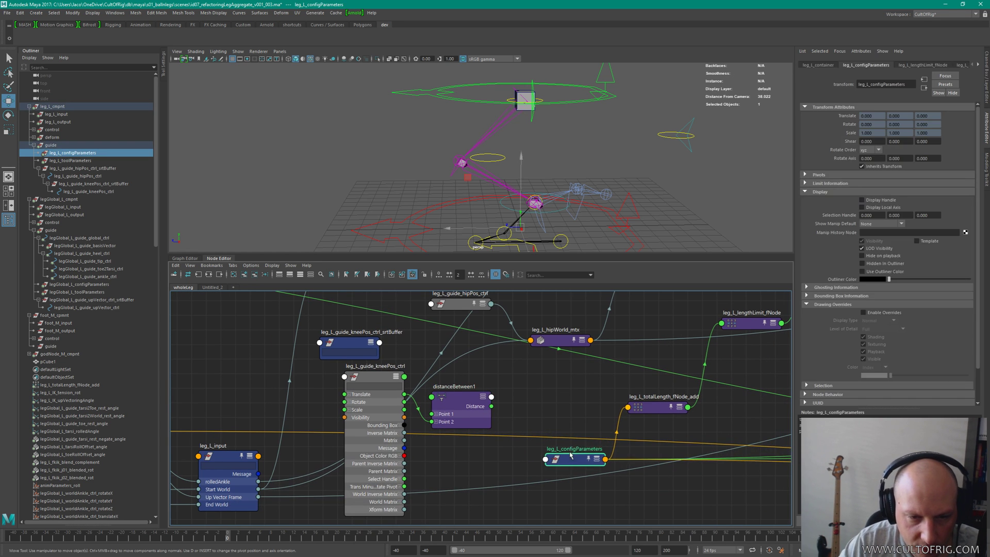
{"action": "left_click", "coordinate": [213, 287]}
{"action": "scroll", "coordinate": [513, 389], "scroll_direction": "down", "scroll_amount": 5}
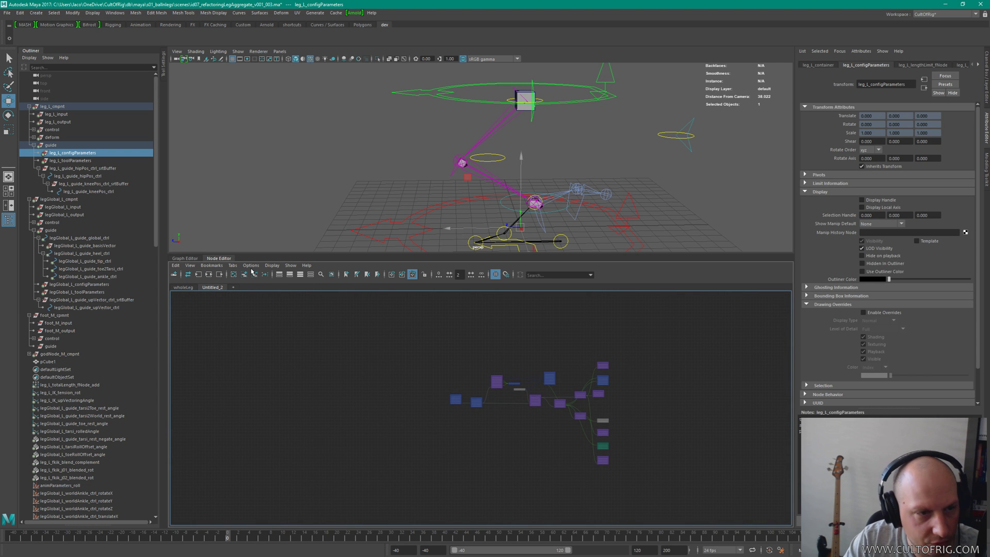
{"action": "left_click", "coordinate": [198, 275]}
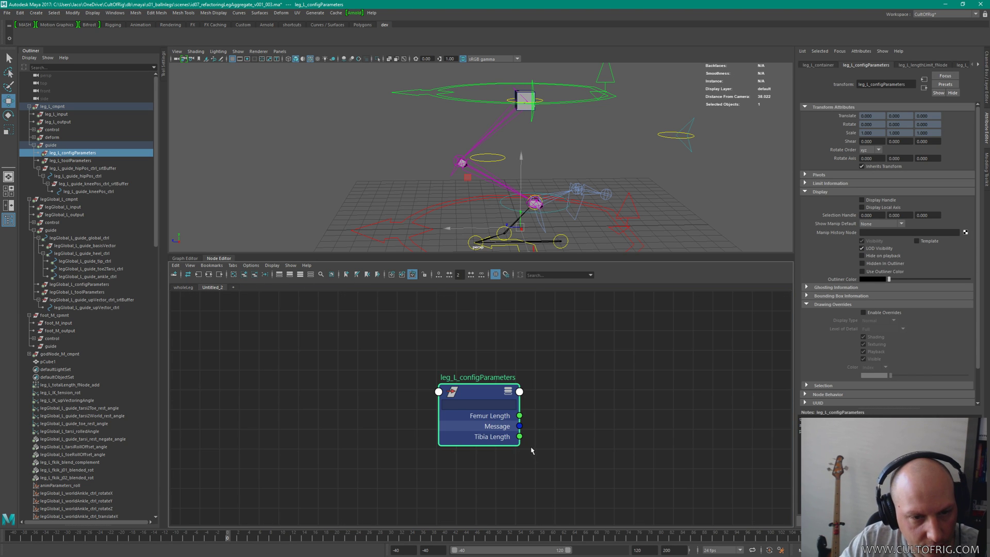
{"action": "left_click", "coordinate": [183, 287]}
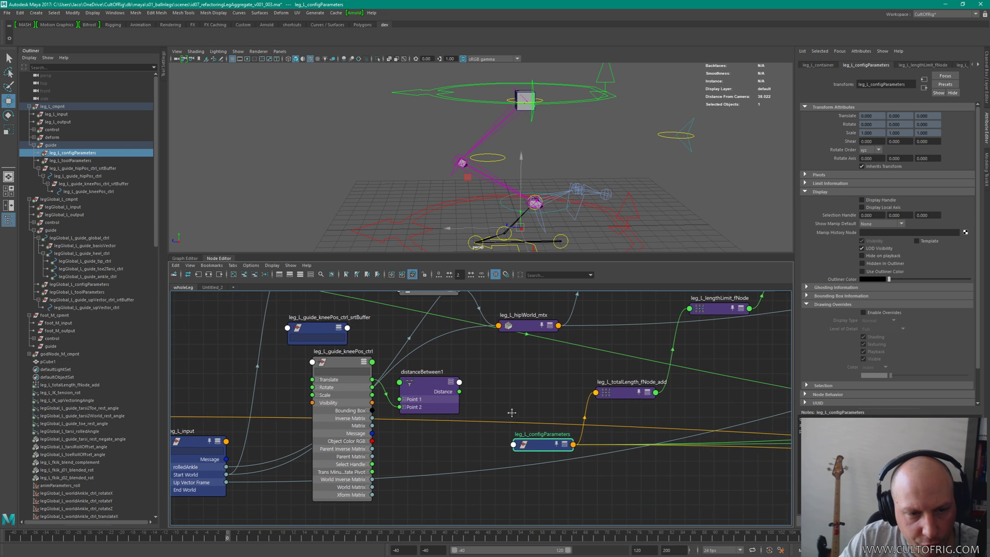
Step: Show only the connected attributes on the leg_L_configParameters node in the wholeLeg graph and save the scene
{"action": "key", "text": "3"}
{"action": "scroll", "coordinate": [547, 413], "scroll_direction": "down", "scroll_amount": 3}
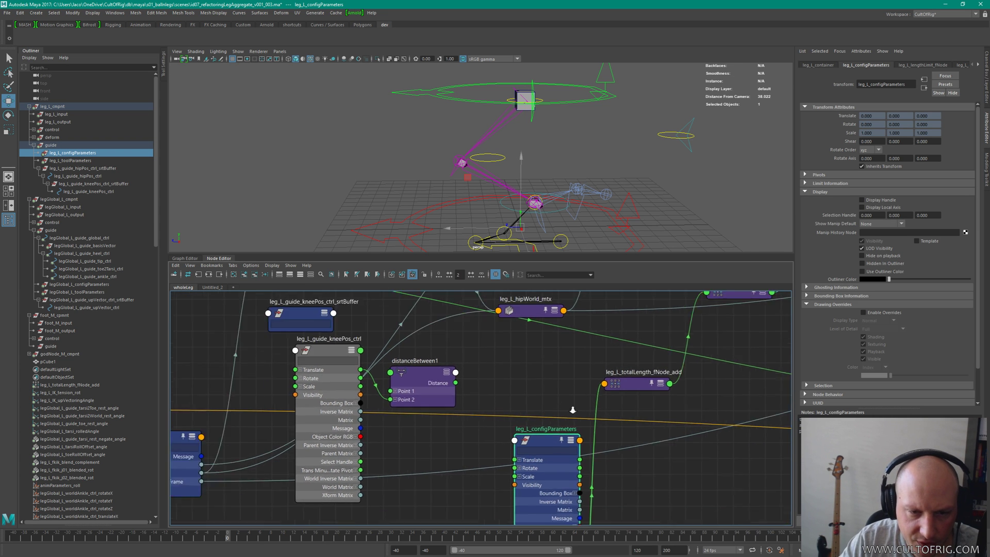
{"action": "key", "text": "2"}
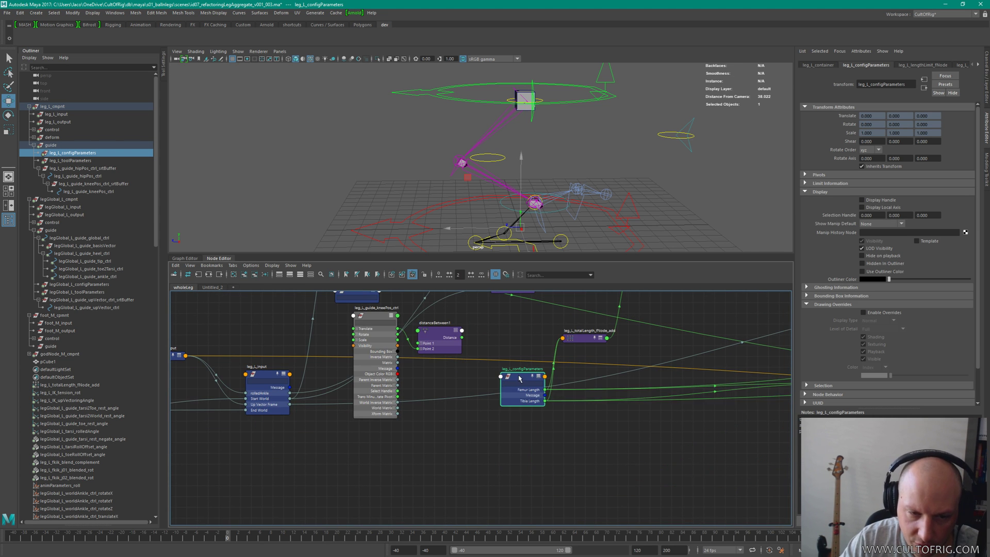
{"action": "scroll", "coordinate": [519, 372], "scroll_direction": "up", "scroll_amount": 3}
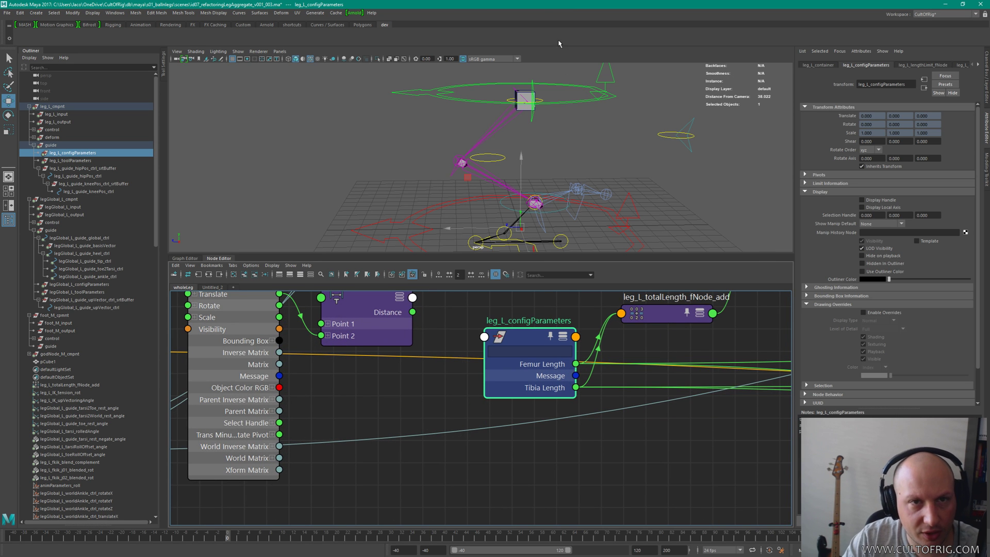
{"action": "left_click", "coordinate": [492, 138], "text": "alt"}
{"action": "key", "text": "ctrl+s"}
{"action": "middle_click_drag", "start_coordinate": [548, 313], "coordinate": [573, 424], "text": "alt"}
{"action": "scroll", "coordinate": [565, 389], "scroll_direction": "down", "scroll_amount": 3}
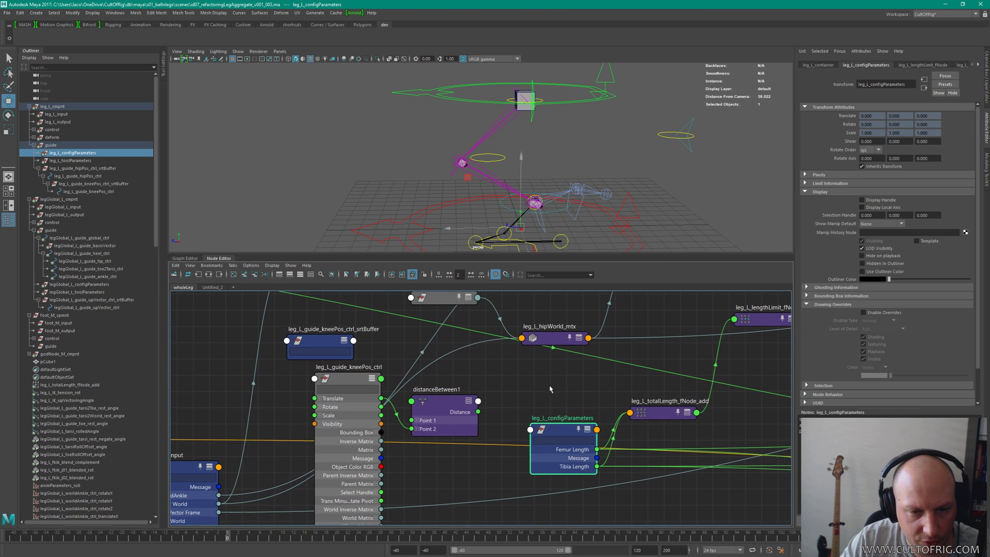
Step: Collapse all nodes in the wholeLeg graph and expand leg_L_configParameters to its connected attributes
{"action": "left_click", "coordinate": [550, 390]}
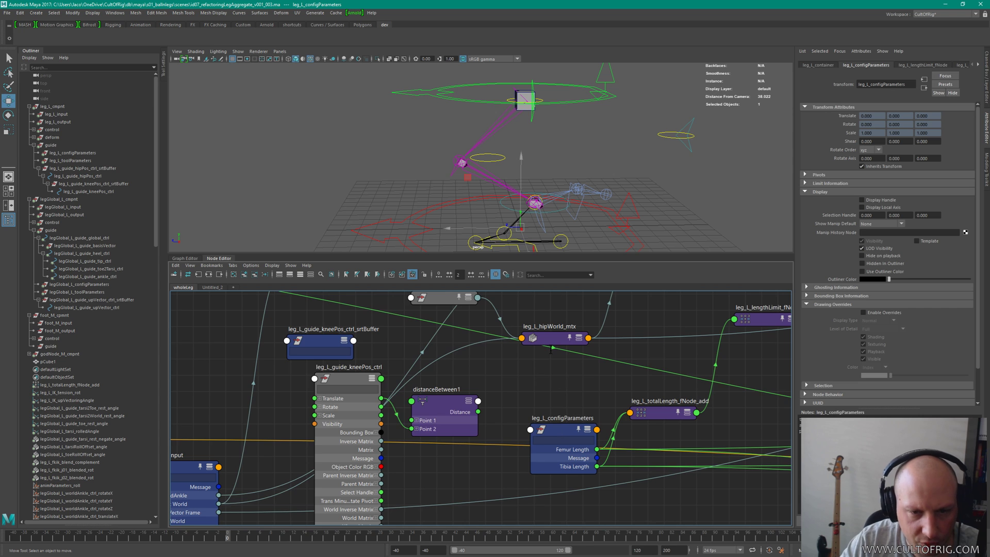
{"action": "key", "text": "3"}
{"action": "key", "text": "ctrl+z"}
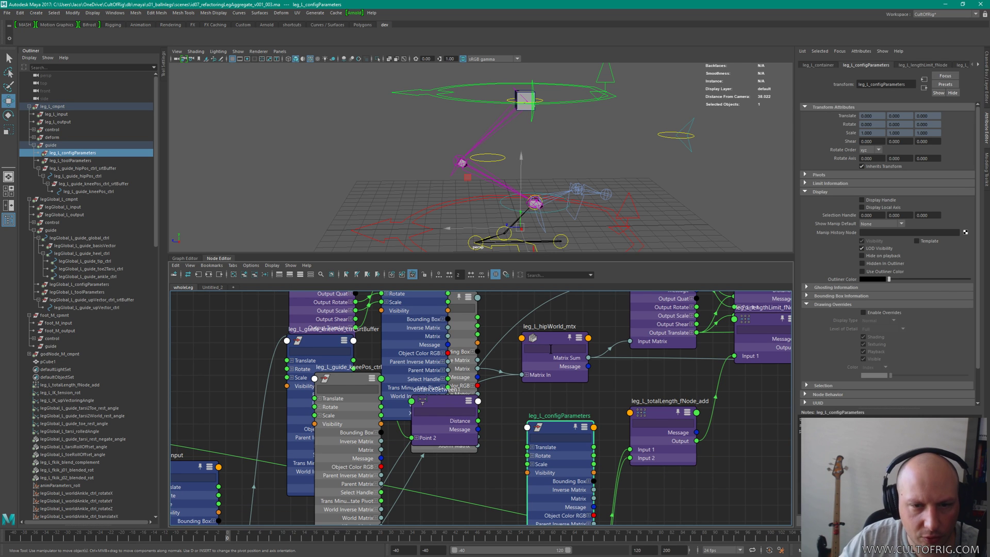
{"action": "left_click", "coordinate": [587, 402]}
{"action": "key", "text": "1"}
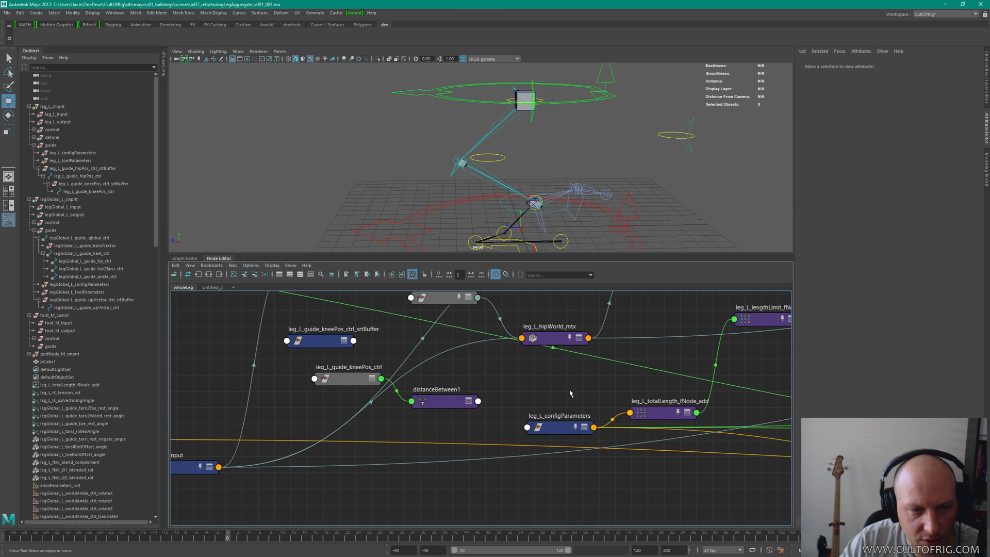
{"action": "left_click", "coordinate": [555, 429]}
{"action": "key", "text": "2"}
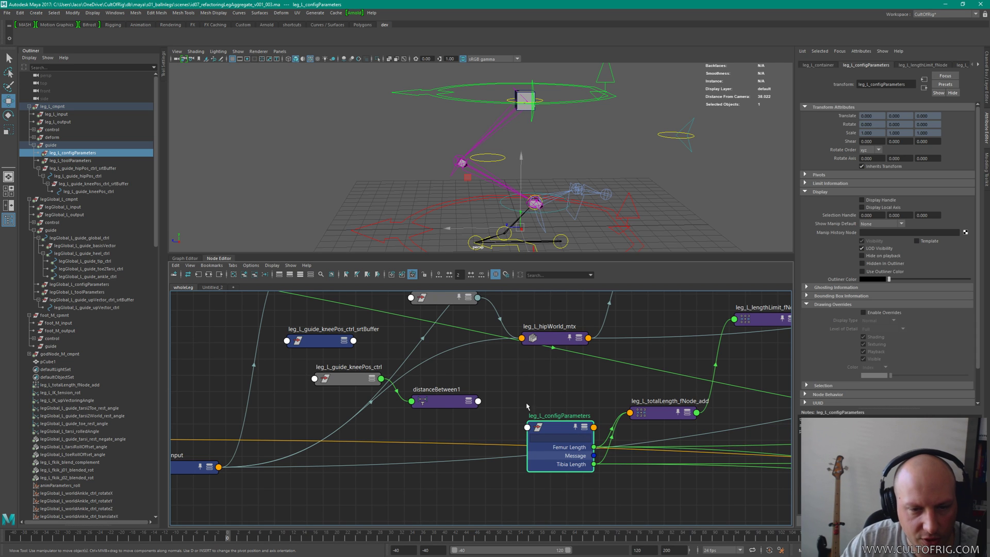
Step: Connect distanceBetween1's Distance to Femur Length on leg_L_configParameters and move the knee guide control to test the femur length
{"action": "key", "text": "3"}
{"action": "left_click", "coordinate": [435, 400]}
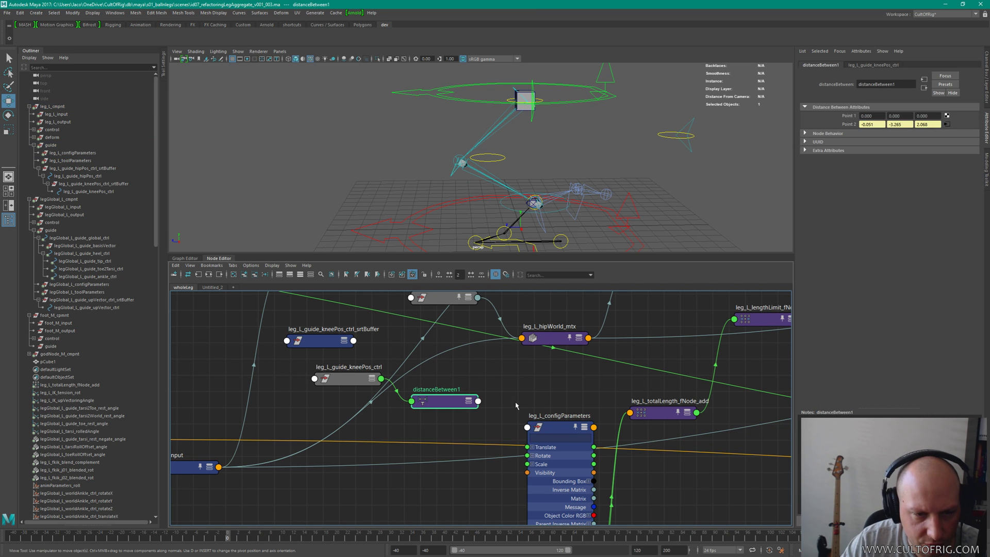
{"action": "key", "text": "2"}
{"action": "left_click", "coordinate": [347, 379]}
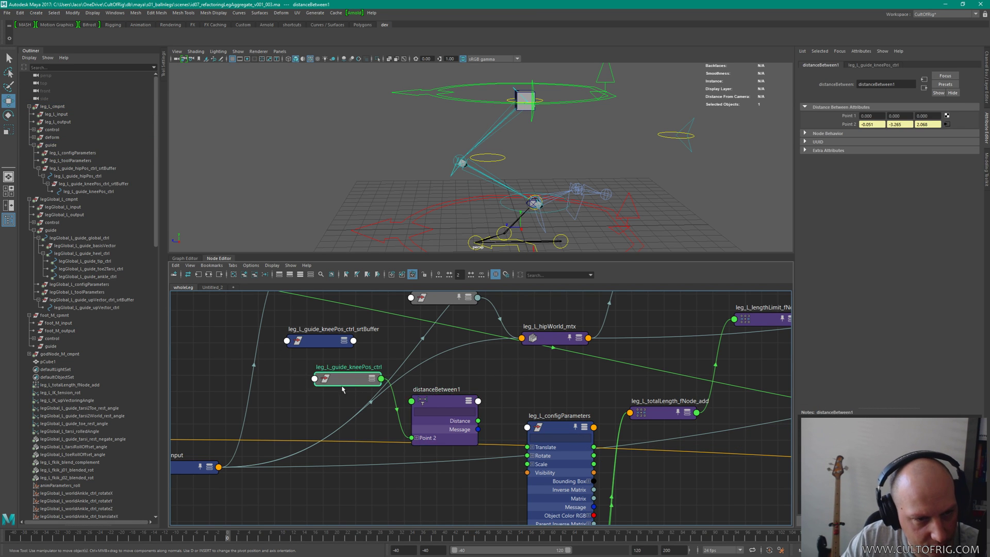
{"action": "key", "text": "3"}
{"action": "scroll", "coordinate": [521, 330], "scroll_direction": "down", "scroll_amount": 5}
{"action": "scroll", "coordinate": [541, 428], "scroll_direction": "up", "scroll_amount": 3}
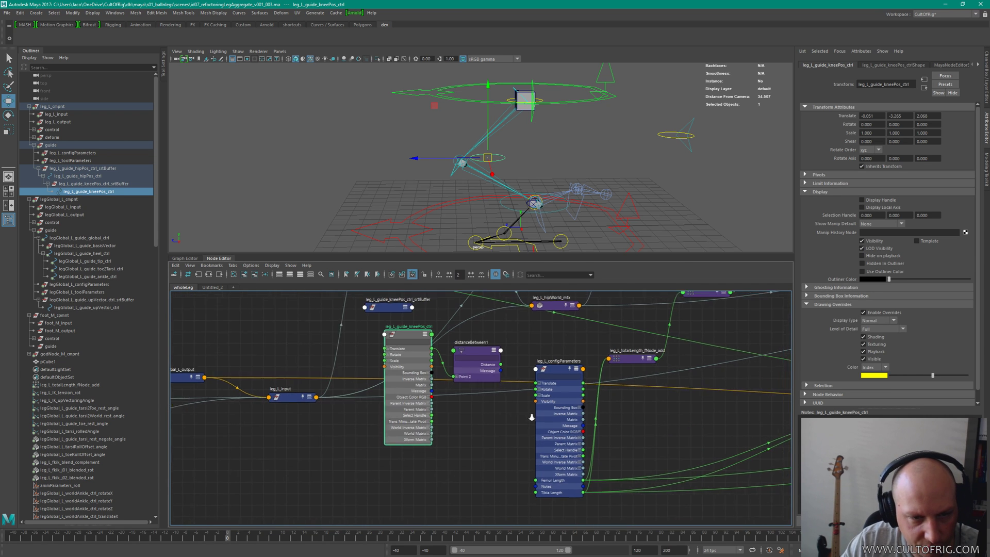
{"action": "left_click_drag", "start_coordinate": [501, 364], "coordinate": [545, 481]}
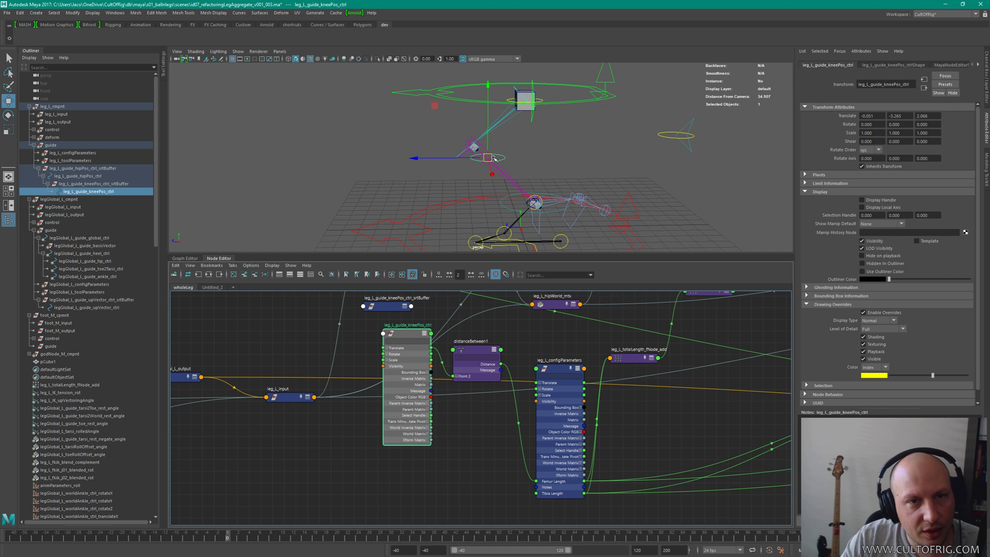
{"action": "left_click_drag", "start_coordinate": [517, 134], "coordinate": [480, 162], "text": "alt"}
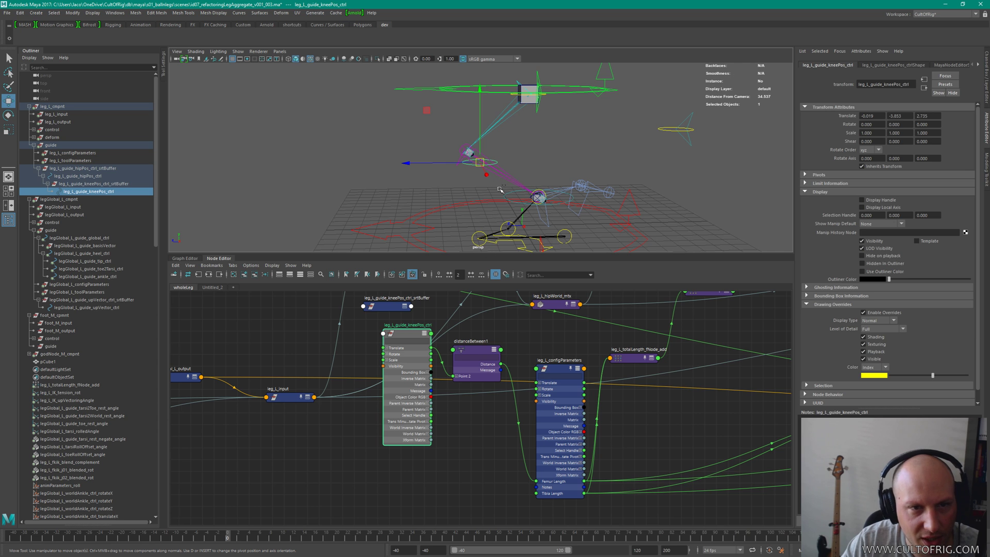
{"action": "middle_click_drag", "start_coordinate": [501, 189], "coordinate": [502, 169]}
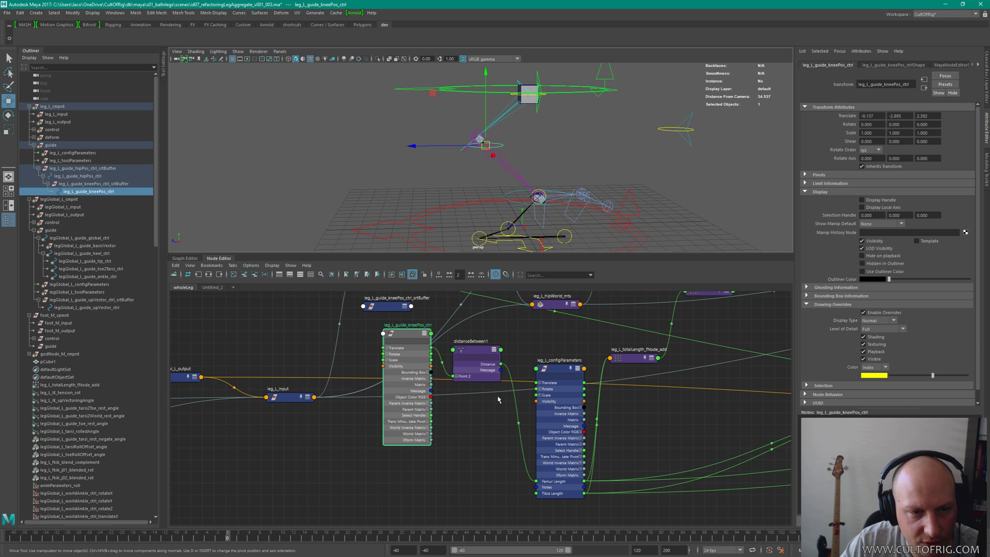
Step: Move the knee guide control, its srtBuffer and the distanceBetween1 node together to the empty area below leg_L_configParameters
{"action": "left_click", "coordinate": [478, 349]}
{"action": "middle_click_drag", "start_coordinate": [467, 330], "coordinate": [416, 365], "text": "alt"}
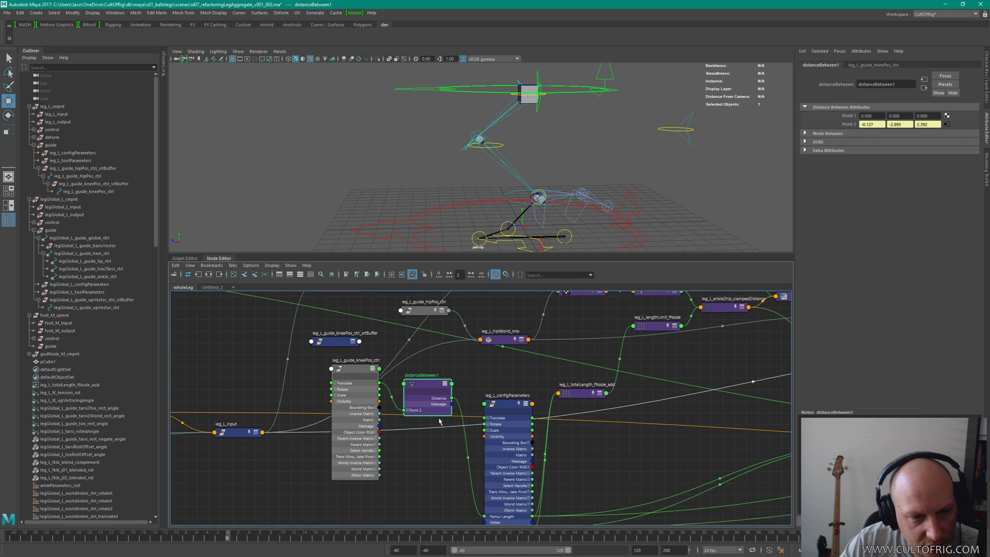
{"action": "left_click_drag", "start_coordinate": [468, 374], "coordinate": [377, 382]}
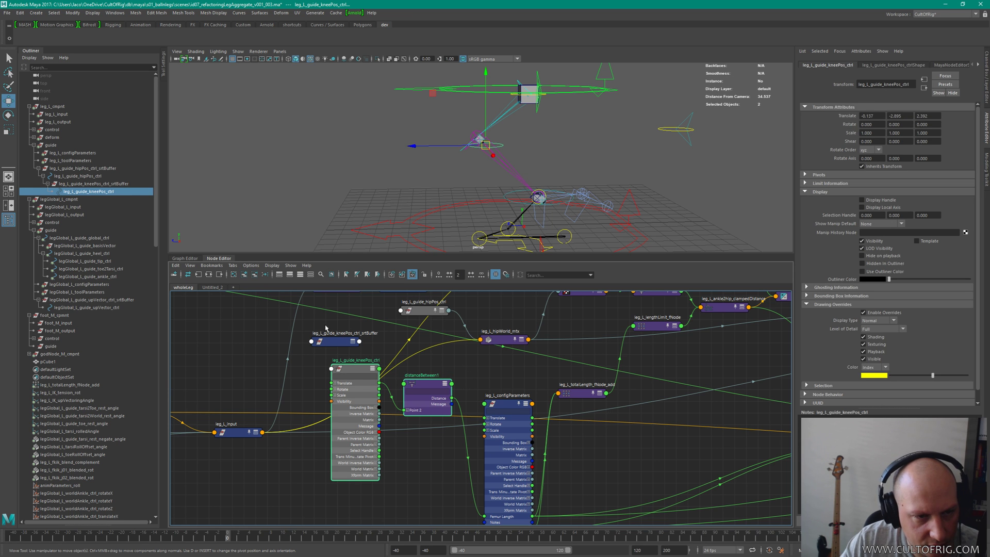
{"action": "left_click_drag", "start_coordinate": [325, 323], "coordinate": [439, 502]}
{"action": "scroll", "coordinate": [438, 385], "scroll_direction": "down", "scroll_amount": 5}
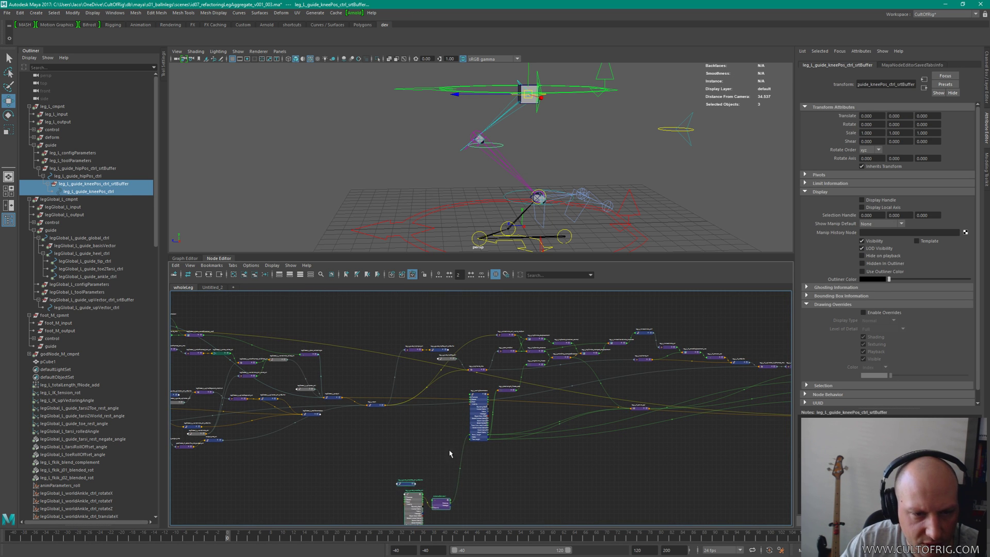
{"action": "middle_click_drag", "start_coordinate": [450, 454], "coordinate": [511, 311], "text": "alt"}
{"action": "left_click_drag", "start_coordinate": [457, 314], "coordinate": [504, 393]}
{"action": "left_click_drag", "start_coordinate": [500, 355], "coordinate": [498, 362]}
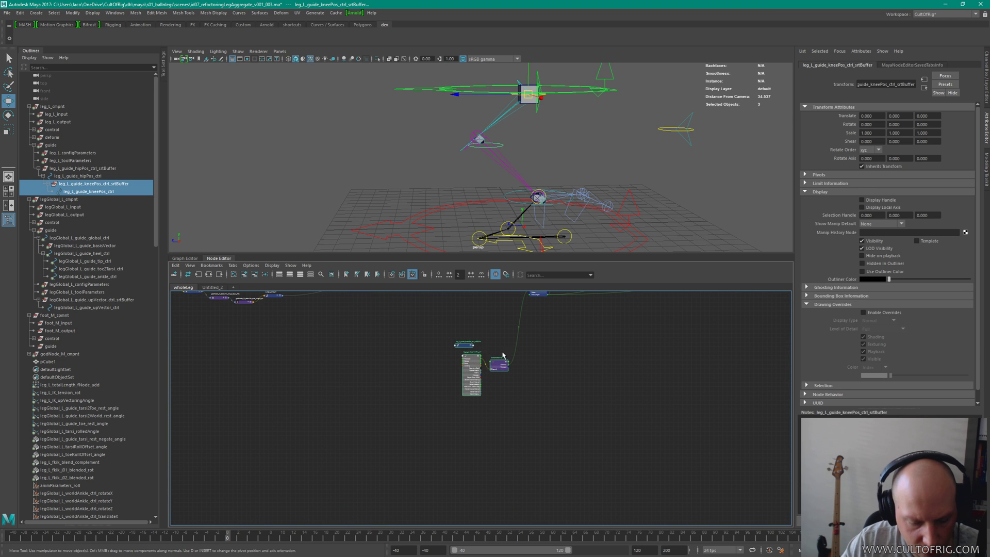
{"action": "scroll", "coordinate": [438, 384], "scroll_direction": "up", "scroll_amount": 3}
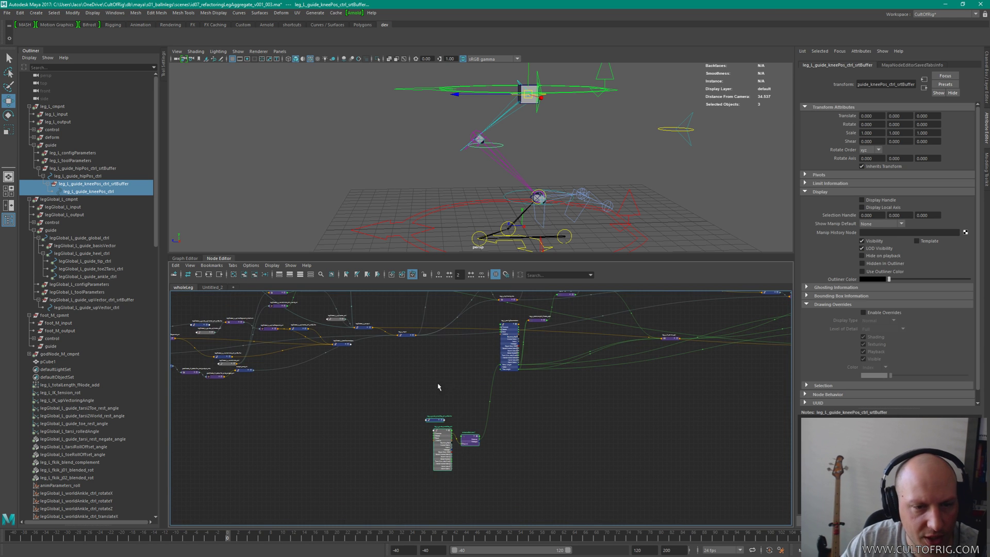
{"action": "left_click", "coordinate": [442, 393]}
{"action": "scroll", "coordinate": [500, 368], "scroll_direction": "up", "scroll_amount": 3}
{"action": "scroll", "coordinate": [503, 384], "scroll_direction": "down", "scroll_amount": 3}
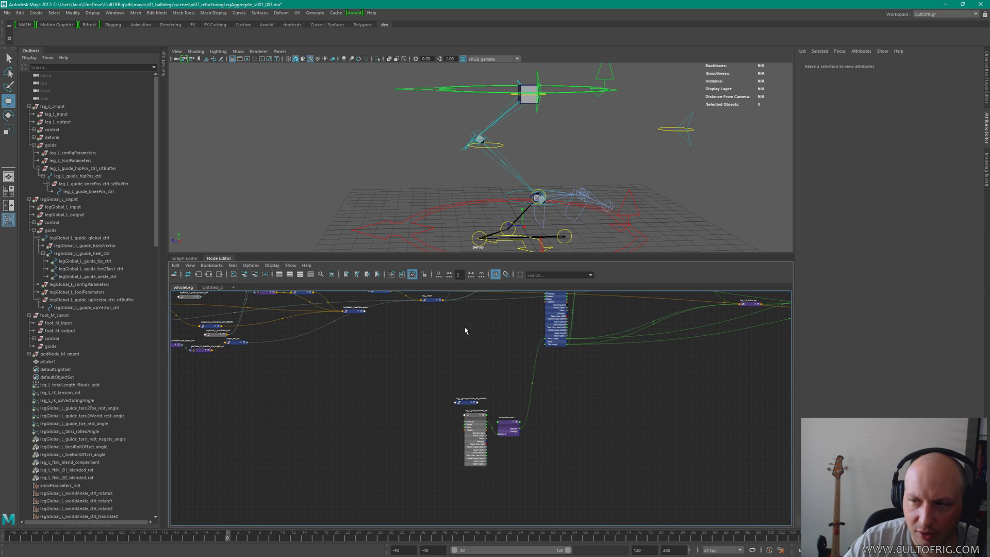
Step: Expand the leg_L_input node in the wholeLeg graph to show all its attributes
{"action": "middle_click_drag", "start_coordinate": [465, 352], "coordinate": [441, 422], "text": "alt"}
{"action": "right_click_drag", "start_coordinate": [464, 415], "coordinate": [528, 411], "text": "alt"}
{"action": "middle_click_drag", "start_coordinate": [528, 410], "coordinate": [478, 440], "text": "alt"}
{"action": "left_click_drag", "start_coordinate": [540, 319], "coordinate": [533, 295]}
{"action": "middle_click_drag", "start_coordinate": [533, 294], "coordinate": [517, 360], "text": "alt"}
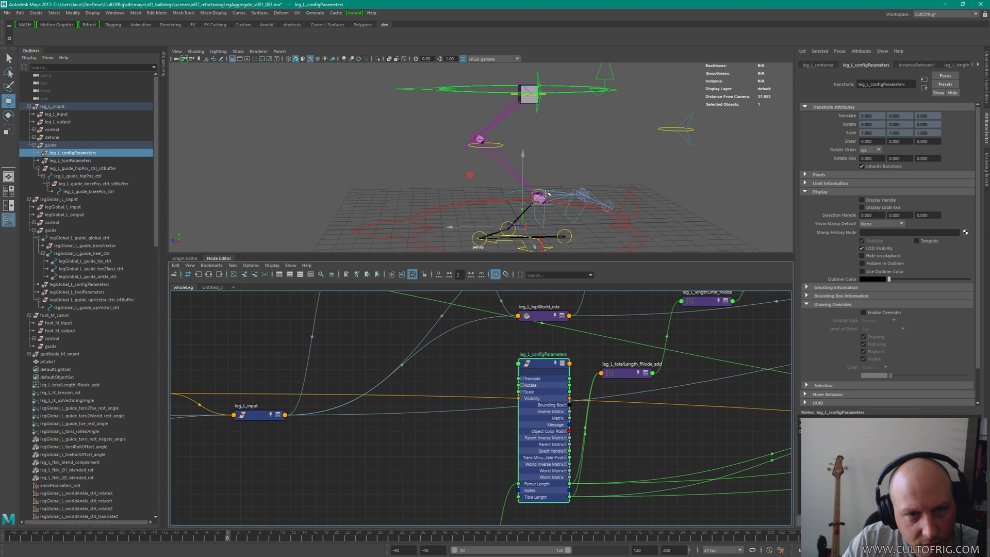
{"action": "middle_click_drag", "start_coordinate": [338, 375], "coordinate": [430, 374], "text": "alt"}
{"action": "left_click", "coordinate": [349, 415]}
{"action": "left_click", "coordinate": [371, 414]}
{"action": "left_click", "coordinate": [372, 415]}
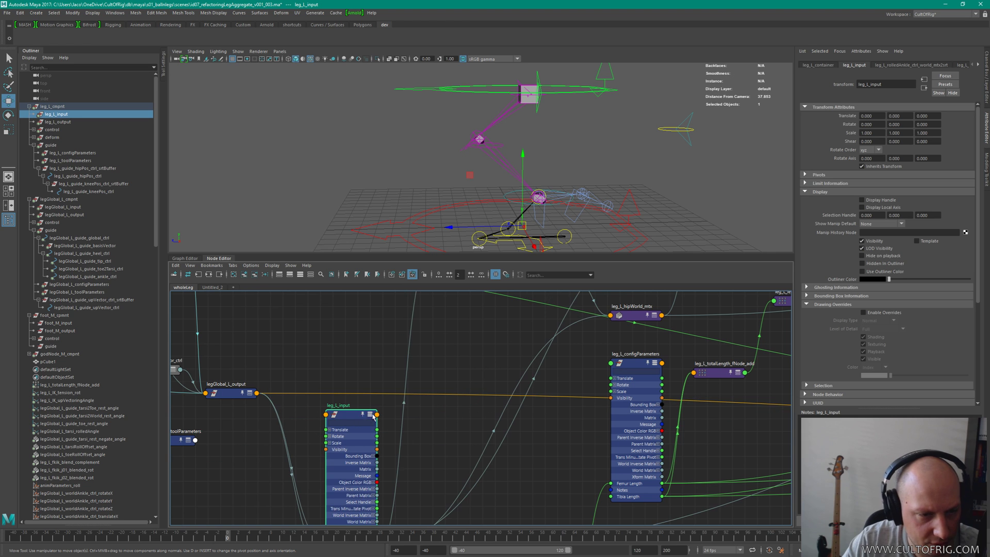
{"action": "left_click_drag", "start_coordinate": [351, 416], "coordinate": [358, 415]}
{"action": "key", "text": "1"}
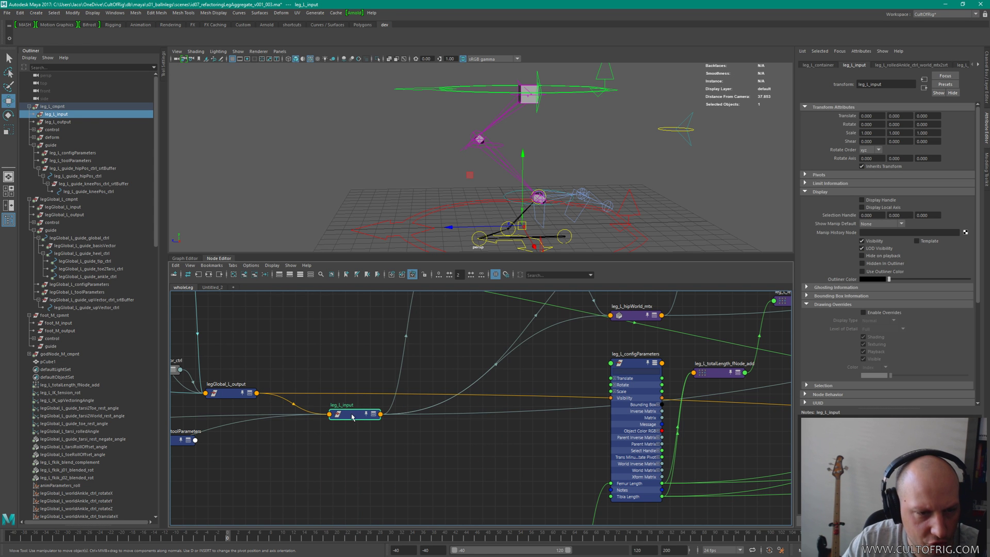
{"action": "key", "text": "3"}
Step: Examine how leg_L_input and the hip guide control feed leg_L_hipWorld_mtx and the hip-to-ankle nodes
{"action": "middle_click_drag", "start_coordinate": [428, 204], "coordinate": [423, 199], "text": "alt"}
{"action": "right_click_drag", "start_coordinate": [423, 199], "coordinate": [395, 201], "text": "alt"}
{"action": "middle_click_drag", "start_coordinate": [385, 462], "coordinate": [358, 447], "text": "alt"}
{"action": "middle_click_drag", "start_coordinate": [423, 361], "coordinate": [390, 409], "text": "alt"}
{"action": "left_click_drag", "start_coordinate": [526, 347], "coordinate": [531, 341]}
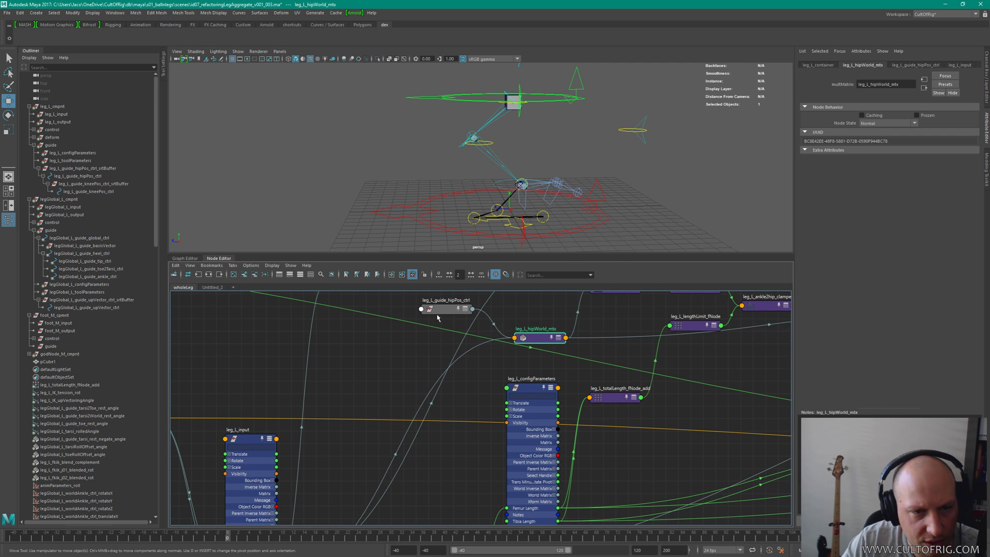
{"action": "left_click", "coordinate": [430, 309]}
{"action": "left_click", "coordinate": [553, 334]}
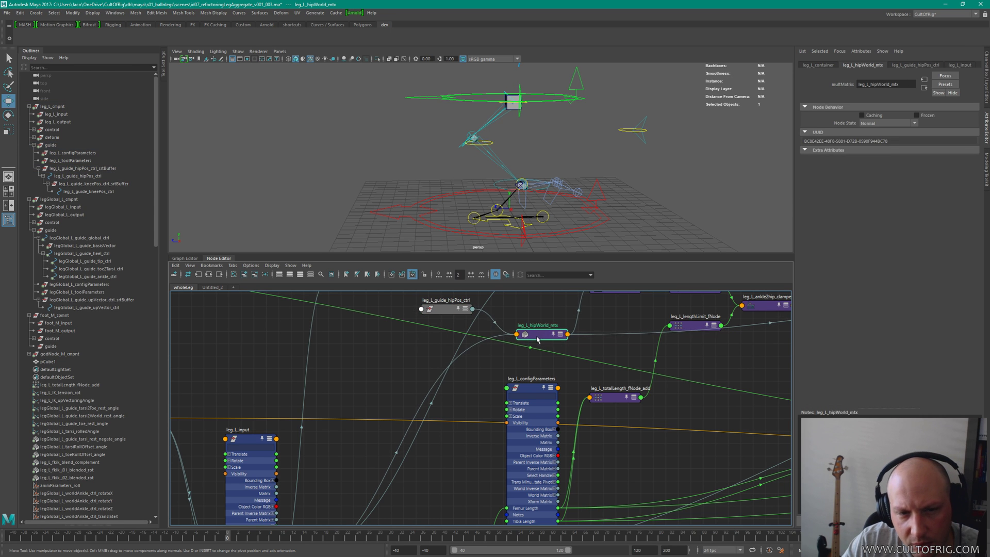
{"action": "middle_click_drag", "start_coordinate": [645, 323], "coordinate": [547, 318], "text": "alt"}
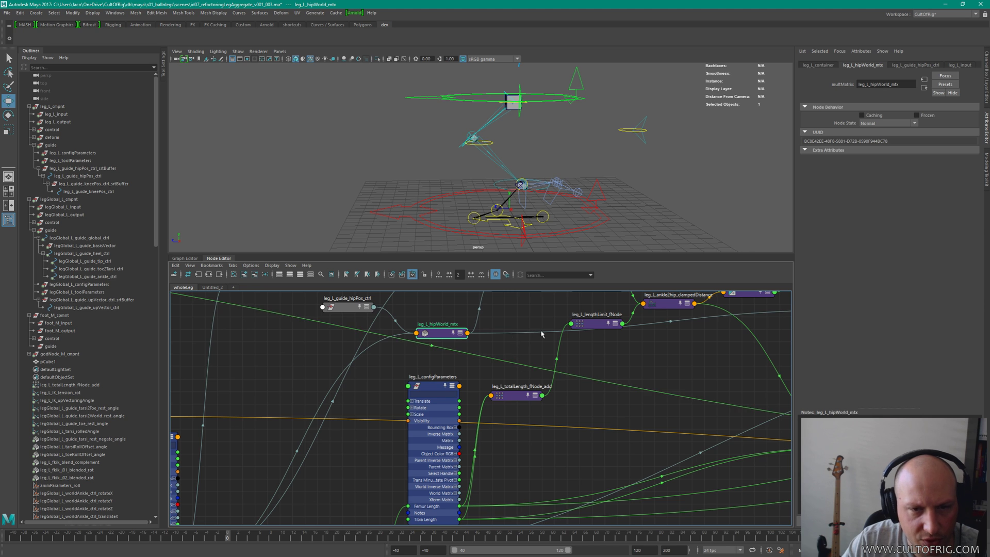
{"action": "middle_click_drag", "start_coordinate": [498, 344], "coordinate": [426, 403], "text": "alt"}
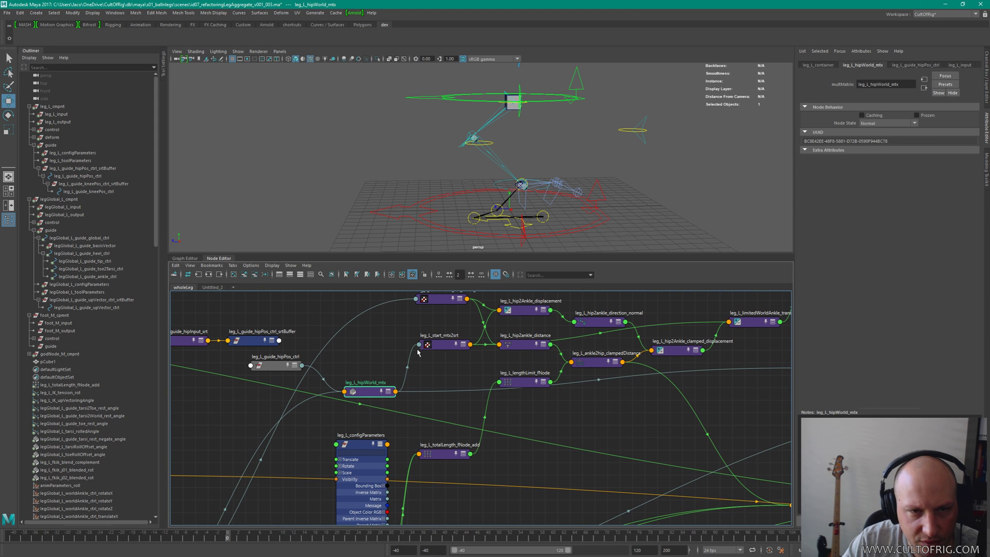
{"action": "middle_click_drag", "start_coordinate": [196, 428], "coordinate": [469, 341], "text": "alt"}
{"action": "scroll", "coordinate": [419, 354], "scroll_direction": "down", "scroll_amount": 3}
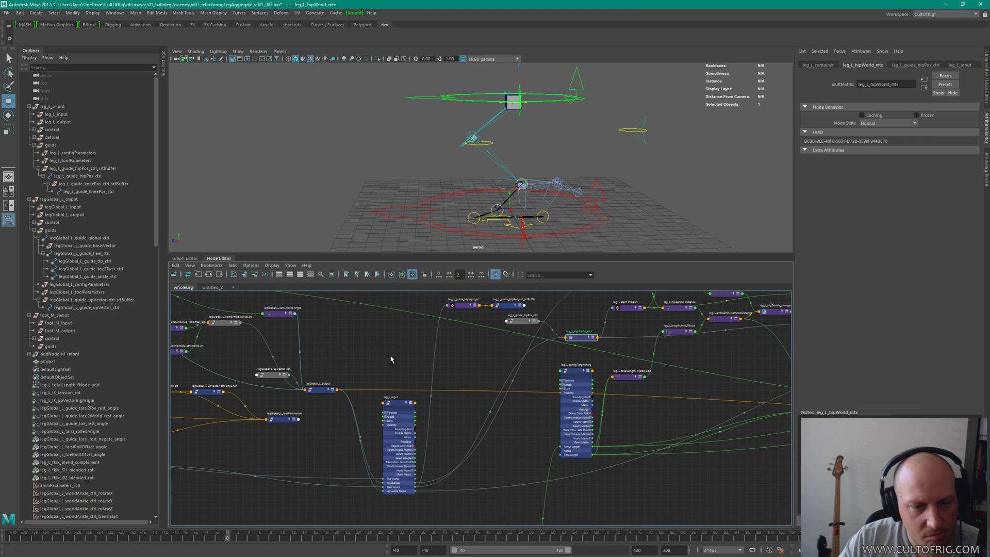
{"action": "middle_click_drag", "start_coordinate": [434, 438], "coordinate": [446, 307], "text": "alt"}
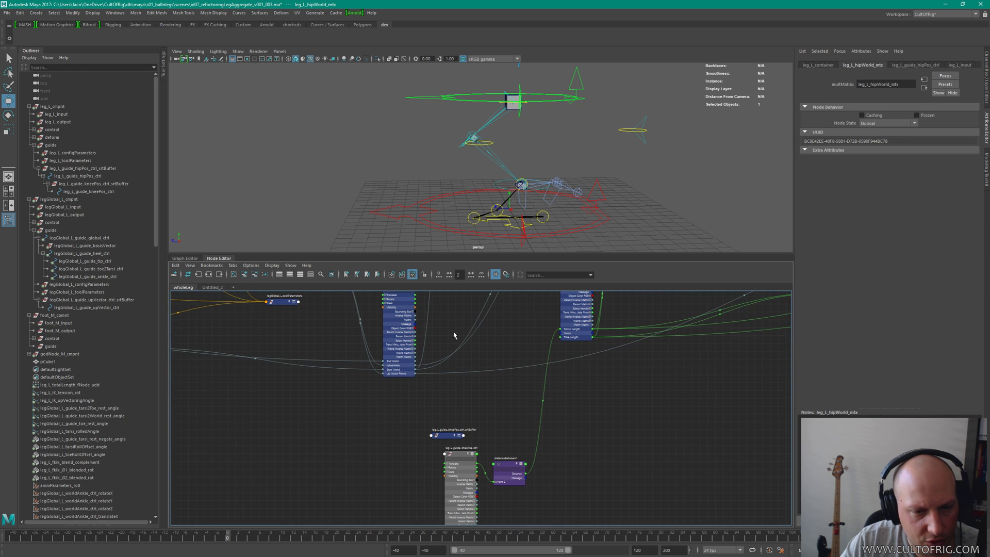
Step: Create a decomposeMatrix node above the knee guide nodes and display all its input and output attributes
{"action": "key", "text": "Tab"}
{"action": "type", "text": "deco"}
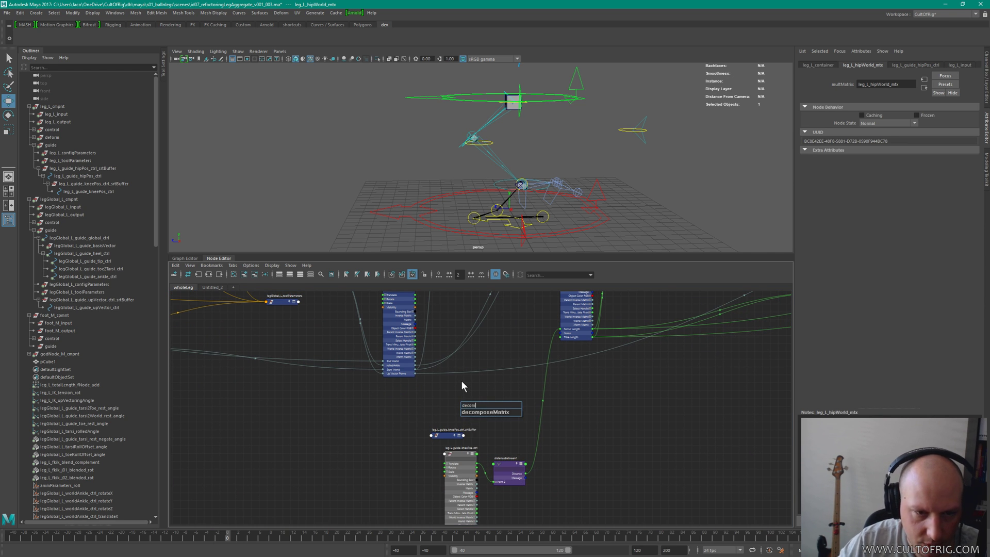
{"action": "type", "text": "m"}
{"action": "key", "text": "Return"}
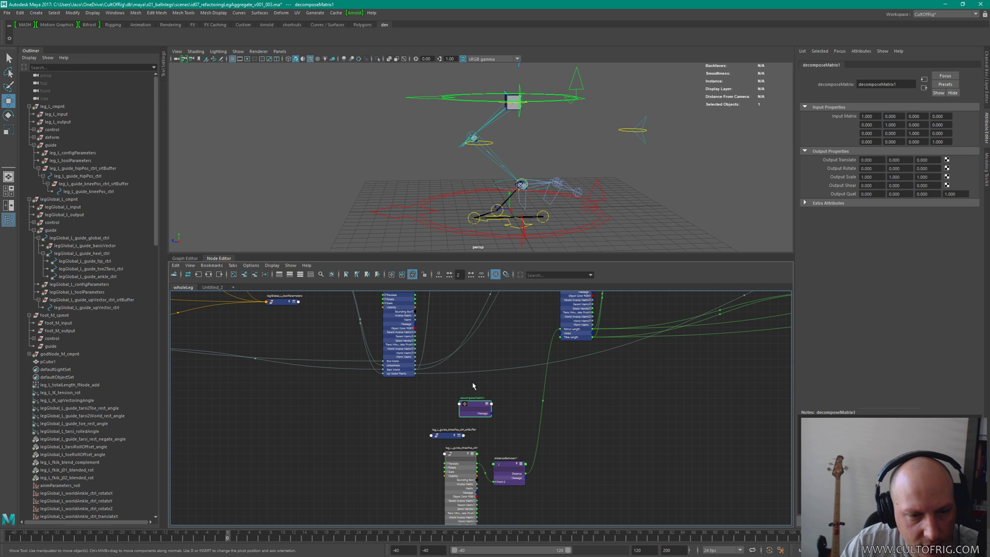
{"action": "scroll", "coordinate": [454, 384], "scroll_direction": "up", "scroll_amount": 3}
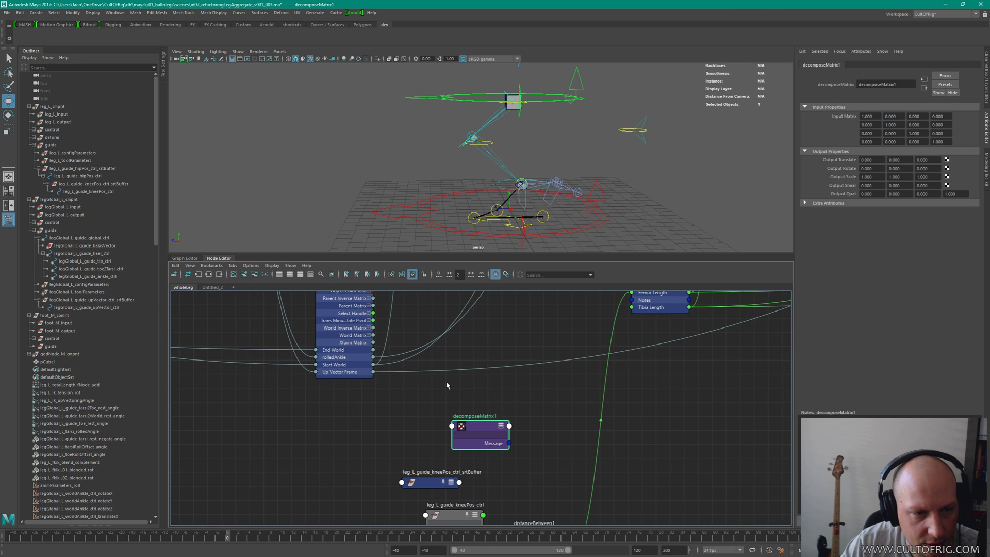
{"action": "key", "text": "3"}
{"action": "left_click_drag", "start_coordinate": [484, 425], "coordinate": [478, 391]}
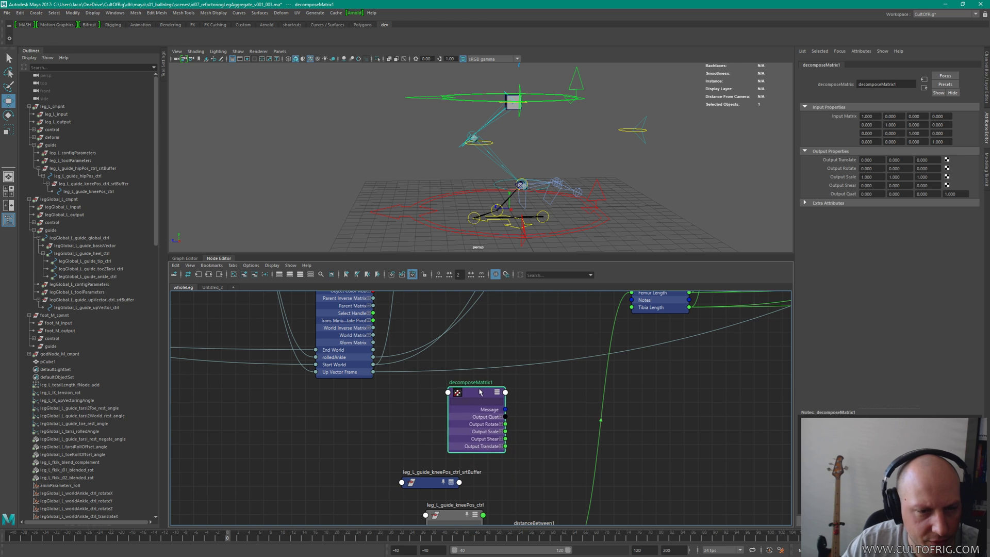
{"action": "key", "text": "4"}
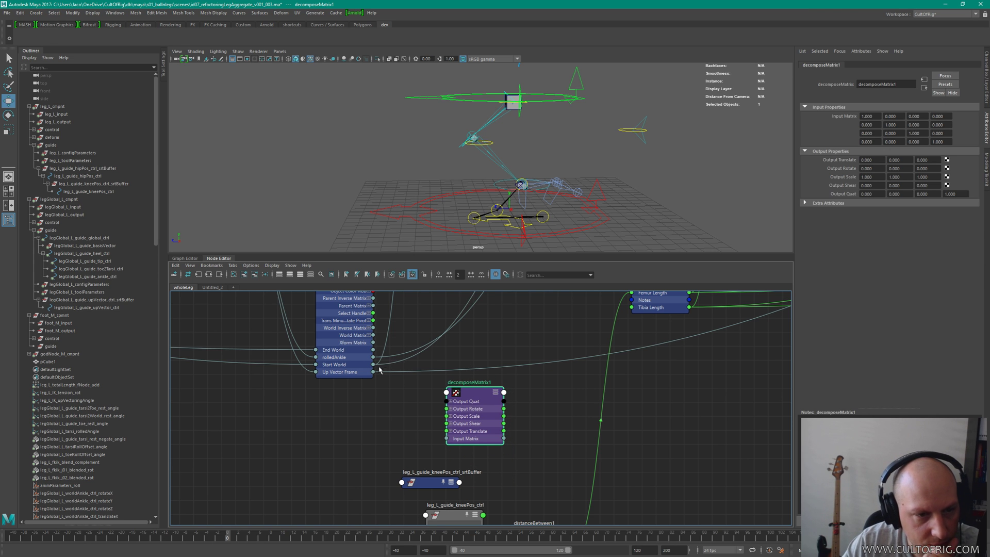
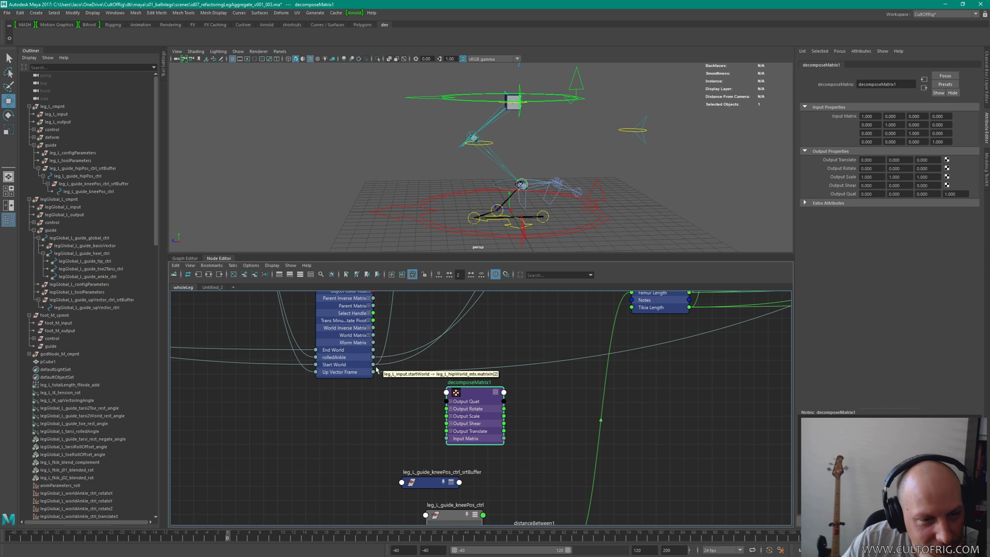
Step: Connect leg_L_input's rolledAnkle to the Input Matrix of decomposeMatrix1 and place the node just below leg_L_input
{"action": "left_click_drag", "start_coordinate": [472, 394], "coordinate": [446, 386]}
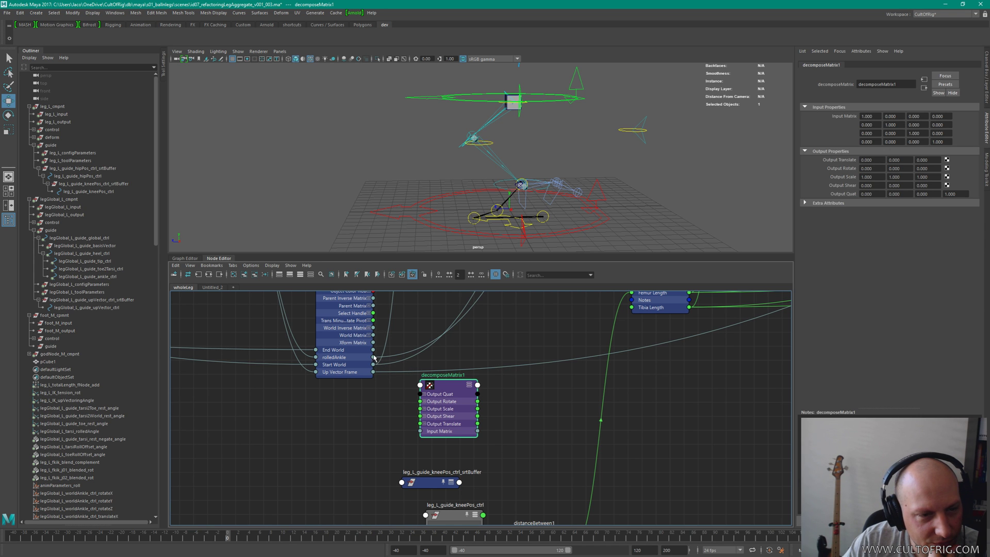
{"action": "left_click_drag", "start_coordinate": [373, 357], "coordinate": [420, 431]}
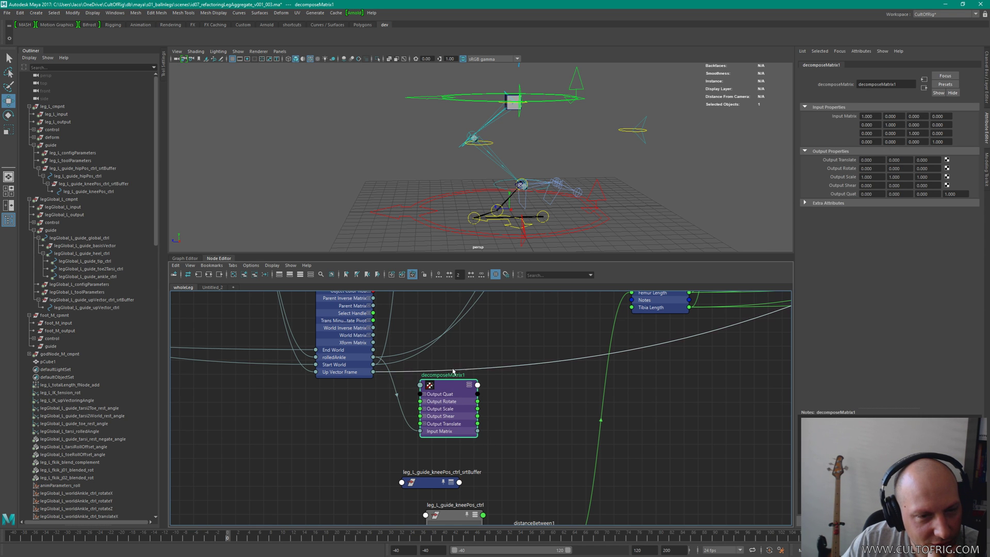
{"action": "left_click_drag", "start_coordinate": [443, 393], "coordinate": [427, 396]}
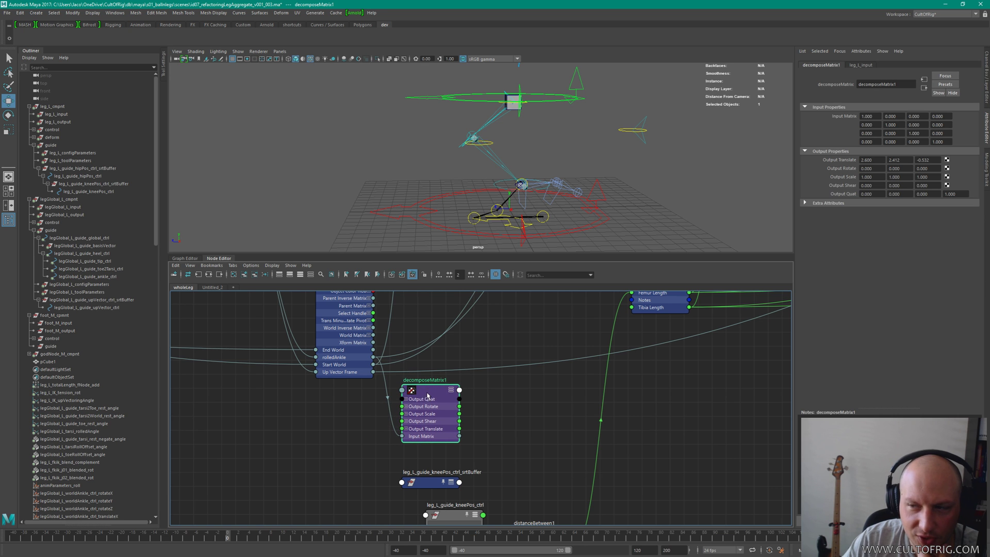
Step: Collapse the leg_L_guide_kneePos_ctrl node and arrange it with distanceBetween1 beside it under decomposeMatrix1
{"action": "middle_click_drag", "start_coordinate": [423, 459], "coordinate": [413, 401], "text": "alt"}
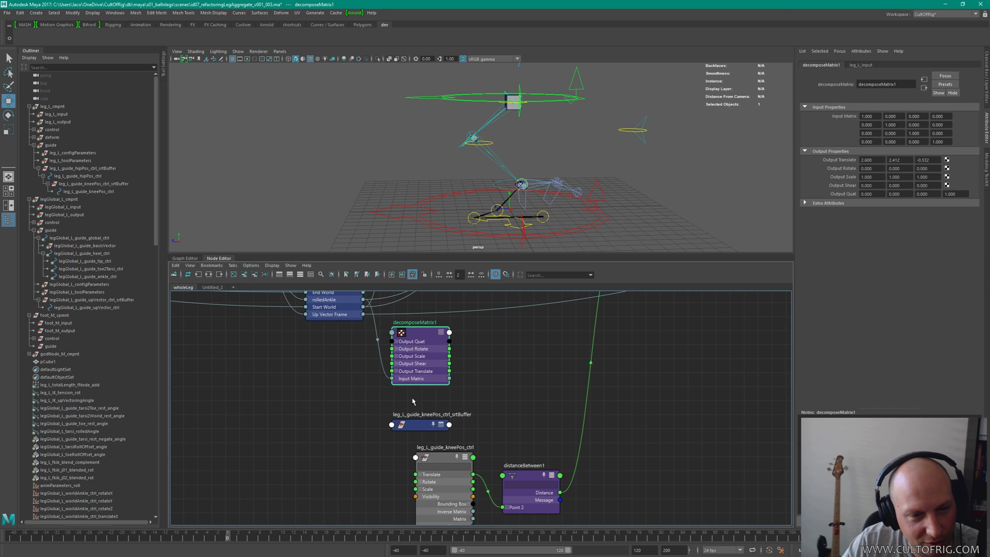
{"action": "left_click_drag", "start_coordinate": [425, 332], "coordinate": [427, 332]}
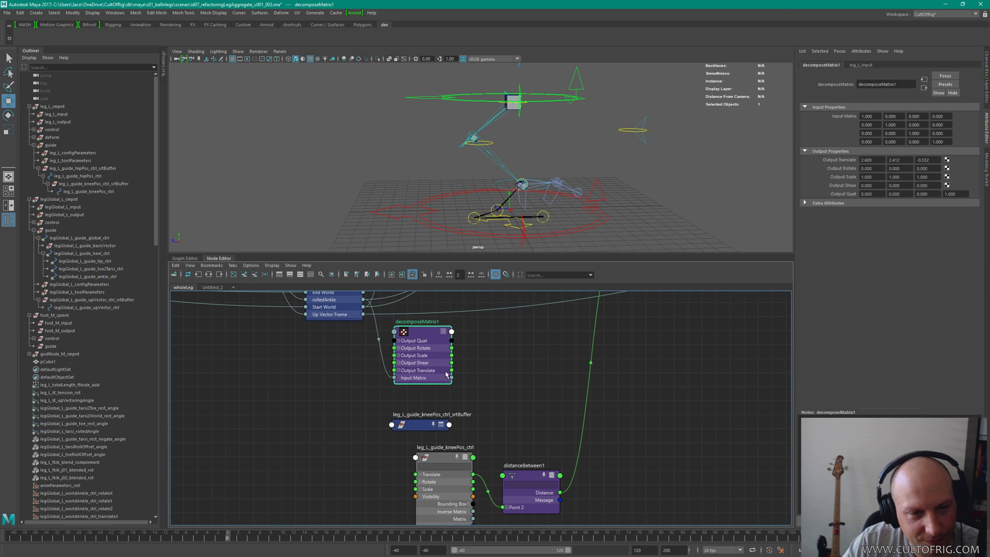
{"action": "middle_click_drag", "start_coordinate": [448, 409], "coordinate": [451, 398], "text": "alt"}
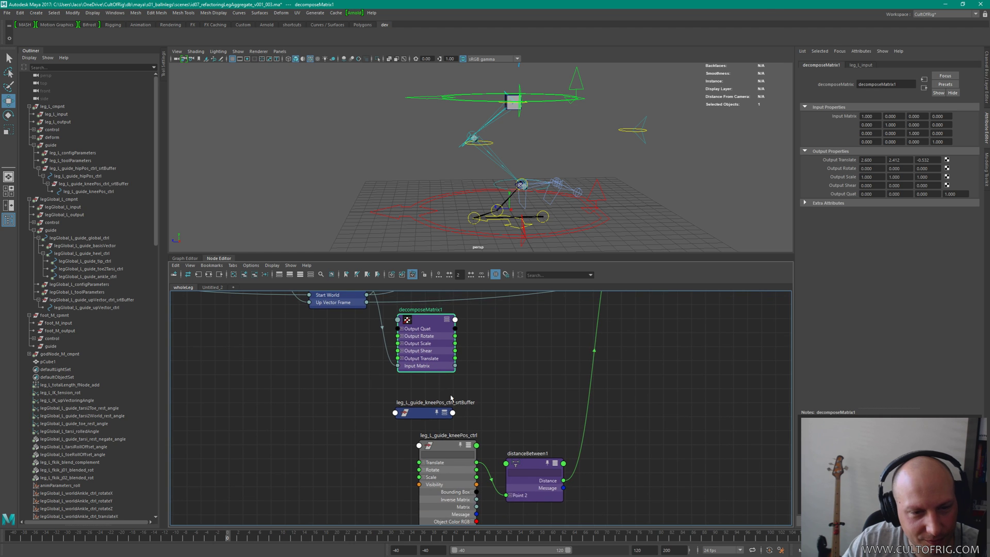
{"action": "left_click", "coordinate": [468, 445]}
{"action": "left_click_drag", "start_coordinate": [469, 441], "coordinate": [463, 440]}
{"action": "left_click_drag", "start_coordinate": [528, 439], "coordinate": [548, 426]}
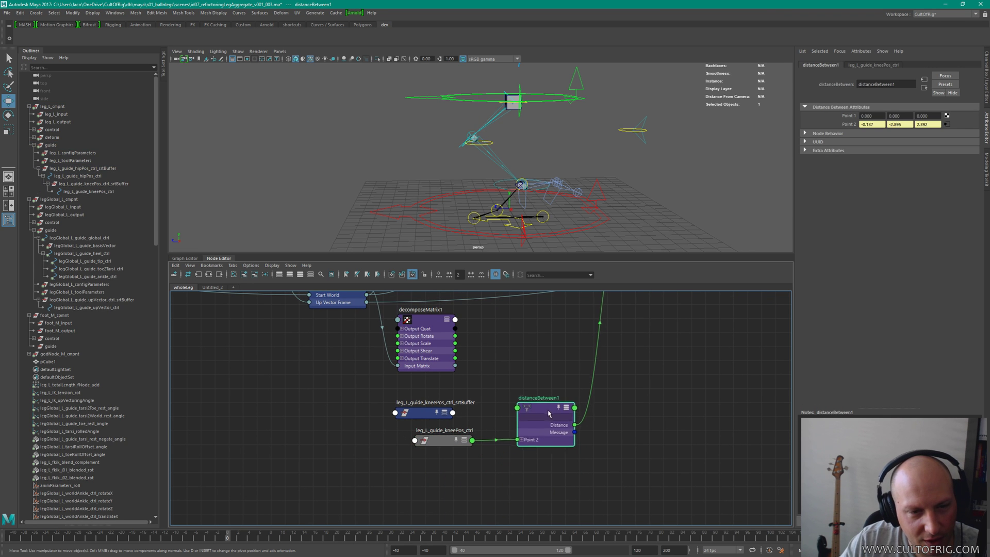
{"action": "middle_click_drag", "start_coordinate": [526, 366], "coordinate": [538, 414], "text": "alt"}
{"action": "left_click", "coordinate": [453, 386]}
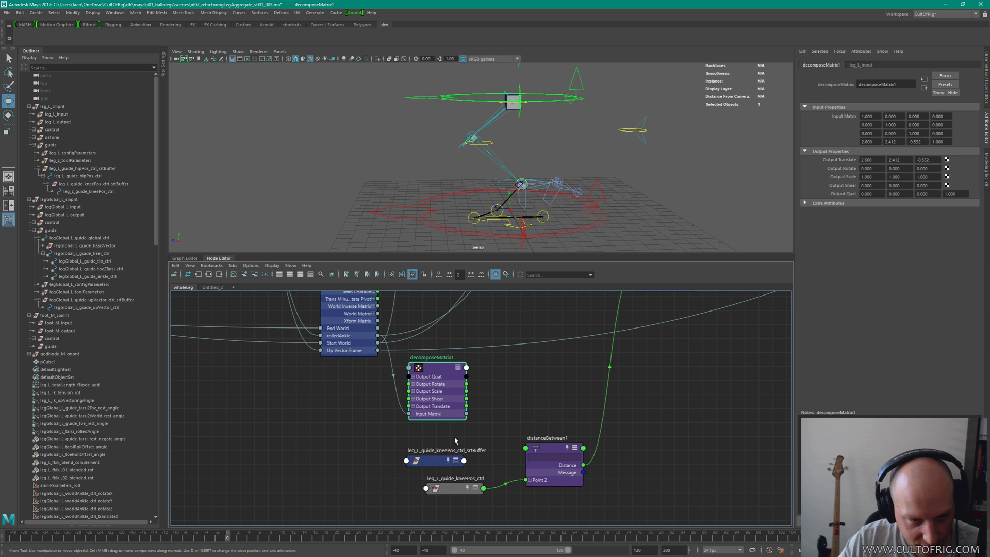
Step: Nudge decomposeMatrix1 slightly upward and move distanceBetween1 farther from the knee guide nodes to open space between them
{"action": "left_click_drag", "start_coordinate": [432, 393], "coordinate": [433, 386]}
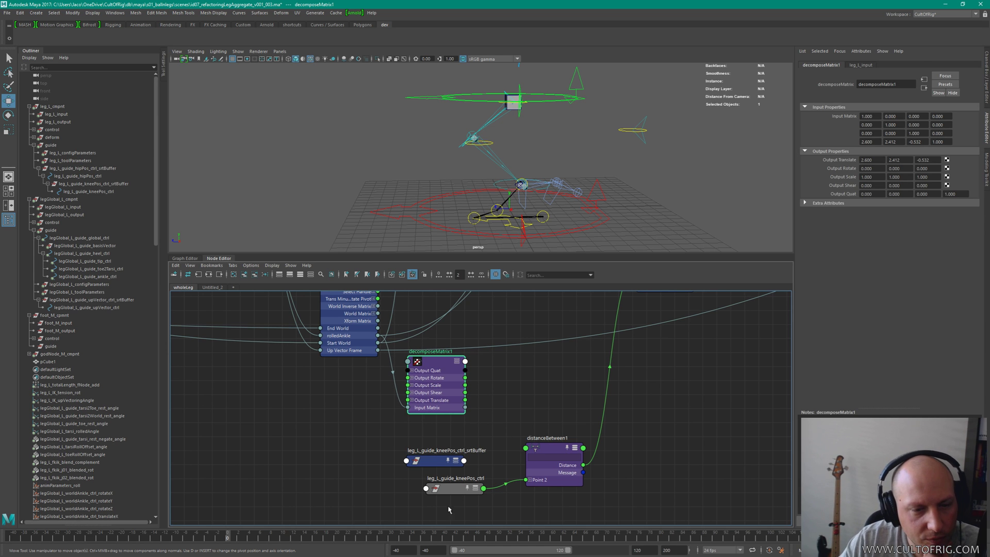
{"action": "left_click", "coordinate": [460, 487]}
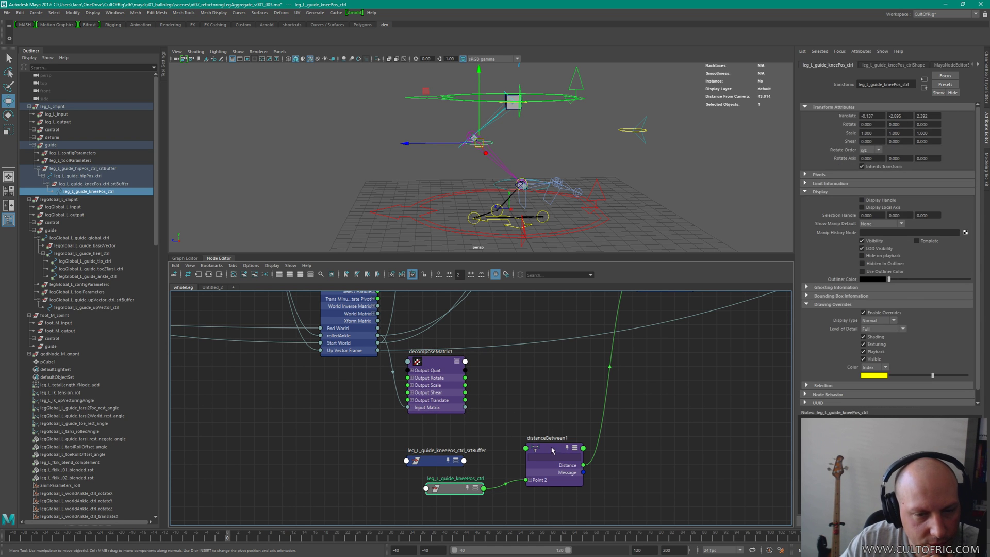
{"action": "left_click_drag", "start_coordinate": [552, 450], "coordinate": [564, 460]}
{"action": "left_click", "coordinate": [456, 489]}
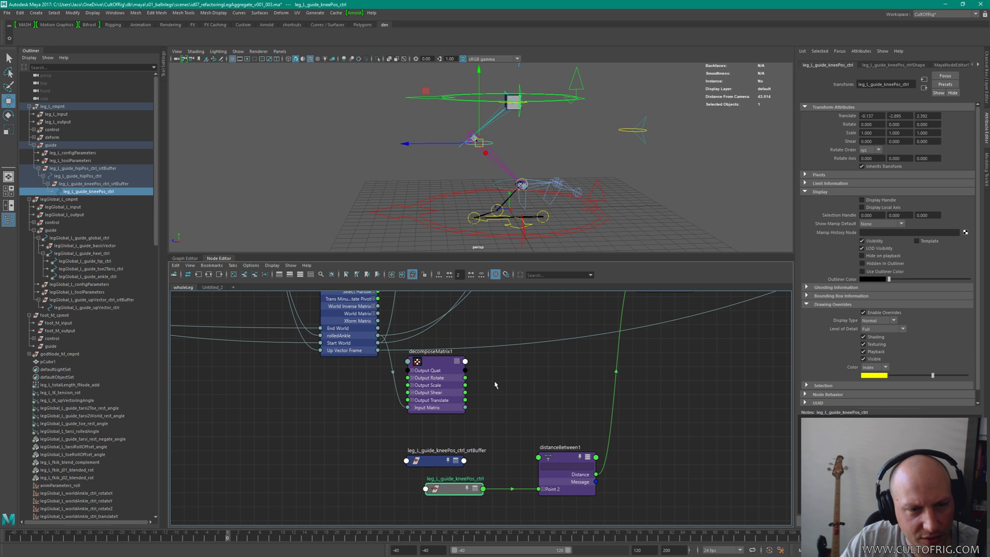
{"action": "left_click", "coordinate": [439, 365]}
{"action": "scroll", "coordinate": [495, 384], "scroll_direction": "down", "scroll_amount": 3}
{"action": "left_click_drag", "start_coordinate": [470, 375], "coordinate": [486, 374]}
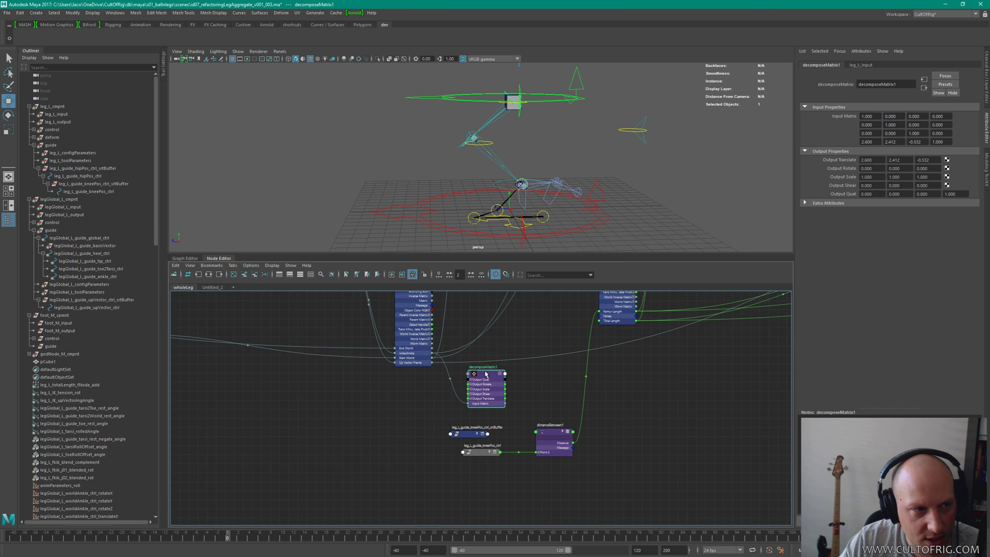
{"action": "left_click_drag", "start_coordinate": [554, 434], "coordinate": [565, 437]}
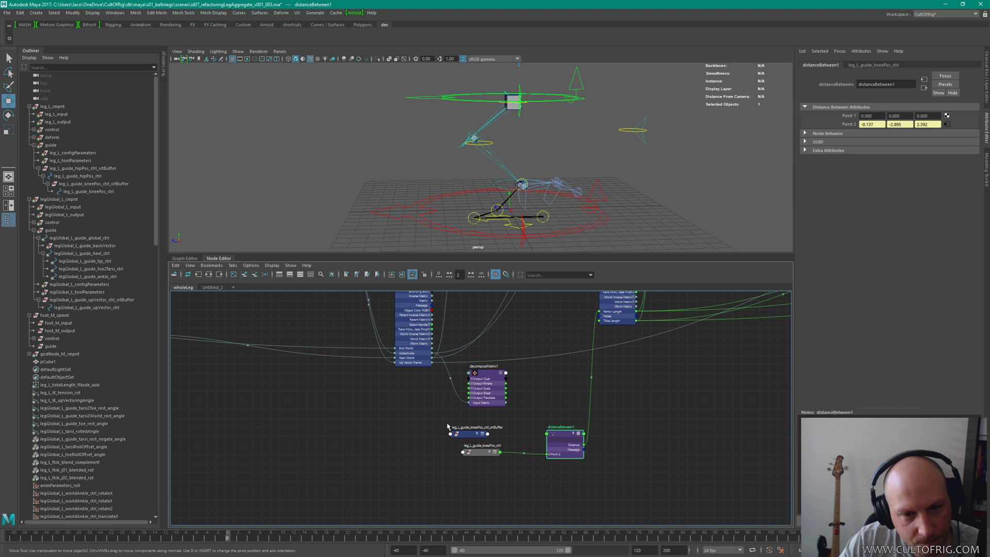
{"action": "middle_click_drag", "start_coordinate": [447, 426], "coordinate": [354, 457], "text": "alt"}
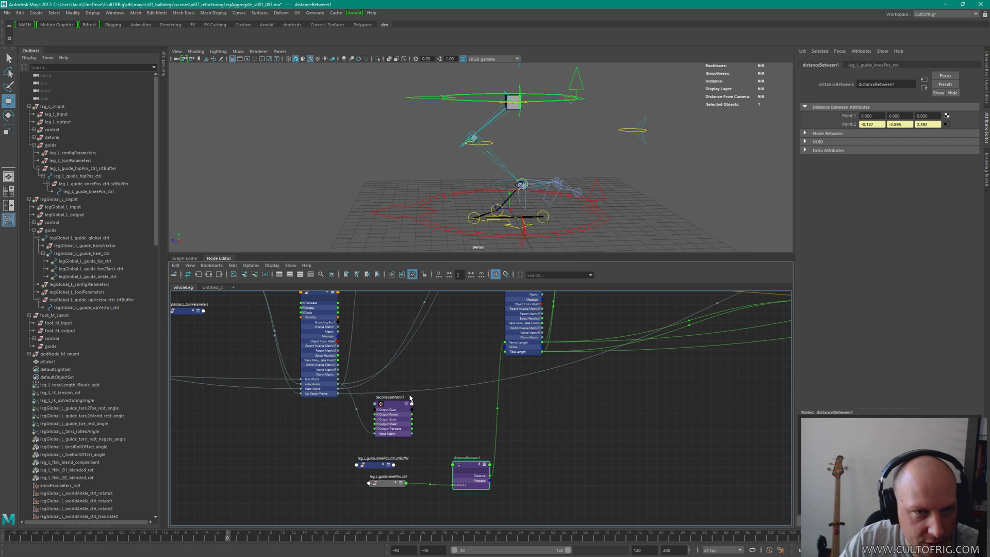
{"action": "left_click", "coordinate": [465, 386]}
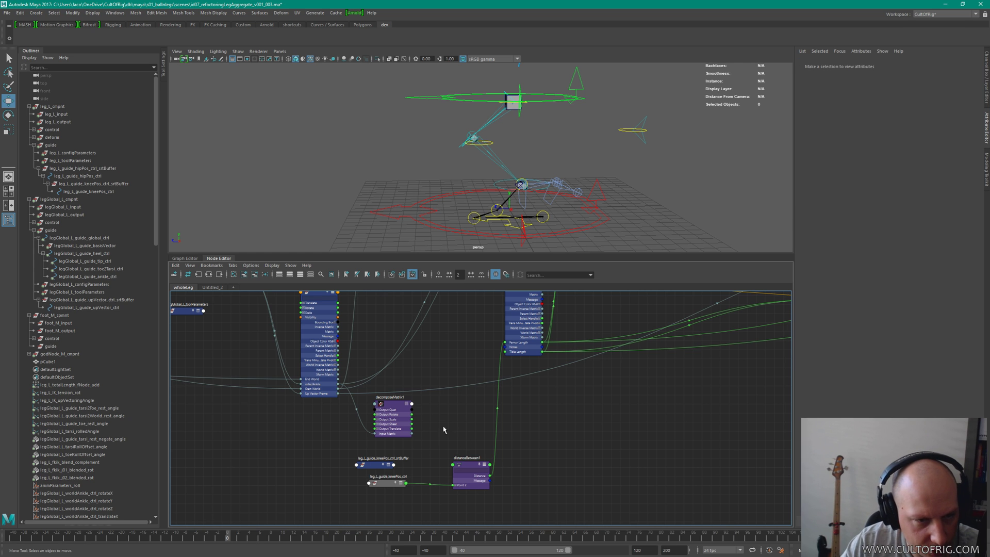
Step: Duplicate decomposeMatrix1 and place the copy beside leg_L_guide_kneePos_ctrl, with both nodes' attributes displayed
{"action": "left_click", "coordinate": [397, 413]}
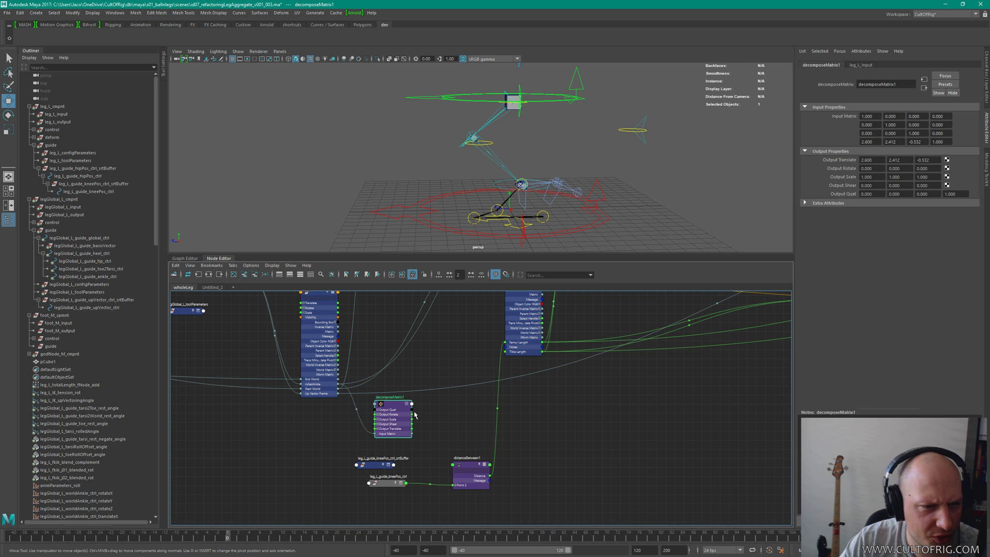
{"action": "scroll", "coordinate": [410, 427], "scroll_direction": "up", "scroll_amount": 2}
{"action": "middle_click_drag", "start_coordinate": [479, 413], "coordinate": [470, 361], "text": "alt"}
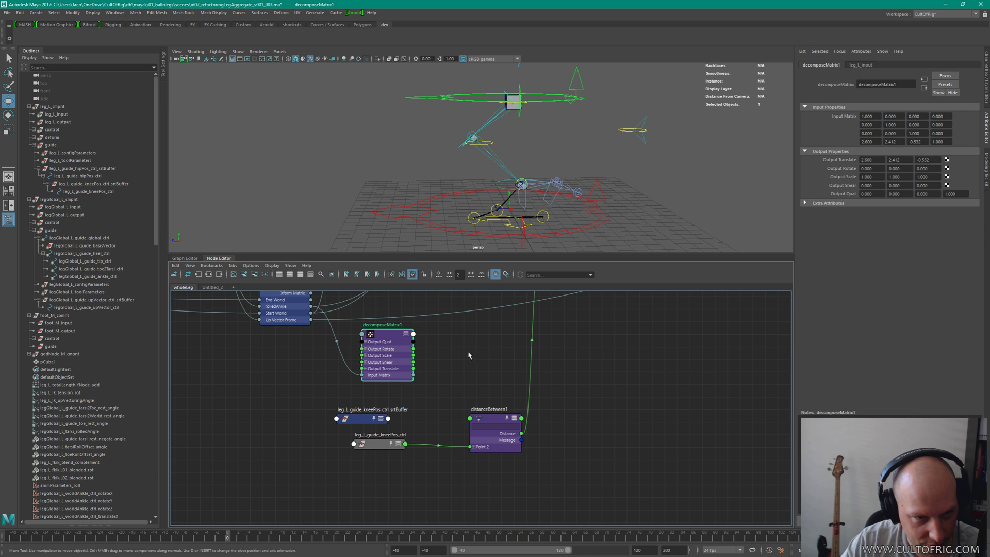
{"action": "key", "text": "ctrl+d"}
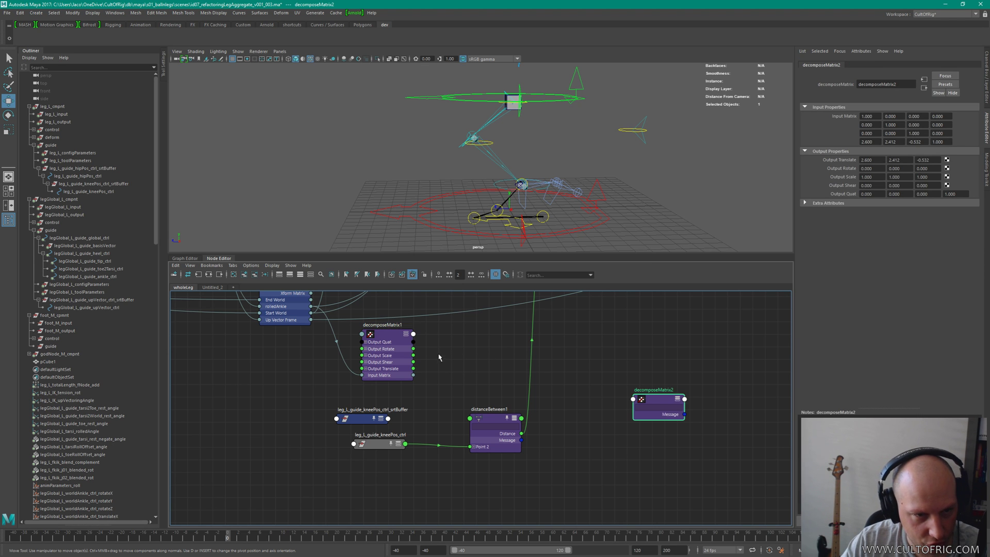
{"action": "left_click_drag", "start_coordinate": [650, 399], "coordinate": [404, 467]}
{"action": "middle_click_drag", "start_coordinate": [442, 449], "coordinate": [483, 410]}
{"action": "left_click", "coordinate": [419, 404]}
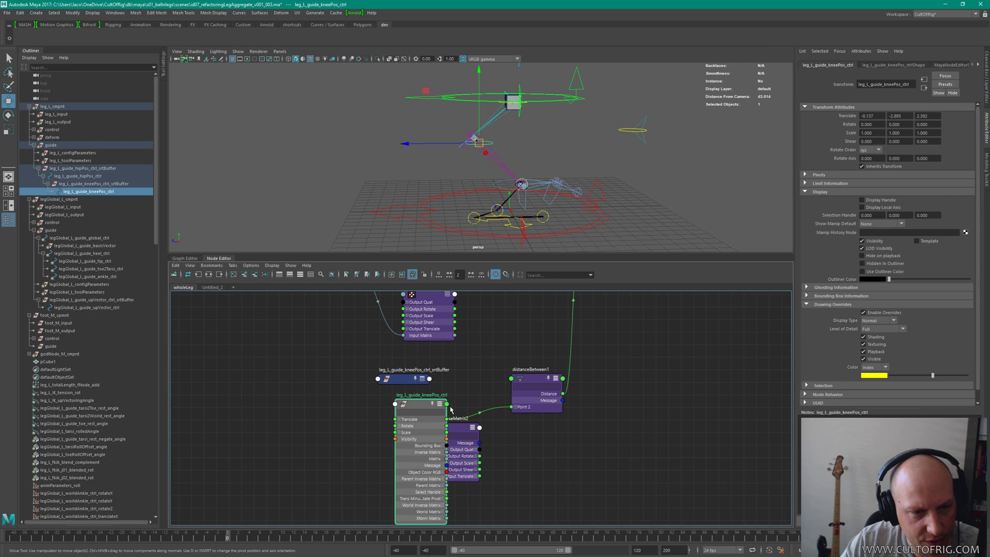
{"action": "left_click_drag", "start_coordinate": [454, 428], "coordinate": [497, 431]}
Step: Connect World Matrix[0] of leg_L_guide_kneePos_ctrl to the Input Matrix of decomposeMatrix2
{"action": "middle_click_drag", "start_coordinate": [506, 457], "coordinate": [431, 360]}
{"action": "left_click", "coordinate": [426, 428]}
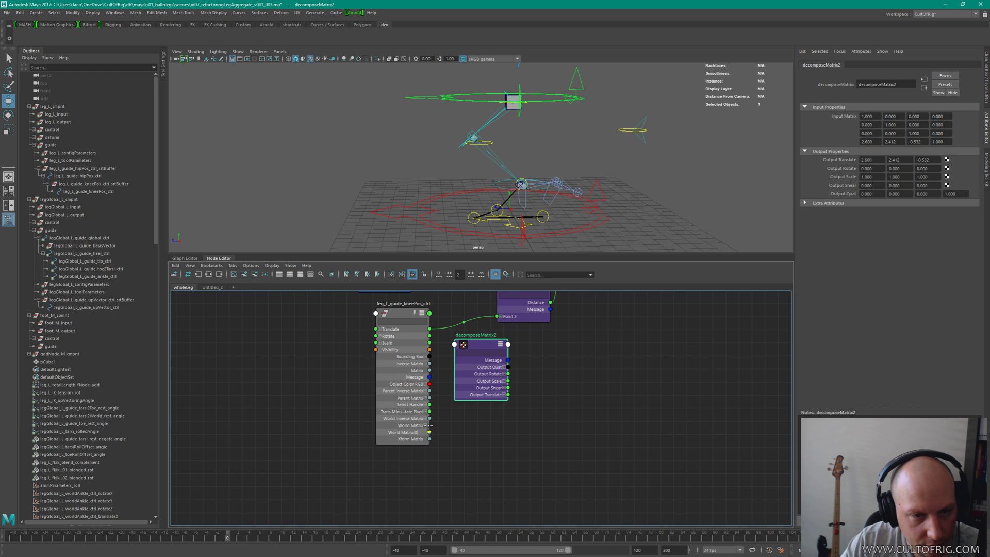
{"action": "left_click_drag", "start_coordinate": [429, 433], "coordinate": [454, 344]}
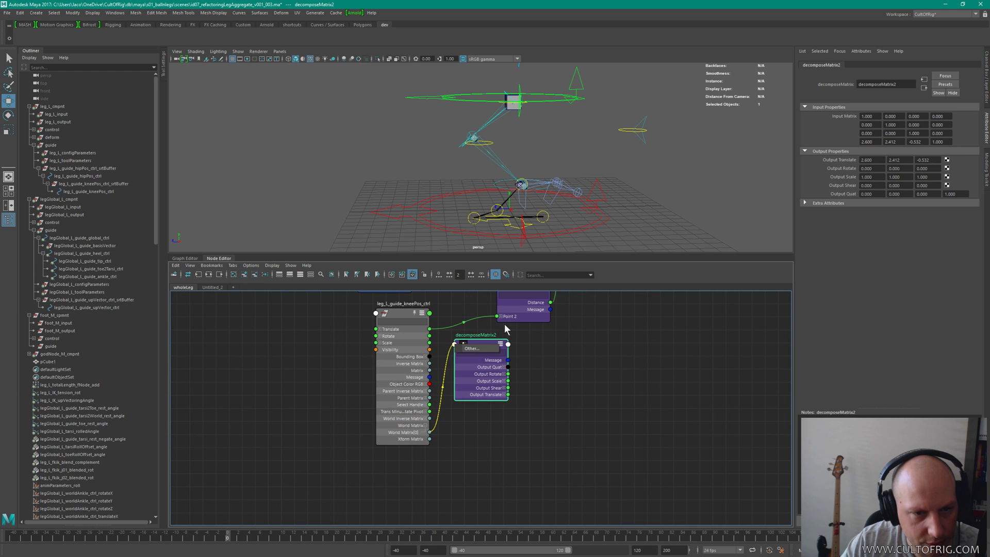
{"action": "left_click", "coordinate": [473, 349]}
{"action": "left_click", "coordinate": [382, 247]}
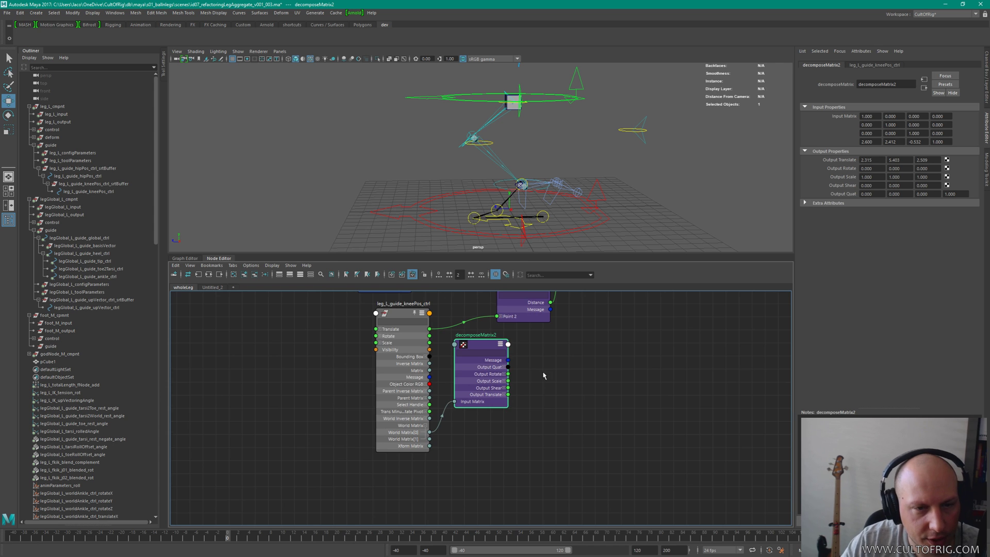
Step: Move distanceBetween1 farther from the knee guide and line decomposeMatrix1 up above decomposeMatrix2
{"action": "middle_click_drag", "start_coordinate": [542, 375], "coordinate": [493, 438]}
{"action": "left_click_drag", "start_coordinate": [467, 336], "coordinate": [512, 336]}
{"action": "scroll", "coordinate": [513, 336], "scroll_direction": "down", "scroll_amount": 1}
{"action": "middle_click_drag", "start_coordinate": [513, 336], "coordinate": [504, 354]}
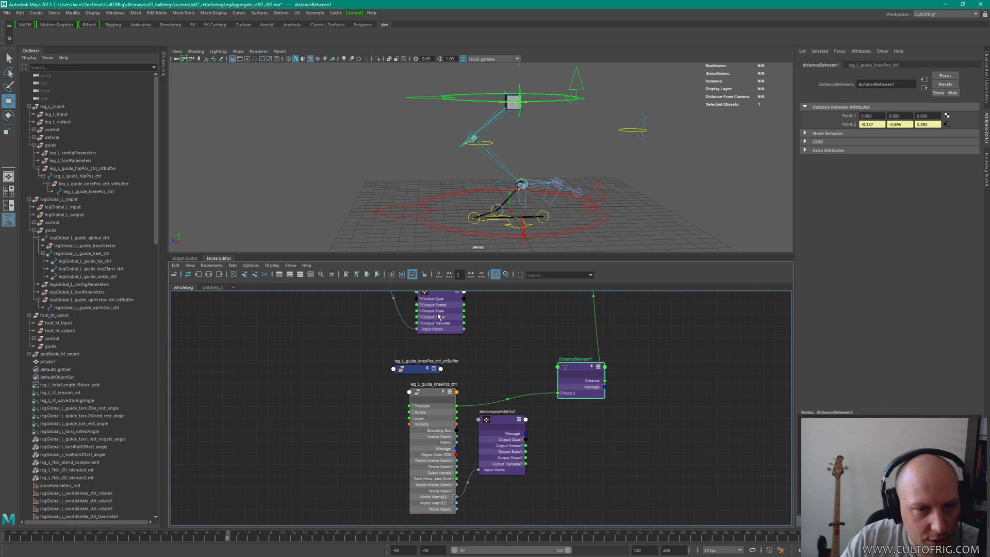
{"action": "left_click_drag", "start_coordinate": [438, 298], "coordinate": [503, 299]}
{"action": "middle_click_drag", "start_coordinate": [511, 402], "coordinate": [520, 413]}
{"action": "scroll", "coordinate": [505, 365], "scroll_direction": "down", "scroll_amount": 1}
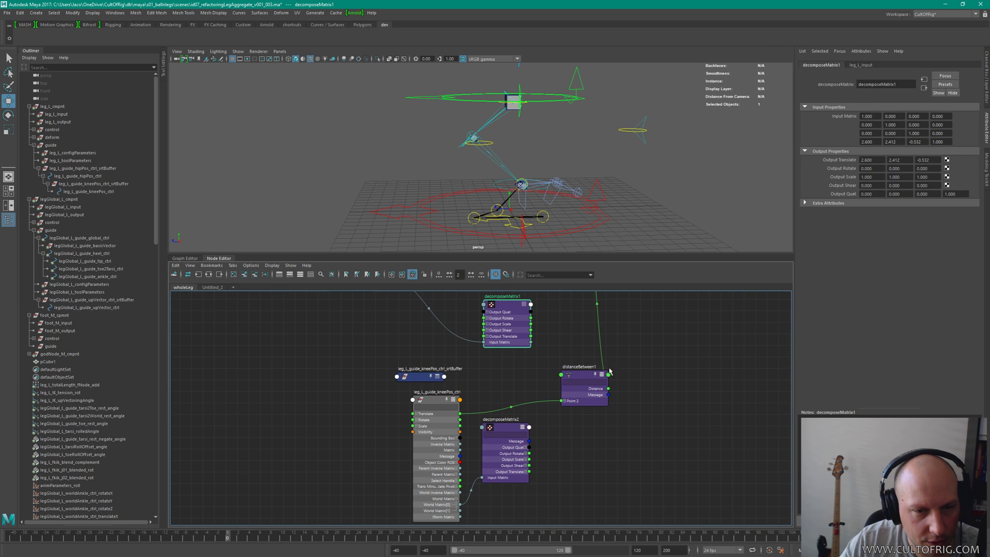
{"action": "scroll", "coordinate": [598, 363], "scroll_direction": "down", "scroll_amount": 3}
{"action": "middle_click_drag", "start_coordinate": [526, 325], "coordinate": [516, 354]}
Step: Examine leg_L_configParameters and how the hip guide buffer and control feed leg_L_hipWorld_mtx
{"action": "left_click", "coordinate": [508, 332]}
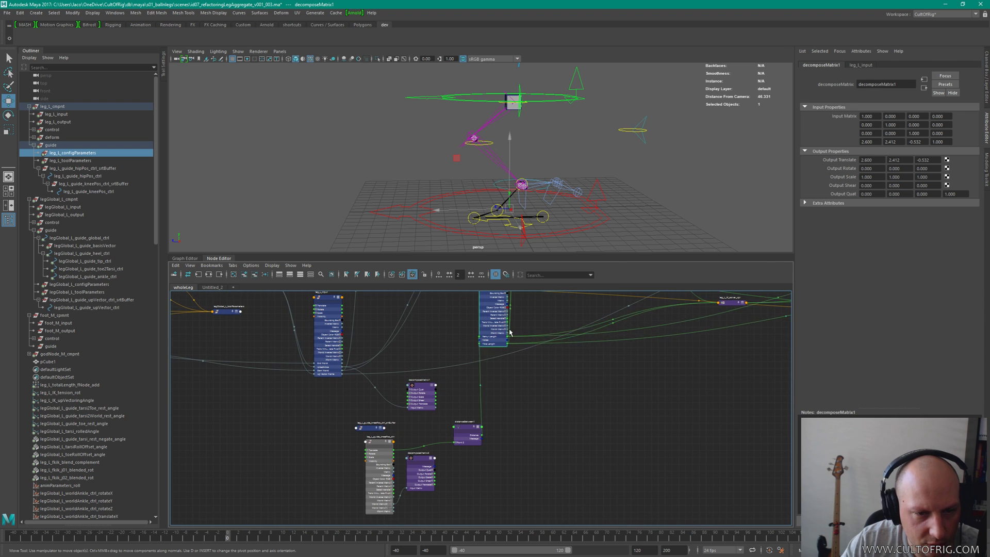
{"action": "scroll", "coordinate": [495, 353], "scroll_direction": "up", "scroll_amount": 6}
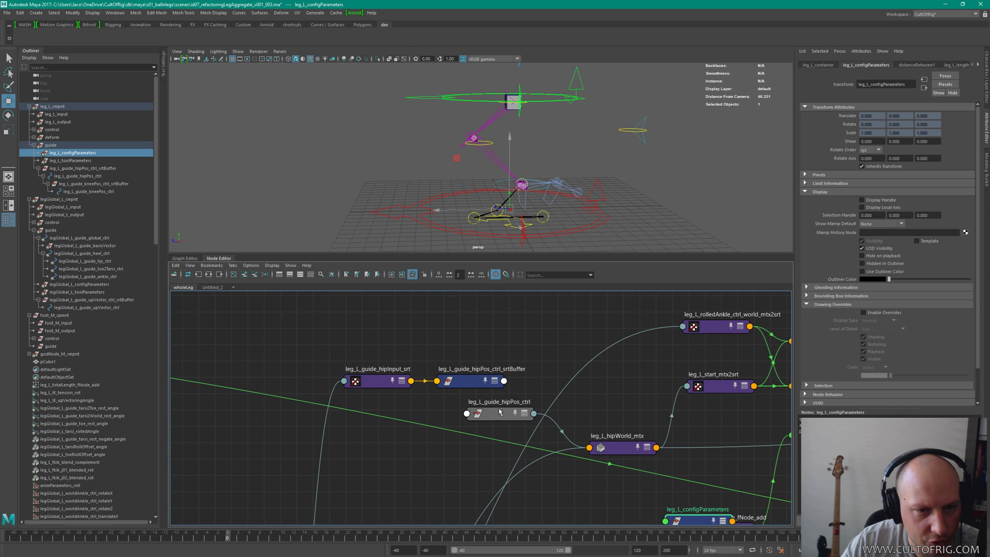
{"action": "left_click", "coordinate": [497, 415]}
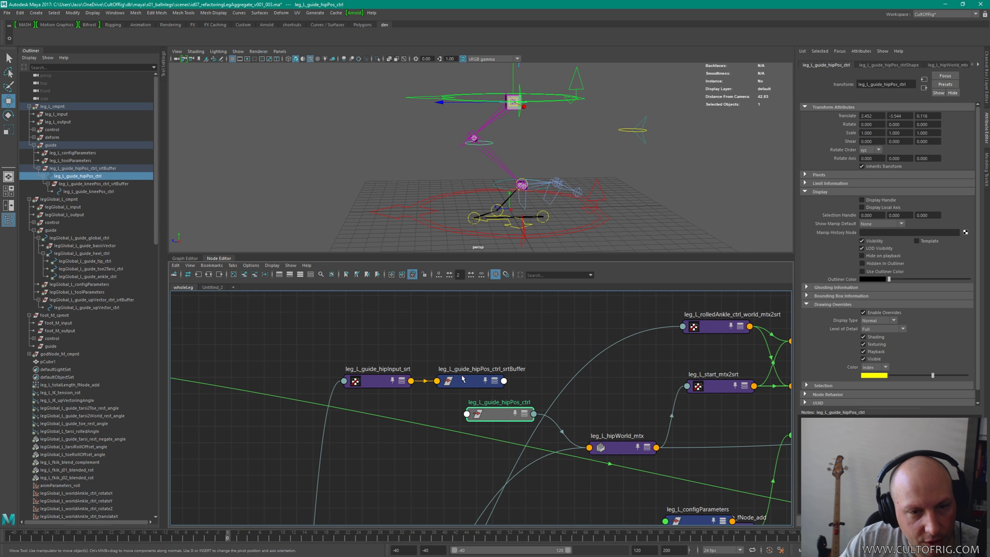
{"action": "left_click", "coordinate": [487, 383]}
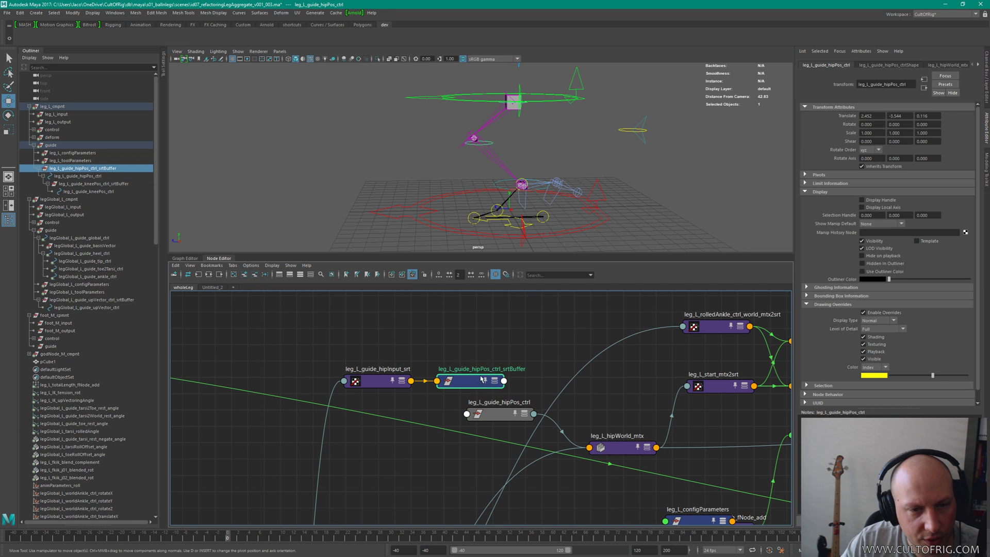
{"action": "middle_click_drag", "start_coordinate": [585, 332], "coordinate": [463, 248]}
{"action": "left_click", "coordinate": [506, 369]}
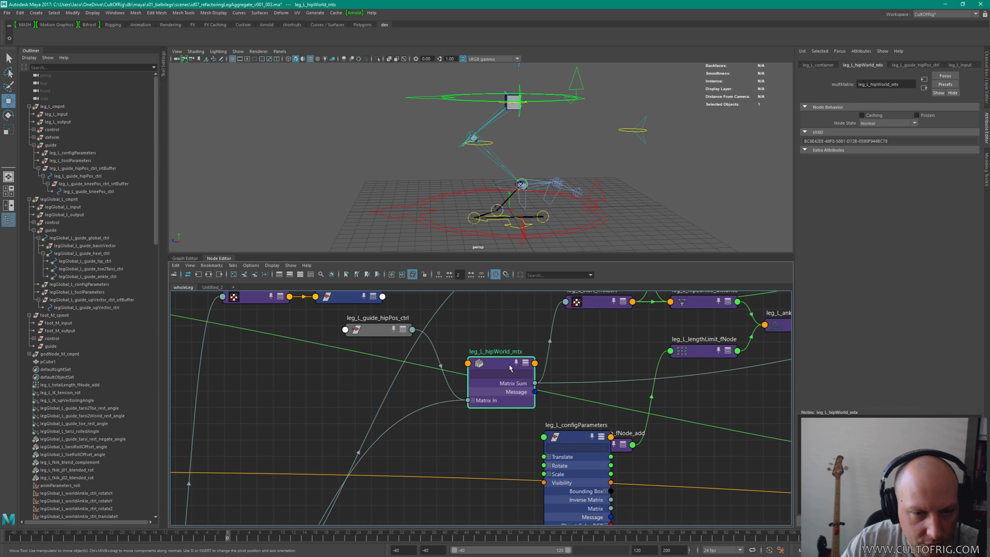
{"action": "middle_click_drag", "start_coordinate": [433, 311], "coordinate": [470, 356], "text": "alt"}
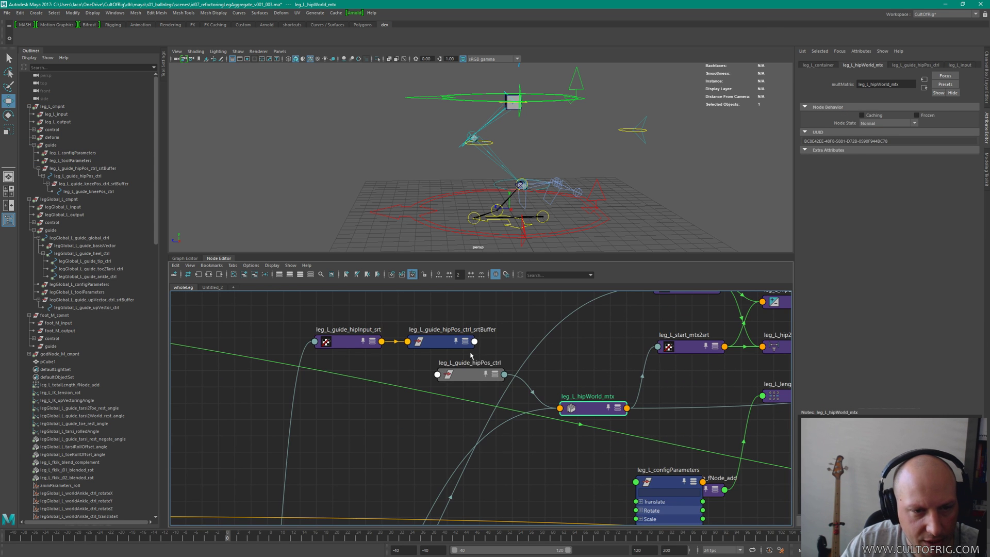
{"action": "left_click", "coordinate": [440, 375]}
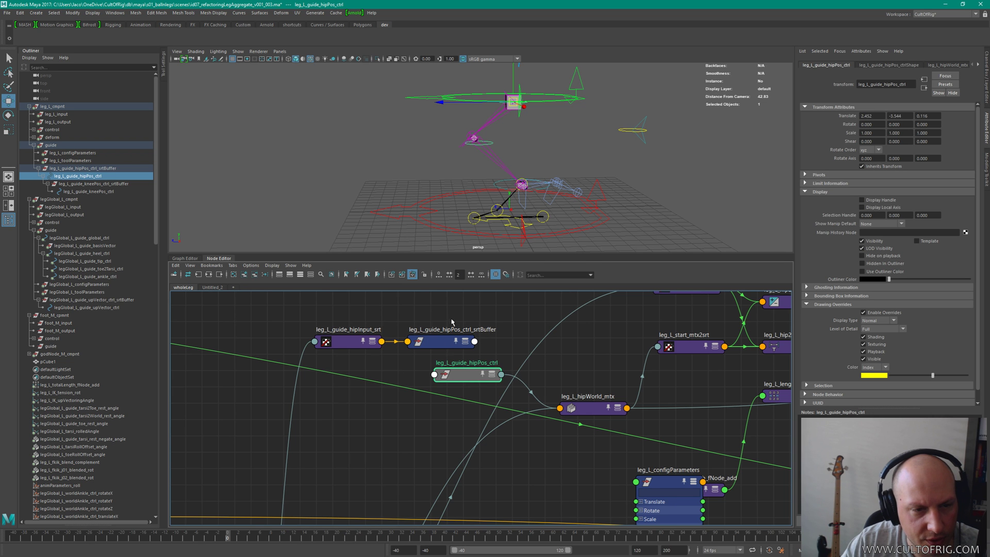
{"action": "middle_click_drag", "start_coordinate": [449, 493], "coordinate": [447, 305], "text": "alt"}
{"action": "middle_click_drag", "start_coordinate": [424, 445], "coordinate": [453, 280], "text": "alt"}
{"action": "middle_click_drag", "start_coordinate": [560, 296], "coordinate": [504, 375], "text": "alt"}
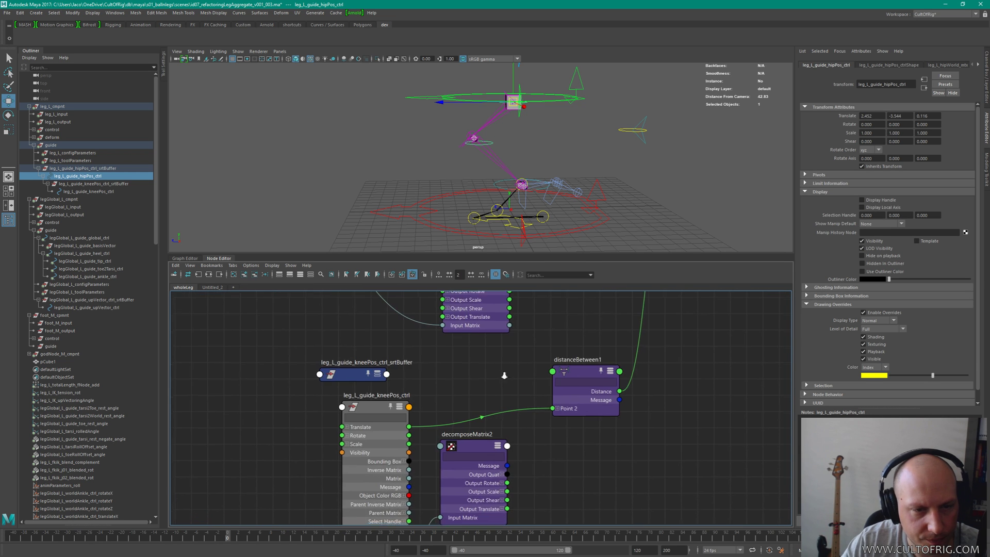
Step: Duplicate distanceBetween1 and place the copy directly below it, next to decomposeMatrix2
{"action": "right_click_drag", "start_coordinate": [504, 376], "coordinate": [392, 382], "text": "alt"}
{"action": "left_click", "coordinate": [491, 380]}
{"action": "left_click_drag", "start_coordinate": [491, 381], "coordinate": [499, 372]}
{"action": "key", "text": "ctrl+d"}
{"action": "left_click_drag", "start_coordinate": [655, 404], "coordinate": [484, 407]}
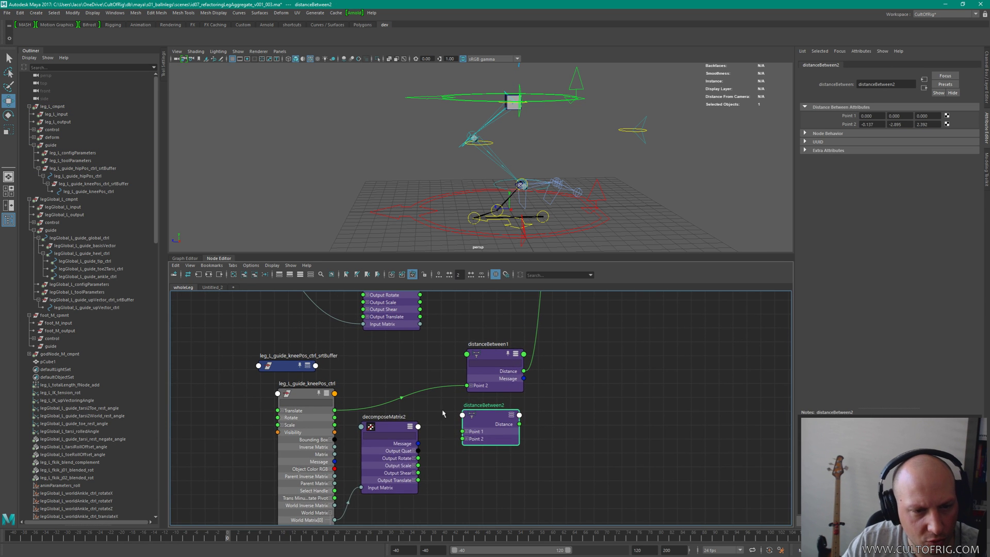
Step: Connect Output Translate of decomposeMatrix1 to Point 1 and of decomposeMatrix2 to Point 2 of distanceBetween2
{"action": "left_click", "coordinate": [397, 418]}
{"action": "middle_click_drag", "start_coordinate": [408, 325], "coordinate": [418, 352], "text": "alt"}
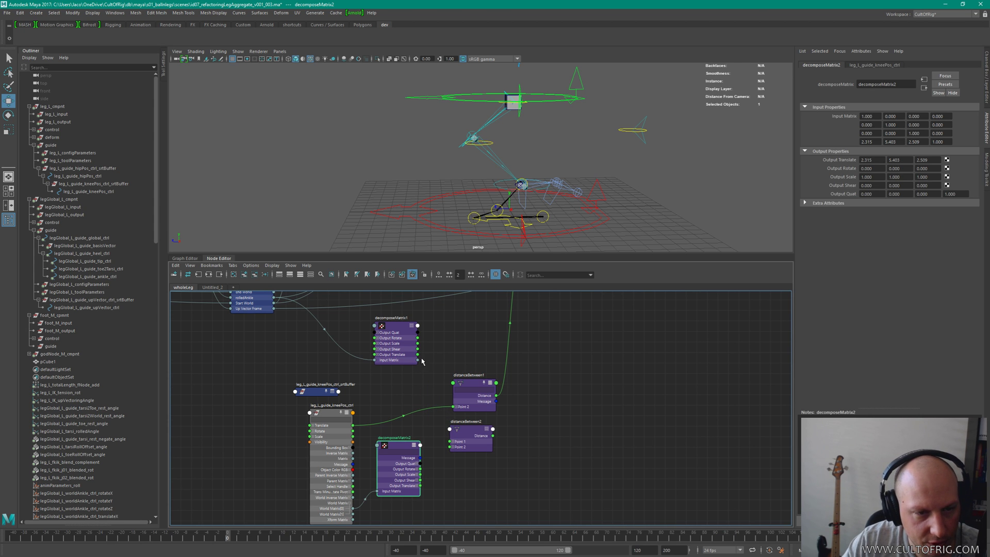
{"action": "left_click_drag", "start_coordinate": [418, 354], "coordinate": [452, 442]}
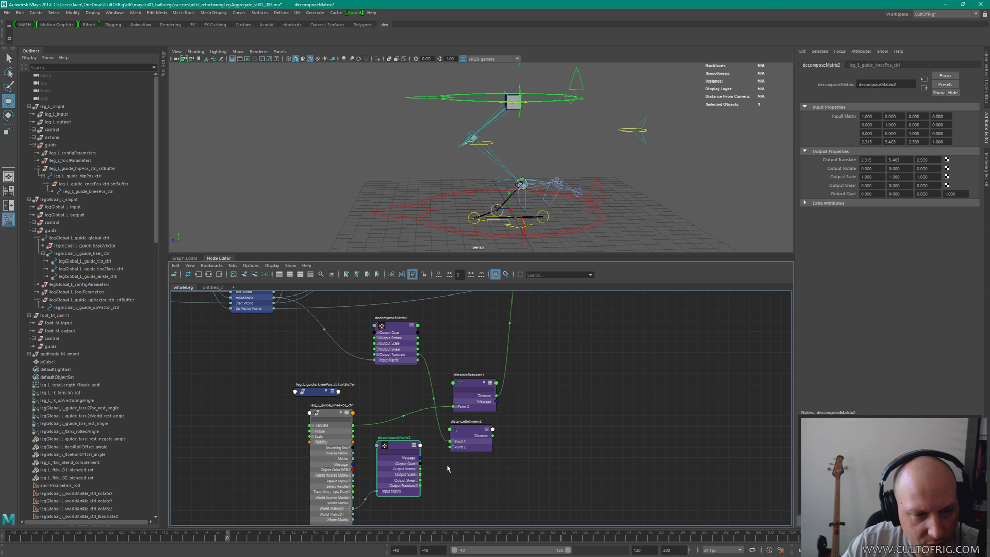
{"action": "scroll", "coordinate": [447, 468], "scroll_direction": "up", "scroll_amount": 3}
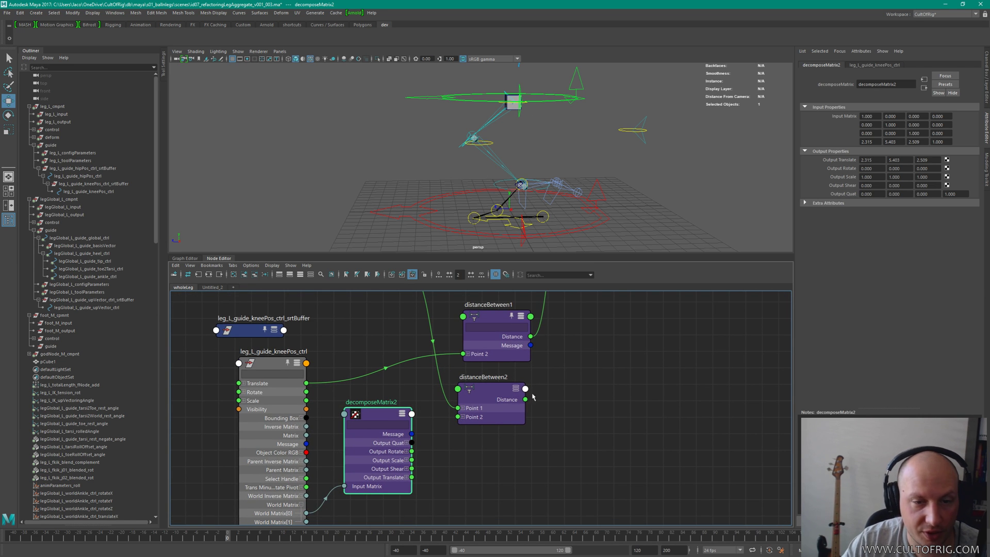
{"action": "left_click_drag", "start_coordinate": [412, 477], "coordinate": [494, 407]}
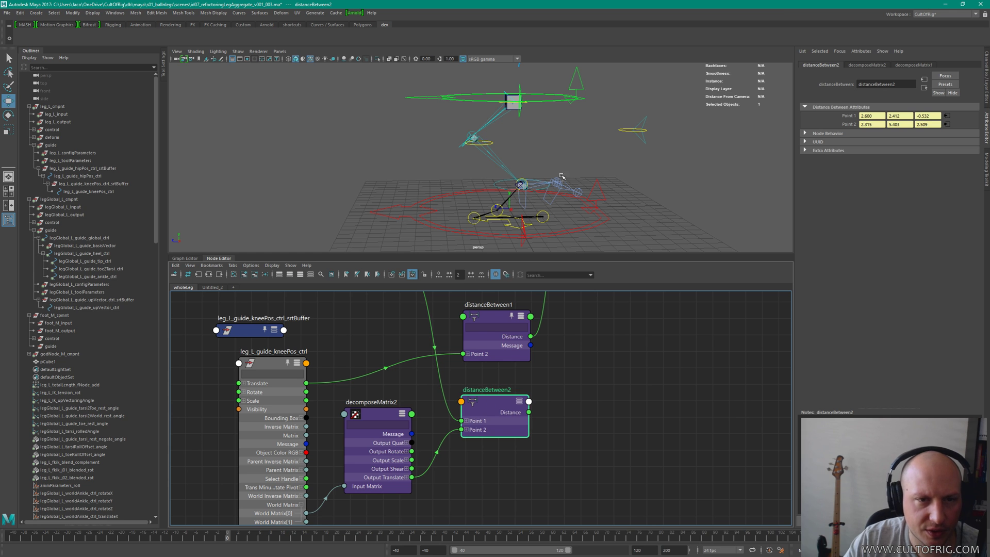
Step: Connect the Distance output of distanceBetween2 to the Tibia Length of leg_L_configParameters
{"action": "left_click_drag", "start_coordinate": [538, 163], "coordinate": [571, 156], "text": "alt"}
{"action": "scroll", "coordinate": [571, 156], "scroll_direction": "down", "scroll_amount": 3}
{"action": "middle_click_drag", "start_coordinate": [560, 343], "coordinate": [460, 493], "text": "alt"}
{"action": "scroll", "coordinate": [451, 418], "scroll_direction": "down", "scroll_amount": 3}
{"action": "middle_click_drag", "start_coordinate": [525, 429], "coordinate": [514, 335], "text": "alt"}
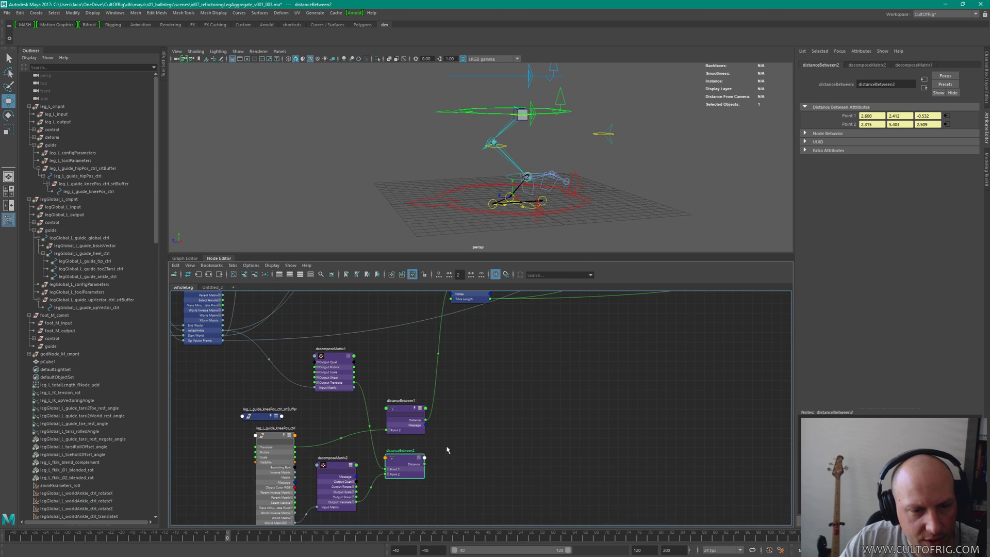
{"action": "left_click_drag", "start_coordinate": [403, 461], "coordinate": [450, 299]}
Step: Move leg_L_guide_kneePos_ctrl in the viewport to about -0.221, -3.181, 1.788 and inspect the leg from several angles
{"action": "left_click_drag", "start_coordinate": [575, 145], "coordinate": [522, 140], "text": "alt"}
{"action": "left_click", "coordinate": [482, 143]}
{"action": "left_click", "coordinate": [479, 143]}
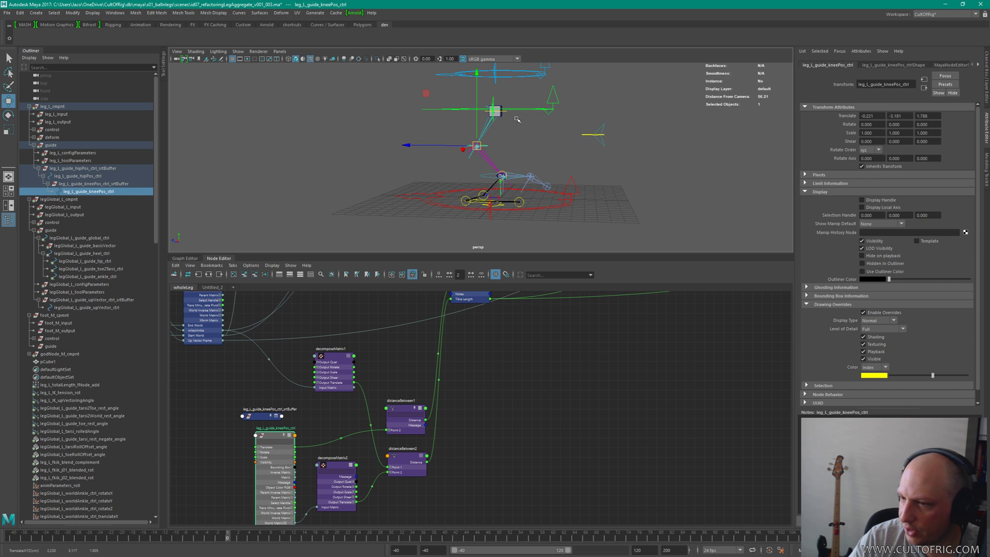
{"action": "left_click_drag", "start_coordinate": [525, 149], "coordinate": [603, 93], "text": "alt"}
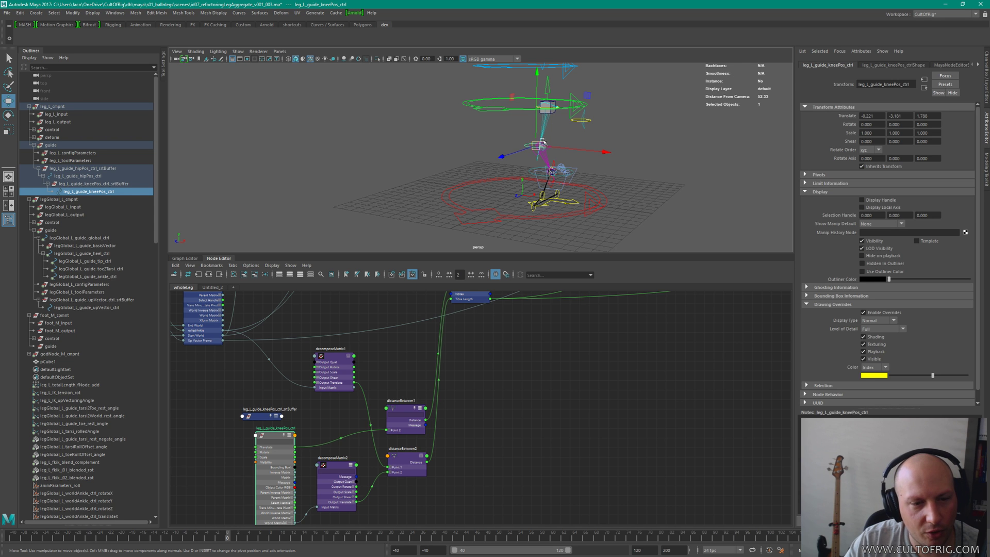
{"action": "left_click_drag", "start_coordinate": [538, 145], "coordinate": [553, 116], "text": "alt"}
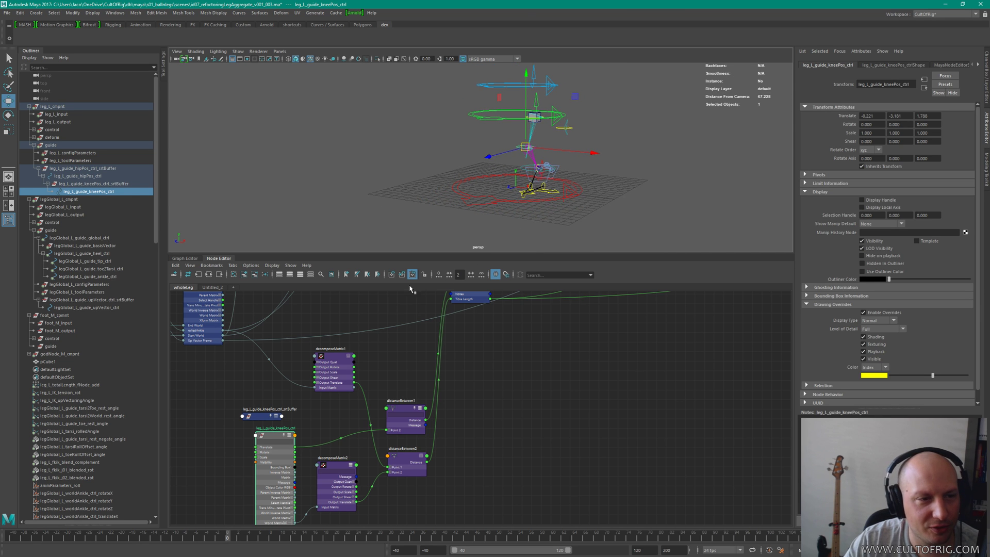
{"action": "left_click_drag", "start_coordinate": [572, 160], "coordinate": [555, 146], "text": "alt"}
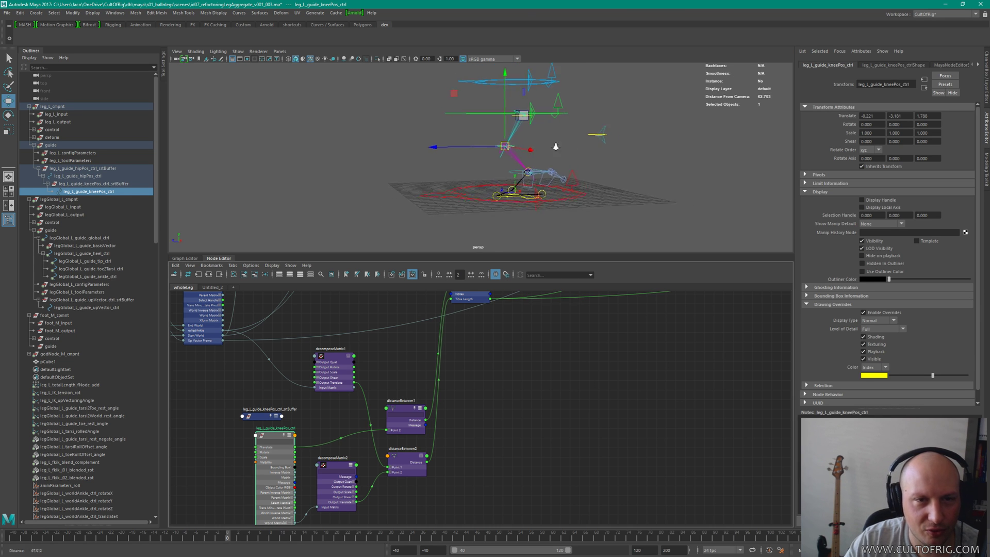
{"action": "right_click_drag", "start_coordinate": [555, 146], "coordinate": [595, 150], "text": "alt"}
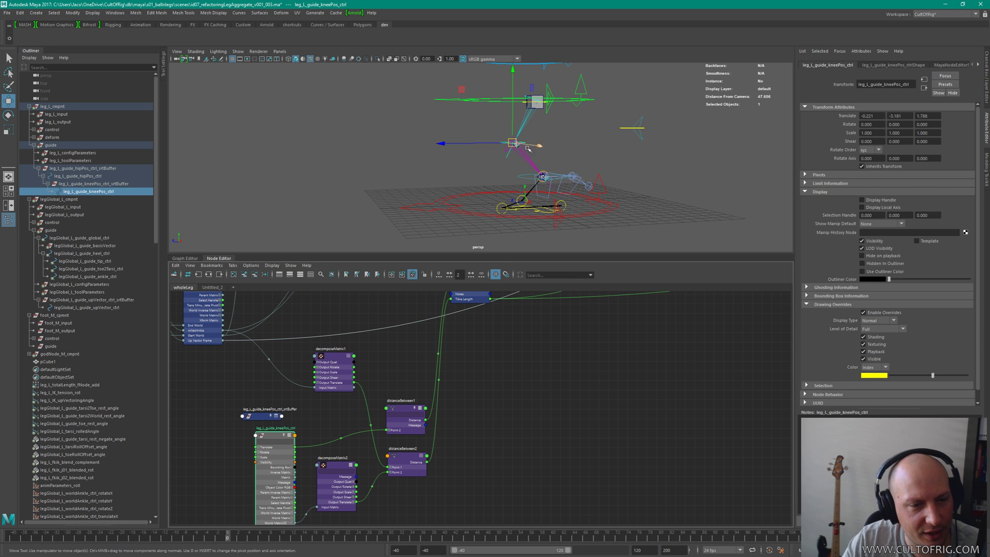
Step: Select the knee guide, decomposeMatrix and distanceBetween nodes together and reposition the group slightly, between leg_L_input and leg_L_configParameters
{"action": "left_click_drag", "start_coordinate": [593, 155], "coordinate": [615, 154], "text": "alt"}
{"action": "scroll", "coordinate": [531, 420], "scroll_direction": "down", "scroll_amount": 5}
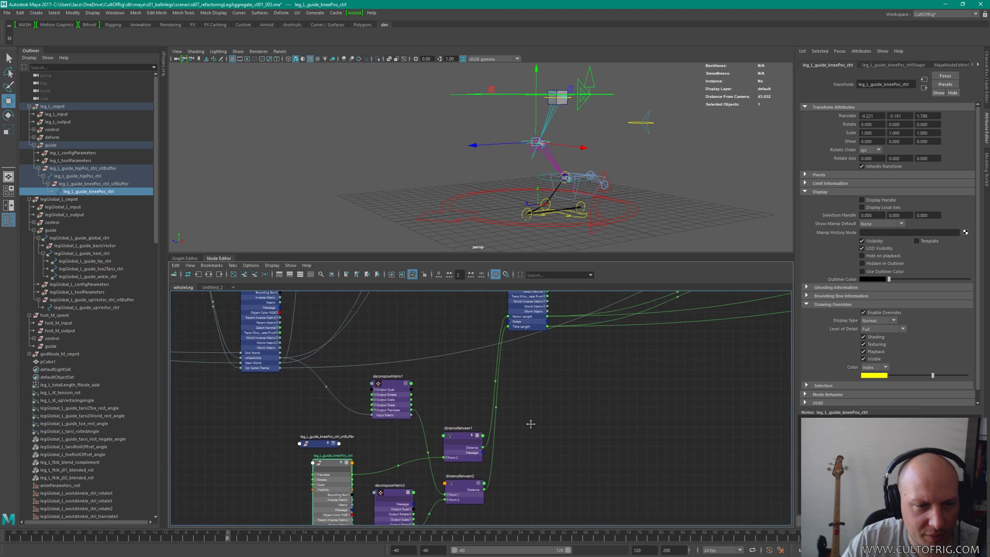
{"action": "left_click_drag", "start_coordinate": [438, 421], "coordinate": [508, 426]}
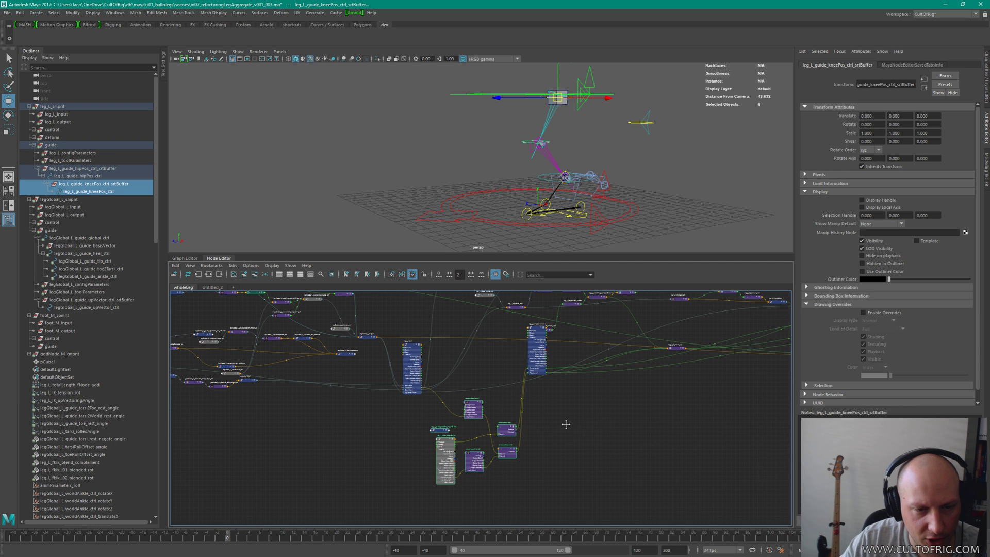
{"action": "scroll", "coordinate": [454, 421], "scroll_direction": "up", "scroll_amount": 5}
{"action": "middle_click_drag", "start_coordinate": [503, 371], "coordinate": [465, 488], "text": "alt"}
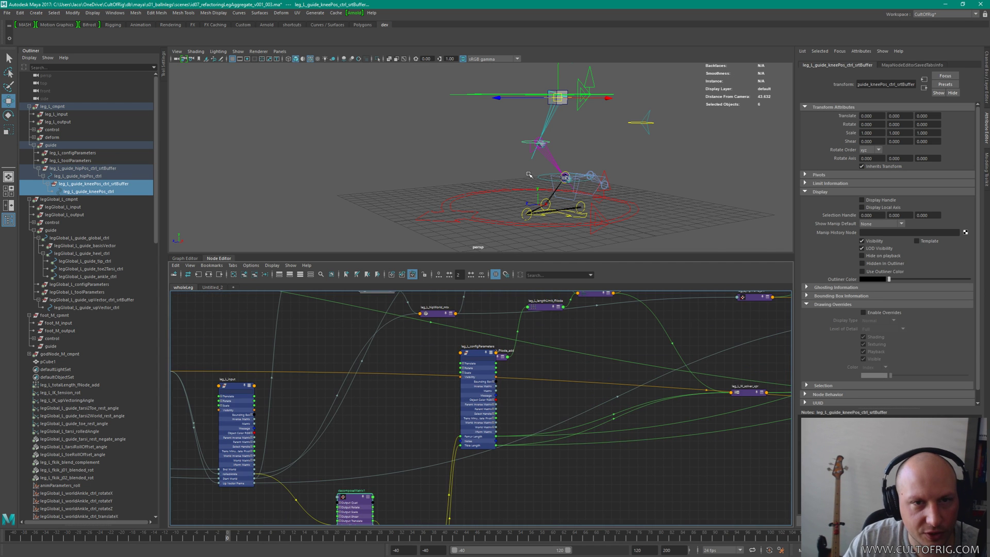
Step: Move legGlobal_L_guide_global_ctrl to about -1.367 in Translate X and check the leg's response from several angles
{"action": "scroll", "coordinate": [531, 165], "scroll_direction": "down", "scroll_amount": 2}
{"action": "mouse_move", "coordinate": [534, 132]}
{"action": "left_mouse_down", "text": "alt"}
{"action": "mouse_move", "coordinate": [603, 144]}
{"action": "mouse_move", "coordinate": [541, 136]}
{"action": "left_mouse_up", "text": "alt"}
{"action": "left_click", "coordinate": [601, 165]}
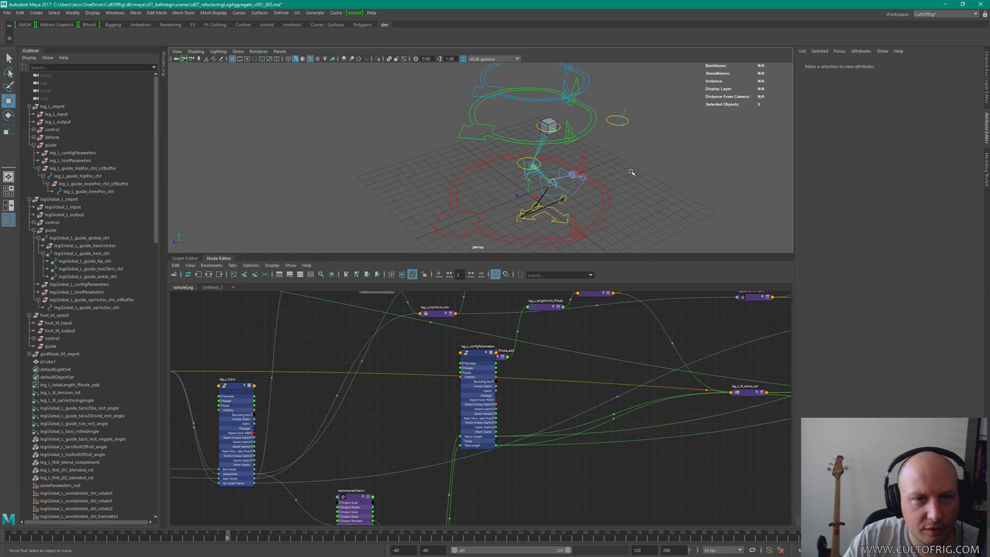
{"action": "left_click_drag", "start_coordinate": [600, 165], "coordinate": [590, 151], "text": "alt"}
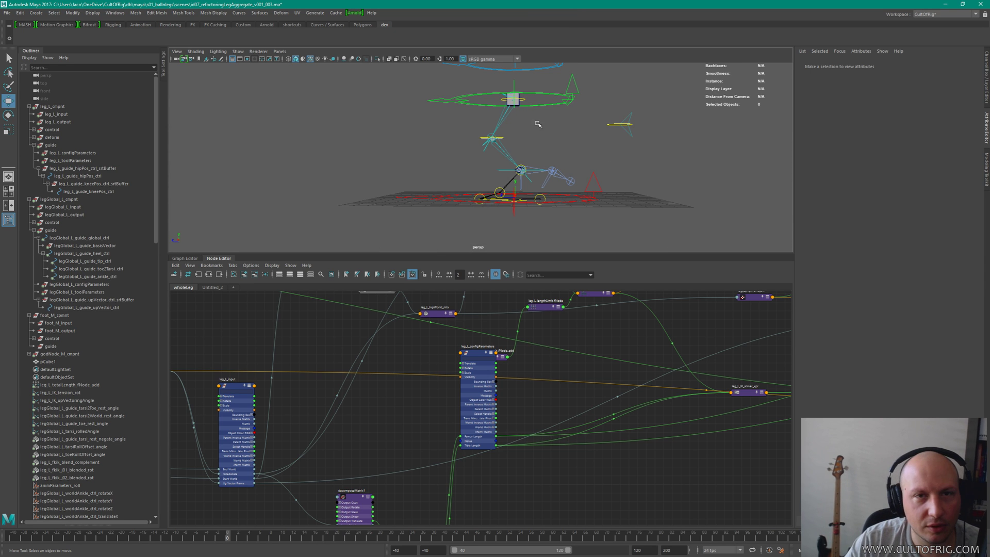
{"action": "left_click_drag", "start_coordinate": [530, 101], "coordinate": [541, 190], "text": "alt"}
{"action": "left_click", "coordinate": [596, 213]}
{"action": "mouse_move", "coordinate": [617, 135]}
{"action": "left_mouse_down", "text": "alt"}
{"action": "mouse_move", "coordinate": [567, 145]}
{"action": "mouse_move", "coordinate": [546, 132]}
{"action": "mouse_move", "coordinate": [599, 134]}
{"action": "left_mouse_up", "text": "alt"}
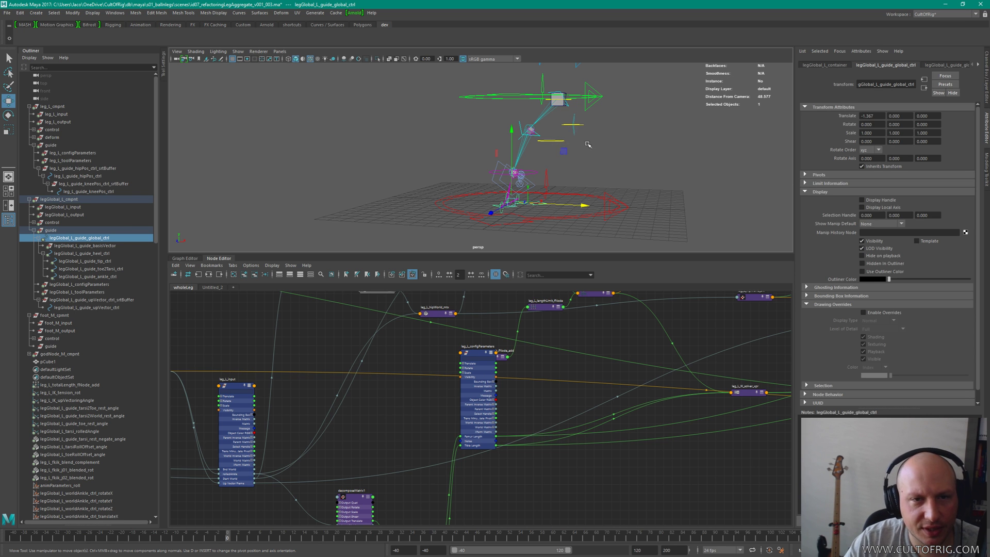
{"action": "left_click_drag", "start_coordinate": [589, 145], "coordinate": [610, 141], "text": "alt"}
{"action": "left_click", "coordinate": [537, 133]}
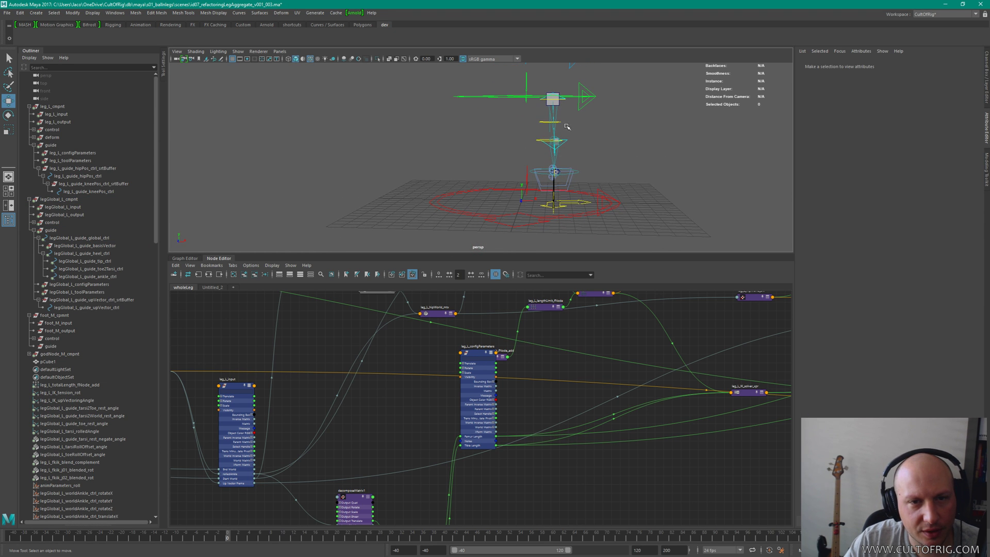
{"action": "mouse_move", "coordinate": [594, 118]}
{"action": "left_mouse_down", "text": "alt"}
{"action": "mouse_move", "coordinate": [562, 139]}
{"action": "mouse_move", "coordinate": [581, 193]}
{"action": "mouse_move", "coordinate": [581, 110]}
{"action": "left_mouse_up", "text": "alt"}
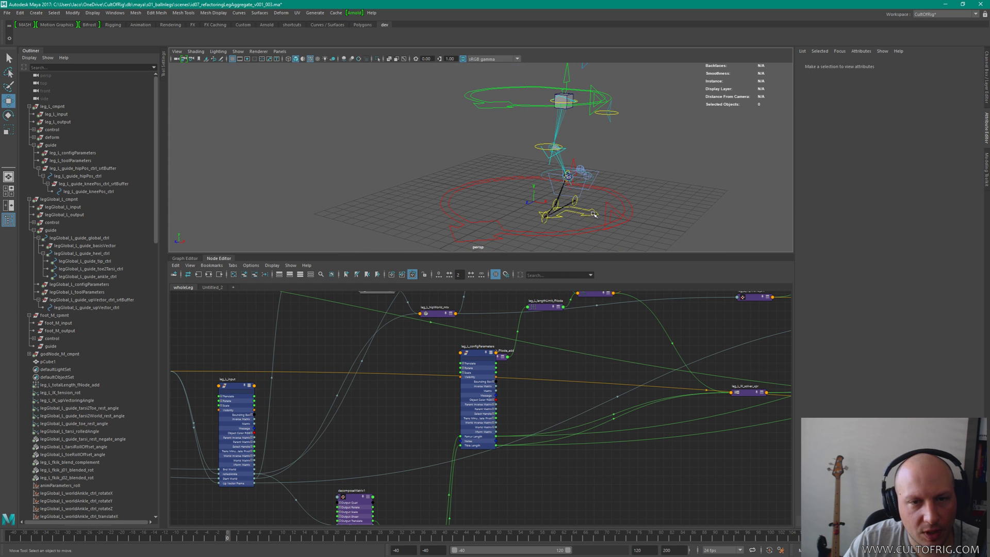
{"action": "left_click_drag", "start_coordinate": [606, 144], "coordinate": [628, 126], "text": "alt"}
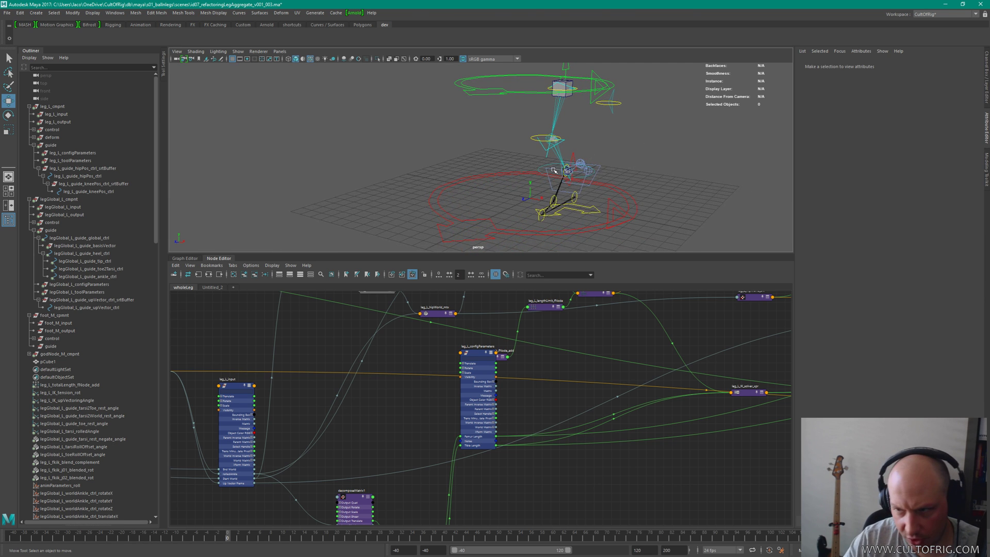
Step: Move legGlobal_L_guide_global_ctrl further sideways to about -2.130 in Translate X and inspect the knee
{"action": "left_click_drag", "start_coordinate": [554, 170], "coordinate": [533, 192], "text": "alt"}
{"action": "left_click", "coordinate": [571, 192]}
{"action": "left_click_drag", "start_coordinate": [599, 166], "coordinate": [515, 151], "text": "alt"}
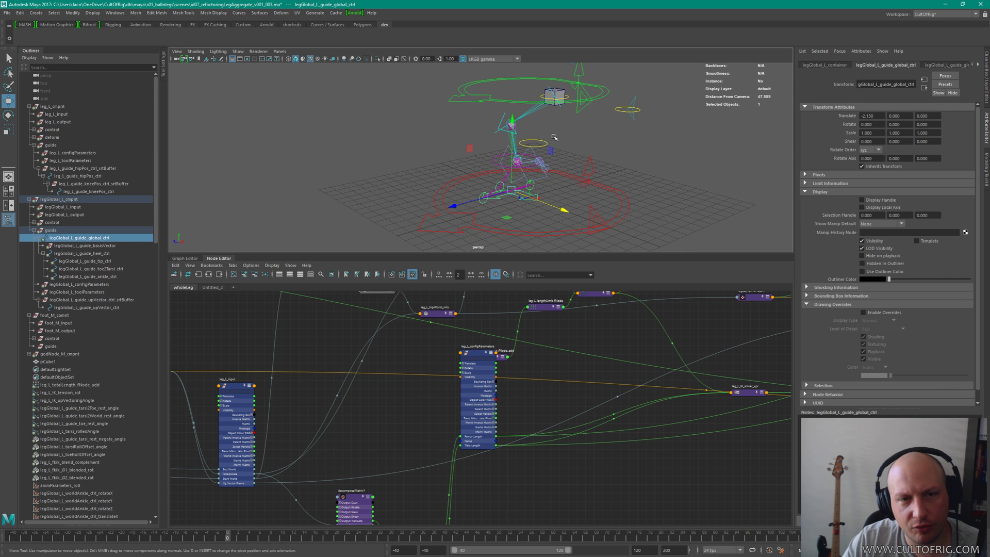
{"action": "left_click_drag", "start_coordinate": [553, 143], "coordinate": [606, 102], "text": "alt"}
Step: Try moving legGlobal_L_guide_upVector_ctrl and undo the move
{"action": "left_click", "coordinate": [536, 107]}
{"action": "key", "text": "ctrl+z"}
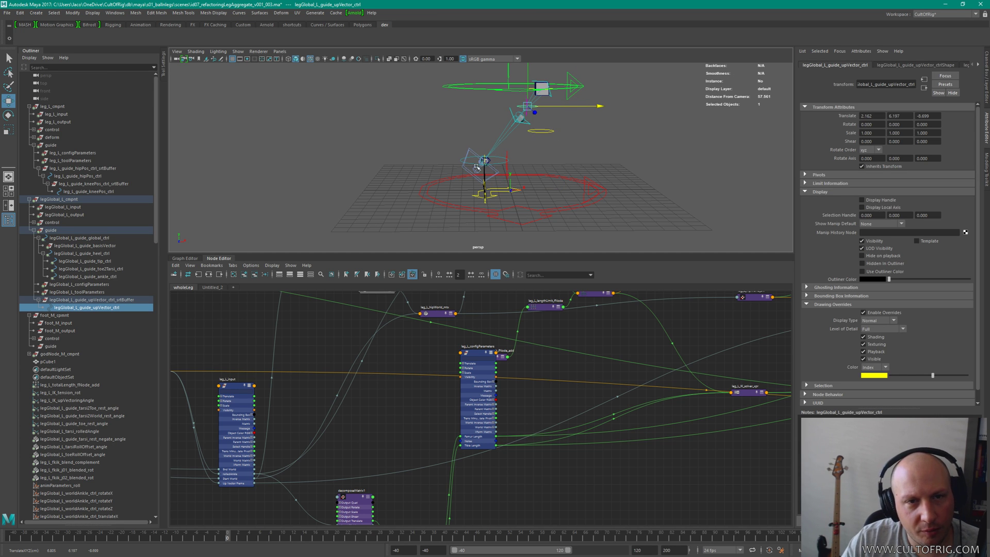
{"action": "mouse_move", "coordinate": [565, 142]}
{"action": "left_mouse_down", "text": "alt"}
{"action": "mouse_move", "coordinate": [523, 145]}
{"action": "mouse_move", "coordinate": [578, 129]}
{"action": "left_mouse_up", "text": "alt"}
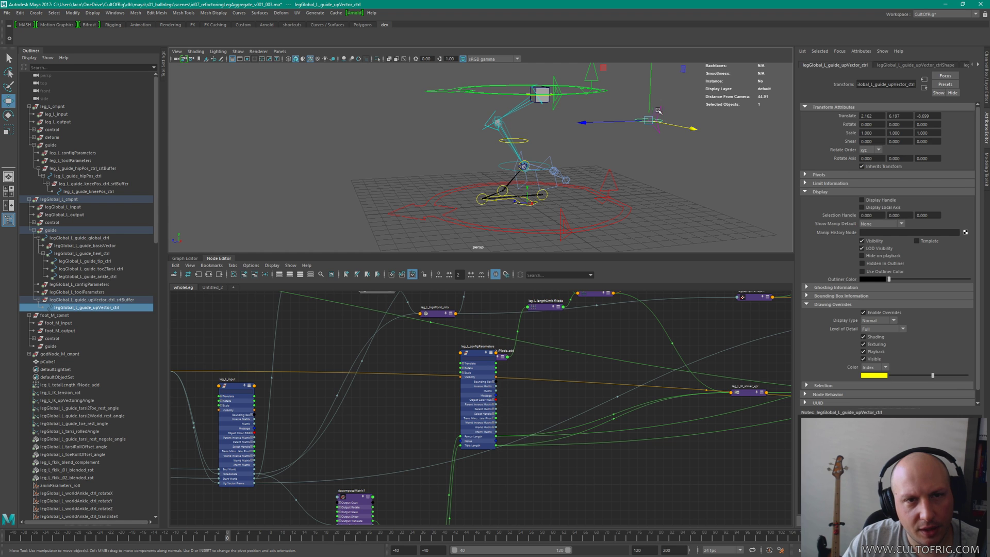
Step: Try moving legGlobal_L_guide_global_ctrl, undo it, and move it along X to about 2.488
{"action": "left_click", "coordinate": [518, 205]}
{"action": "left_click", "coordinate": [523, 207]}
{"action": "left_click_drag", "start_coordinate": [537, 212], "coordinate": [562, 226]}
{"action": "key", "text": "ctrl+z"}
{"action": "left_click_drag", "start_coordinate": [522, 187], "coordinate": [573, 190], "text": "alt"}
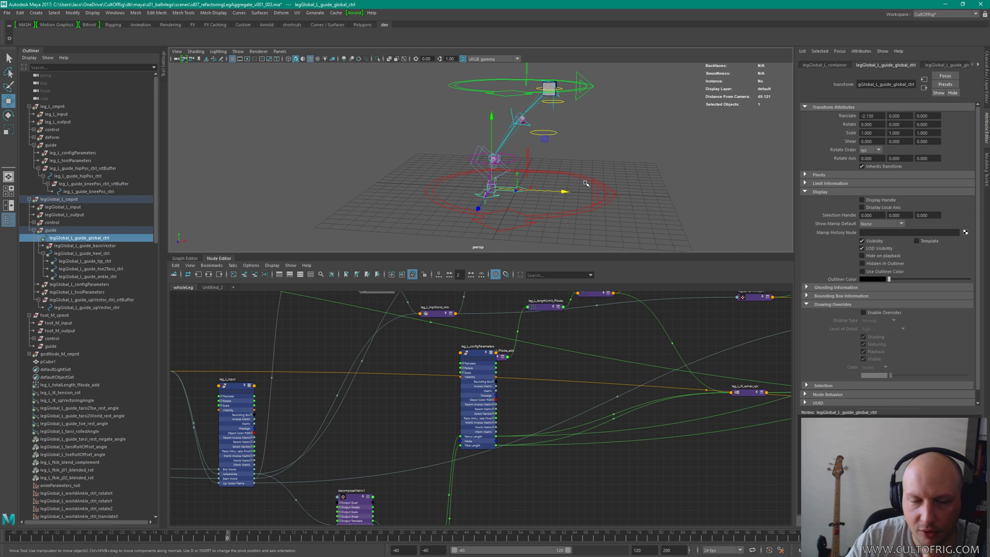
{"action": "left_click_drag", "start_coordinate": [563, 192], "coordinate": [621, 194]}
{"action": "mouse_move", "coordinate": [602, 144]}
{"action": "left_mouse_down", "text": "alt"}
{"action": "mouse_move", "coordinate": [614, 154]}
{"action": "mouse_move", "coordinate": [601, 148]}
{"action": "left_mouse_up", "text": "alt"}
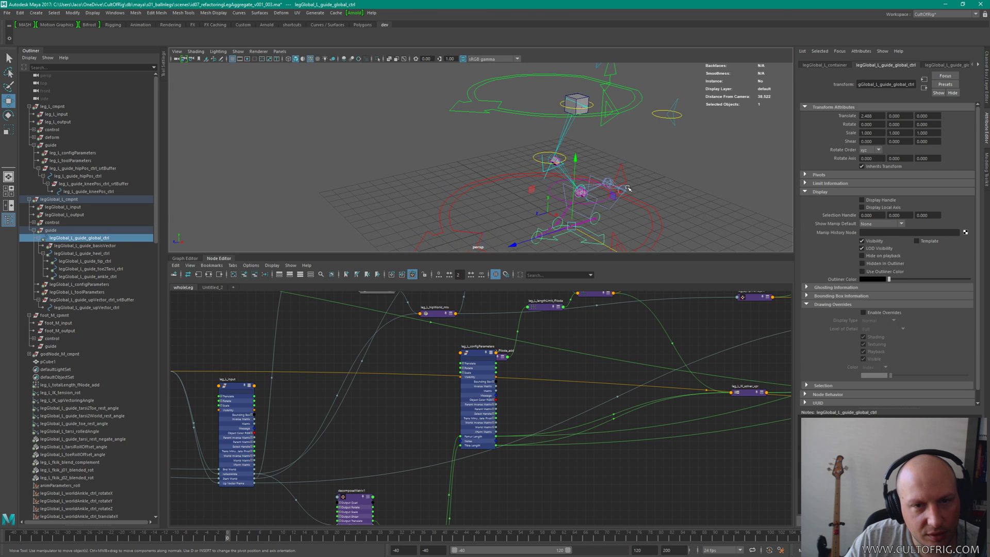
Step: Set Translate X of legGlobal_L_guide_global_ctrl to 0, move it along X to about 2.580 and clear the selection
{"action": "left_click", "coordinate": [866, 115]}
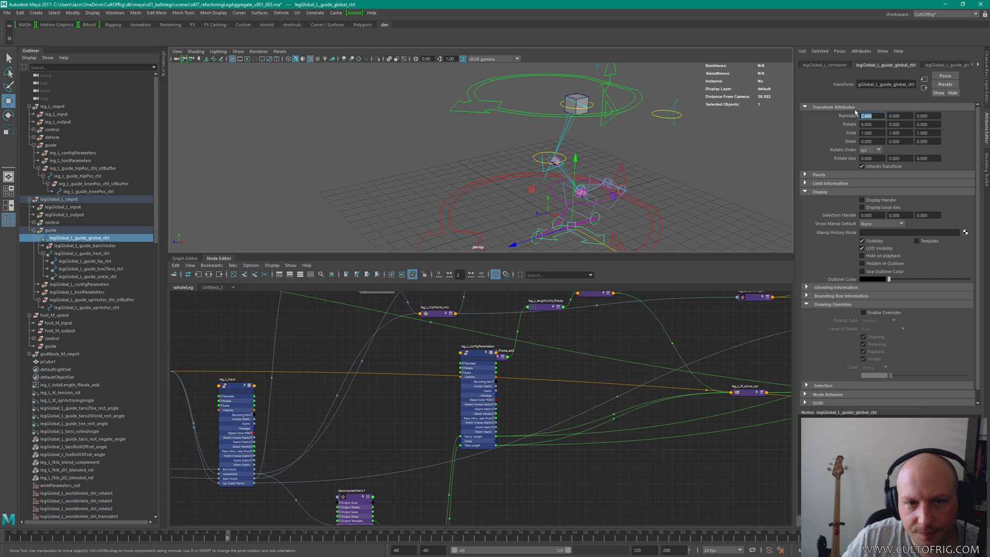
{"action": "type", "text": "0"}
{"action": "key", "text": "Return"}
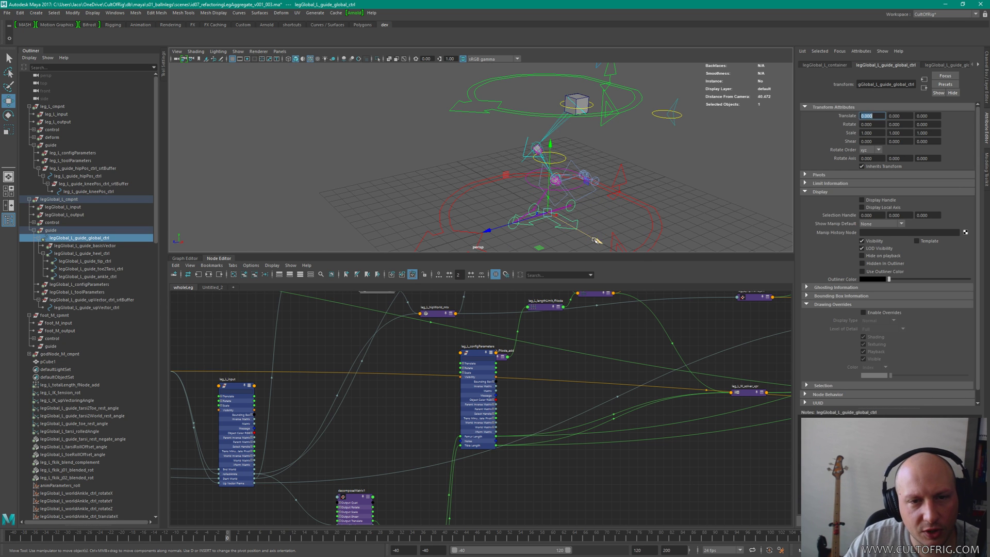
{"action": "left_click_drag", "start_coordinate": [596, 241], "coordinate": [592, 108]}
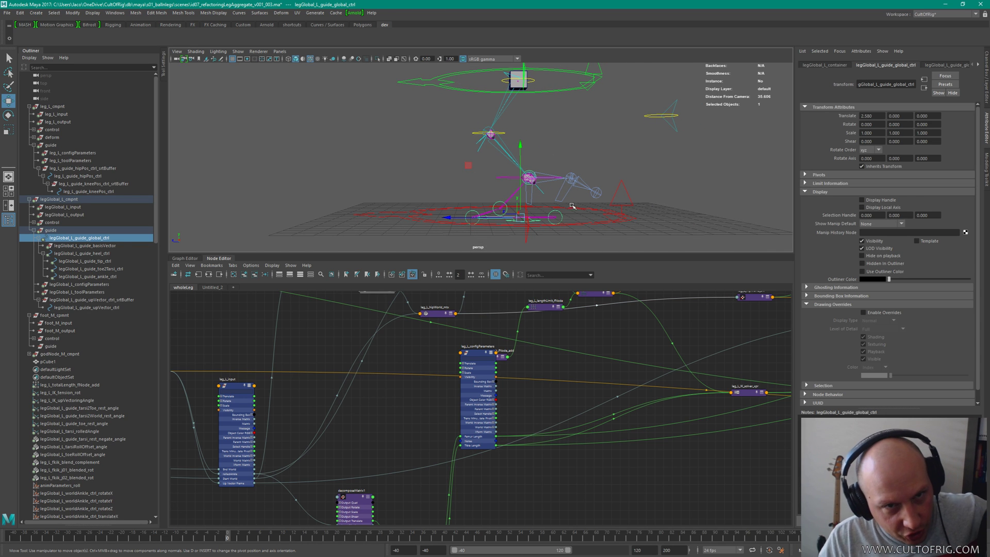
{"action": "left_click", "coordinate": [576, 156]}
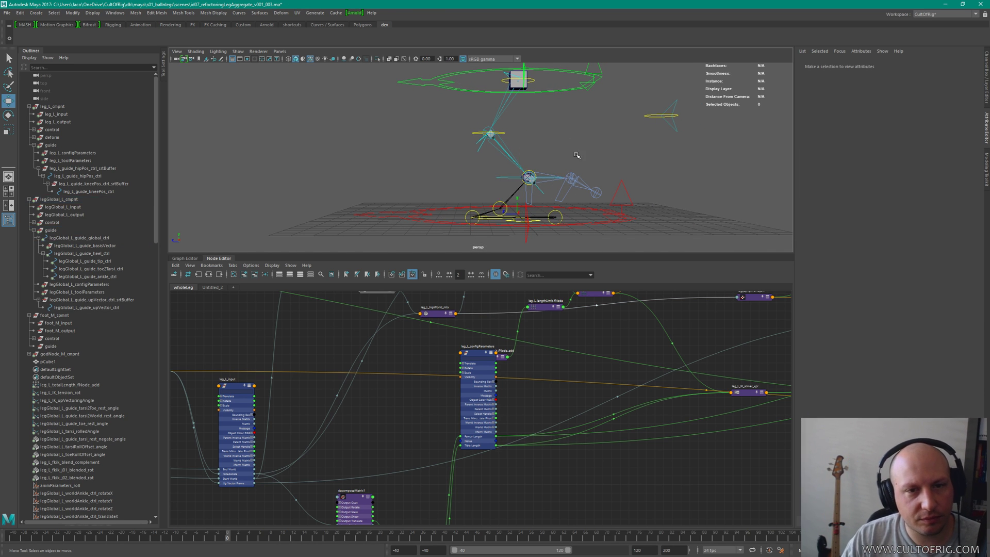
Step: Select legGlobal_L_guide_global_ctrl and check the leg's alignment with its guides from several angles
{"action": "left_click_drag", "start_coordinate": [526, 121], "coordinate": [596, 100], "text": "alt"}
{"action": "left_click", "coordinate": [554, 106]}
{"action": "left_click_drag", "start_coordinate": [645, 119], "coordinate": [632, 100], "text": "alt"}
{"action": "left_click", "coordinate": [598, 219]}
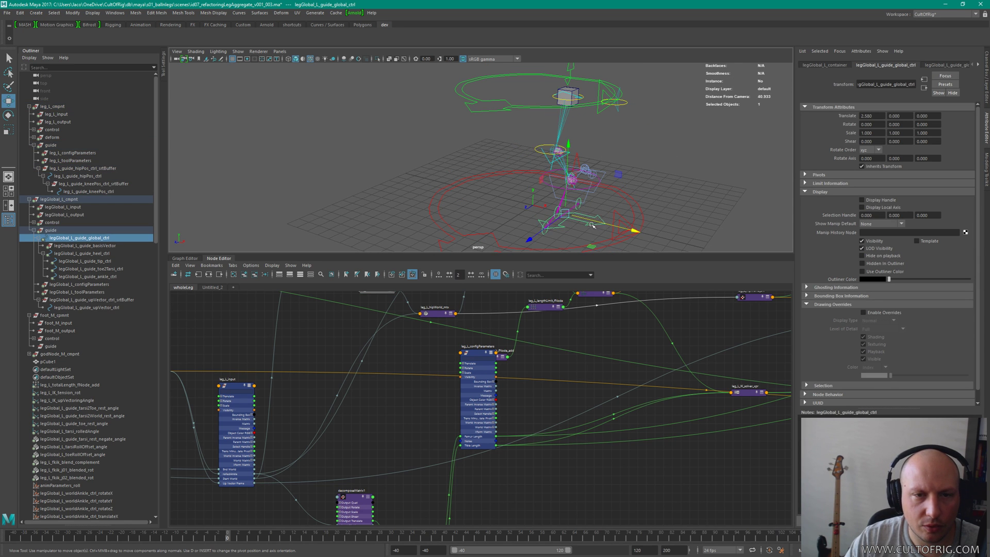
{"action": "left_click_drag", "start_coordinate": [599, 210], "coordinate": [614, 146]}
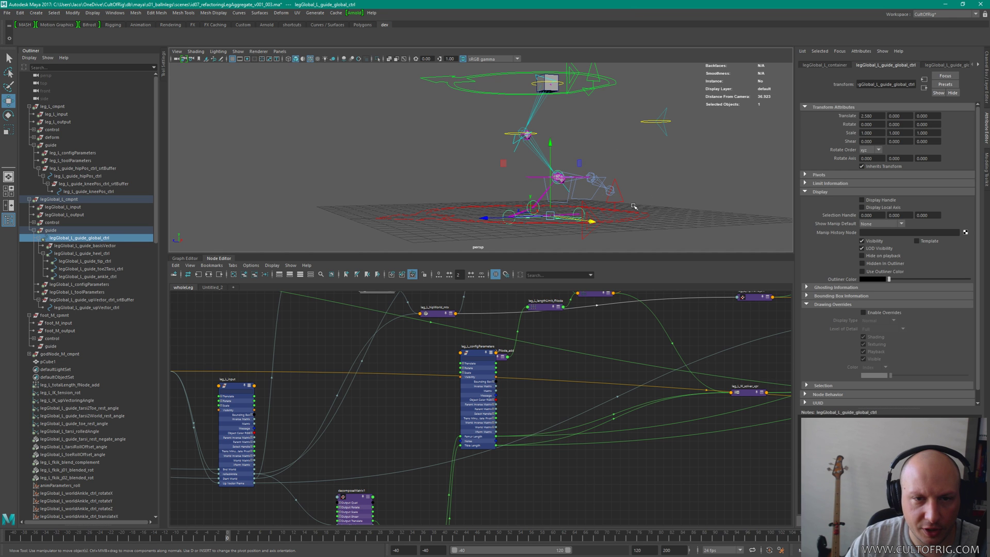
{"action": "left_click_drag", "start_coordinate": [591, 220], "coordinate": [568, 180]}
Step: Try moving legGlobal_L_guide_toe2Tarsi_ctrl to test the tarsi response and undo the changes
{"action": "left_click", "coordinate": [562, 204]}
{"action": "left_click", "coordinate": [575, 189]}
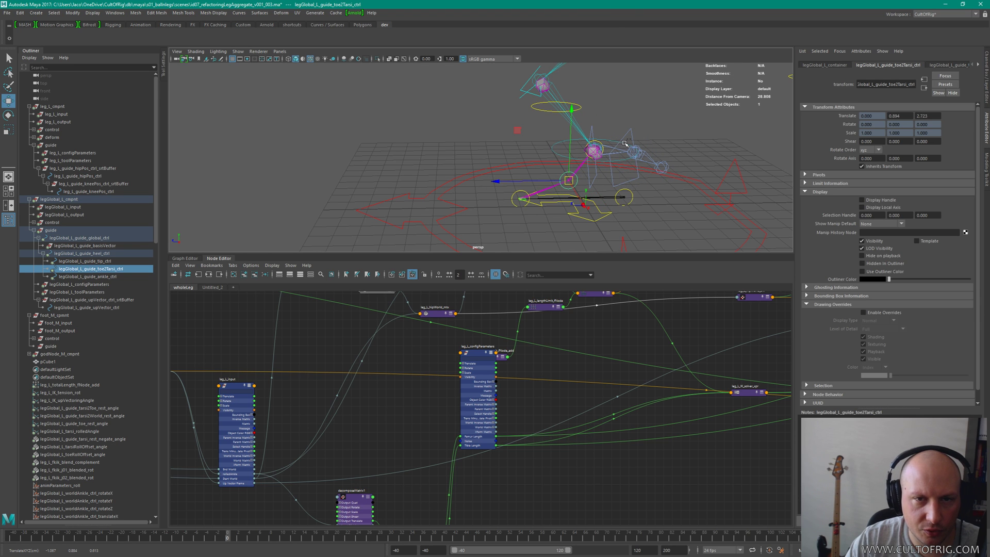
{"action": "key", "text": "ctrl+z"}
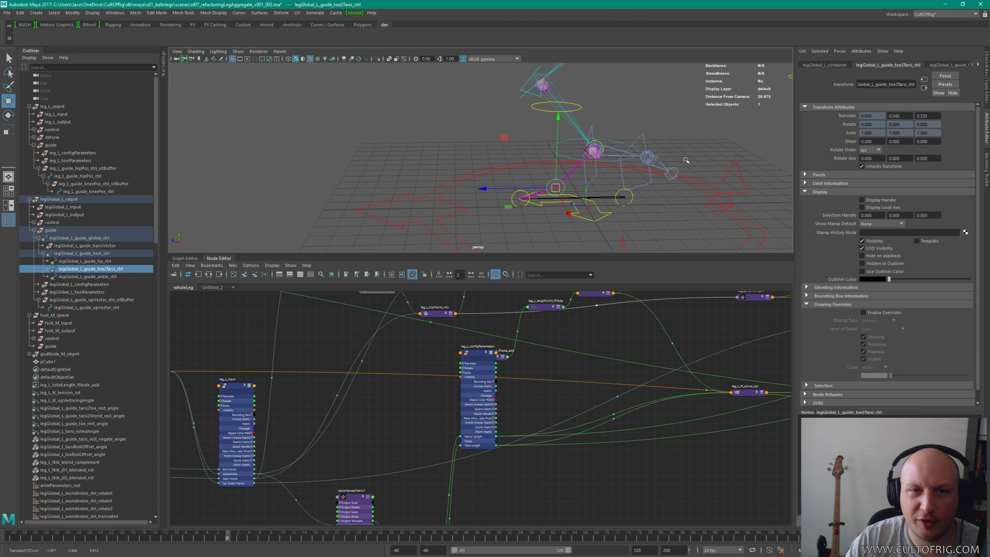
{"action": "key", "text": "ctrl+z"}
{"action": "key", "text": "ctrl+z"}
{"action": "key", "text": "ctrl+z"}
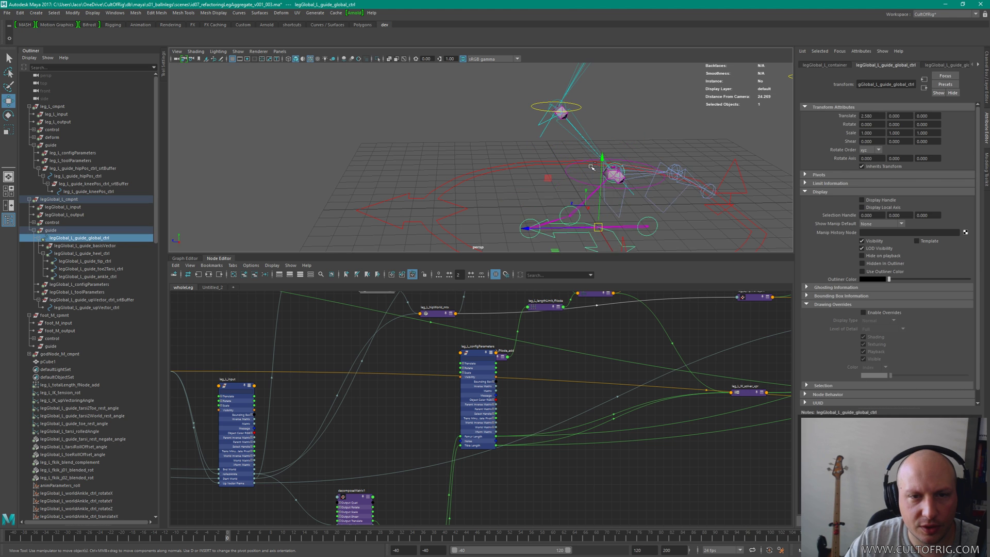
Step: Examine the hip, knee and up-vector guides in relation to the leg chain from several angles
{"action": "left_click_drag", "start_coordinate": [579, 174], "coordinate": [611, 202], "text": "alt"}
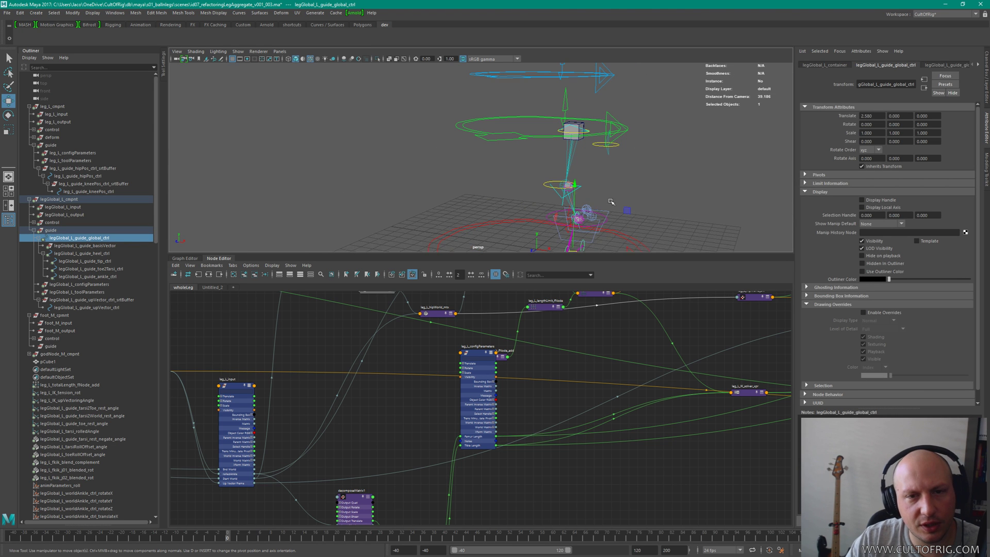
{"action": "left_click_drag", "start_coordinate": [678, 146], "coordinate": [628, 149], "text": "alt"}
{"action": "middle_click_drag", "start_coordinate": [572, 205], "coordinate": [609, 130], "text": "alt"}
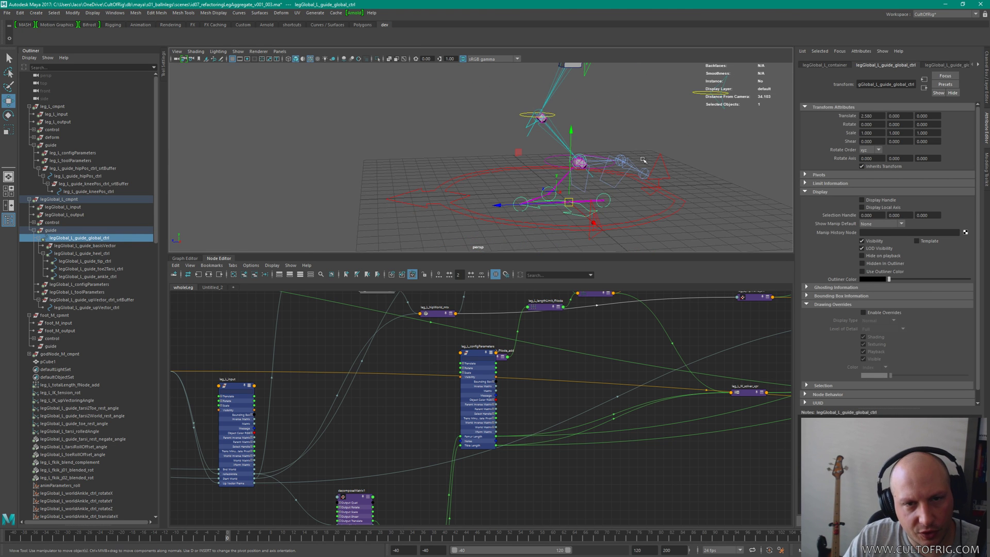
{"action": "left_click_drag", "start_coordinate": [611, 175], "coordinate": [607, 165], "text": "alt"}
{"action": "left_click", "coordinate": [531, 115]}
{"action": "left_click_drag", "start_coordinate": [531, 115], "coordinate": [543, 118], "text": "alt"}
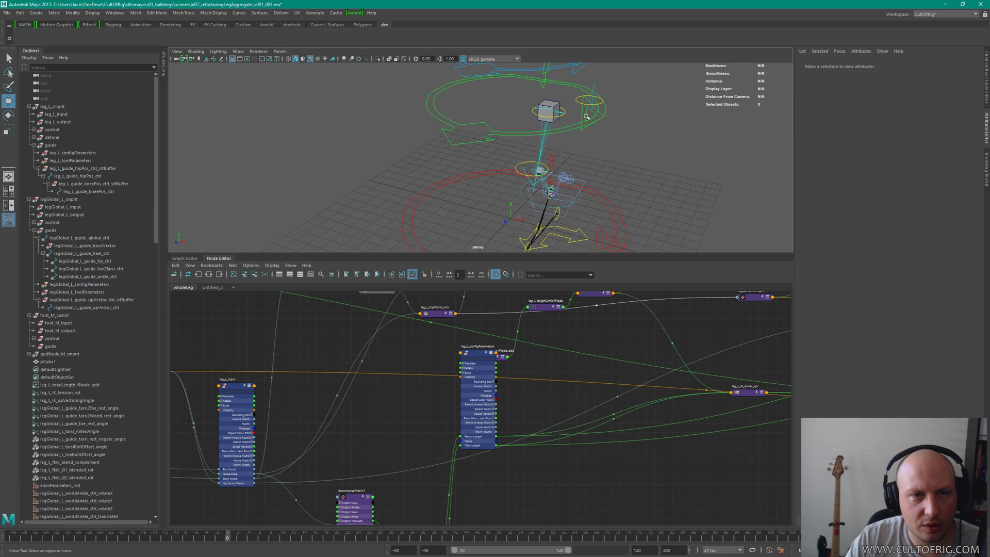
{"action": "middle_click_drag", "start_coordinate": [575, 168], "coordinate": [584, 140], "text": "alt"}
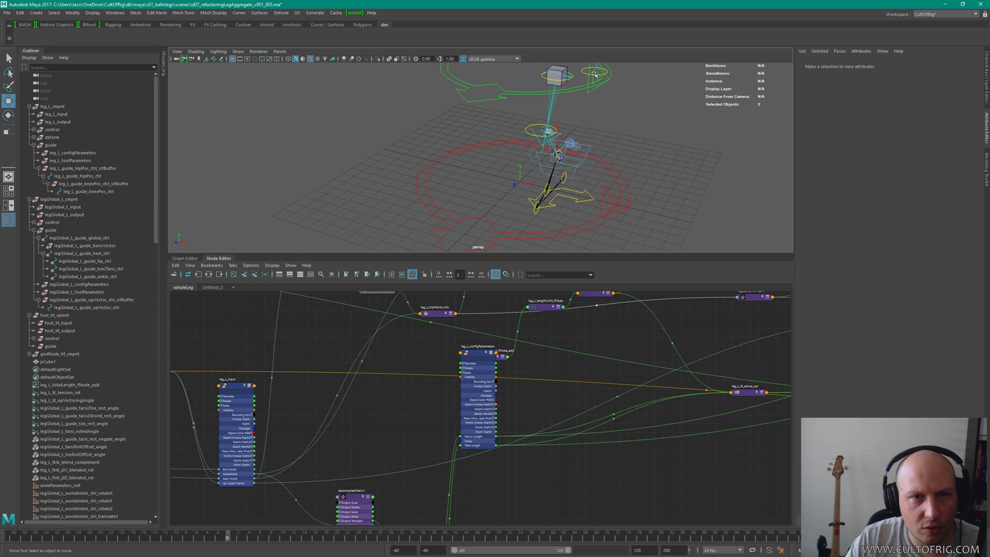
Step: Check the attributes of distanceBetween1, then select the whole knee guide node group and move it slightly lower in the graph
{"action": "left_click", "coordinate": [538, 128]}
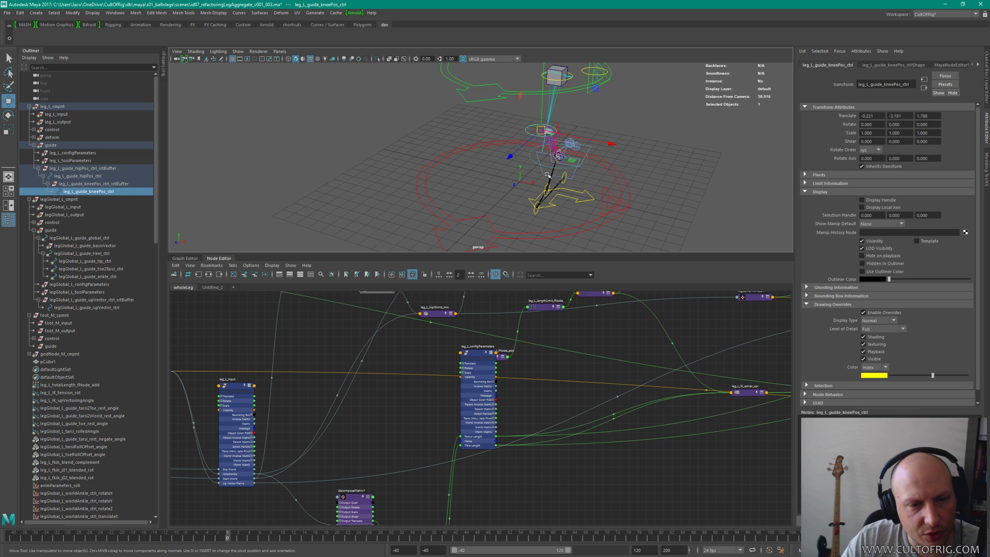
{"action": "middle_click_drag", "start_coordinate": [445, 481], "coordinate": [464, 363]}
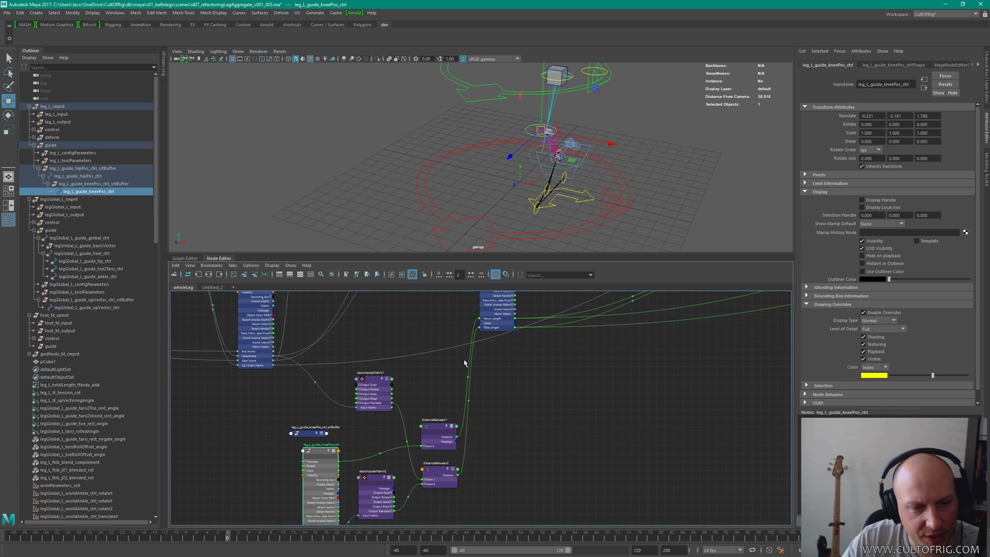
{"action": "left_click", "coordinate": [440, 427]}
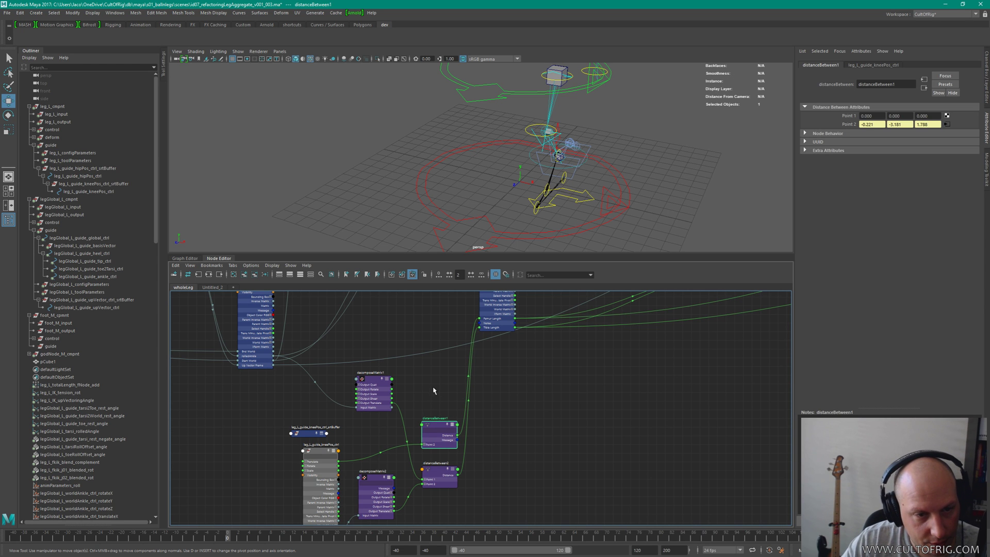
{"action": "scroll", "coordinate": [557, 415], "scroll_direction": "down", "scroll_amount": 1}
{"action": "middle_click_drag", "start_coordinate": [468, 429], "coordinate": [479, 361]}
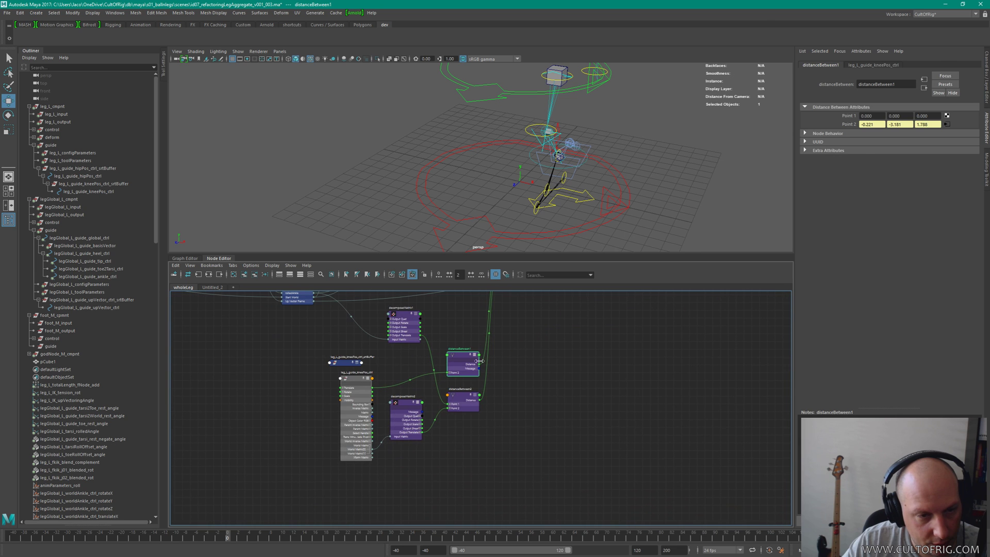
{"action": "left_click_drag", "start_coordinate": [336, 325], "coordinate": [468, 414]}
{"action": "left_click_drag", "start_coordinate": [458, 352], "coordinate": [459, 378]}
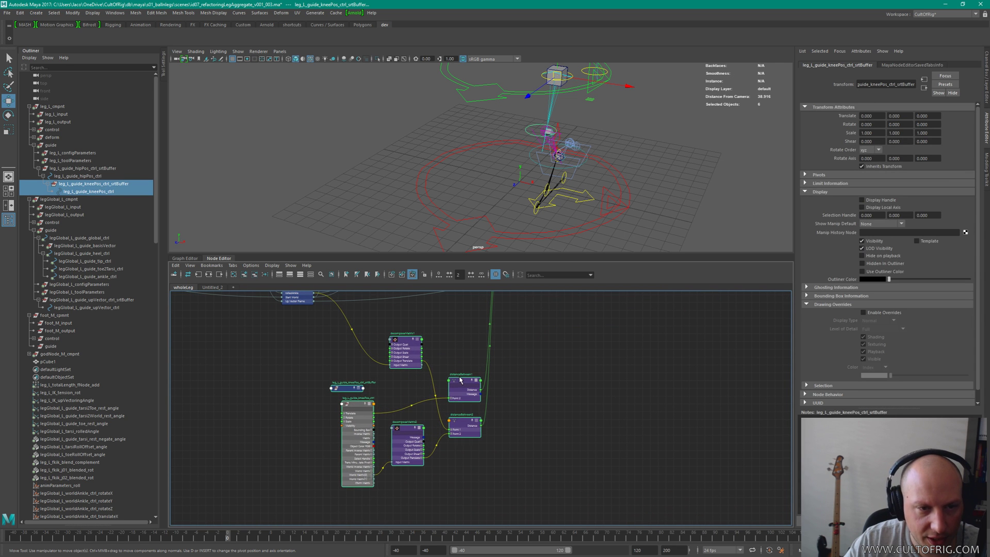
Step: Review the leg and the complete wholeLeg node network, and save the scene
{"action": "left_click_drag", "start_coordinate": [570, 172], "coordinate": [529, 158], "text": "alt"}
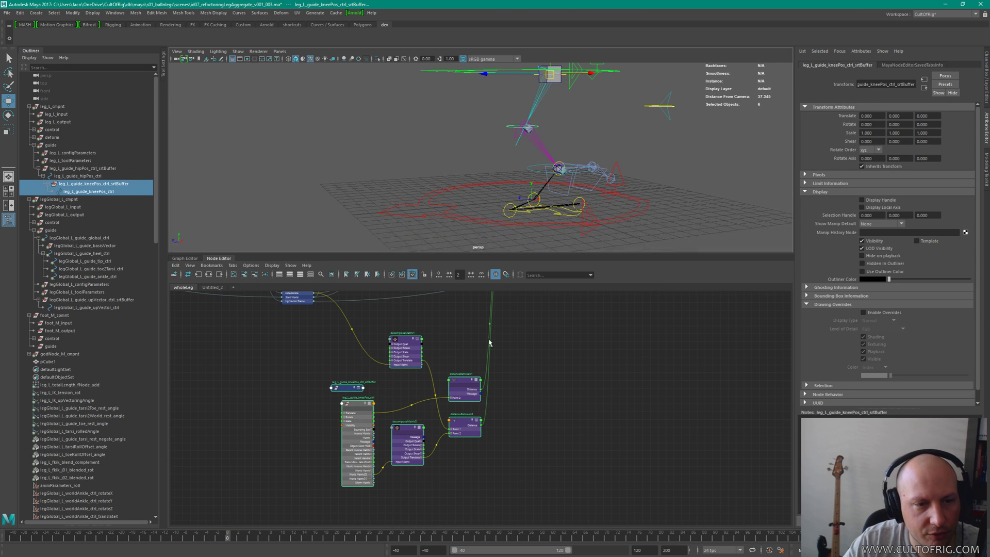
{"action": "middle_click_drag", "start_coordinate": [532, 314], "coordinate": [550, 402], "text": "alt"}
{"action": "scroll", "coordinate": [549, 402], "scroll_direction": "down", "scroll_amount": 4}
{"action": "scroll", "coordinate": [442, 372], "scroll_direction": "down", "scroll_amount": 5}
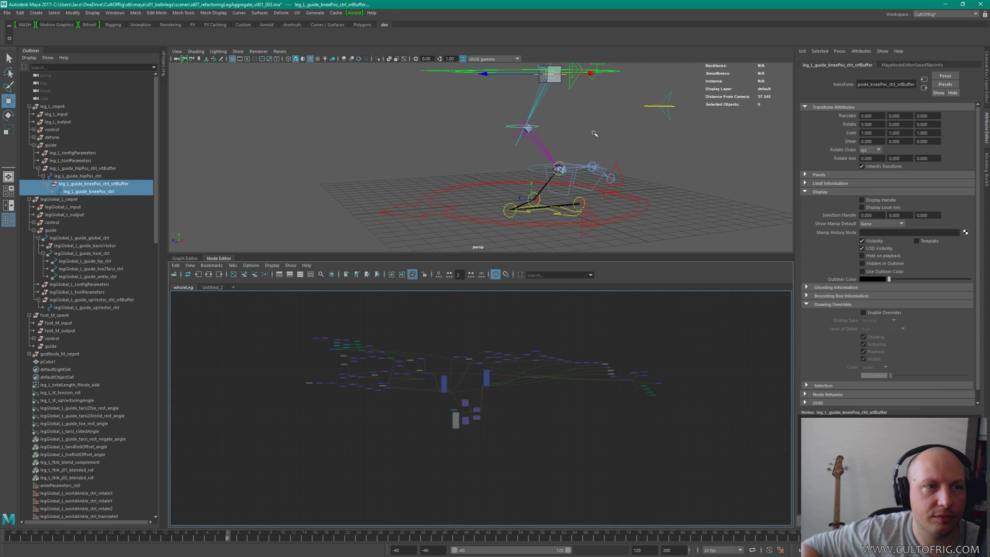
{"action": "key", "text": "ctrl+s"}
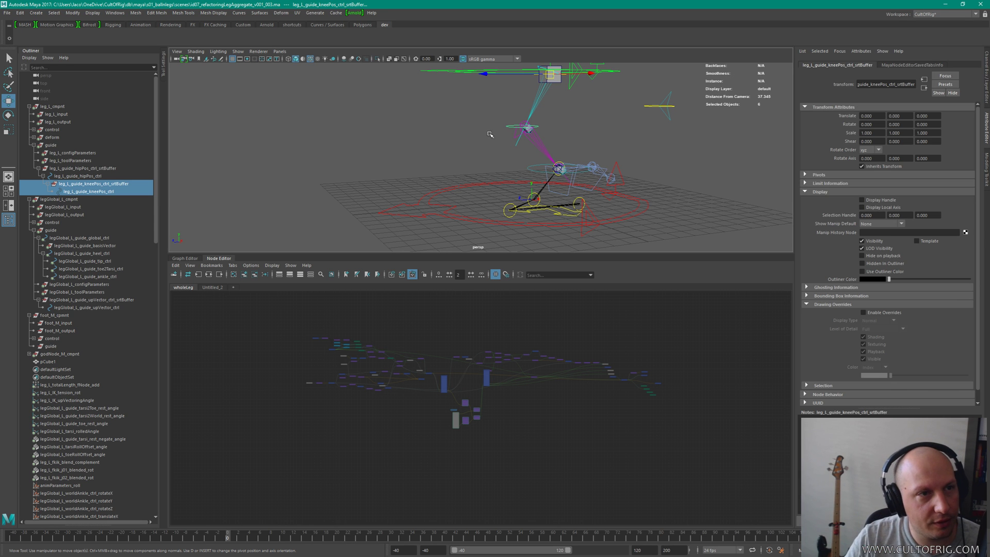
Step: Collapse the node graph pane so the perspective view fills the workspace, and frame the whole leg rig
{"action": "middle_click_drag", "start_coordinate": [570, 145], "coordinate": [549, 180], "text": "alt"}
{"action": "right_click_drag", "start_coordinate": [548, 179], "coordinate": [562, 133], "text": "alt"}
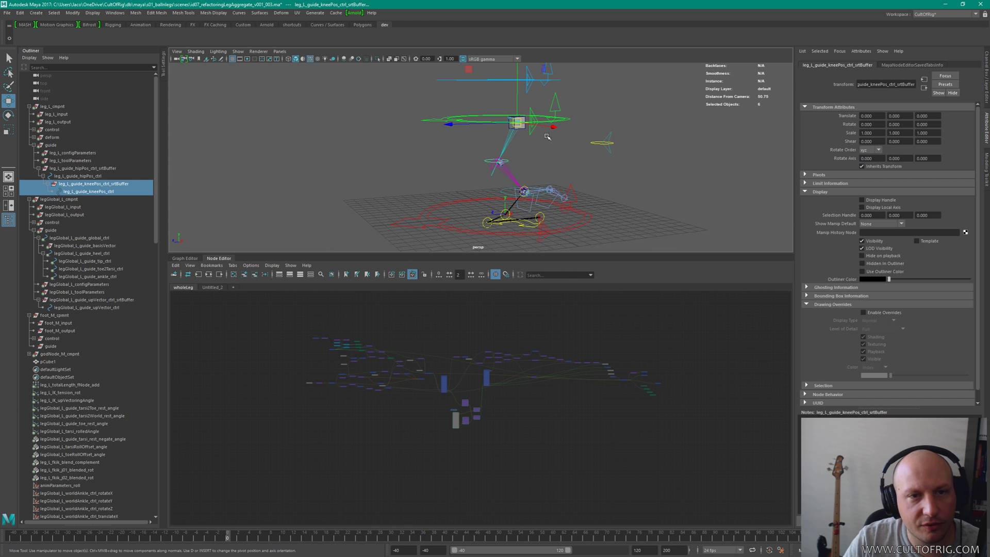
{"action": "left_click", "coordinate": [219, 258]}
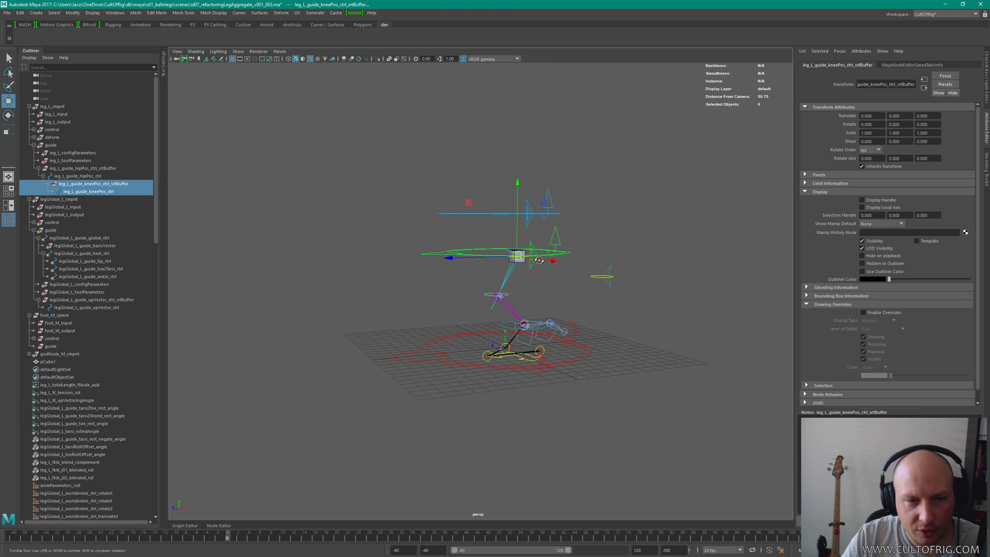
{"action": "right_click_drag", "start_coordinate": [686, 346], "coordinate": [736, 348], "text": "alt"}
{"action": "left_click_drag", "start_coordinate": [736, 348], "coordinate": [656, 258], "text": "alt"}
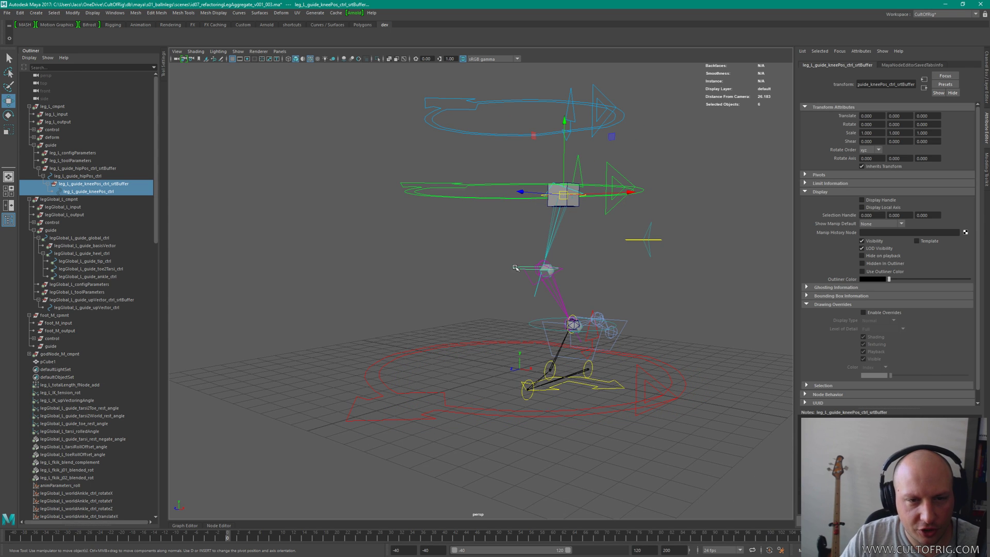
Step: Select leg_L_guide_kneePos_ctrl to inspect its placement in the leg chain, and clear the selection
{"action": "left_click", "coordinate": [514, 268]}
{"action": "left_click_drag", "start_coordinate": [515, 267], "coordinate": [472, 271], "text": "alt"}
{"action": "left_click", "coordinate": [465, 265]}
{"action": "left_click", "coordinate": [513, 240]}
{"action": "left_click", "coordinate": [494, 275]}
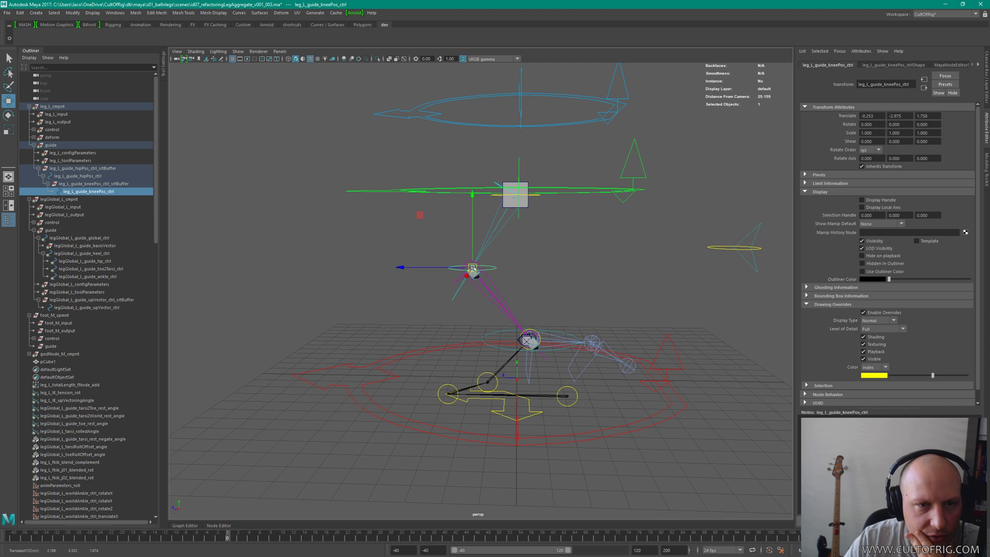
{"action": "left_click", "coordinate": [596, 314]}
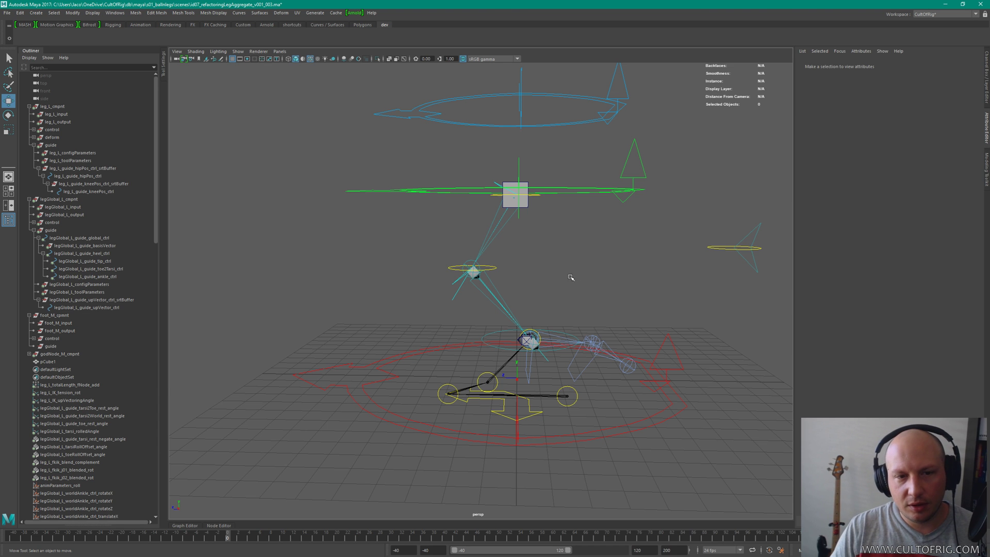
{"action": "left_click_drag", "start_coordinate": [571, 278], "coordinate": [544, 297], "text": "alt"}
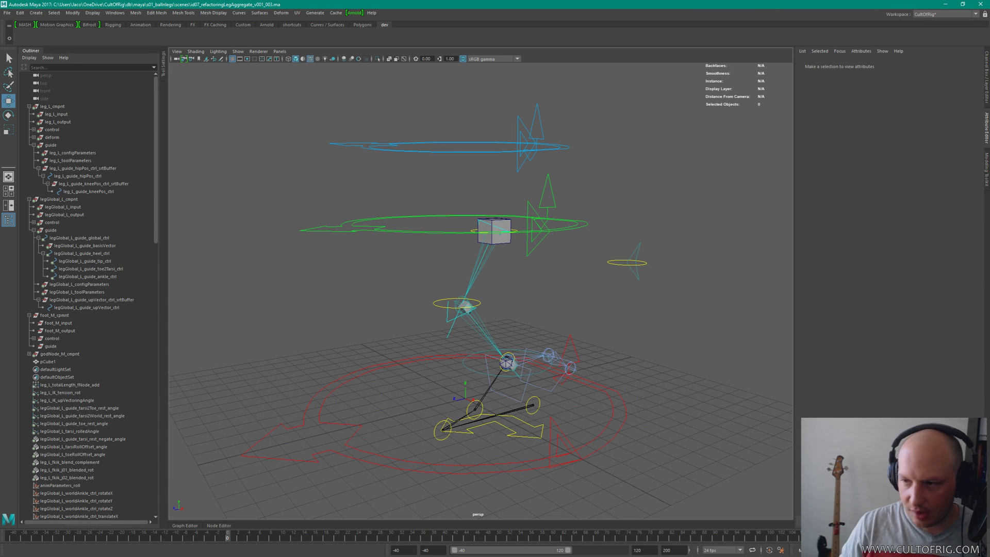
{"action": "key", "text": "super+Tab"}
{"action": "key", "text": "super+Tab"}
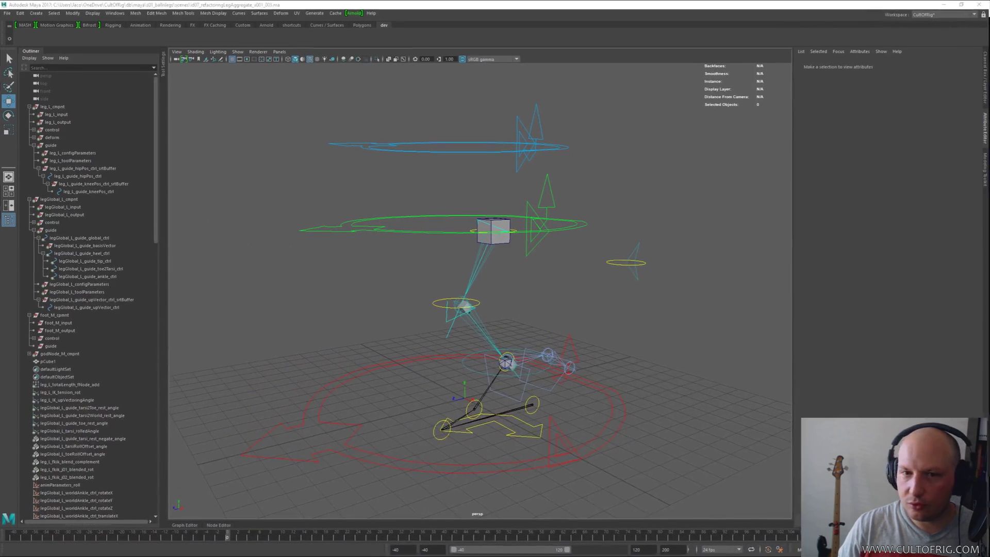
{"action": "key", "text": "super+Tab"}
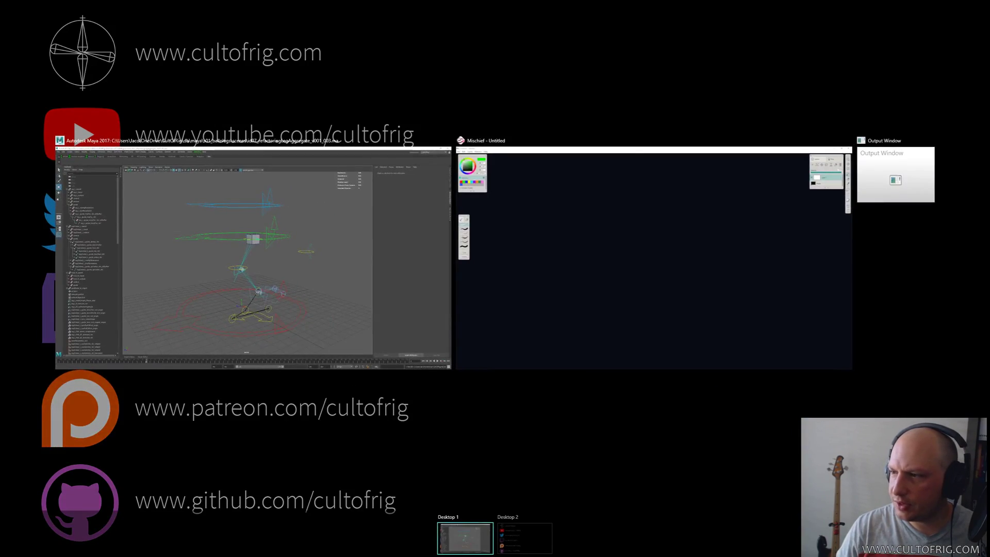
{"action": "key", "text": "super+Tab"}
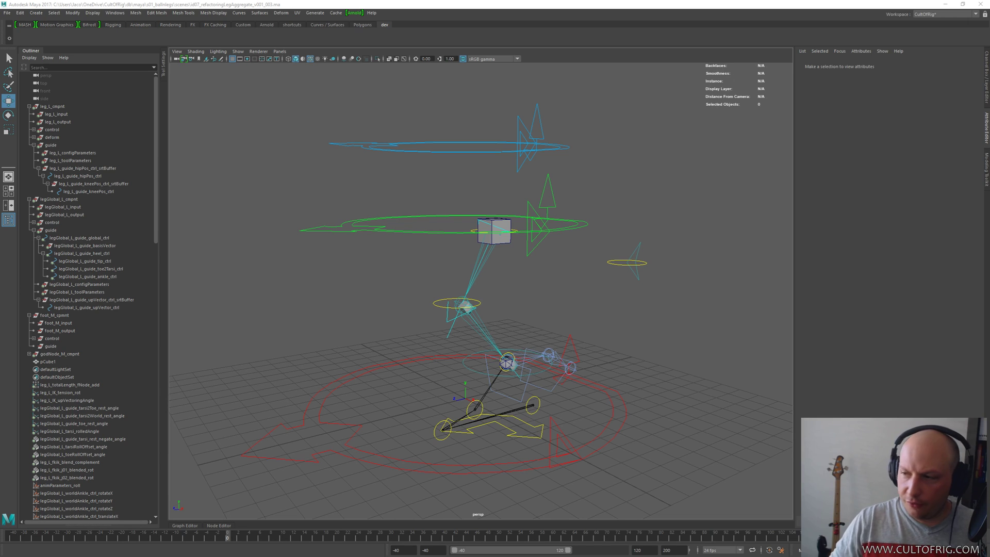